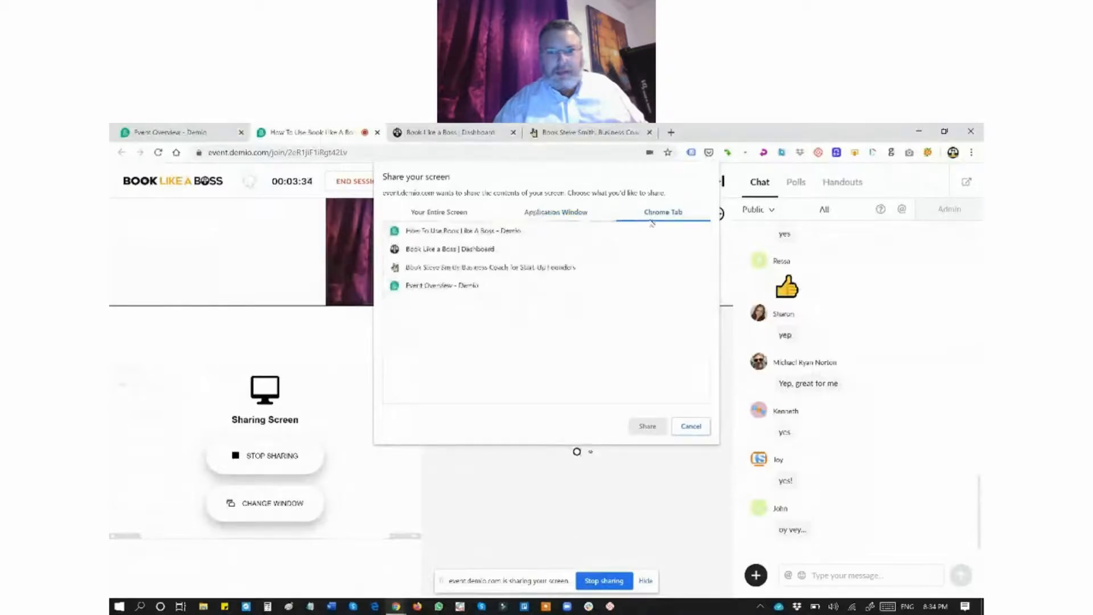
# - Share the Book Like a Boss Dashboard browser tab in the webinar and shrink the presenter video strip
pyautogui.click(489, 250)
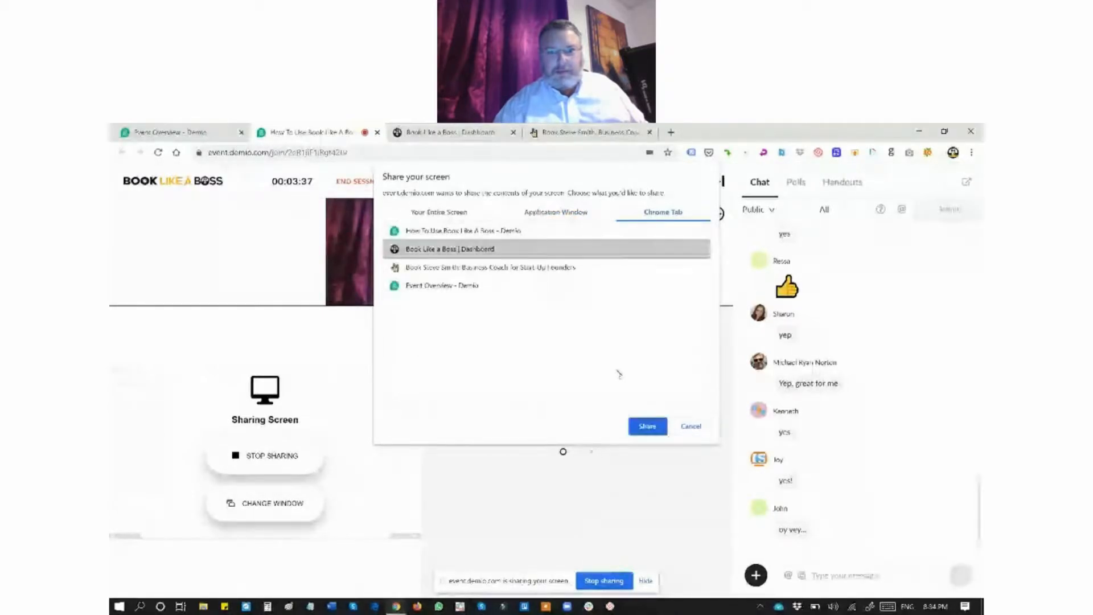
pyautogui.click(647, 428)
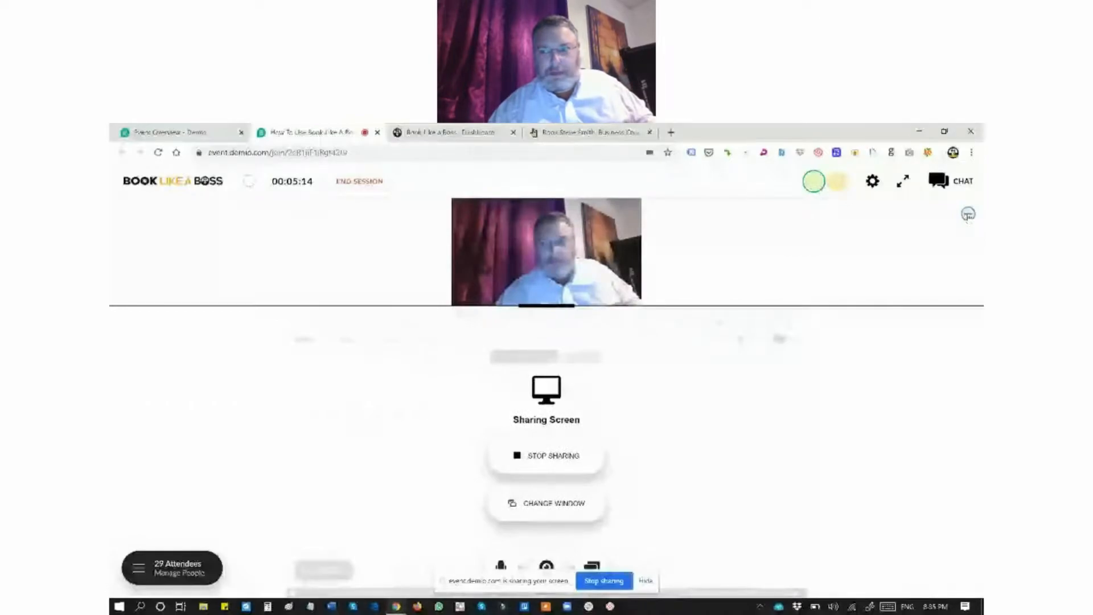
pyautogui.click(968, 214)
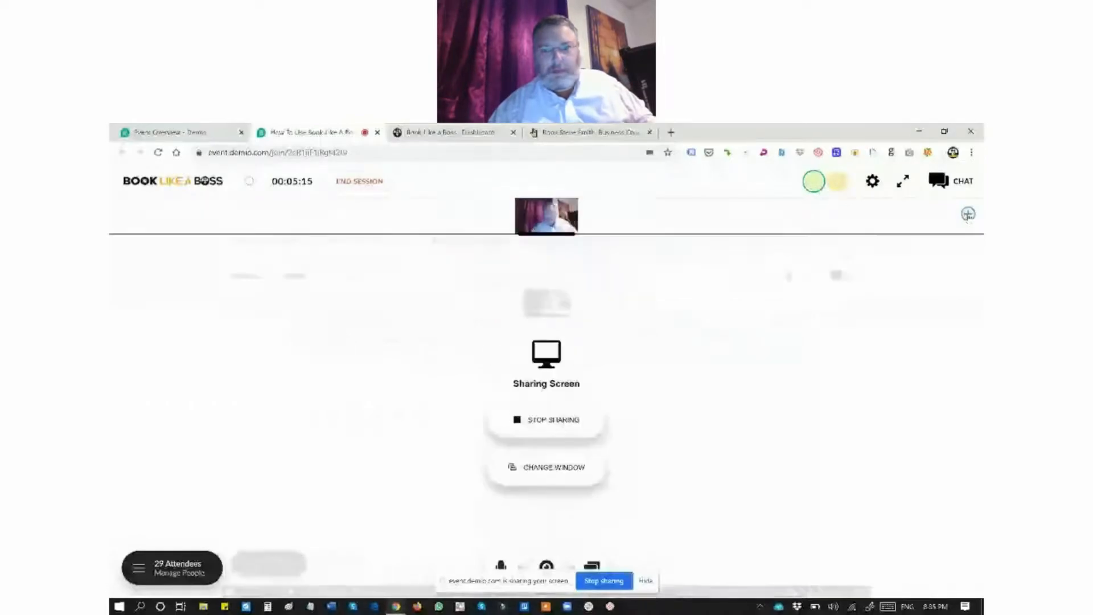
# - Go to the Book Like a Boss dashboard and open the Skins page to view the available skins
pyautogui.click(467, 130)
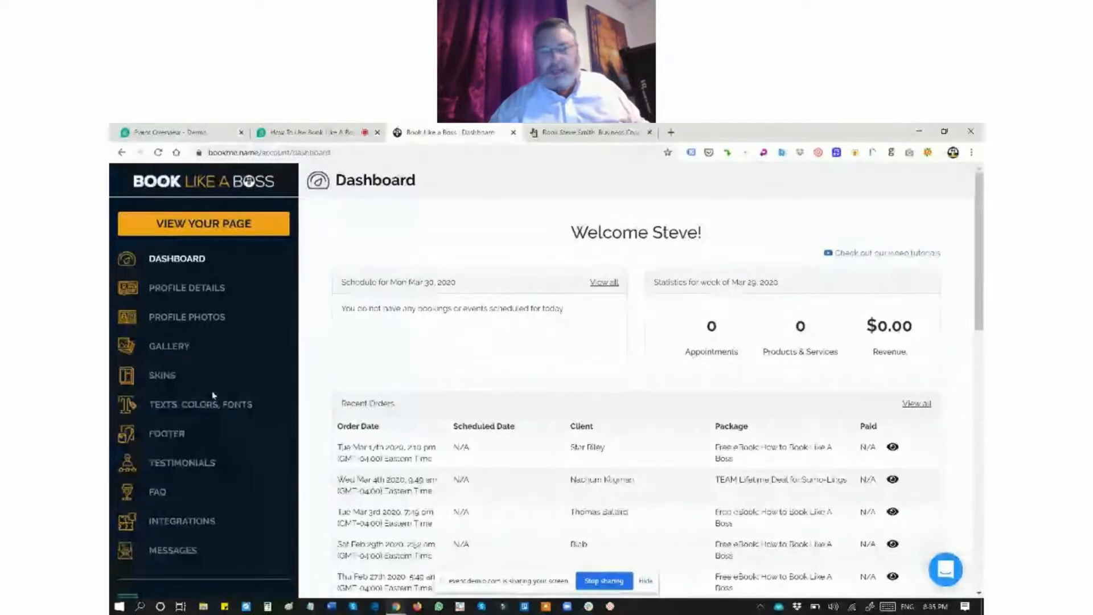
pyautogui.scroll(-2, 194, 370)
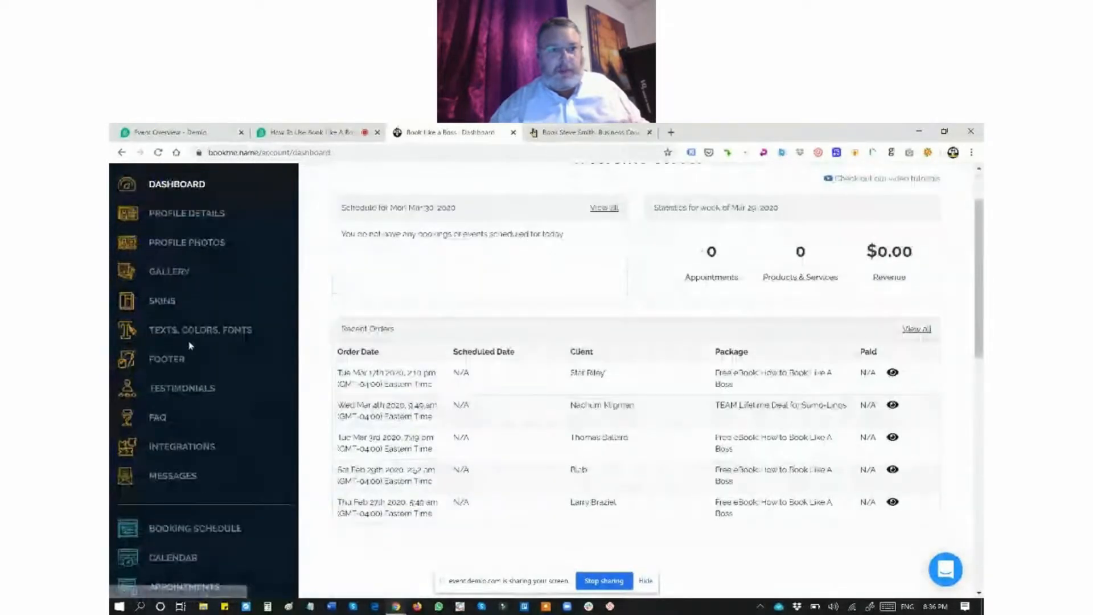
pyautogui.click(170, 307)
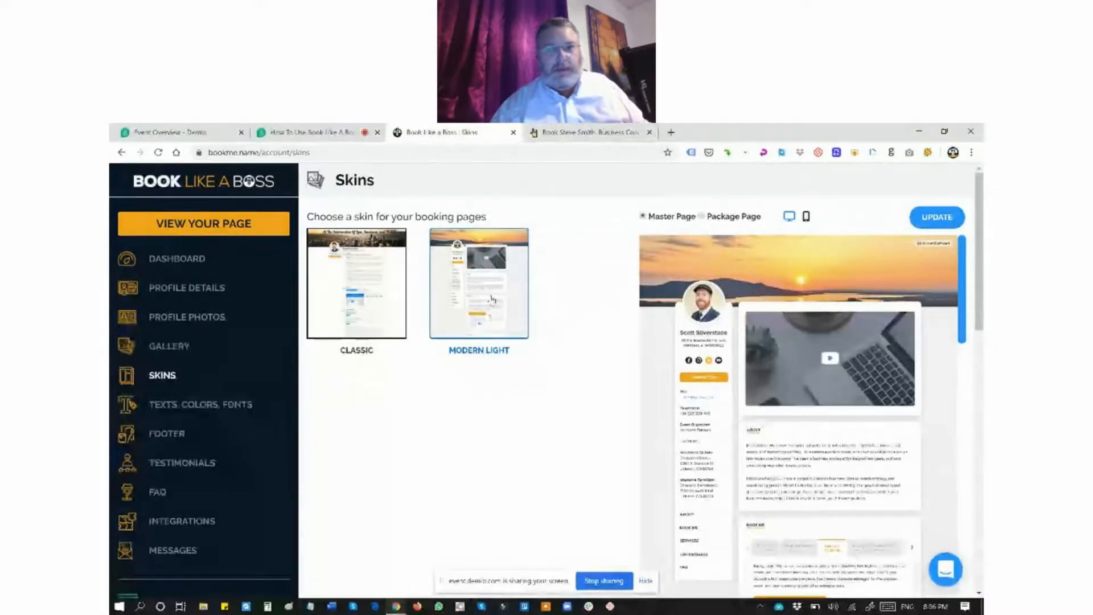
# - Look over the public booking page down to its Products & Services section and return to its beginning
pyautogui.click(590, 132)
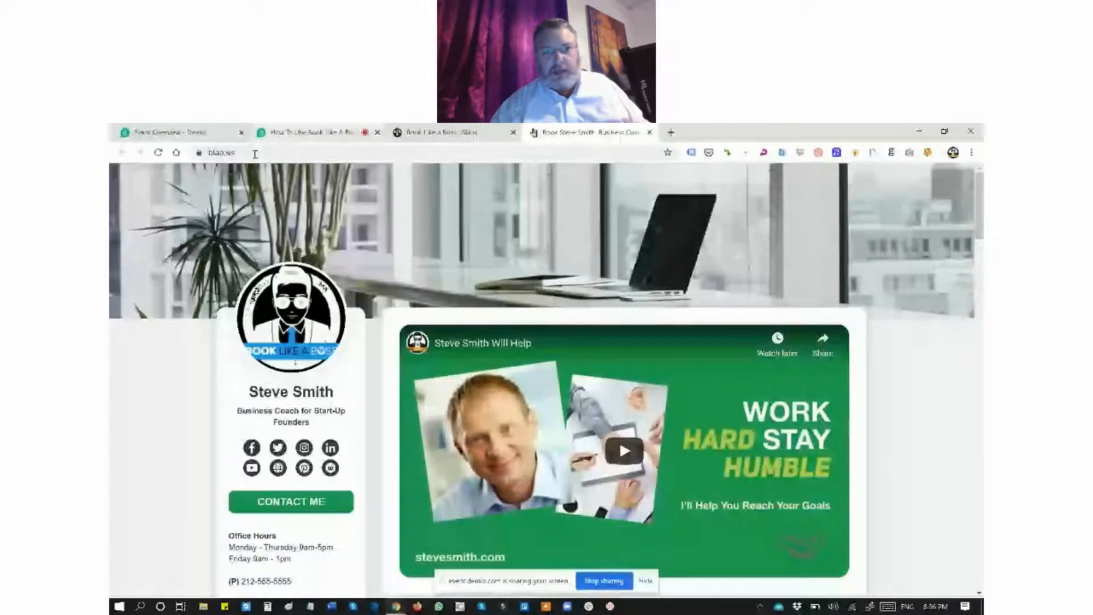
pyautogui.moveTo(980, 218); pyautogui.dragTo(981, 359)
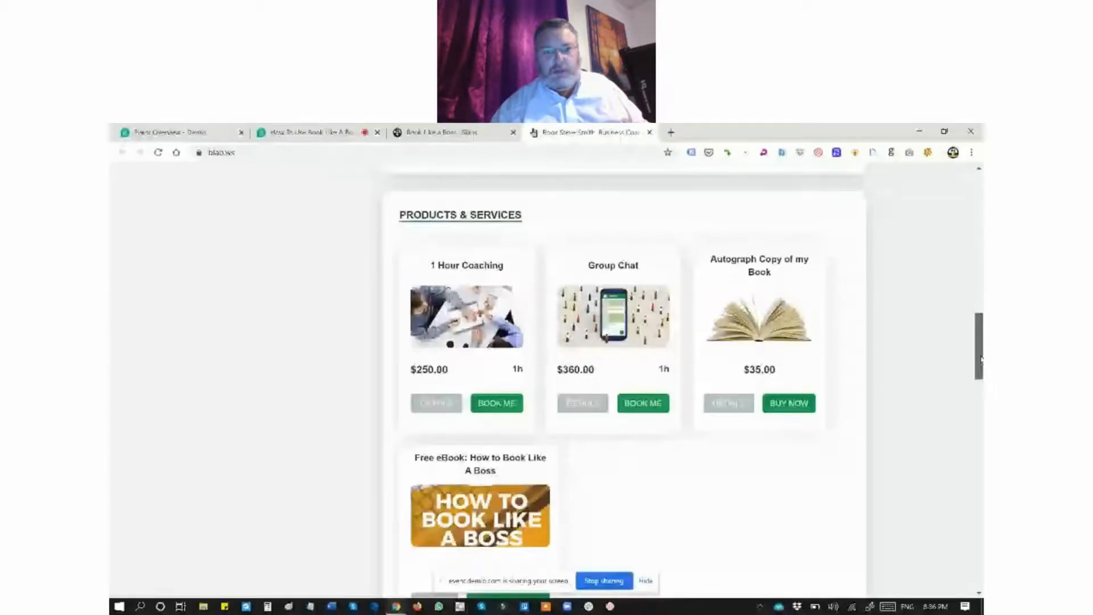
pyautogui.moveTo(981, 359); pyautogui.dragTo(980, 205)
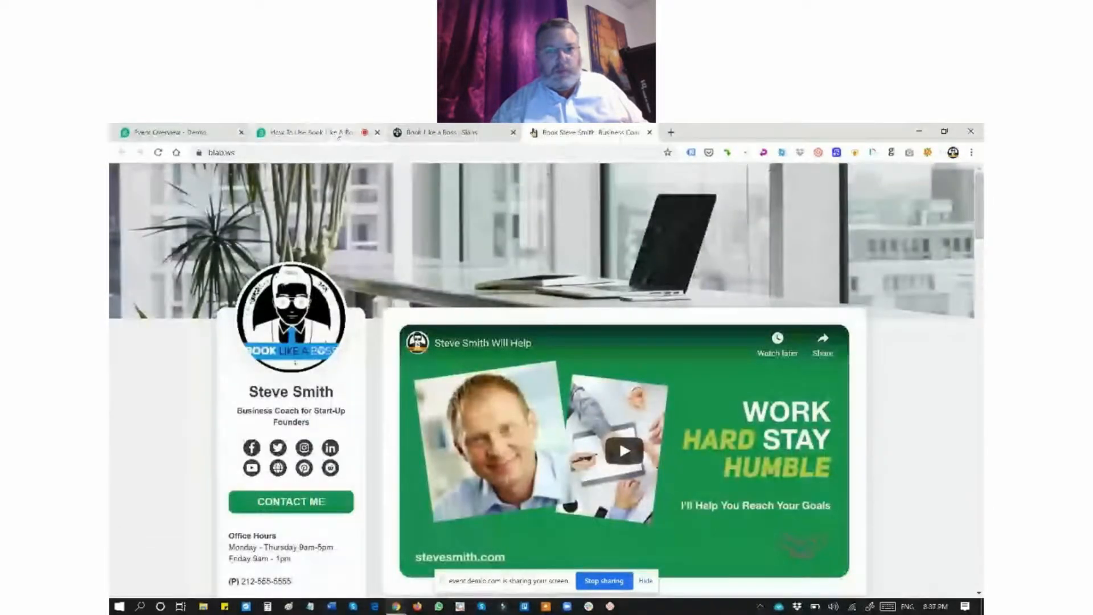
# - Return to the account dashboard and switch off the presenter's webcam in the webinar session
pyautogui.click(438, 132)
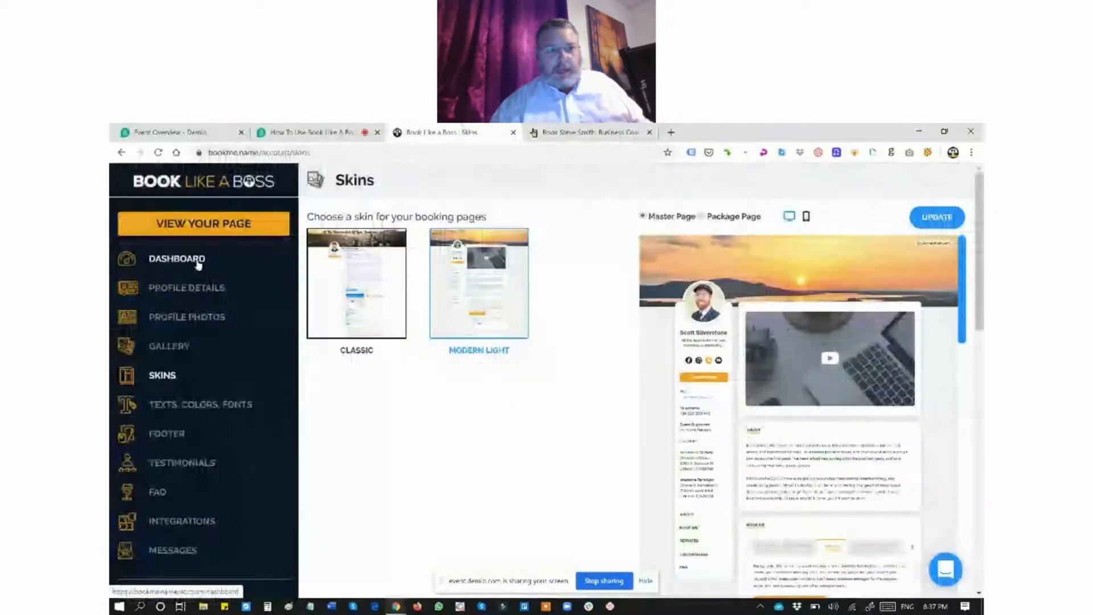
pyautogui.click(199, 261)
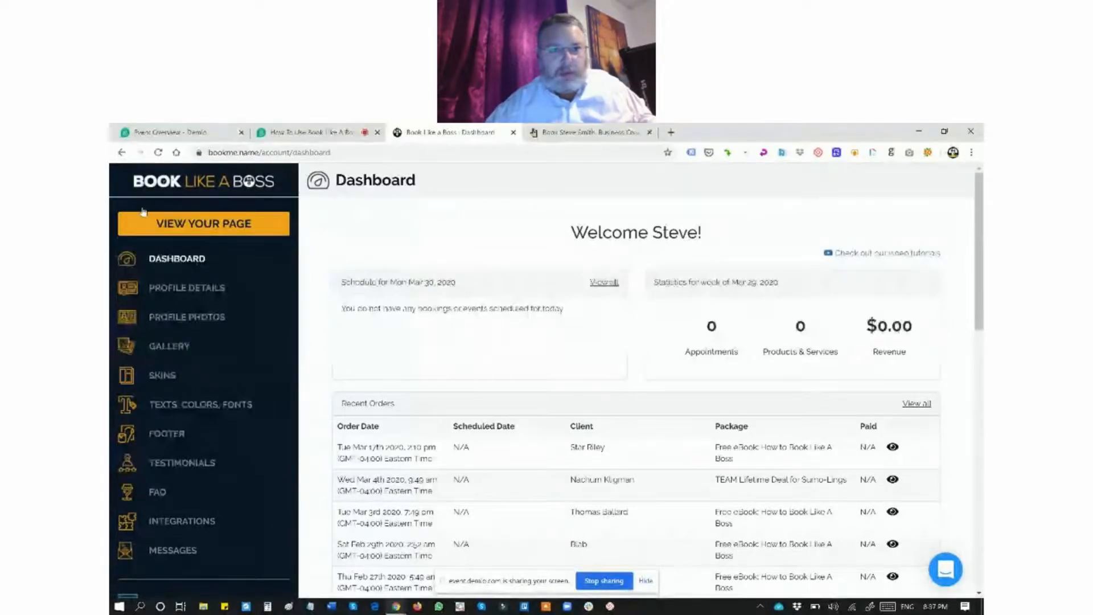
pyautogui.click(308, 133)
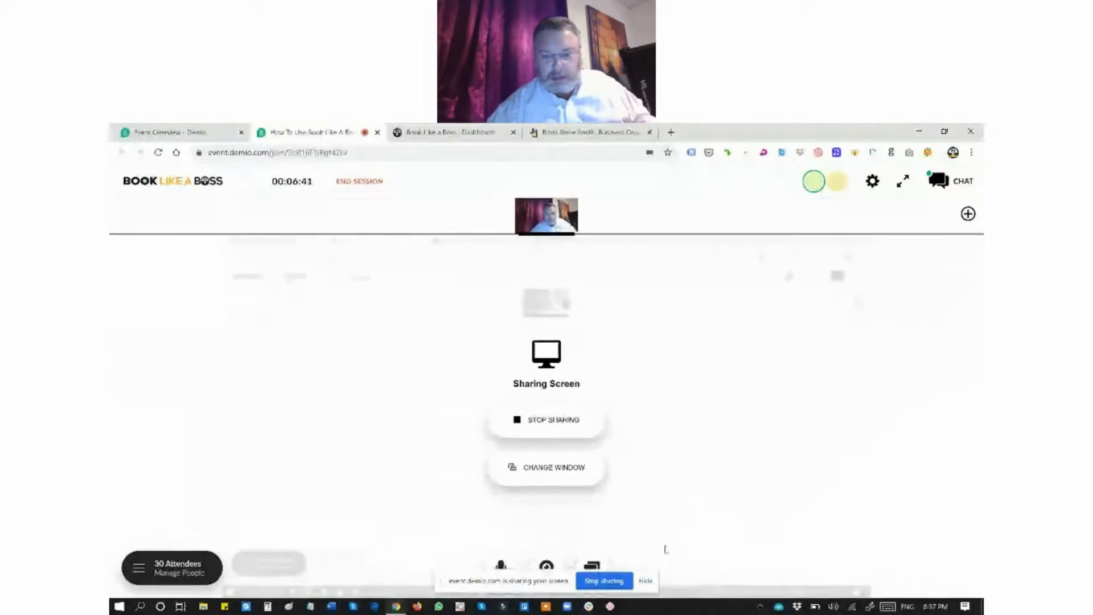
pyautogui.click(546, 566)
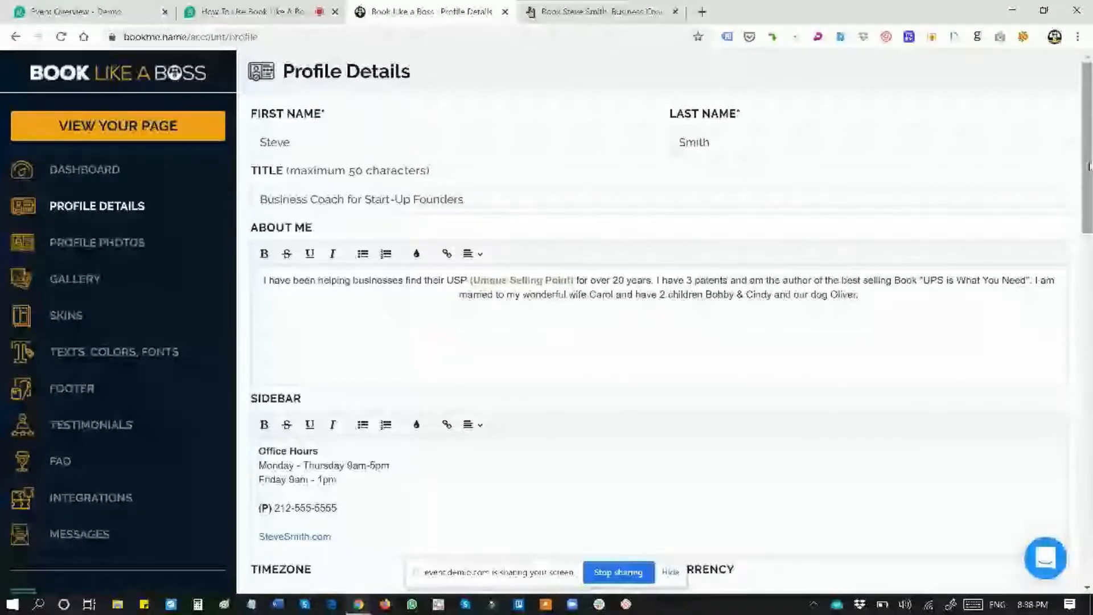
# - Compare the About Me and Sidebar texts in Profile Details with how they appear on the public booking page
pyautogui.moveTo(1089, 166); pyautogui.dragTo(1089, 222)
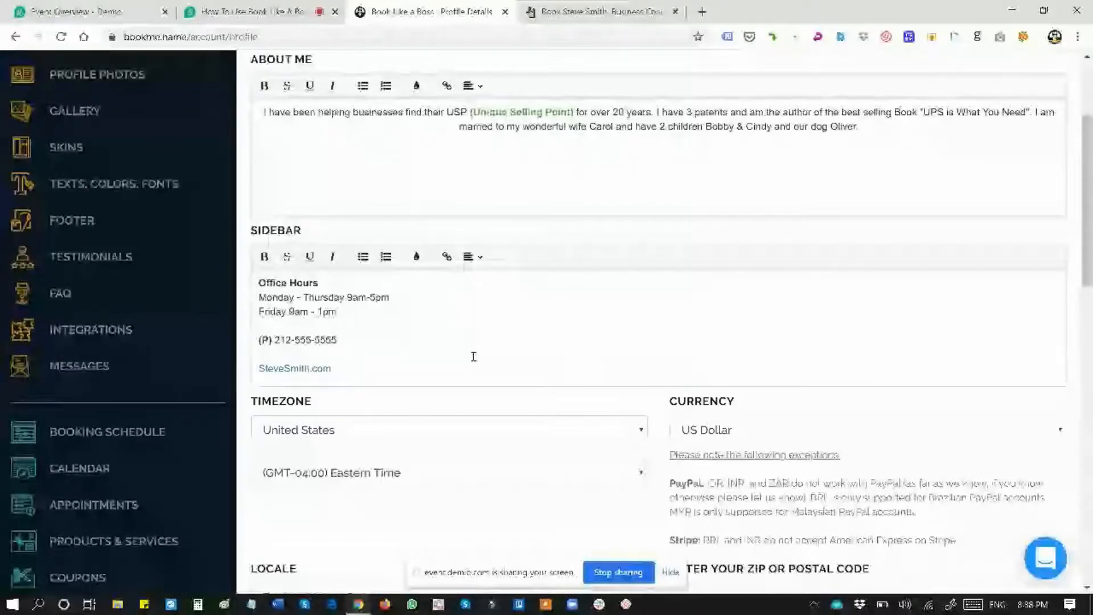
pyautogui.hotkey('ctrl', 'Tab')
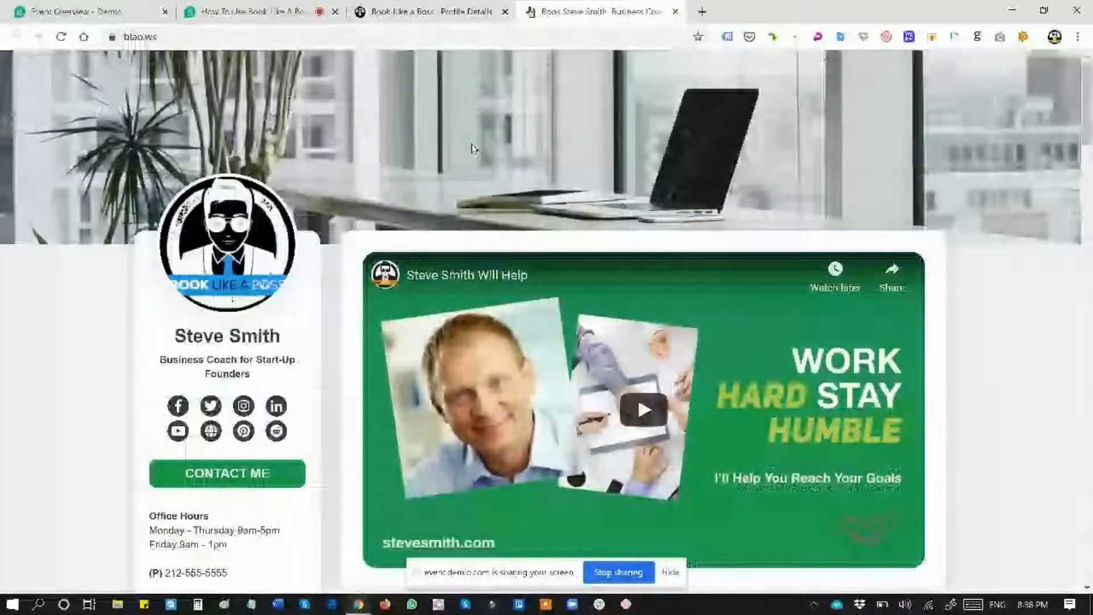
pyautogui.scroll(-3, 168, 431)
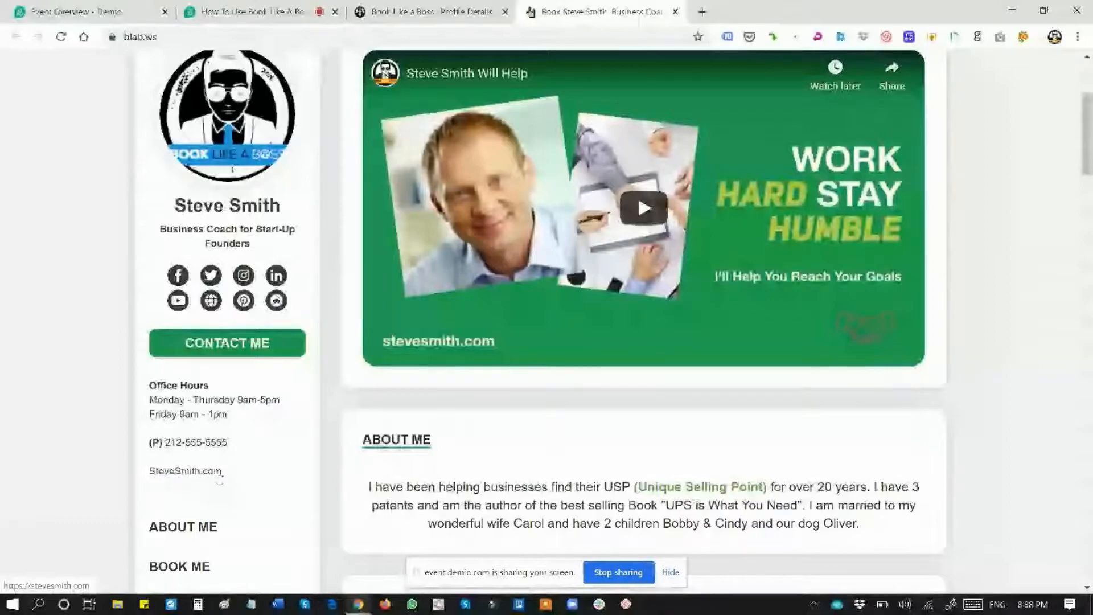
pyautogui.click(438, 12)
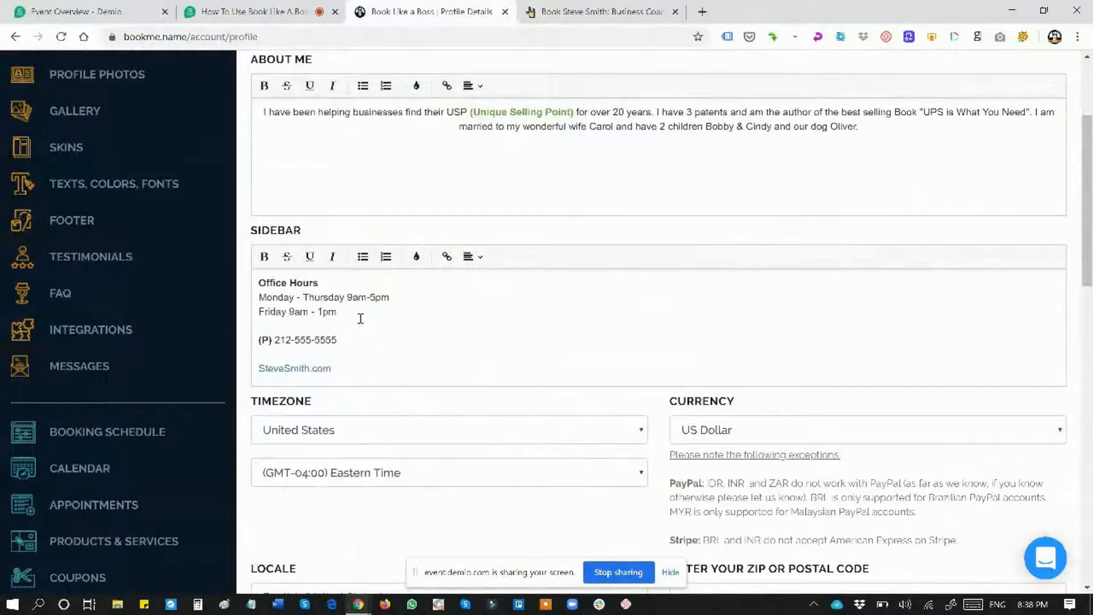
# - View the available currency options in Profile Details without changing the selection
pyautogui.scroll(-2, 486, 307)
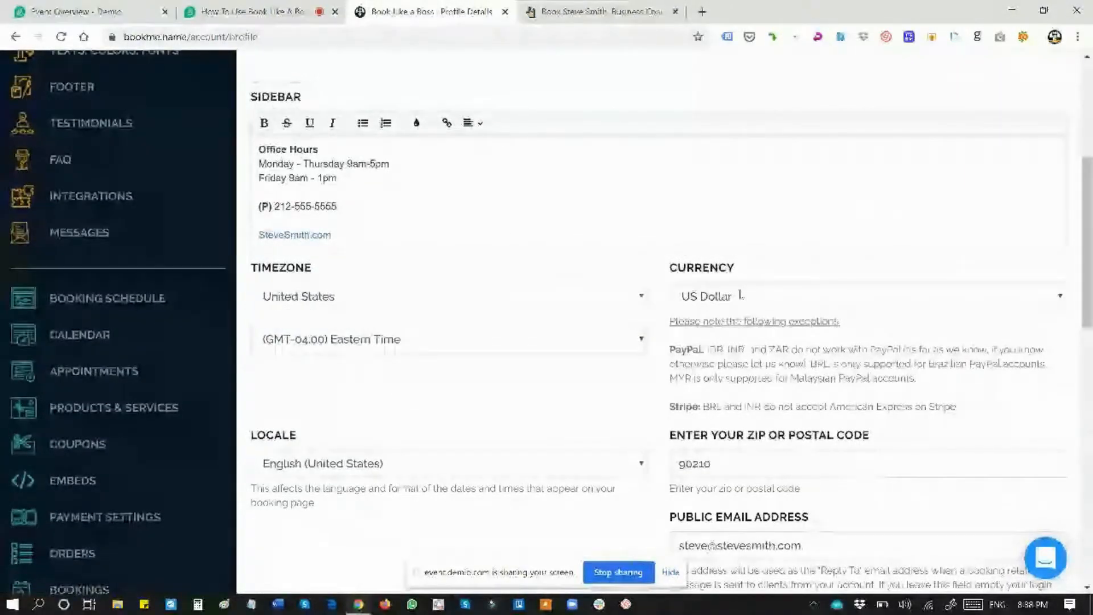
pyautogui.click(741, 294)
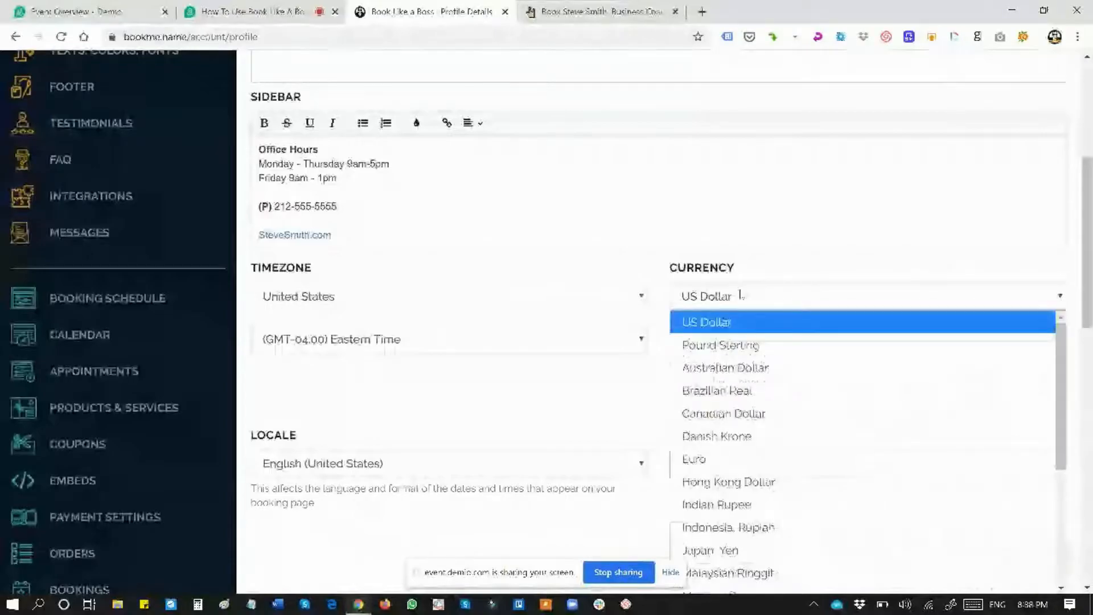
pyautogui.click(885, 248)
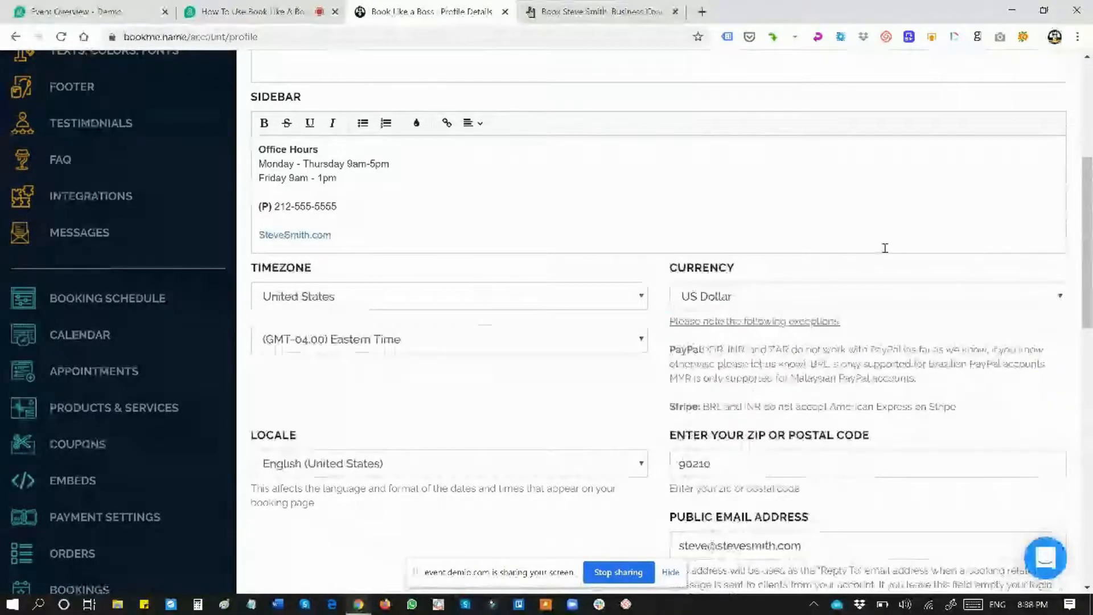
# - Examine the locale, postal code, public email, booking notification, cell number and favicon settings in Profile Details
pyautogui.scroll(-1, 1087, 245)
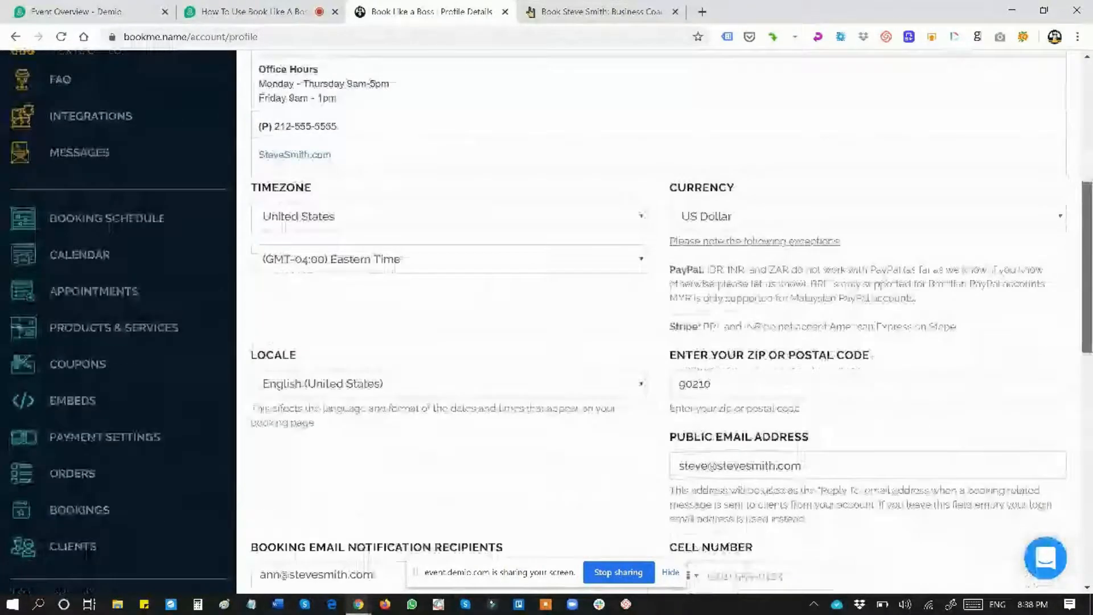
pyautogui.scroll(-1, 550, 321)
pyautogui.scroll(1, 550, 321)
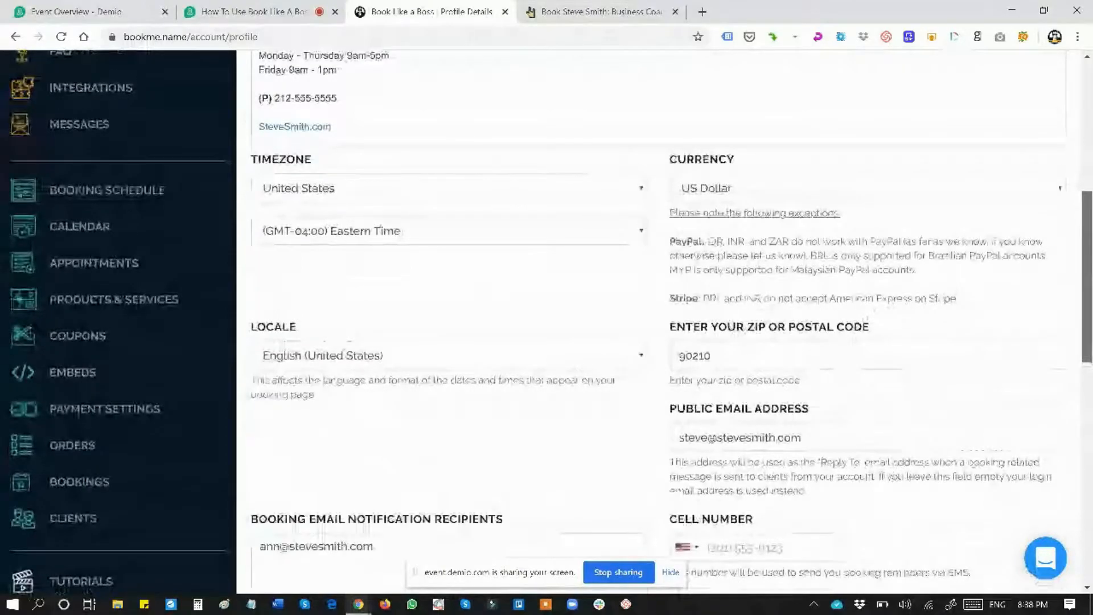
pyautogui.scroll(1, 551, 322)
pyautogui.scroll(-2, 556, 372)
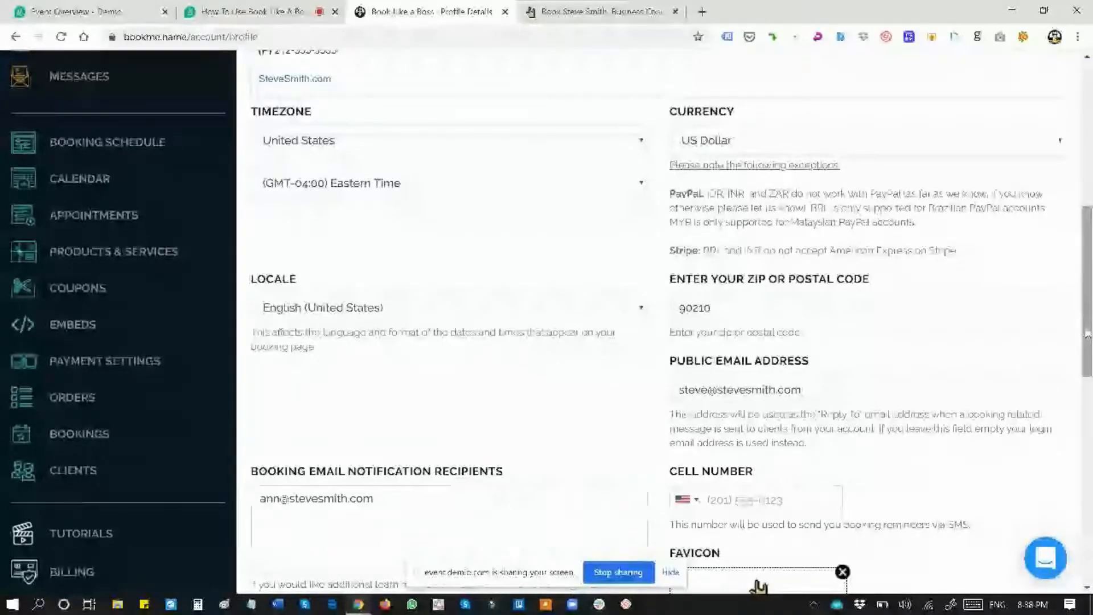
pyautogui.moveTo(1088, 336); pyautogui.dragTo(1089, 368)
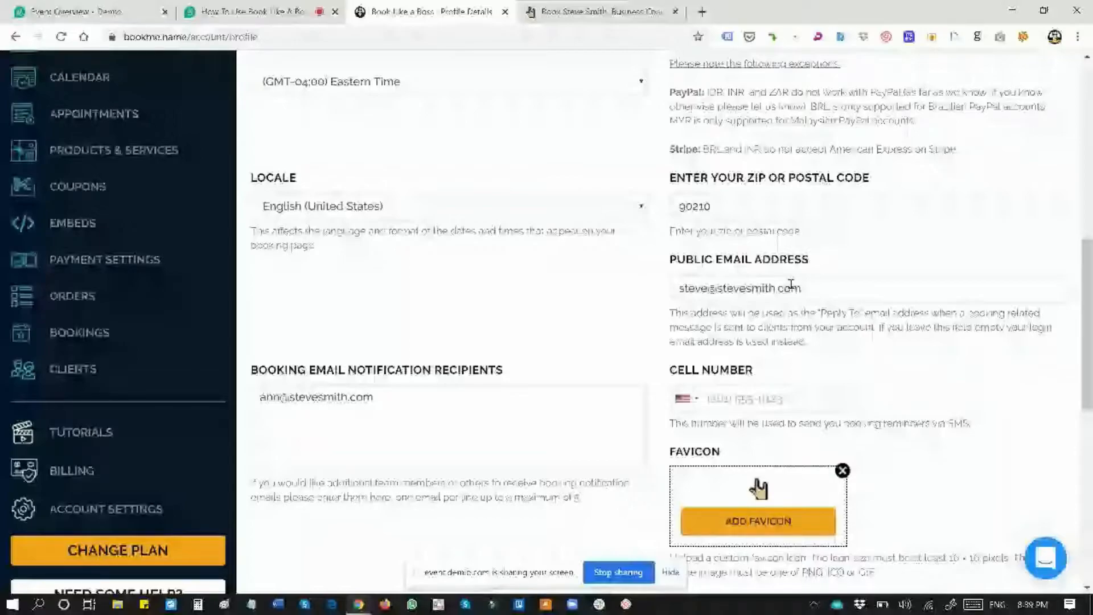
pyautogui.scroll(-2, 791, 285)
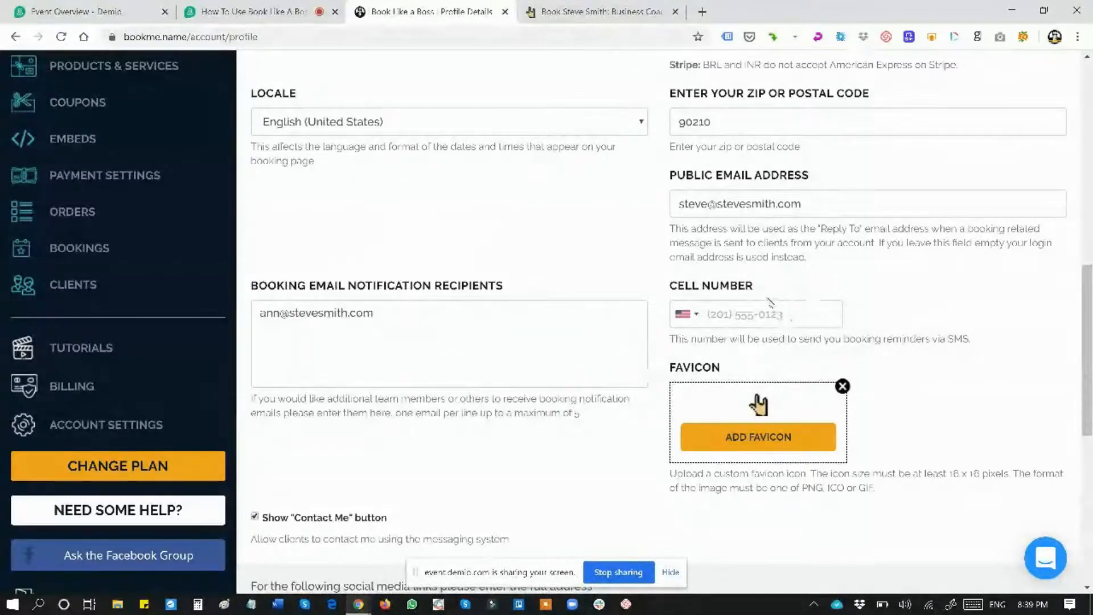
pyautogui.scroll(-1, 735, 288)
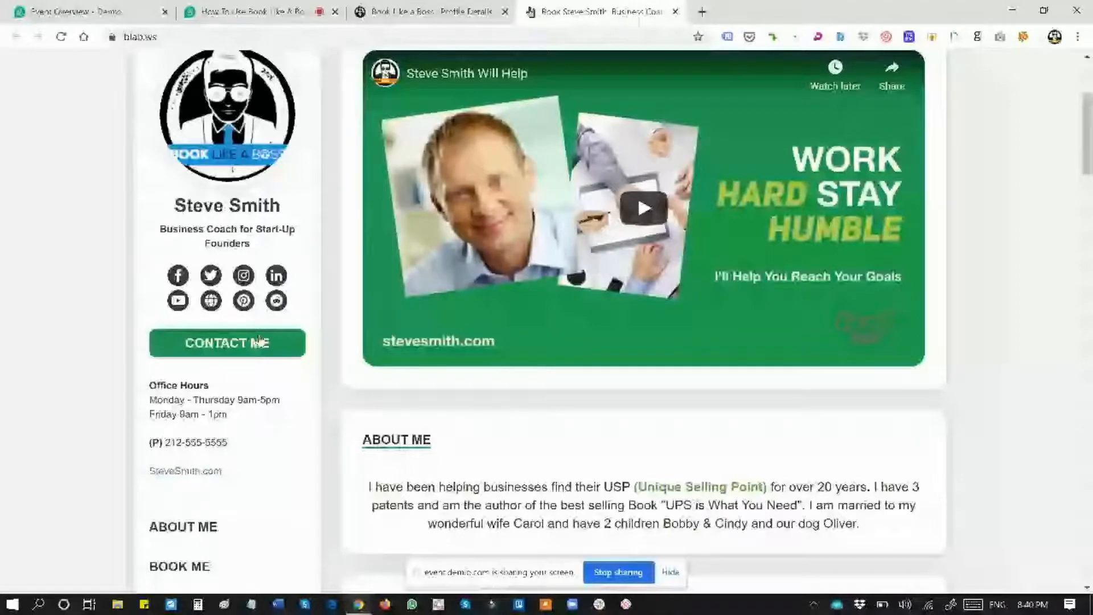
# - Check the Contact Me button and social media links against the booking page, and update the profile details
pyautogui.click(259, 342)
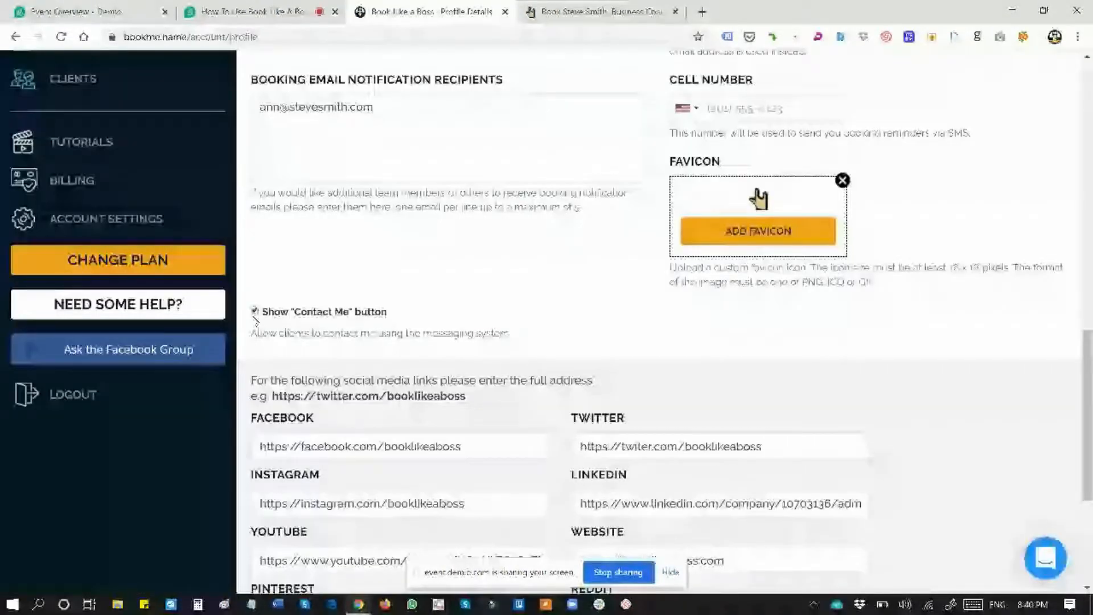
pyautogui.scroll(-2, 468, 181)
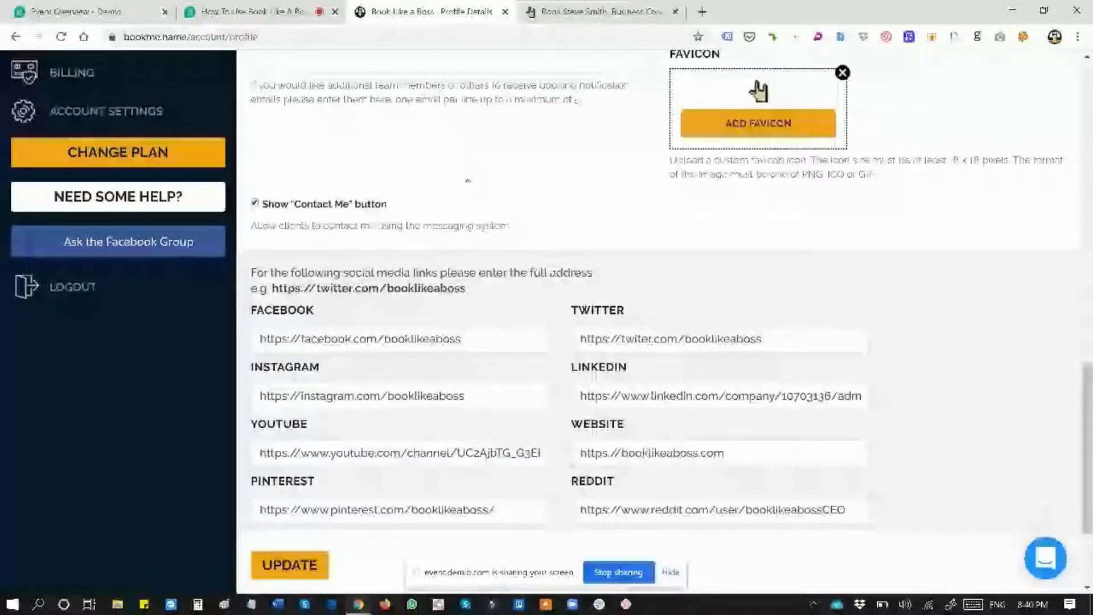
pyautogui.scroll(-1, 468, 180)
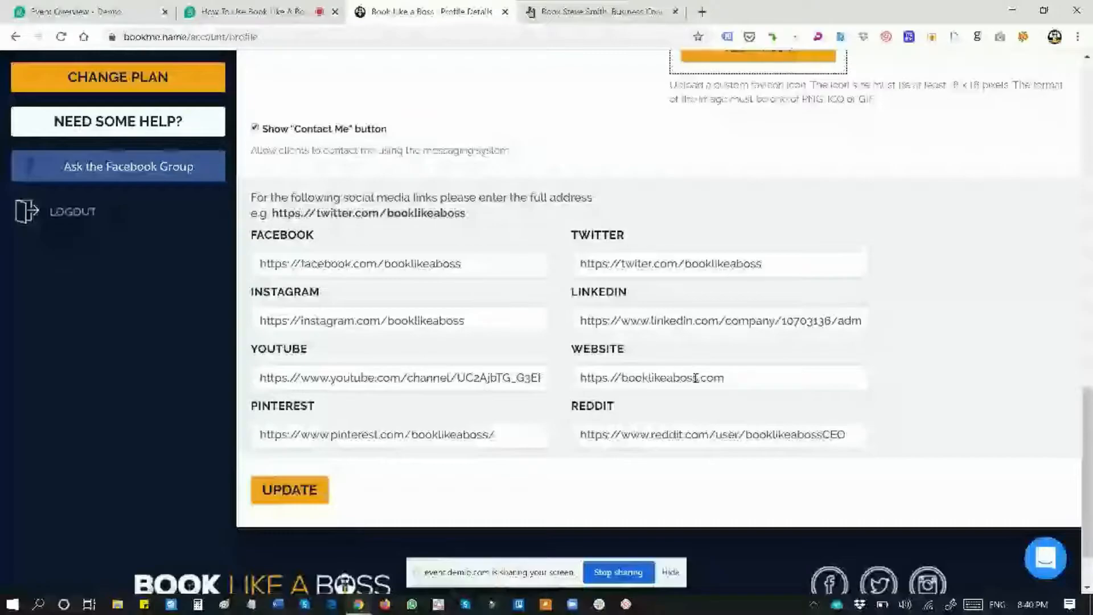
pyautogui.click(564, 8)
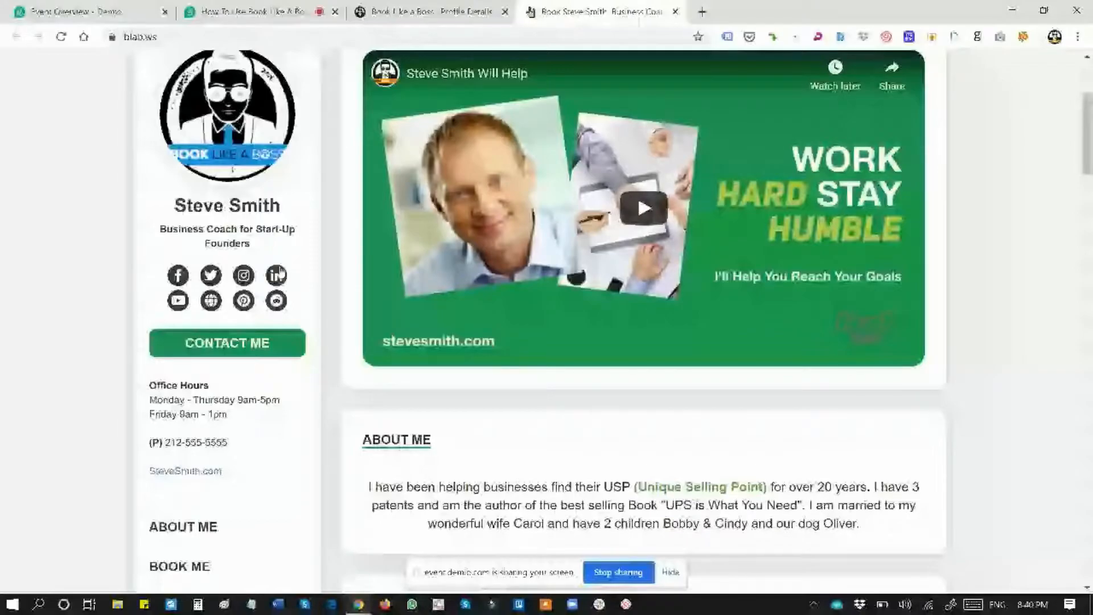
pyautogui.click(431, 12)
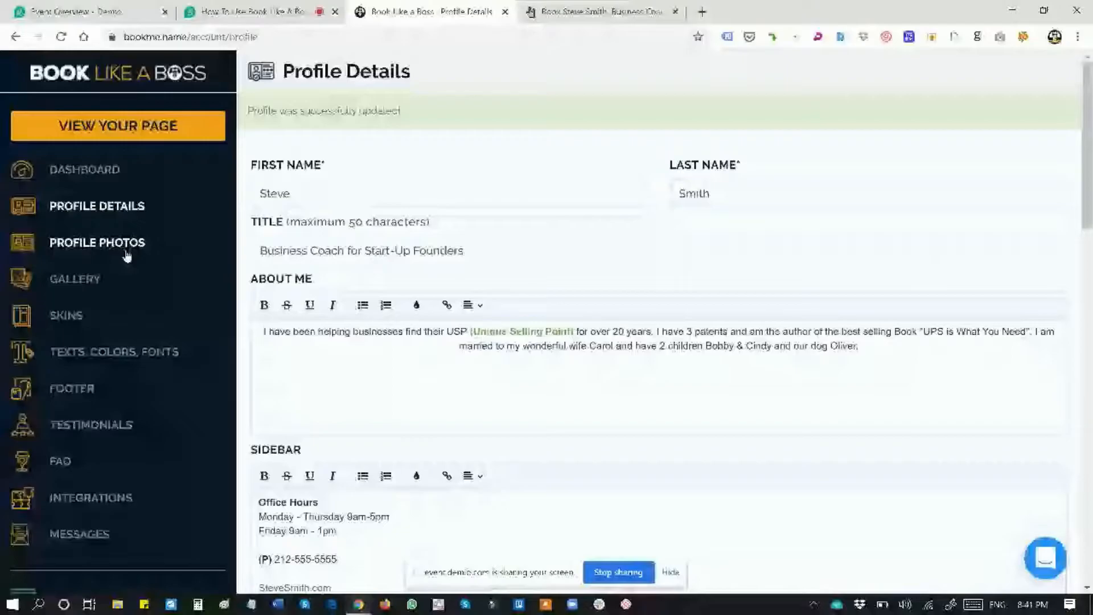
# - Open Profile Photos and compare the cover and profile photos with the public booking page
pyautogui.click(126, 252)
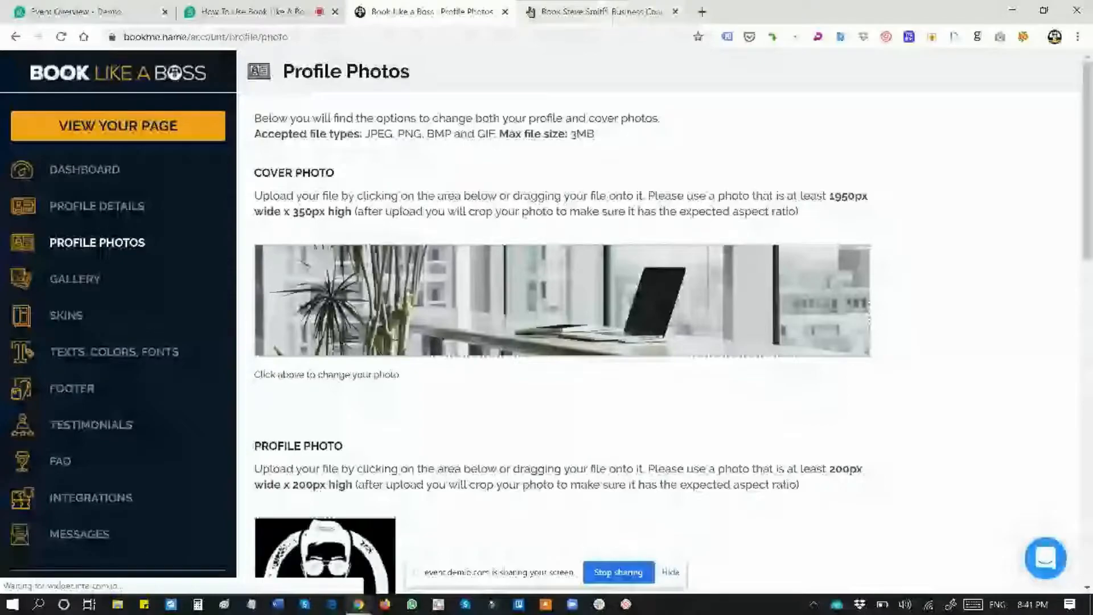
pyautogui.scroll(-3, 407, 194)
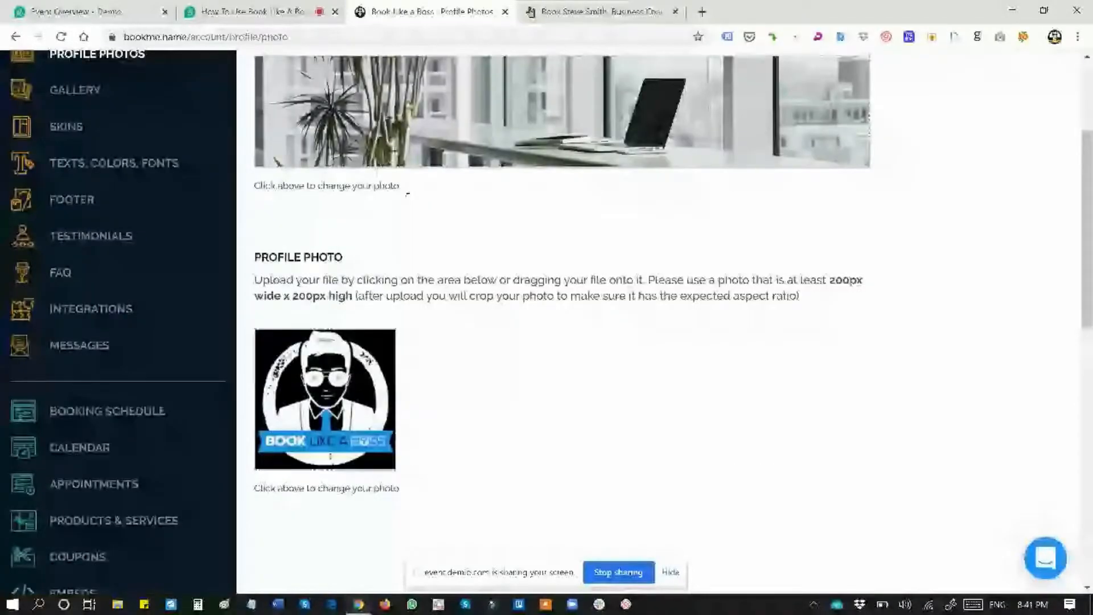
pyautogui.hotkey('ctrl', 'Tab')
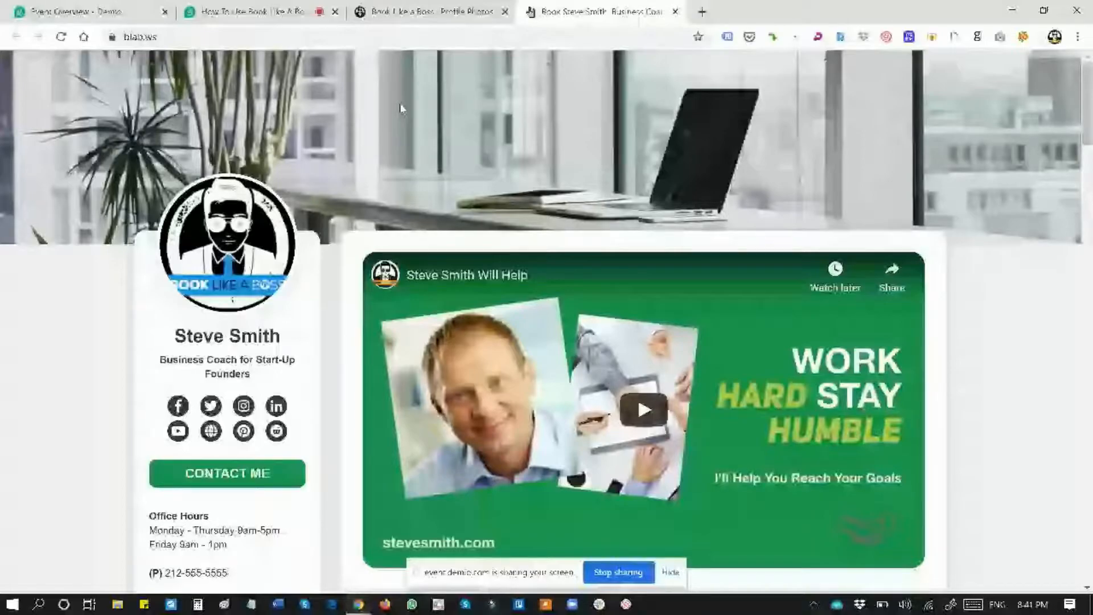
pyautogui.click(448, 9)
pyautogui.scroll(3, 505, 308)
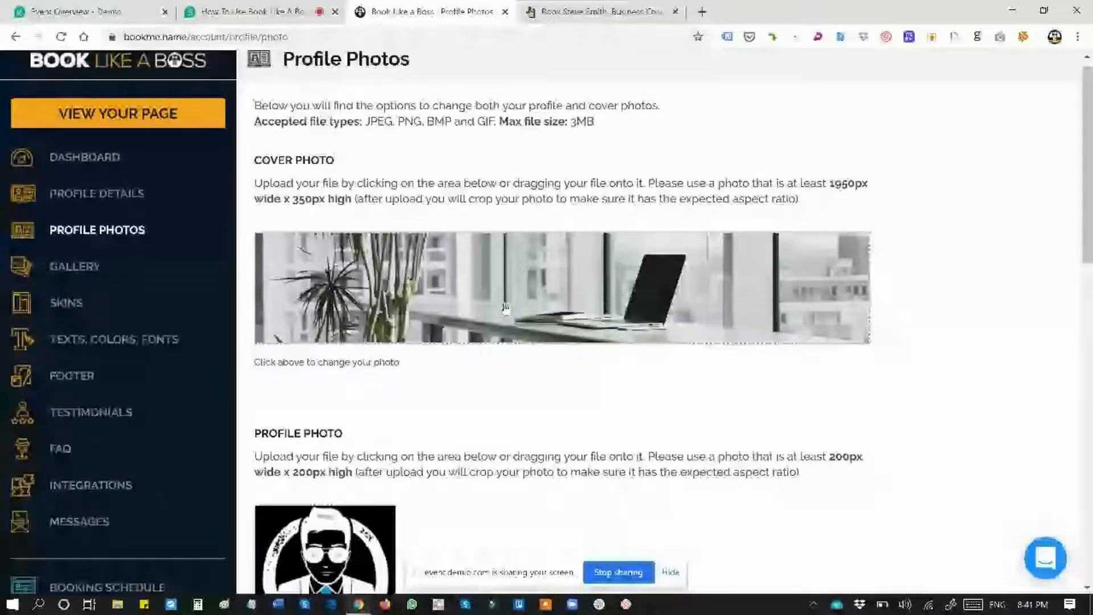
# - Review the cover and profile photo upload areas, and open the profile photo's file selection without choosing a file
pyautogui.scroll(-3, 466, 365)
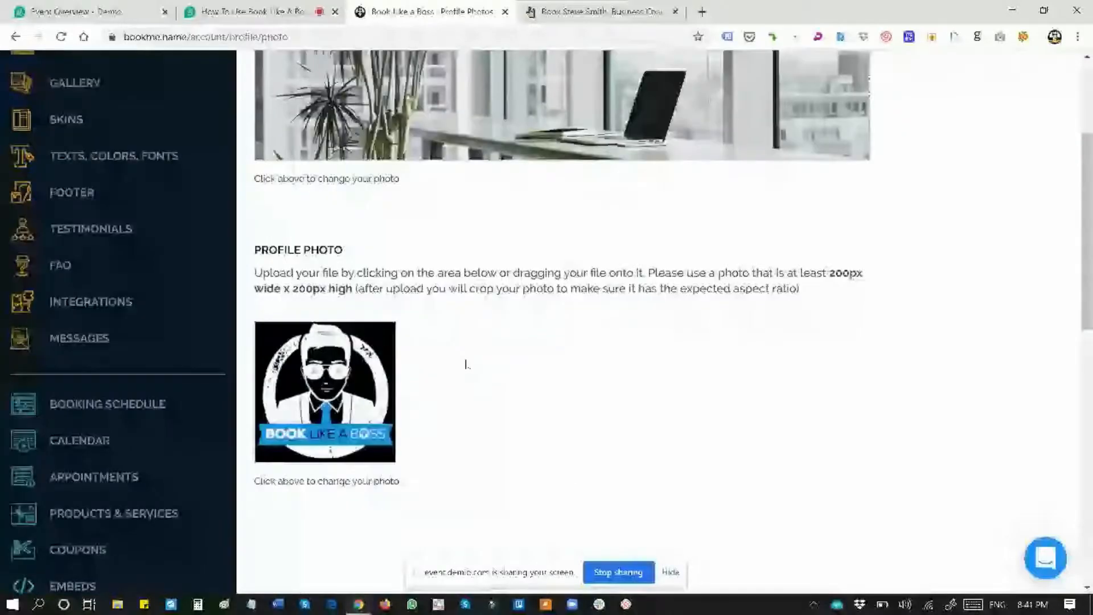
pyautogui.scroll(3, 466, 364)
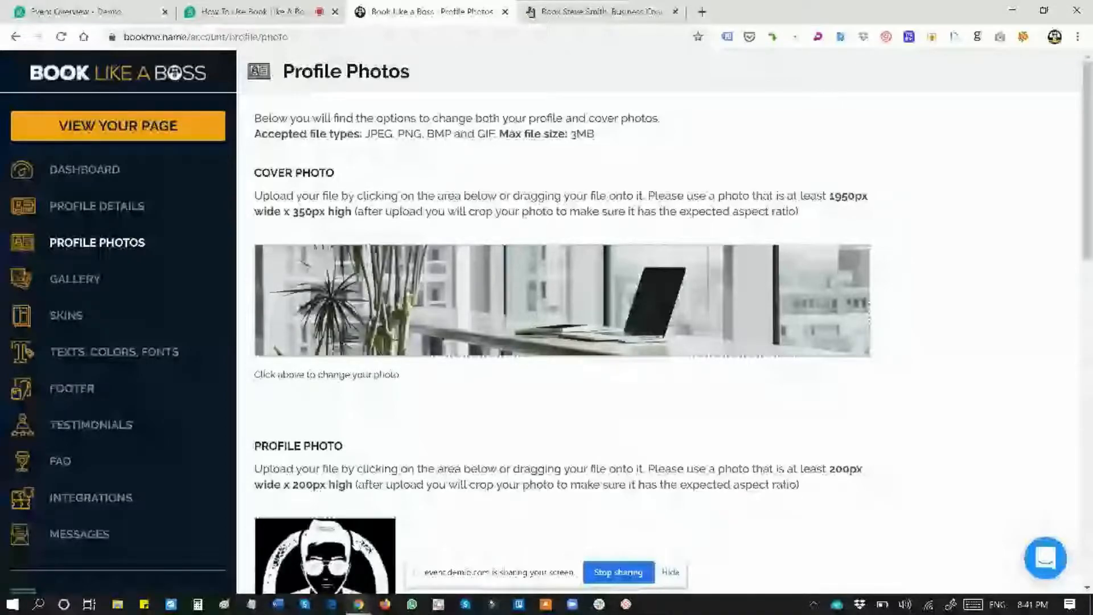
pyautogui.click(357, 547)
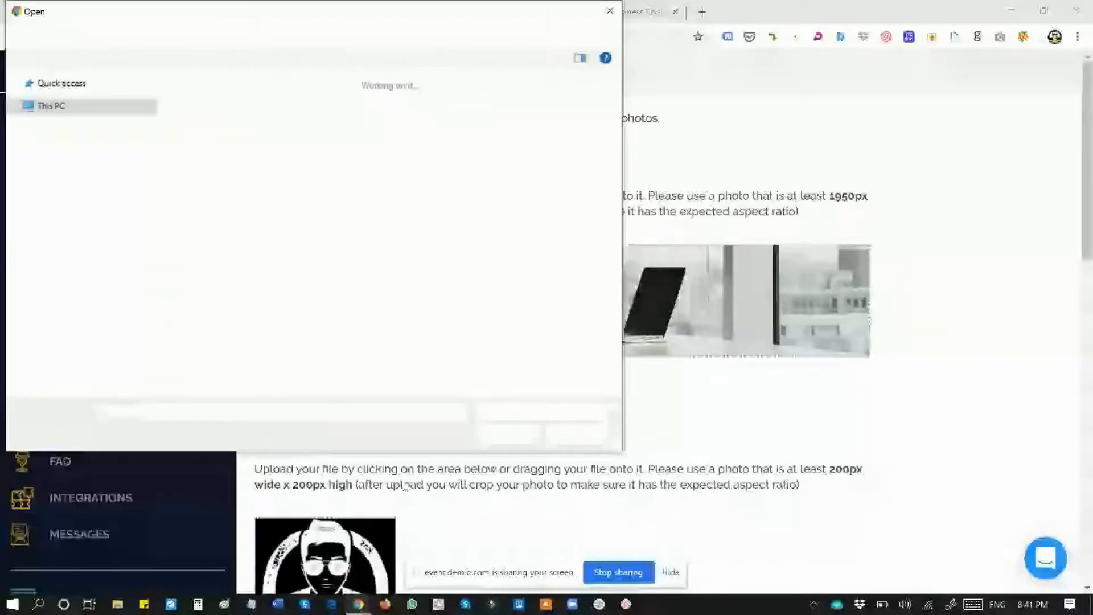
pyautogui.press('Escape')
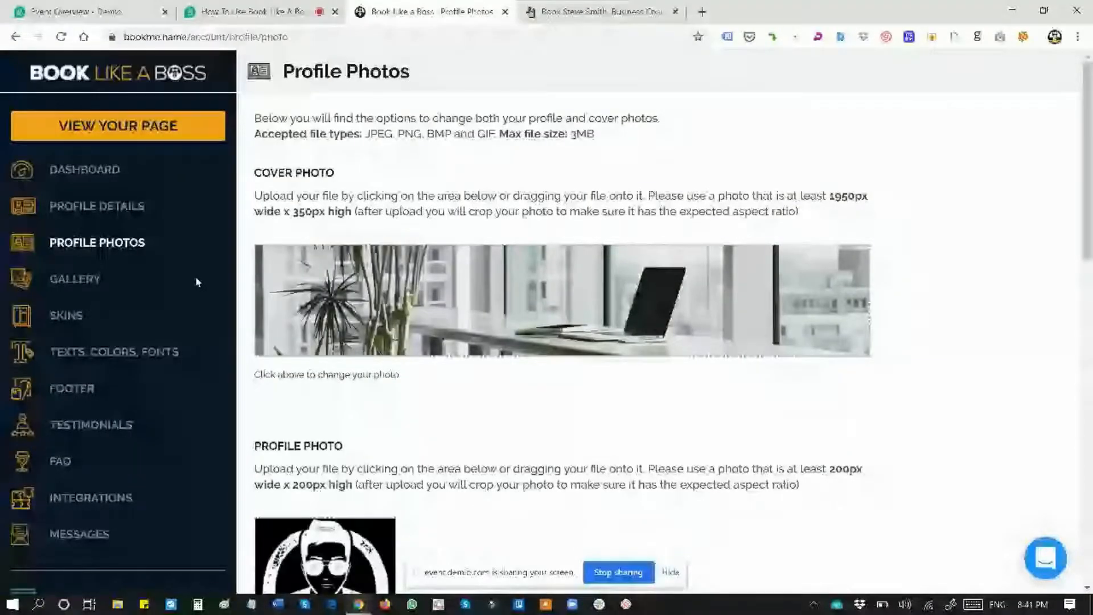
# - Open the Gallery settings and locate the matching gallery section on the public booking page
pyautogui.click(65, 292)
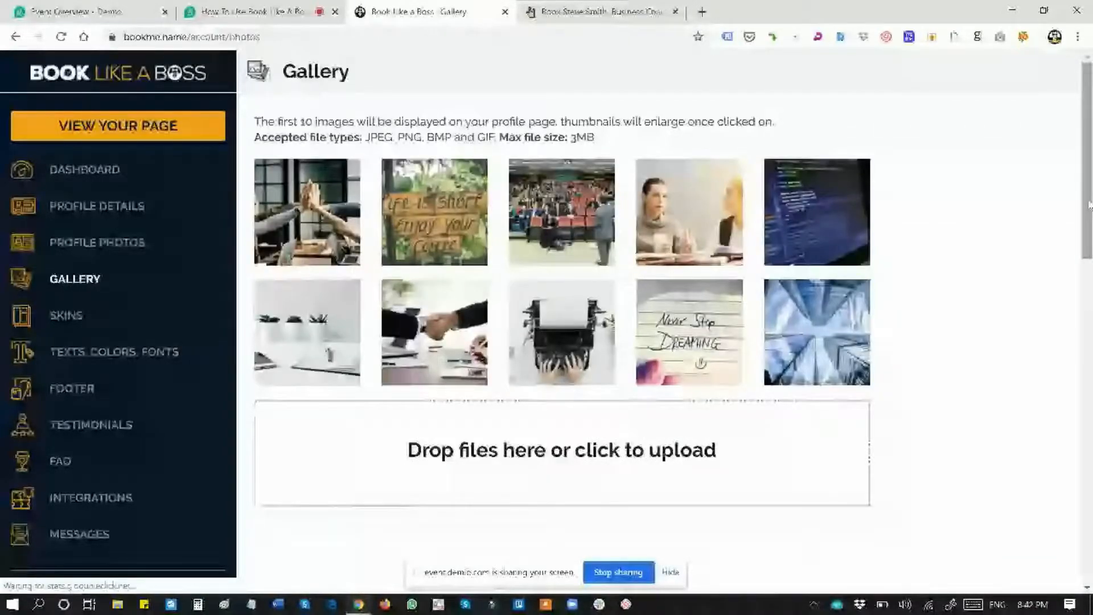
pyautogui.scroll(-1, 1089, 205)
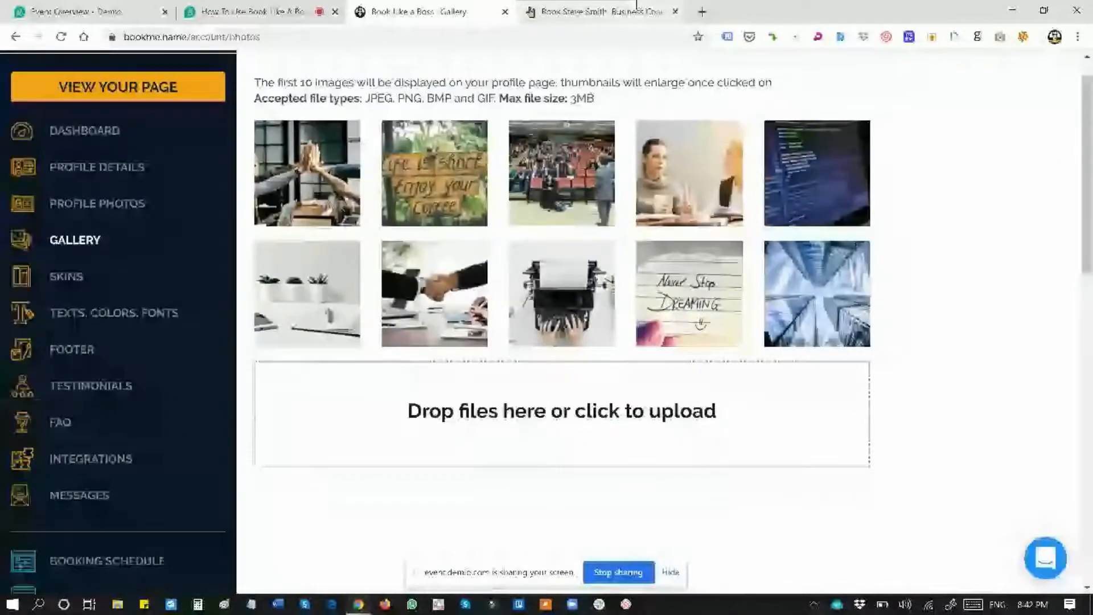
pyautogui.click(637, 7)
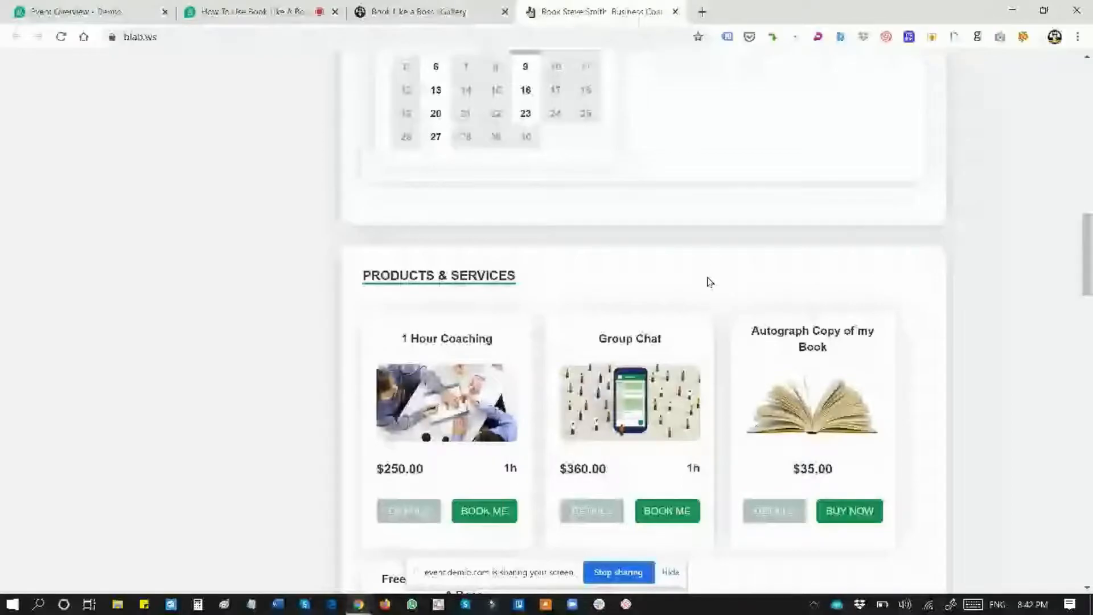
pyautogui.scroll(-10, 710, 282)
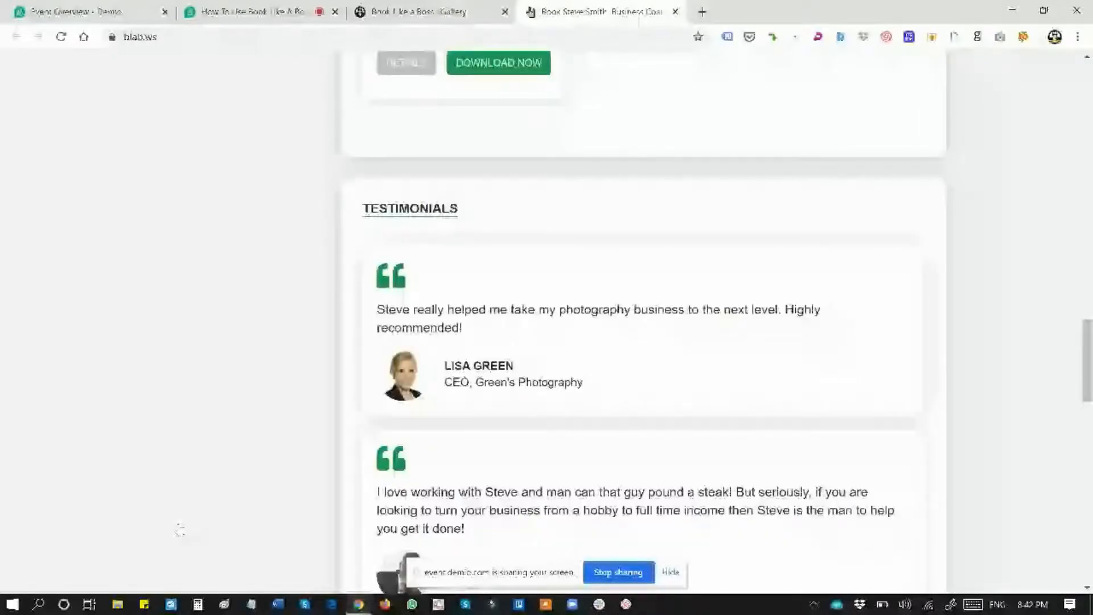
pyautogui.scroll(-10, 180, 530)
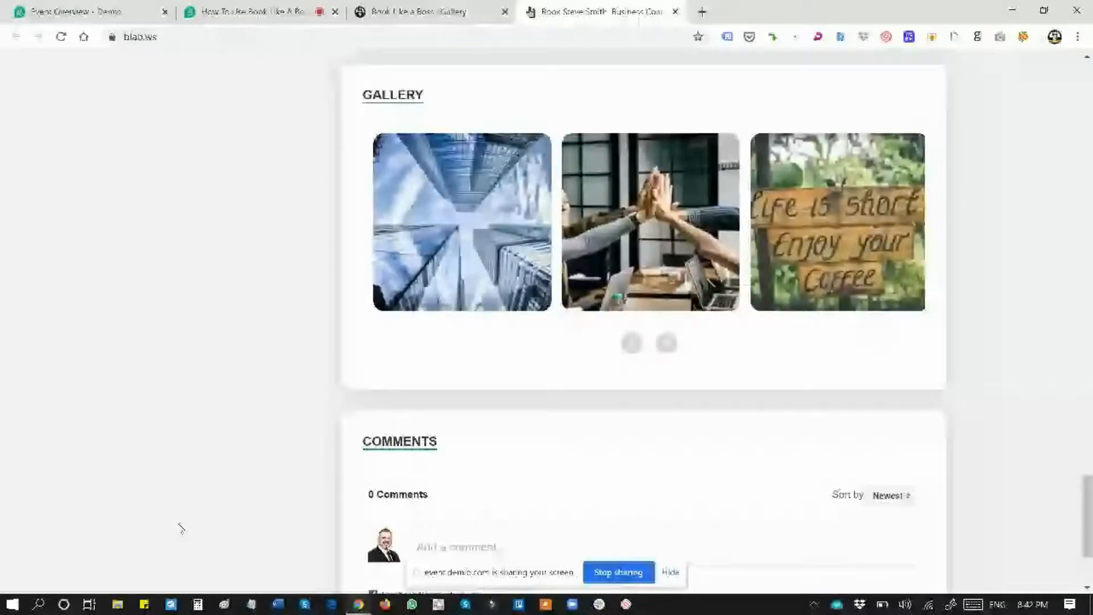
# - Browse the booking page's gallery carousel and step through its images in the enlarged view
pyautogui.click(667, 343)
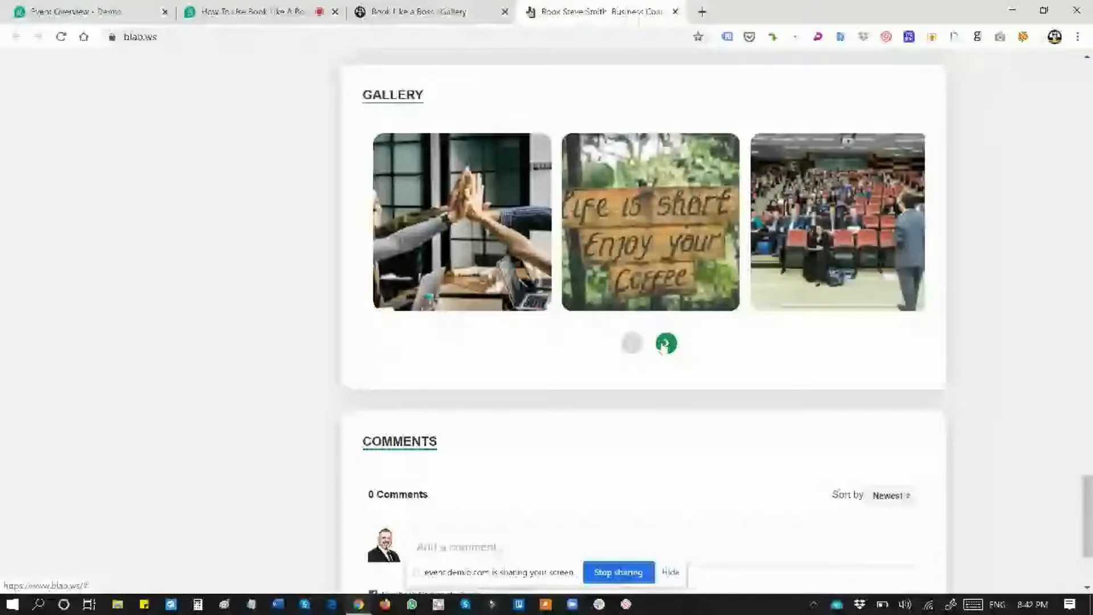
pyautogui.click(665, 344)
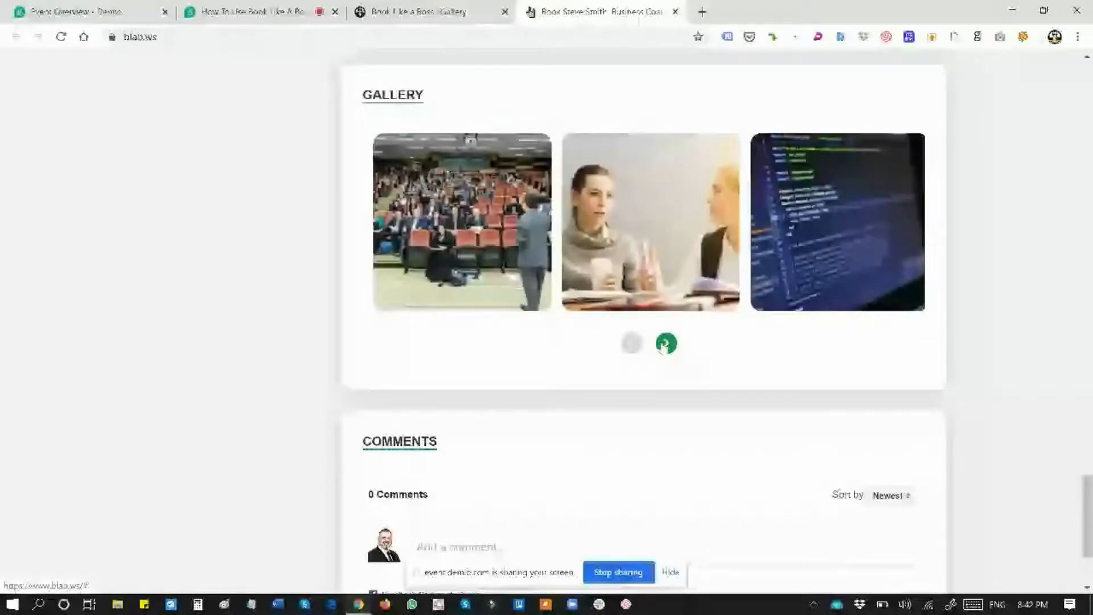
pyautogui.click(665, 344)
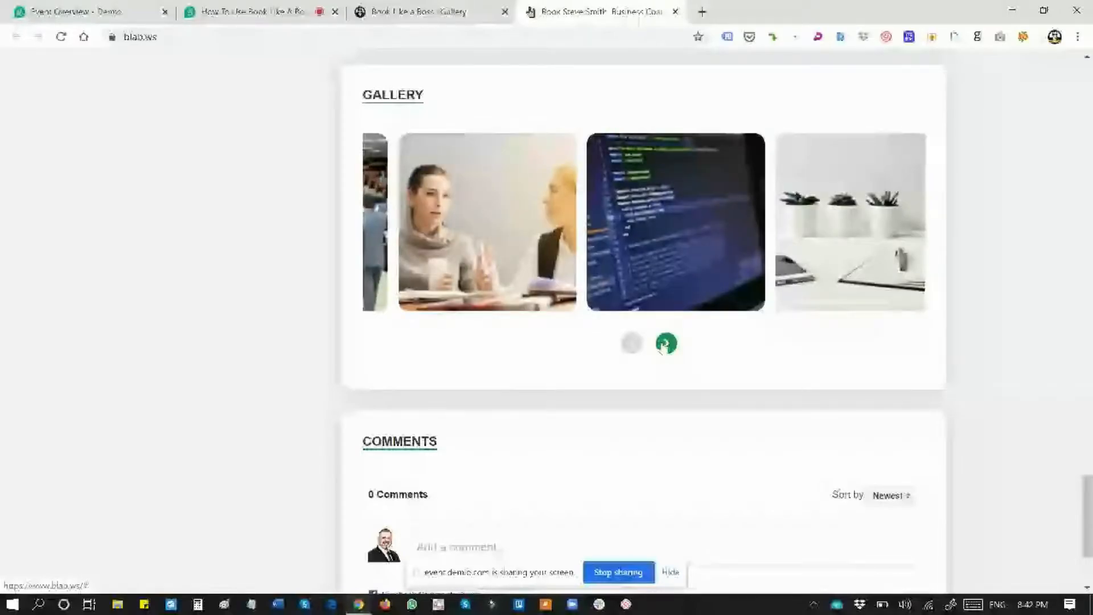
pyautogui.click(641, 268)
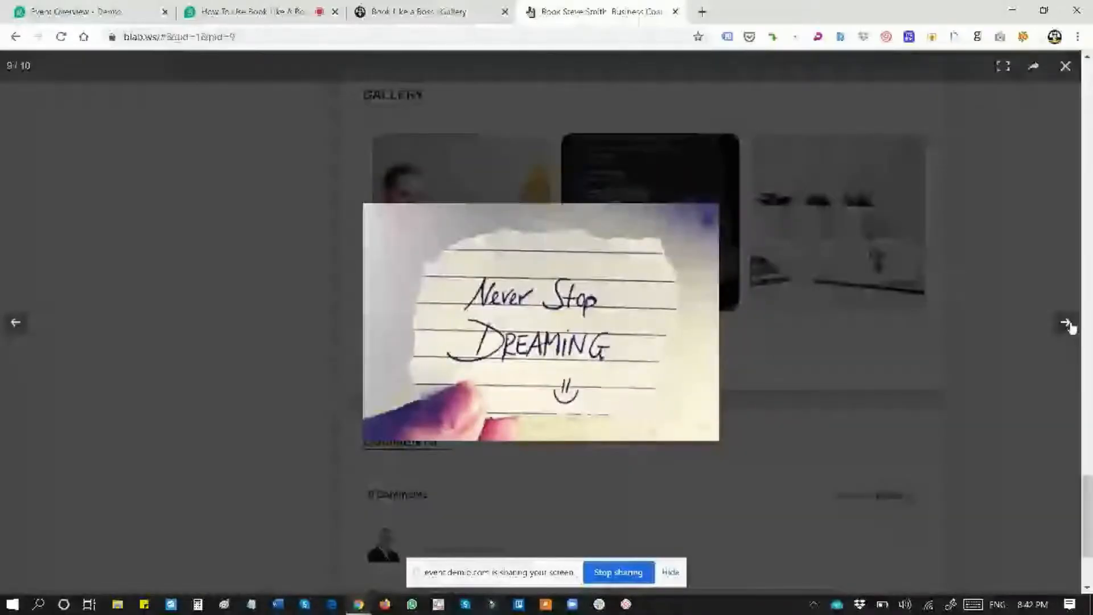
pyautogui.click(1068, 324)
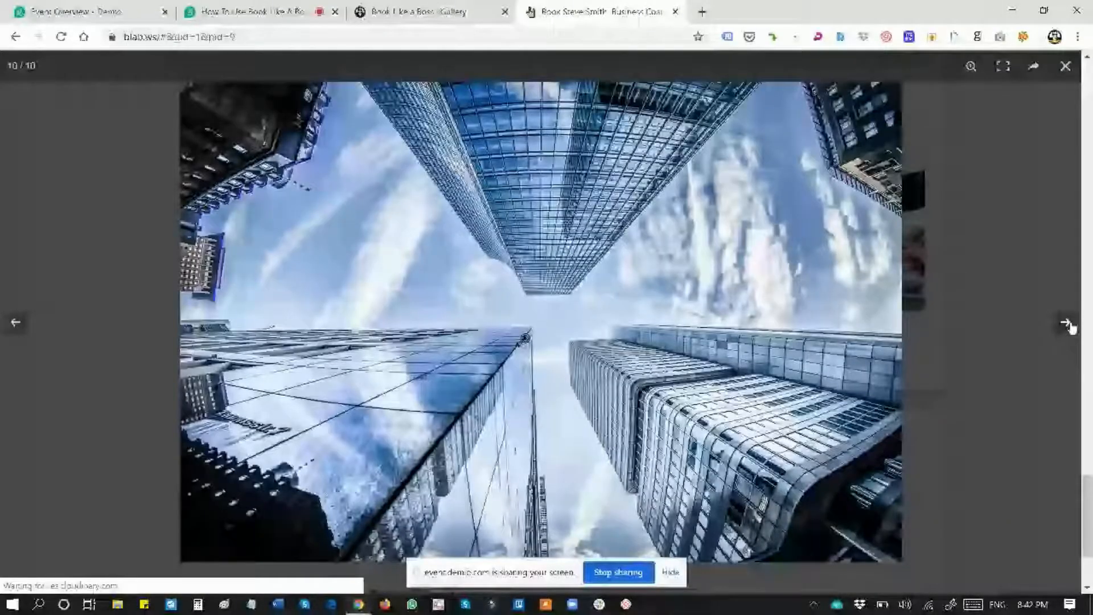
# - Reorder the images in the Gallery settings, placing the "Life is short Enjoy your Coffee" sign first and the typewriter third
pyautogui.click(429, 12)
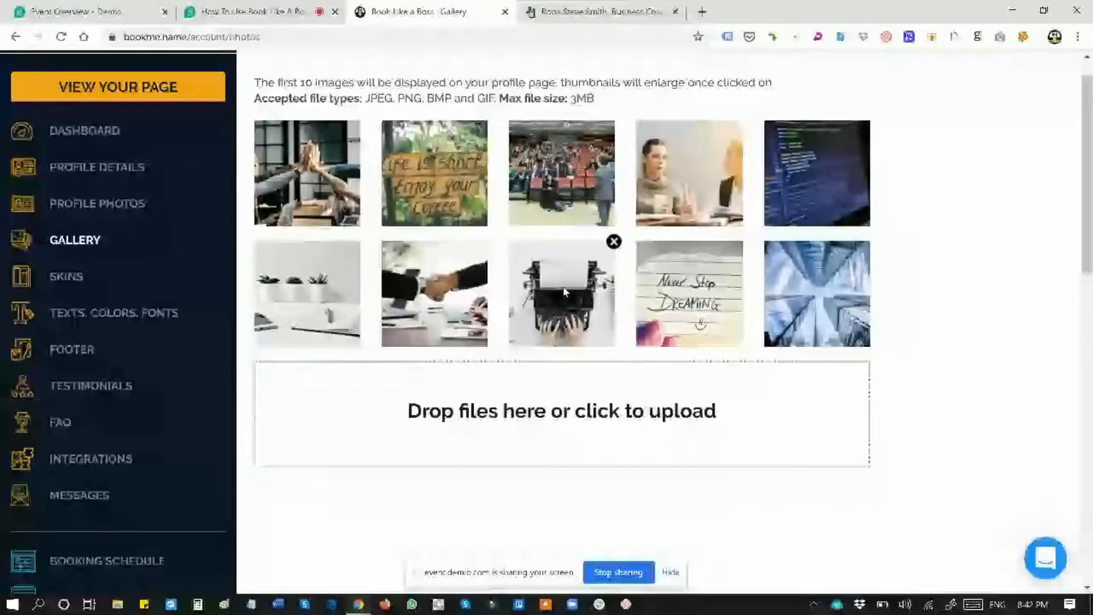
pyautogui.moveTo(566, 292); pyautogui.dragTo(551, 177)
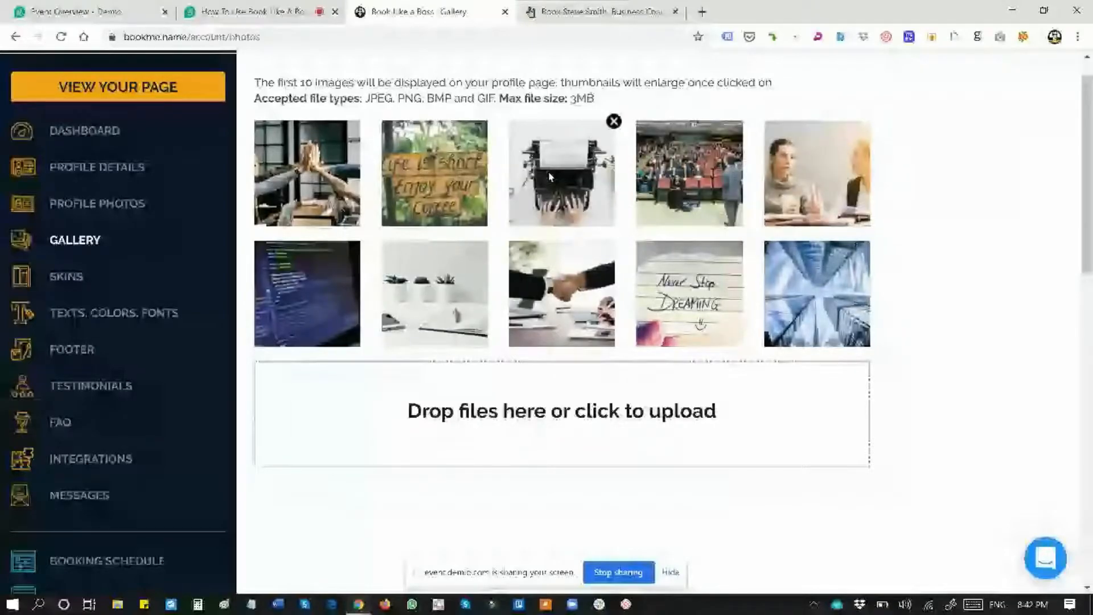
pyautogui.moveTo(434, 178); pyautogui.dragTo(790, 178)
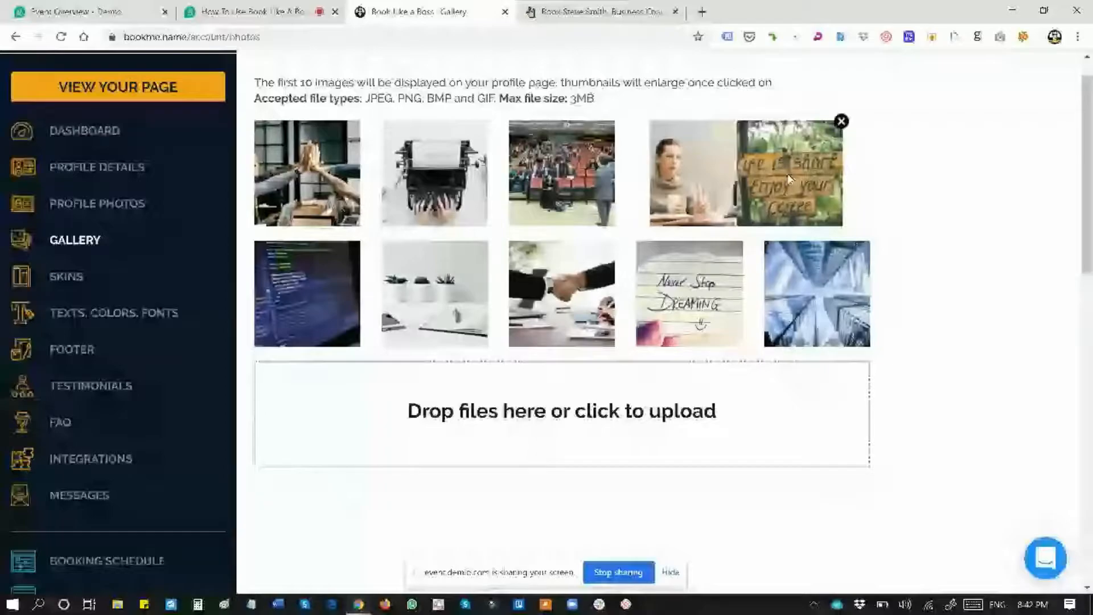
pyautogui.moveTo(789, 178); pyautogui.dragTo(307, 178)
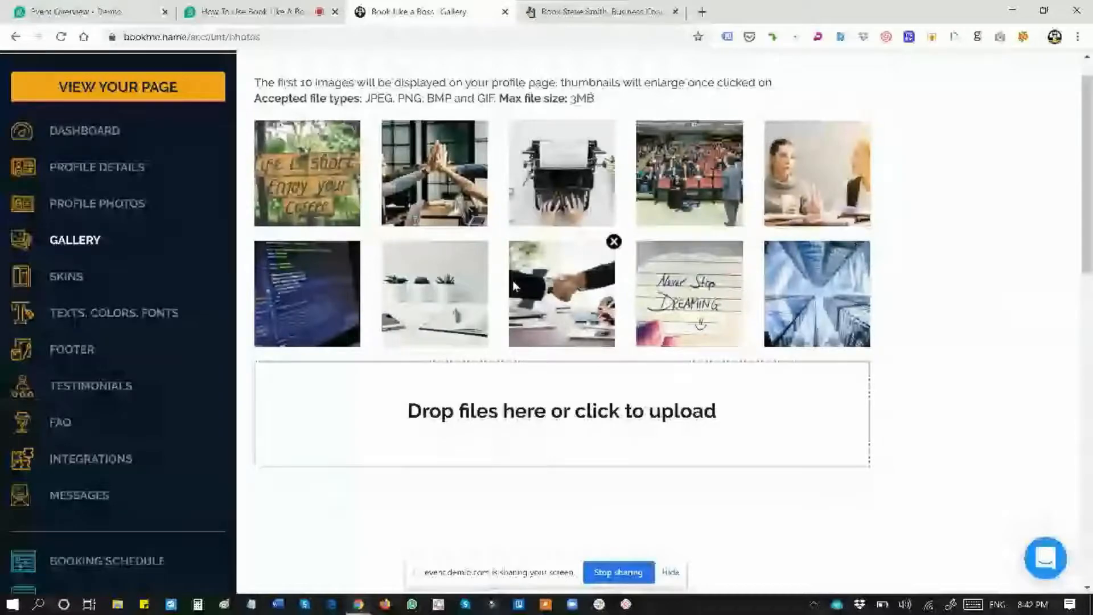
pyautogui.scroll(-5, 521, 308)
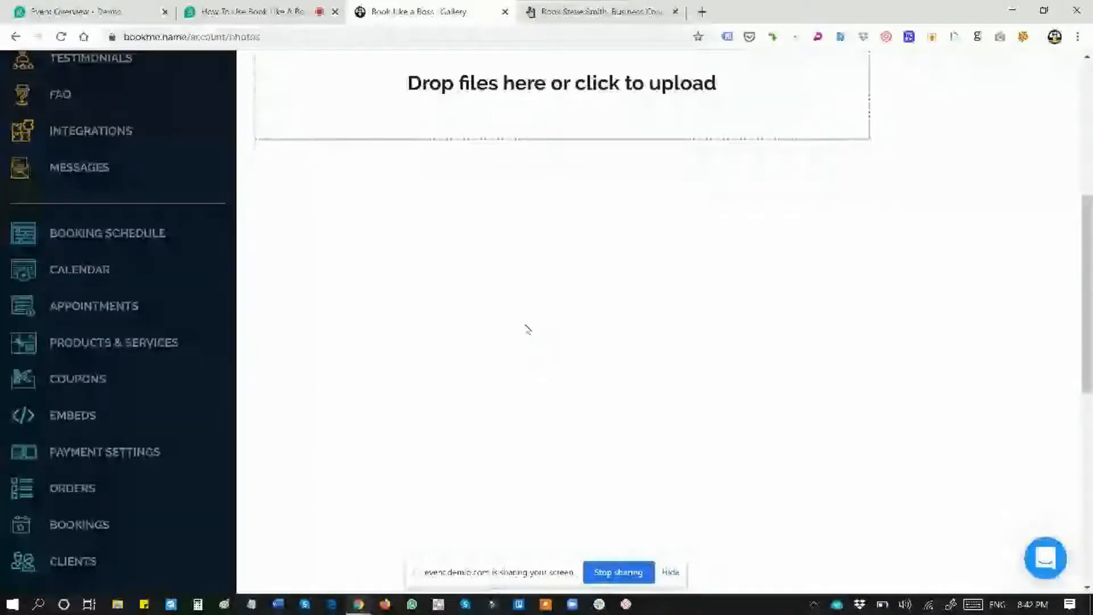
pyautogui.scroll(6, 527, 329)
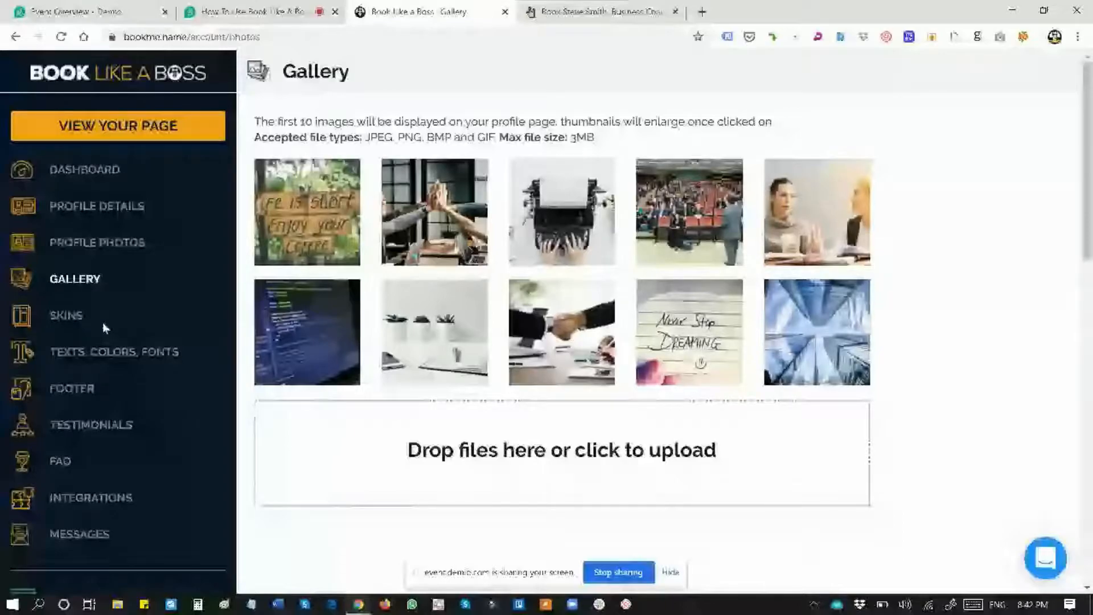
# - Open the Texts, Colors, Fonts settings and compare the page font and section colors with the public booking page
pyautogui.click(99, 357)
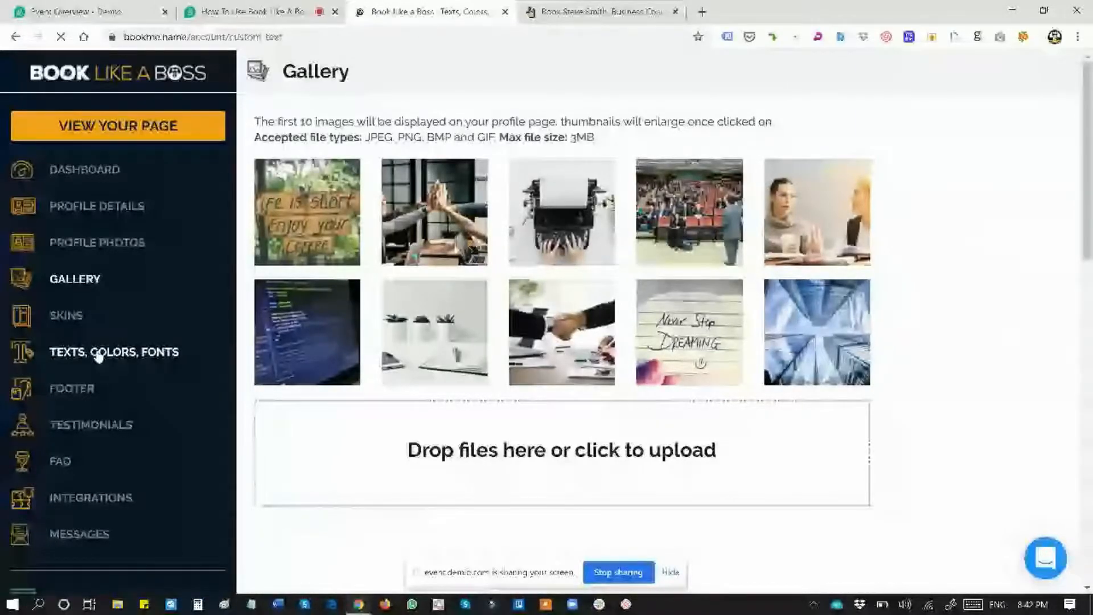
pyautogui.scroll(-1, 967, 253)
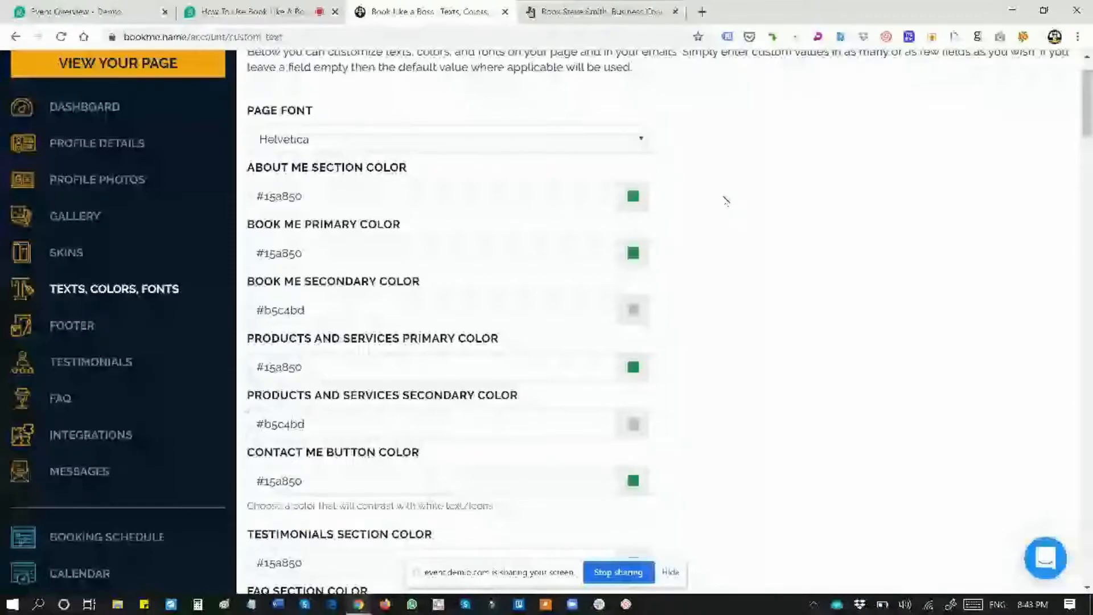
pyautogui.hotkey('ctrl', 'Tab')
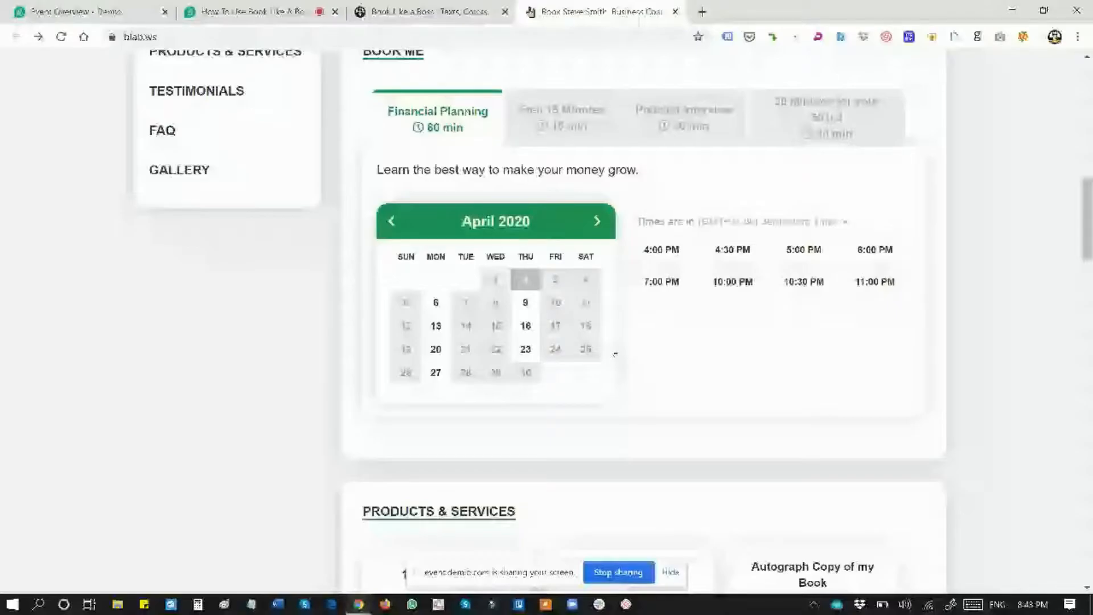
pyautogui.scroll(4, 615, 355)
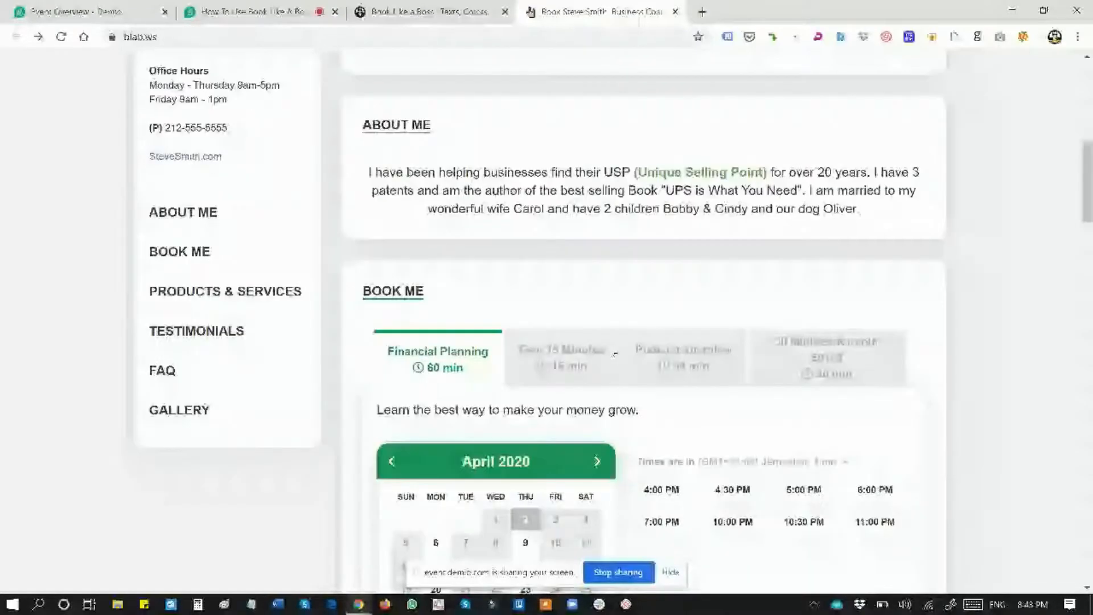
# - Examine the section, Contact Me button, email background and social icons color settings in Texts, Colors, Fonts
pyautogui.click(436, 11)
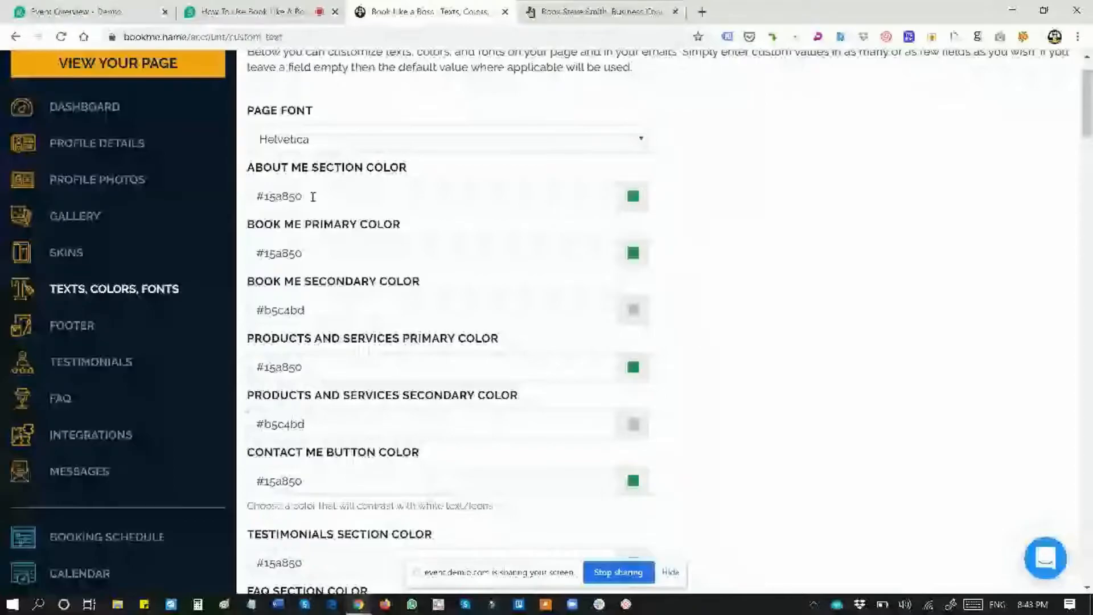
pyautogui.scroll(-1, 809, 239)
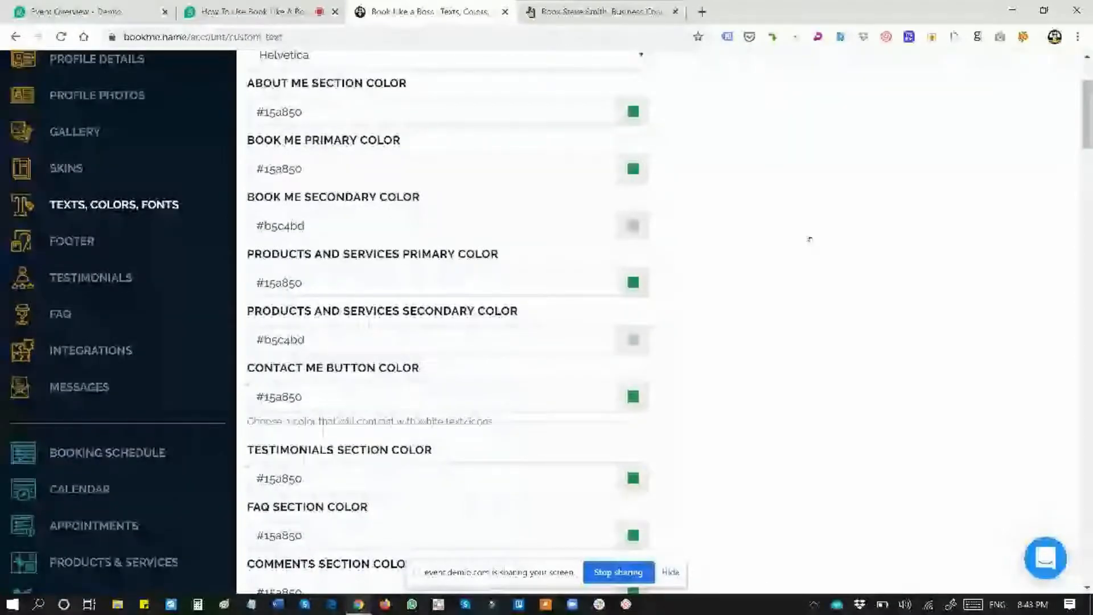
pyautogui.scroll(-1, 809, 239)
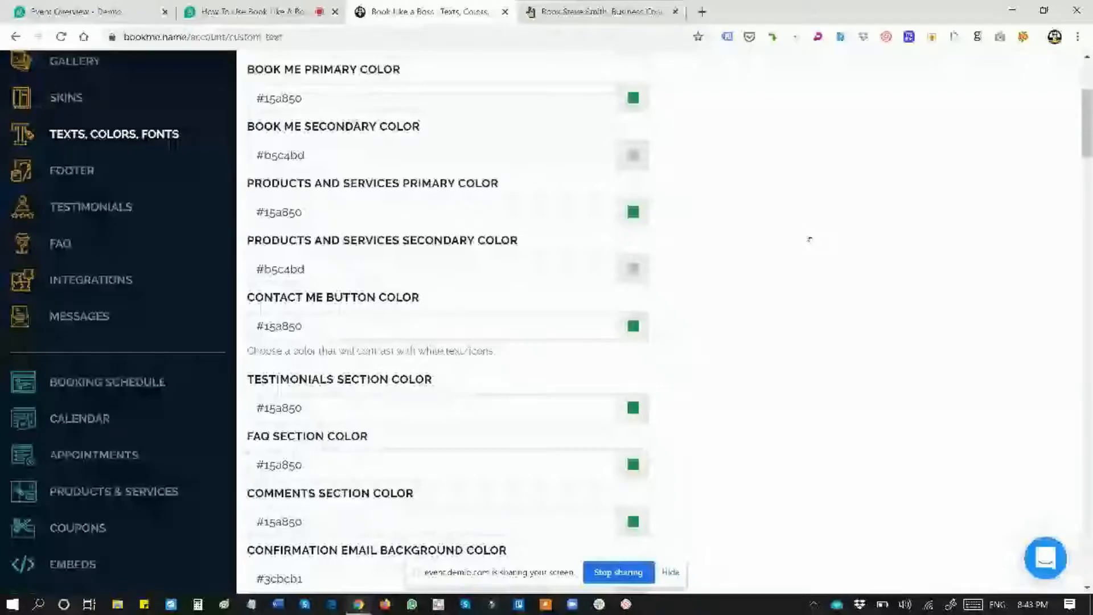
pyautogui.scroll(-2, 809, 239)
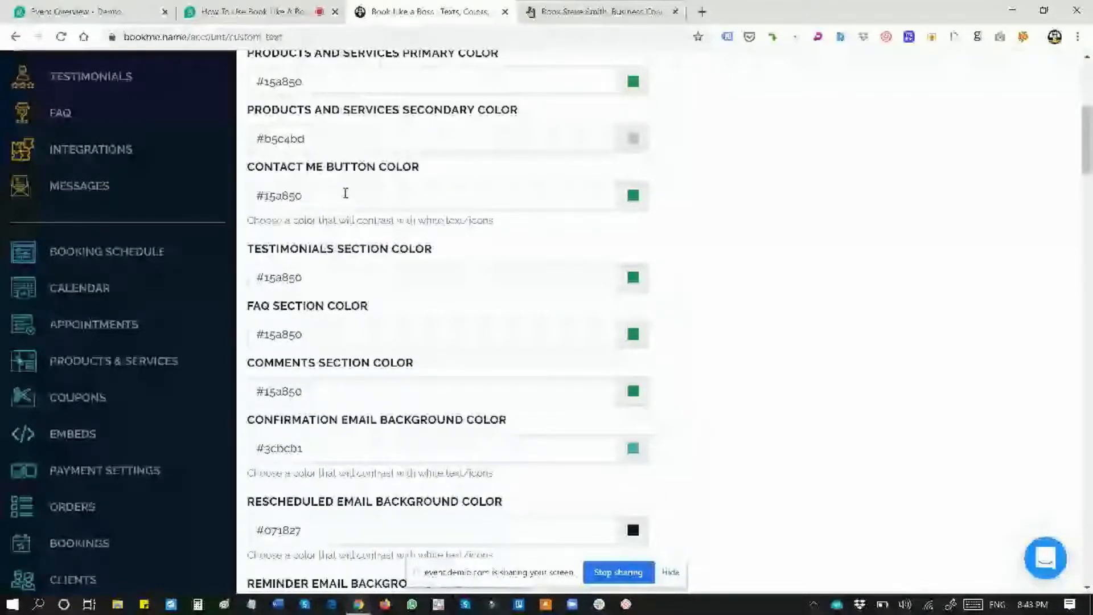
pyautogui.scroll(-1, 408, 265)
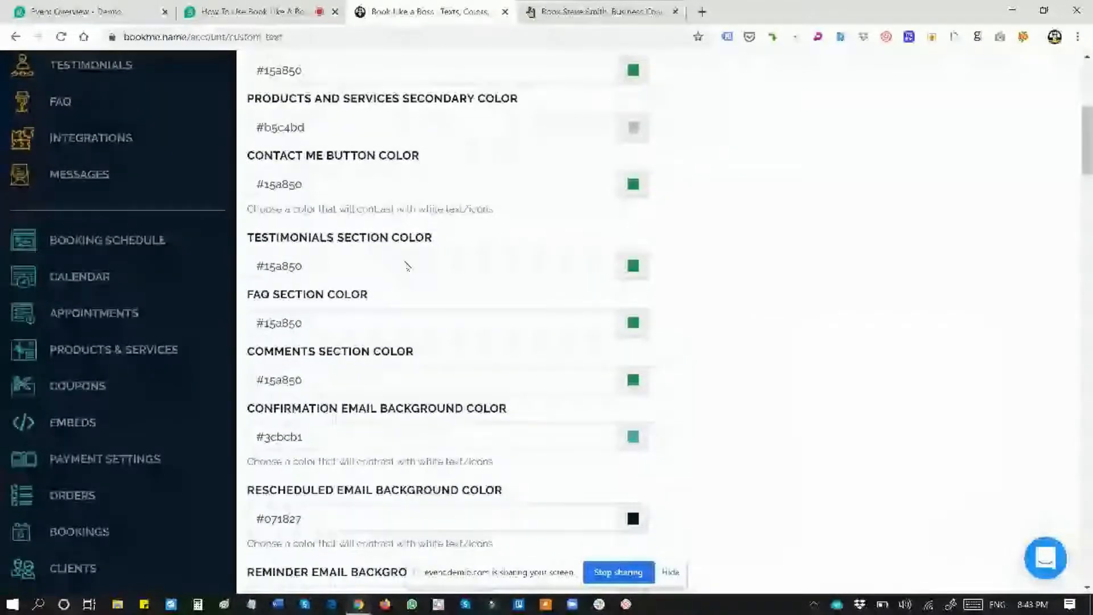
pyautogui.scroll(-2, 408, 266)
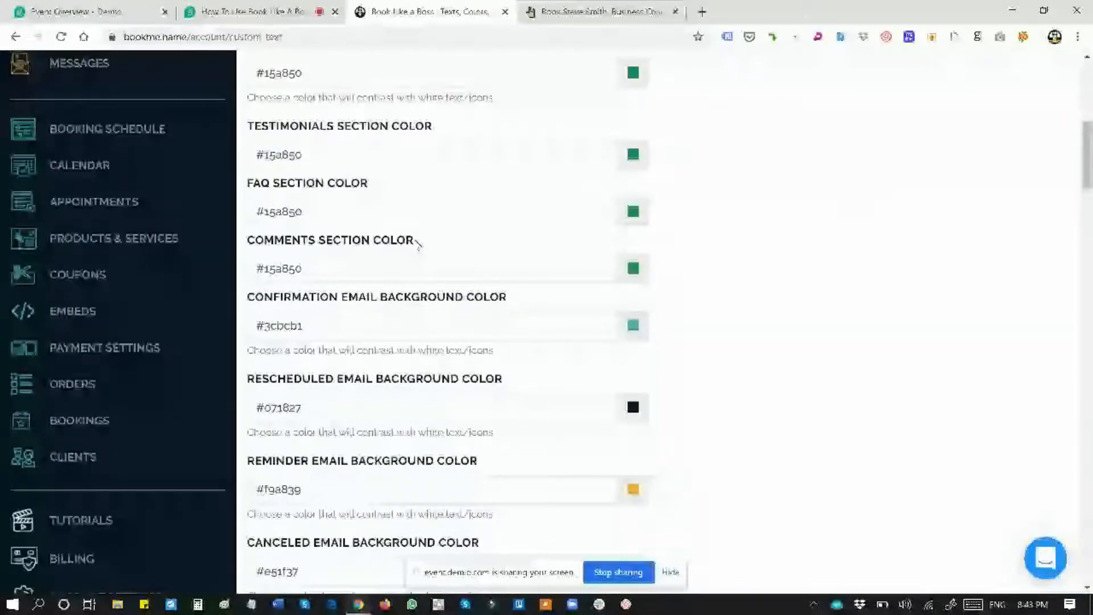
pyautogui.scroll(-2, 545, 216)
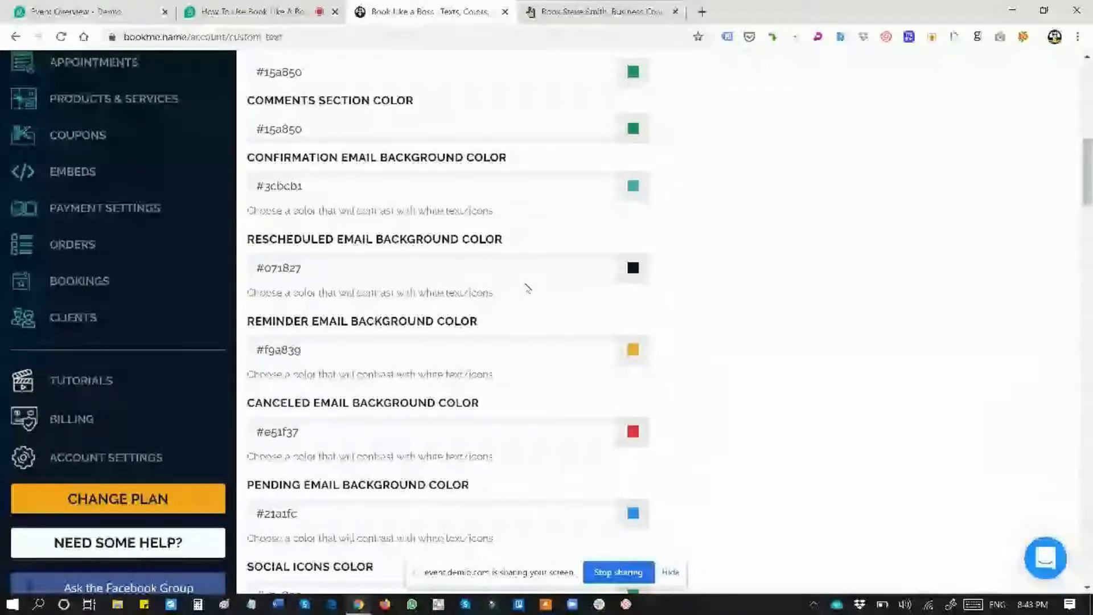
pyautogui.scroll(-5, 528, 288)
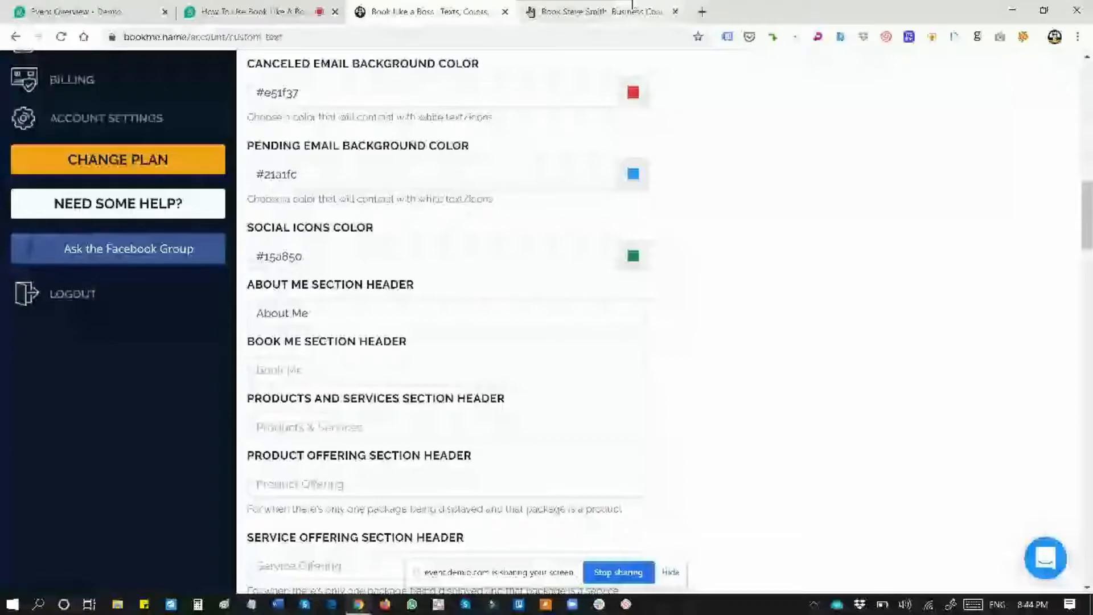
# - Compare the social icons color and About Me section header settings with the public booking page
pyautogui.click(632, 7)
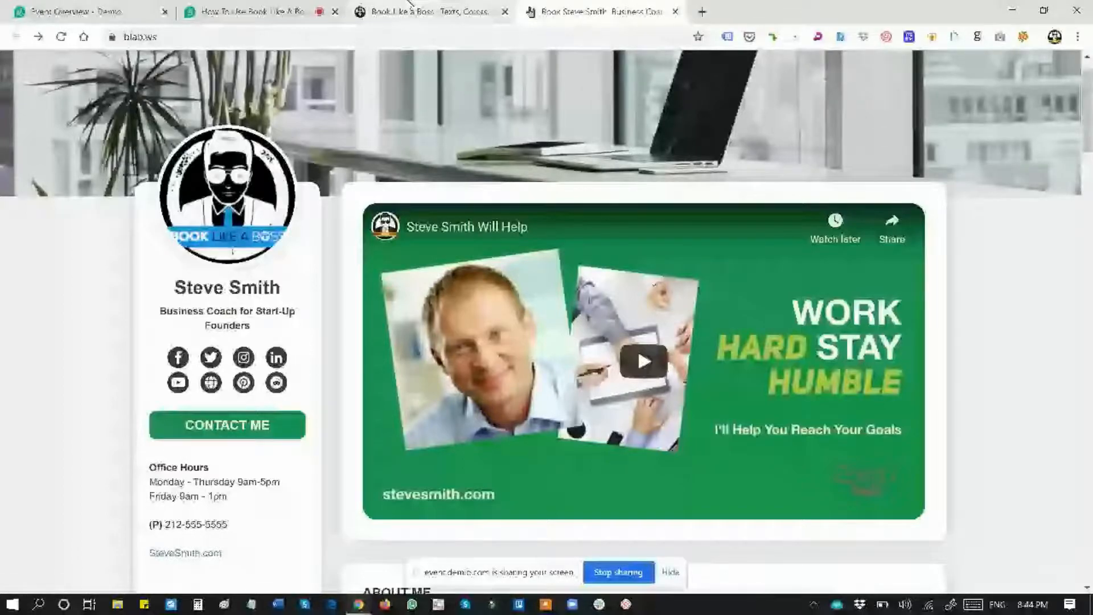
pyautogui.click(410, 7)
pyautogui.scroll(-2, 347, 218)
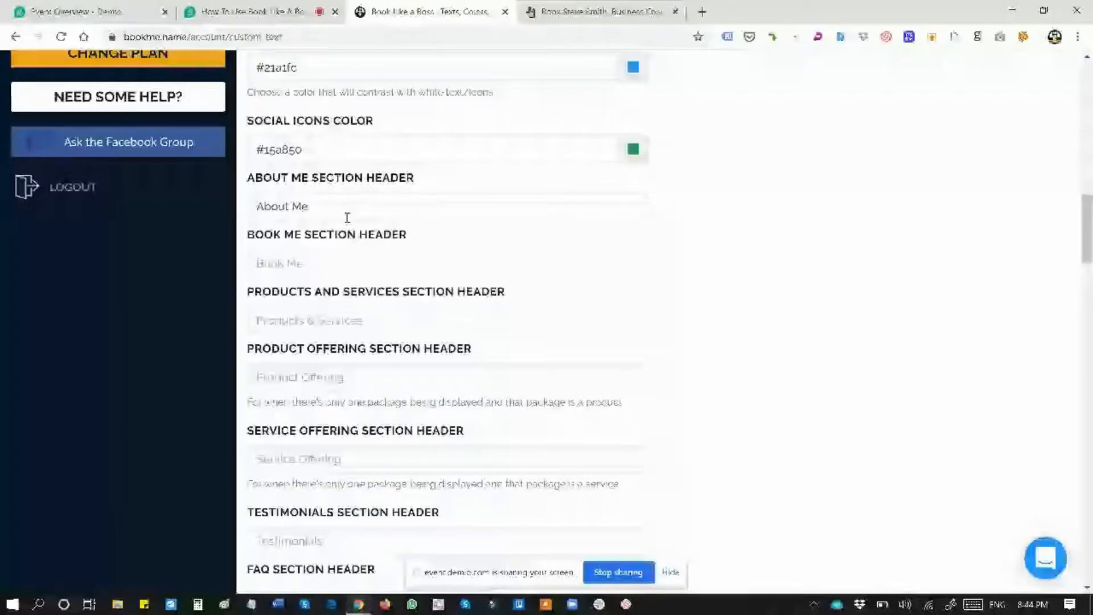
pyautogui.hotkey('ctrl', 'Tab')
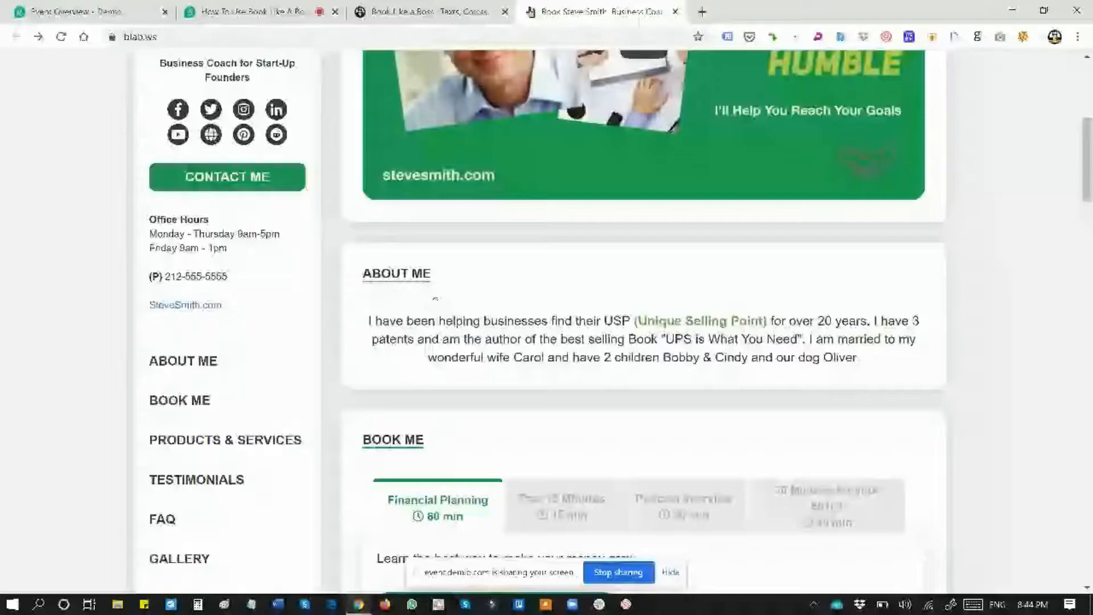
# - Change the About Me section header to "About" plus the profile owner's first name, save it, and check the public booking page
pyautogui.click(417, 6)
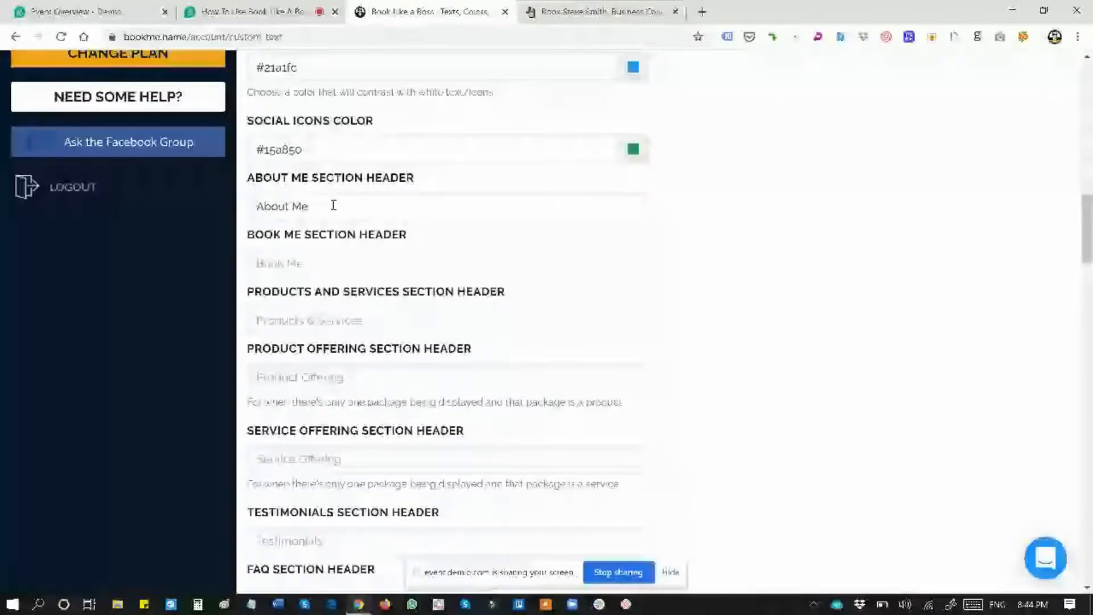
pyautogui.press('BackSpace')
pyautogui.press('BackSpace')
pyautogui.write('Steve')
pyautogui.scroll(-1, 689, 514)
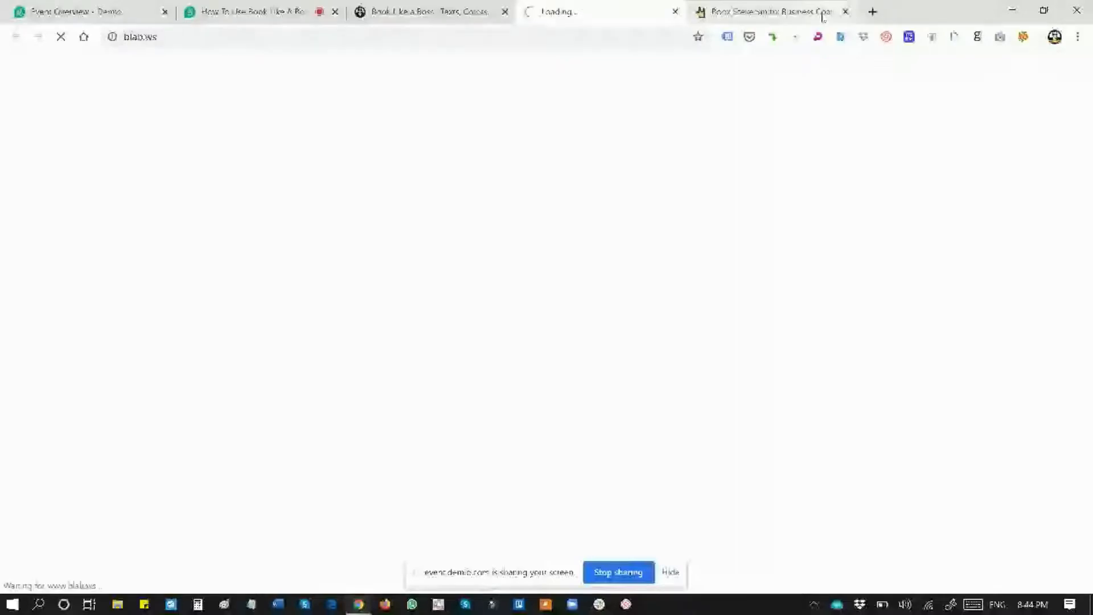
pyautogui.click(845, 11)
pyautogui.scroll(-5, 547, 386)
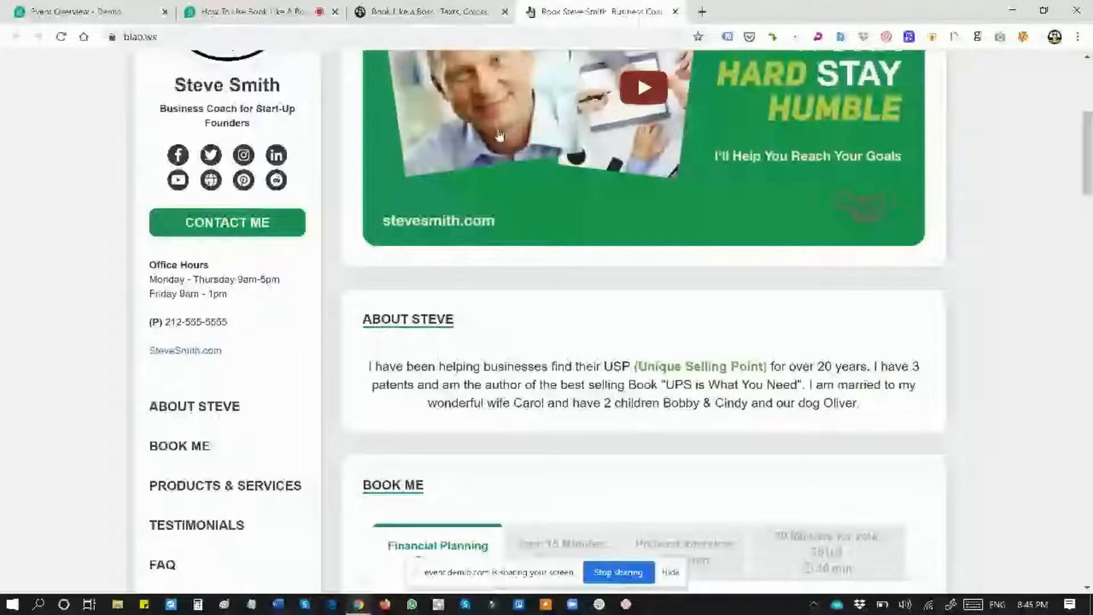
# - Open Profile Details and compare its About Me text with the About section on the public booking page
pyautogui.click(430, 12)
pyautogui.click(108, 217)
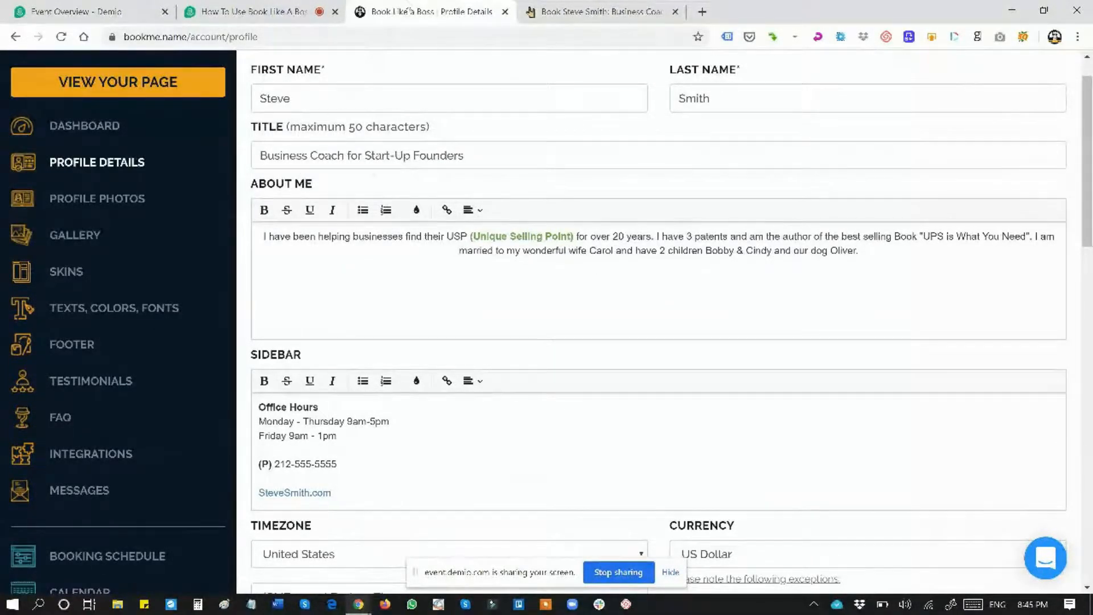
pyautogui.click(601, 13)
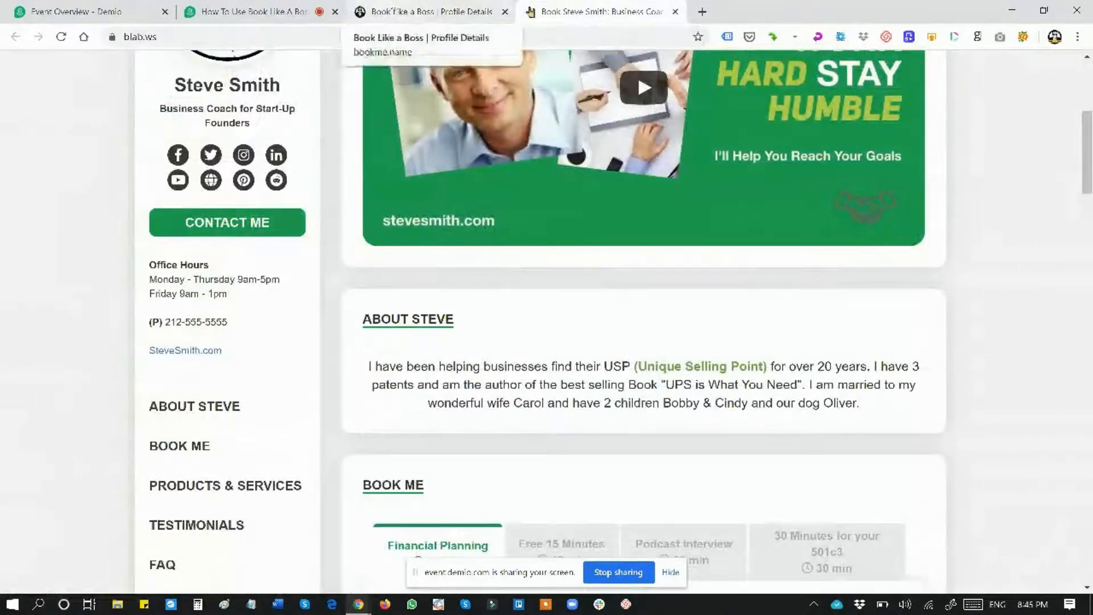
# - Examine the section header, Contact Me, tablet tab, mobile tab and Details button text fields in Texts, Colors, Fonts
pyautogui.click(431, 11)
pyautogui.click(103, 305)
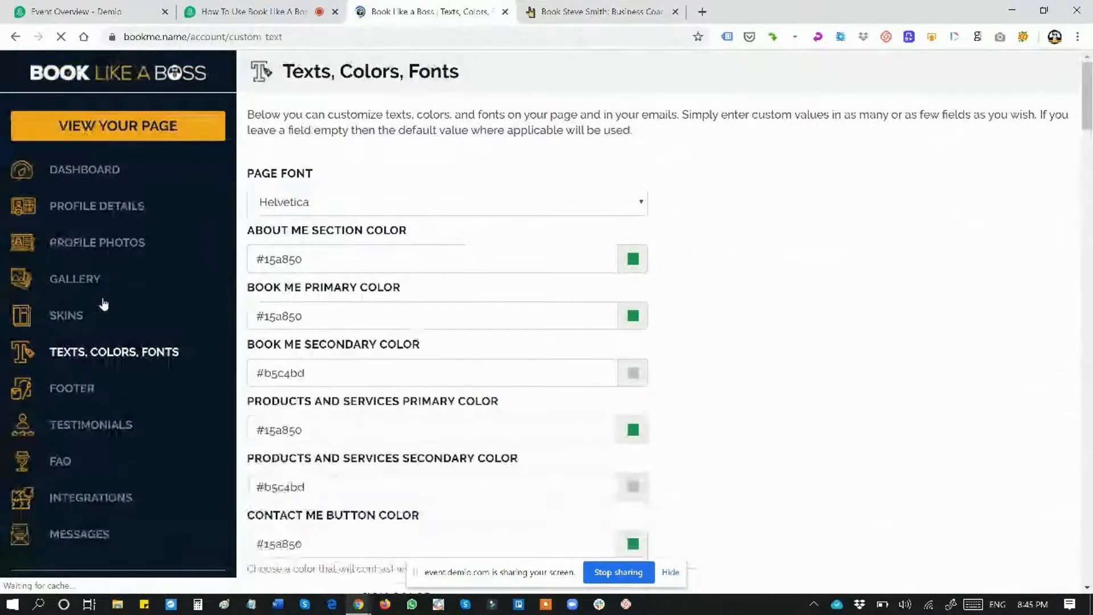
pyautogui.scroll(-8, 849, 335)
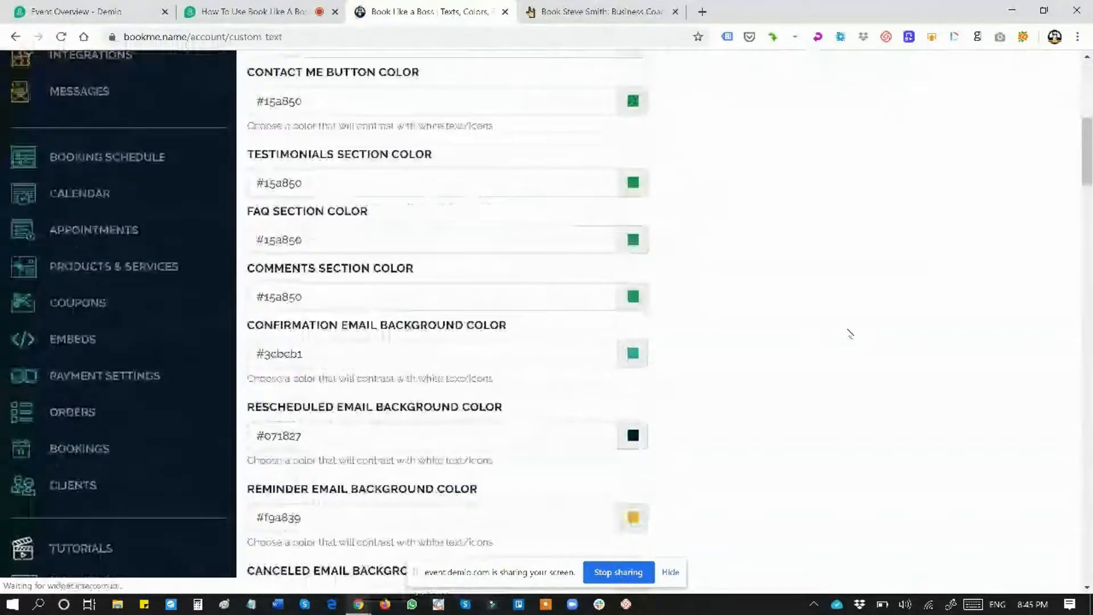
pyautogui.scroll(-9, 849, 335)
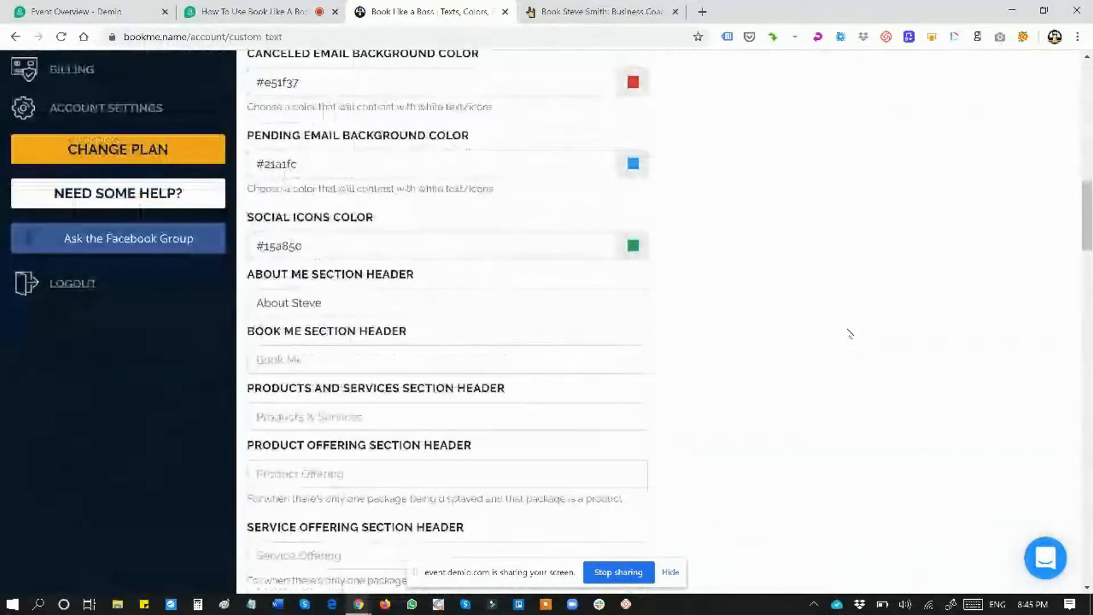
pyautogui.scroll(-9, 849, 335)
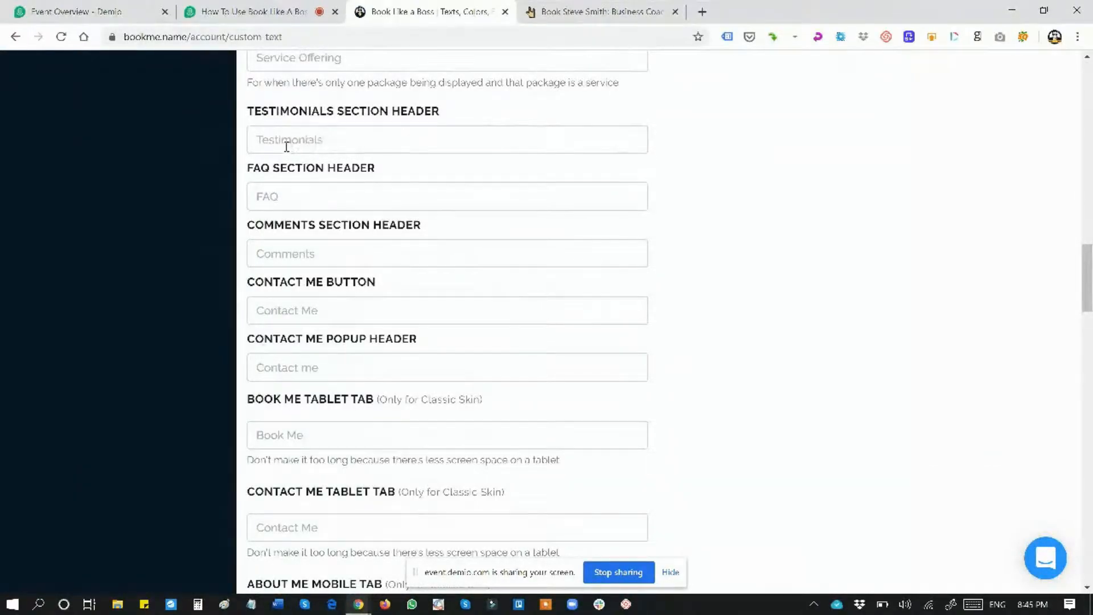
pyautogui.scroll(-9, 385, 357)
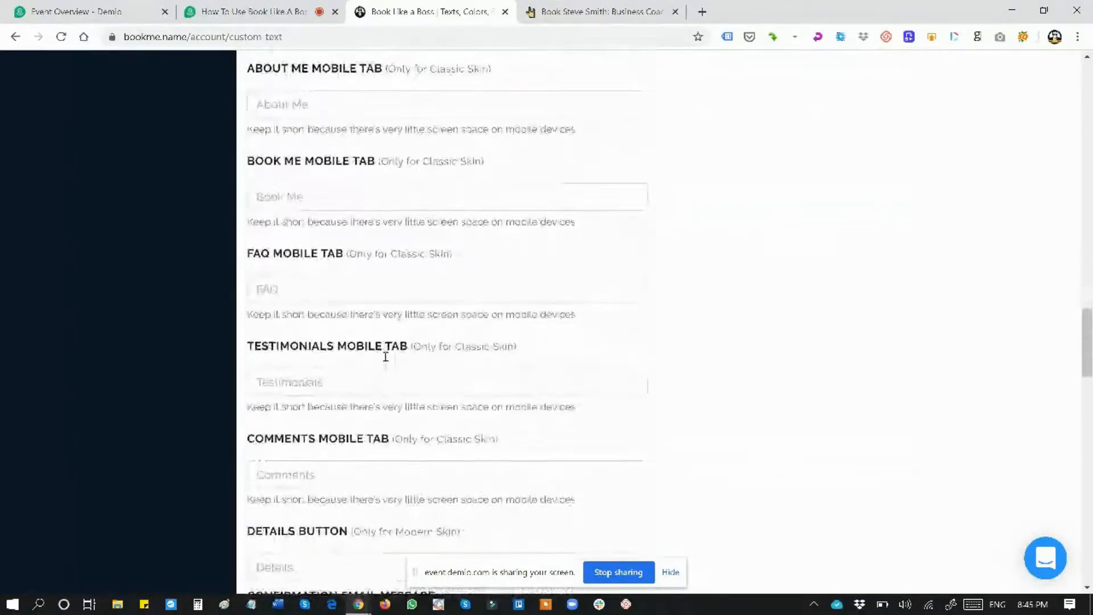
pyautogui.scroll(2, 385, 357)
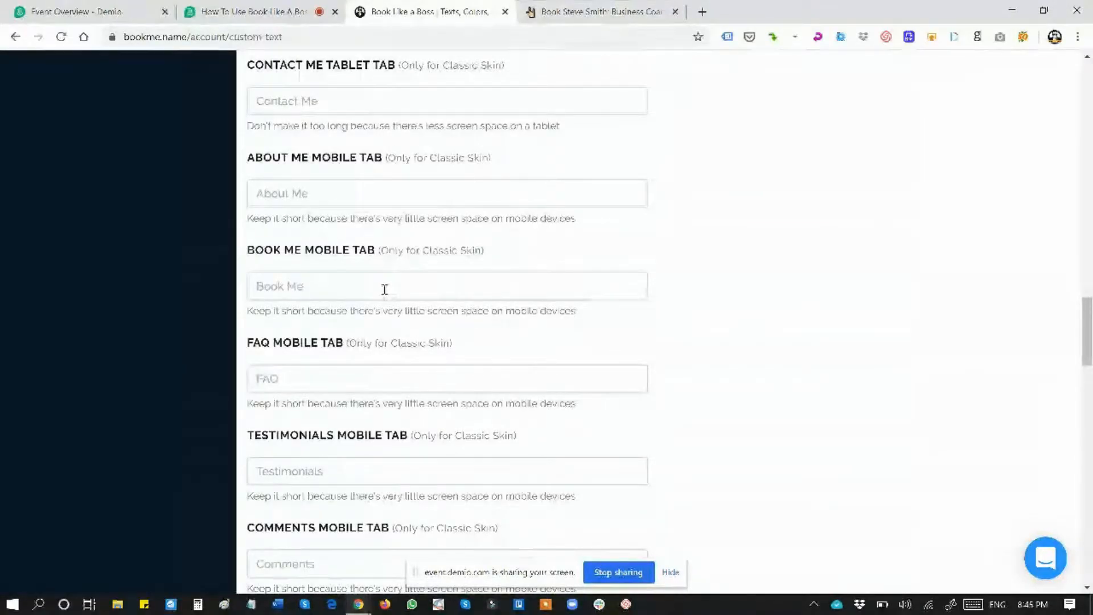
pyautogui.scroll(-3, 385, 290)
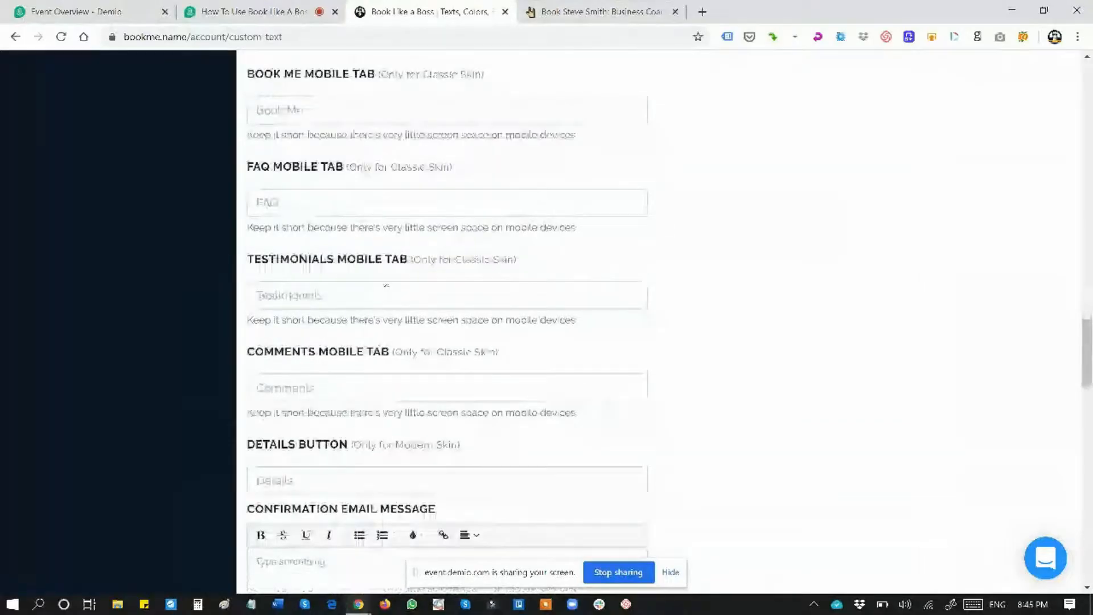
pyautogui.scroll(-3, 386, 285)
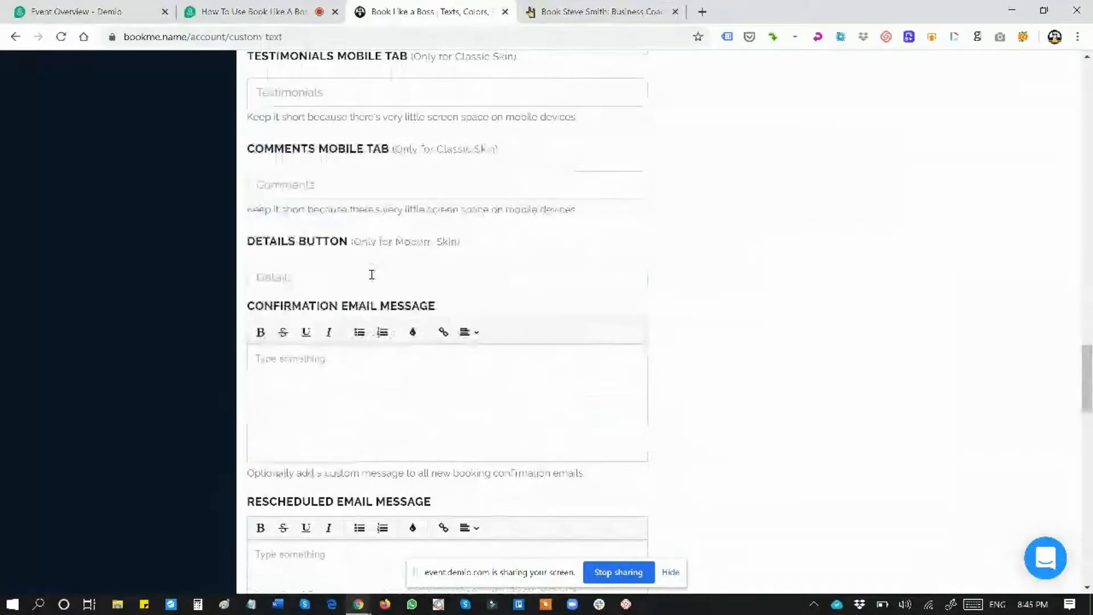
# - Review the confirmation, rescheduled, reschedule requested, reminder, canceled and pending email message fields
pyautogui.scroll(-2, 374, 273)
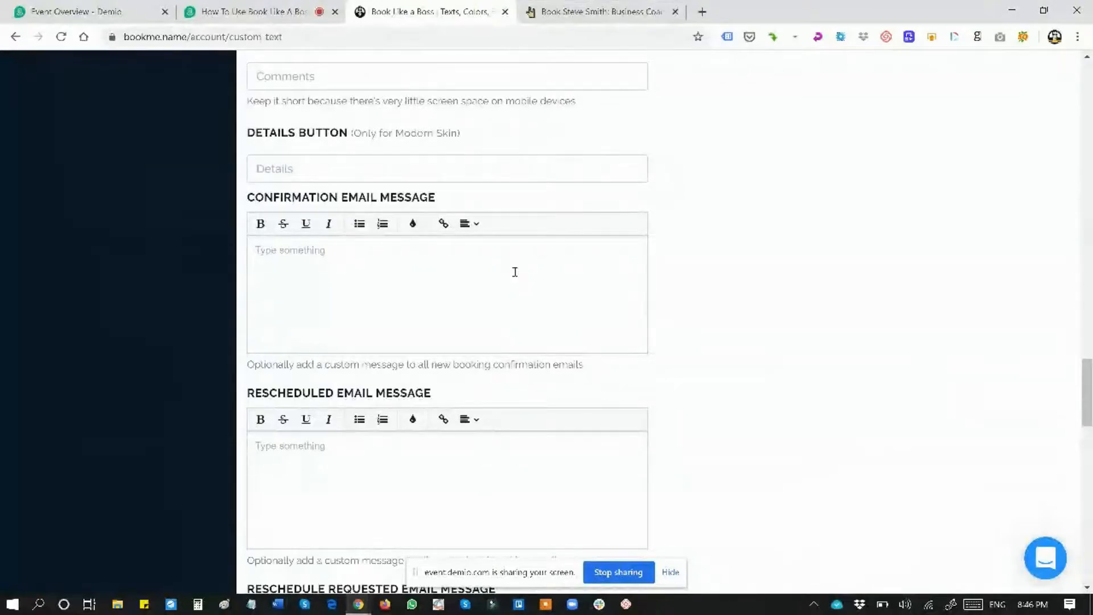
pyautogui.scroll(-1, 515, 272)
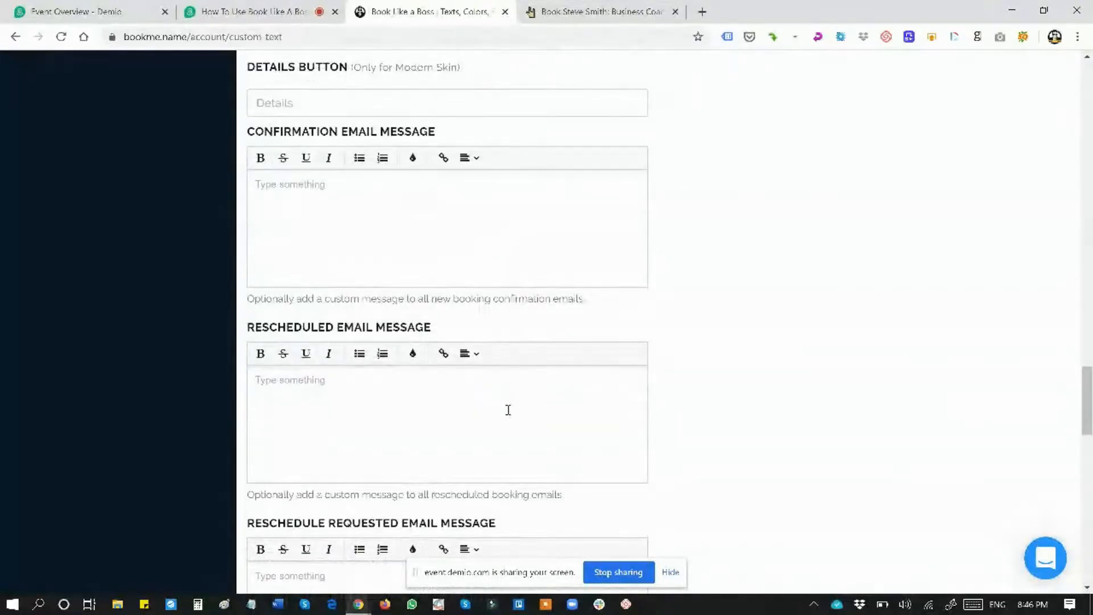
pyautogui.scroll(-1, 508, 397)
pyautogui.scroll(-4, 509, 397)
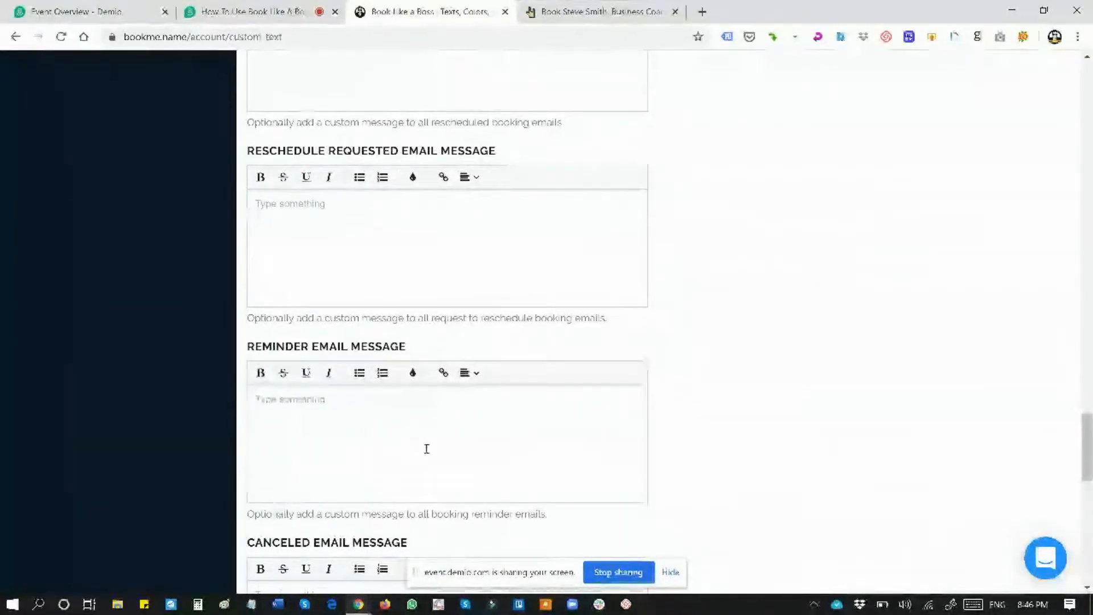
pyautogui.scroll(-2, 426, 450)
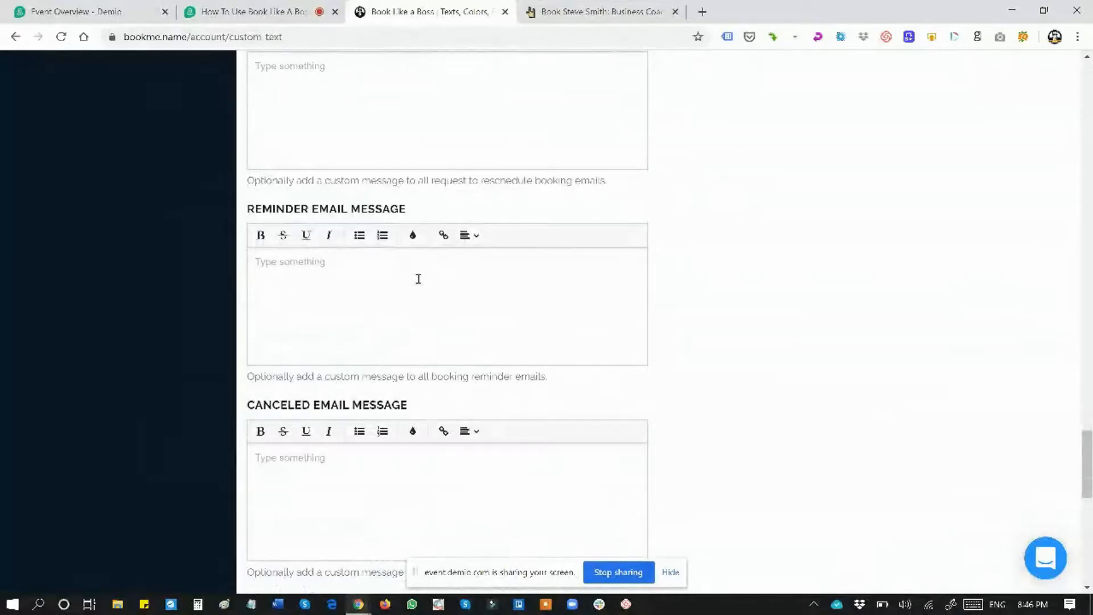
pyautogui.scroll(1, 418, 279)
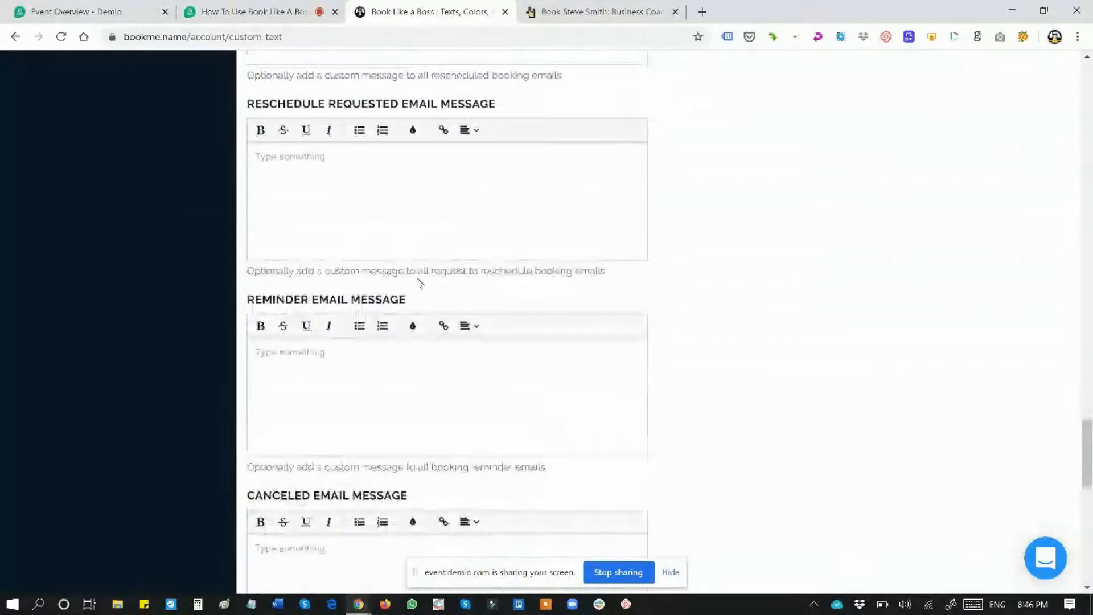
pyautogui.scroll(1, 419, 281)
pyautogui.scroll(-2, 417, 279)
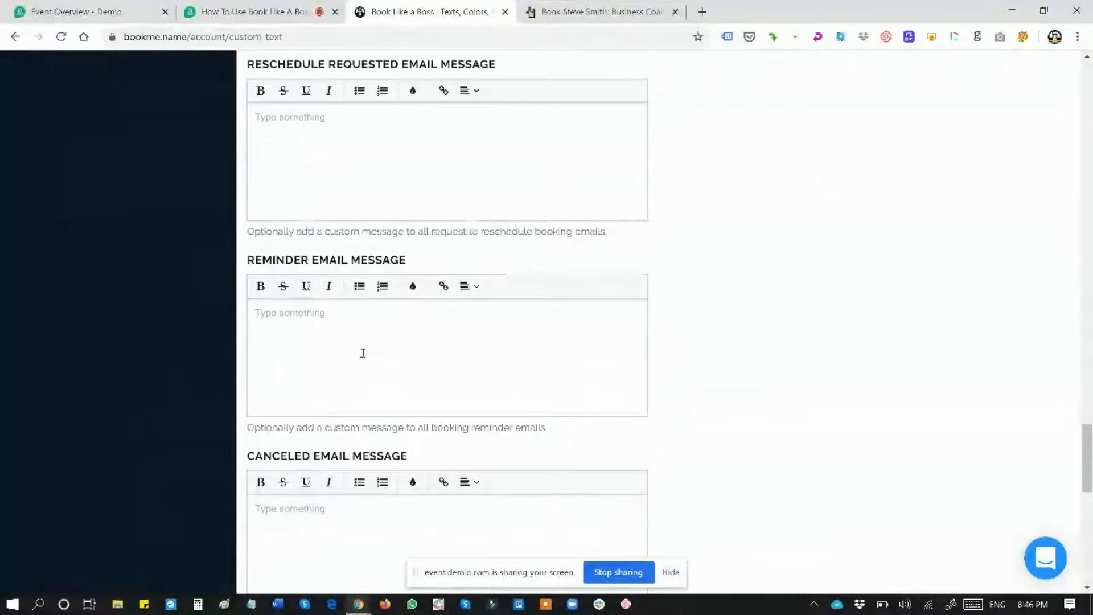
pyautogui.scroll(-3, 366, 342)
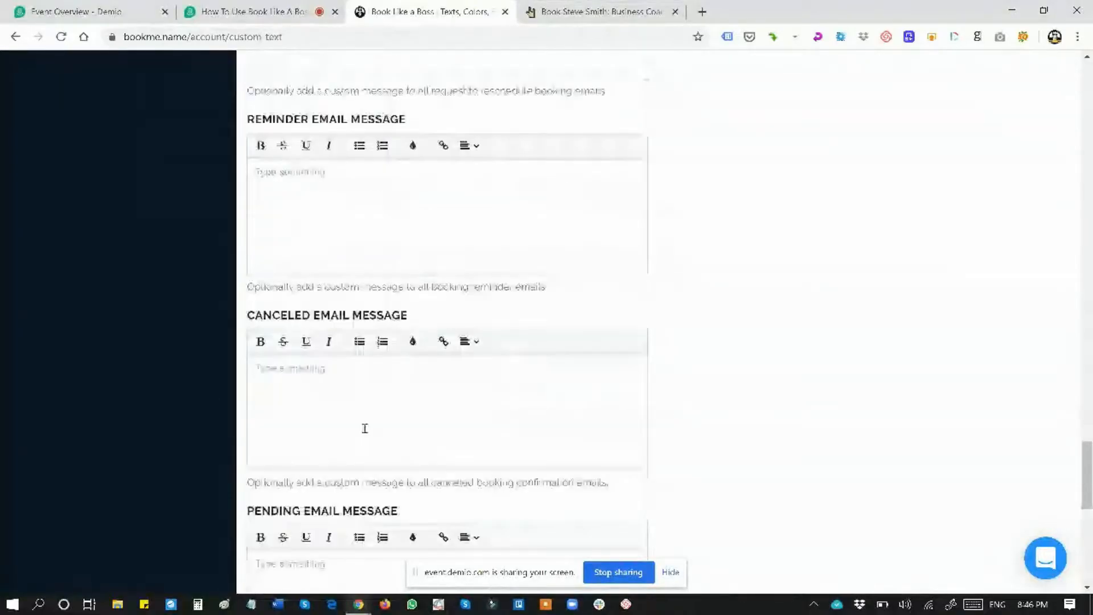
pyautogui.scroll(-2, 365, 428)
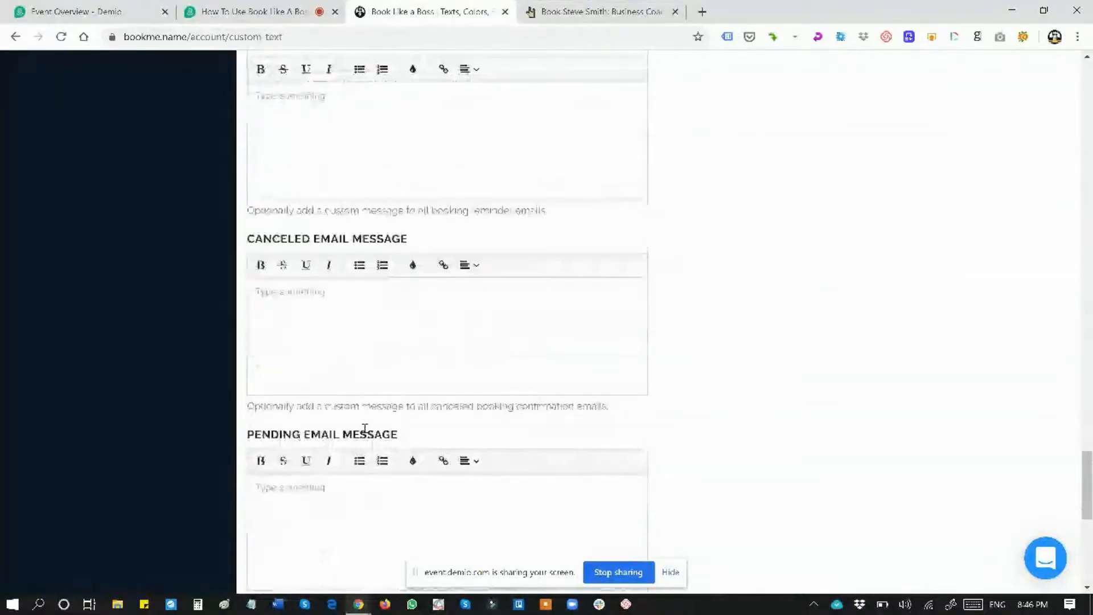
pyautogui.scroll(-3, 365, 428)
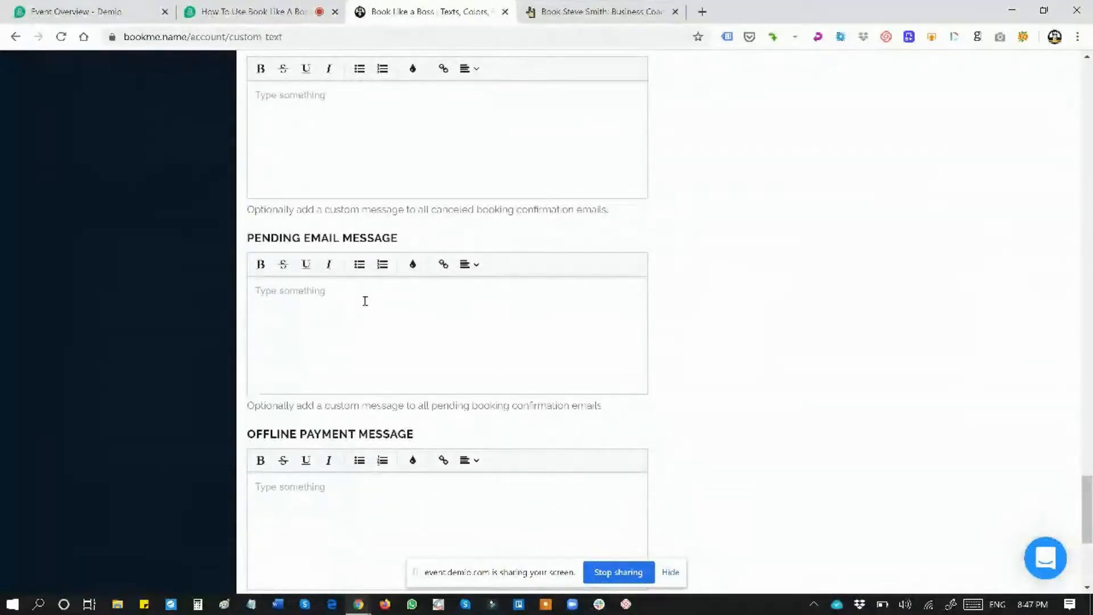
# - Enter "Cash Or Cashiers Check, no personal checks please." as the Offline Payment Message and save the custom texts
pyautogui.scroll(-5, 365, 301)
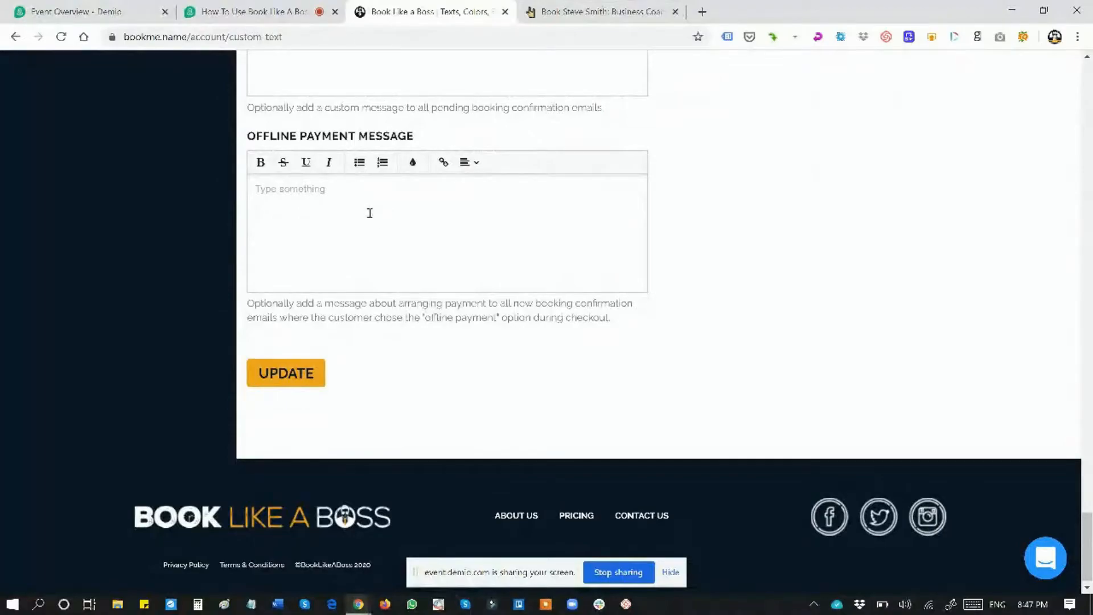
pyautogui.write('Cash On')
pyautogui.write(' Cashiers C')
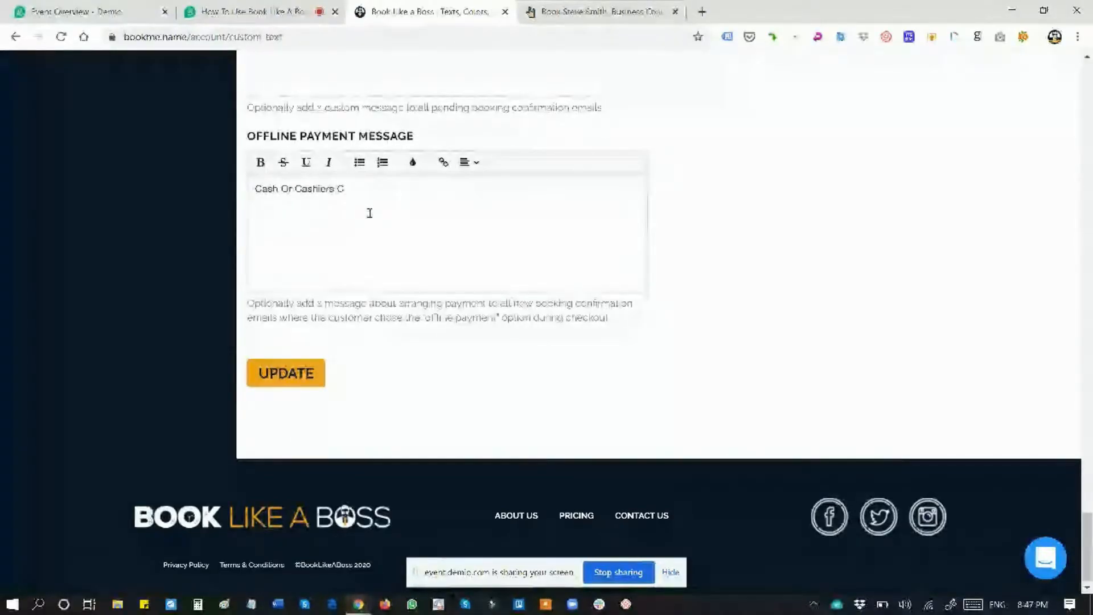
pyautogui.write('heck')
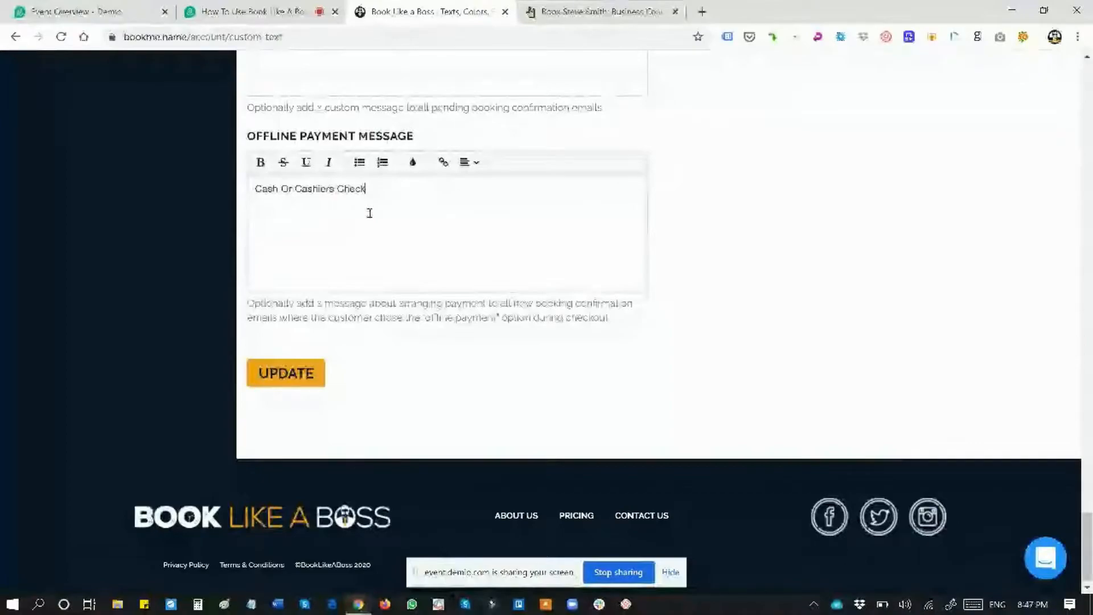
pyautogui.write(', no personal checks ple')
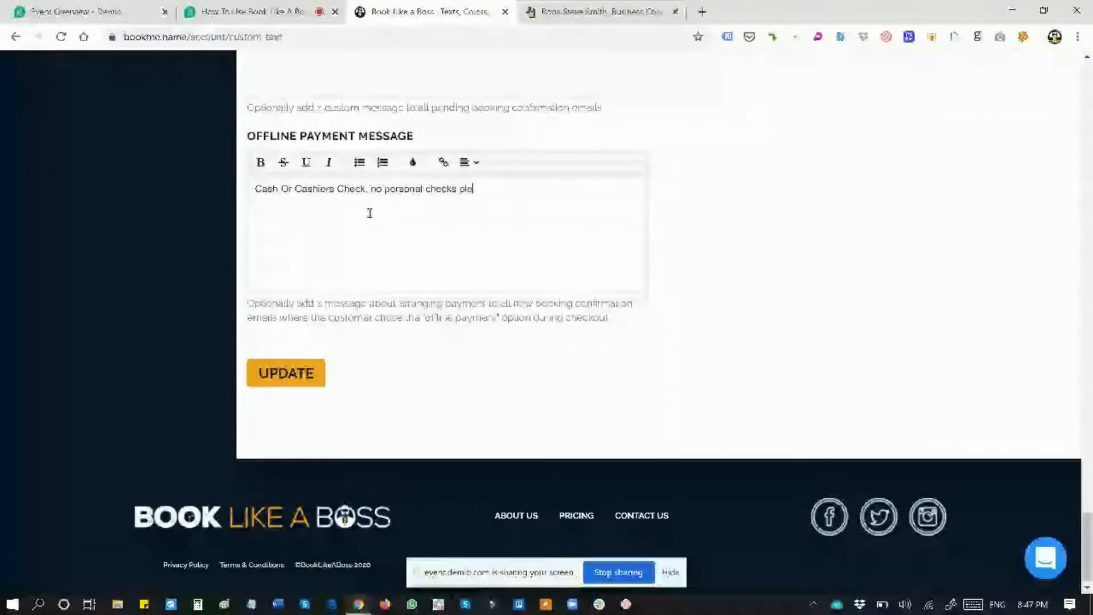
pyautogui.write('ase.')
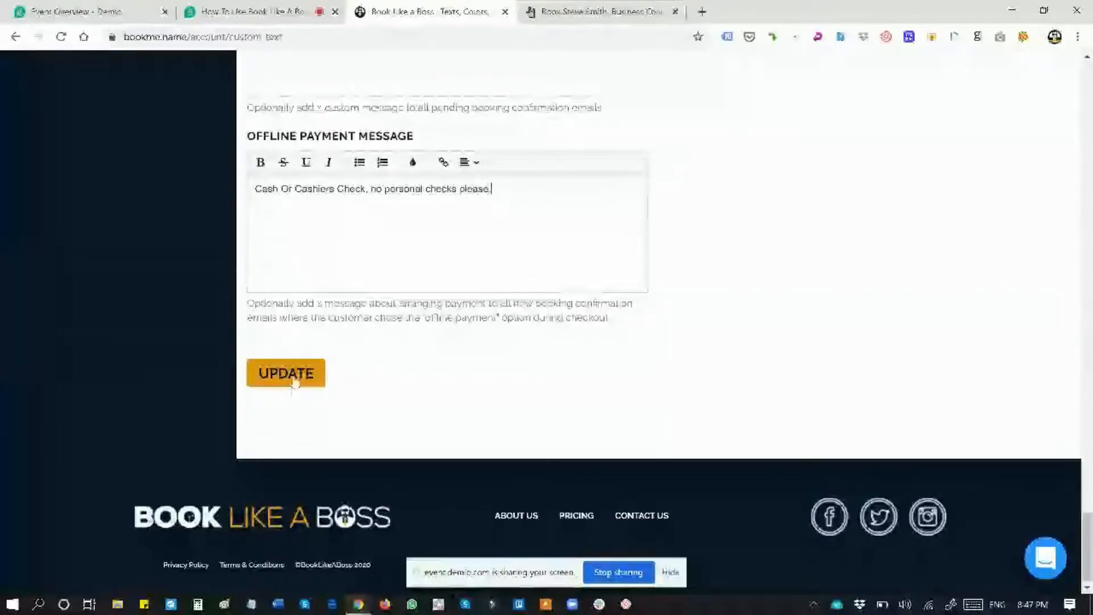
pyautogui.click(290, 374)
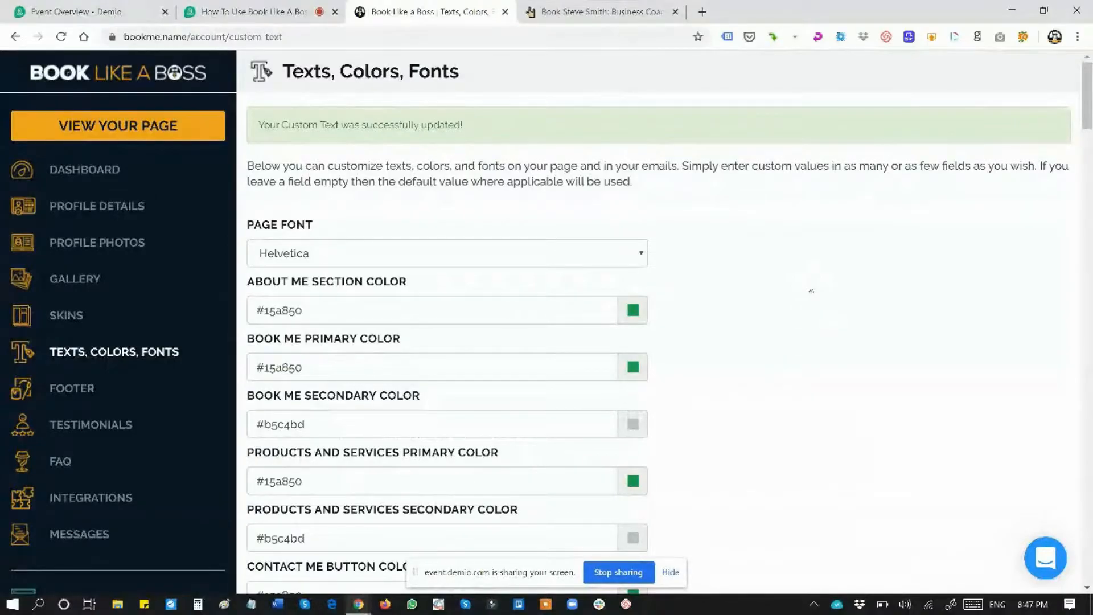
# - Open the Footer settings and compare the login link, social media icon and copyright options with the public booking page's footer
pyautogui.scroll(-3, 826, 246)
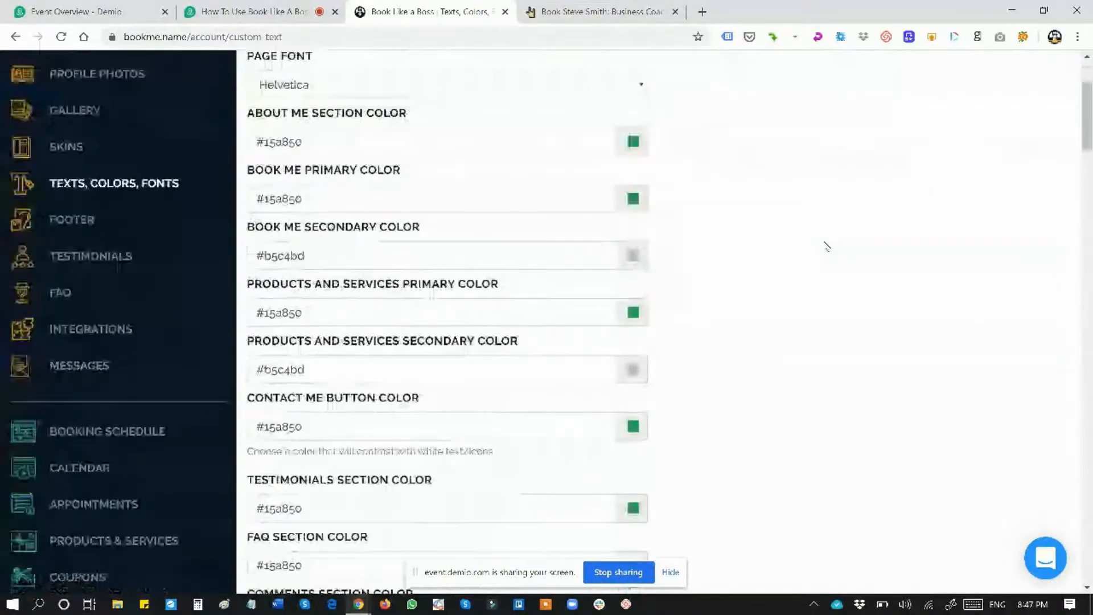
pyautogui.scroll(-2, 826, 246)
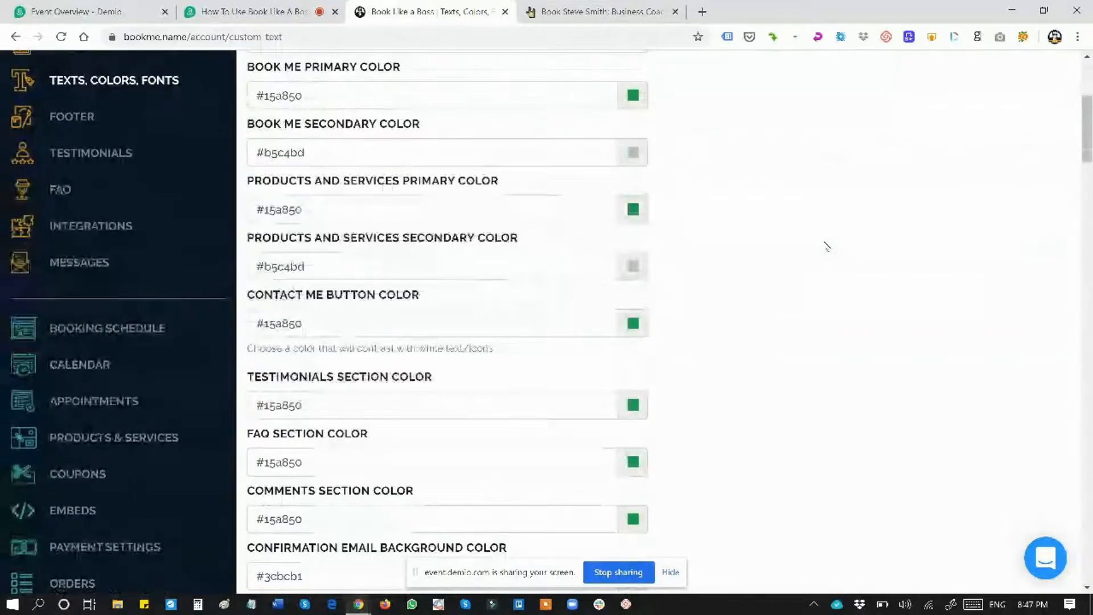
pyautogui.moveTo(1089, 136); pyautogui.dragTo(1086, 238)
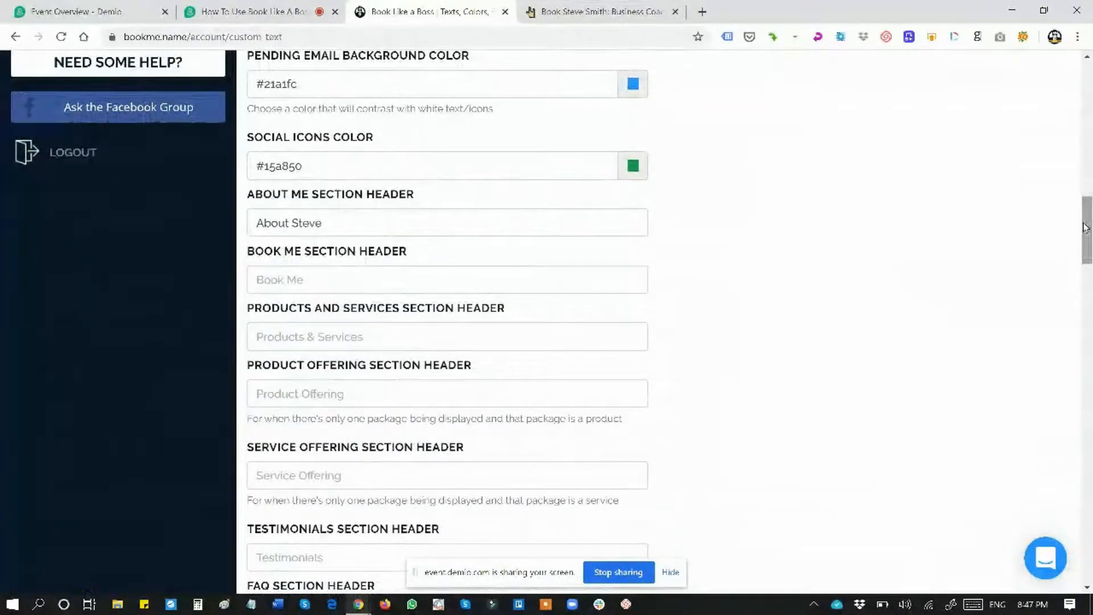
pyautogui.moveTo(1086, 228); pyautogui.dragTo(1089, 117)
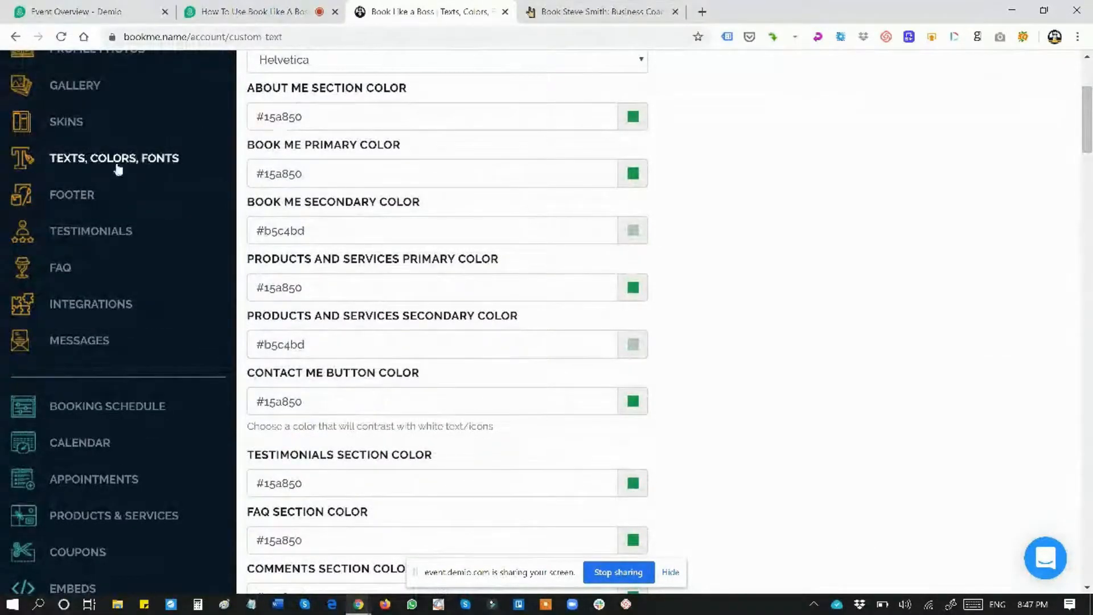
pyautogui.click(80, 196)
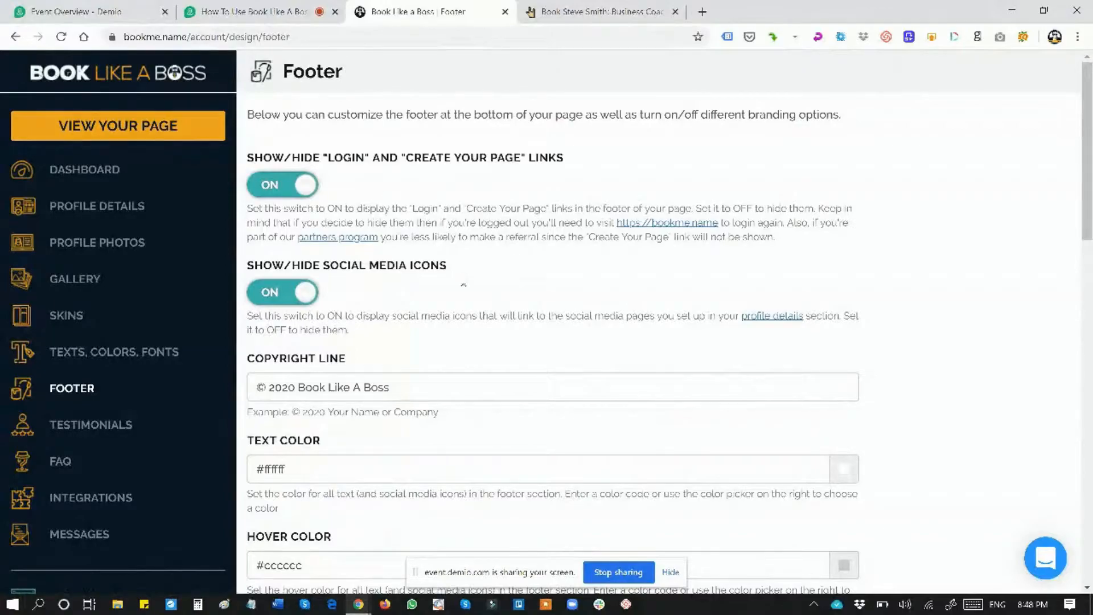
pyautogui.scroll(-2, 454, 295)
pyautogui.scroll(1, 454, 295)
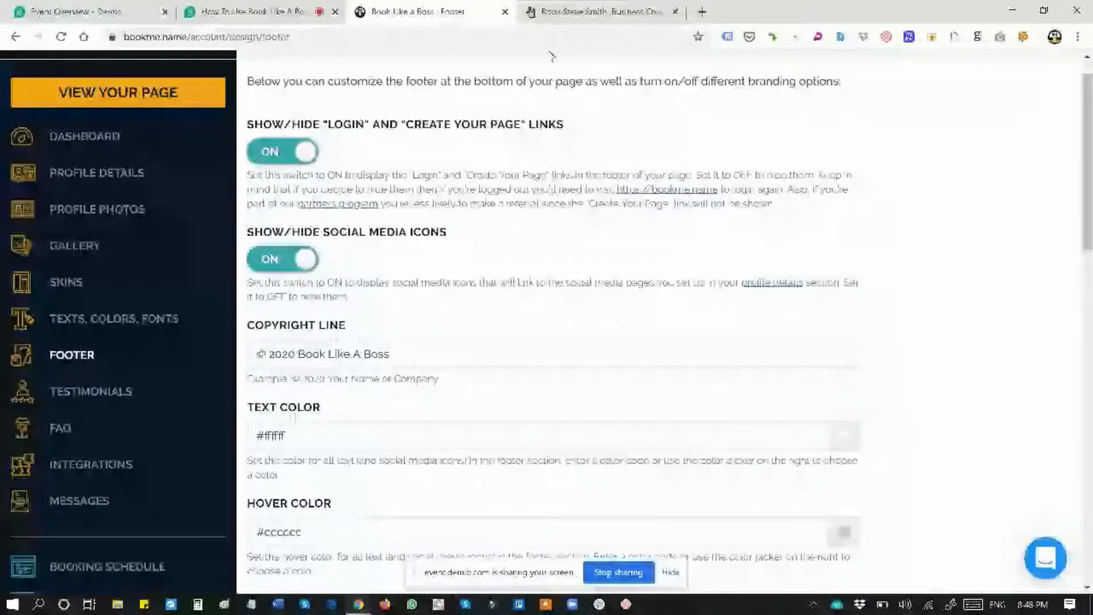
pyautogui.hotkey('ctrl', 'Tab')
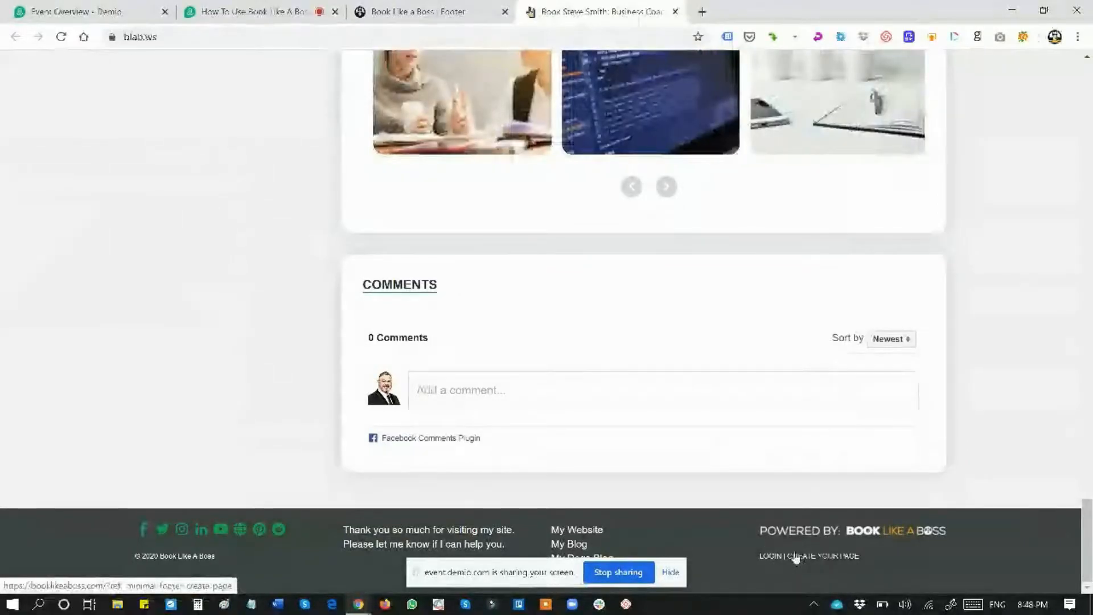
# - Return to the Footer settings and switch the "Login" and "Create Your Page" links off and back on
pyautogui.click(435, 8)
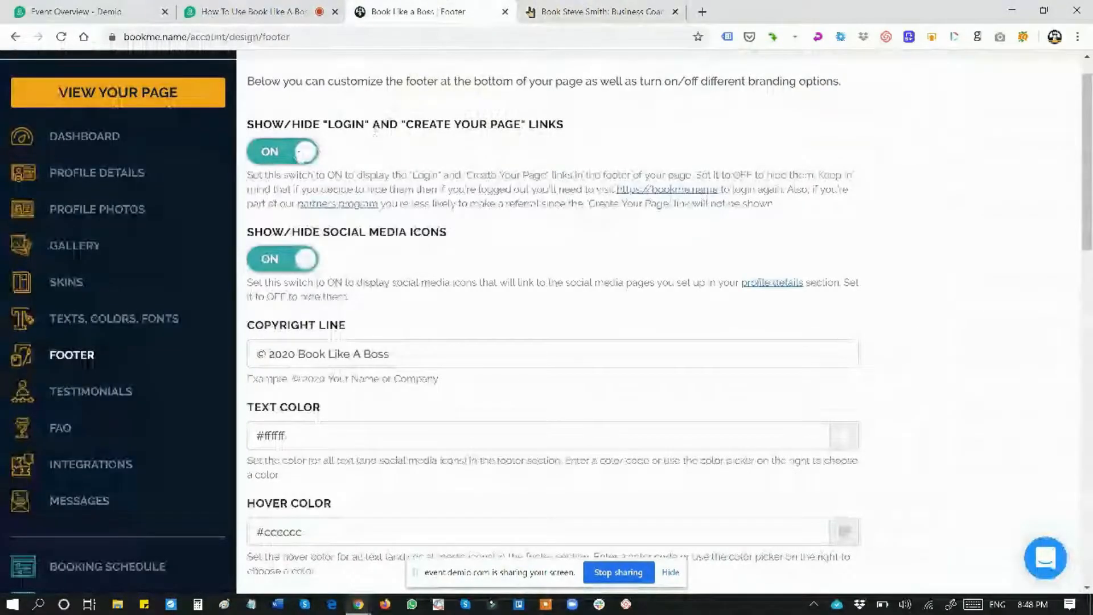
pyautogui.click(297, 153)
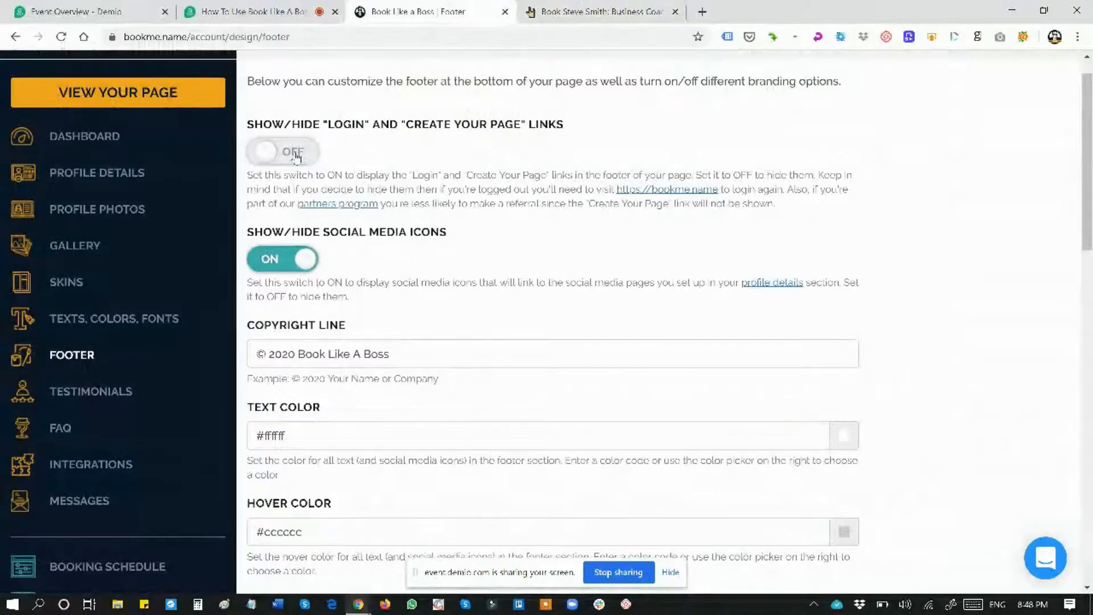
pyautogui.click(296, 154)
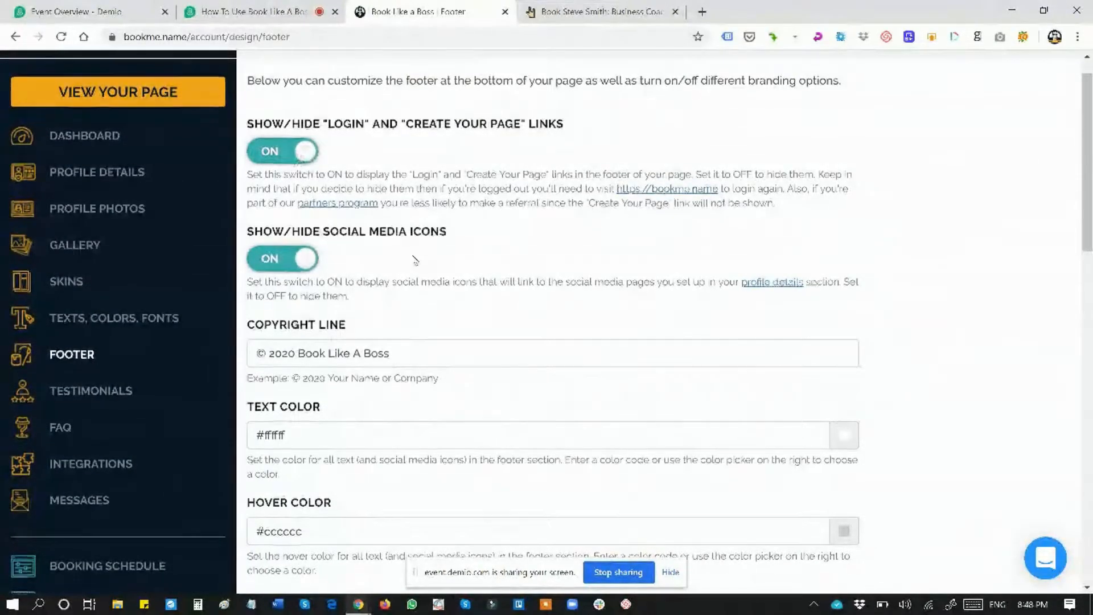
# - Turn off the social media icons in the Footer settings and save the footer
pyautogui.scroll(-1, 415, 260)
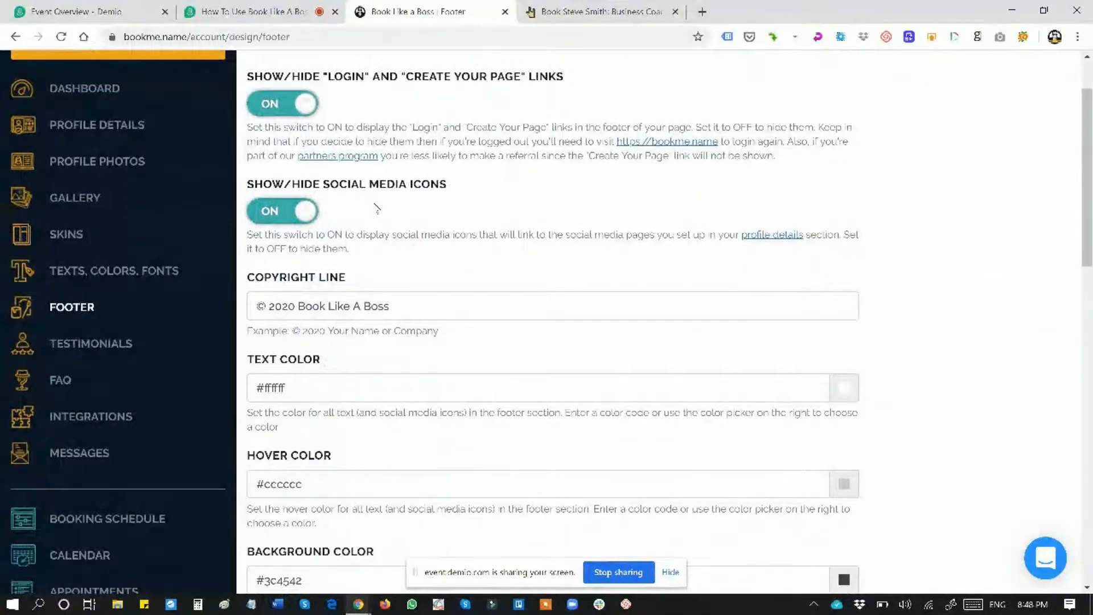
pyautogui.click(304, 218)
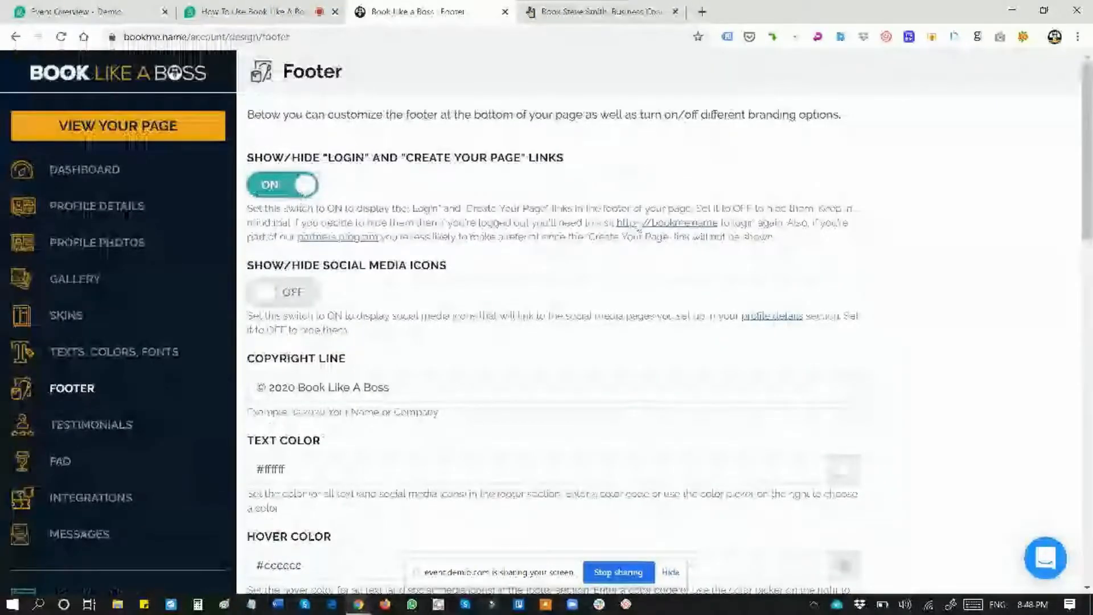
pyautogui.scroll(-5, 639, 233)
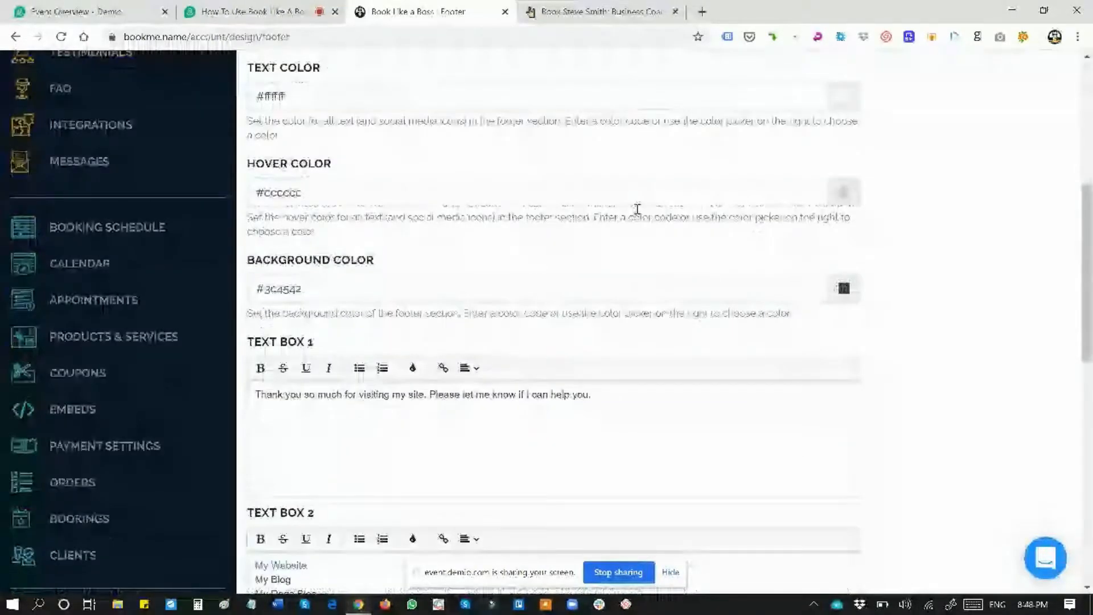
pyautogui.scroll(-10, 638, 209)
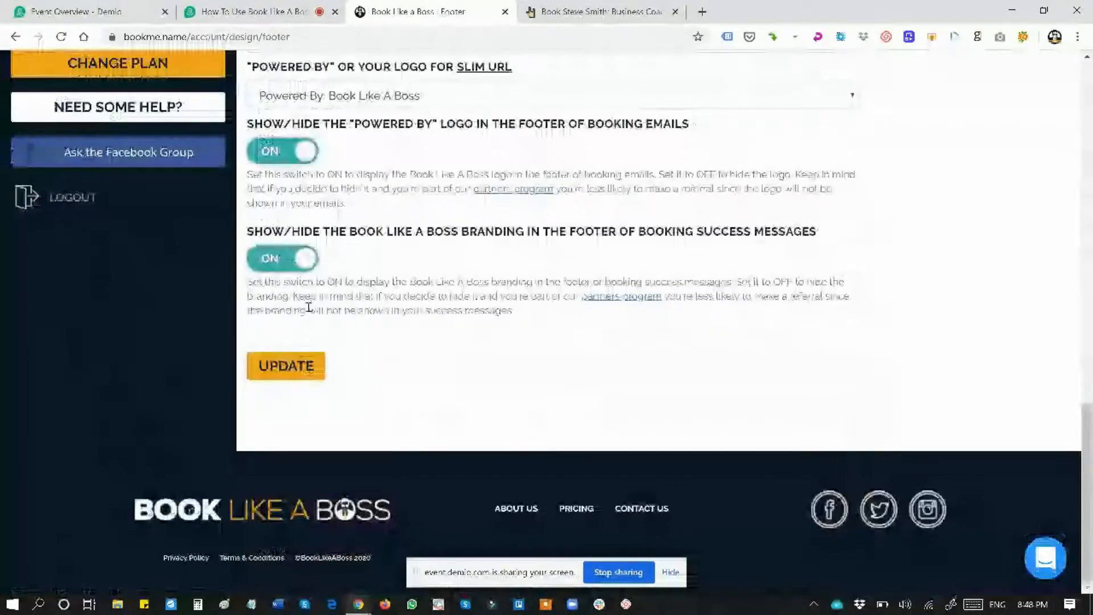
pyautogui.click(293, 367)
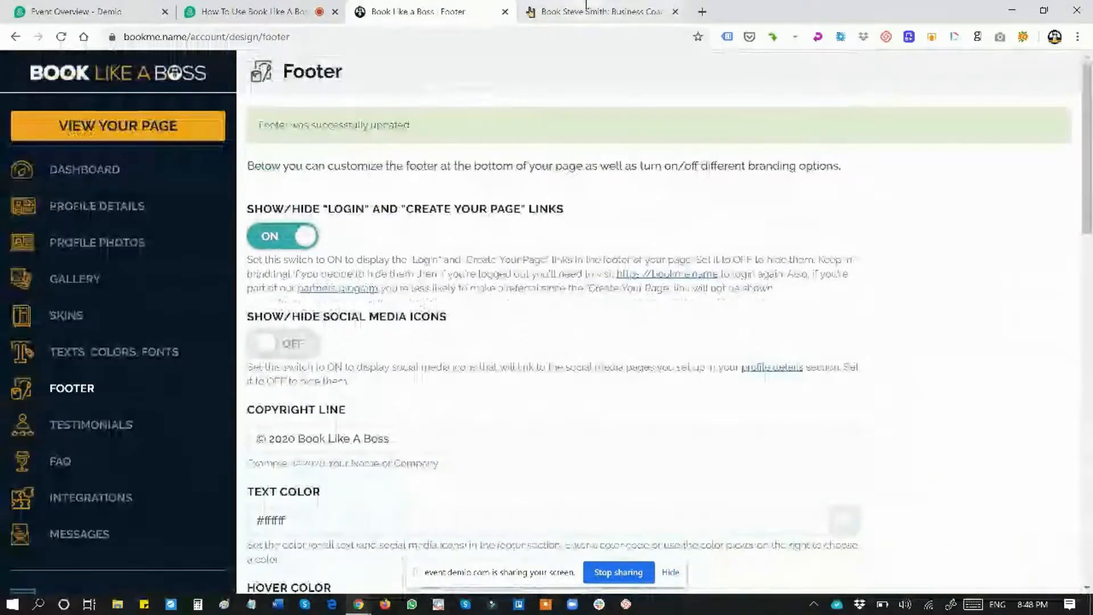
# - Reload the public booking page and check its footer for the social media icons
pyautogui.click(587, 8)
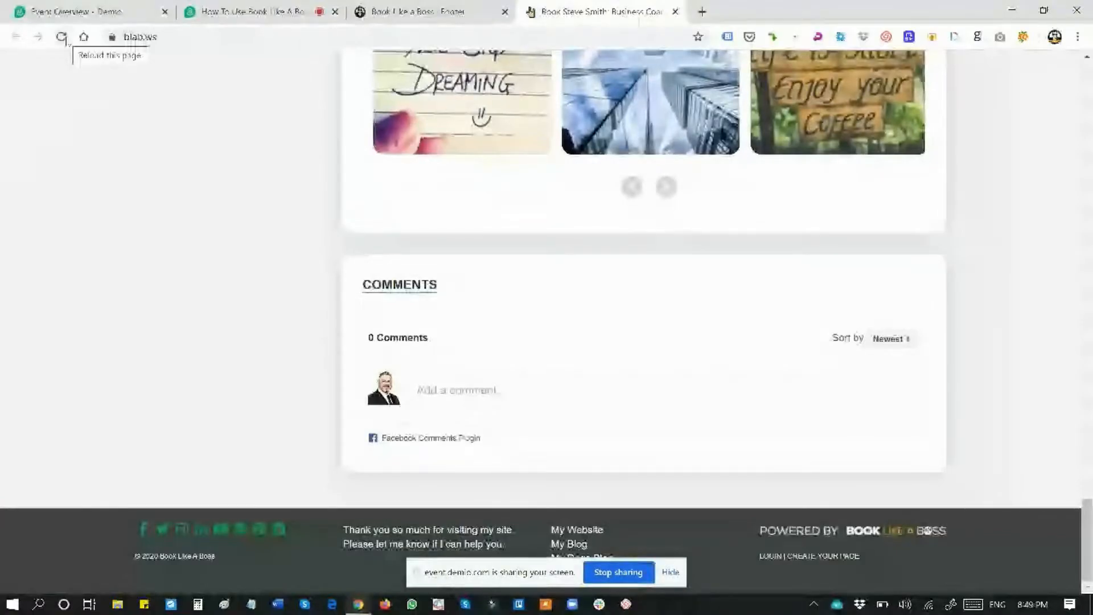
pyautogui.click(62, 38)
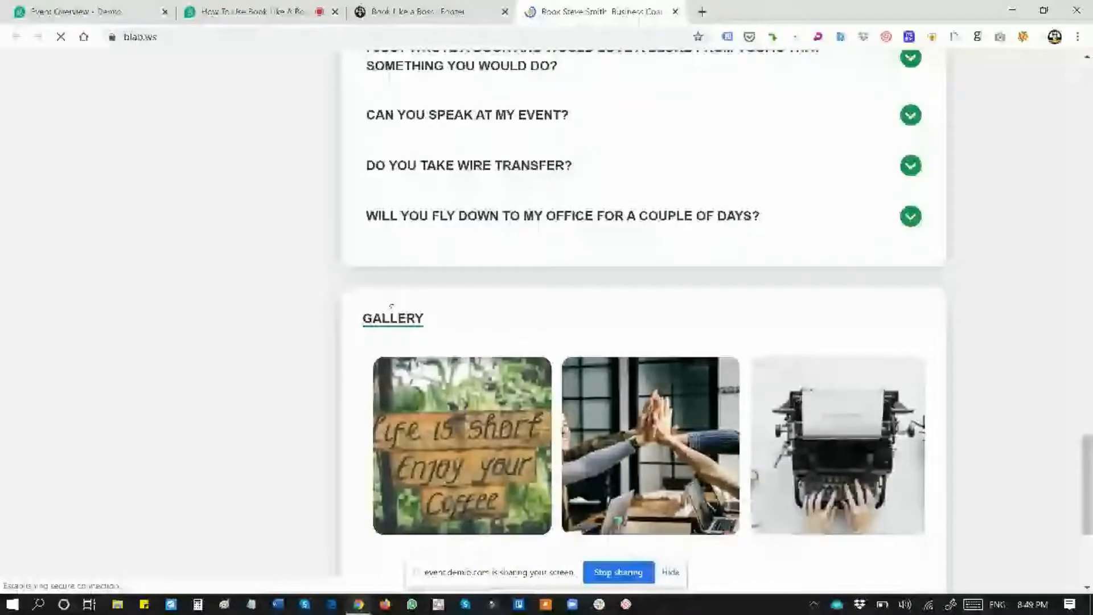
pyautogui.scroll(-3, 249, 542)
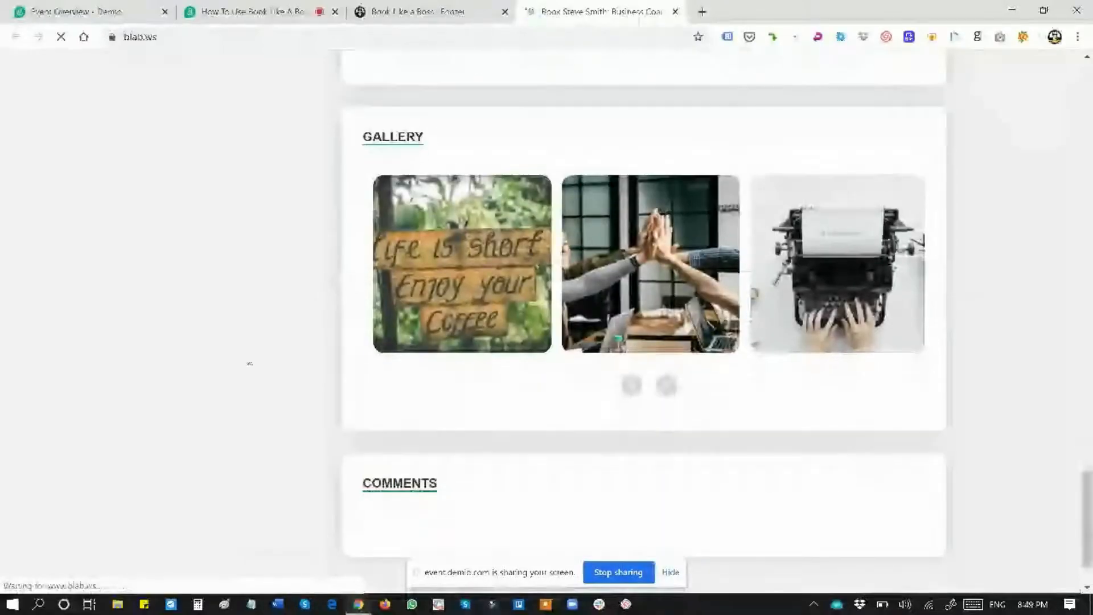
pyautogui.scroll(-2, 249, 363)
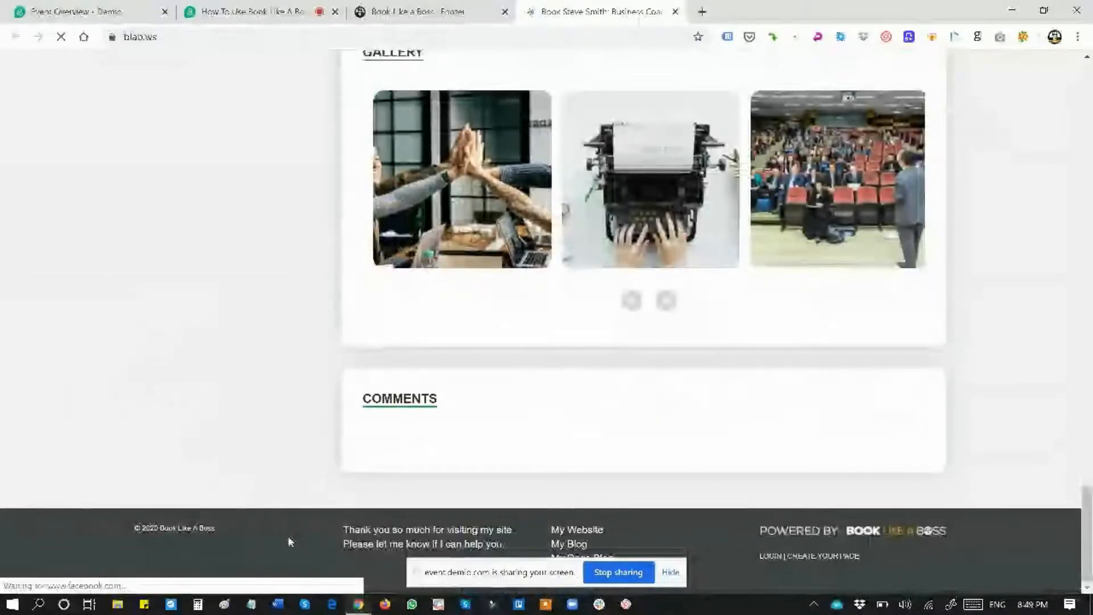
# - Turn the social media icons back on in the Footer settings
pyautogui.click(435, 13)
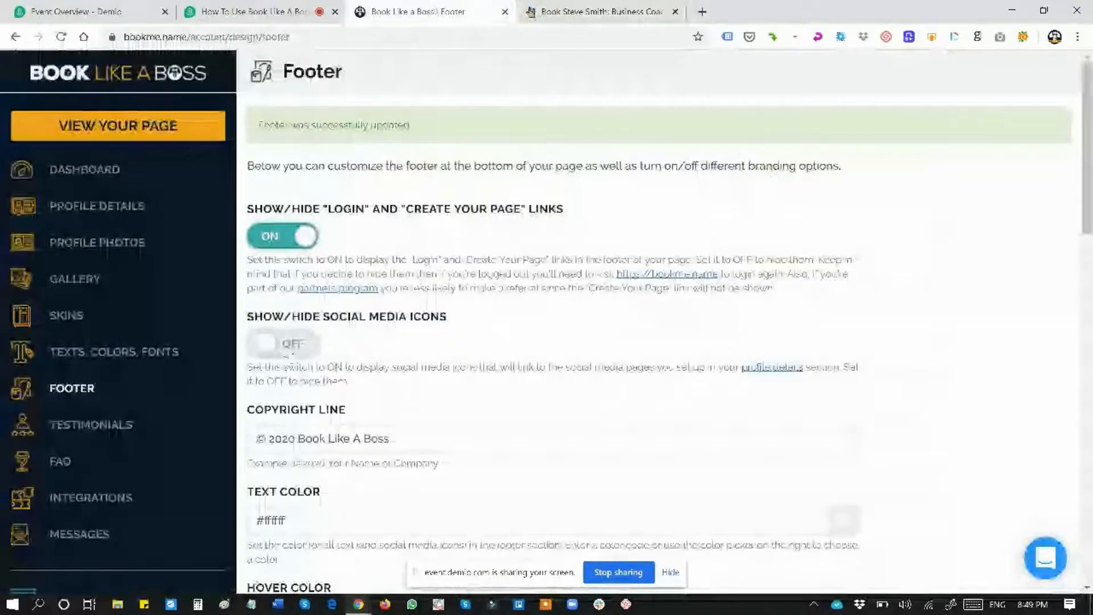
pyautogui.click(283, 343)
pyautogui.scroll(-3, 356, 249)
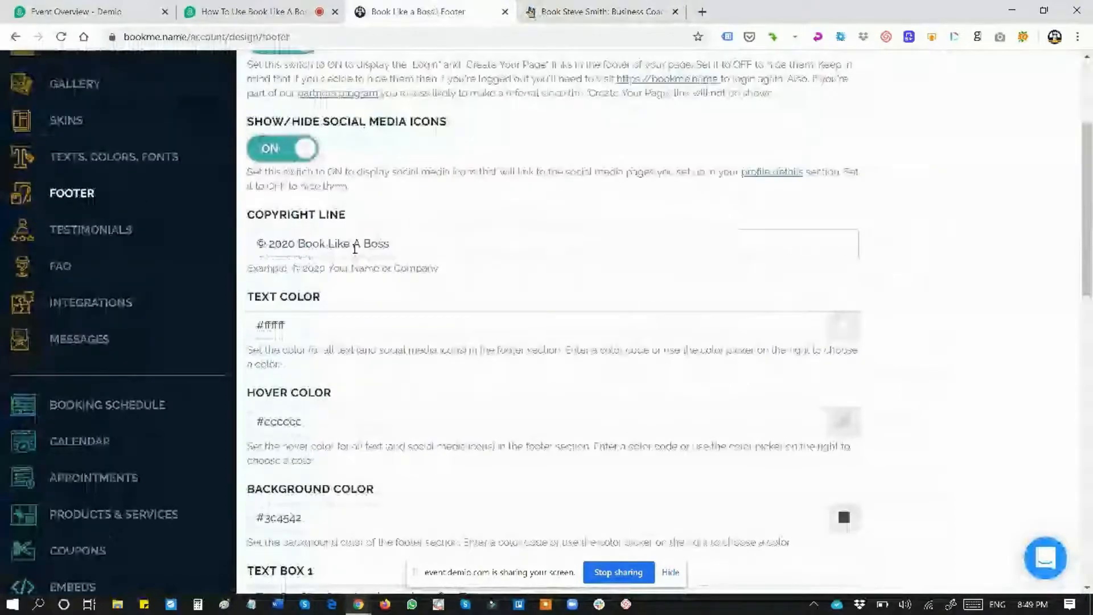
# - Examine the footer's copyright line, color fields and two text boxes, comparing them with the public booking page's footer
pyautogui.scroll(-2, 355, 248)
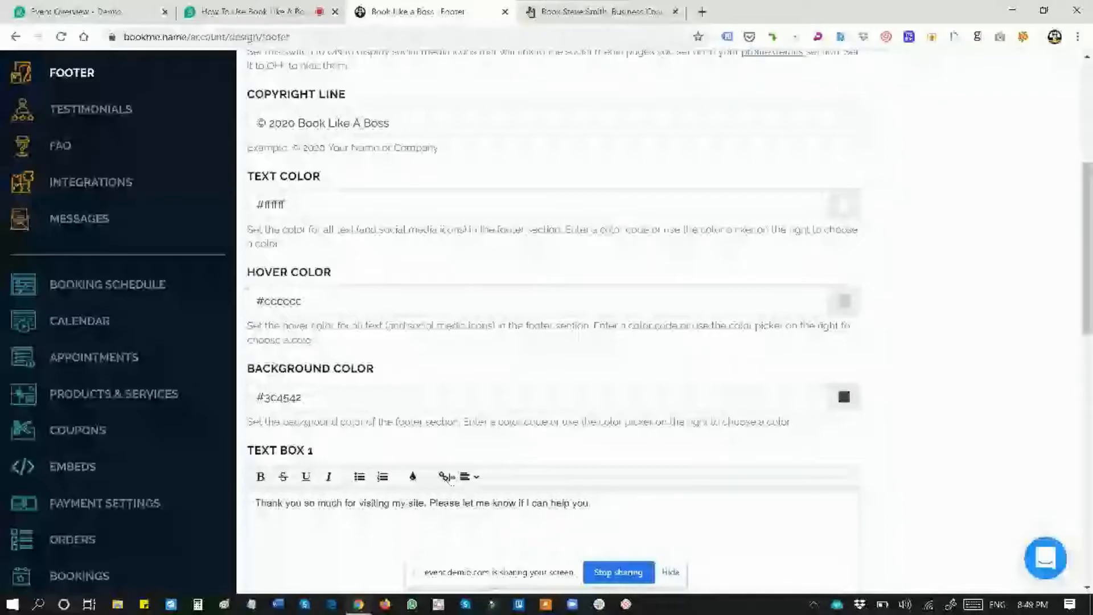
pyautogui.scroll(-6, 449, 476)
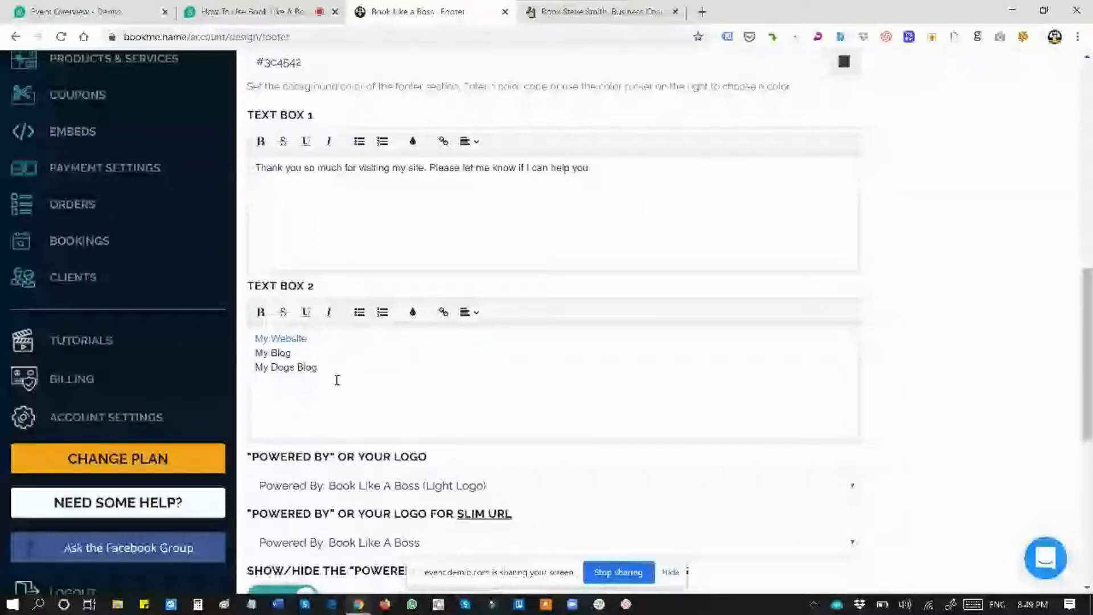
pyautogui.hotkey('ctrl', 'Tab')
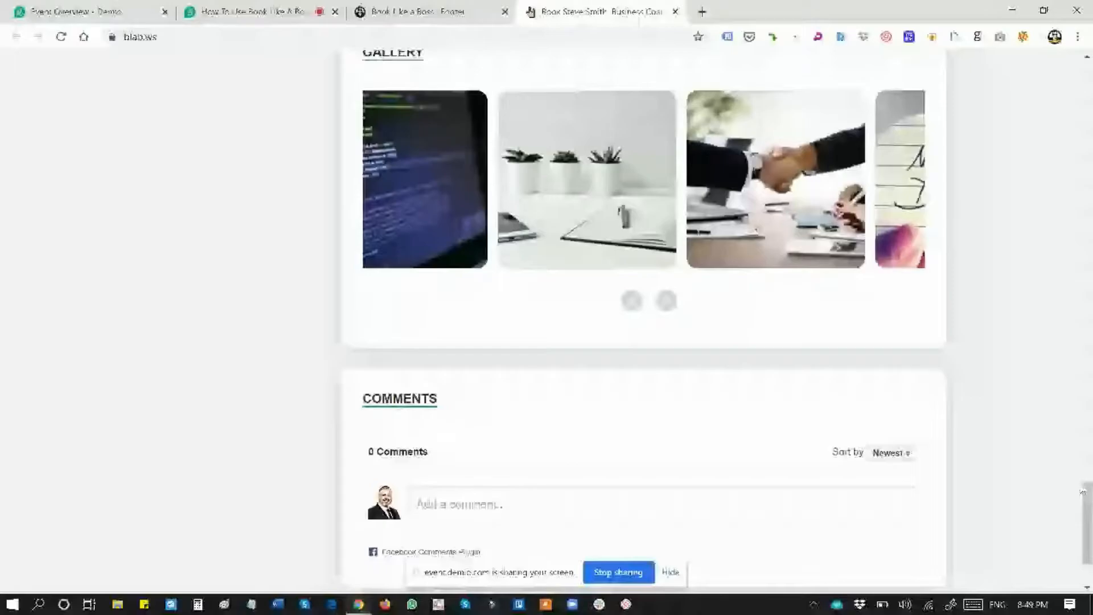
pyautogui.scroll(-2, 1090, 501)
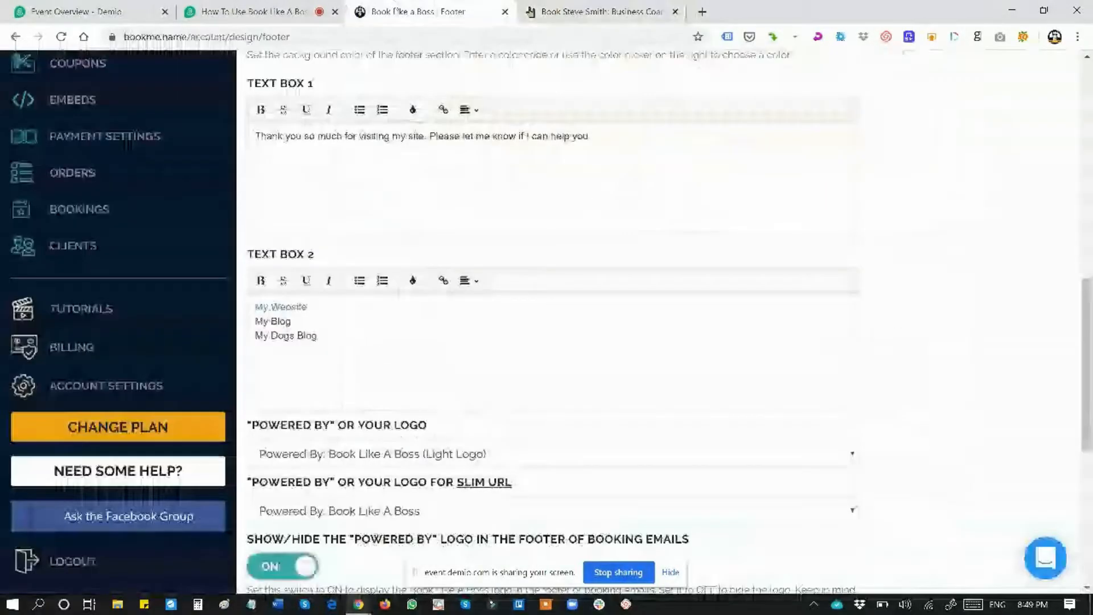
pyautogui.click(419, 11)
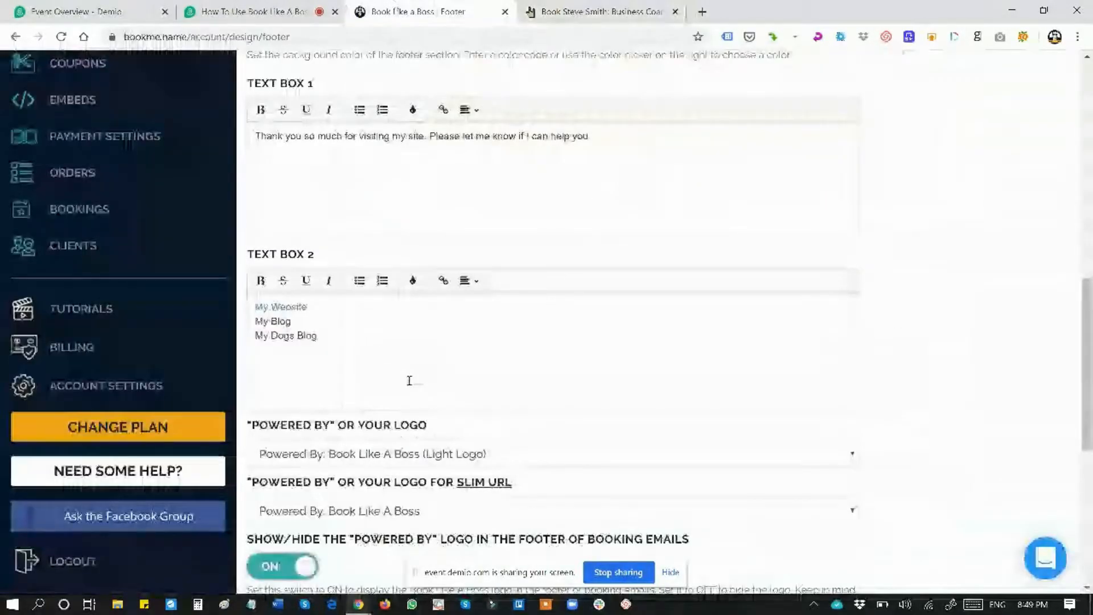
pyautogui.scroll(-3, 418, 402)
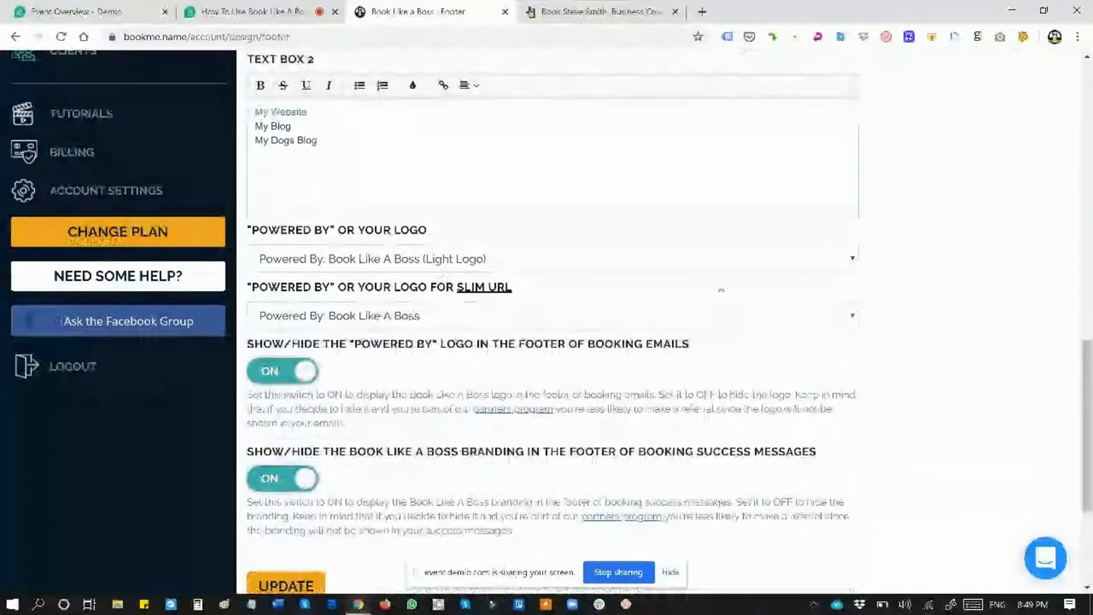
pyautogui.scroll(-1, 512, 255)
pyautogui.scroll(-1, 664, 150)
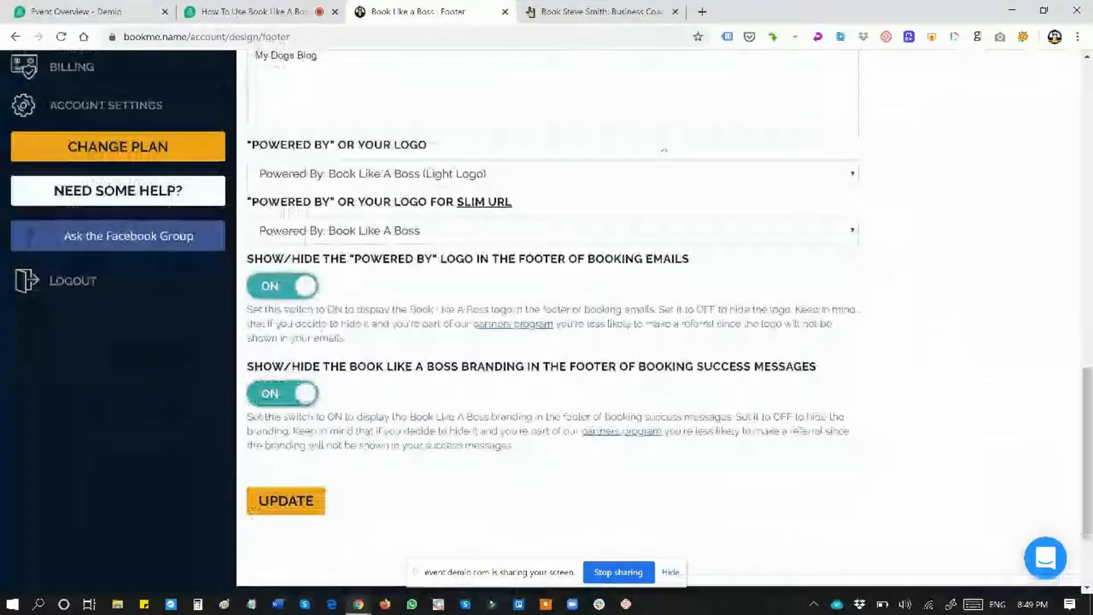
# - Review the footer's "Powered By" logo choices, keep Book Like A Boss (Light Logo), and compare it with the public page
pyautogui.click(640, 175)
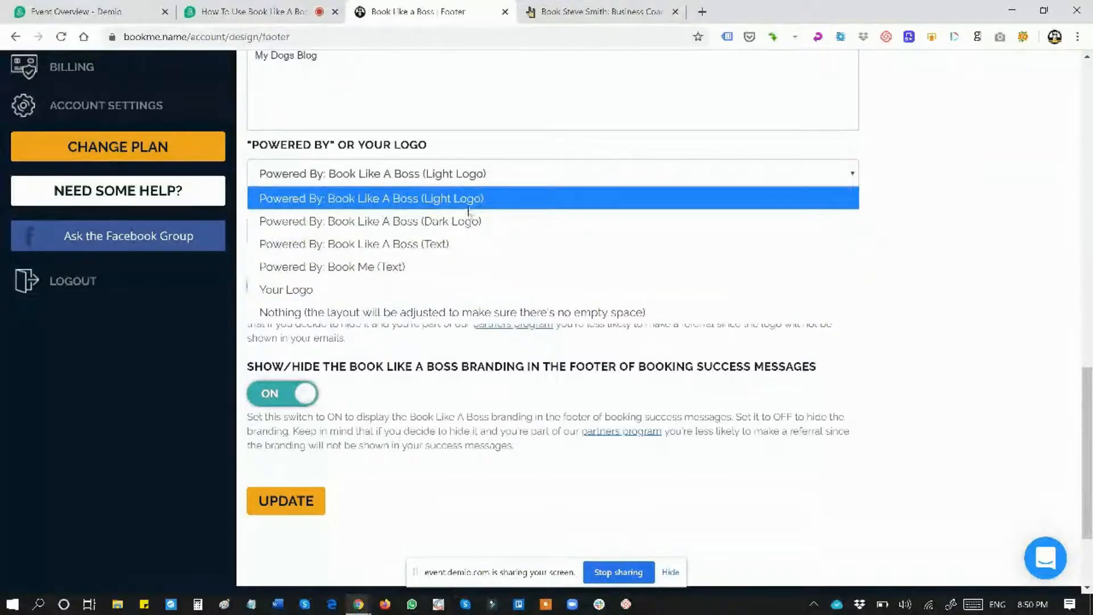
pyautogui.click(482, 198)
pyautogui.click(604, 11)
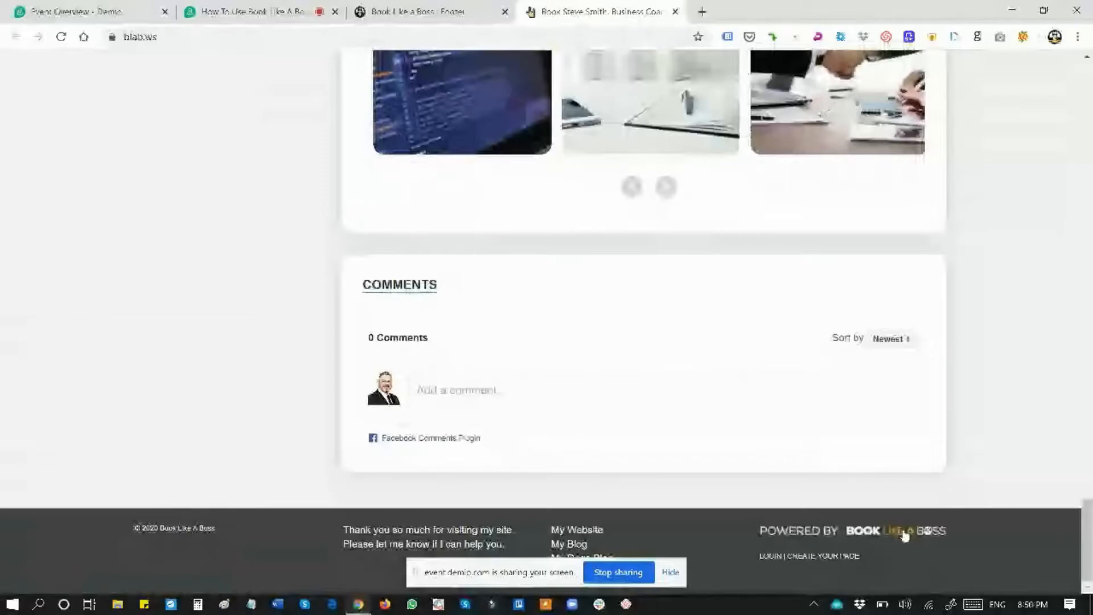
pyautogui.click(449, 5)
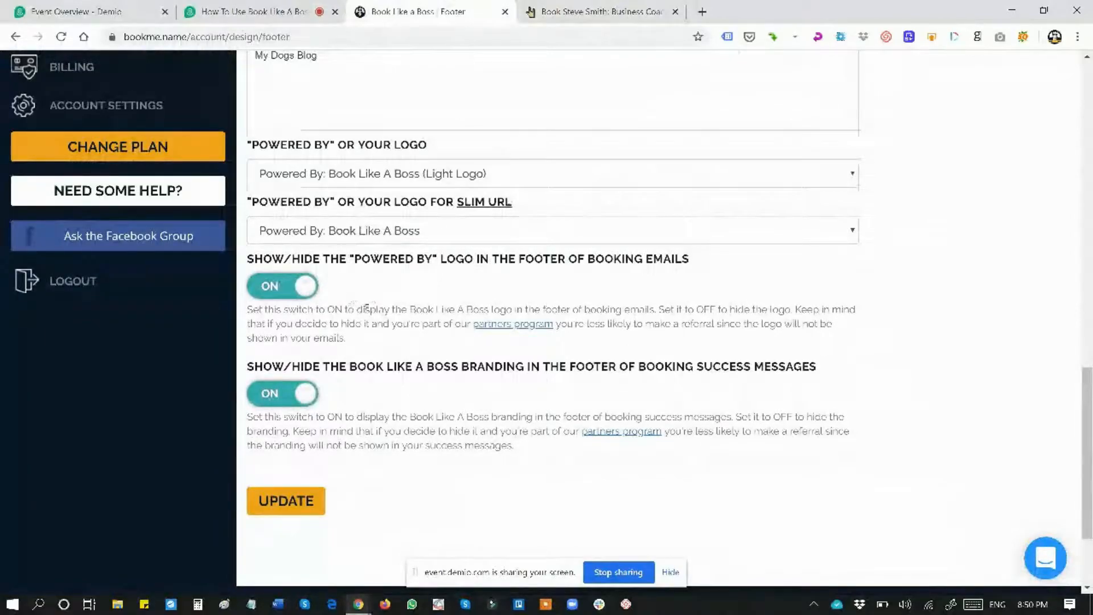
# - Switch the "Powered By" logo in the footer of booking emails off and back on
pyautogui.scroll(-2, 367, 306)
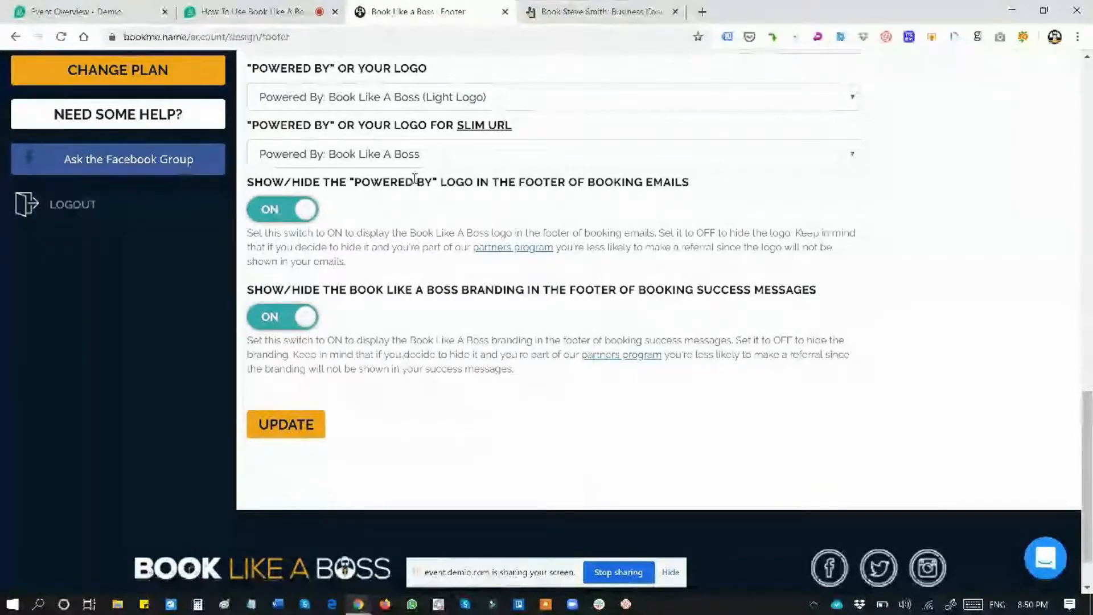
pyautogui.click(312, 210)
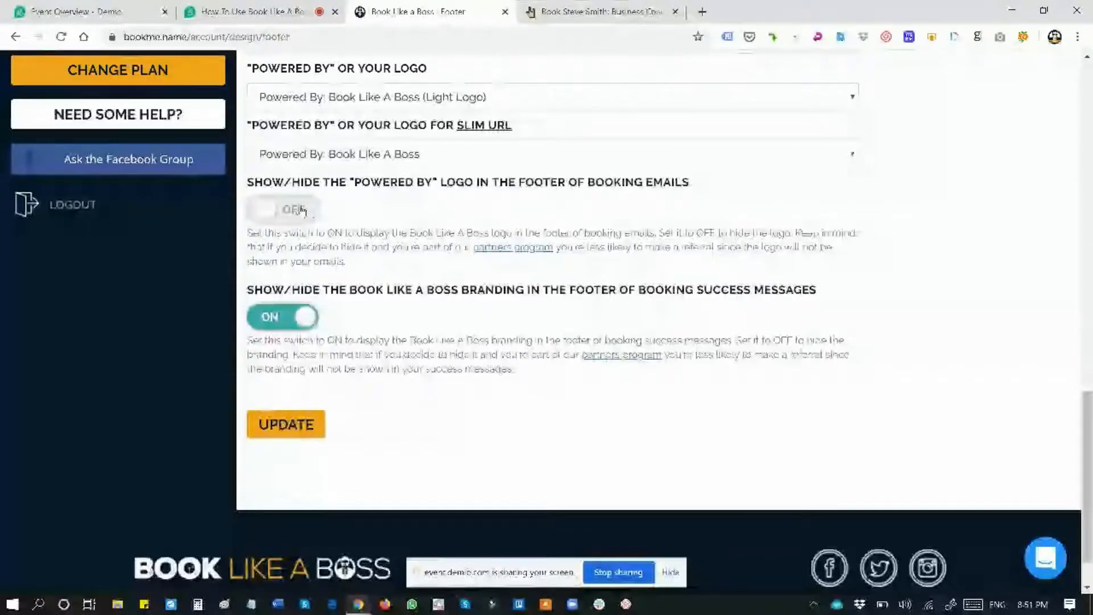
pyautogui.click(303, 210)
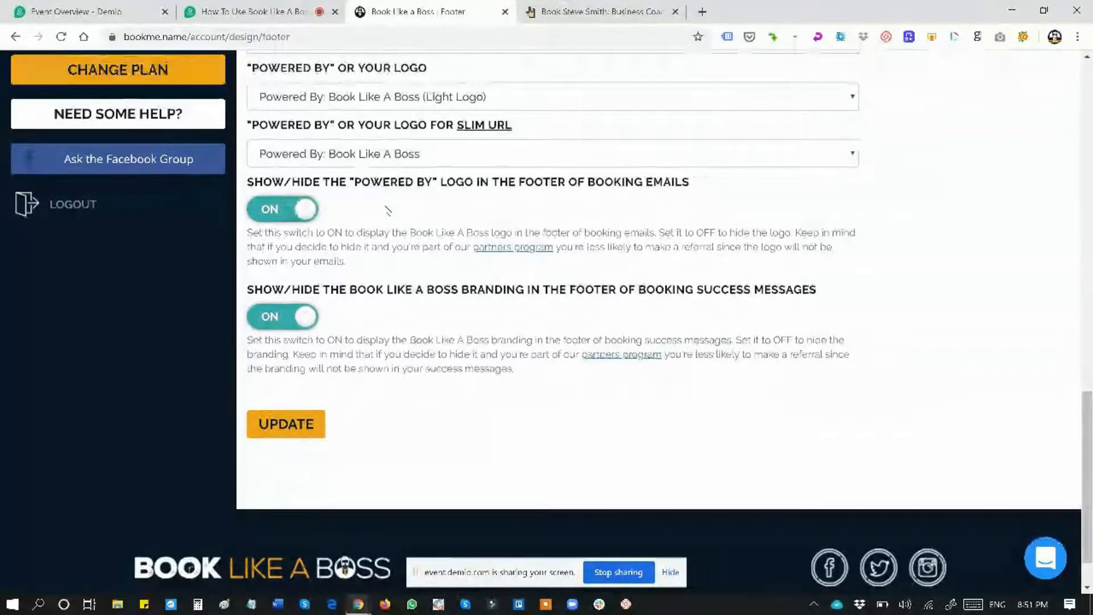
pyautogui.scroll(-1, 387, 210)
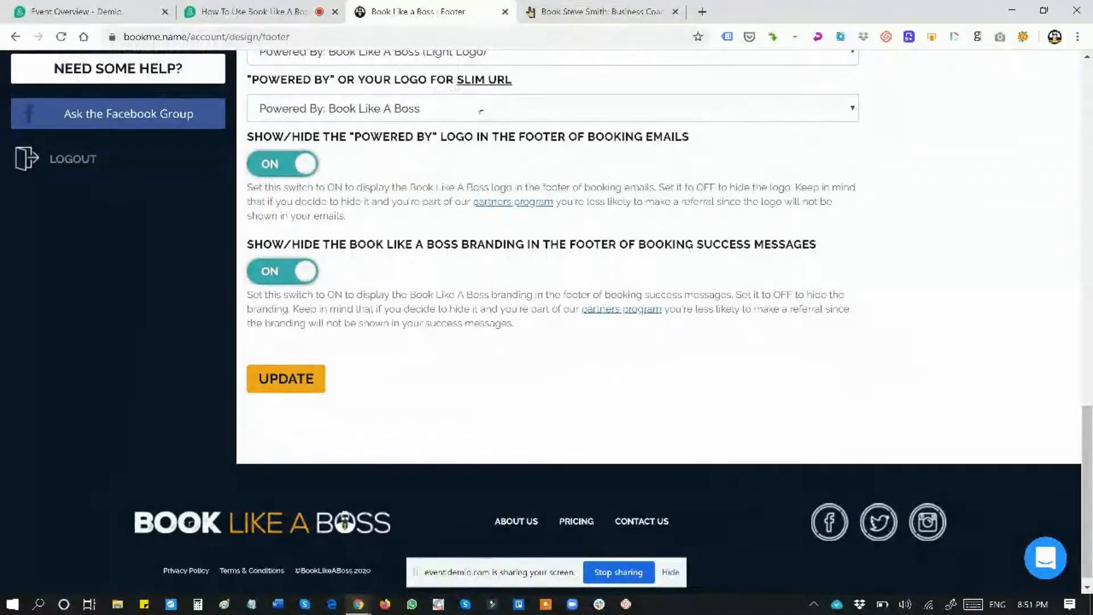
# - Review the logo choices for the slim URL, keep "Powered By: Book Like A Boss", and look over the remaining branding switches
pyautogui.scroll(2, 490, 170)
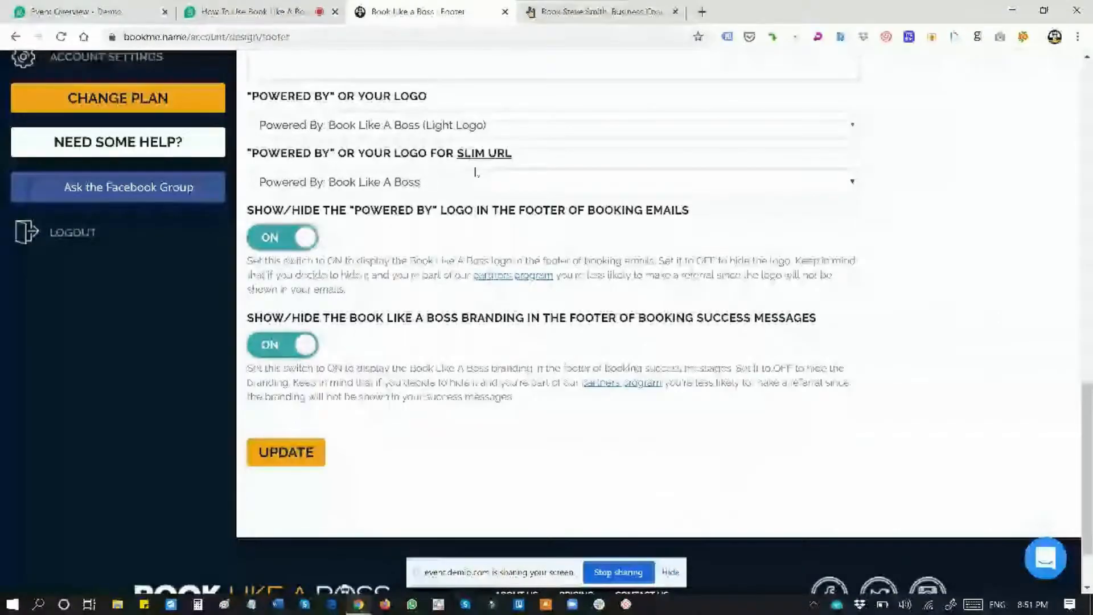
pyautogui.click(435, 183)
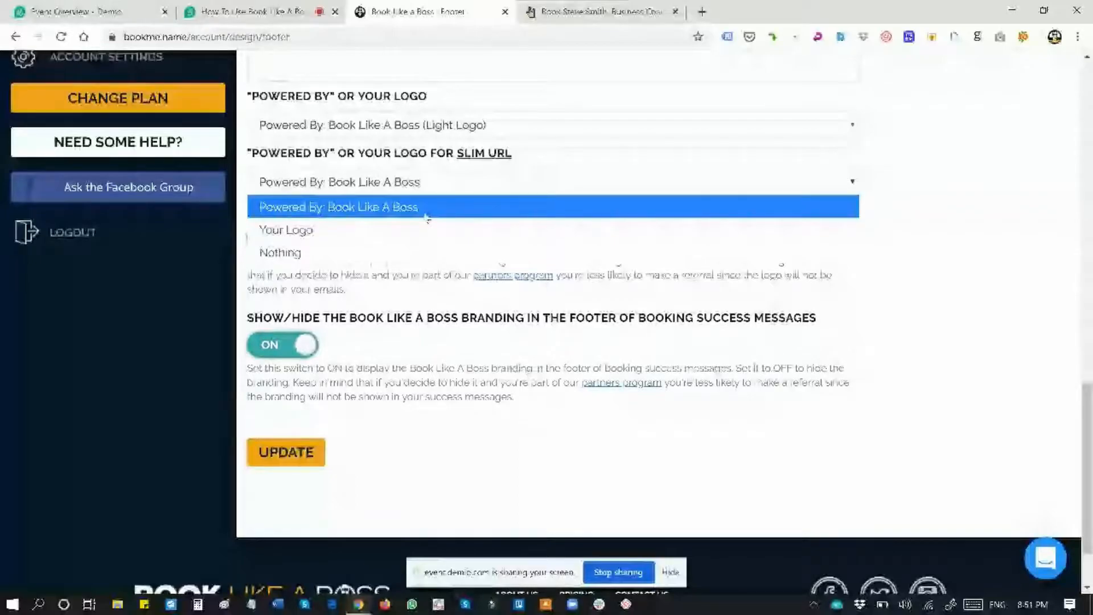
pyautogui.click(427, 208)
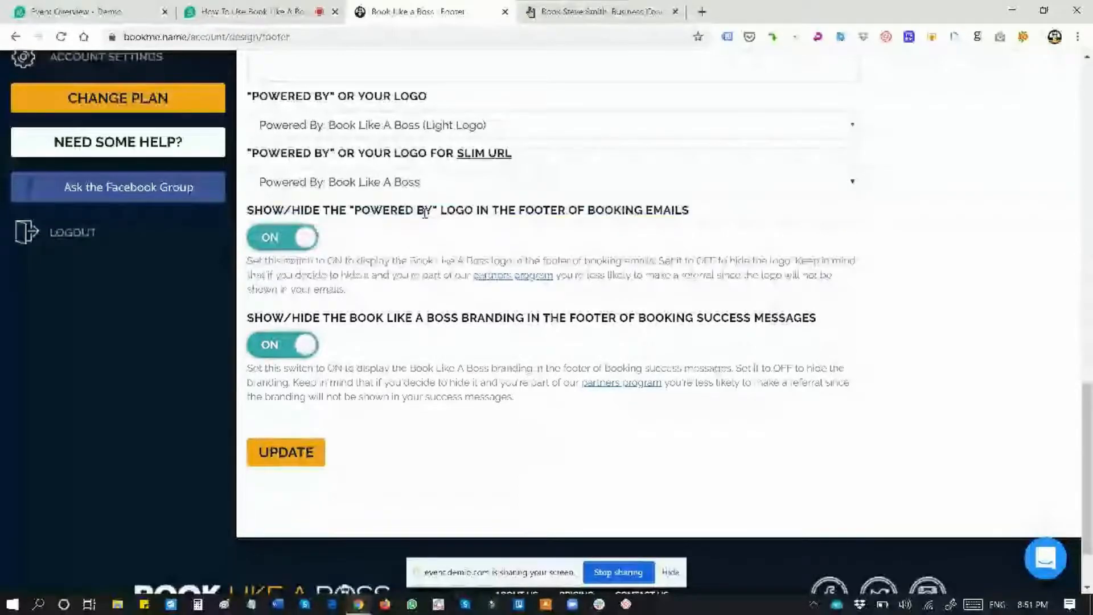
pyautogui.click(600, 12)
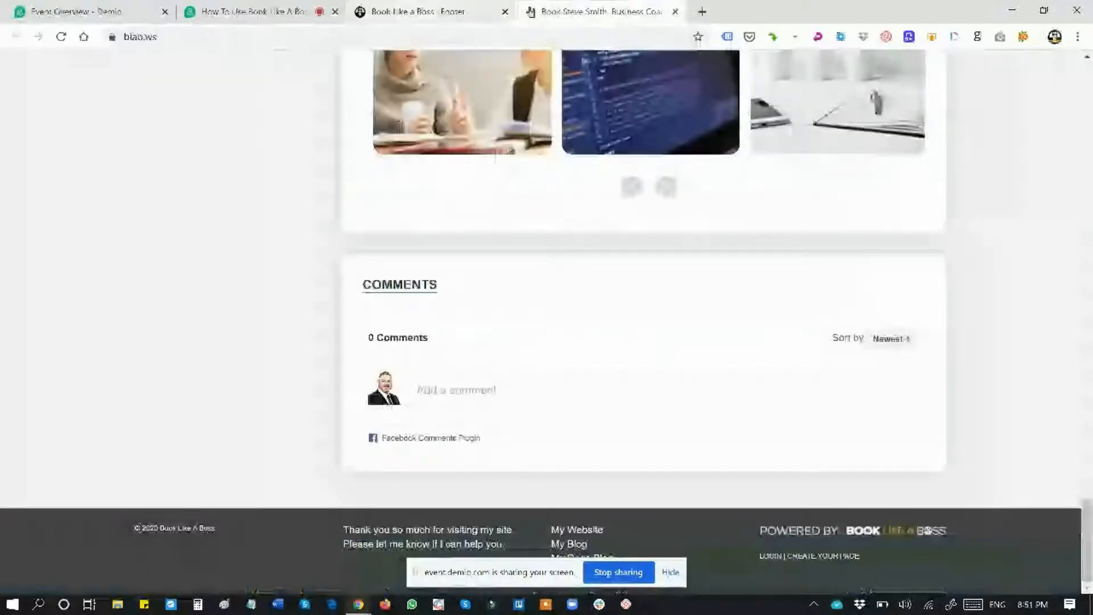
pyautogui.click(422, 11)
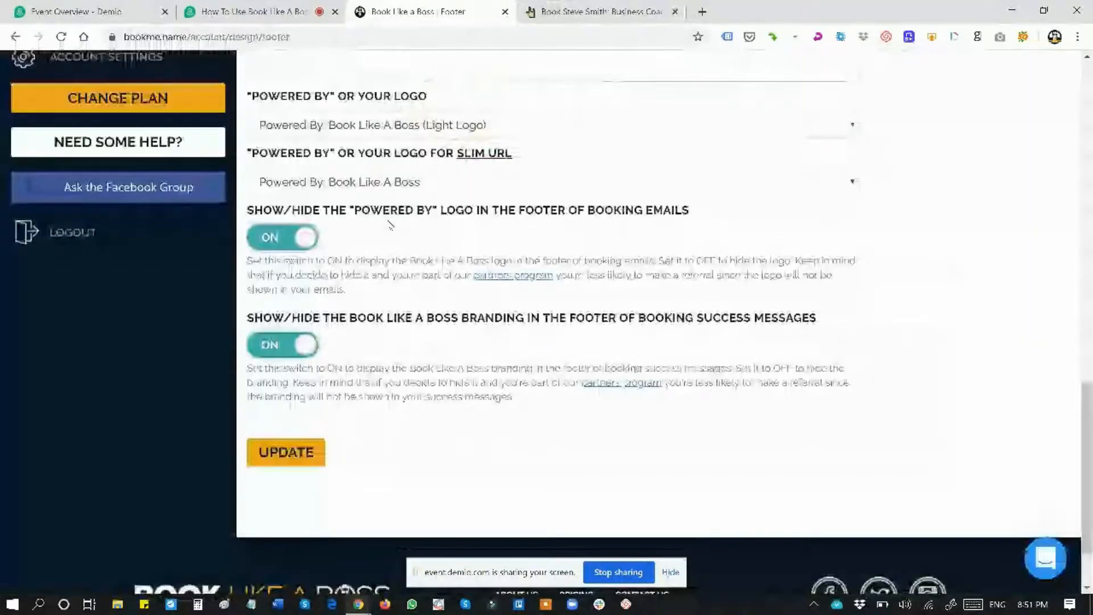
pyautogui.scroll(-1, 409, 184)
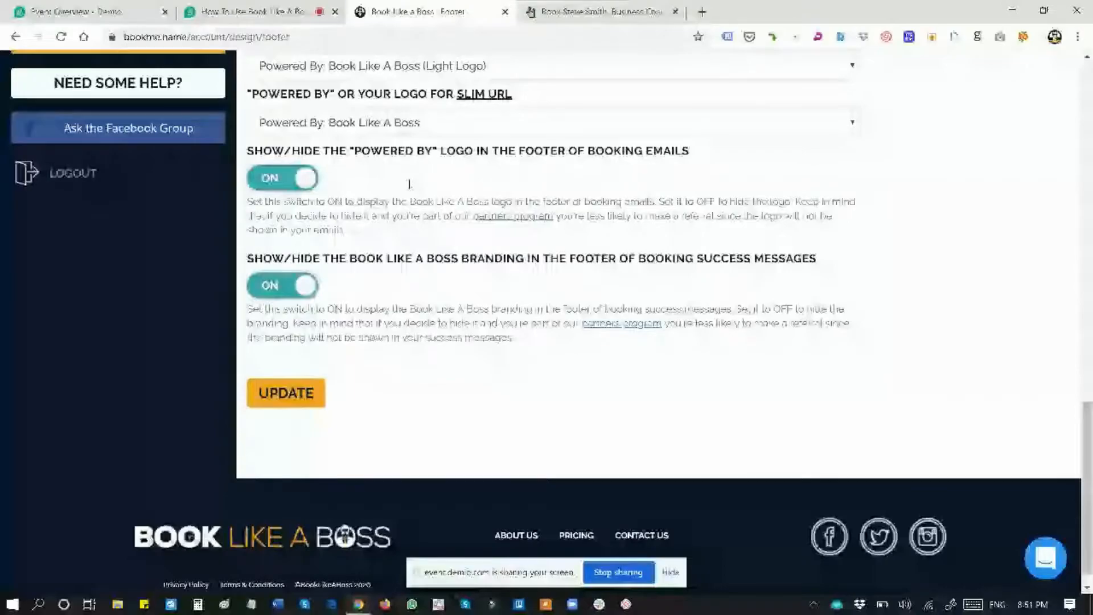
pyautogui.scroll(-1, 408, 183)
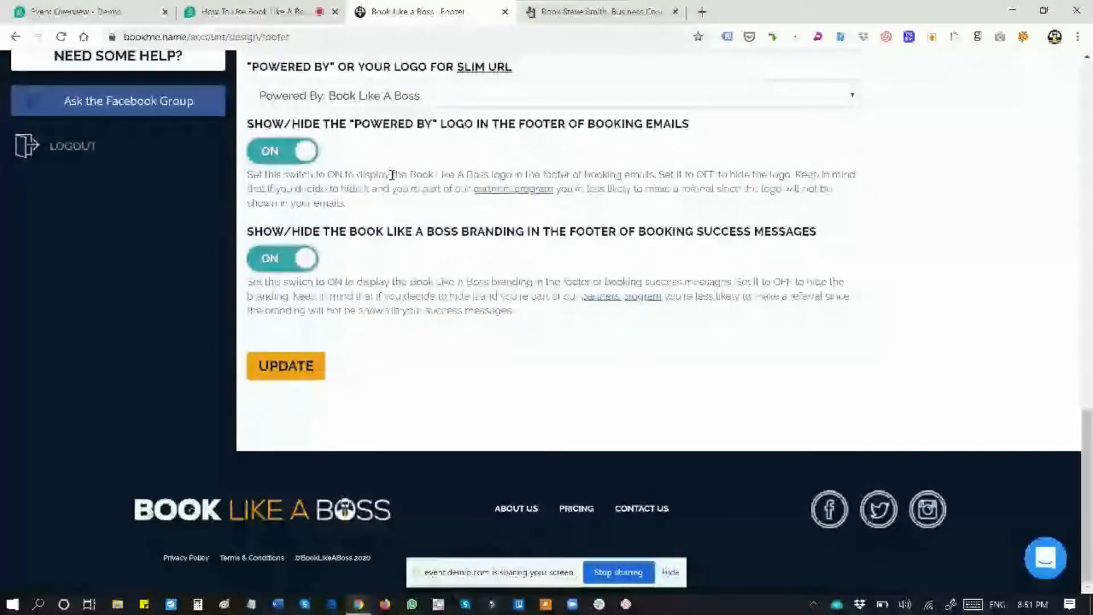
# - Check the public booking page, recheck the footer's branding options, and save the footer settings
pyautogui.hotkey('ctrl', 'Tab')
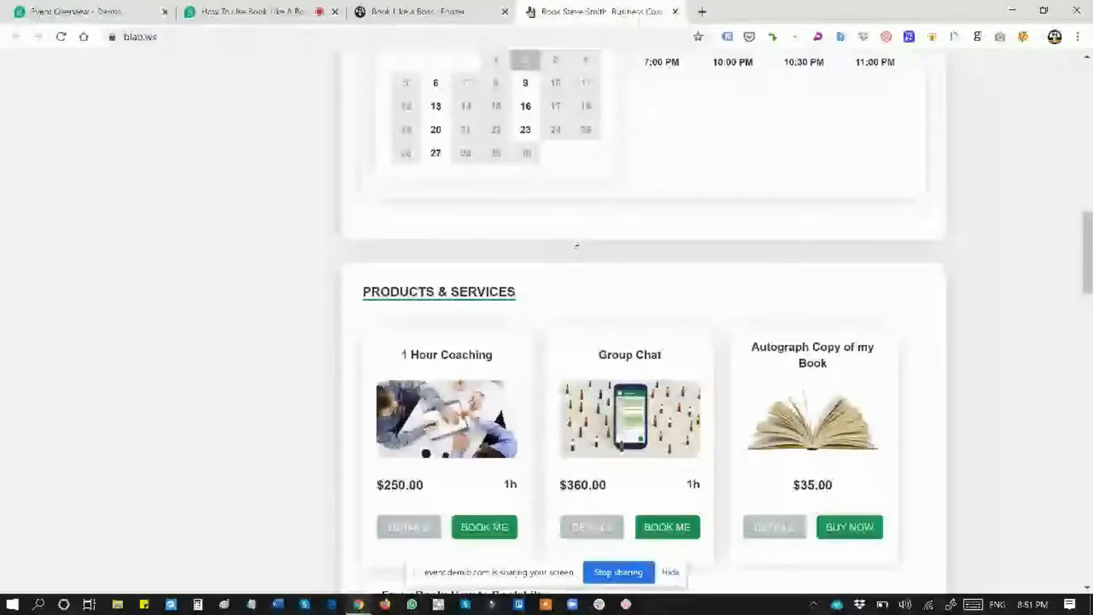
pyautogui.scroll(4, 577, 246)
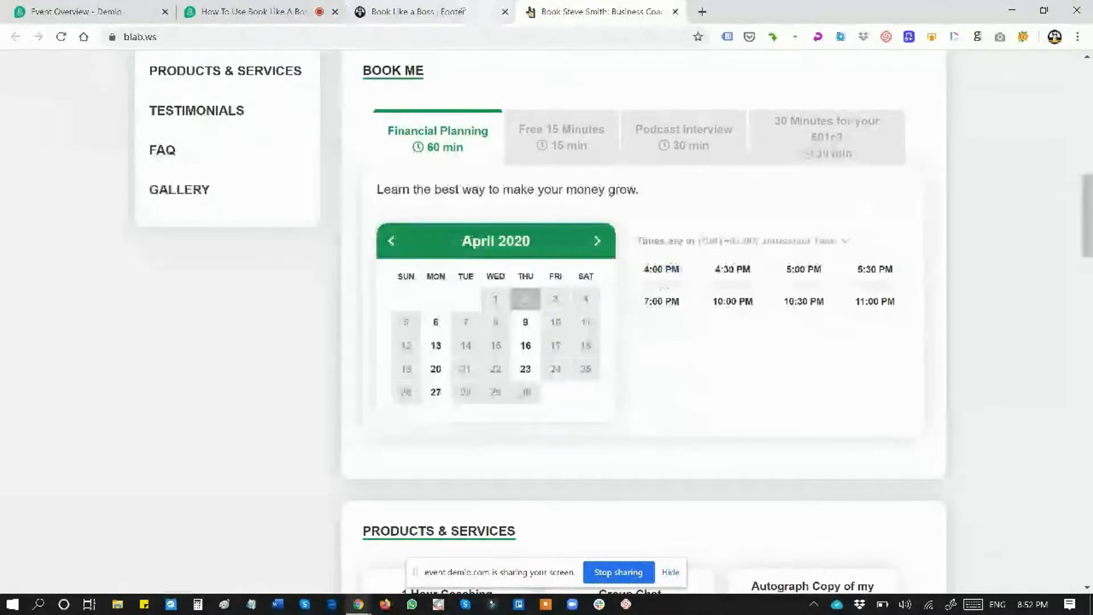
pyautogui.click(411, 12)
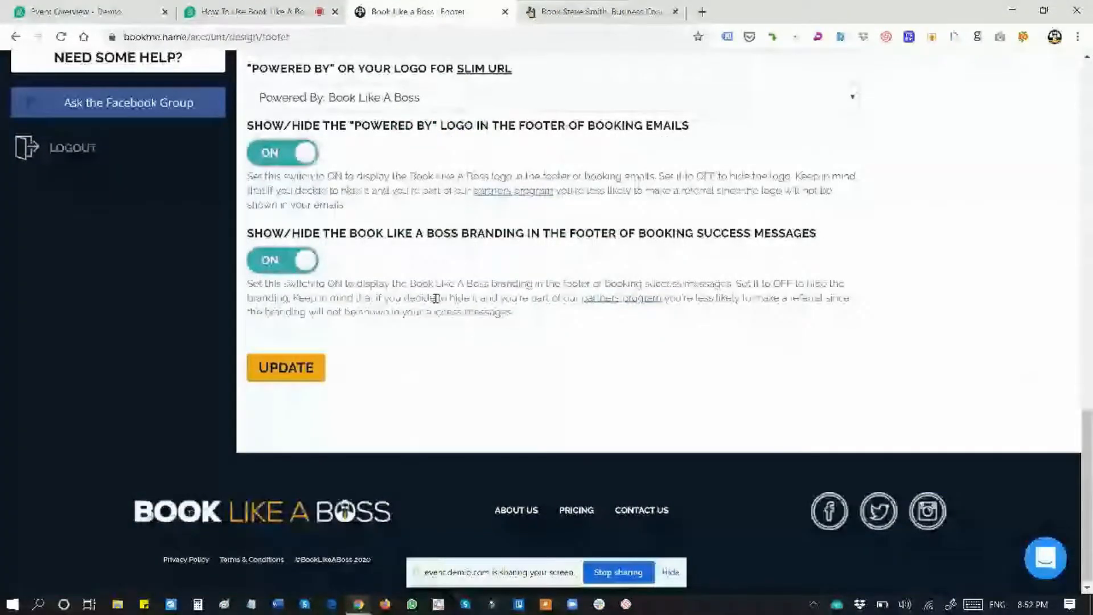
pyautogui.scroll(4, 435, 298)
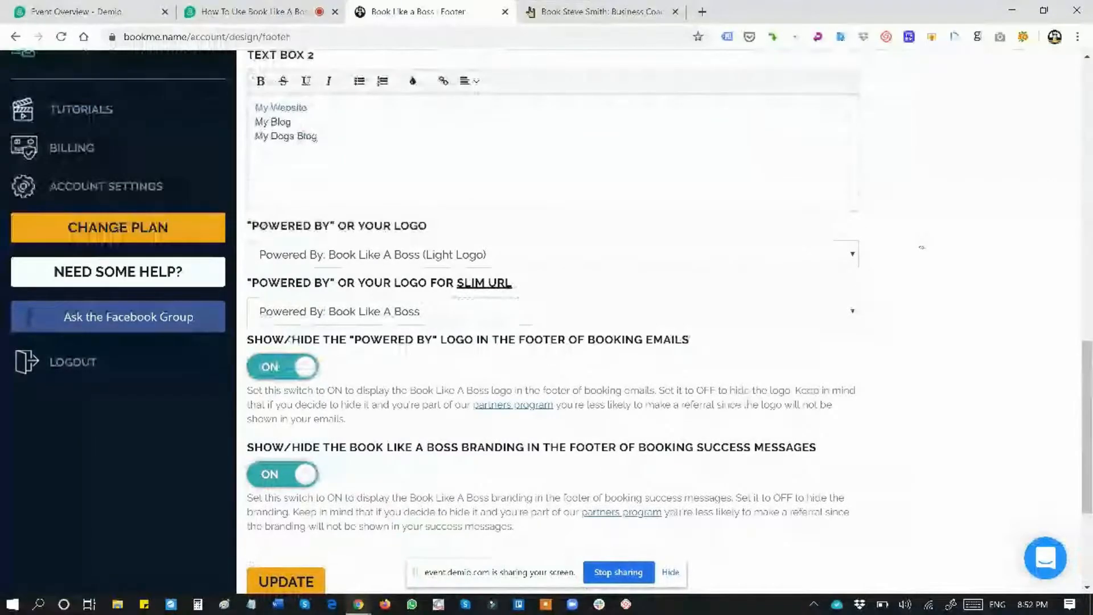
pyautogui.scroll(-3, 922, 247)
pyautogui.scroll(2, 922, 247)
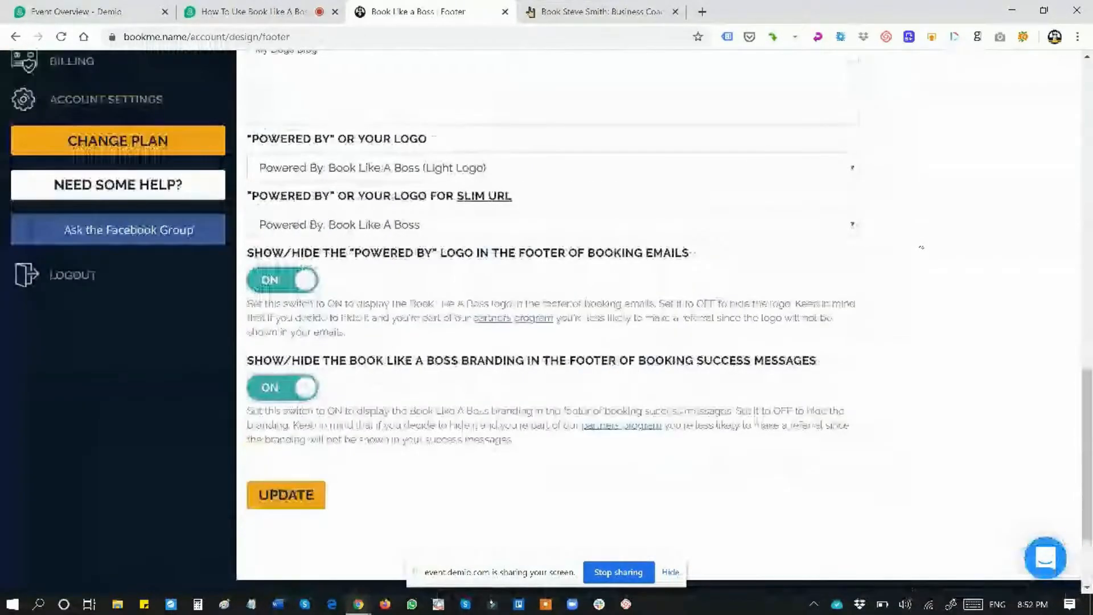
pyautogui.scroll(-1, 922, 247)
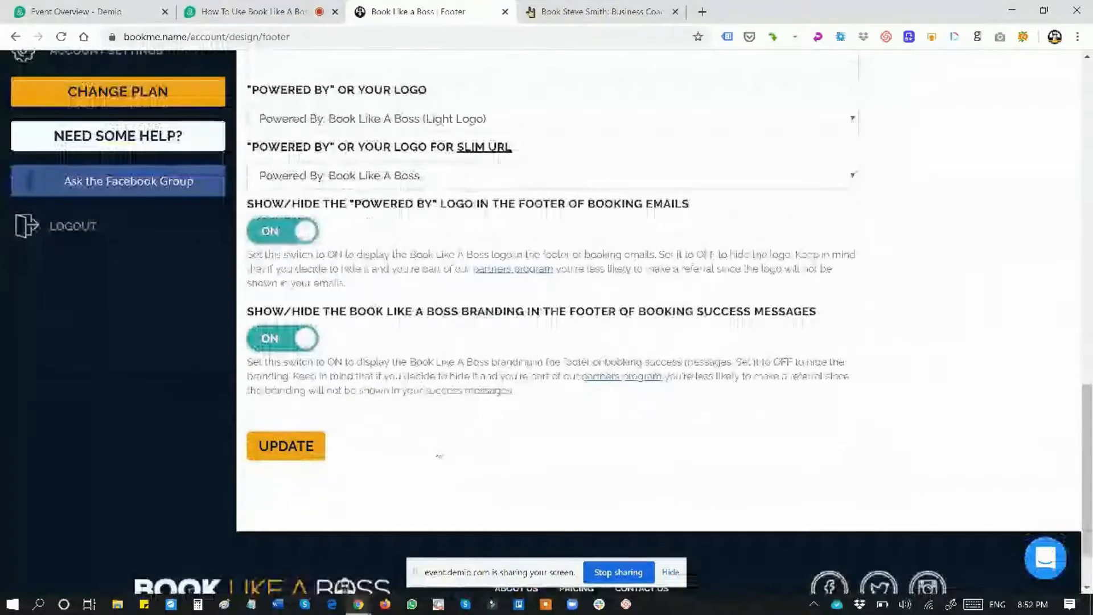
pyautogui.click(321, 453)
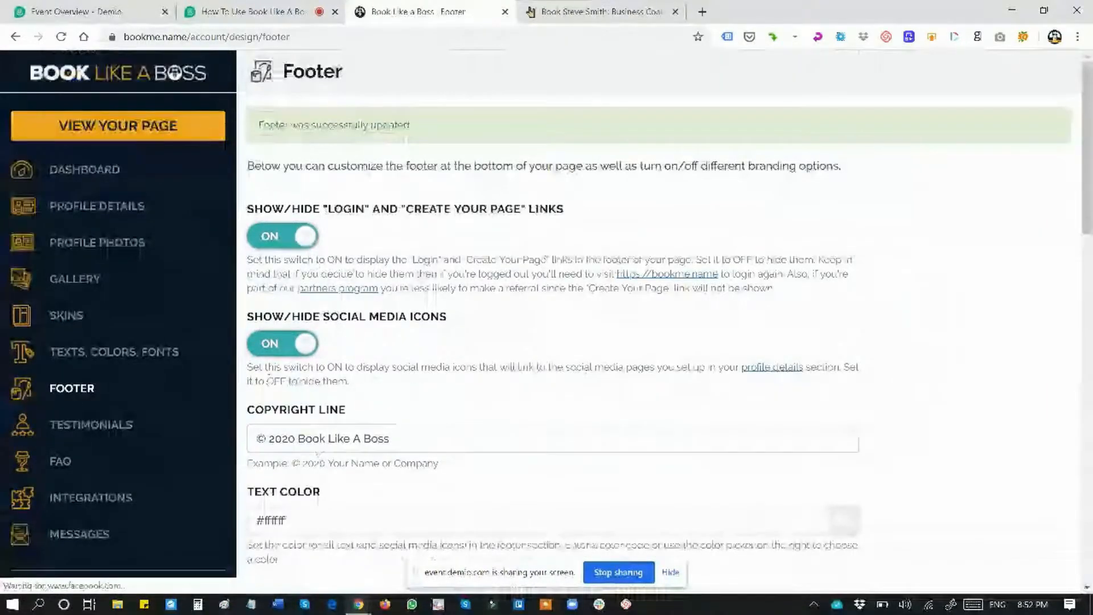
# - Open the testimonials settings and examine the public page's Testimonials section, expanding it to show every testimonial
pyautogui.click(120, 428)
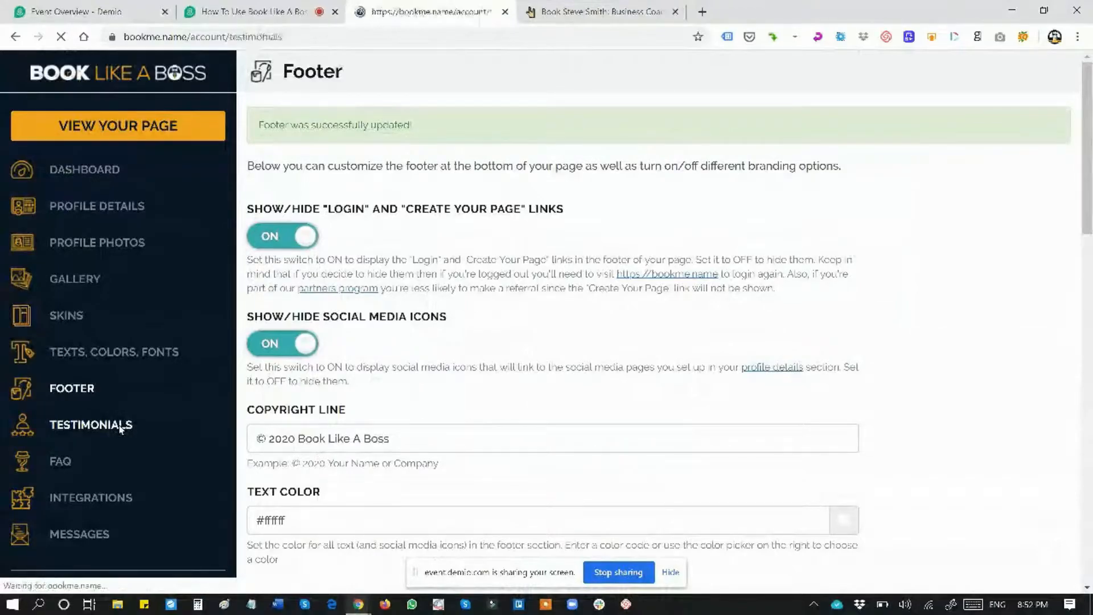
pyautogui.click(574, 12)
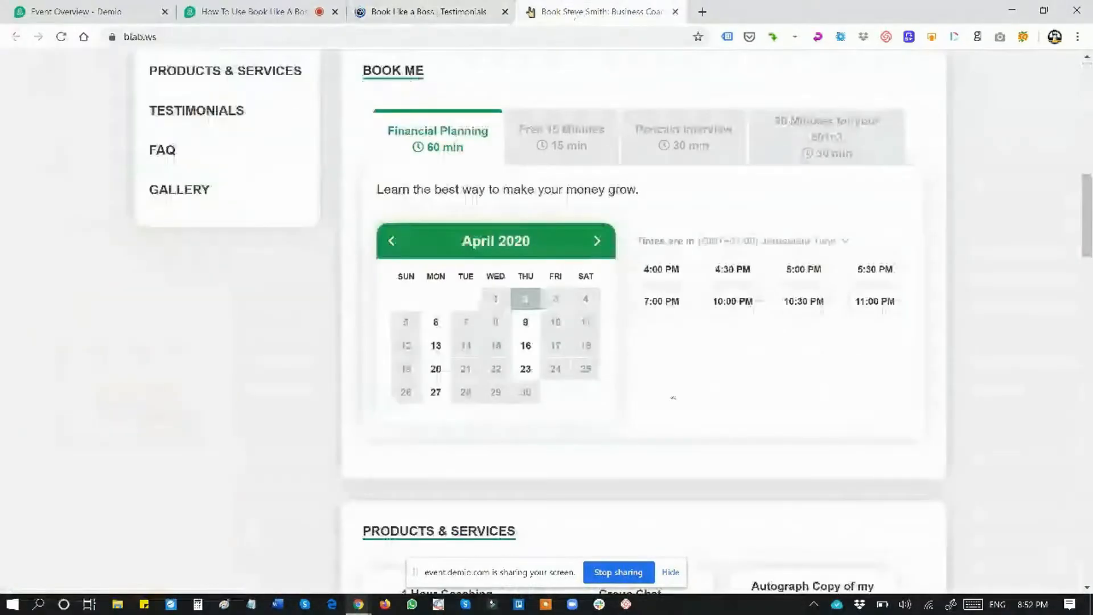
pyautogui.scroll(-10, 674, 397)
pyautogui.scroll(-6, 674, 376)
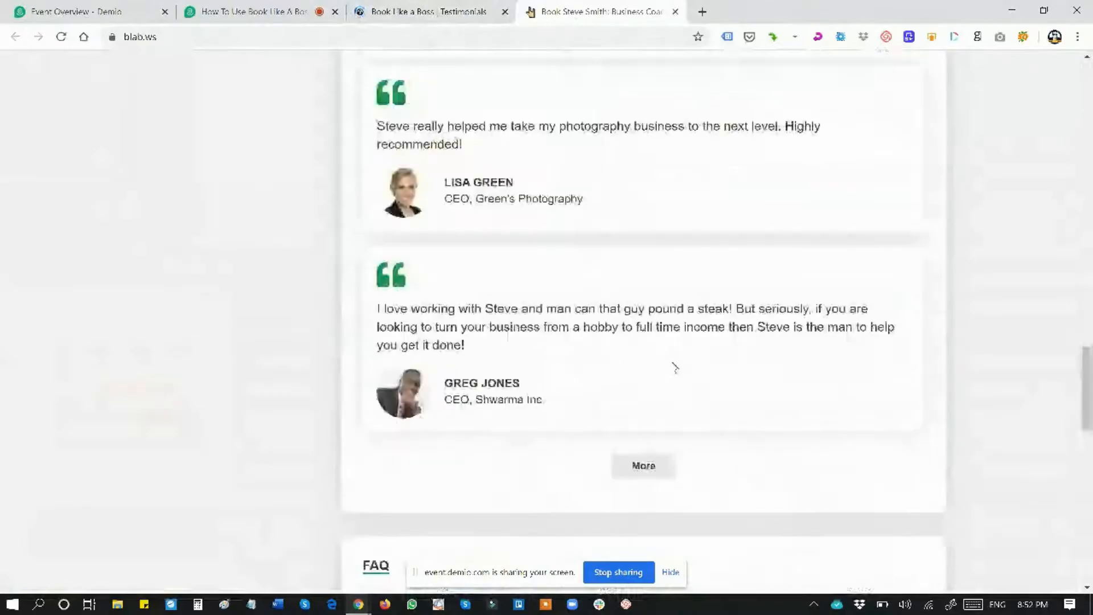
pyautogui.scroll(1, 674, 369)
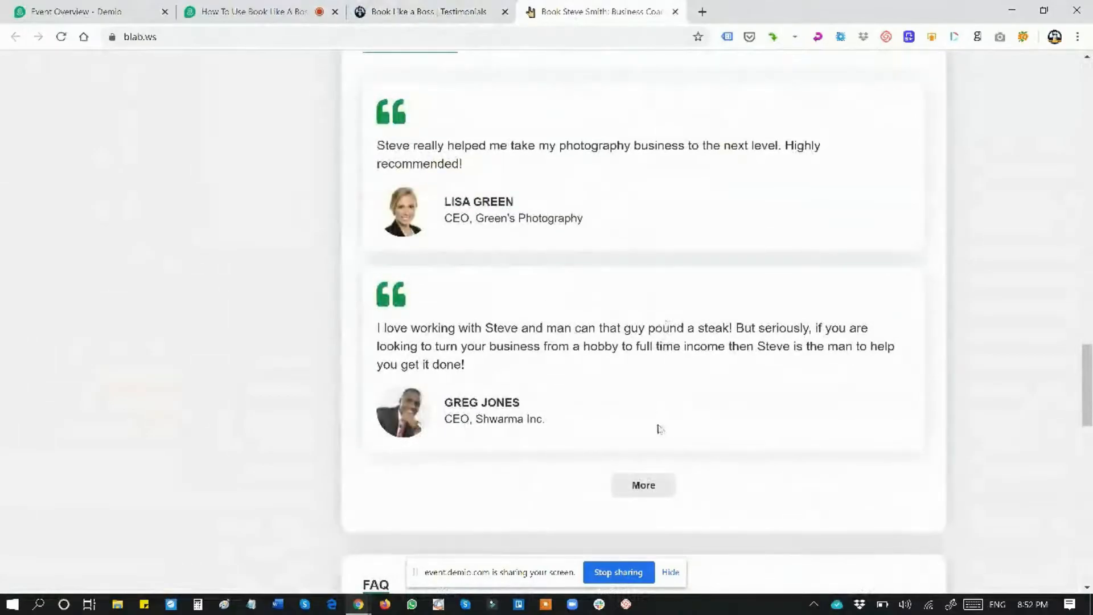
pyautogui.scroll(2, 585, 213)
pyautogui.scroll(-1, 585, 212)
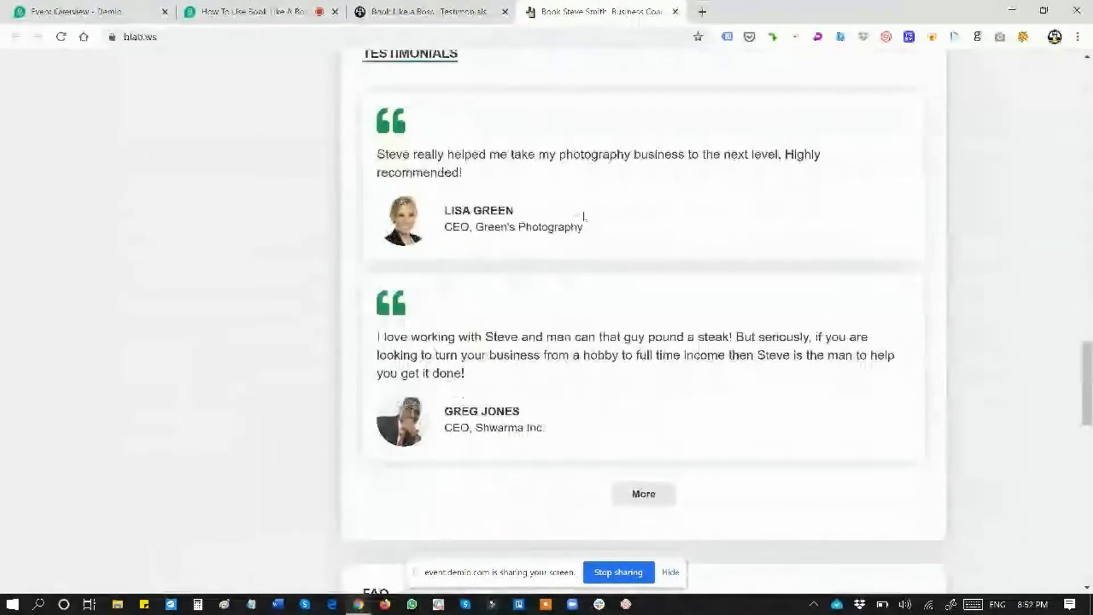
pyautogui.click(644, 494)
pyautogui.scroll(-5, 644, 496)
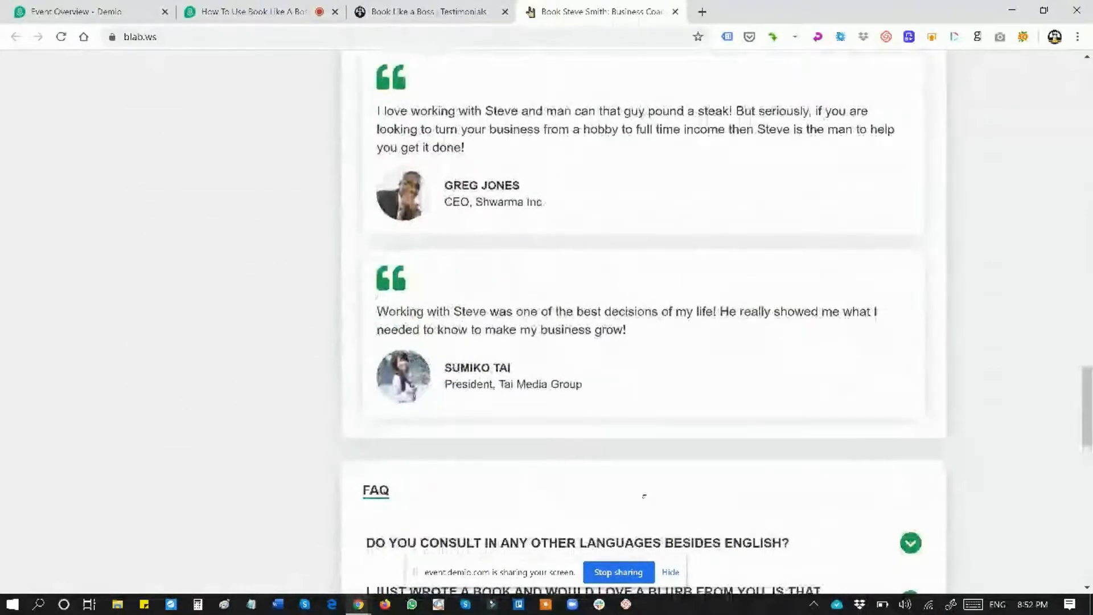
pyautogui.scroll(4, 643, 494)
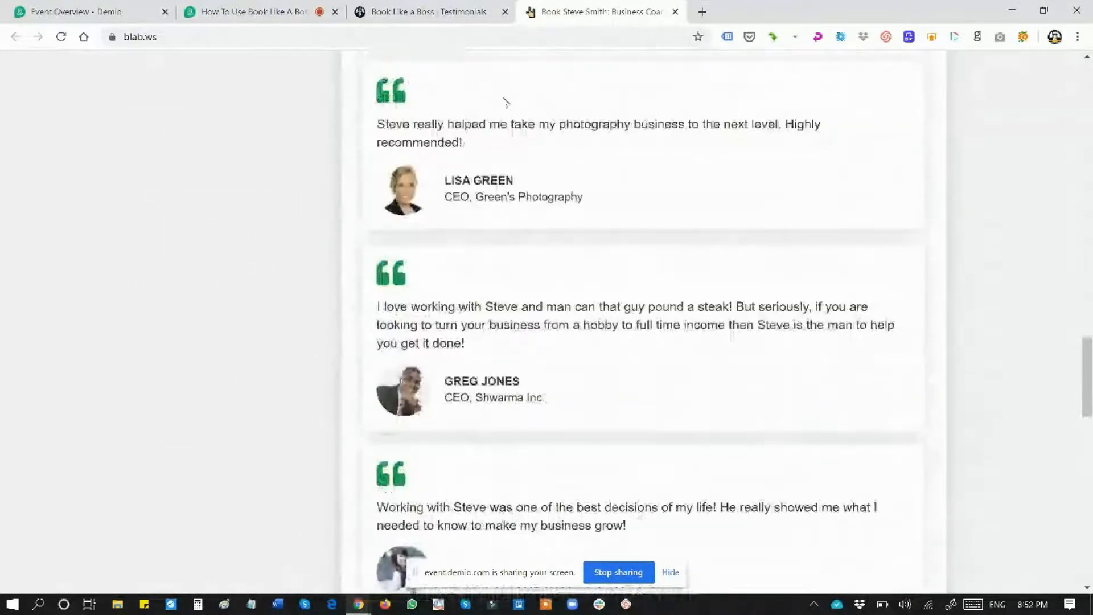
# - Move the Tai Media Group president's testimonial above the Shwarma Inc. CEO's in the testimonials settings
pyautogui.click(398, 11)
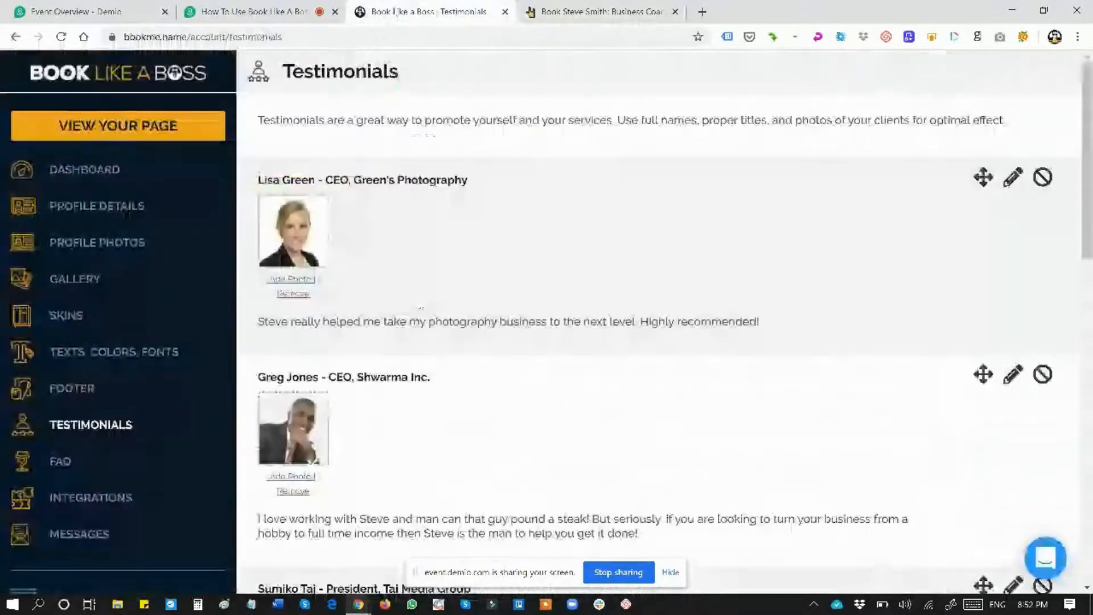
pyautogui.scroll(-1, 876, 431)
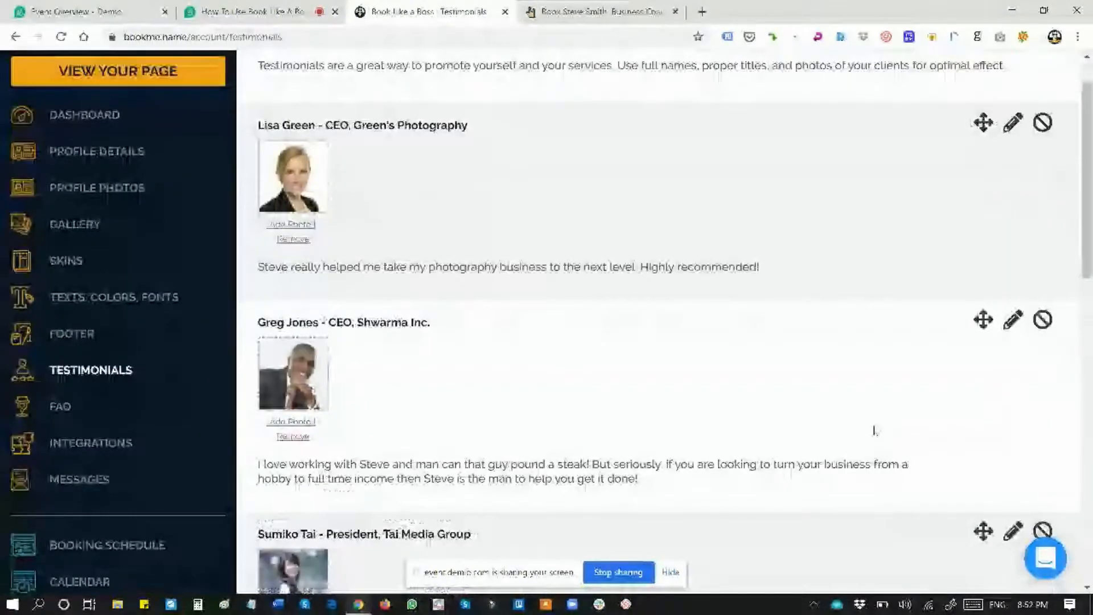
pyautogui.scroll(-3, 876, 431)
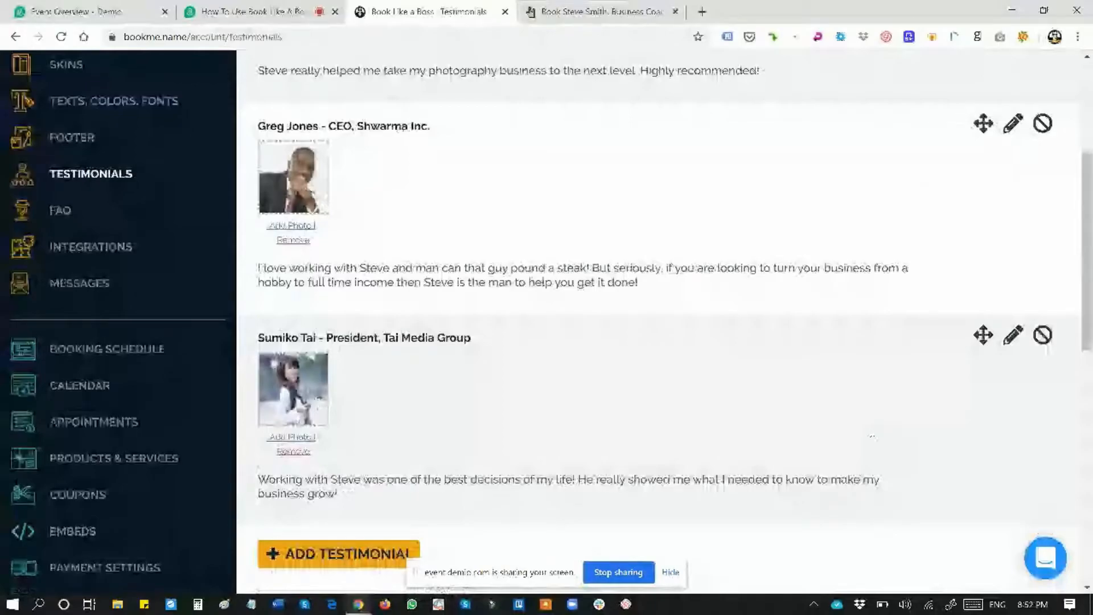
pyautogui.scroll(1, 1035, 446)
pyautogui.moveTo(983, 394); pyautogui.dragTo(951, 237)
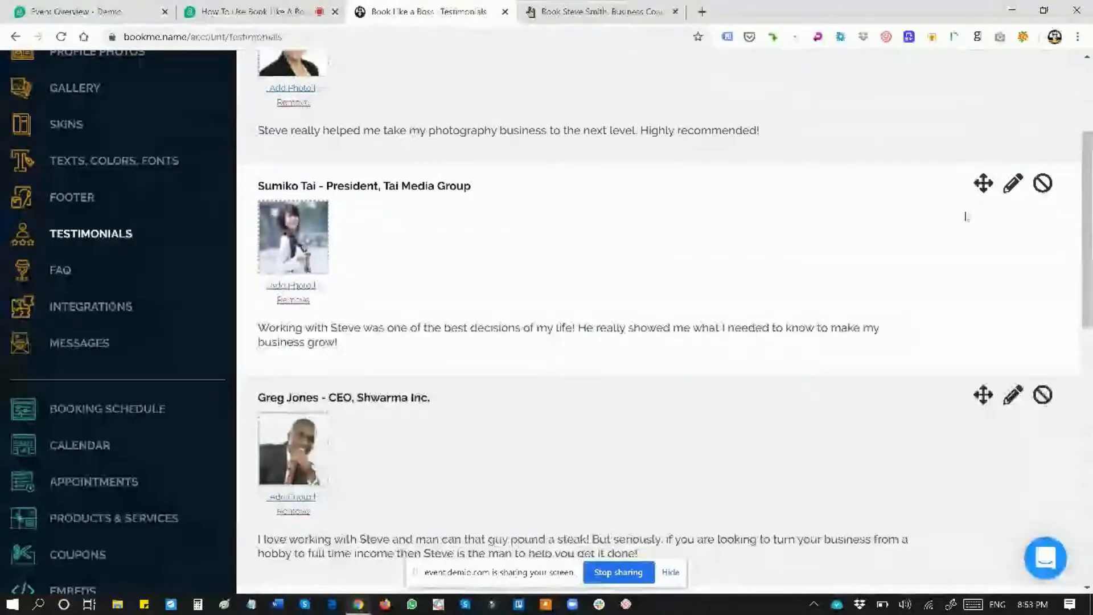
# - View the name, title and quote fields of the Tai Media Group testimonial and leave them without saving
pyautogui.scroll(-2, 803, 220)
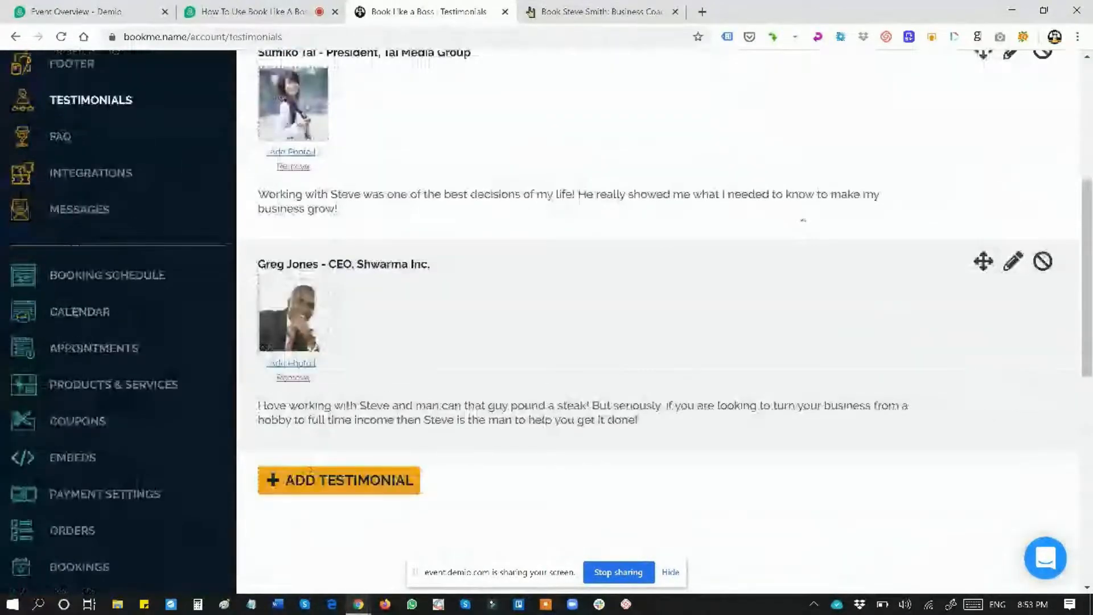
pyautogui.scroll(3, 803, 220)
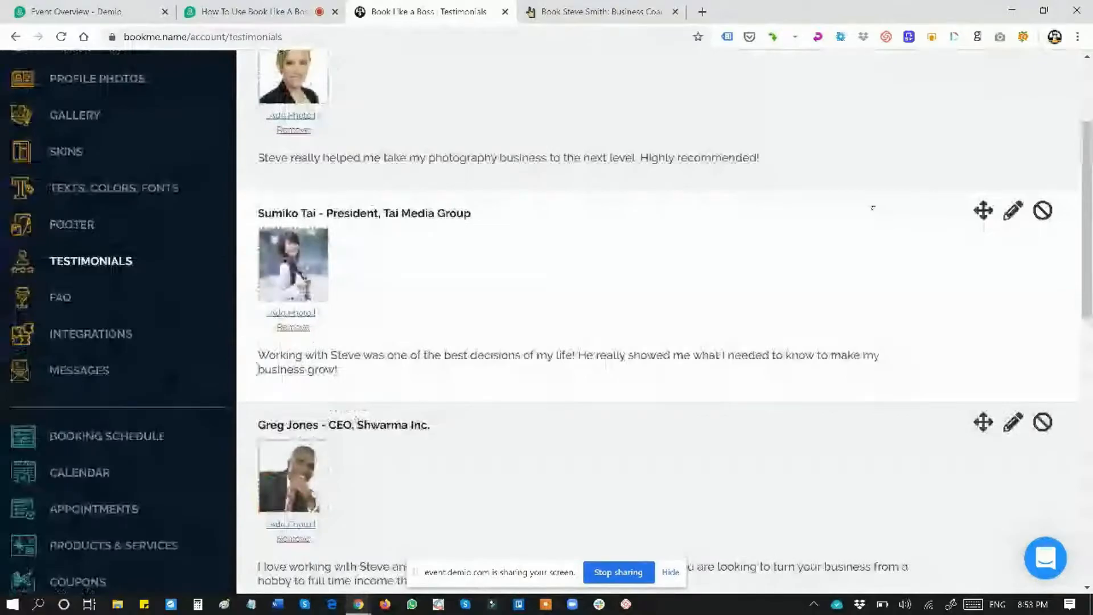
pyautogui.click(1013, 211)
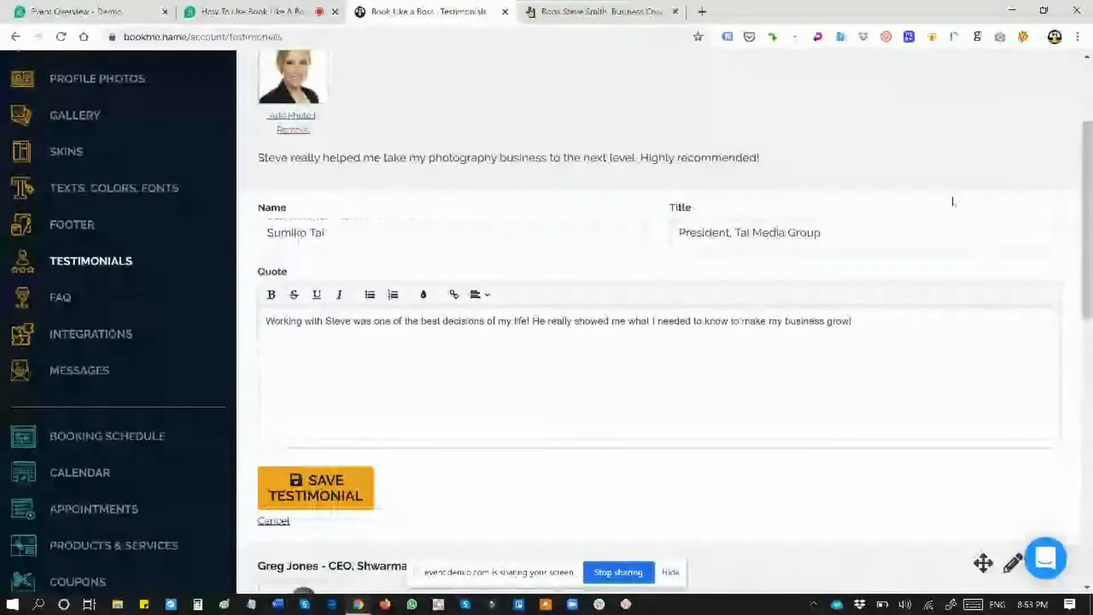
pyautogui.click(270, 521)
# - View the blank form for adding a testimonial and leave it without saving
pyautogui.scroll(-8, 344, 137)
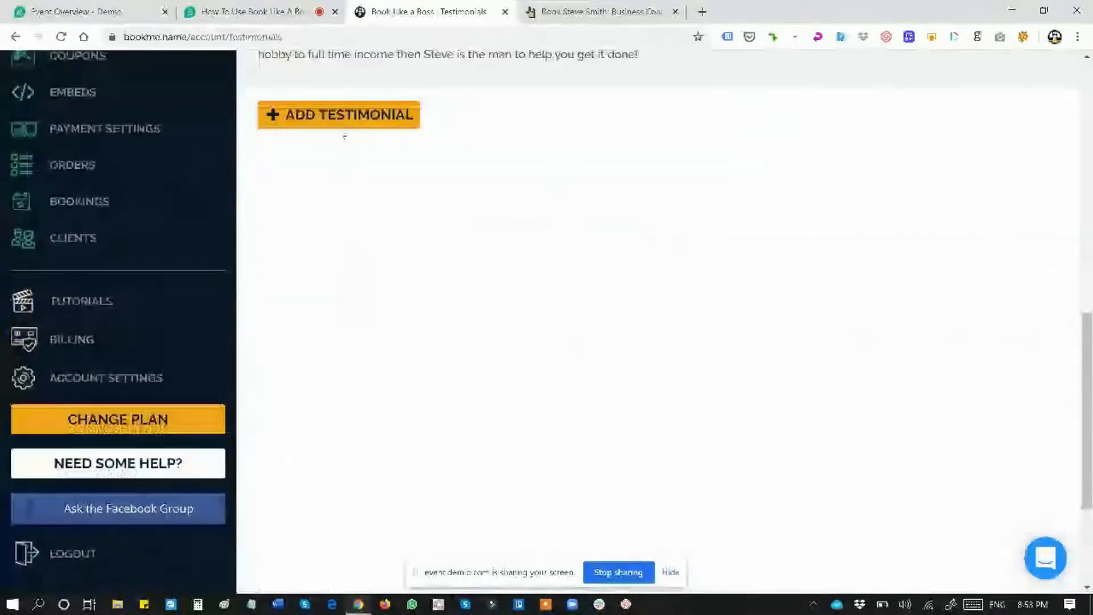
pyautogui.click(341, 118)
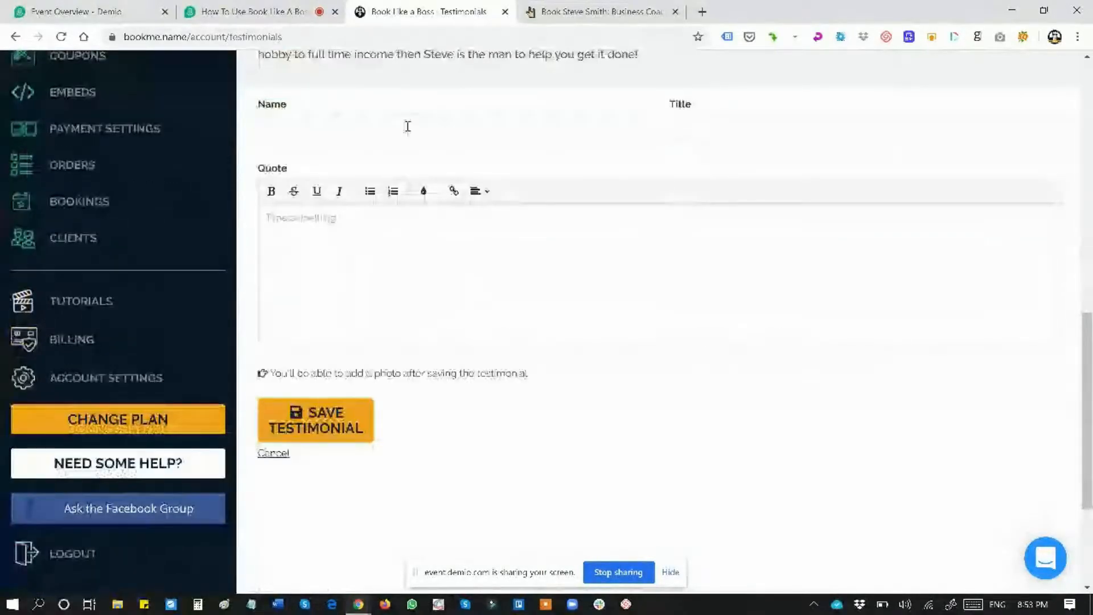
pyautogui.click(448, 283)
pyautogui.click(274, 432)
# - Look over the testimonials' photo options, open the FAQ settings, and view the book blurb answer in the public page's FAQ
pyautogui.scroll(6, 313, 297)
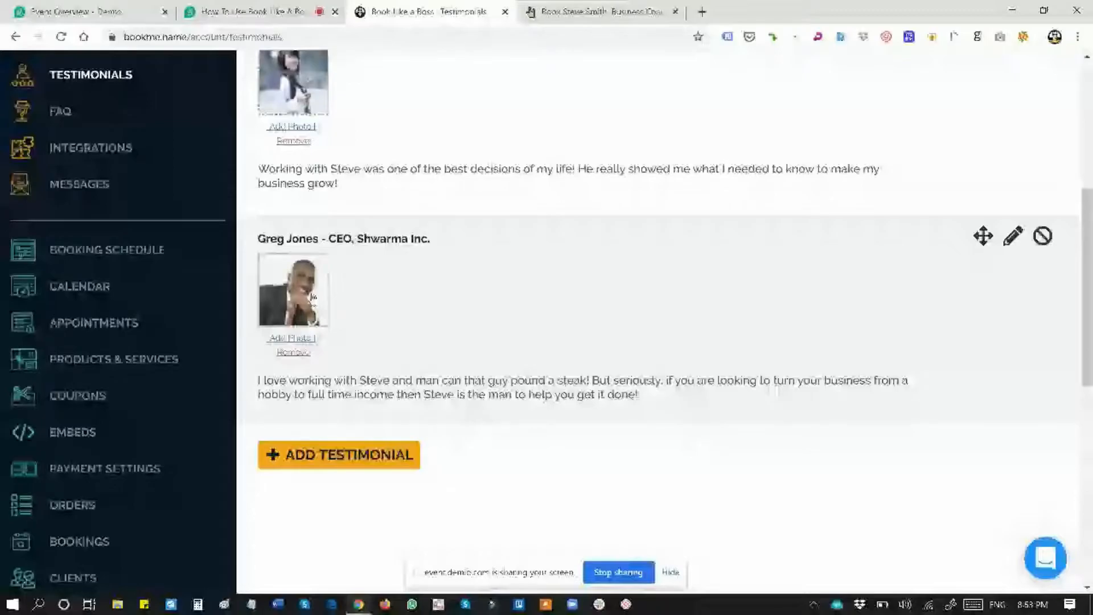
pyautogui.scroll(4, 334, 285)
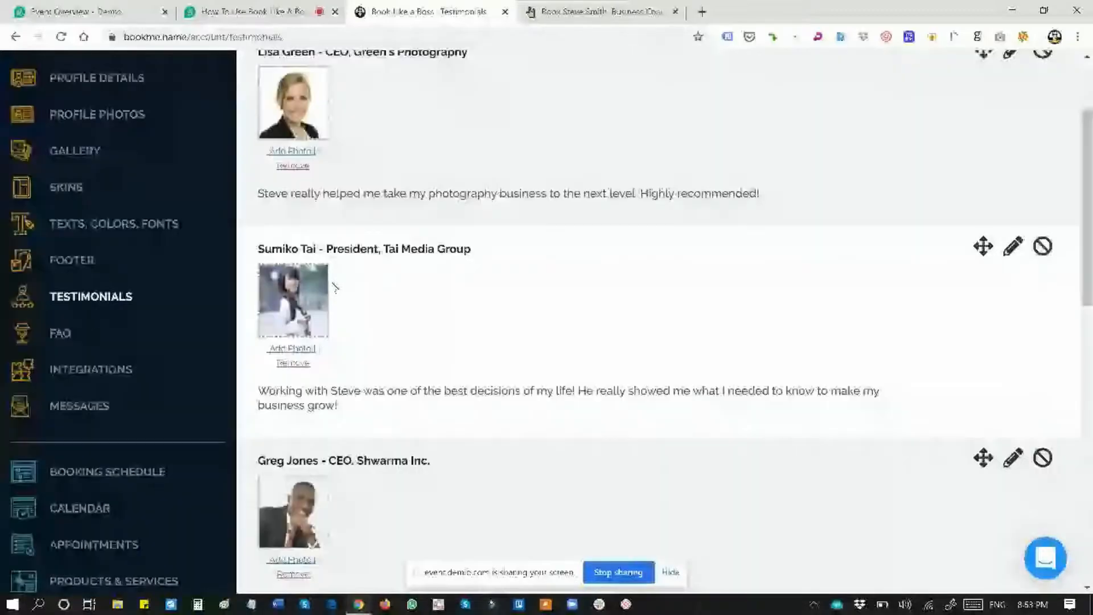
pyautogui.scroll(-5, 335, 287)
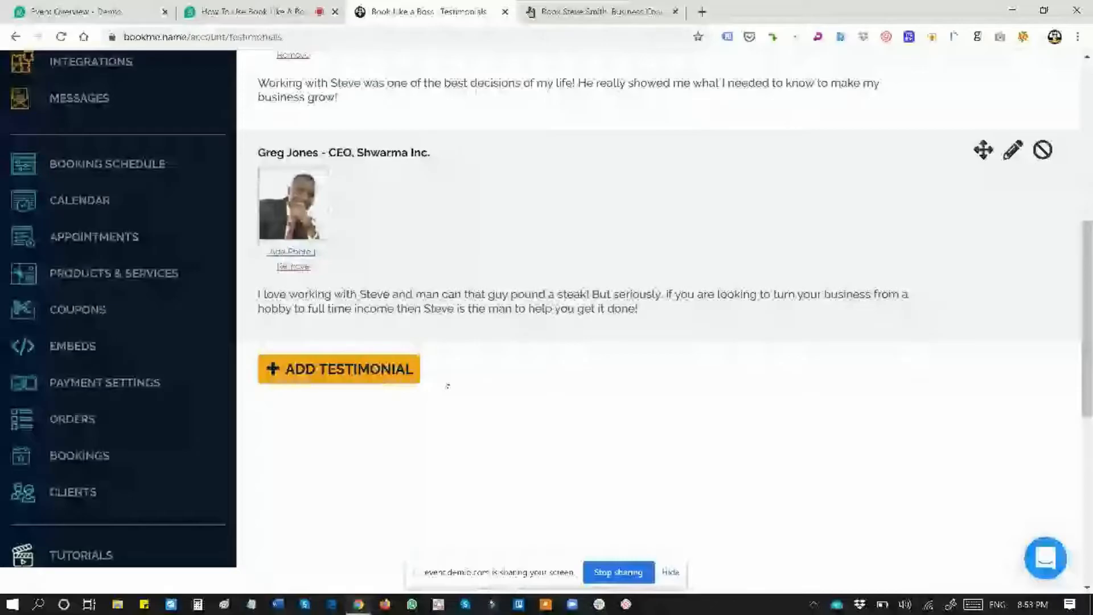
pyautogui.scroll(4, 340, 233)
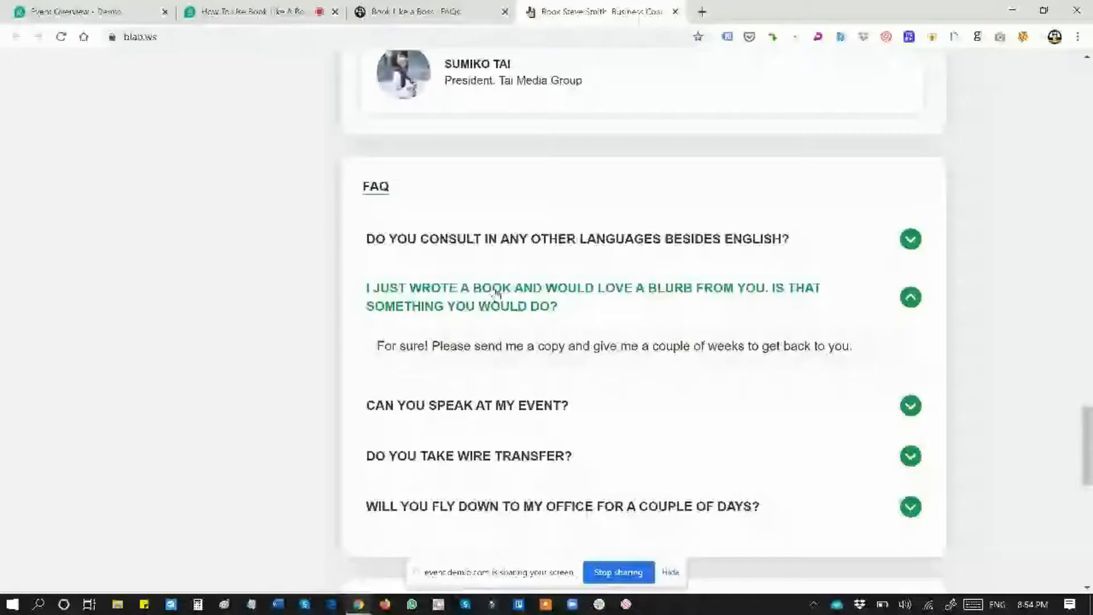
# - Move the "Do you take wire transfer?" question above "Can you speak at my event?" in the FAQ settings
pyautogui.hotkey('ctrl', 'shift', 'Tab')
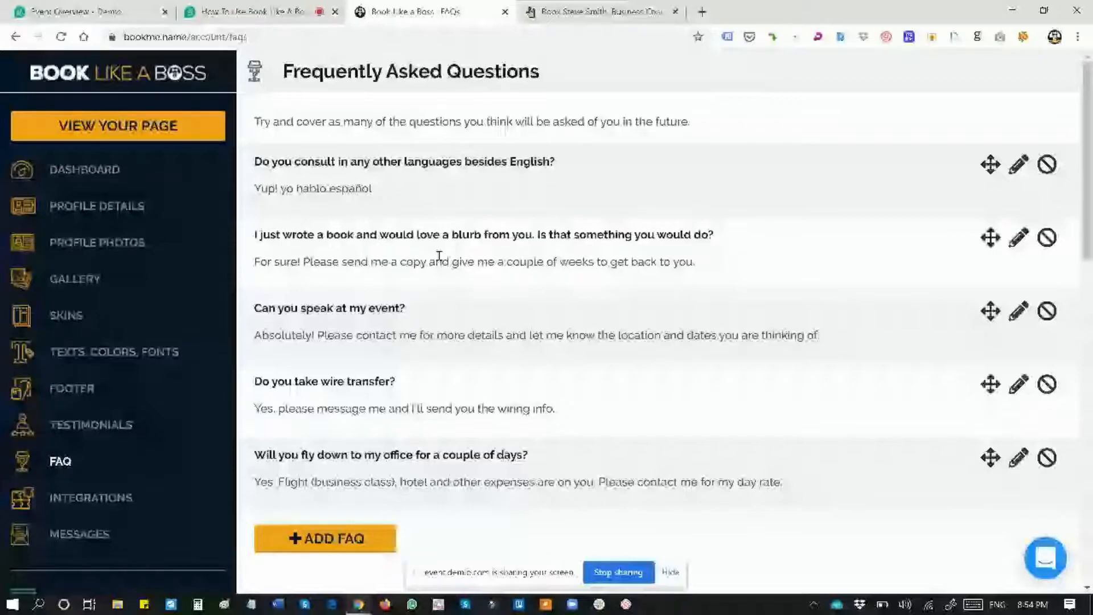
pyautogui.scroll(-1, 440, 257)
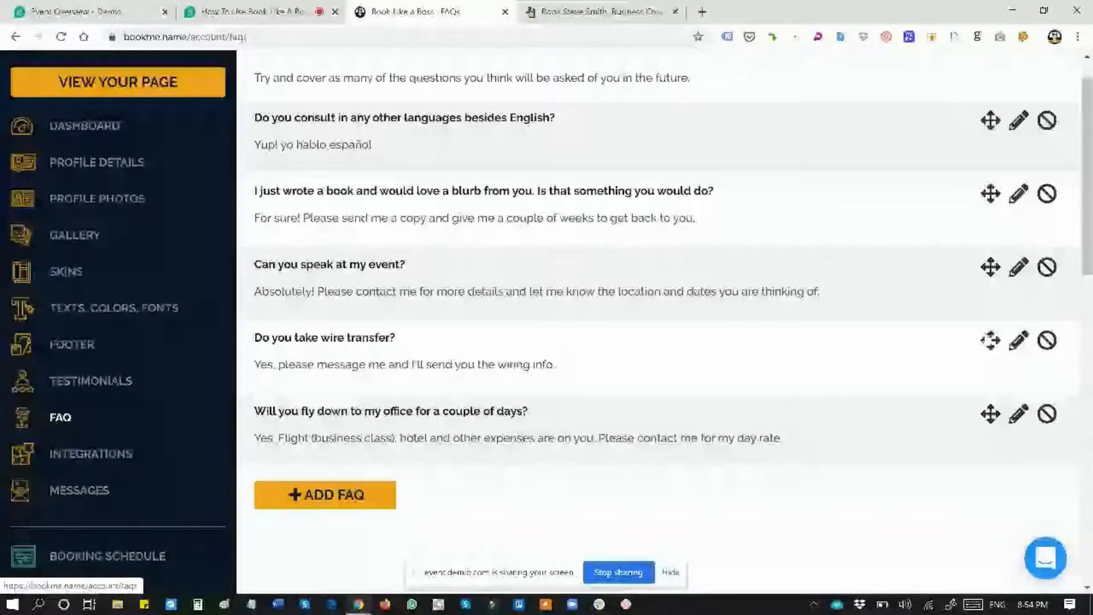
pyautogui.moveTo(991, 340); pyautogui.dragTo(989, 256)
# - Review how to edit and delete the book blurb question and how to add an FAQ, discarding each without changes
pyautogui.click(1019, 194)
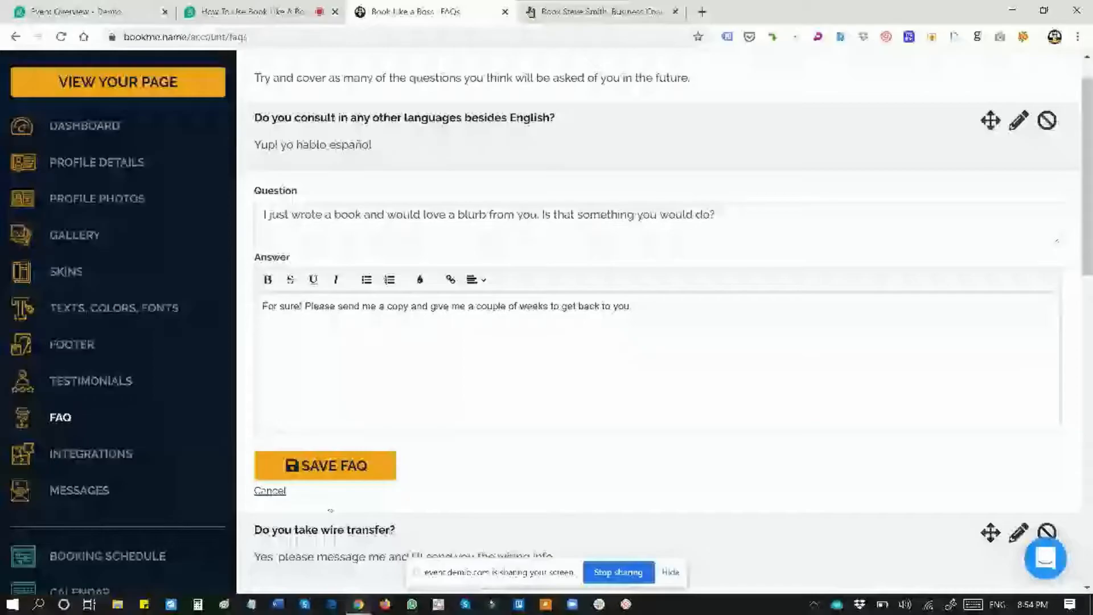
pyautogui.click(270, 491)
pyautogui.click(1047, 194)
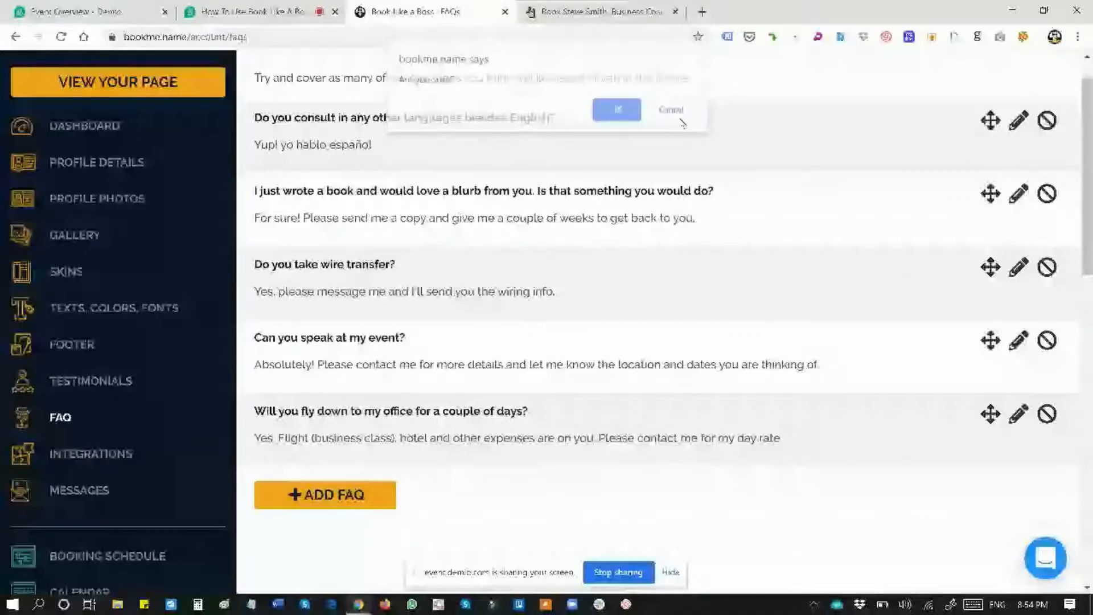
pyautogui.click(348, 495)
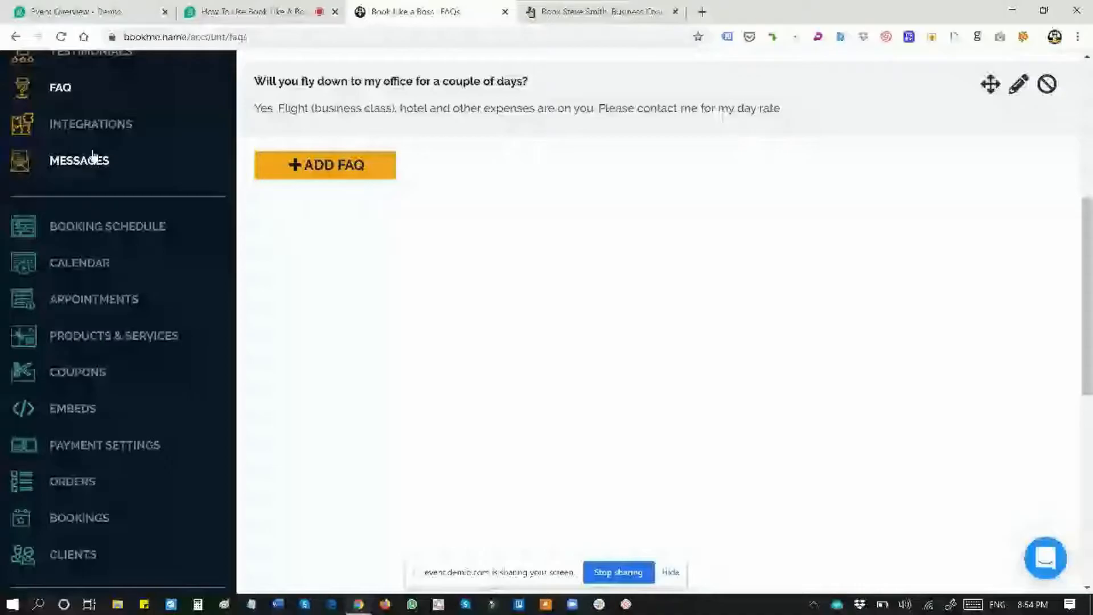
# - Open the Integrations settings, review the YouTube ID option, and briefly play and pause the video on the public page
pyautogui.click(91, 124)
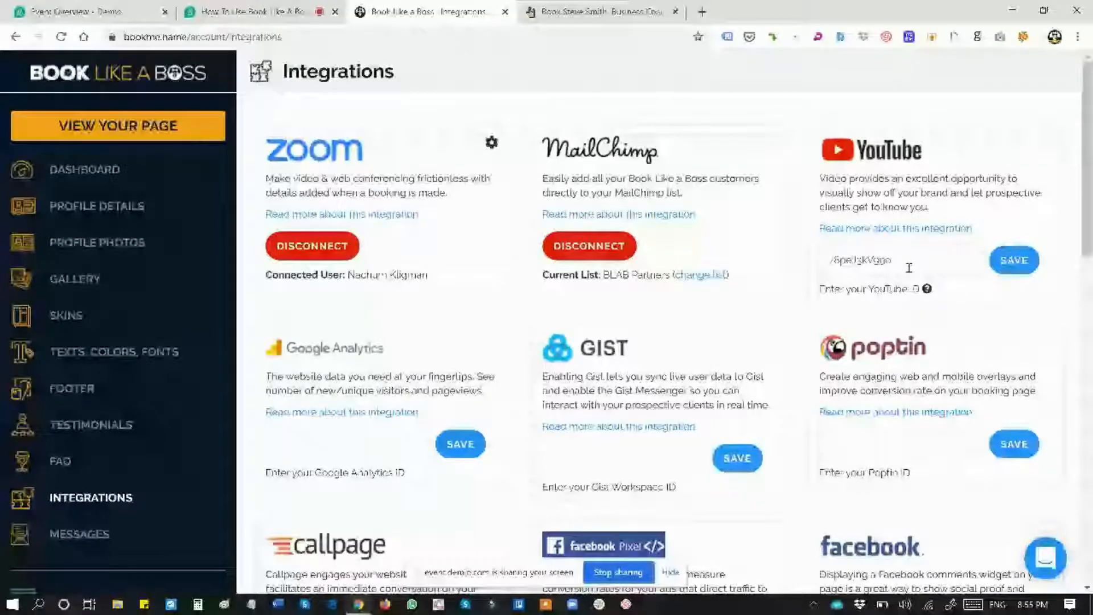
pyautogui.click(638, 13)
pyautogui.click(388, 450)
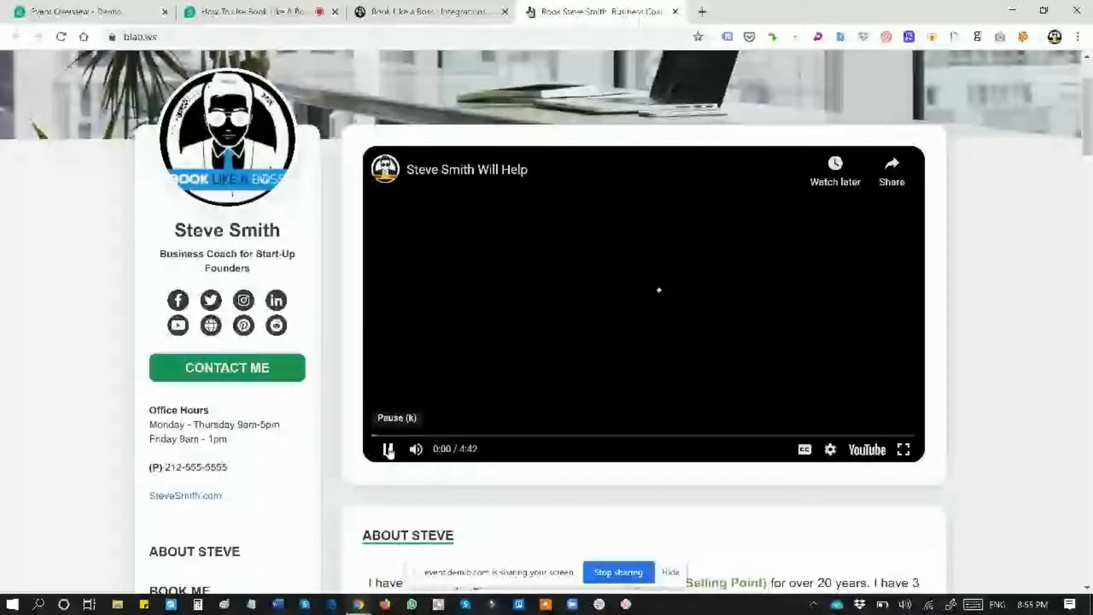
pyautogui.click(388, 451)
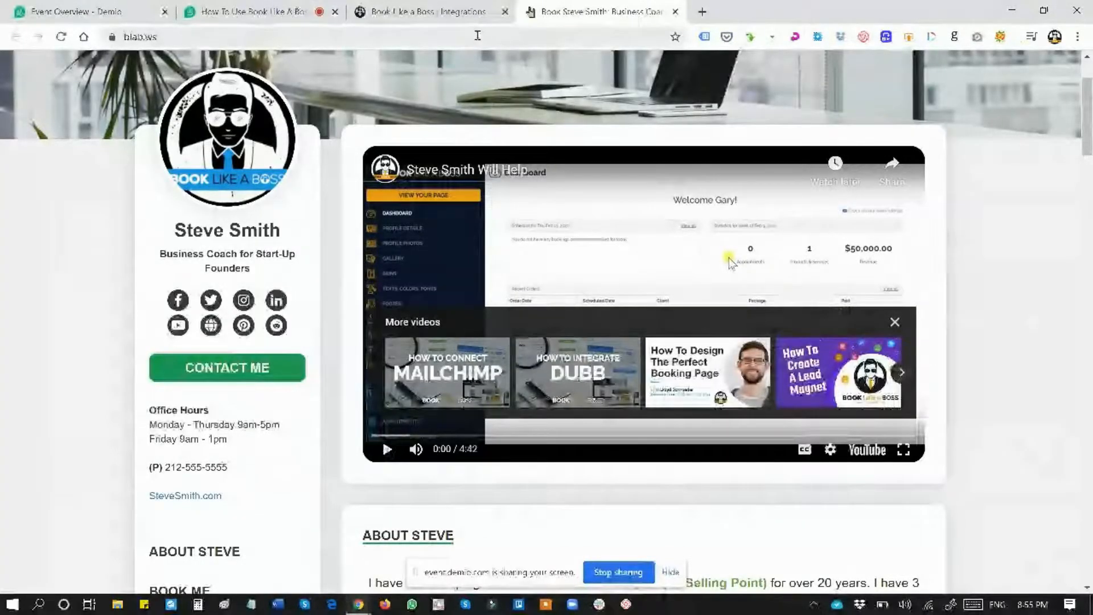
# - Review the YouTube, Gist, Poptin, Facebook Pixel and Facebook comments integrations, and look over the public page's booking and product sections
pyautogui.click(428, 12)
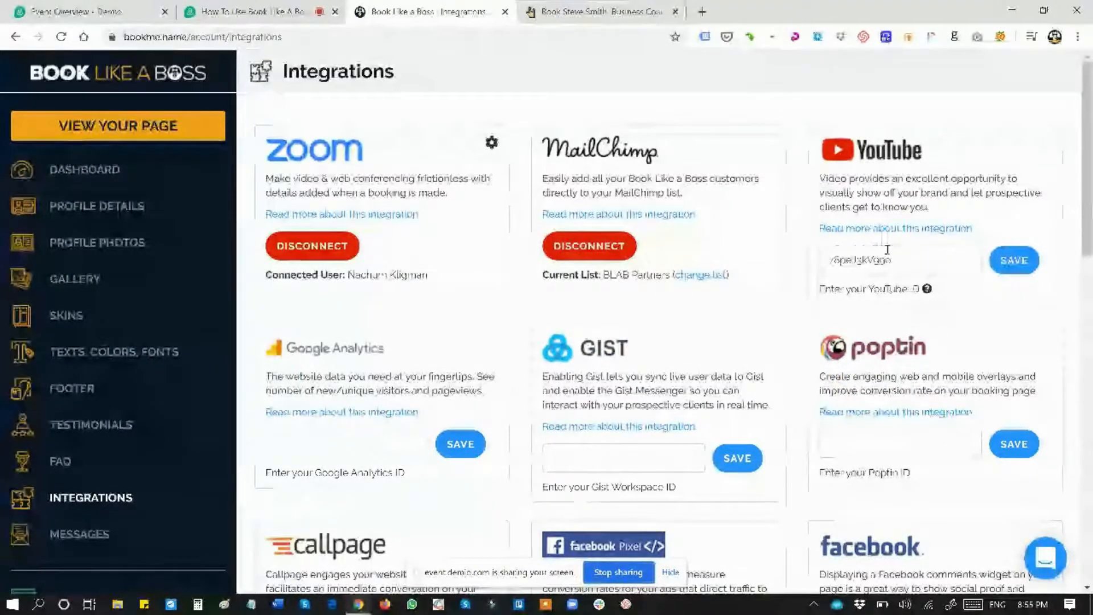
pyautogui.moveTo(929, 293)
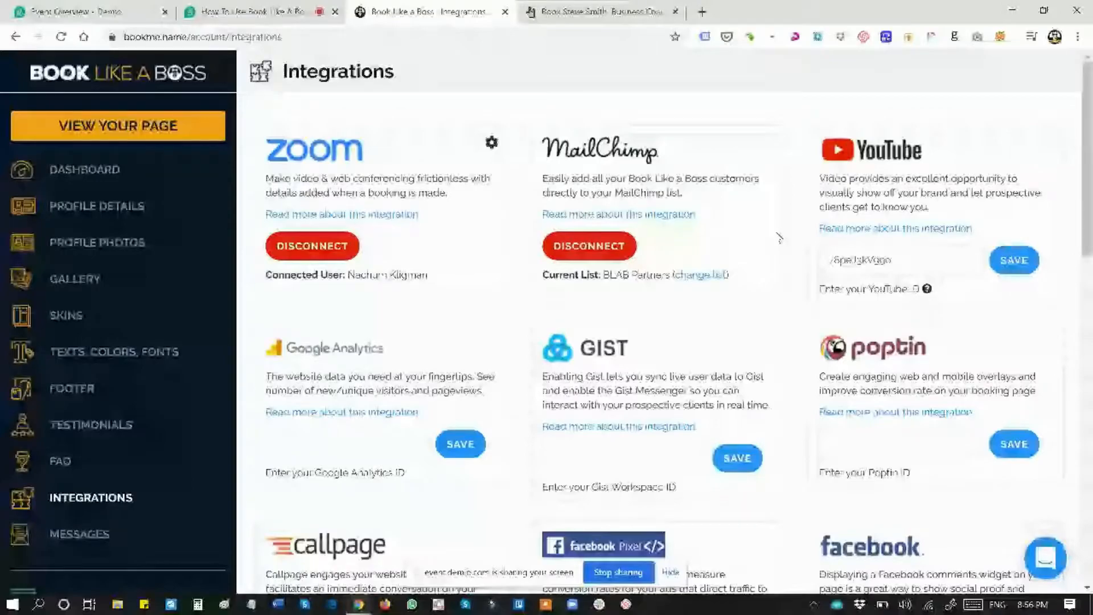
pyautogui.scroll(-3, 780, 238)
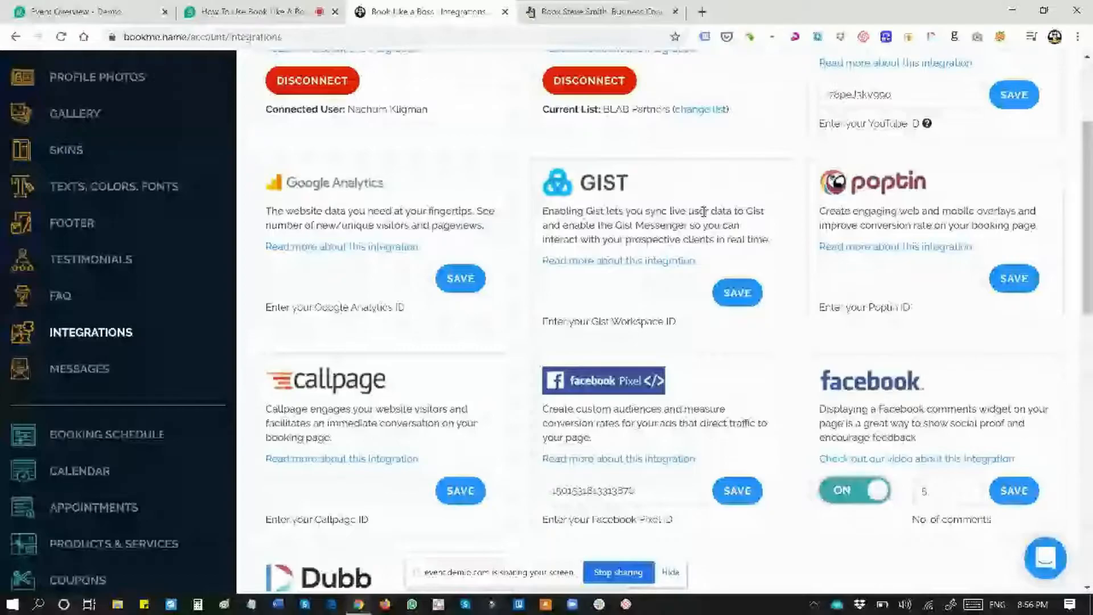
pyautogui.scroll(-2, 704, 212)
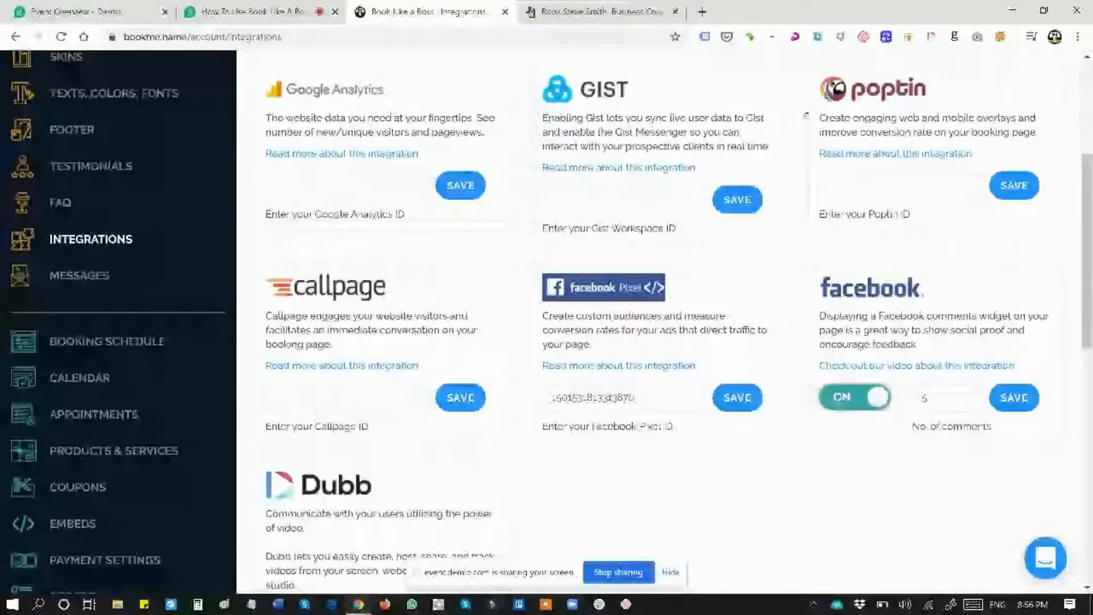
pyautogui.hotkey('ctrl', 'Tab')
pyautogui.scroll(-5, 615, 147)
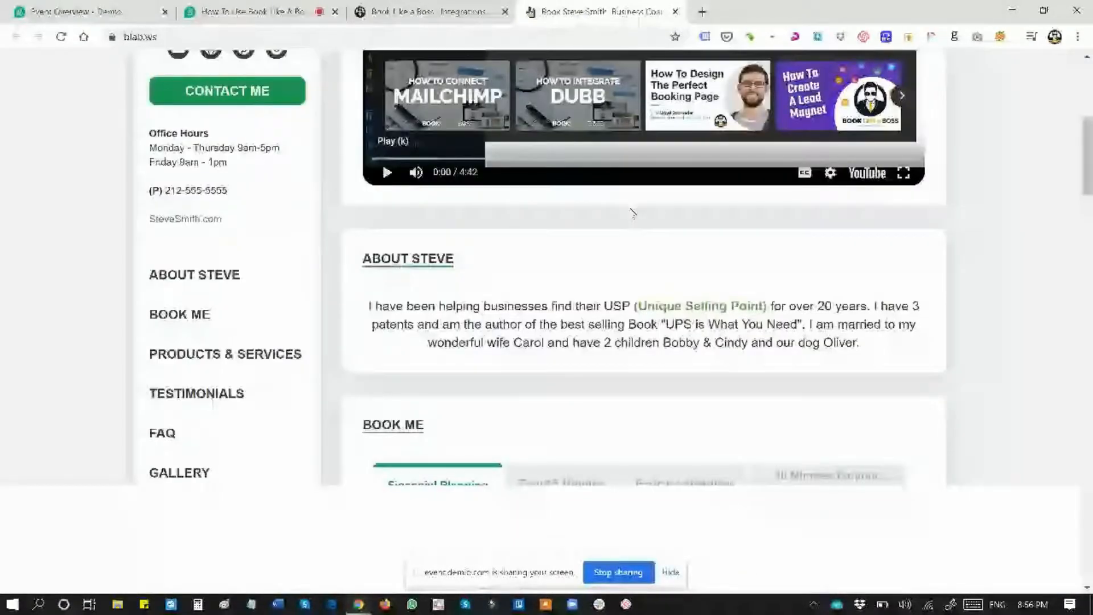
pyautogui.scroll(-8, 633, 213)
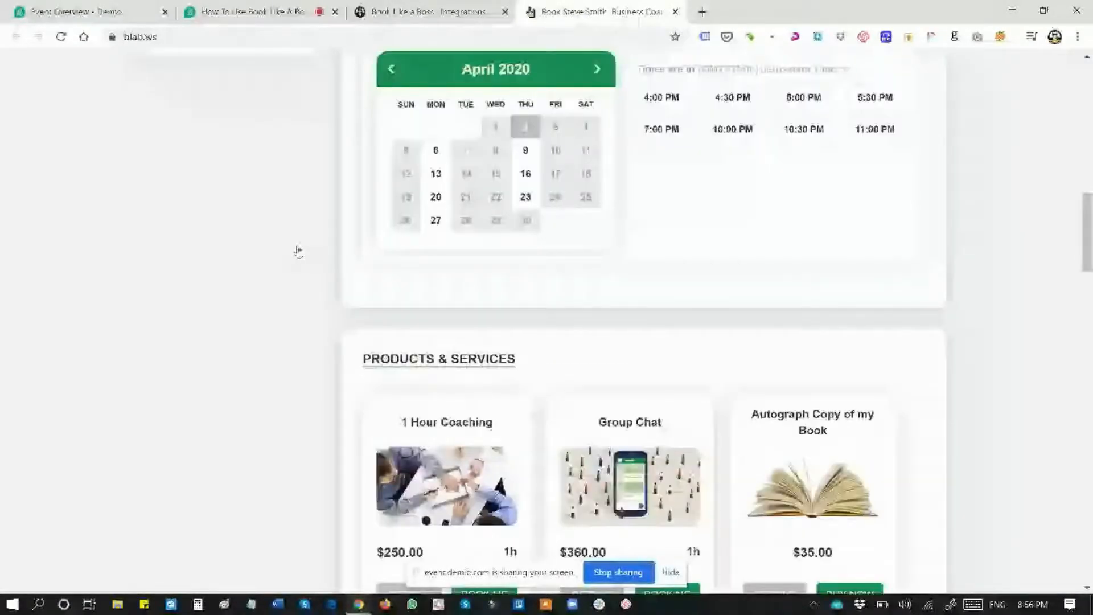
pyautogui.hotkey('ctrl', 'shift', 'Tab')
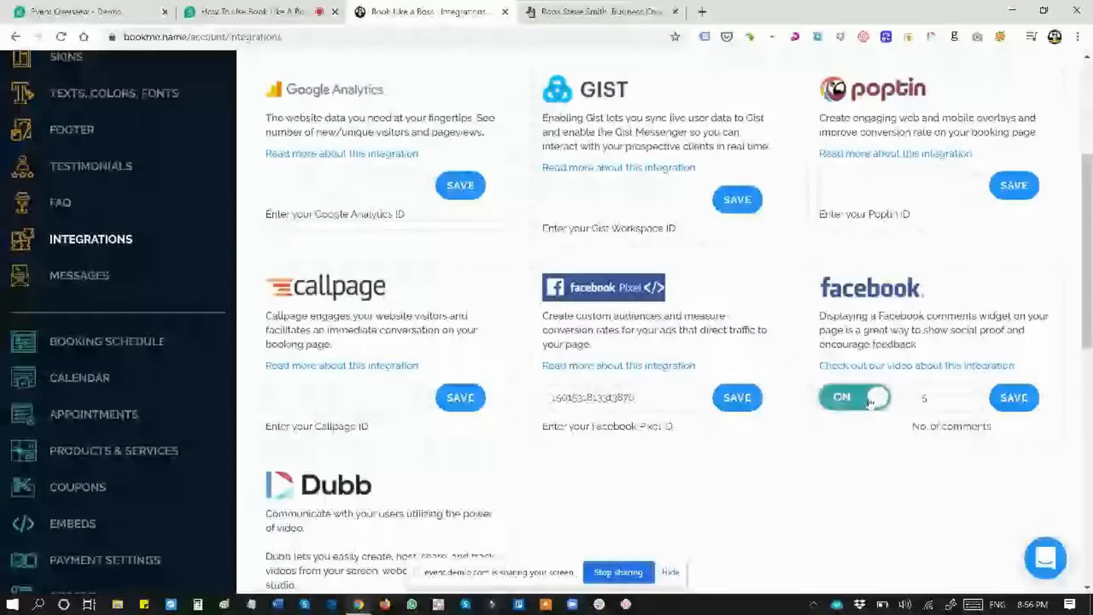
# - Save the Facebook comments integration switched on with 5 comments, and check the Comments section on the public page
pyautogui.click(1014, 397)
pyautogui.scroll(-2, 915, 356)
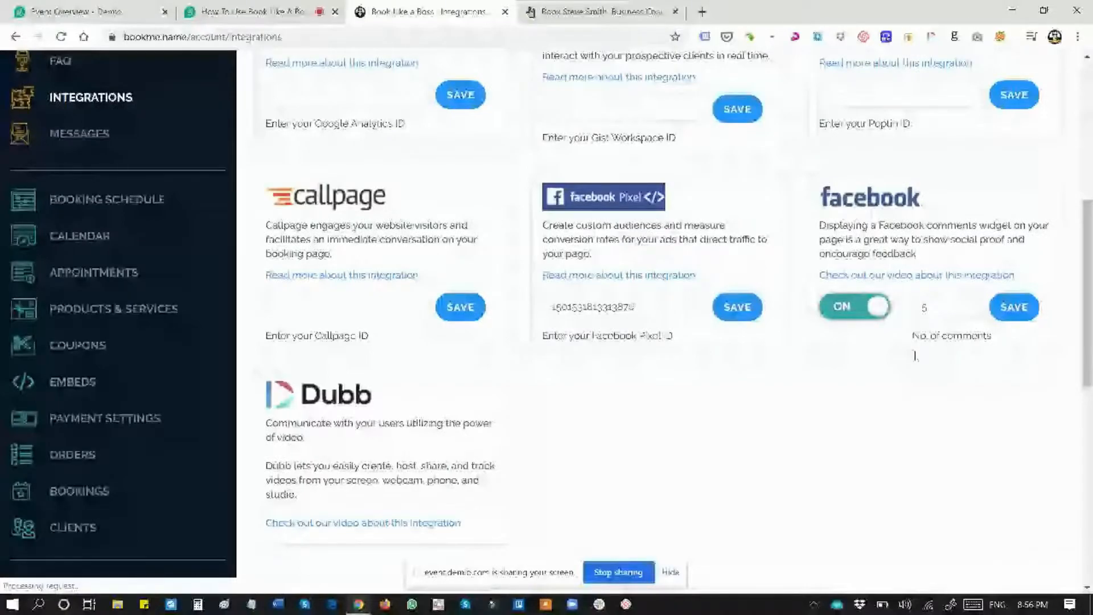
pyautogui.scroll(2, 915, 356)
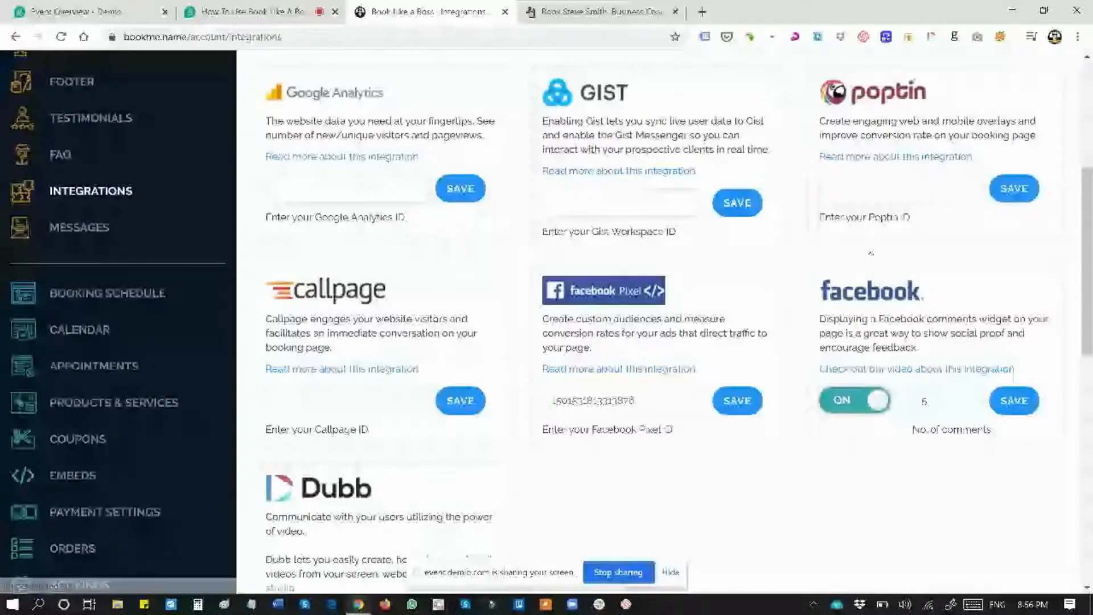
pyautogui.hotkey('ctrl', 'Tab')
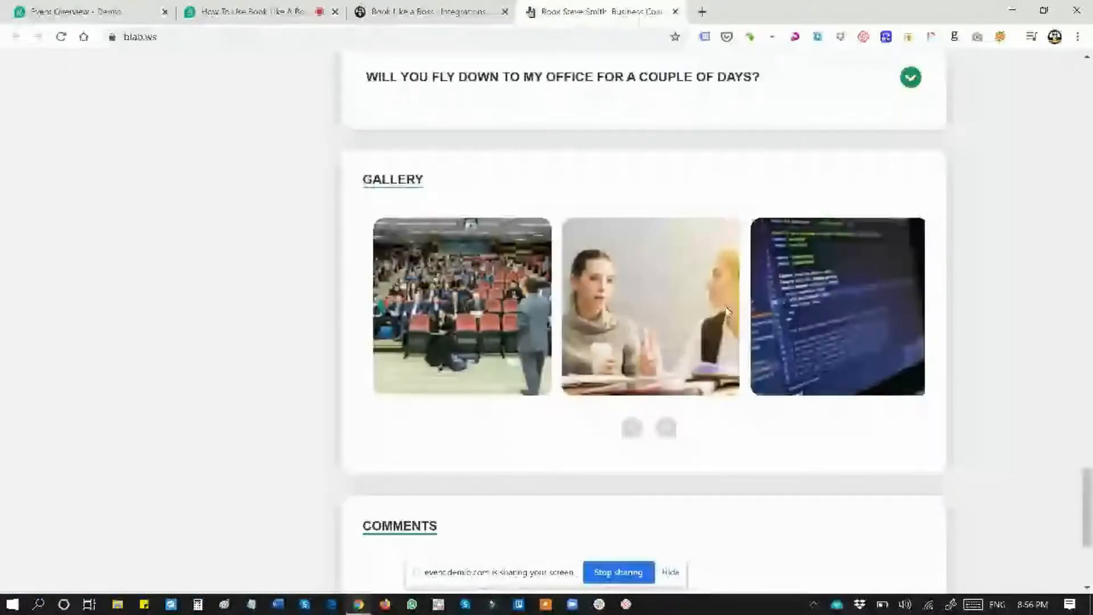
pyautogui.scroll(-4, 728, 310)
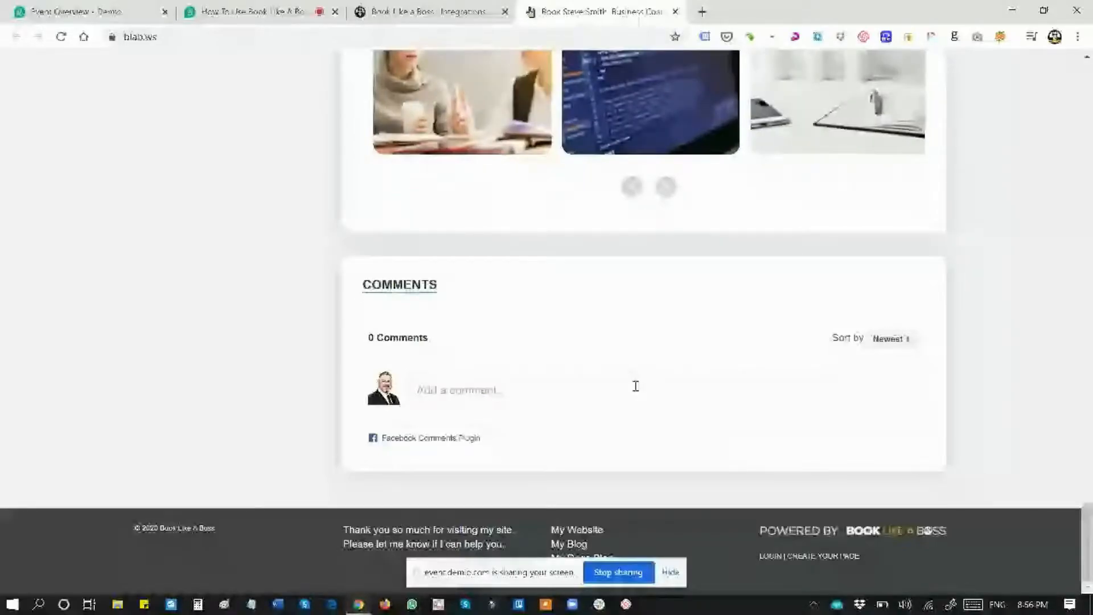
pyautogui.click(551, 382)
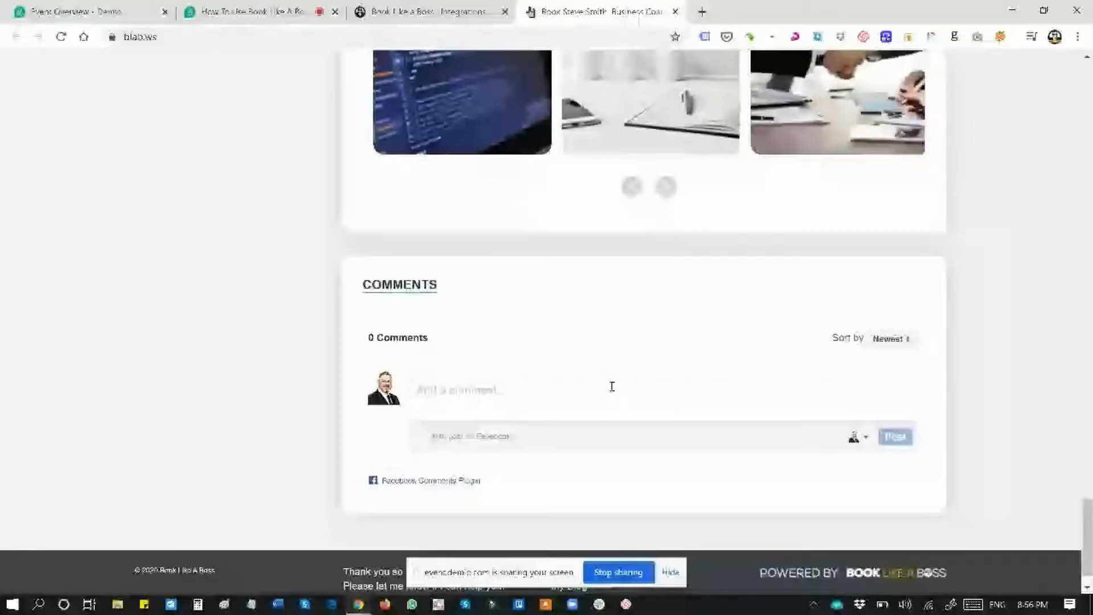
pyautogui.hotkey('ctrl', 'shift', 'Tab')
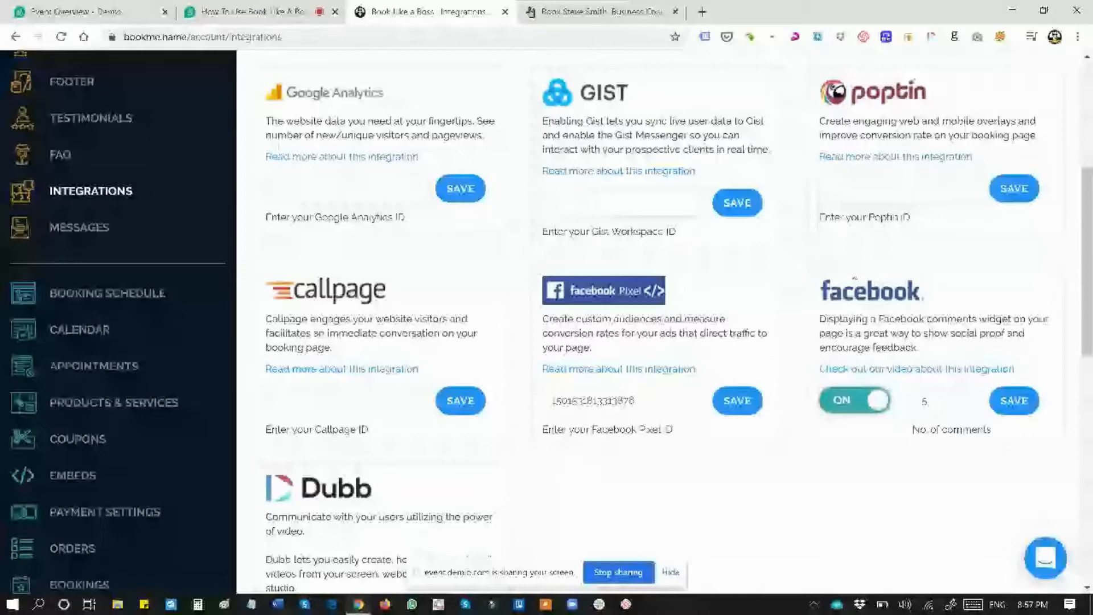
# - Examine the number-of-comments option for Facebook and look over the Dubb, Facebook Pixel, Zoom and MailChimp integrations
pyautogui.click(942, 409)
pyautogui.scroll(-2, 435, 408)
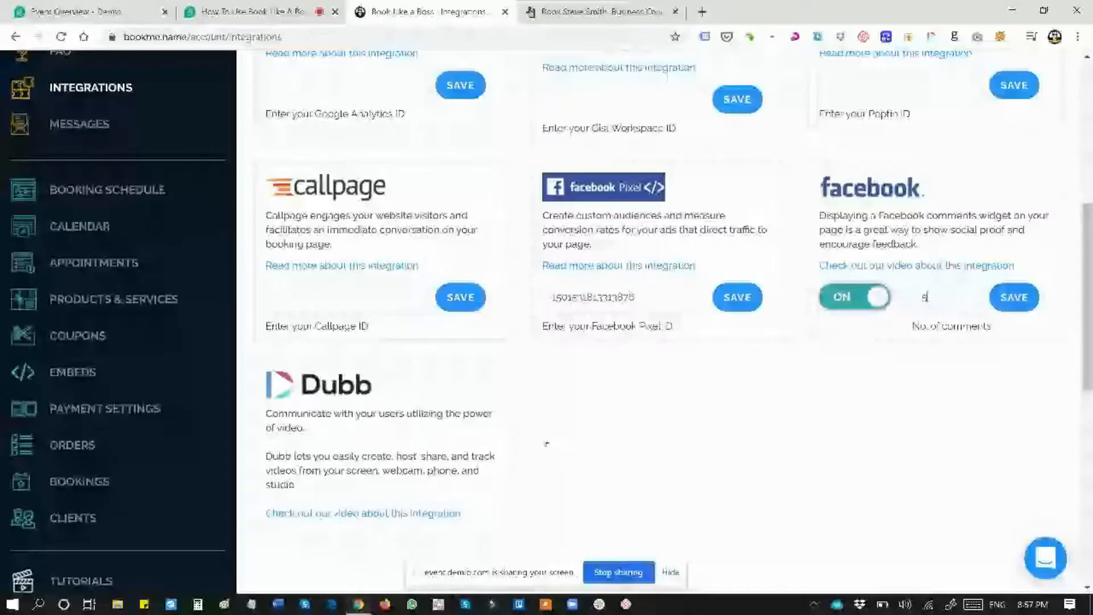
pyautogui.scroll(1, 547, 443)
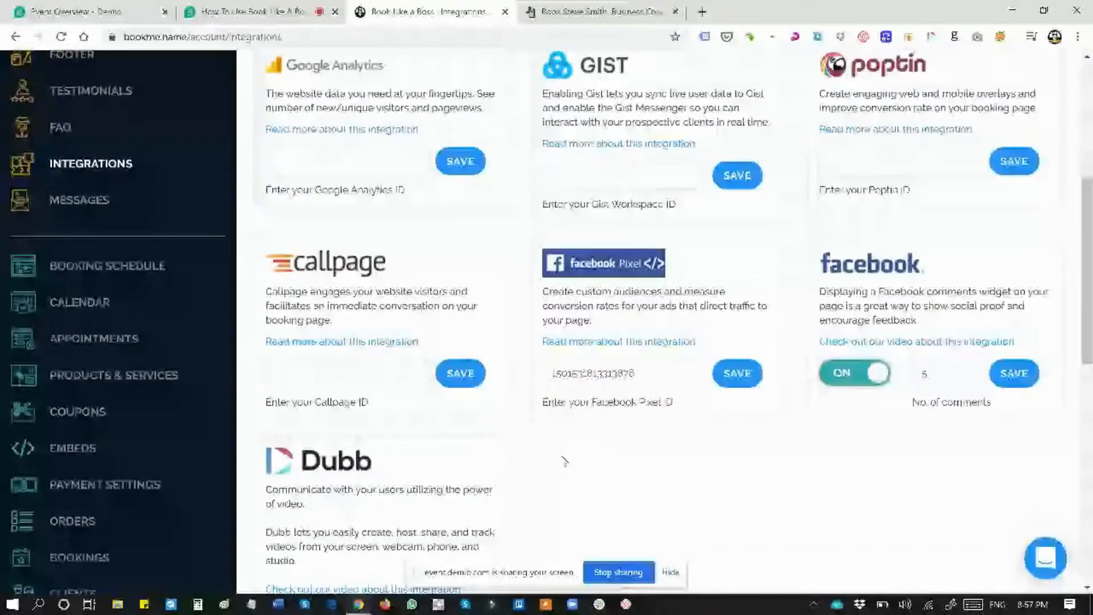
pyautogui.scroll(3, 565, 461)
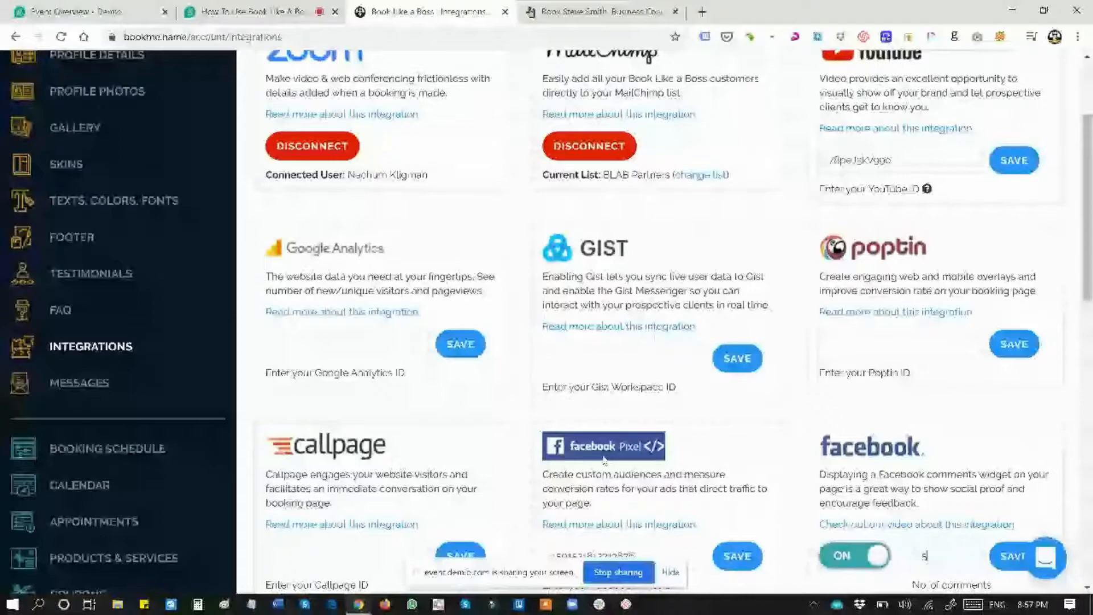
pyautogui.scroll(-2, 605, 460)
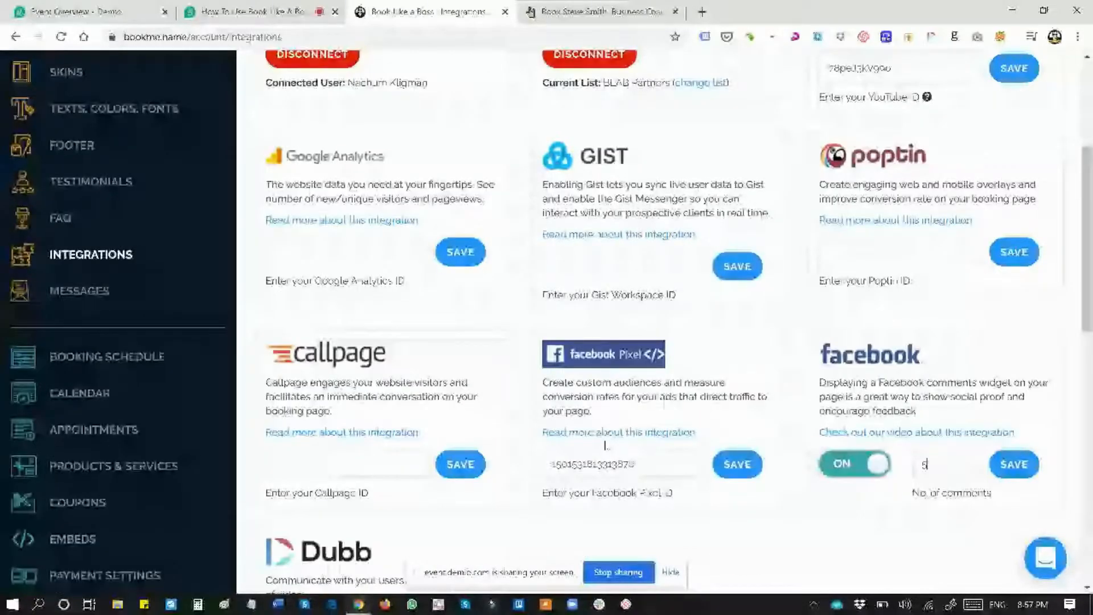
pyautogui.scroll(3, 605, 446)
pyautogui.scroll(1, 606, 442)
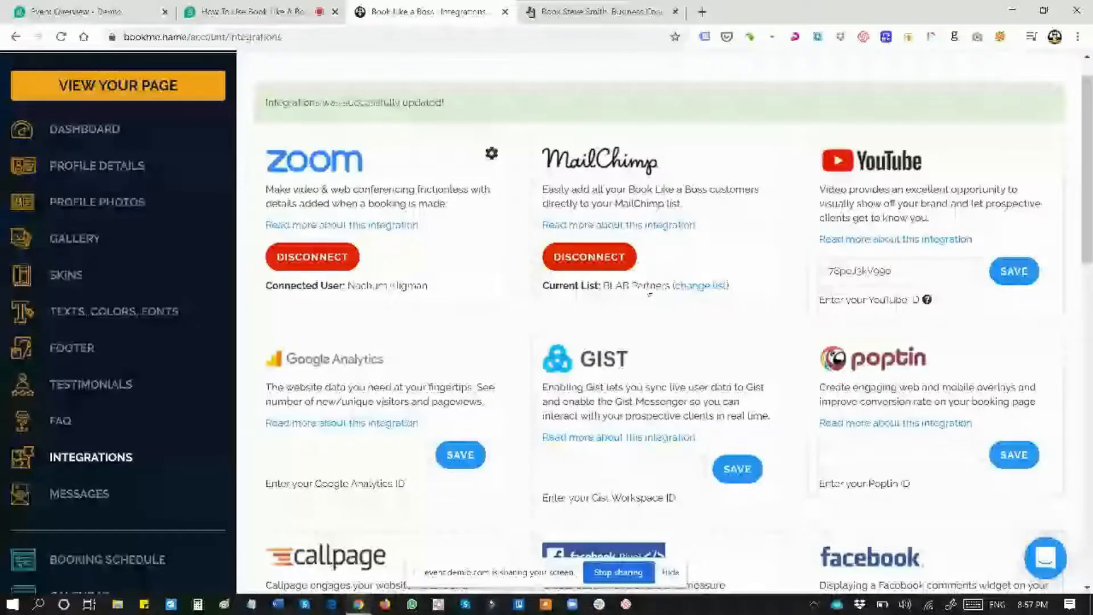
pyautogui.scroll(1, 216, 258)
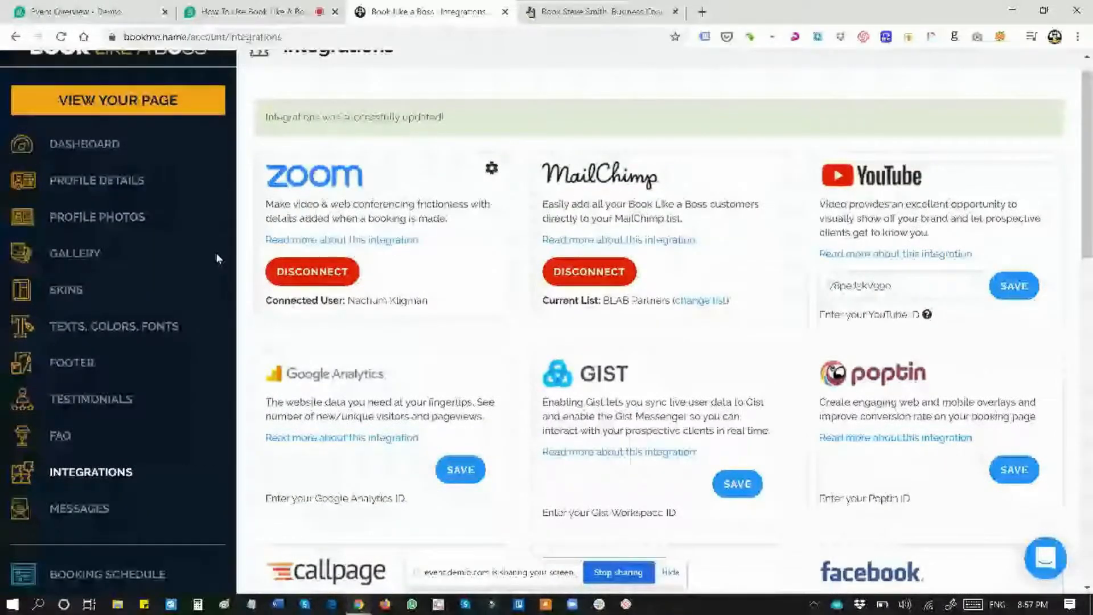
# - Look over the popular Zaps offered for connecting Book Like A Boss to other apps through Zapier
pyautogui.scroll(-2, 216, 258)
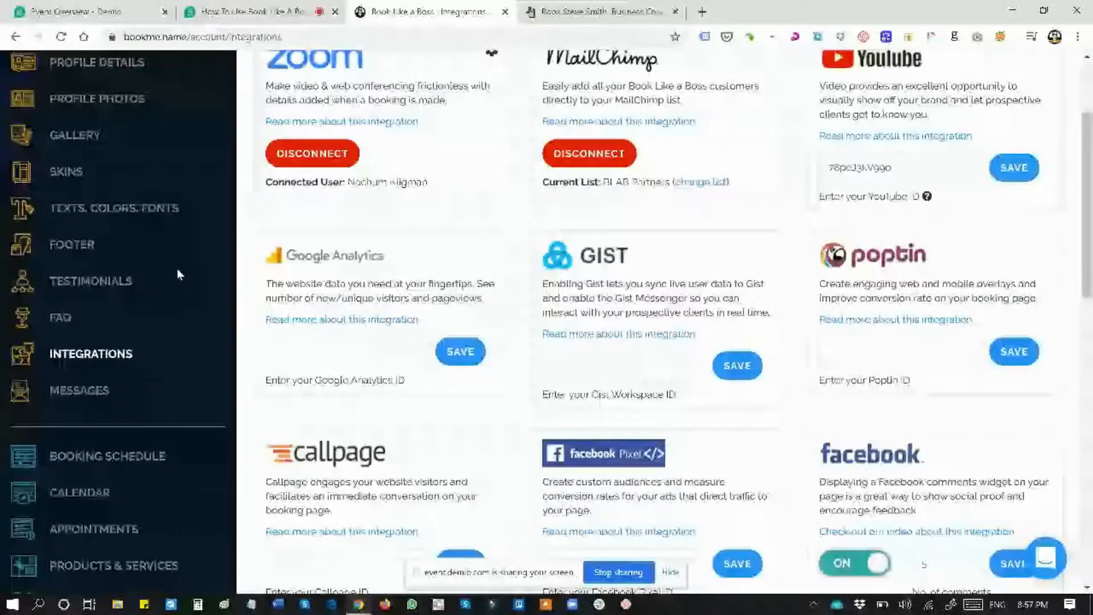
pyautogui.scroll(-5, 177, 274)
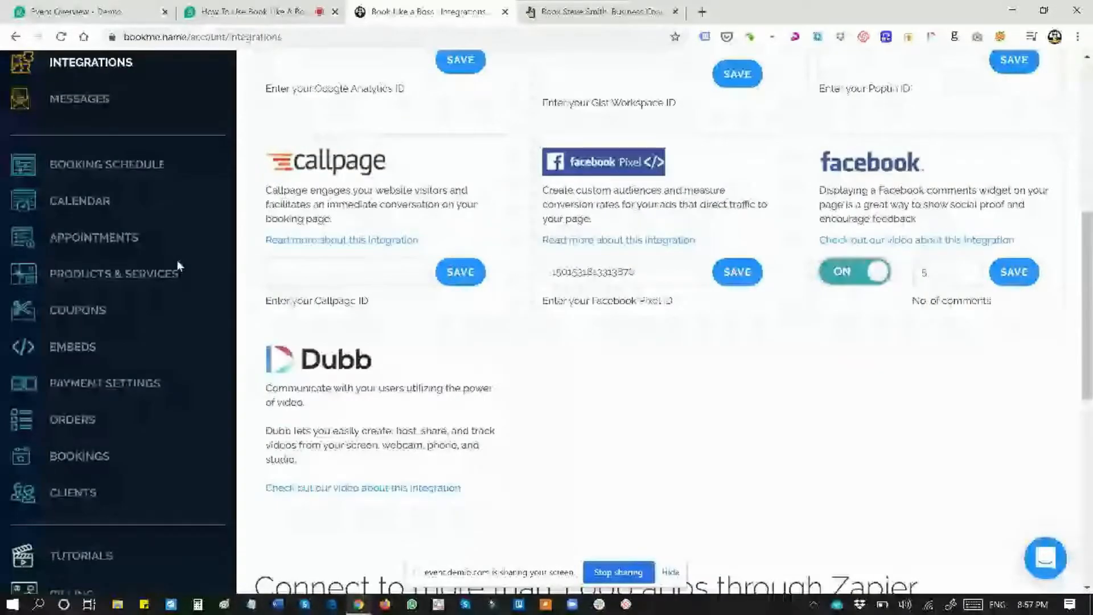
pyautogui.scroll(-5, 178, 262)
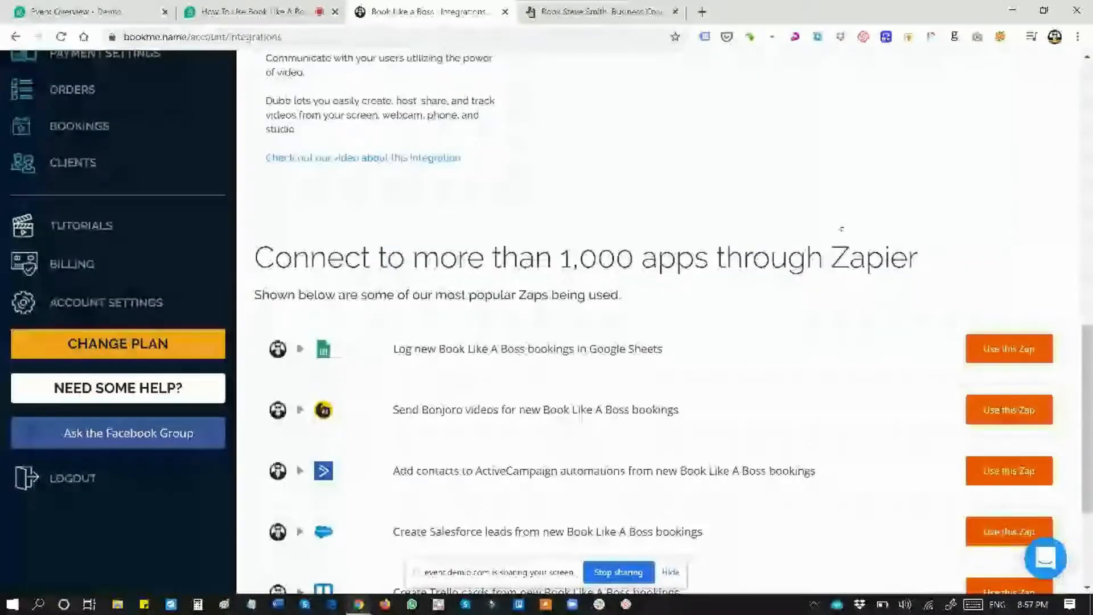
pyautogui.scroll(-2, 661, 319)
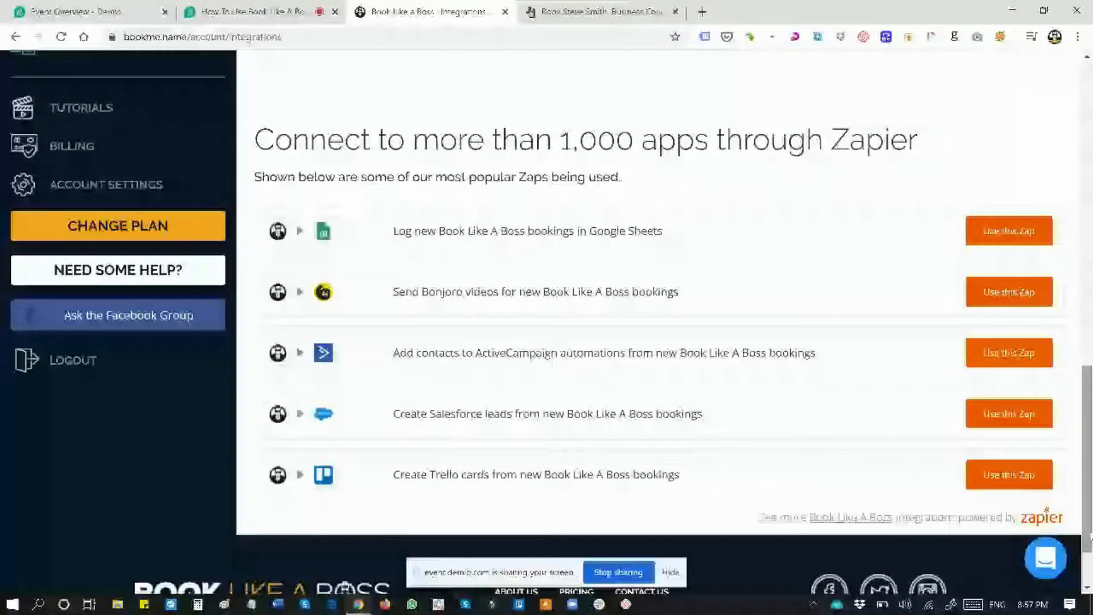
pyautogui.moveTo(1089, 537); pyautogui.dragTo(1089, 561)
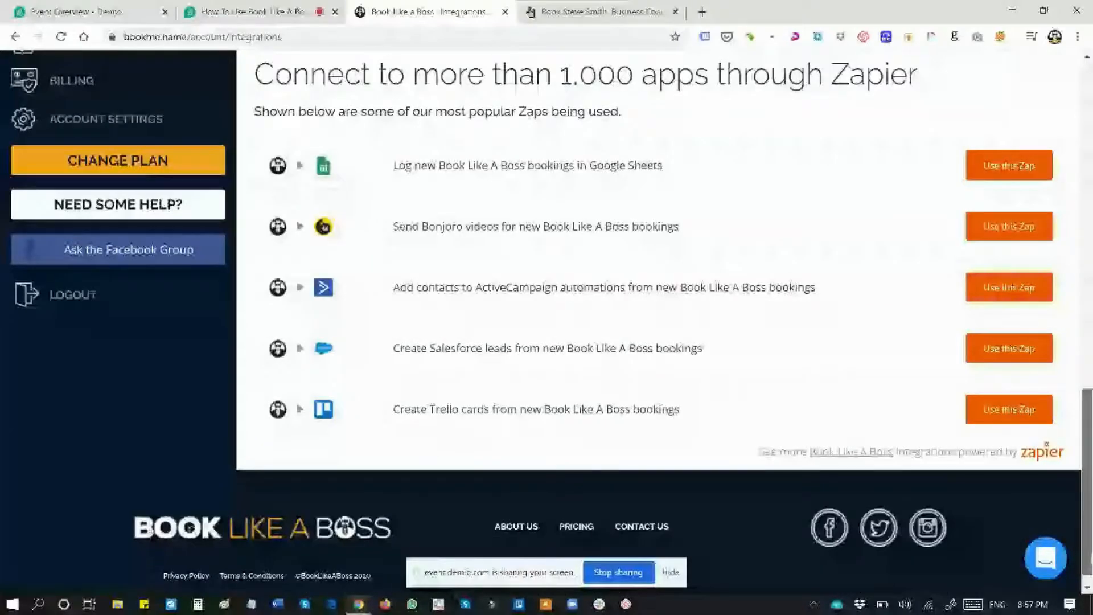
pyautogui.moveTo(1089, 561); pyautogui.dragTo(1090, 532)
# - Open the Messages settings and send the reply "Thank you!" in the "Hey, awesome page!" conversation
pyautogui.scroll(10, 91, 219)
pyautogui.click(91, 221)
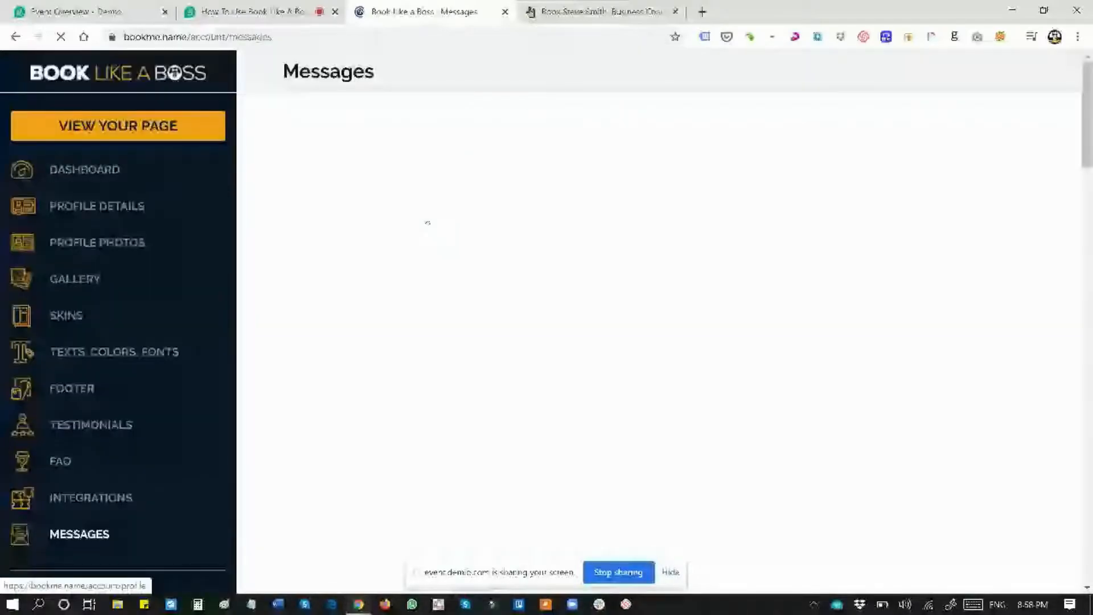
pyautogui.click(385, 361)
pyautogui.write('Thank y')
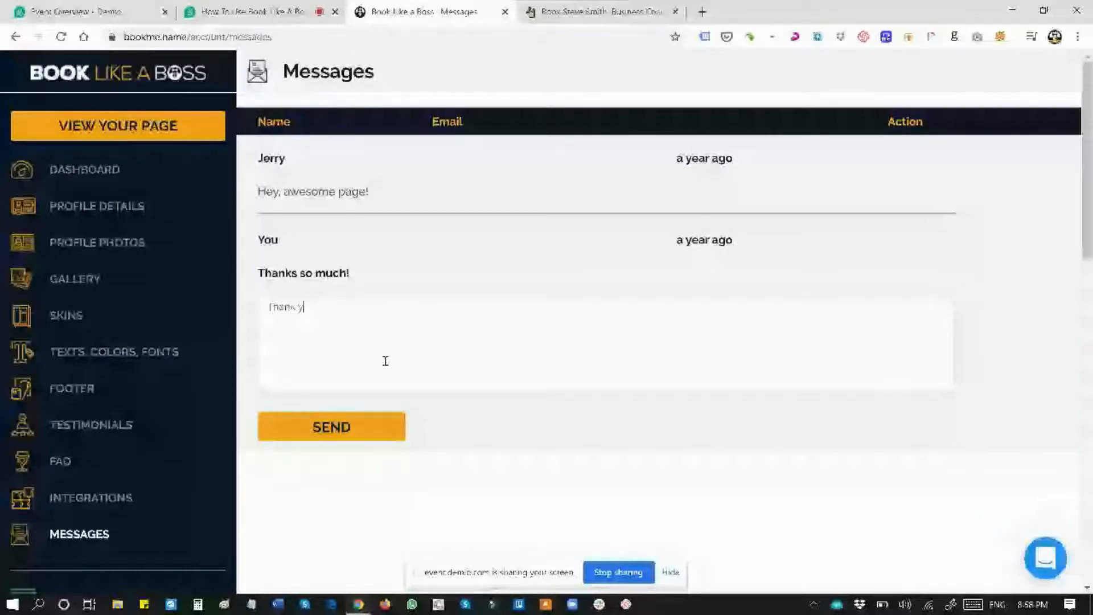
pyautogui.write('ou!')
pyautogui.press('Return')
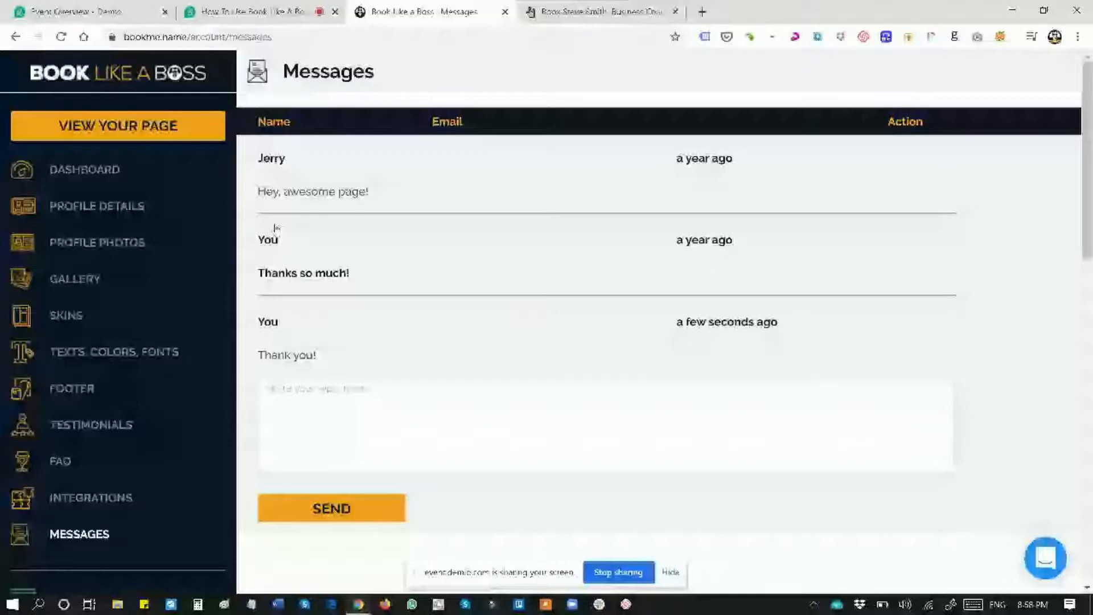
# - Open the Booking Schedule settings and review the global weekly availability hours for each day
pyautogui.scroll(-3, 240, 296)
pyautogui.click(195, 368)
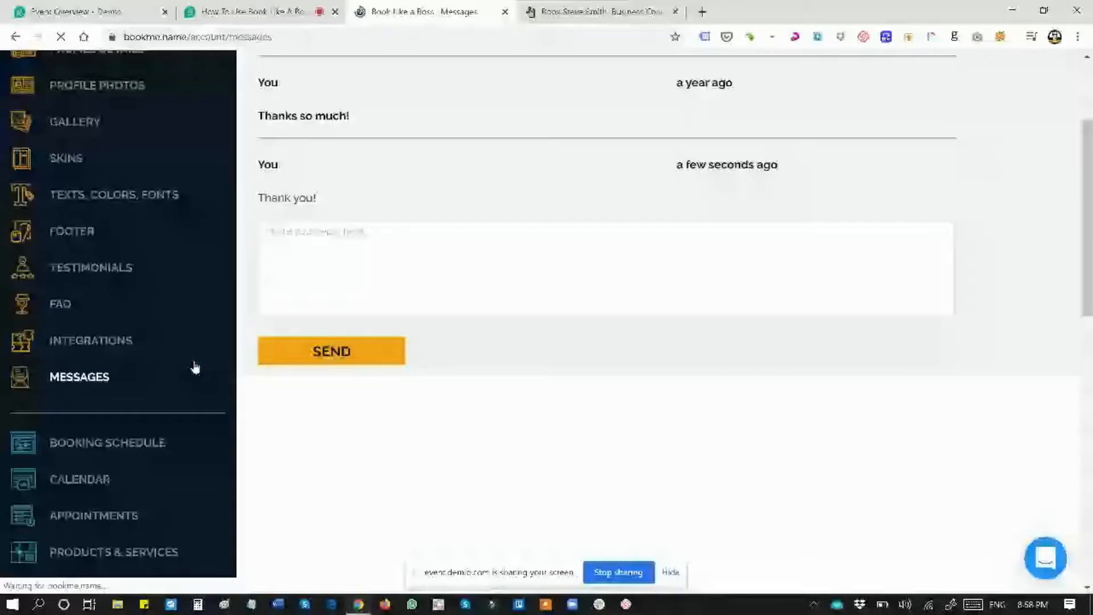
pyautogui.scroll(-4, 314, 350)
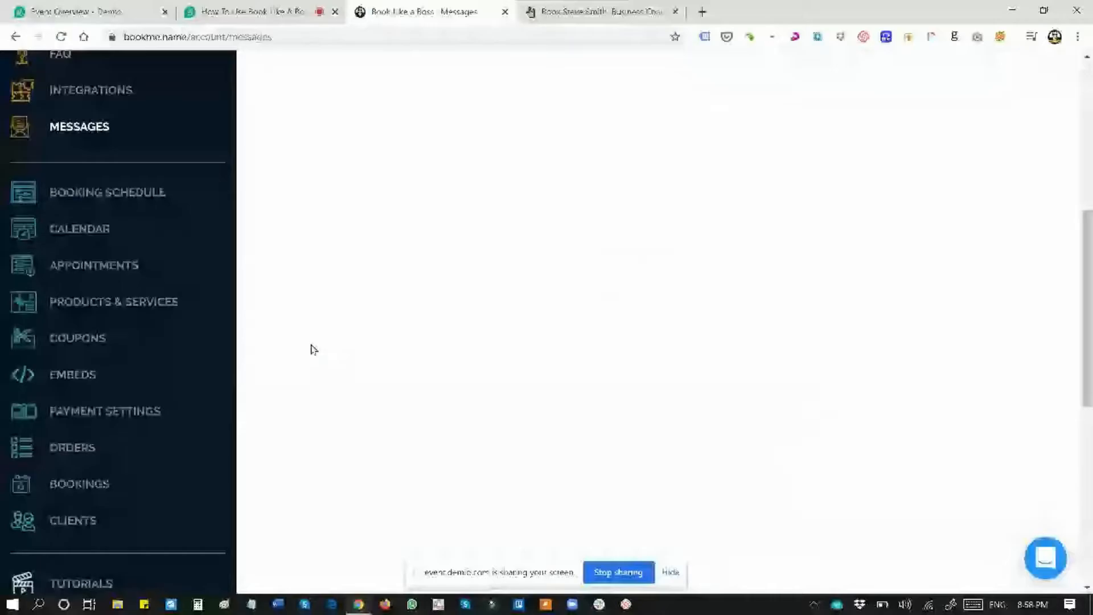
pyautogui.click(206, 192)
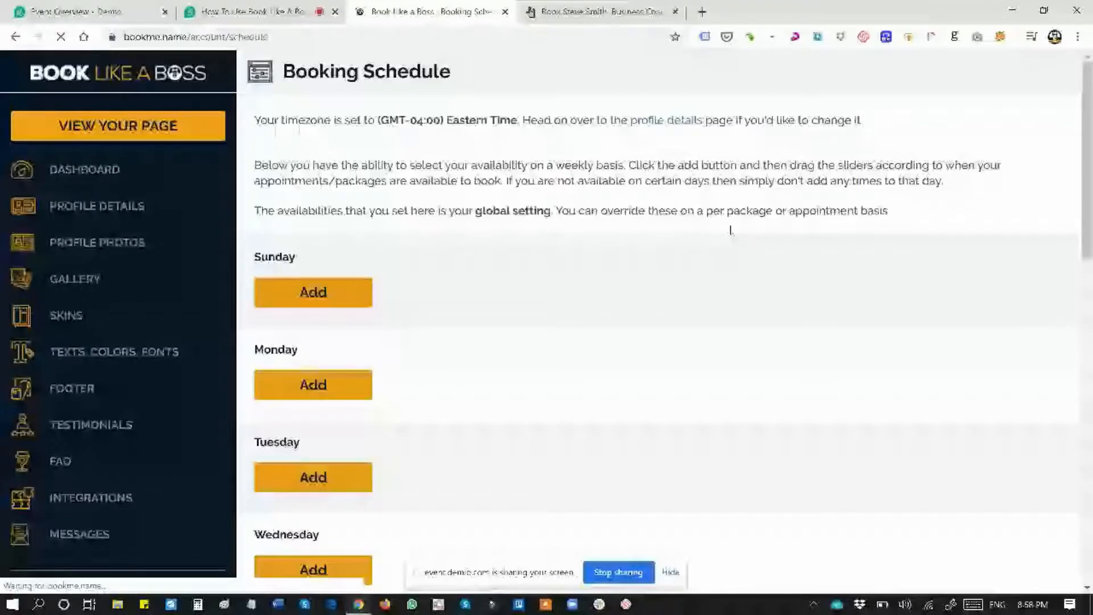
pyautogui.moveTo(1089, 179); pyautogui.dragTo(1089, 236)
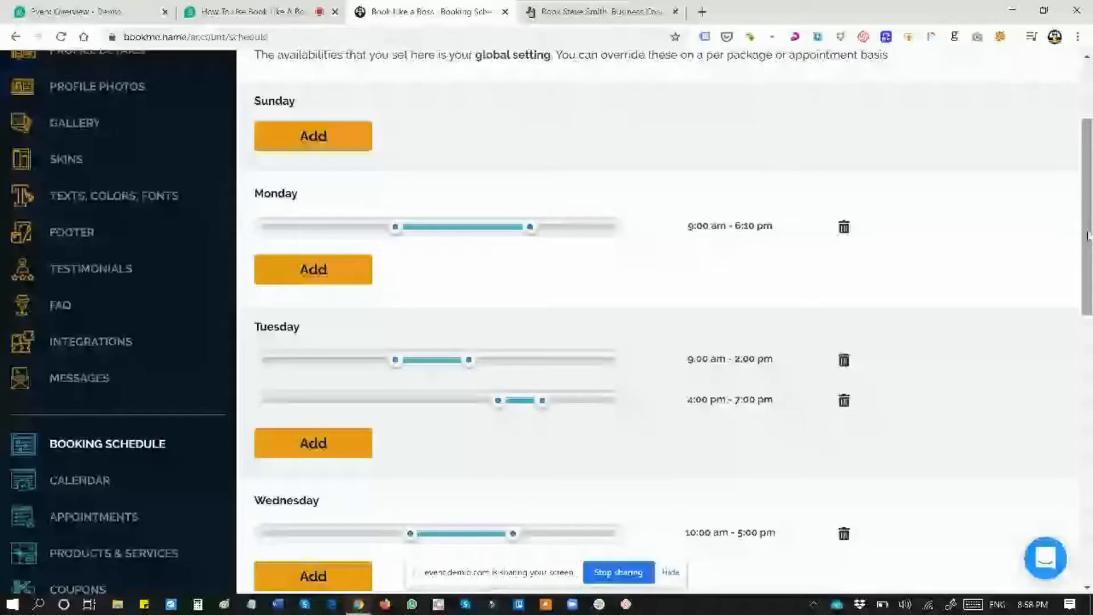
pyautogui.moveTo(1088, 236); pyautogui.dragTo(1085, 210)
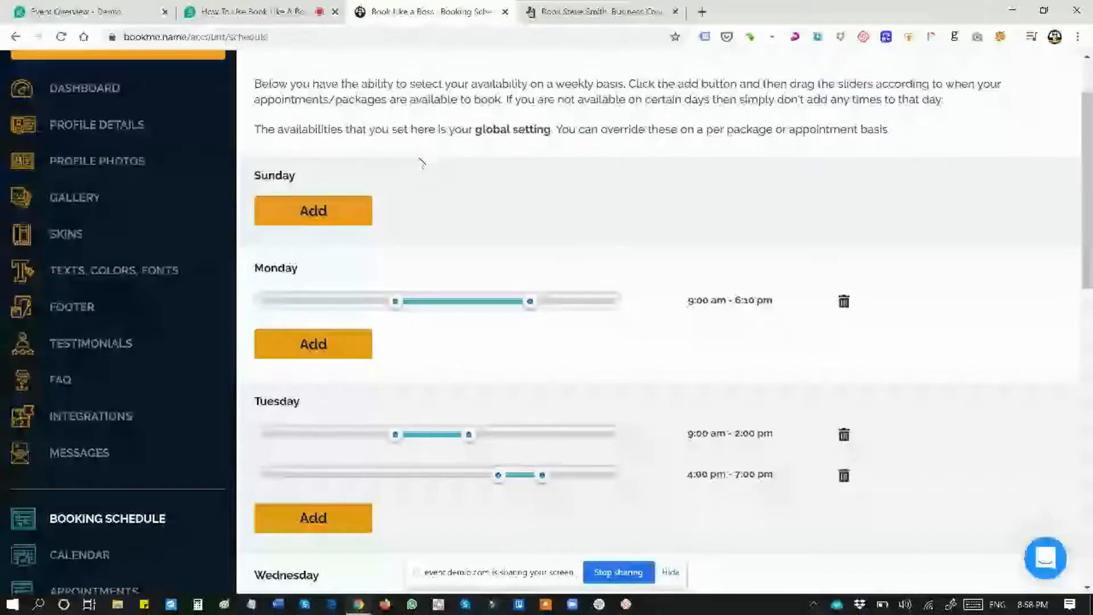
# - Add two Sunday availability slots to the booking schedule, 9:00 am - 2:00 pm and 8:30 pm - 9:30 pm
pyautogui.click(341, 210)
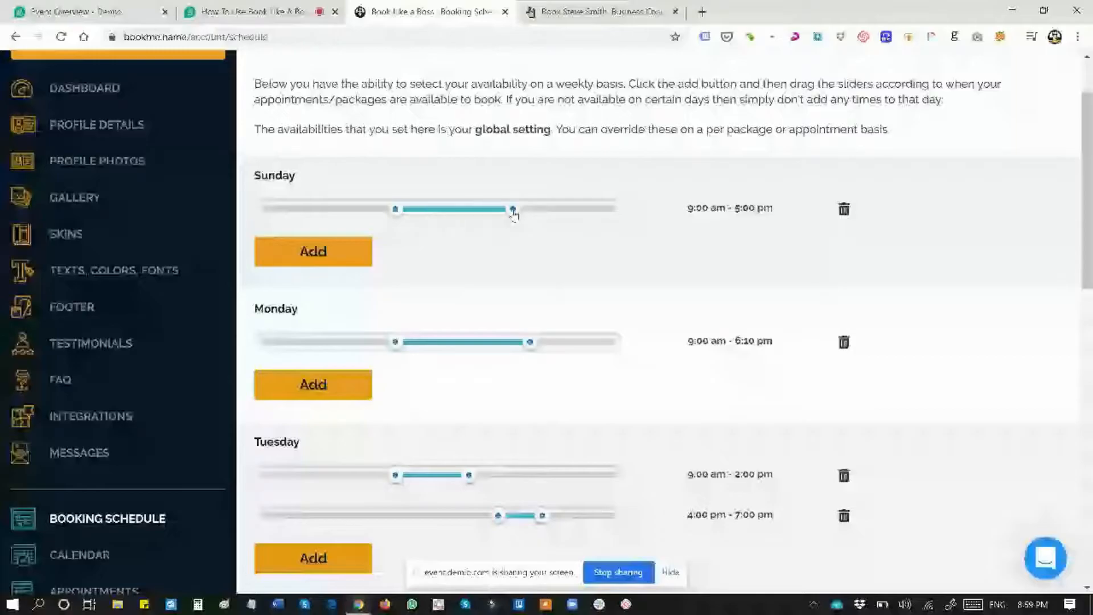
pyautogui.moveTo(513, 210); pyautogui.dragTo(468, 210)
pyautogui.click(341, 252)
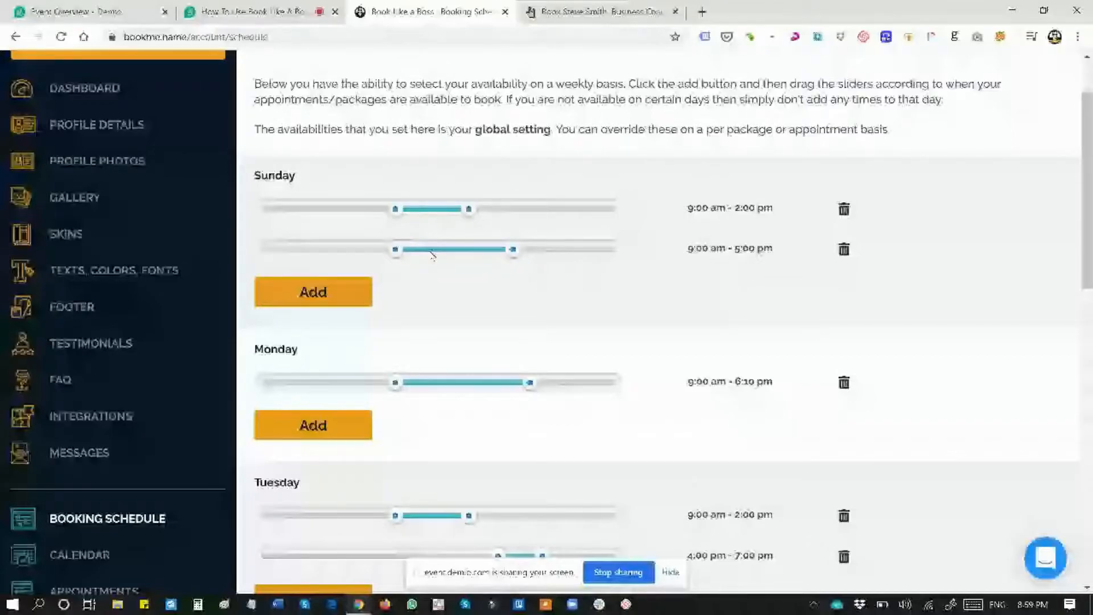
pyautogui.moveTo(516, 251); pyautogui.dragTo(571, 253)
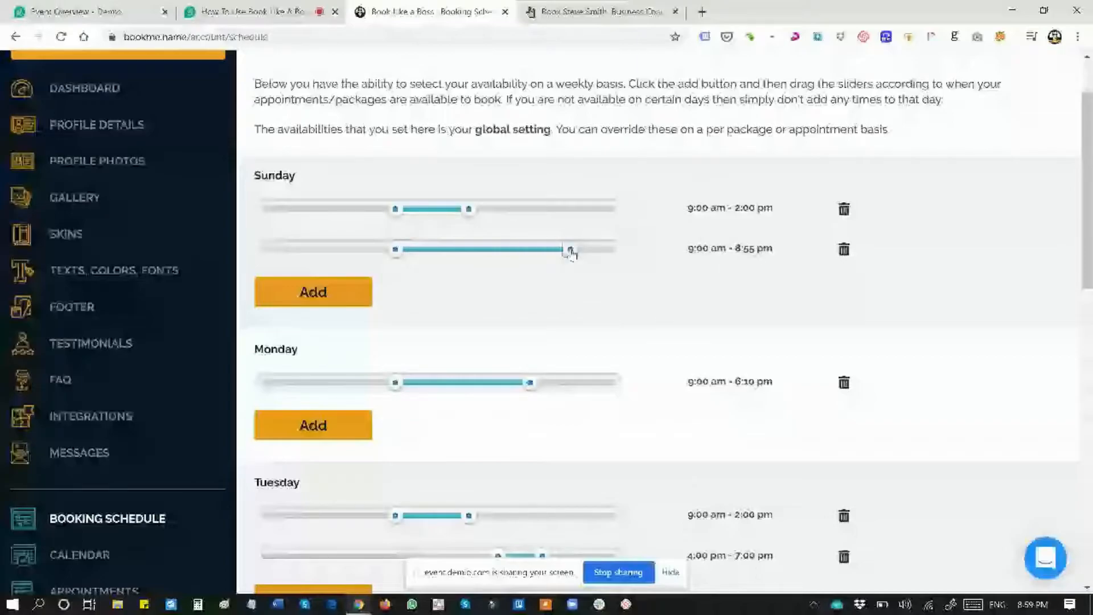
pyautogui.moveTo(571, 253); pyautogui.dragTo(579, 252)
pyautogui.moveTo(396, 250); pyautogui.dragTo(522, 252)
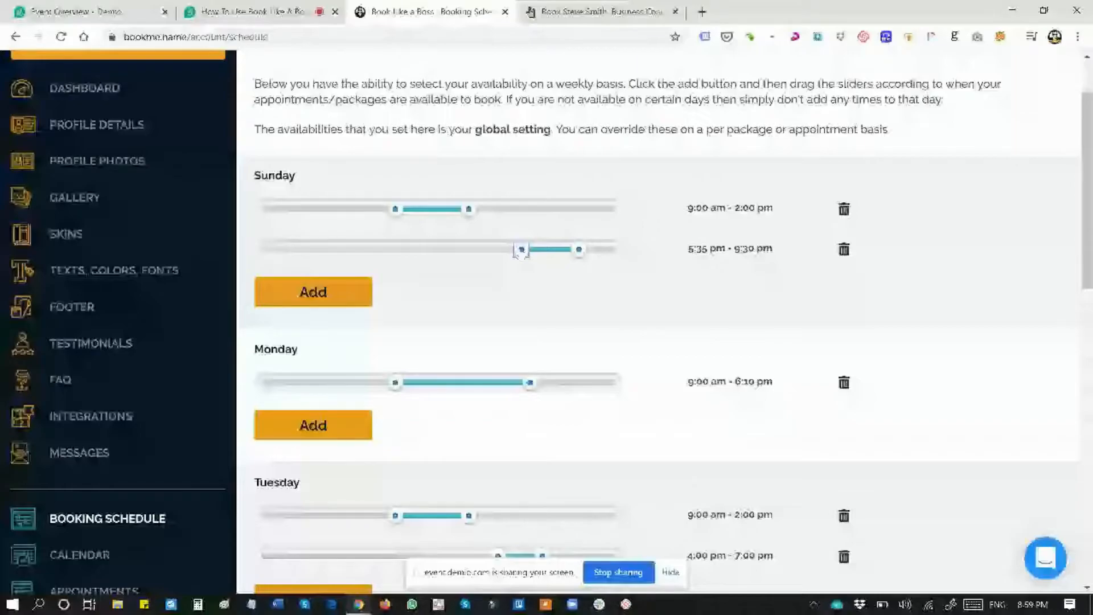
pyautogui.moveTo(521, 251); pyautogui.dragTo(564, 250)
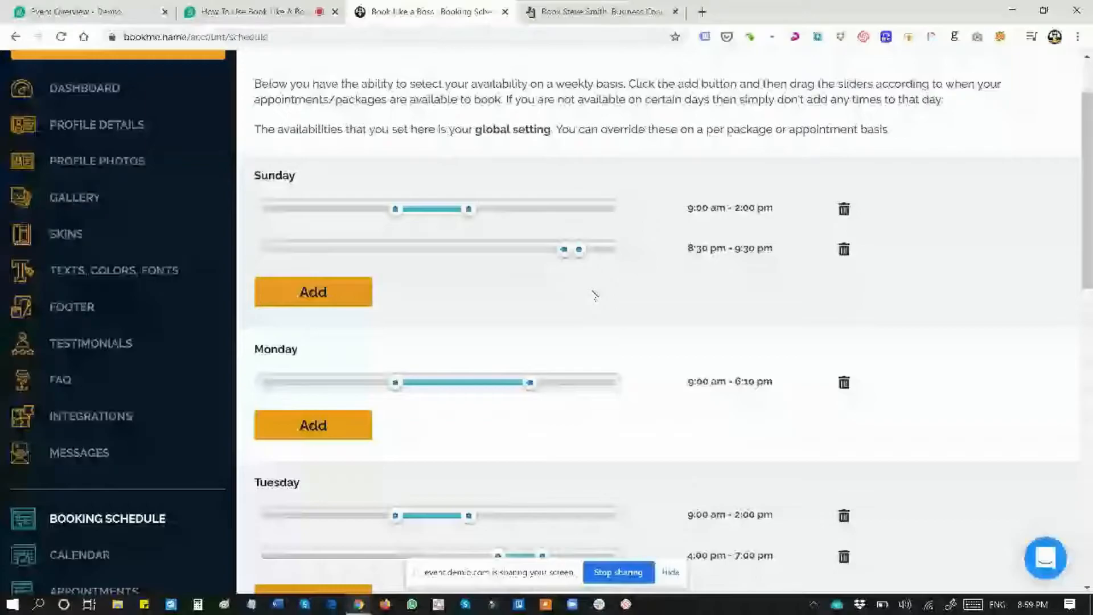
# - Review the availability hours for the remaining weekdays and open the Calendar settings
pyautogui.scroll(-15, 595, 295)
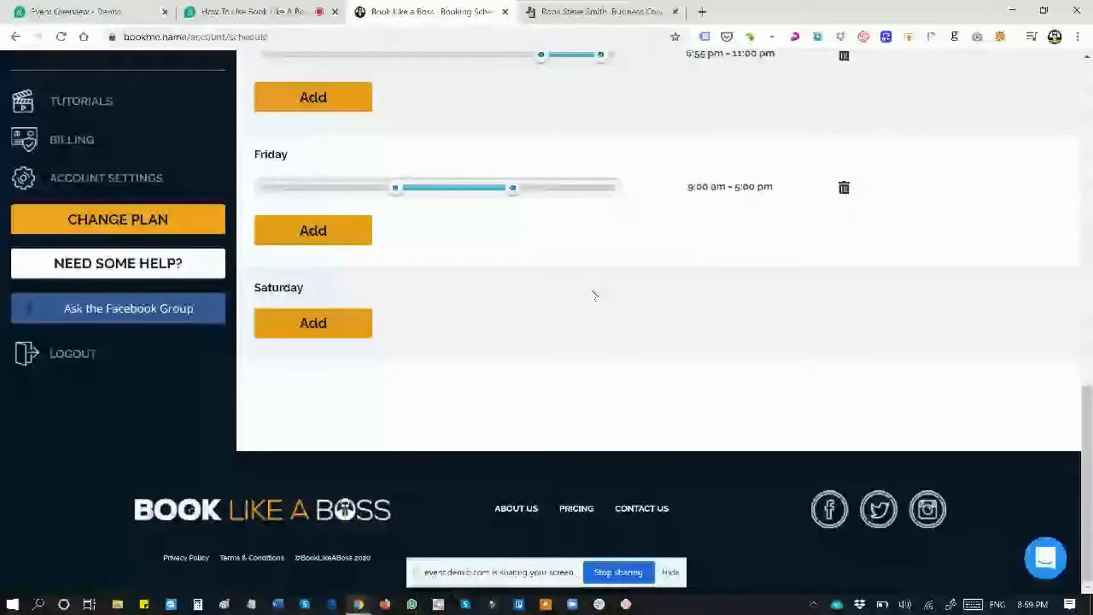
pyautogui.scroll(5, 595, 296)
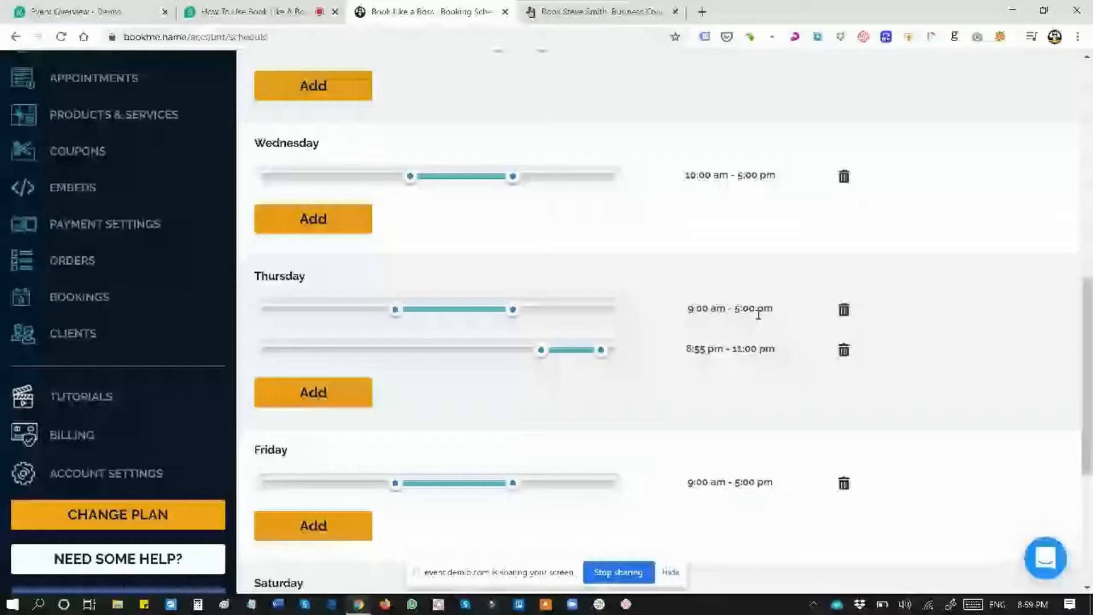
pyautogui.scroll(10, 759, 315)
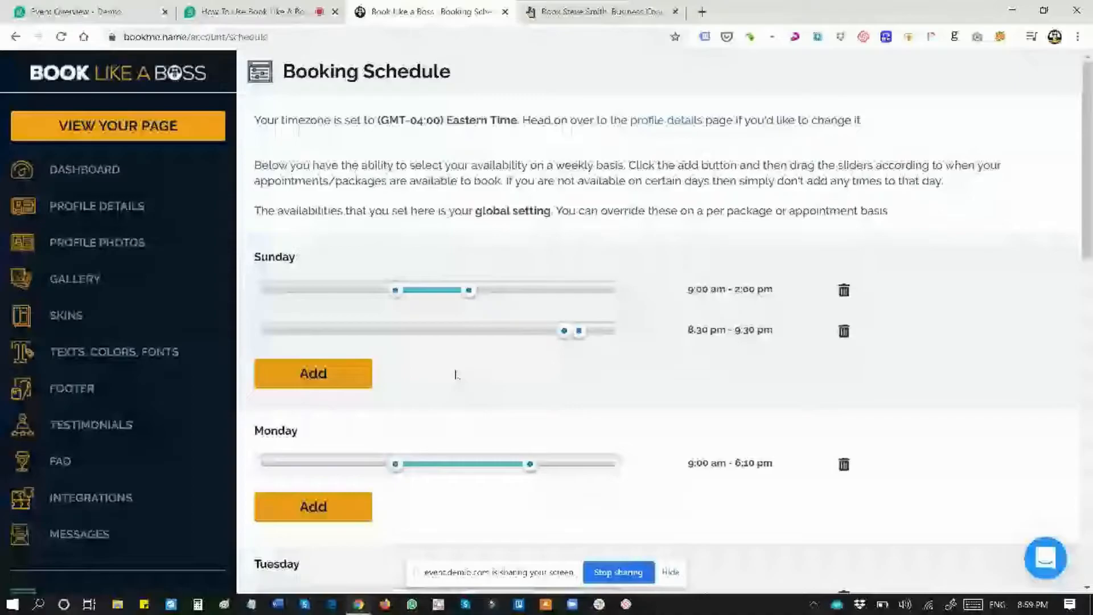
pyautogui.scroll(-3, 456, 374)
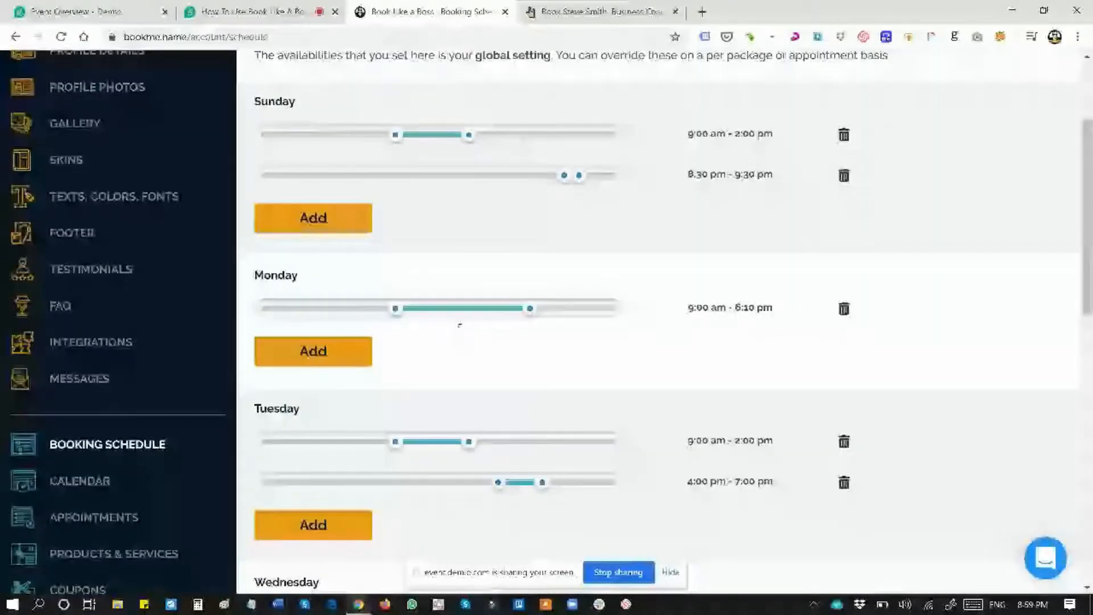
pyautogui.scroll(-5, 459, 325)
pyautogui.click(108, 212)
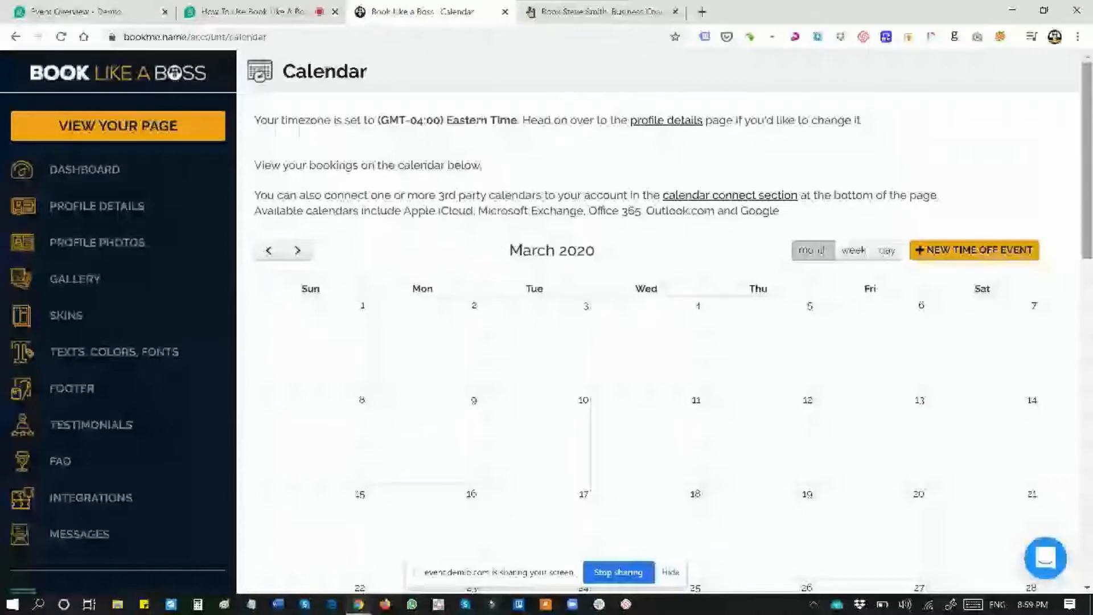
# - Open the page for adding a calendar account, look over the supported calendar providers, and return to the Calendar settings
pyautogui.scroll(-1, 881, 308)
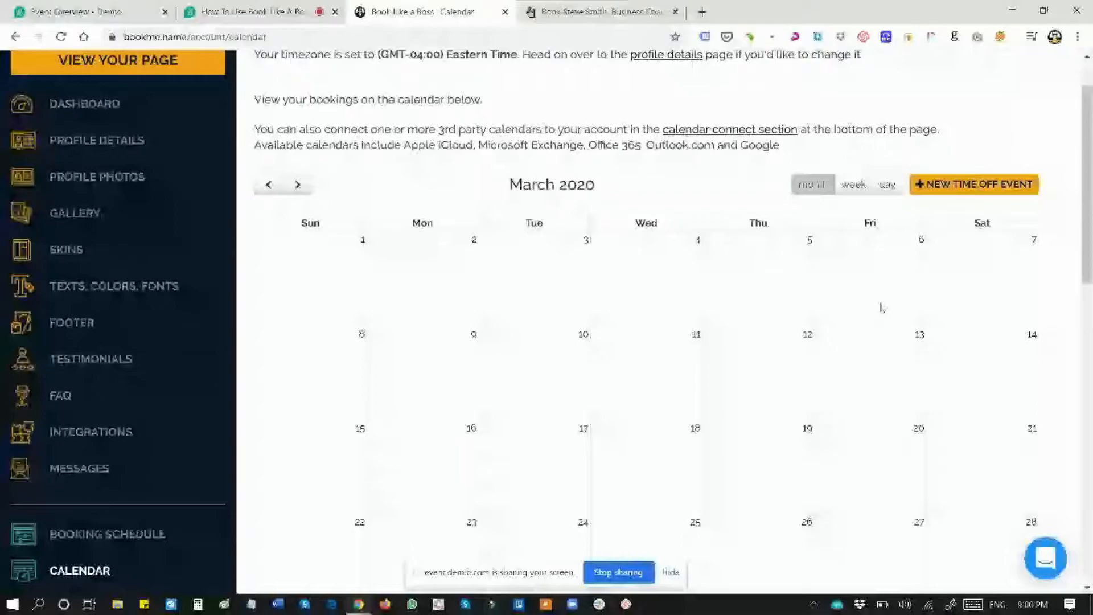
pyautogui.scroll(-7, 881, 308)
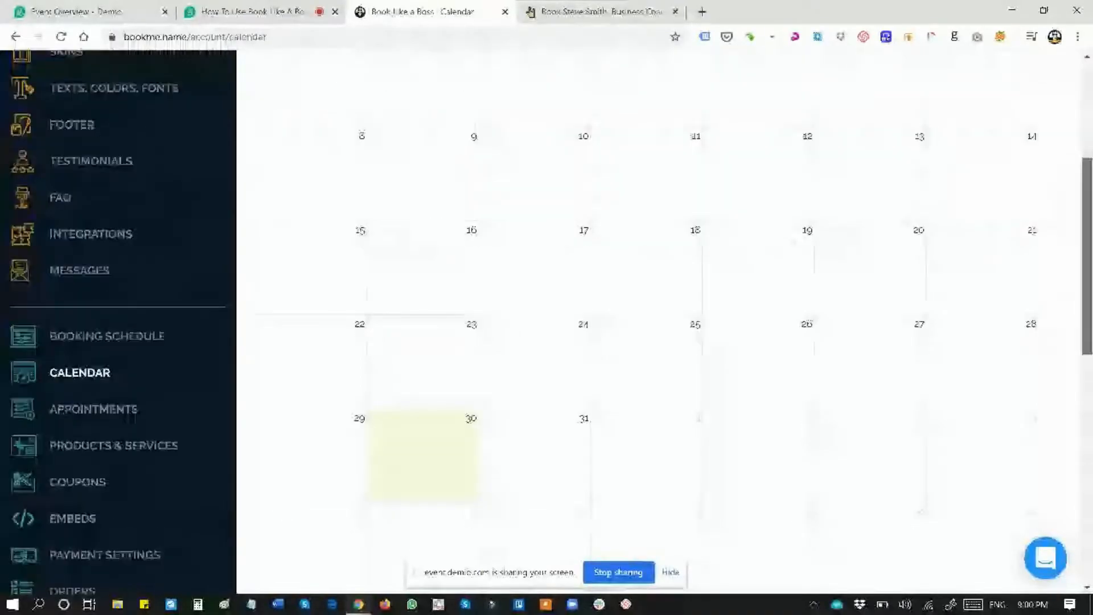
pyautogui.scroll(-2, 941, 389)
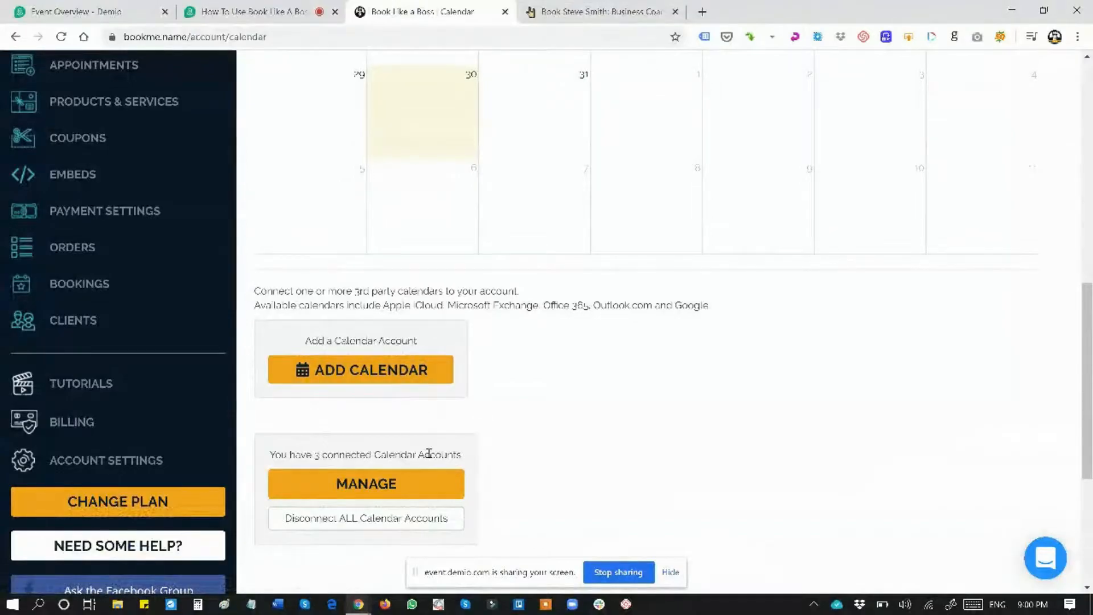
pyautogui.scroll(-3, 427, 451)
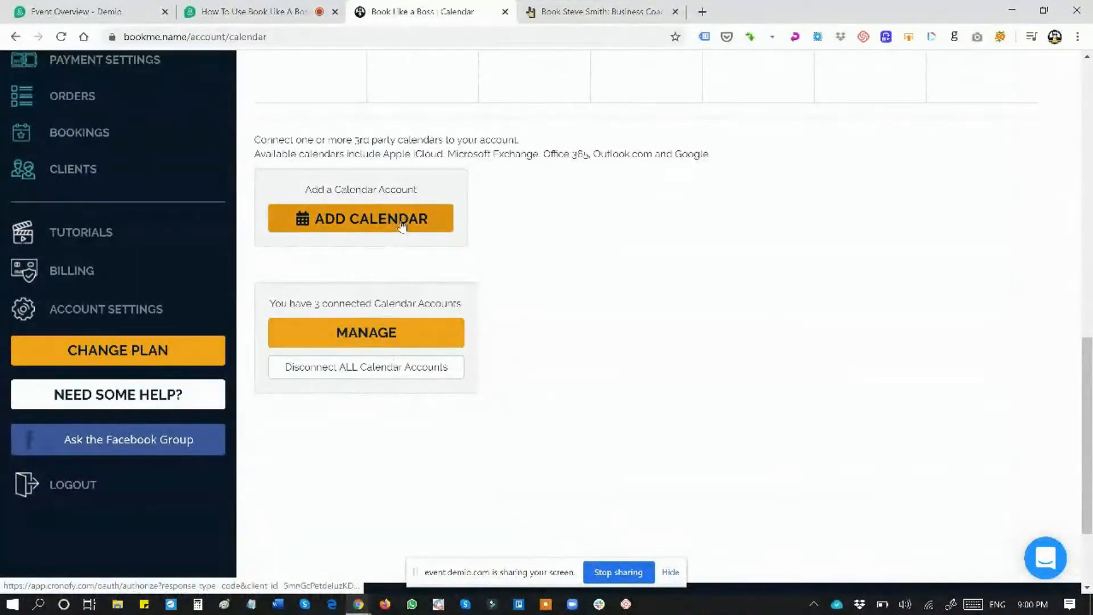
pyautogui.click(433, 212)
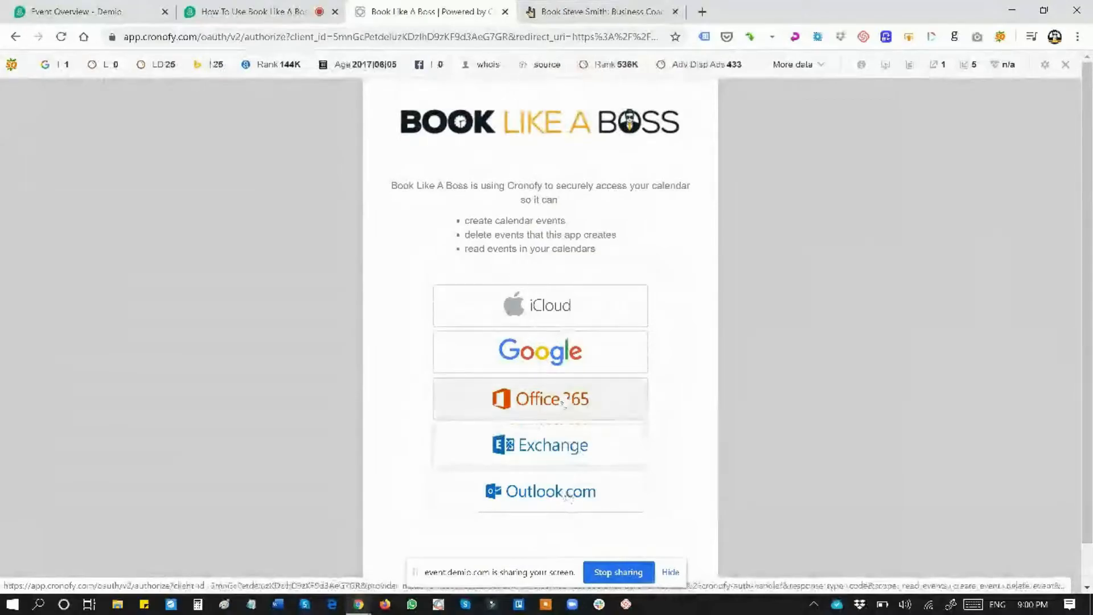
pyautogui.click(550, 371)
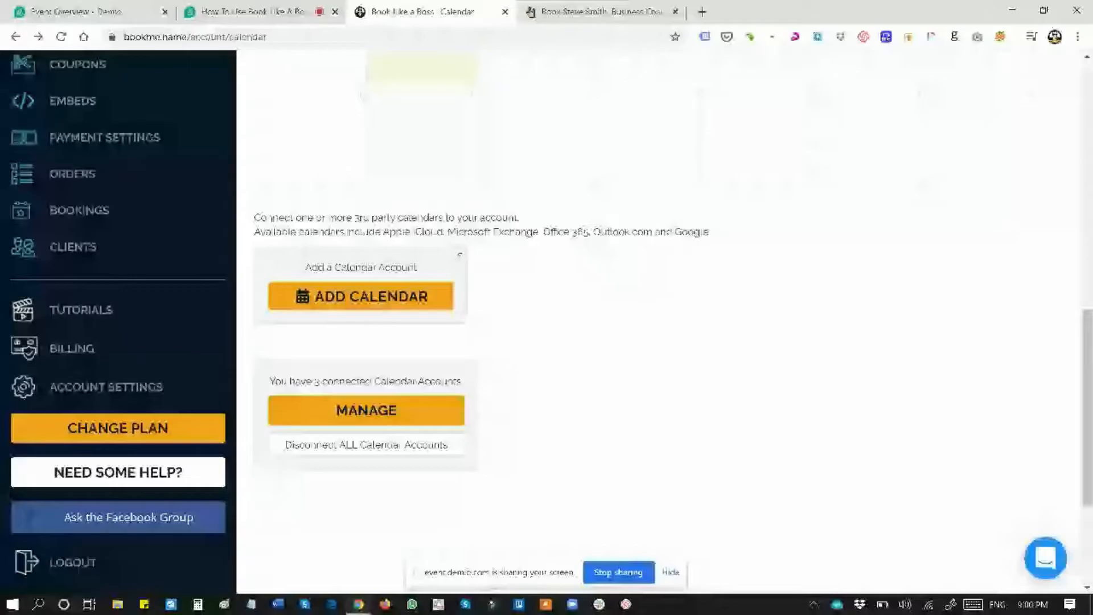
# - Add a time off event titled "vacation" running from 2020-03-31 to 2020-04-03
pyautogui.scroll(10, 533, 322)
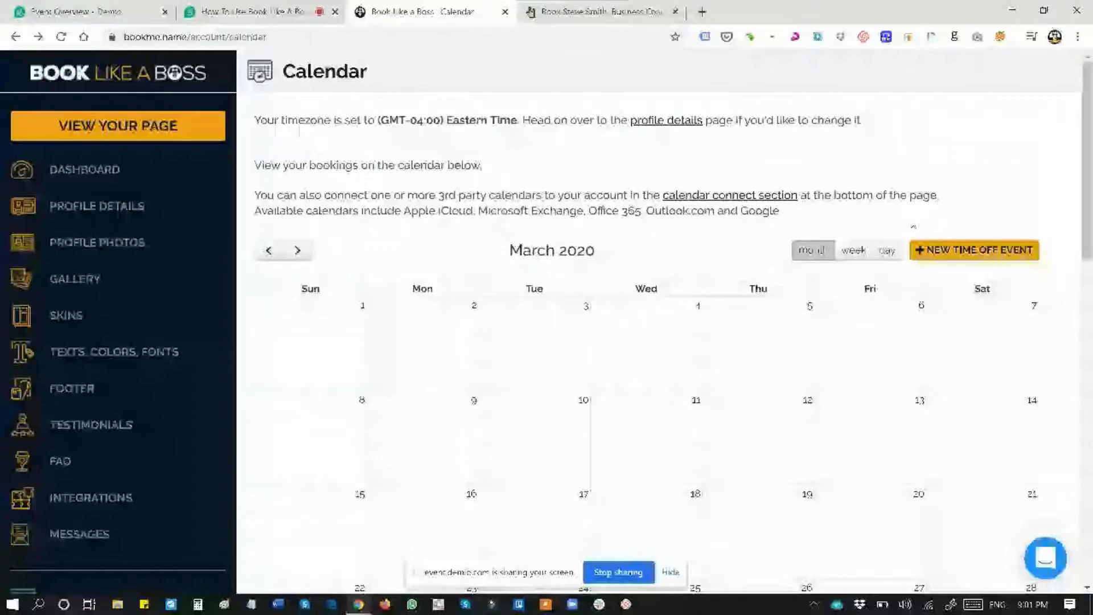
pyautogui.moveTo(1090, 203); pyautogui.dragTo(1090, 233)
pyautogui.click(854, 168)
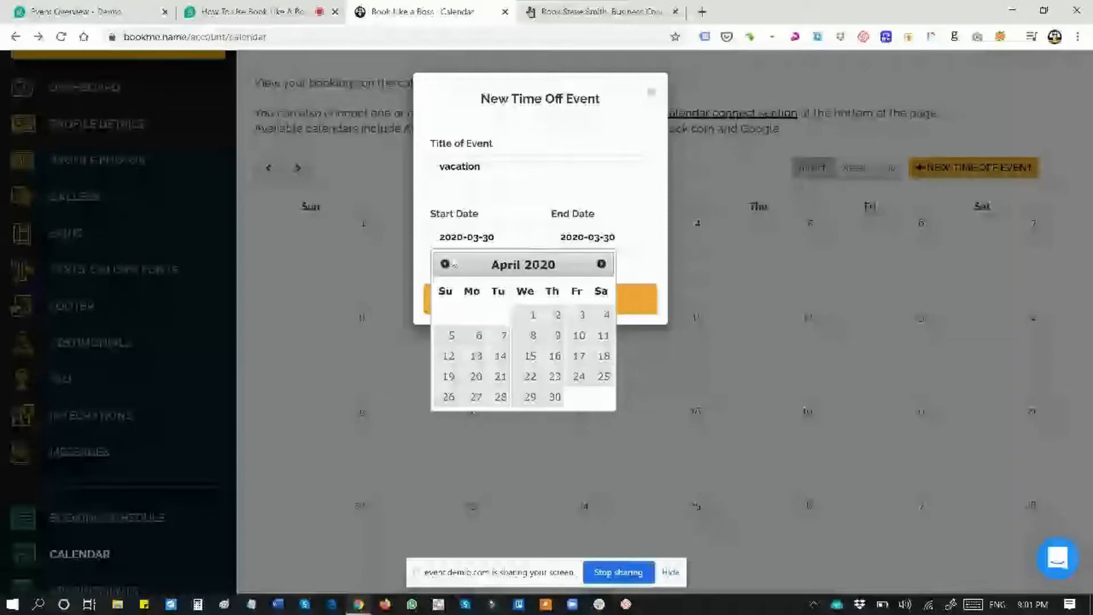
pyautogui.click(446, 265)
pyautogui.click(501, 397)
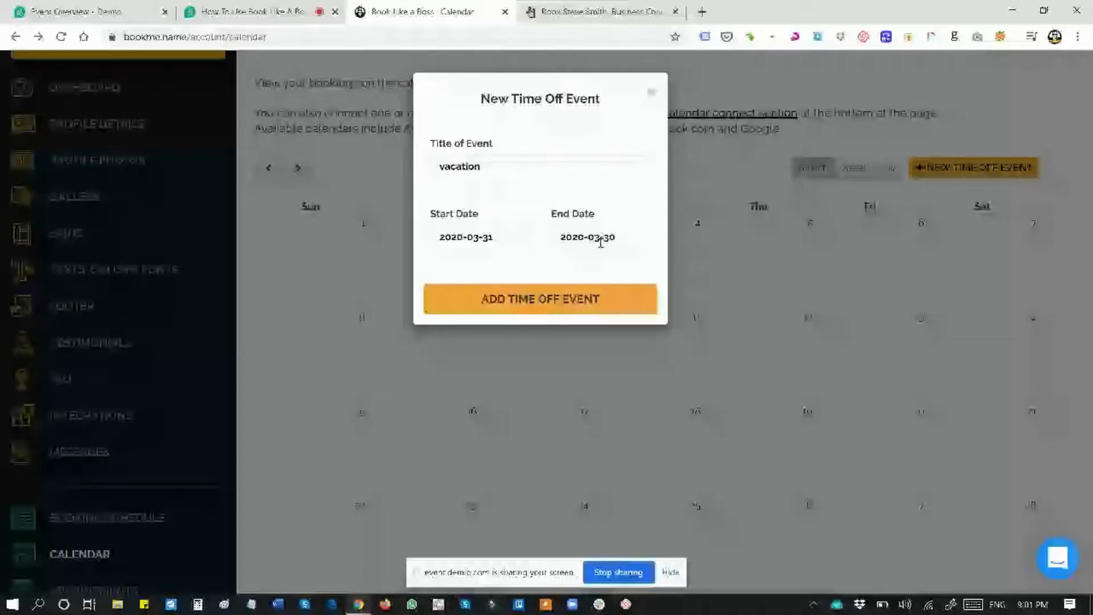
pyautogui.click(601, 240)
pyautogui.click(722, 264)
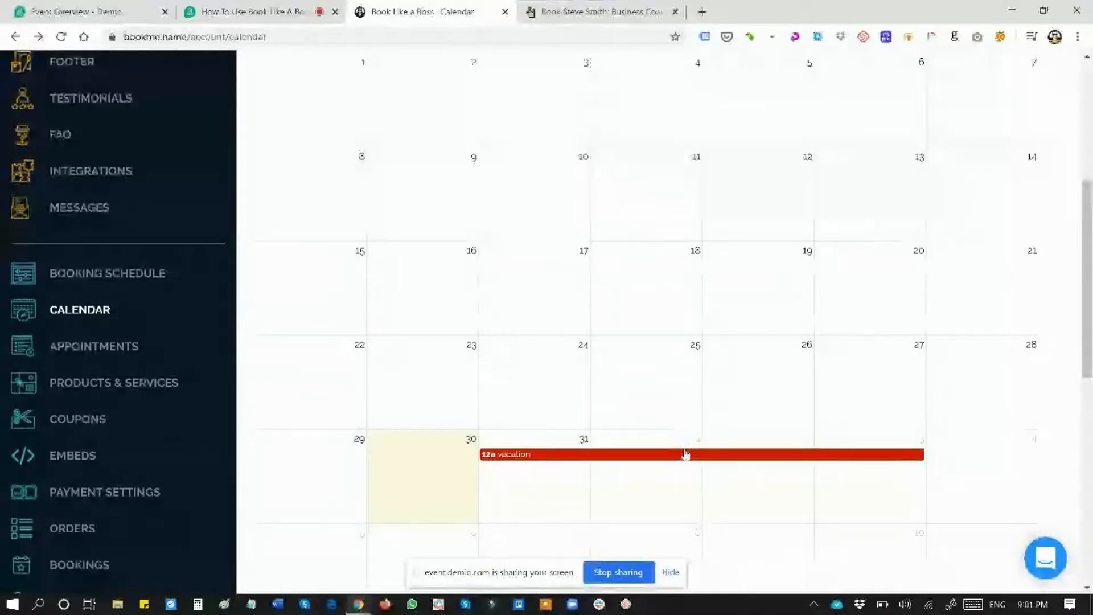
# - Check the vacation event on the calendar and update its end date to 2020-04-04
pyautogui.scroll(-1, 686, 454)
pyautogui.scroll(4, 686, 454)
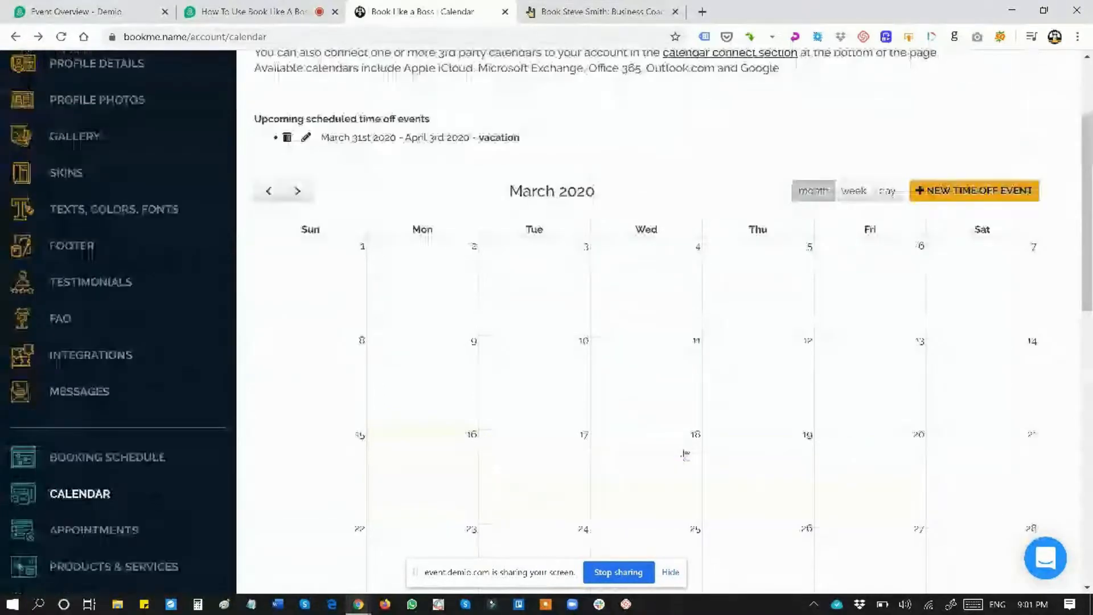
pyautogui.scroll(-10, 685, 454)
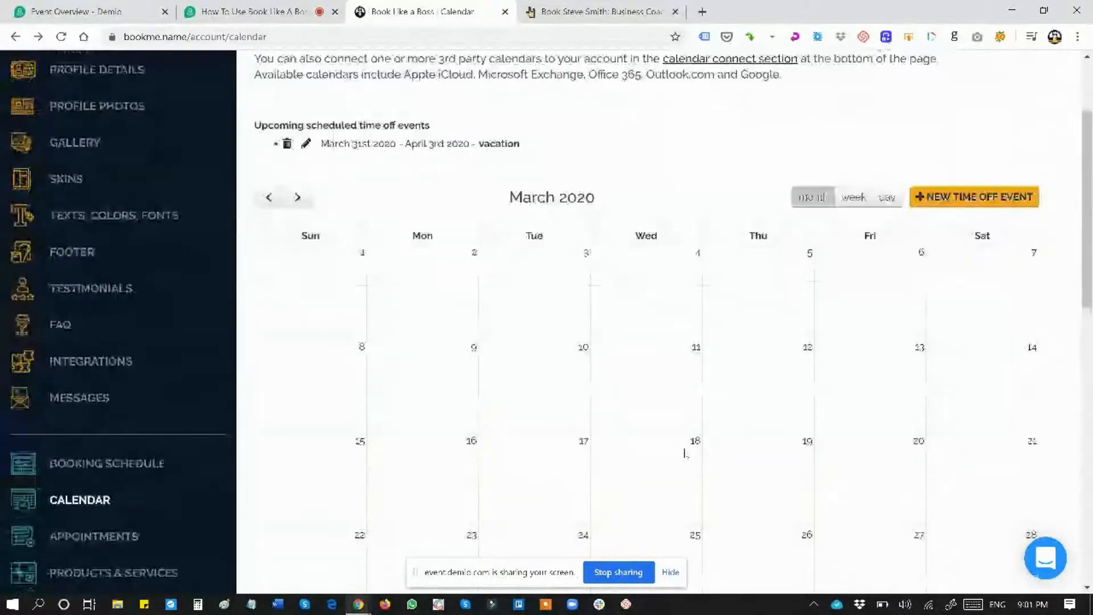
pyautogui.scroll(13, 685, 454)
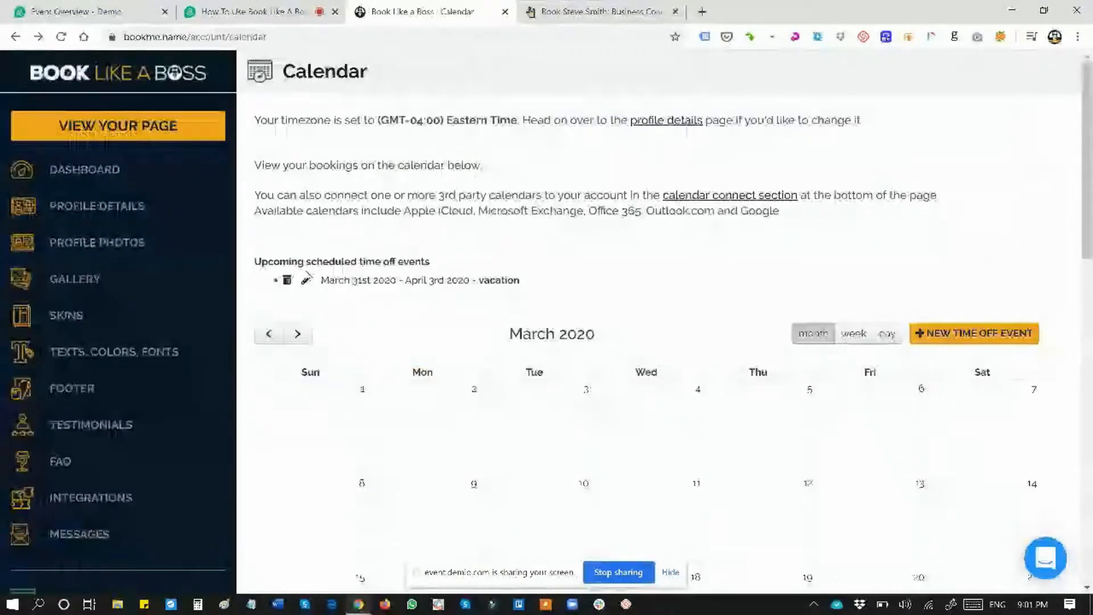
pyautogui.click(307, 279)
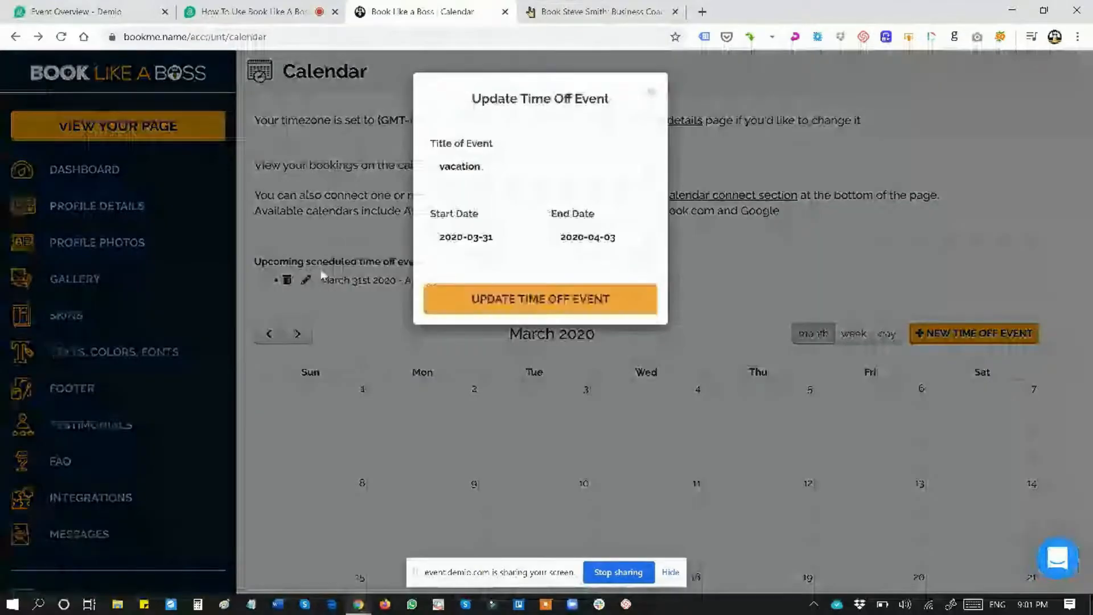
pyautogui.click(580, 246)
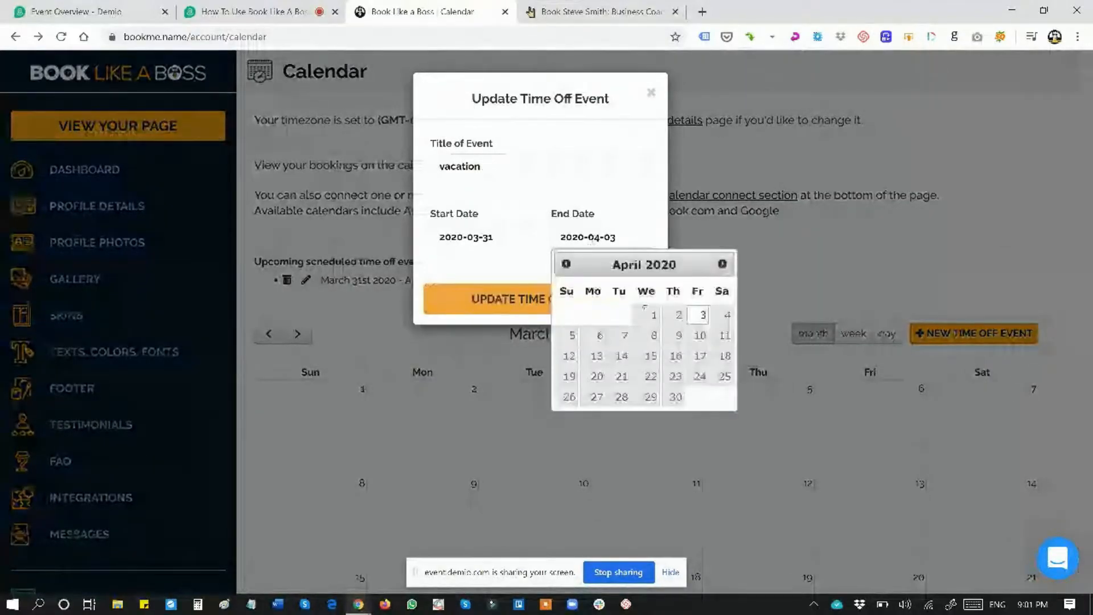
pyautogui.click(726, 318)
pyautogui.click(579, 299)
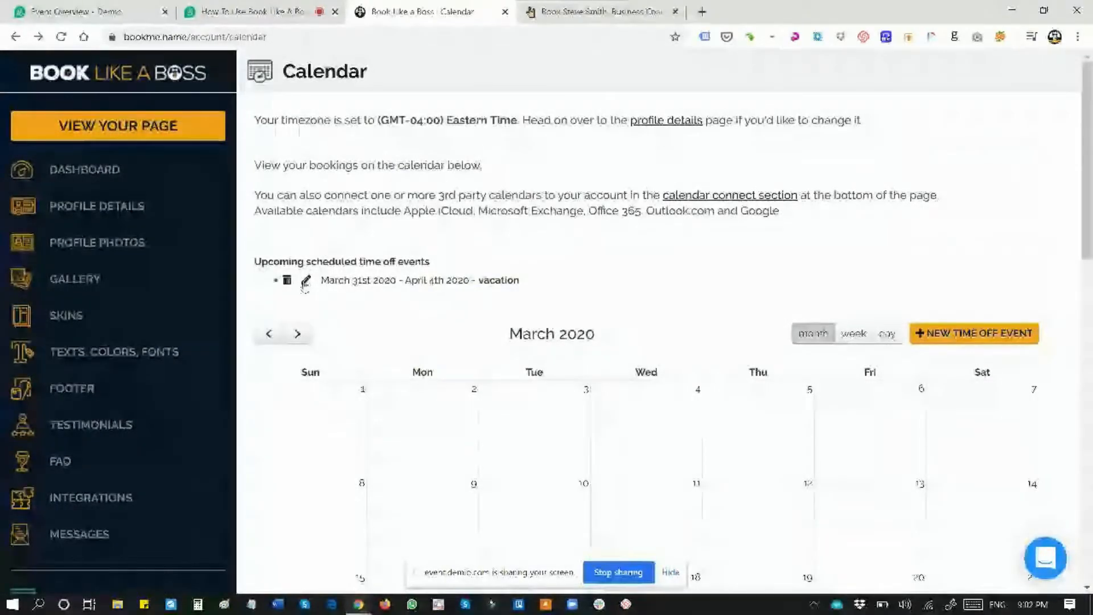
# - Delete the vacation time off event and look over the March 2020 calendar
pyautogui.click(288, 280)
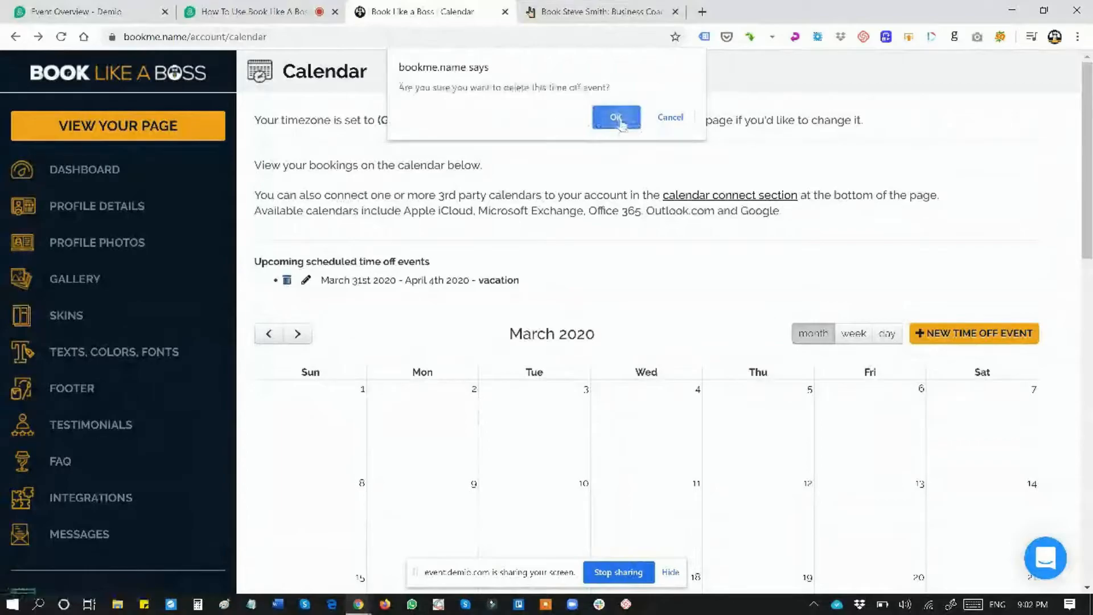
pyautogui.click(617, 118)
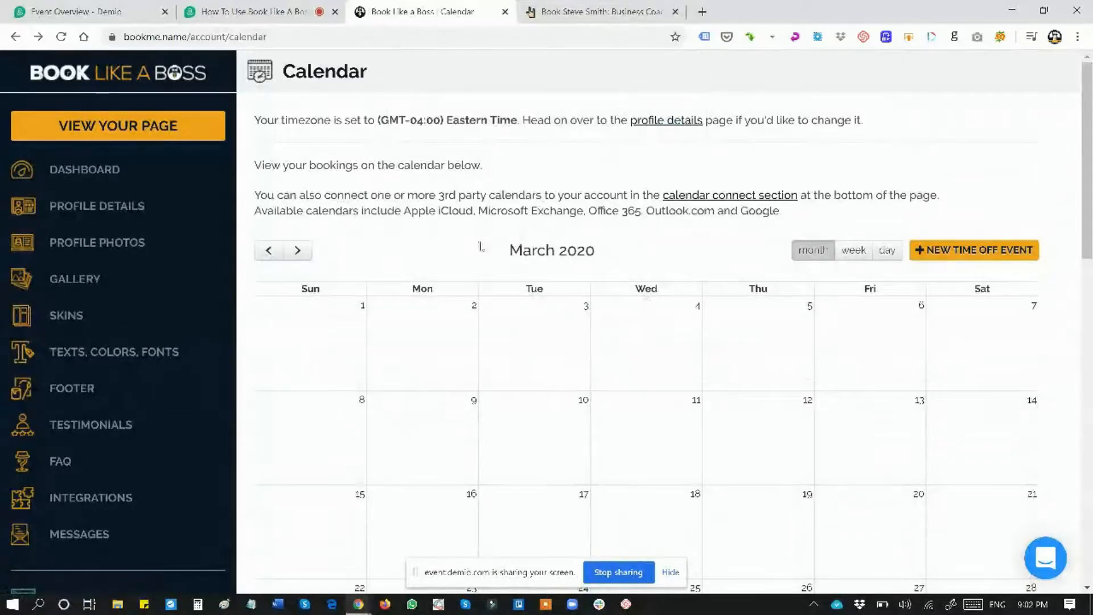
pyautogui.scroll(-3, 459, 264)
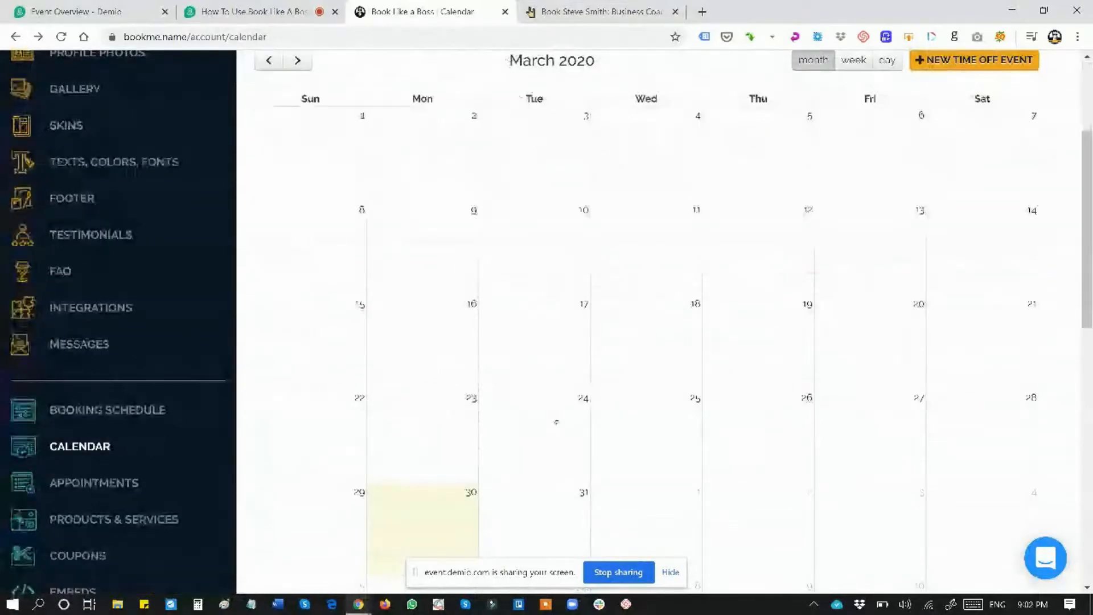
pyautogui.scroll(-6, 556, 422)
pyautogui.scroll(-2, 557, 422)
pyautogui.scroll(3, 557, 422)
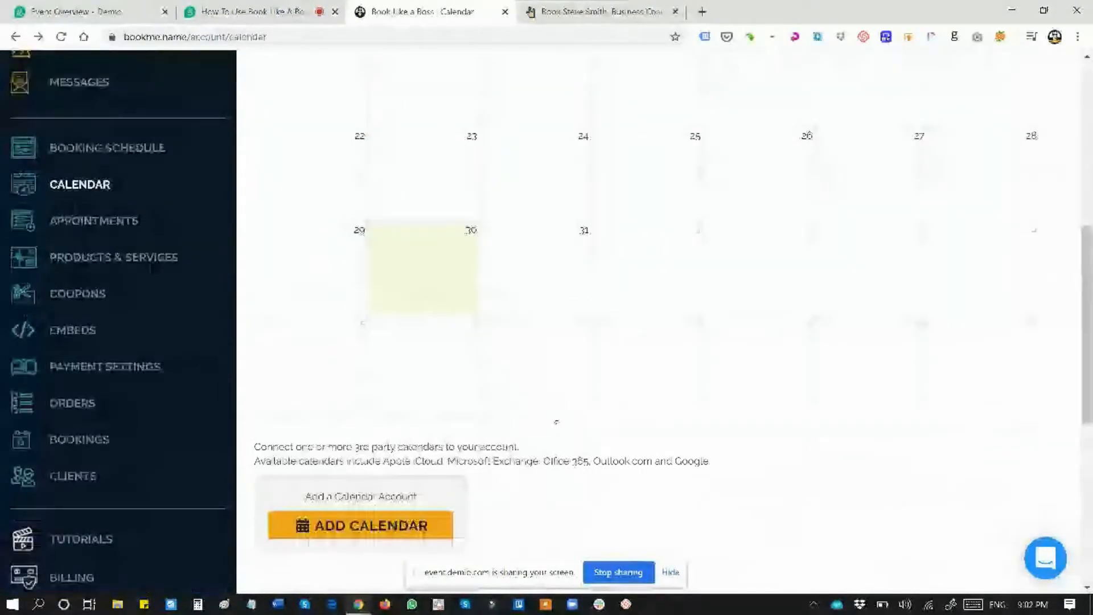
pyautogui.scroll(3, 557, 422)
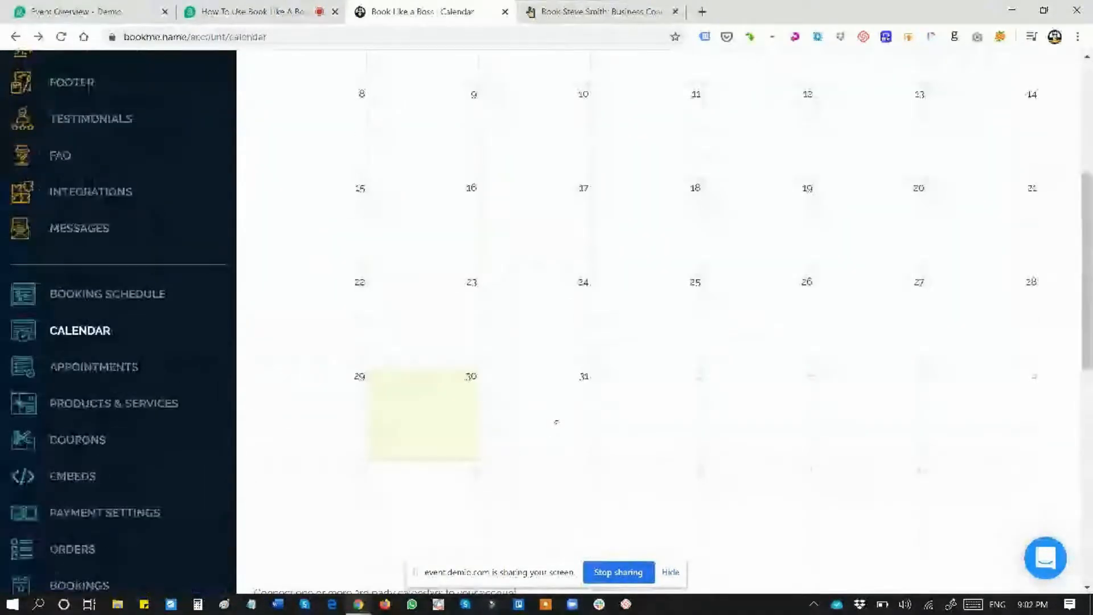
pyautogui.scroll(-2, 556, 420)
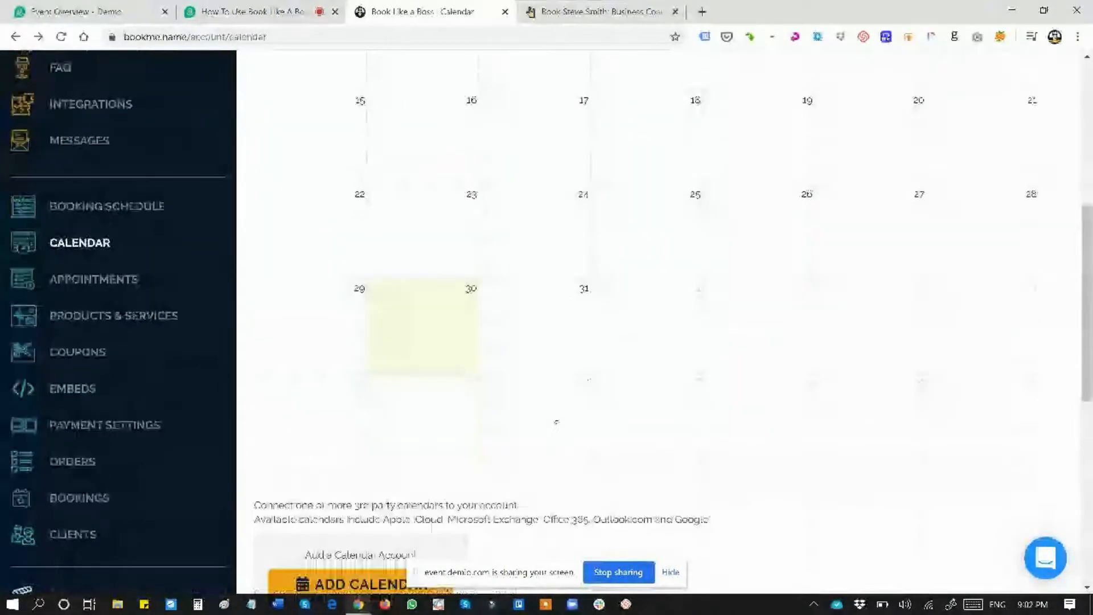
# - Open the Appointments settings and reorder the list so Free 15 Minutes comes before Financial Planning
pyautogui.click(82, 280)
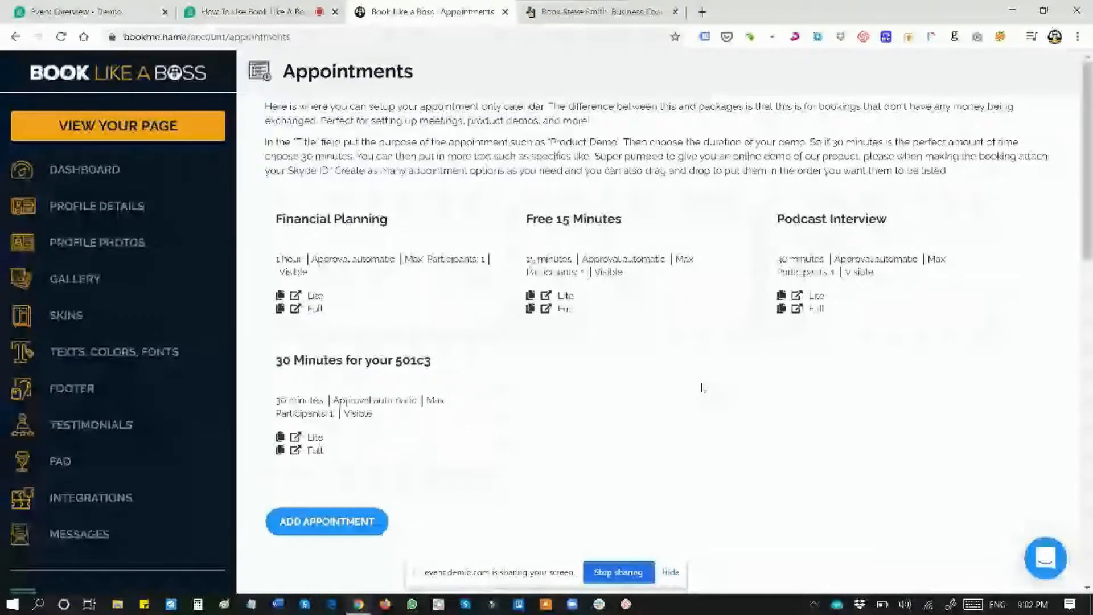
pyautogui.scroll(-1, 703, 387)
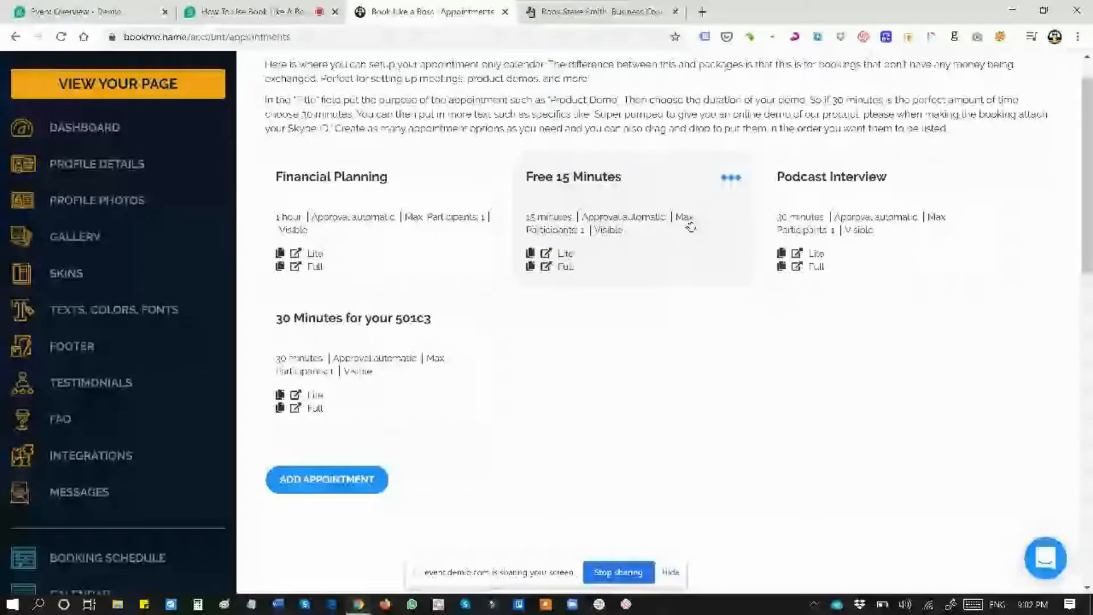
pyautogui.moveTo(691, 227); pyautogui.dragTo(796, 229)
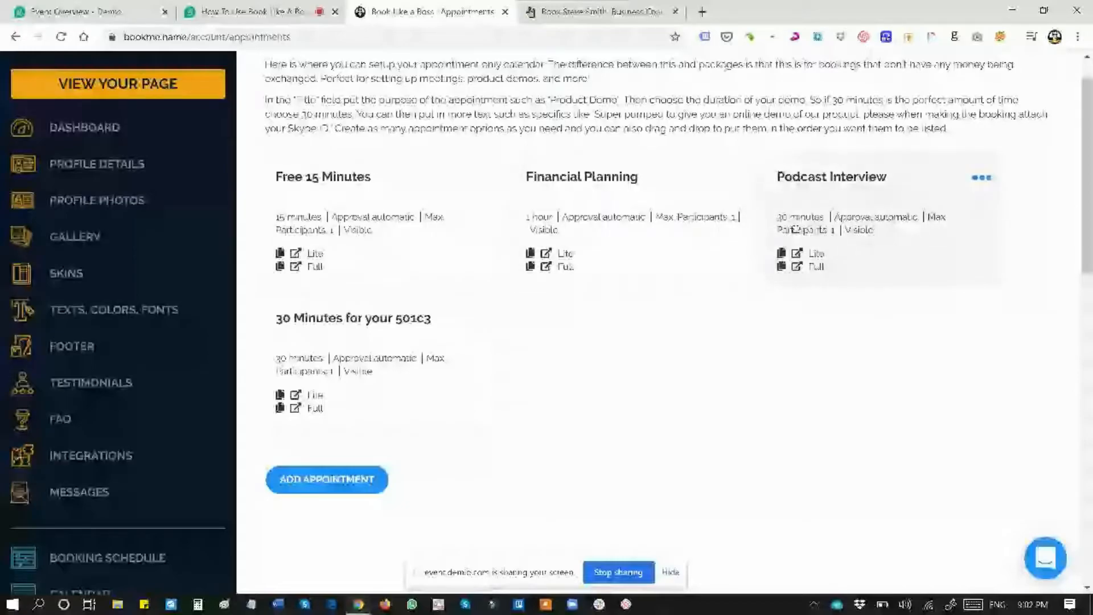
# - Check the appointment options in the public page's Book Me section, and move Podcast Interview ahead of Financial Planning in the Appointments list
pyautogui.hotkey('ctrl', 'Tab')
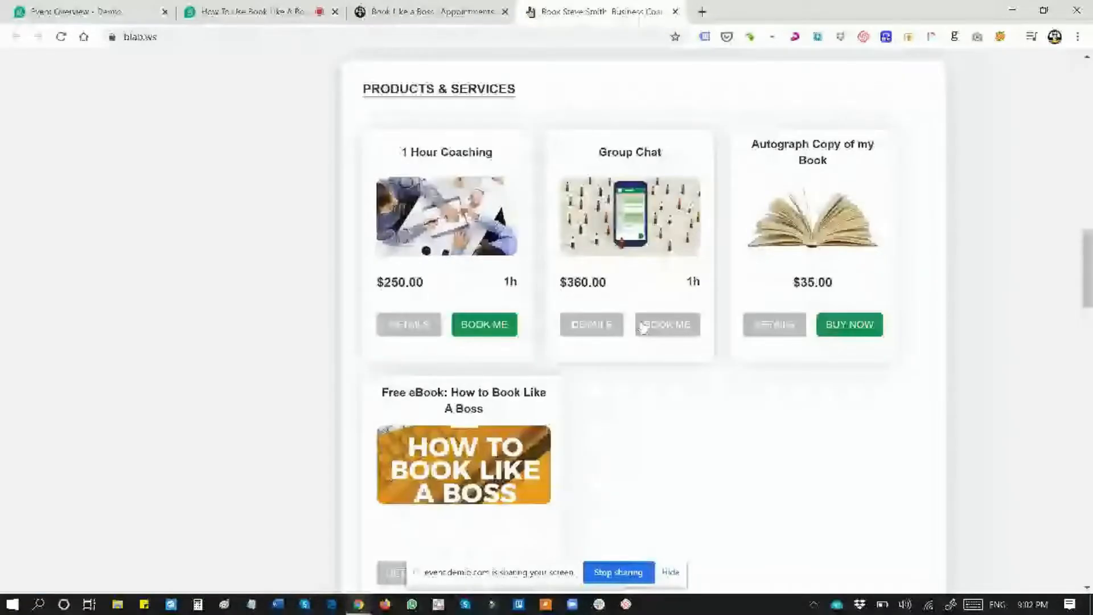
pyautogui.click(643, 326)
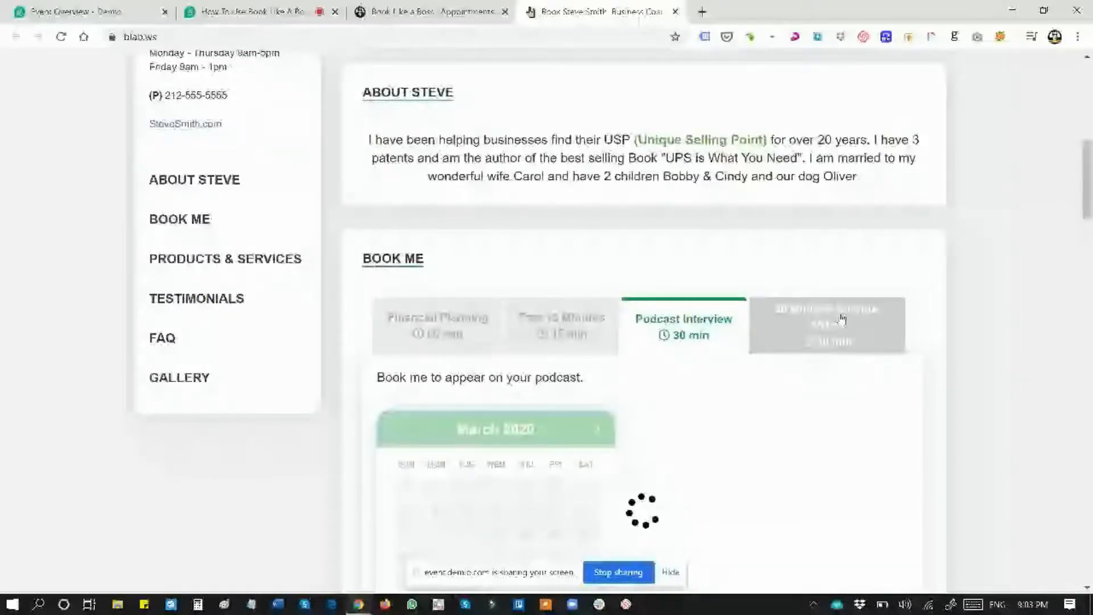
pyautogui.click(434, 12)
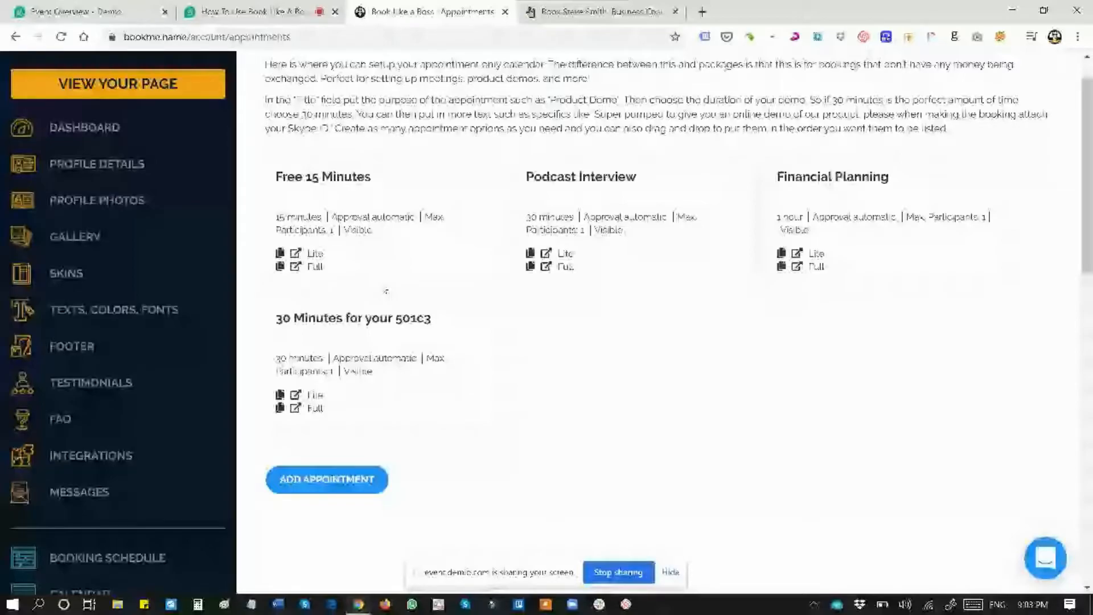
# - Open the Lite booking page of the Free 15 Minutes appointment and look over its description, calendar and available times
pyautogui.click(296, 256)
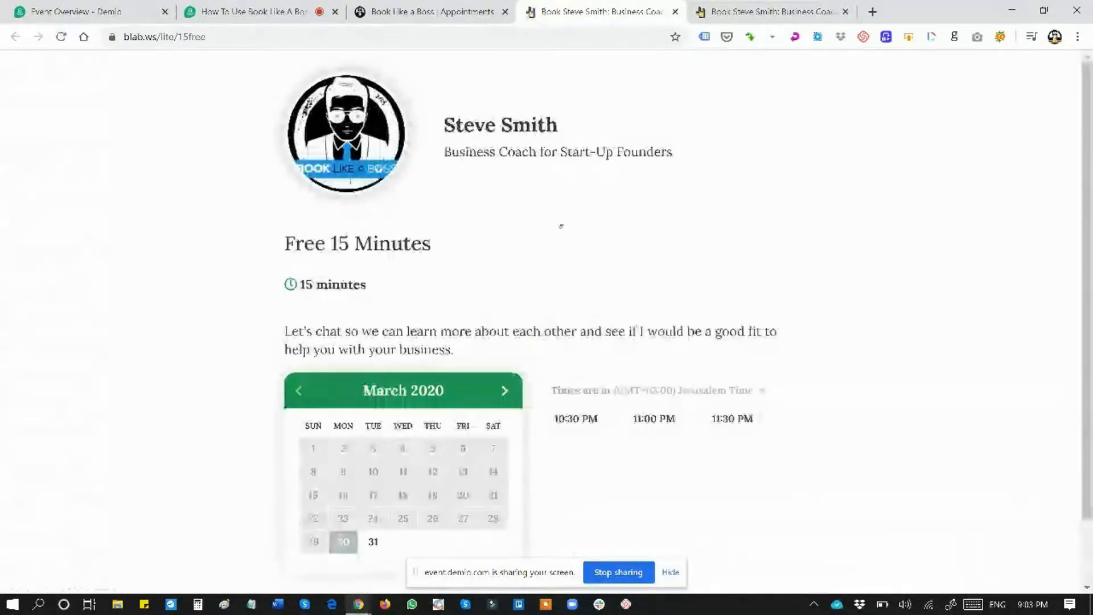
pyautogui.scroll(-1, 551, 199)
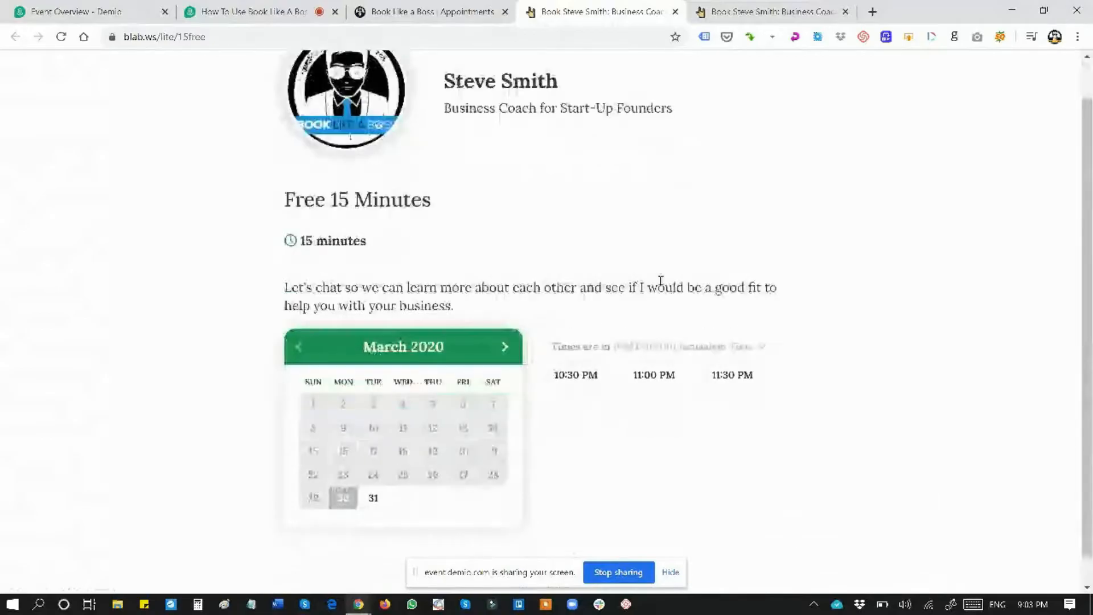
pyautogui.scroll(1, 661, 281)
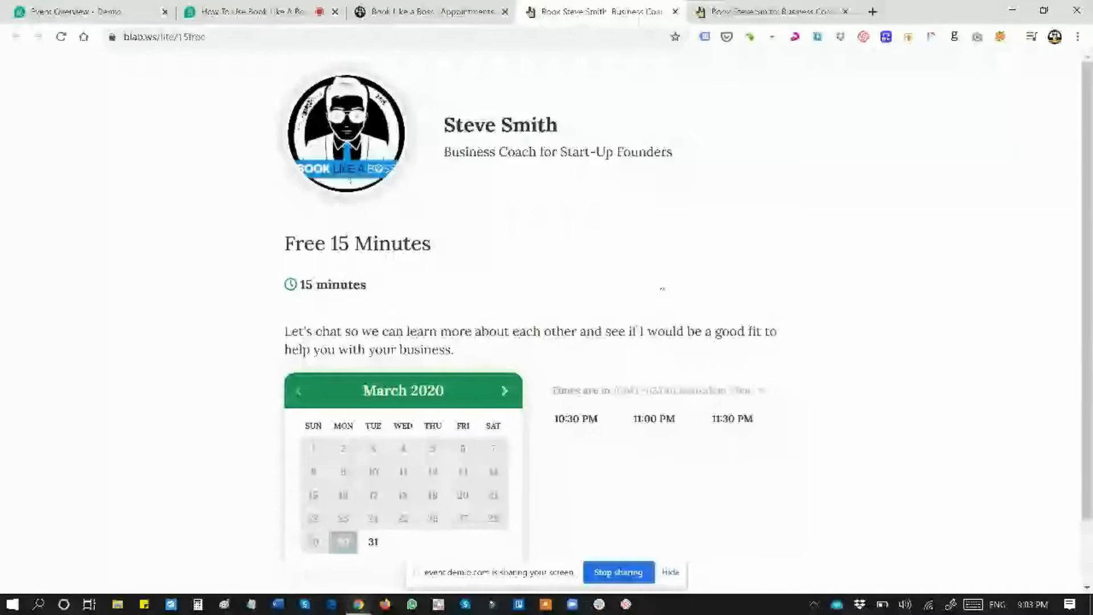
pyautogui.scroll(-1, 546, 319)
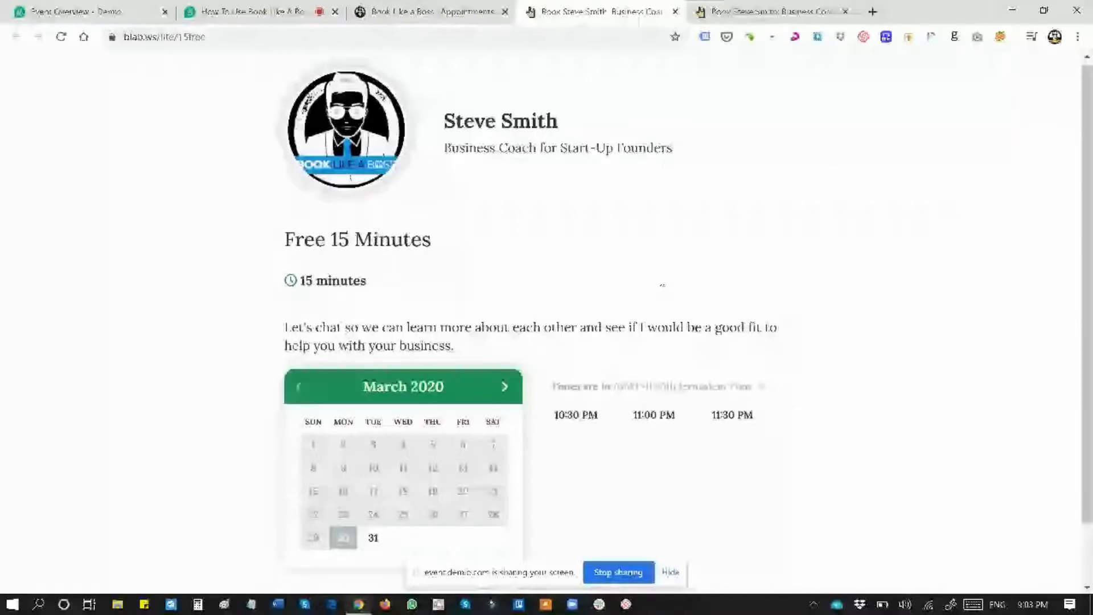
pyautogui.scroll(-1, 662, 285)
# - View the booking form for the 11:00 PM slot, dismiss it, and close the Lite booking page
pyautogui.click(638, 346)
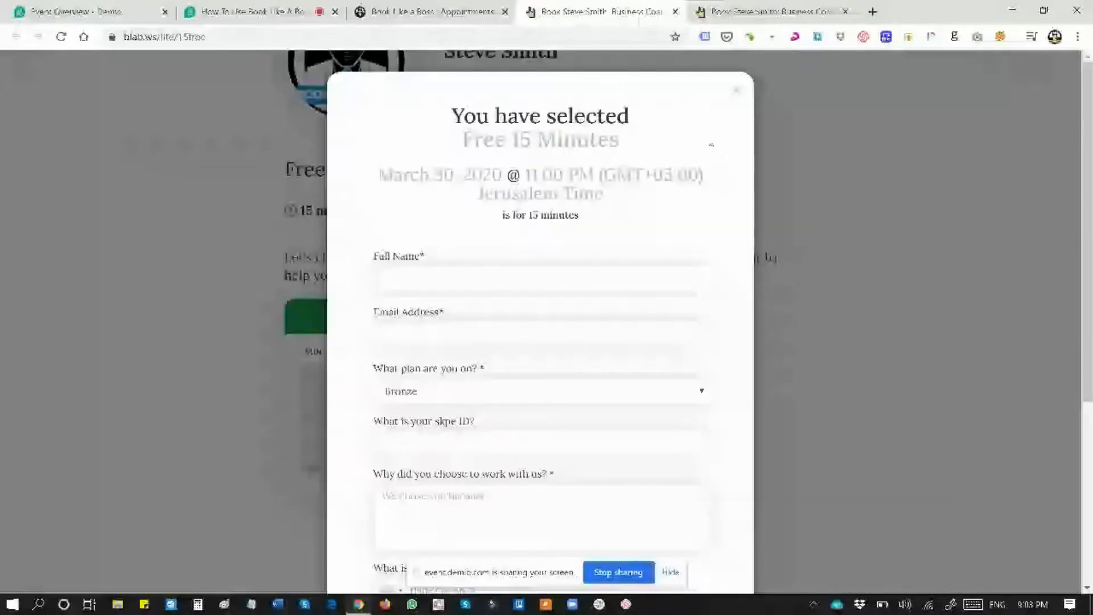
pyautogui.click(737, 90)
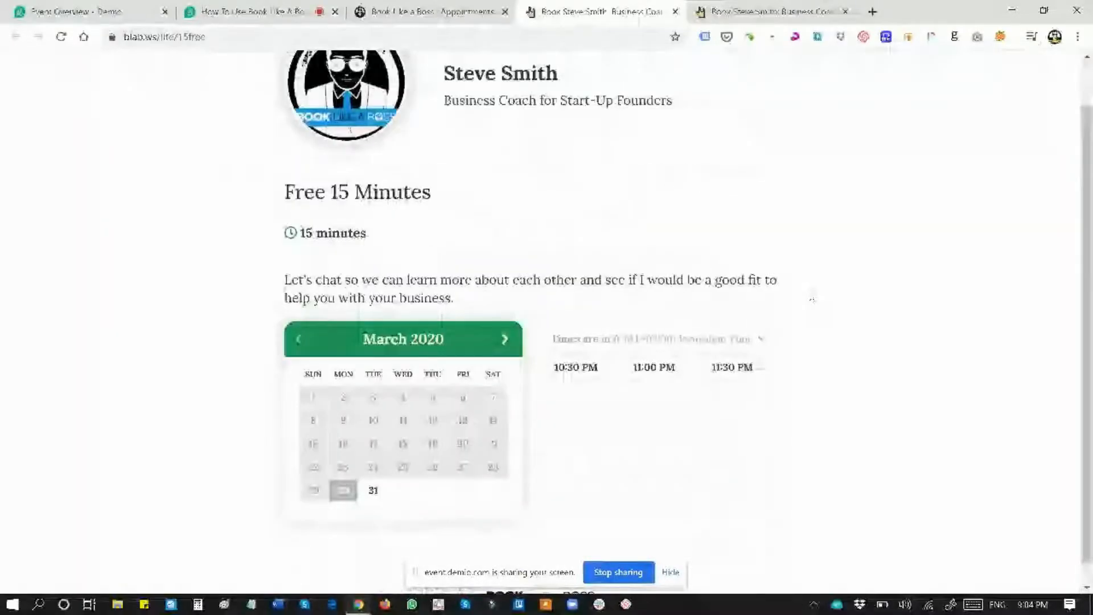
pyautogui.scroll(-1, 812, 299)
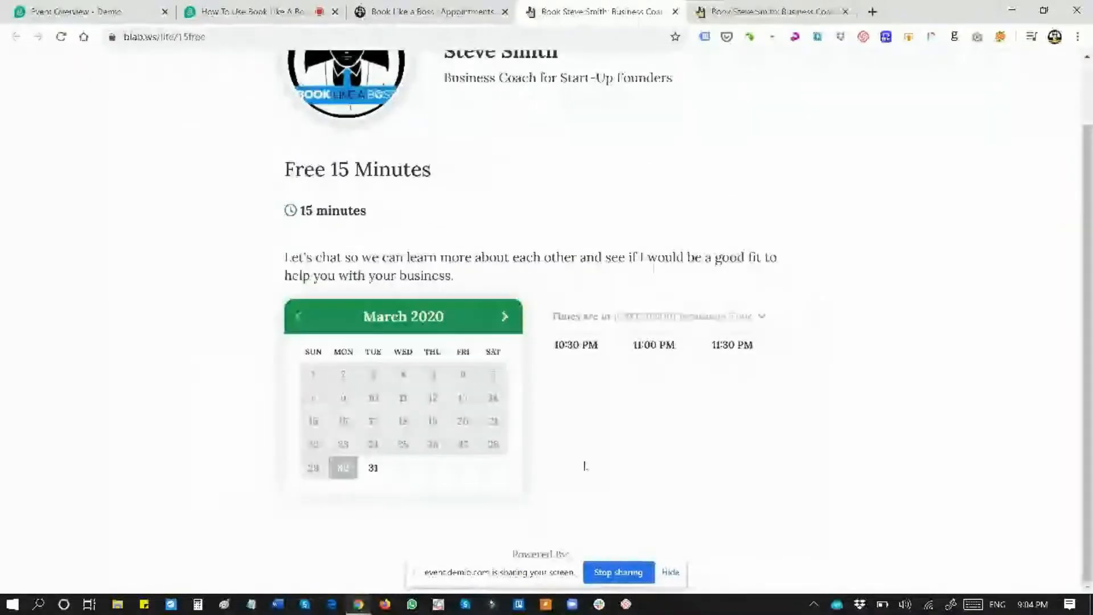
pyautogui.scroll(1, 586, 467)
pyautogui.scroll(-1, 585, 467)
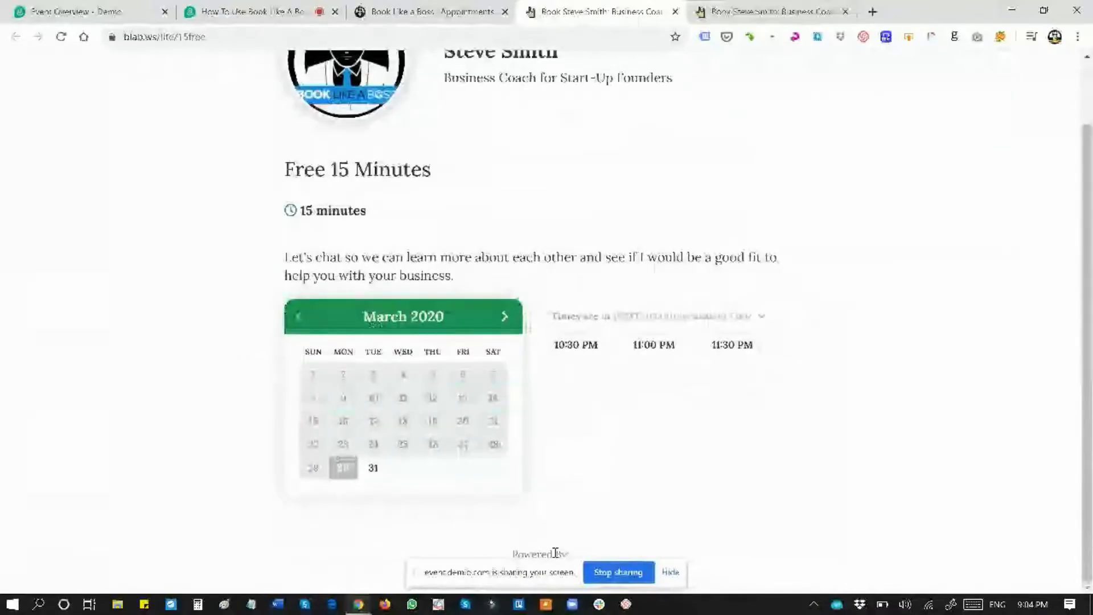
pyautogui.scroll(1, 556, 553)
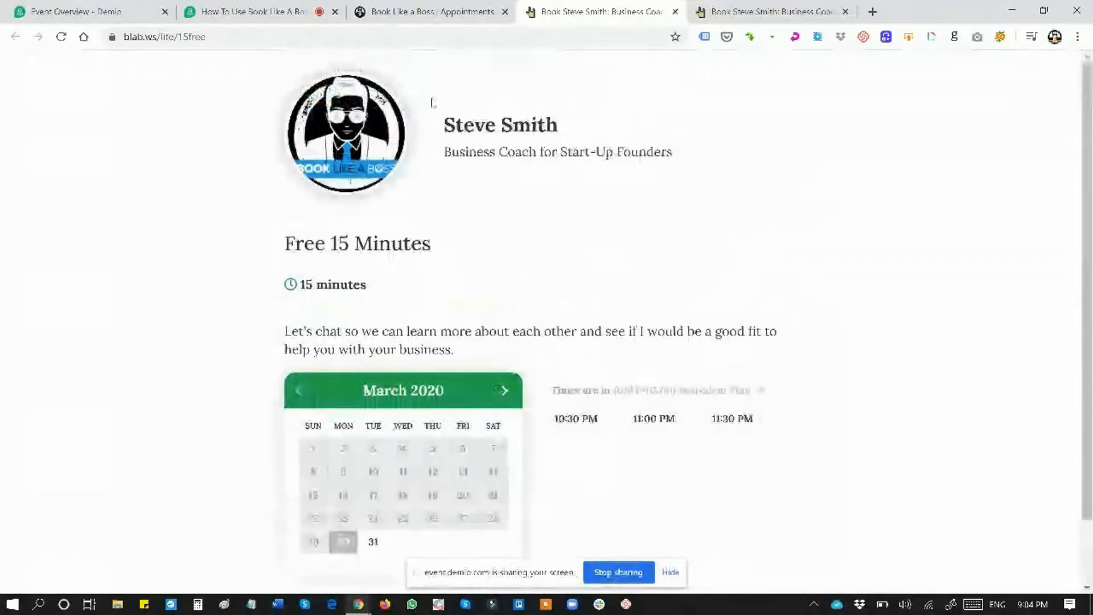
pyautogui.click(676, 11)
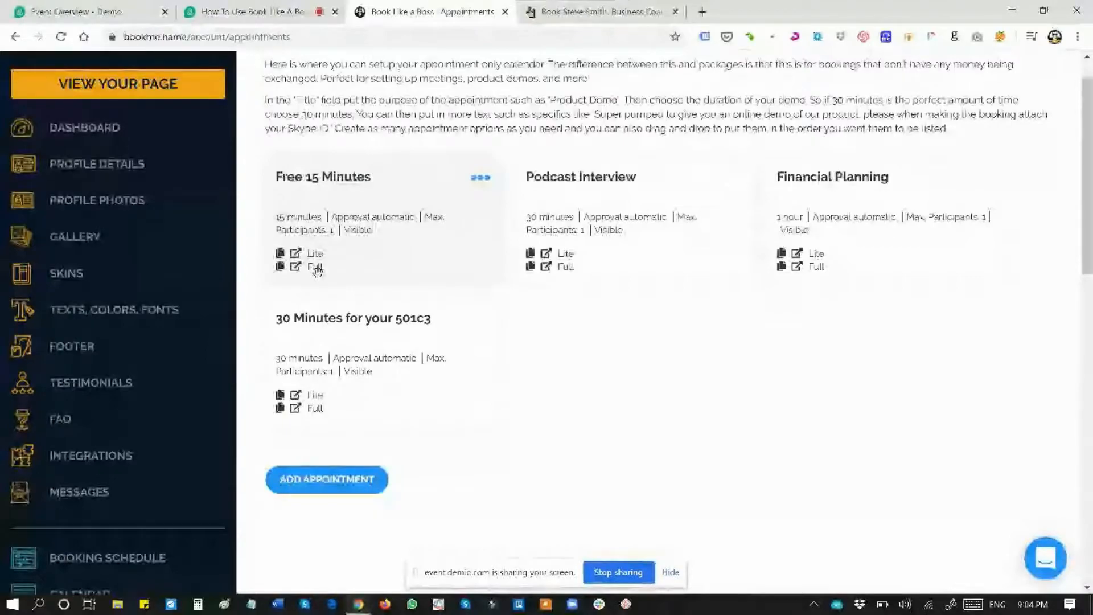
# - Open the Full booking page of the Free 15 Minutes appointment, look it over, and close it
pyautogui.click(314, 268)
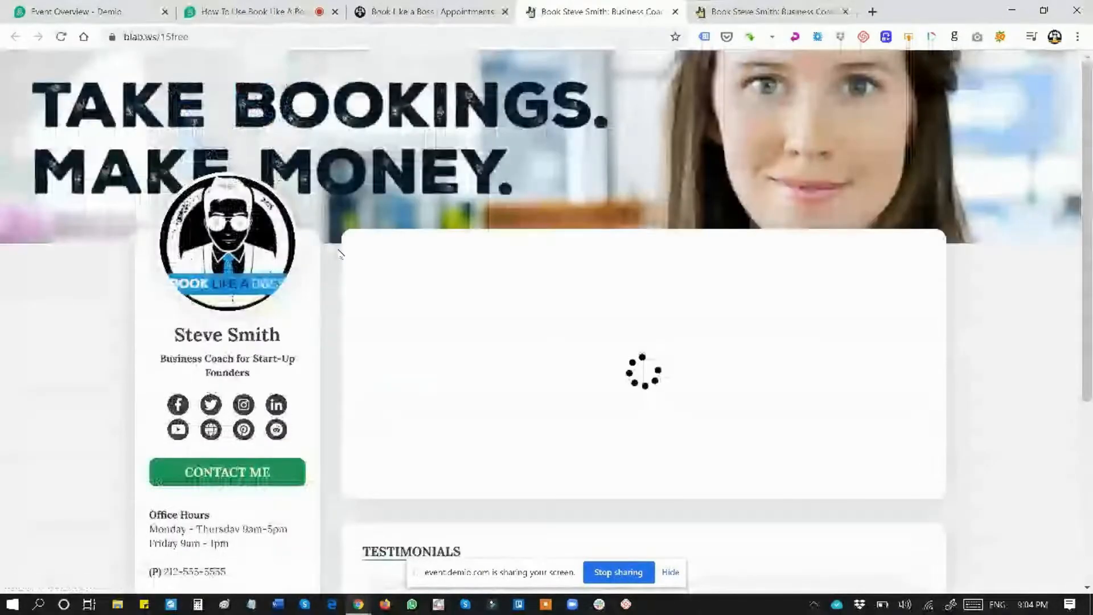
pyautogui.scroll(-2, 341, 254)
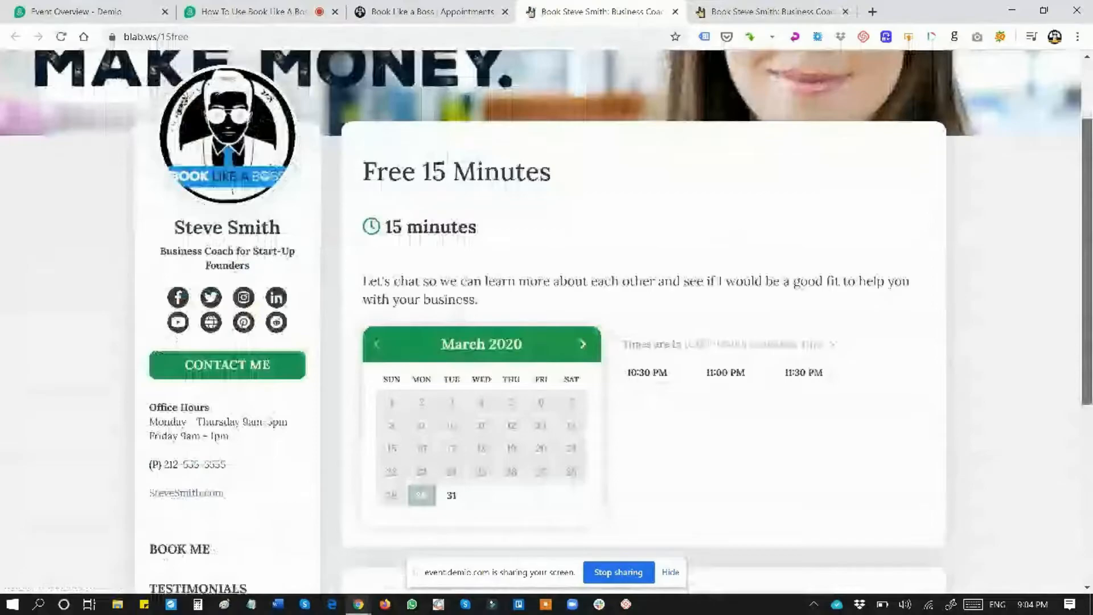
pyautogui.scroll(2, 546, 285)
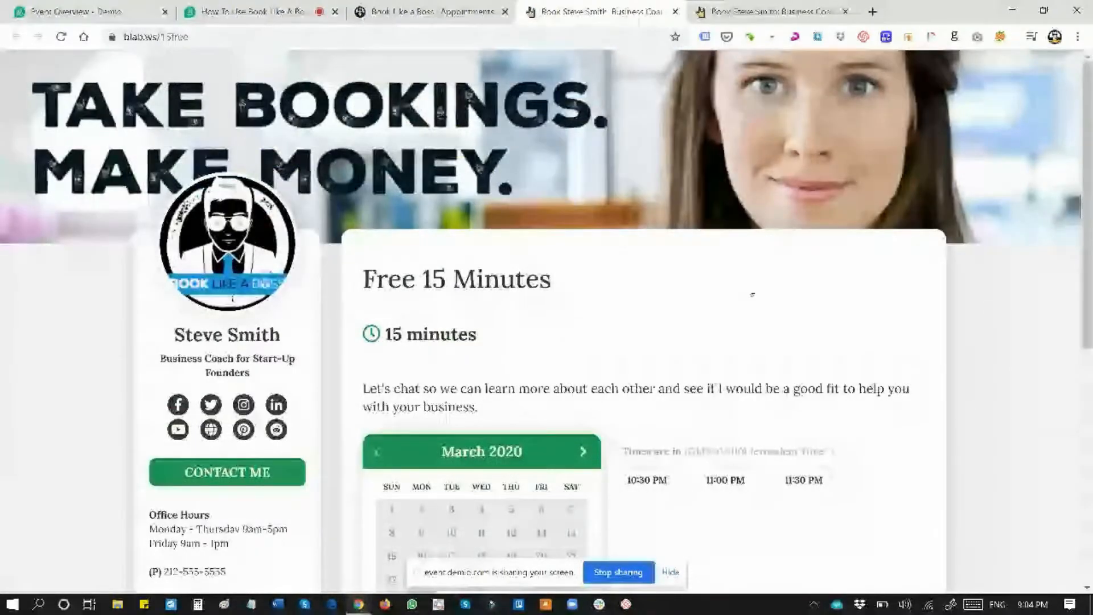
pyautogui.scroll(-1, 508, 298)
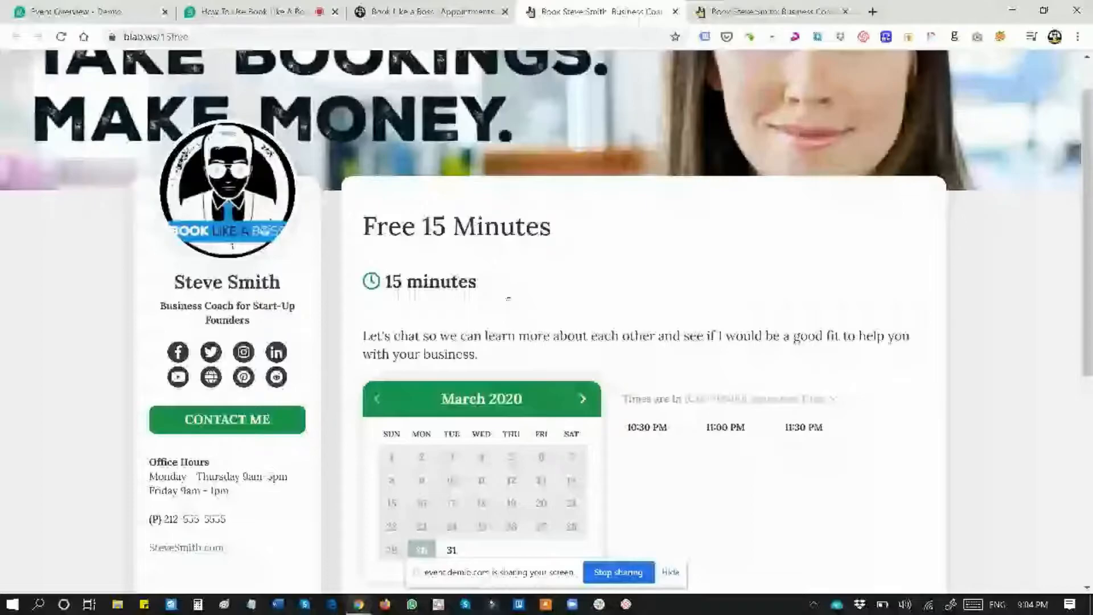
pyautogui.scroll(1, 600, 279)
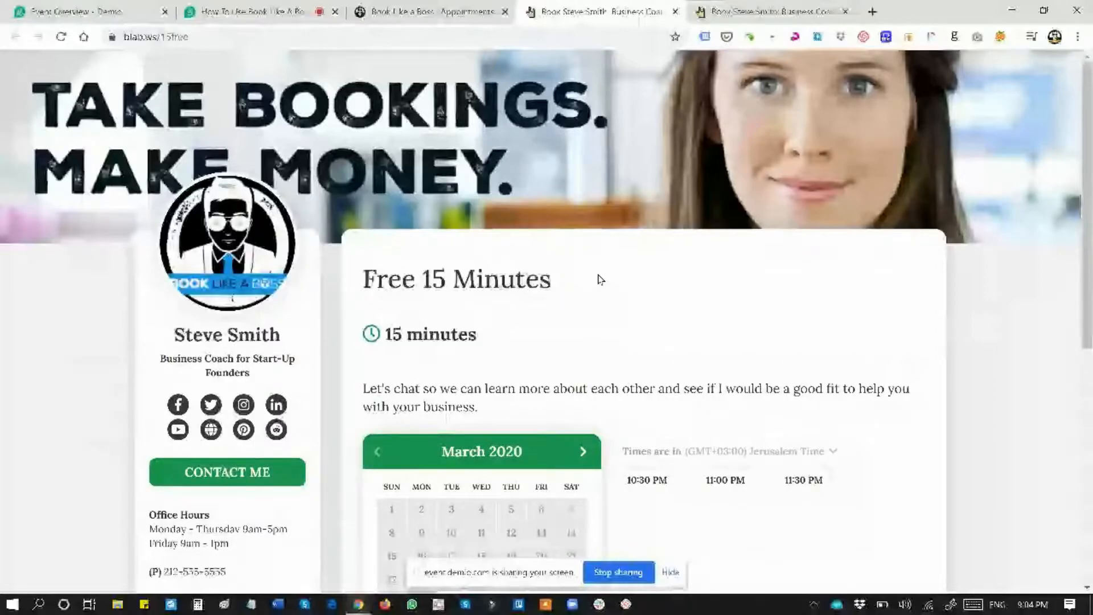
pyautogui.click(676, 12)
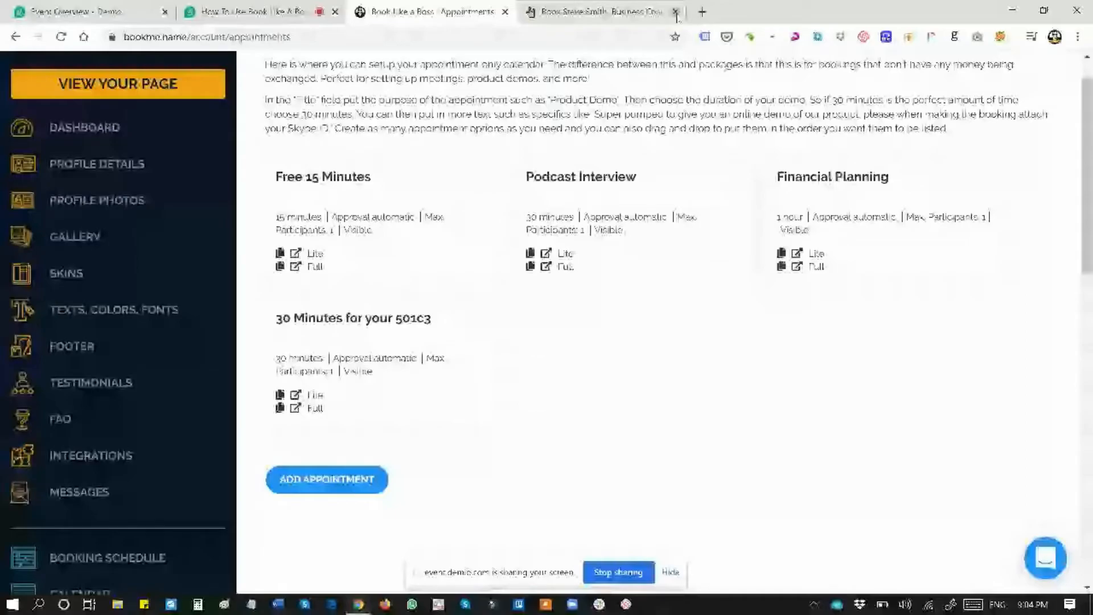
# - Add a 30-minute appointment titled "30 Minutes Call with" plus the host's first name, described as "30 Minutes Together to discuss your project"
pyautogui.click(481, 178)
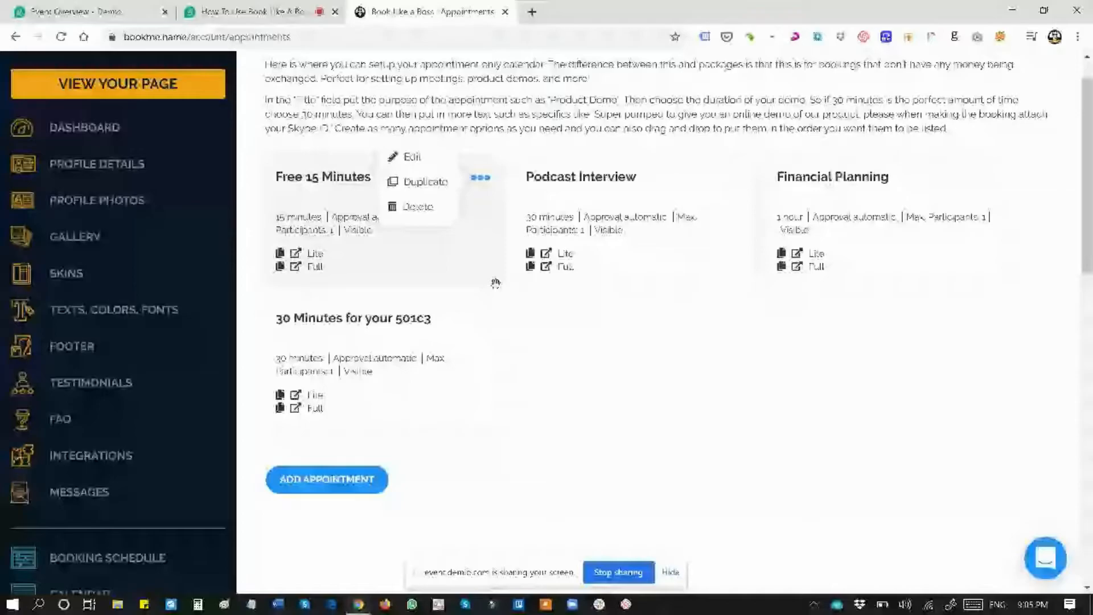
pyautogui.click(428, 161)
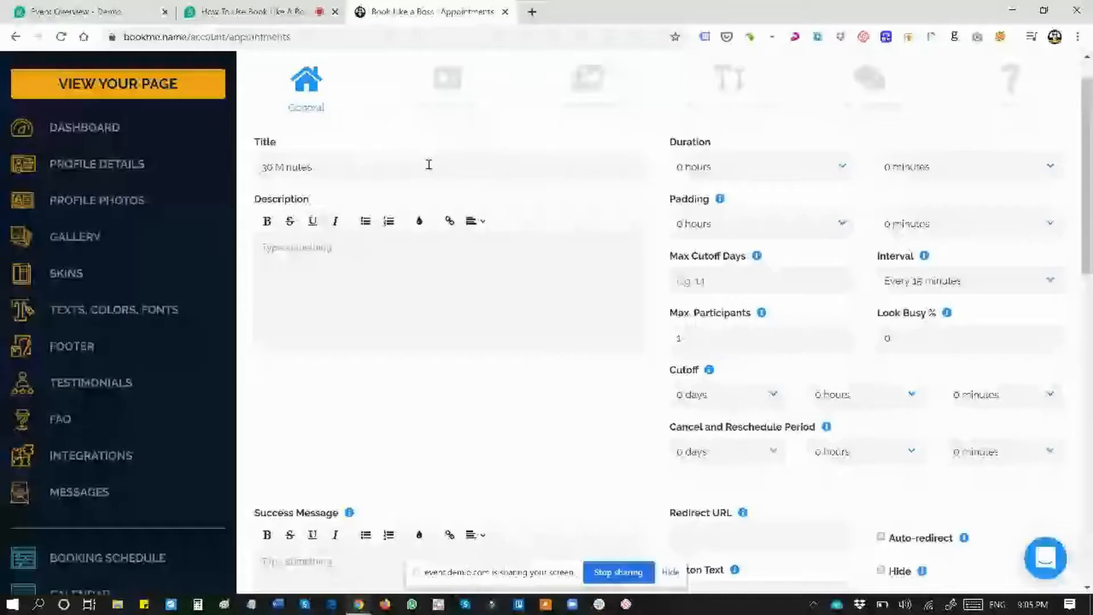
pyautogui.write('Call with Steve')
pyautogui.click(407, 263)
pyautogui.write('30 Minutes Together')
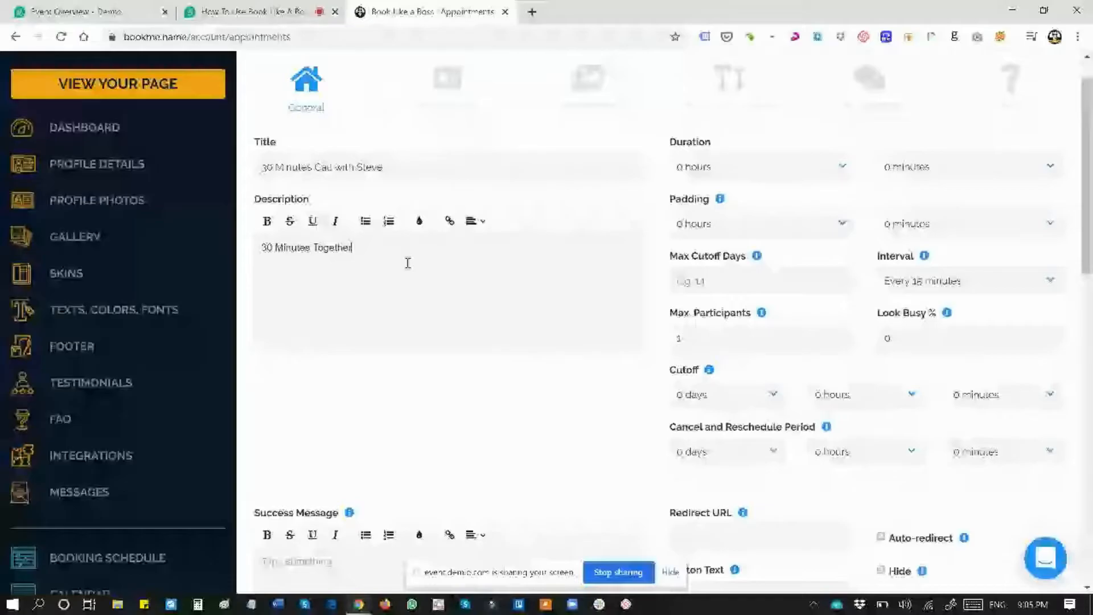
pyautogui.write('to discuss your project')
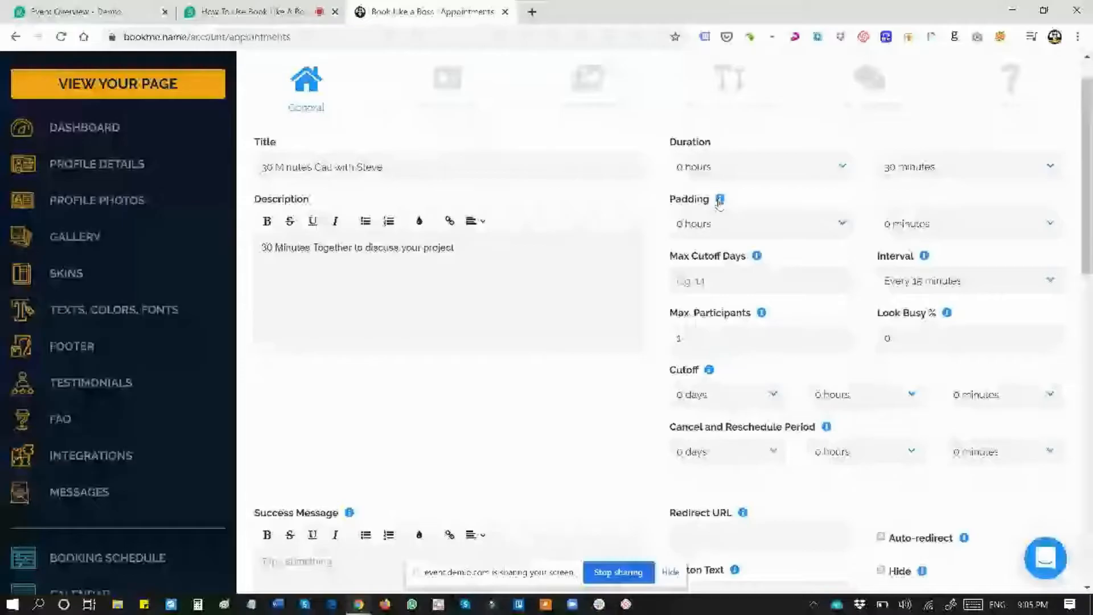
# - Set the new appointment's padding to 0 hours and 30 minutes
pyautogui.click(749, 225)
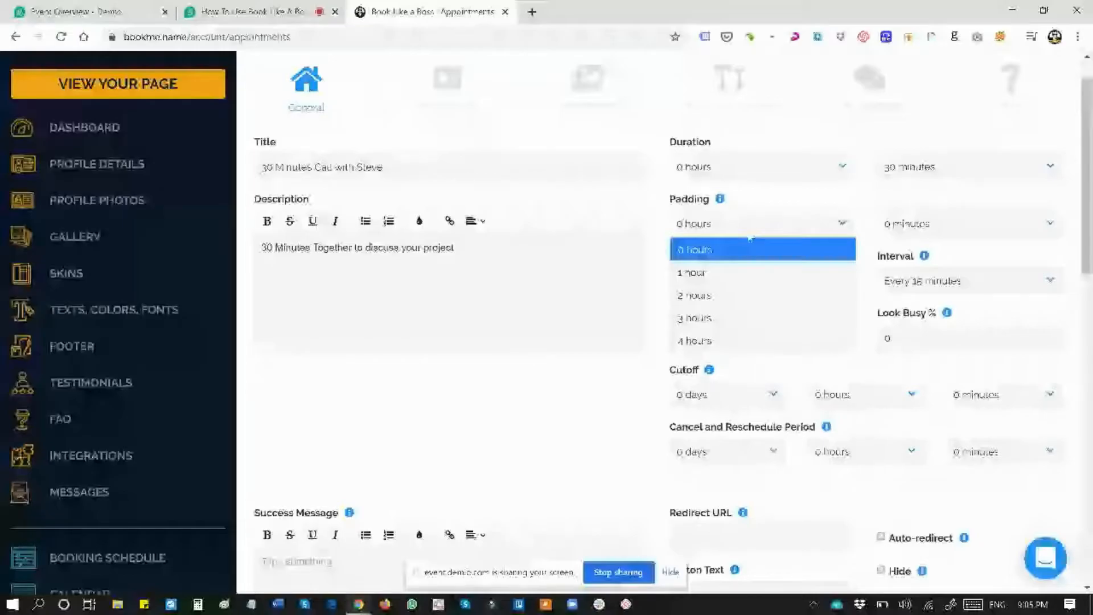
pyautogui.click(747, 251)
pyautogui.click(924, 225)
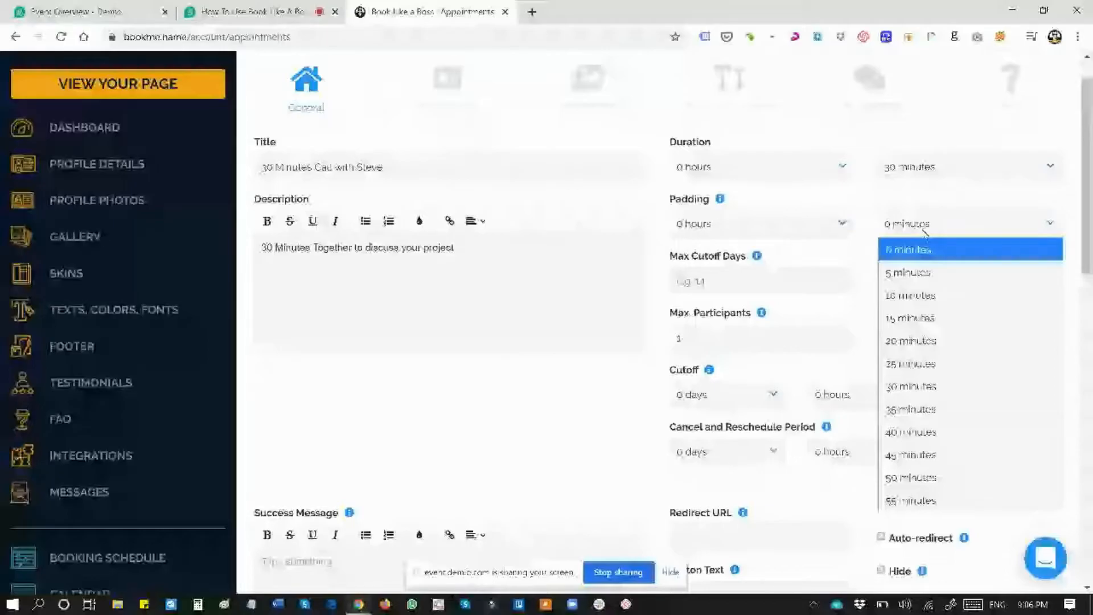
pyautogui.click(911, 386)
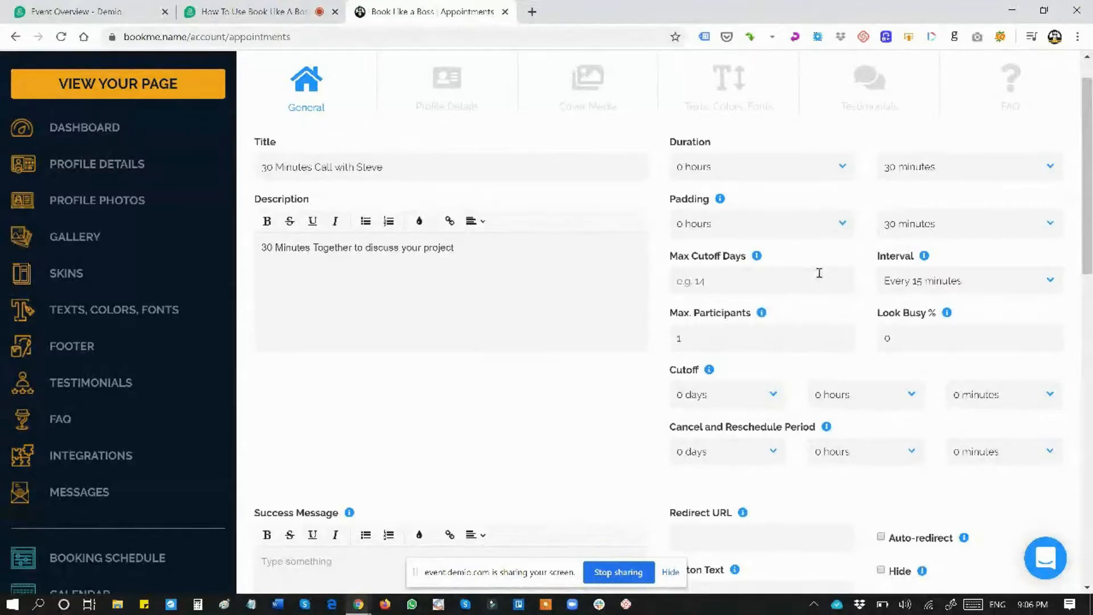
# - Set the appointment's Max Cutoff Days to 14 and its interval to every 30 minutes
pyautogui.click(725, 282)
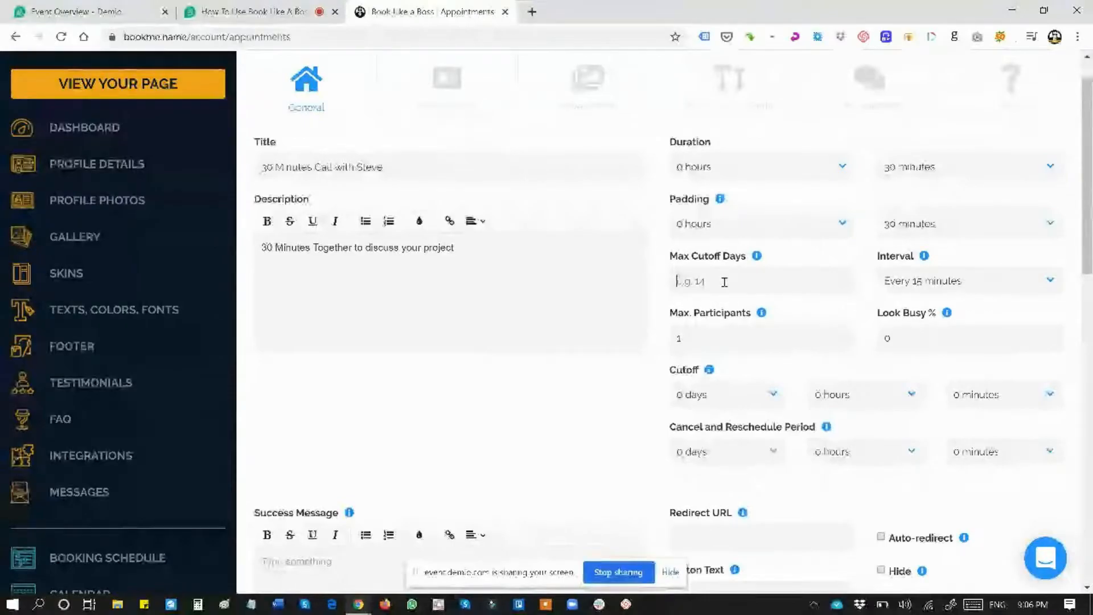
pyautogui.write('14')
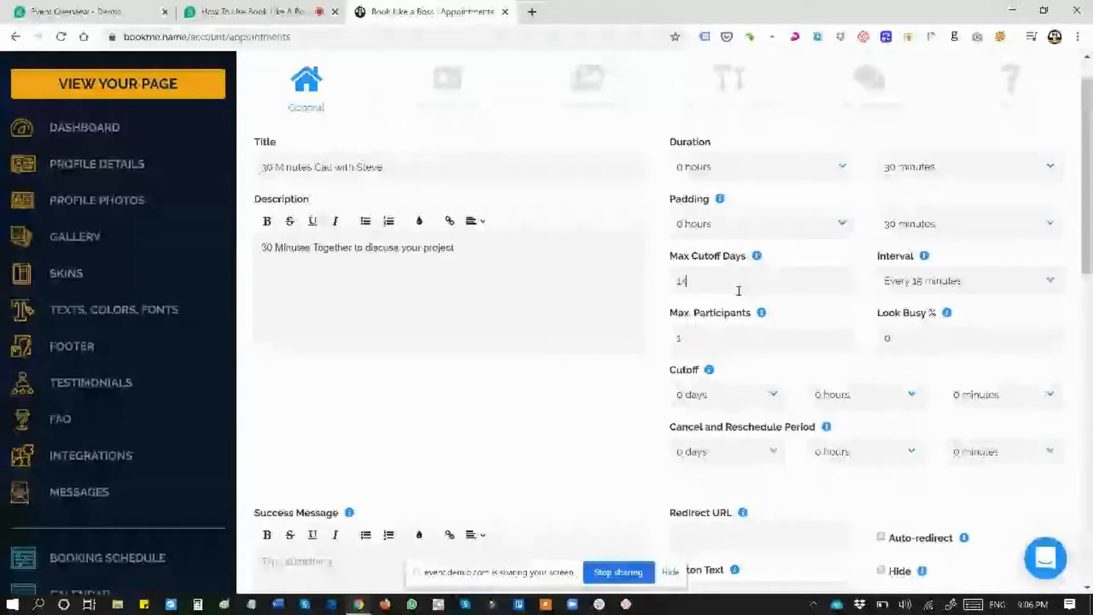
pyautogui.click(947, 281)
pyautogui.click(946, 421)
# - Try 10 as the appointment's maximum number of participants, and set it back to 1
pyautogui.scroll(-1, 758, 300)
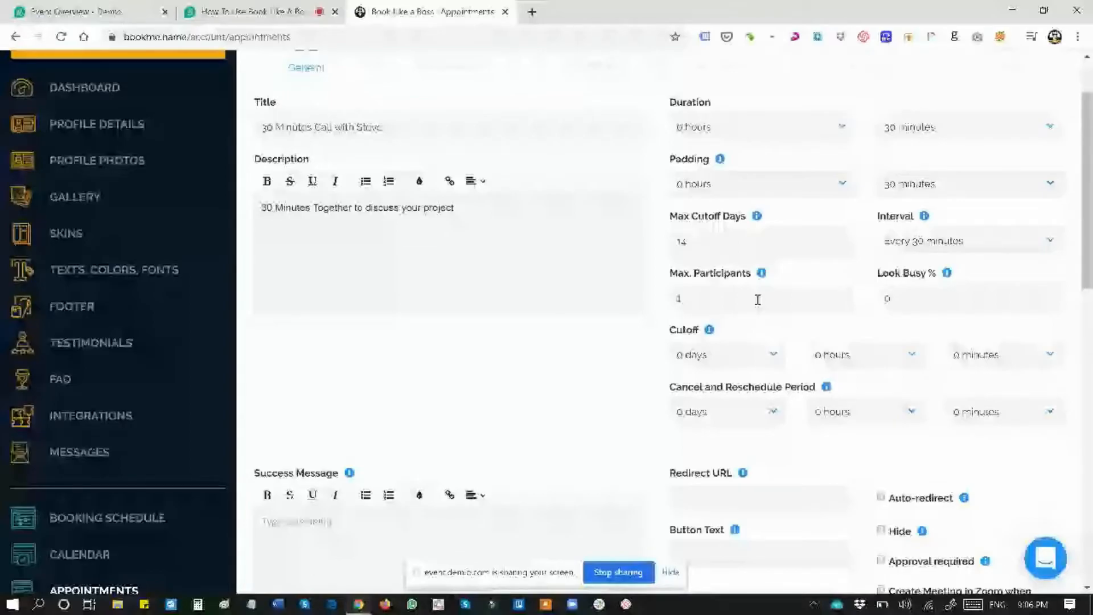
pyautogui.click(716, 302)
pyautogui.write('0')
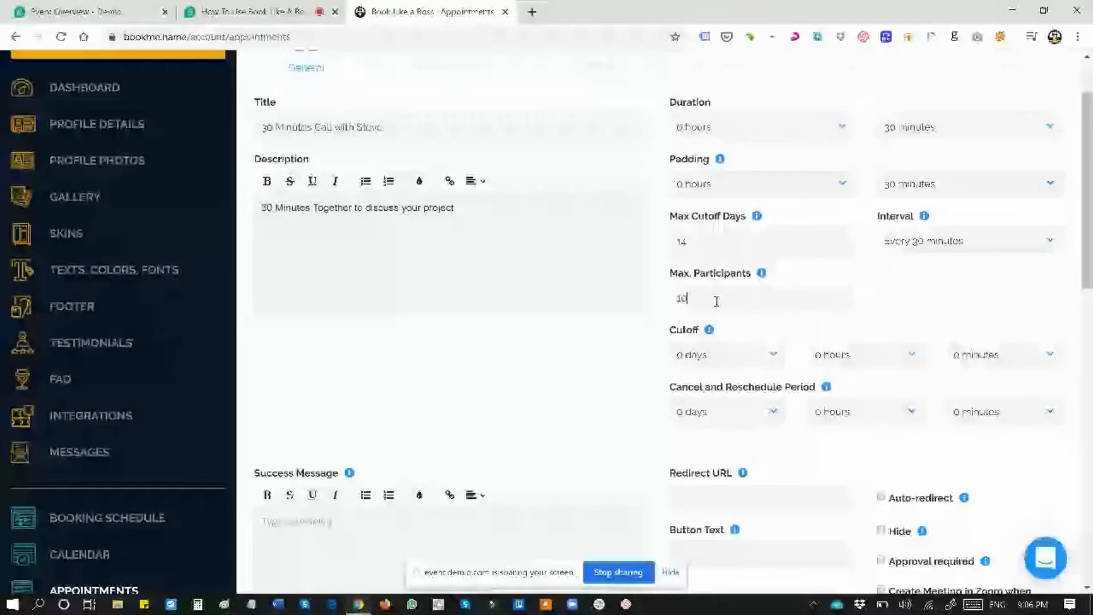
pyautogui.press('BackSpace')
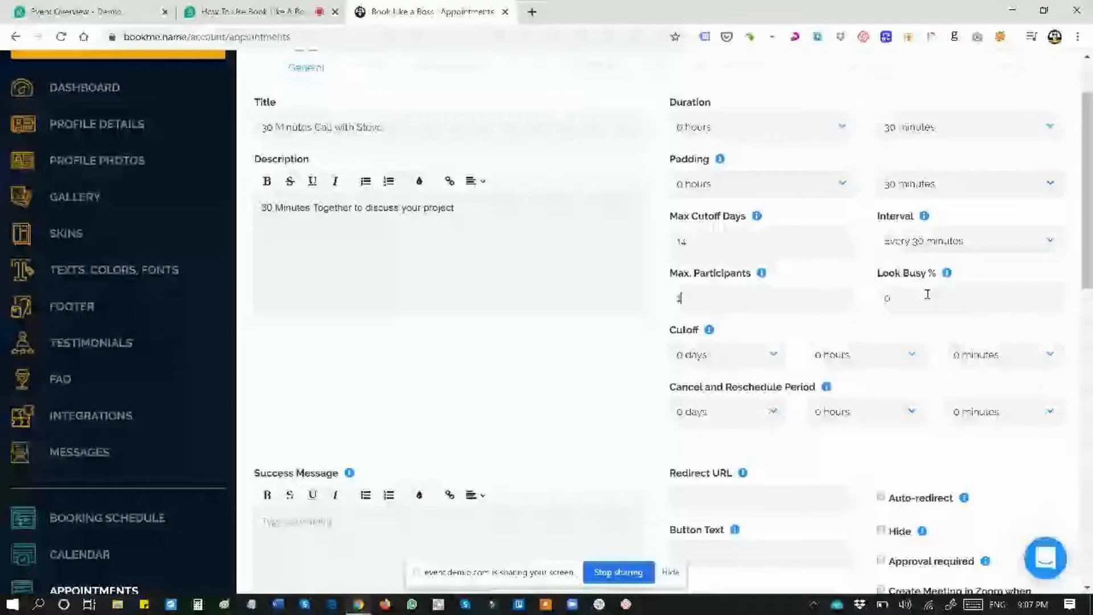
# - Set the appointment's Look Busy percentage to 50
pyautogui.click(928, 295)
pyautogui.moveTo(927, 295); pyautogui.dragTo(871, 295)
pyautogui.write('50')
# - Set the booking cutoff to 6 hours and the Cancel and Reschedule Period to 1 day
pyautogui.scroll(-2, 710, 221)
pyautogui.moveTo(710, 221)
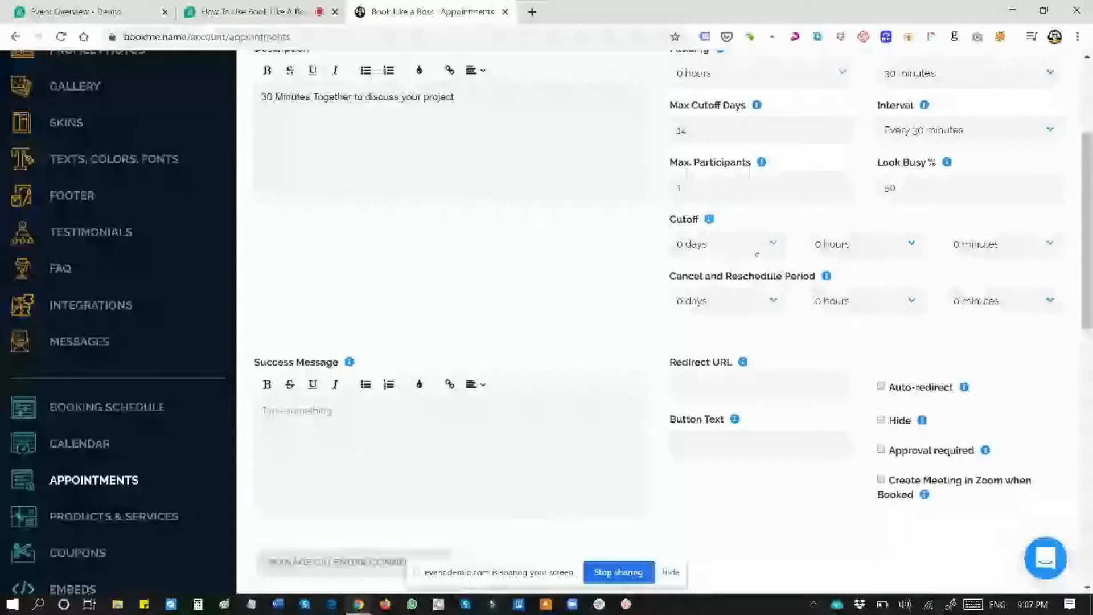
pyautogui.click(757, 255)
pyautogui.click(782, 316)
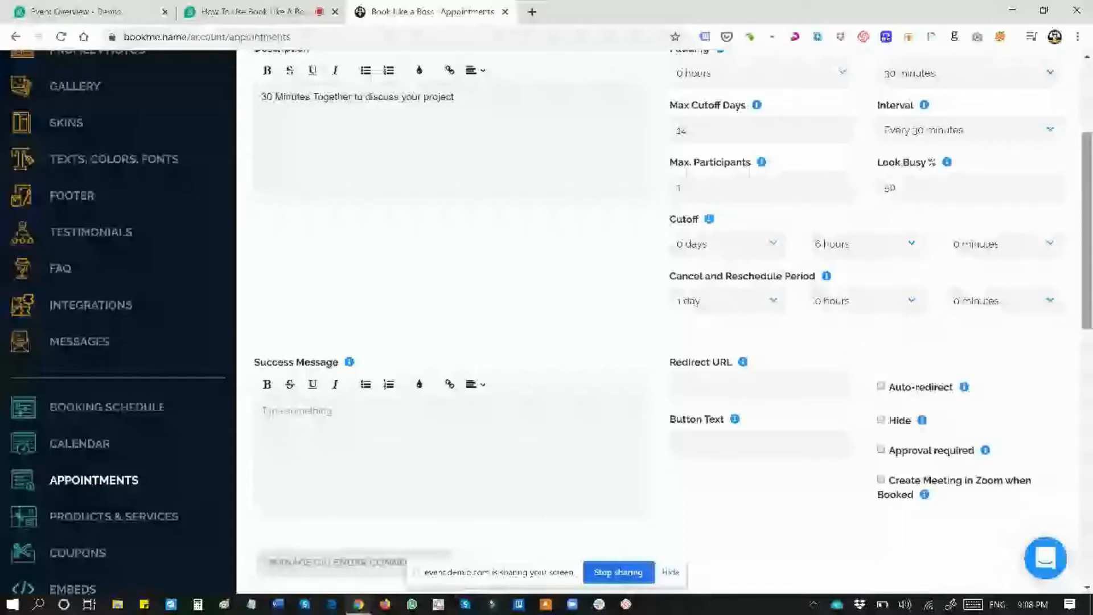
# - Set the appointment's Cancel and Reschedule Period to 0 days, 1 hour and 0 minutes
pyautogui.scroll(-1, 661, 319)
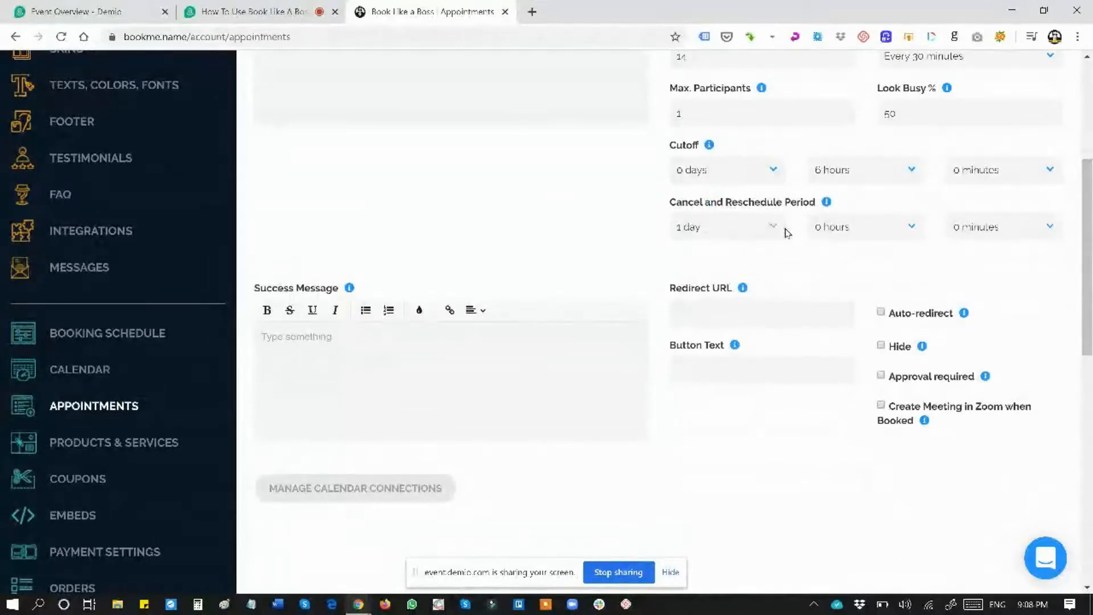
pyautogui.click(764, 226)
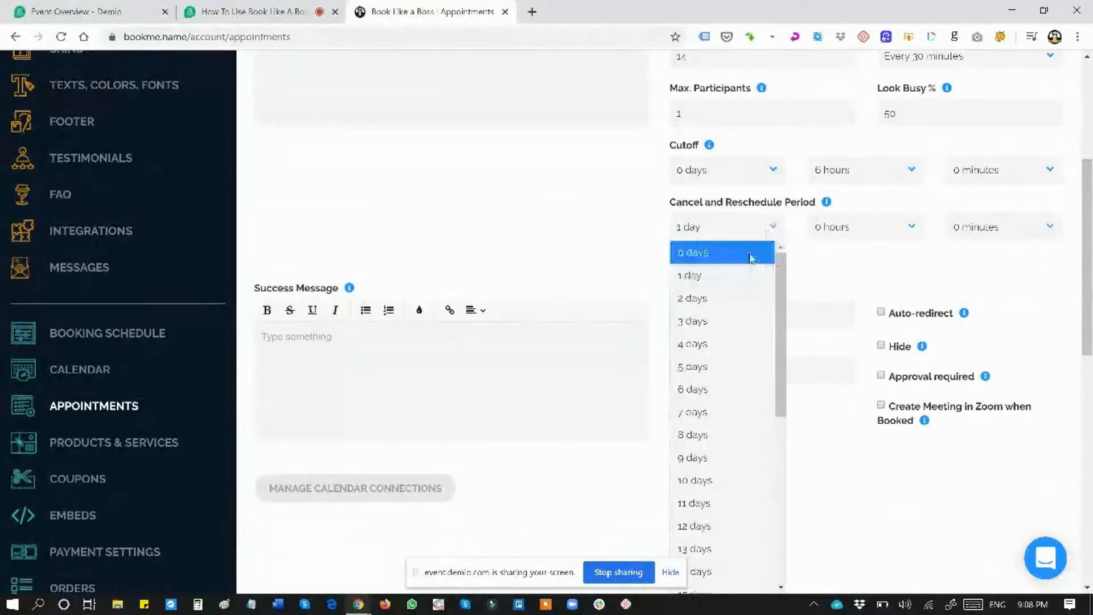
pyautogui.click(750, 258)
pyautogui.click(996, 230)
pyautogui.click(996, 278)
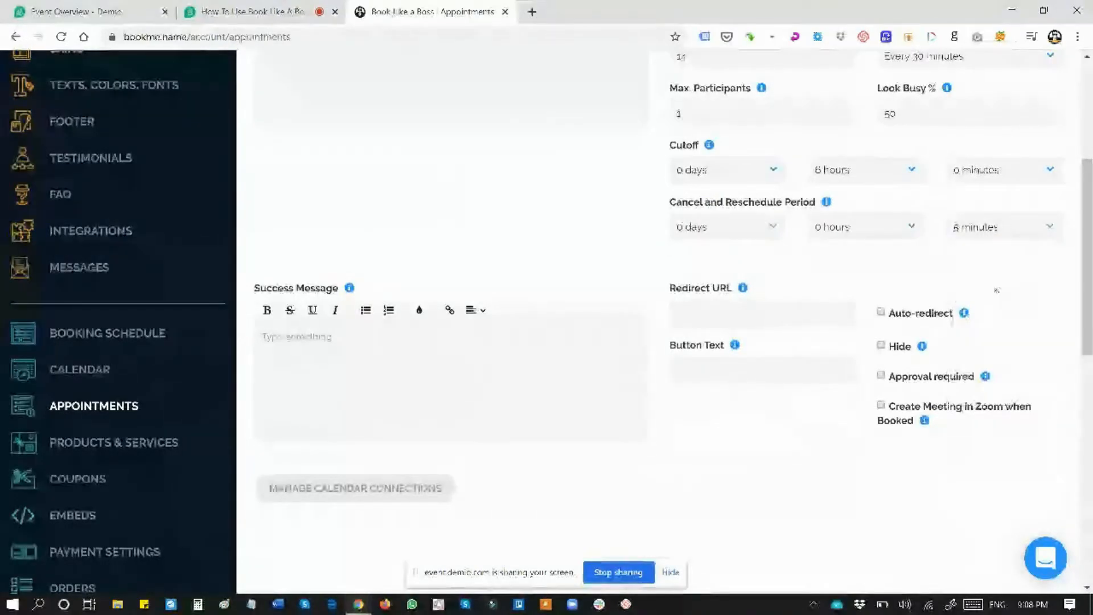
pyautogui.click(1001, 234)
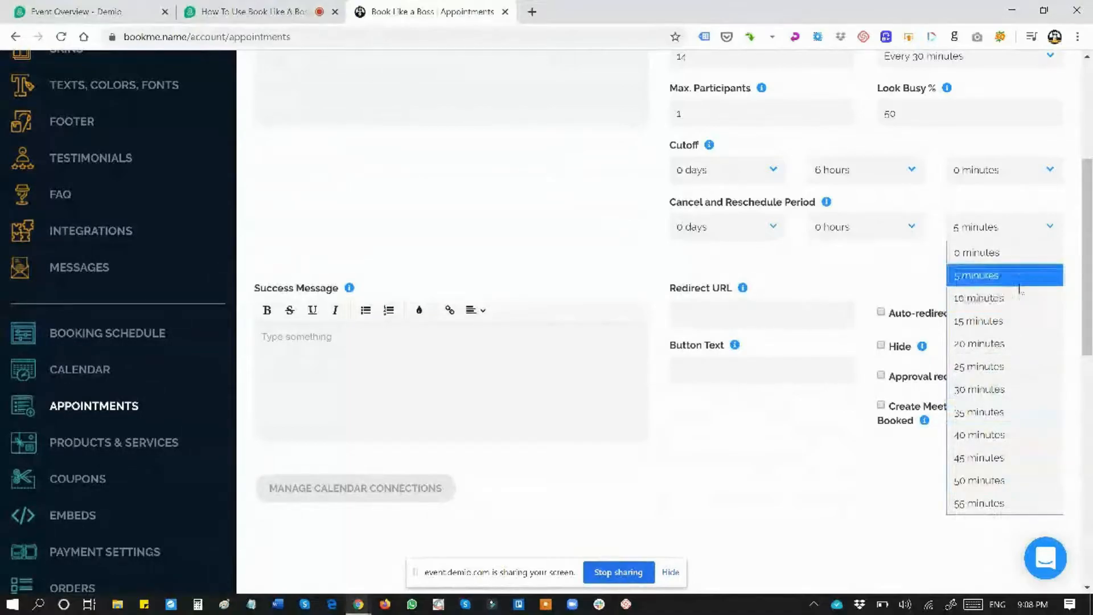
pyautogui.click(1003, 258)
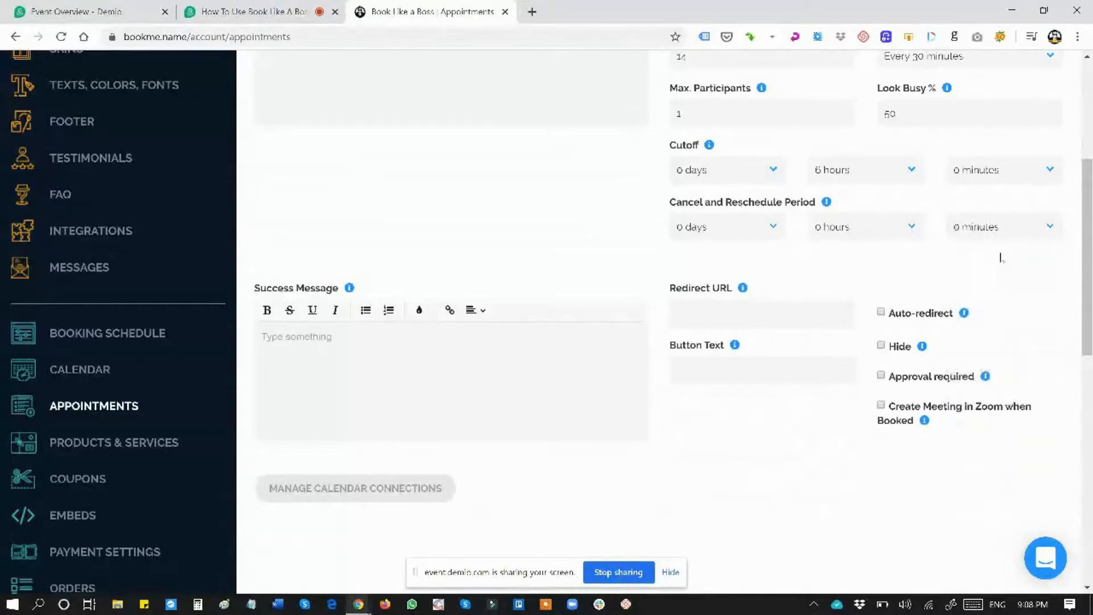
pyautogui.click(908, 236)
pyautogui.click(893, 275)
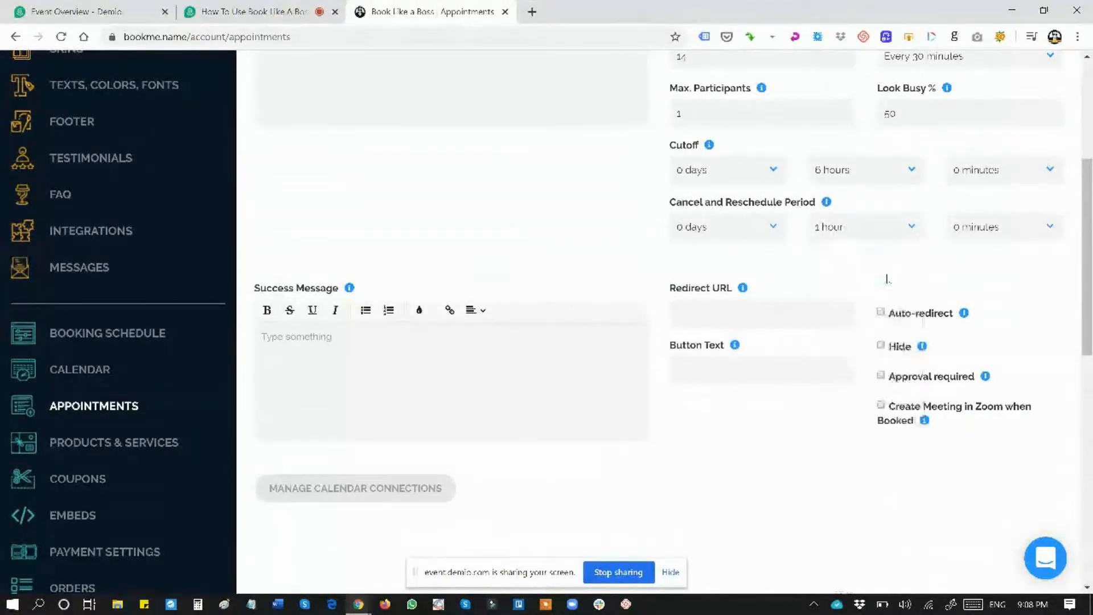
# - Enter the Success Message "Thanks so much! I look forward to discussing your project!"
pyautogui.scroll(-2, 529, 283)
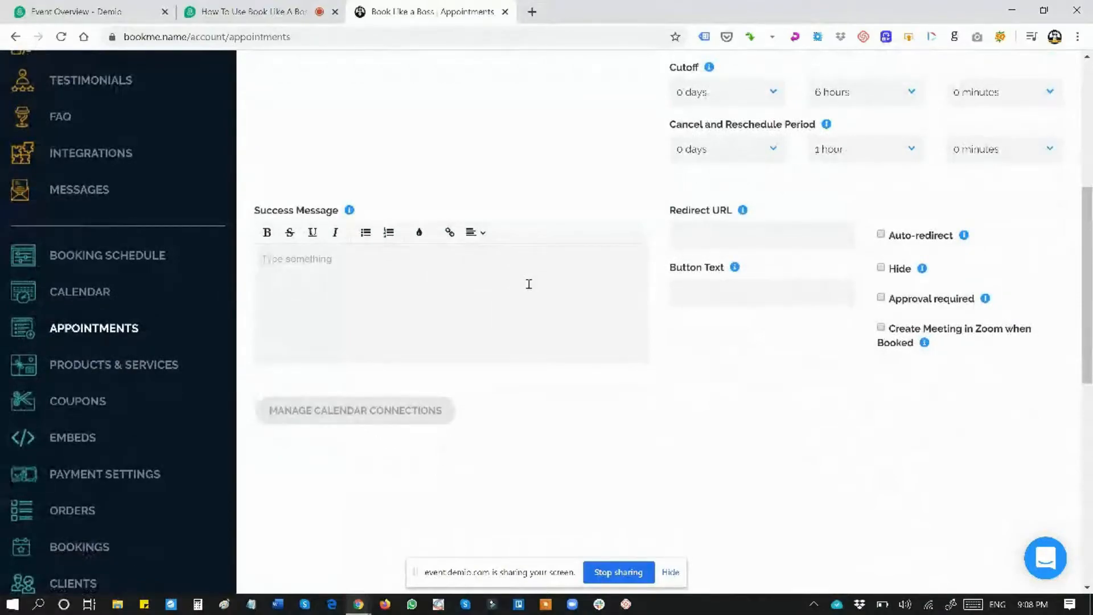
pyautogui.write('Thanks so u')
pyautogui.press('BackSpace')
pyautogui.write('much!')
pyautogui.write('I lok')
pyautogui.press('BackSpace')
pyautogui.write('ok forward to discussing')
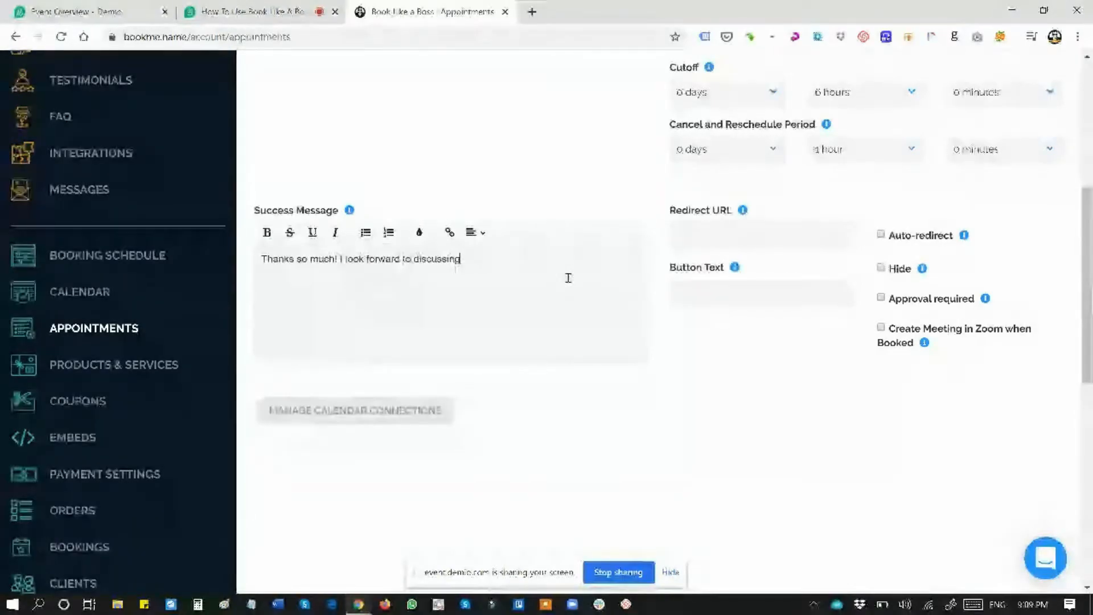
pyautogui.write(' your p')
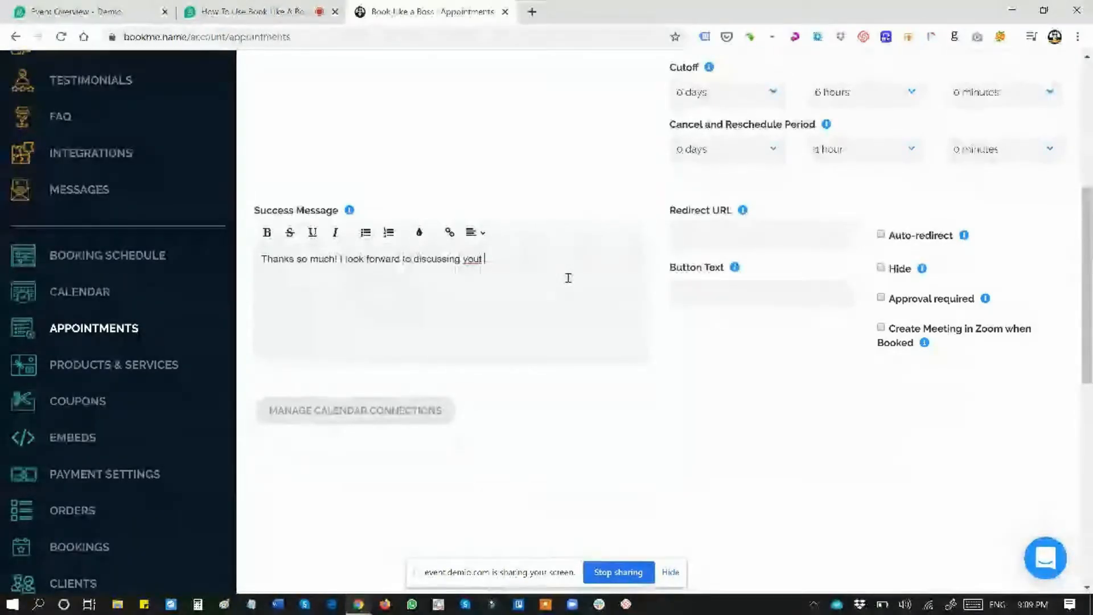
pyautogui.write('ro')
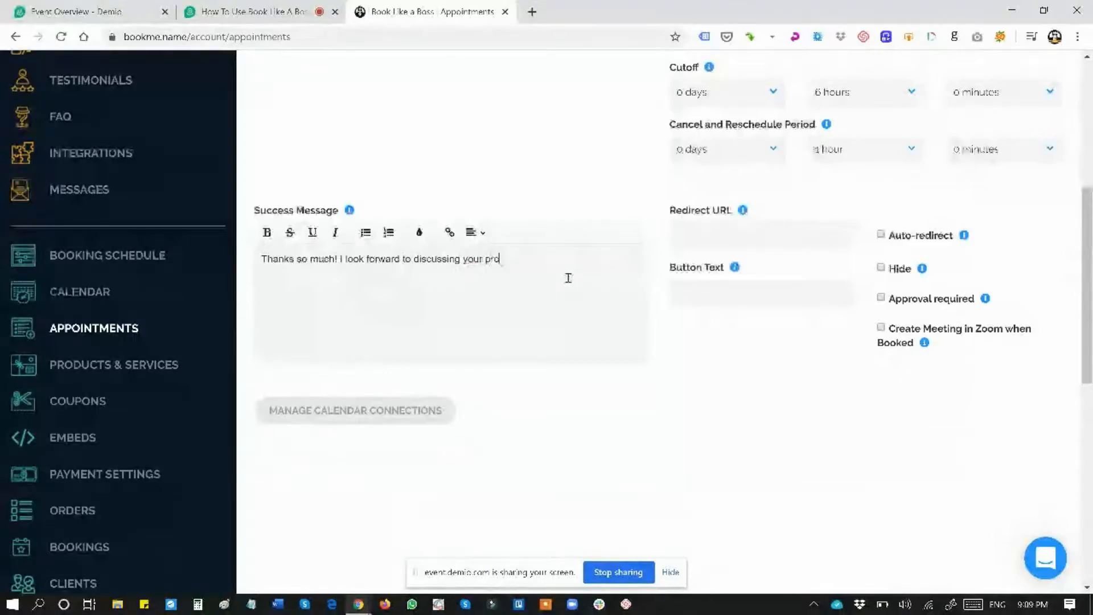
pyautogui.write('ject.')
pyautogui.write('!')
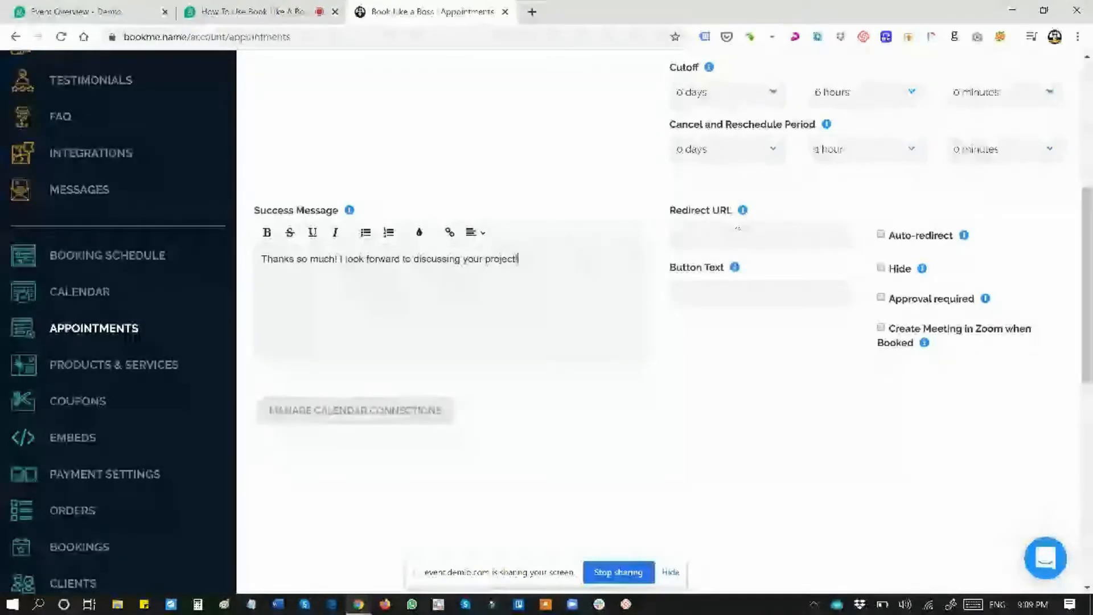
# - Try the appointment's Auto-redirect option and turn it back off
pyautogui.click(881, 235)
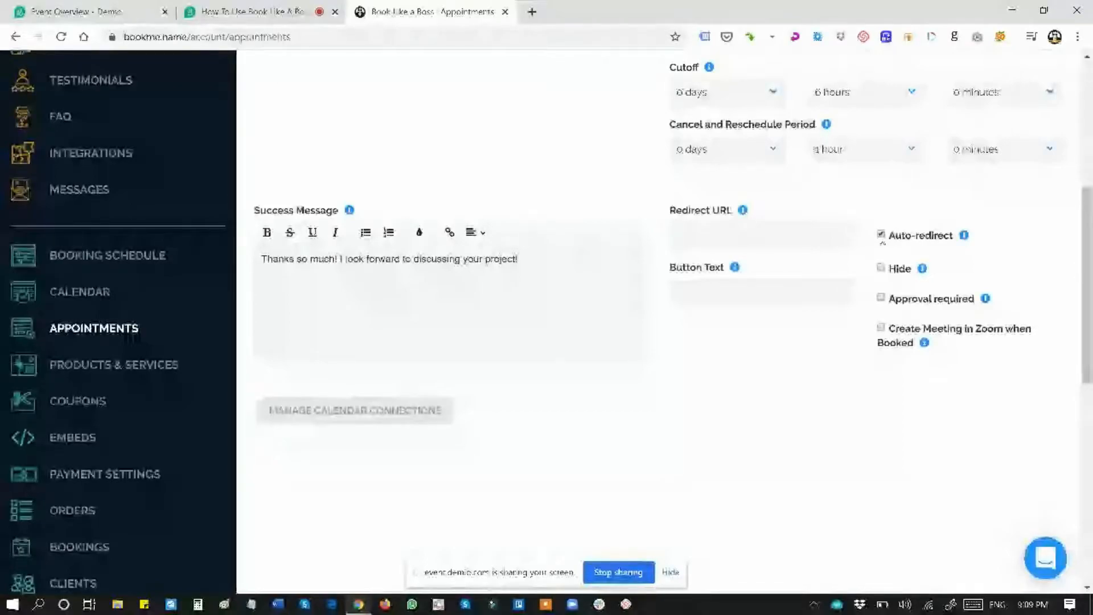
pyautogui.click(881, 235)
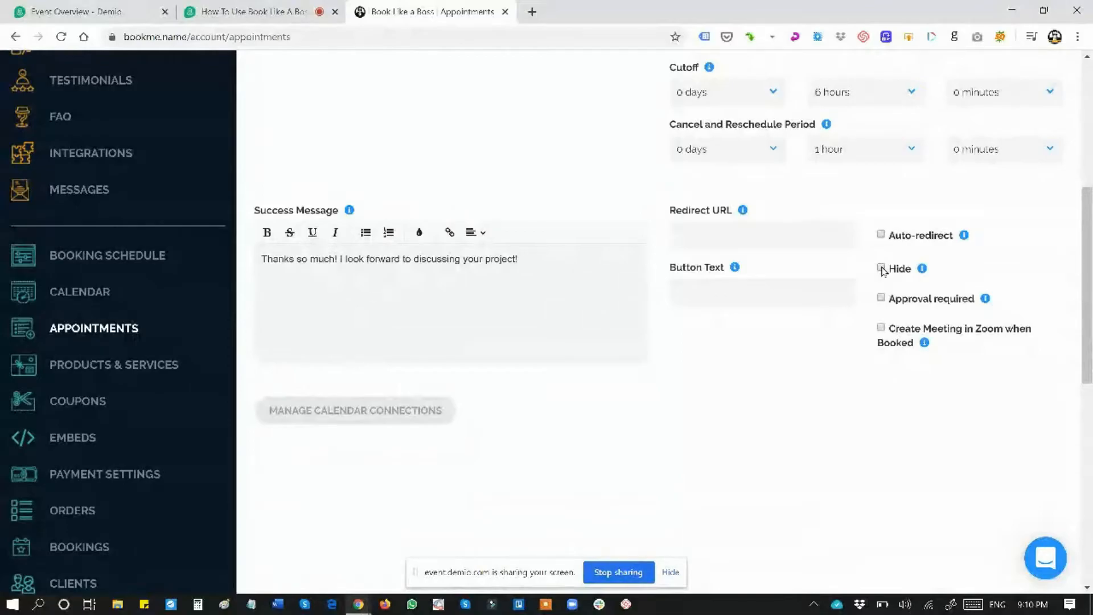
pyautogui.click(283, 9)
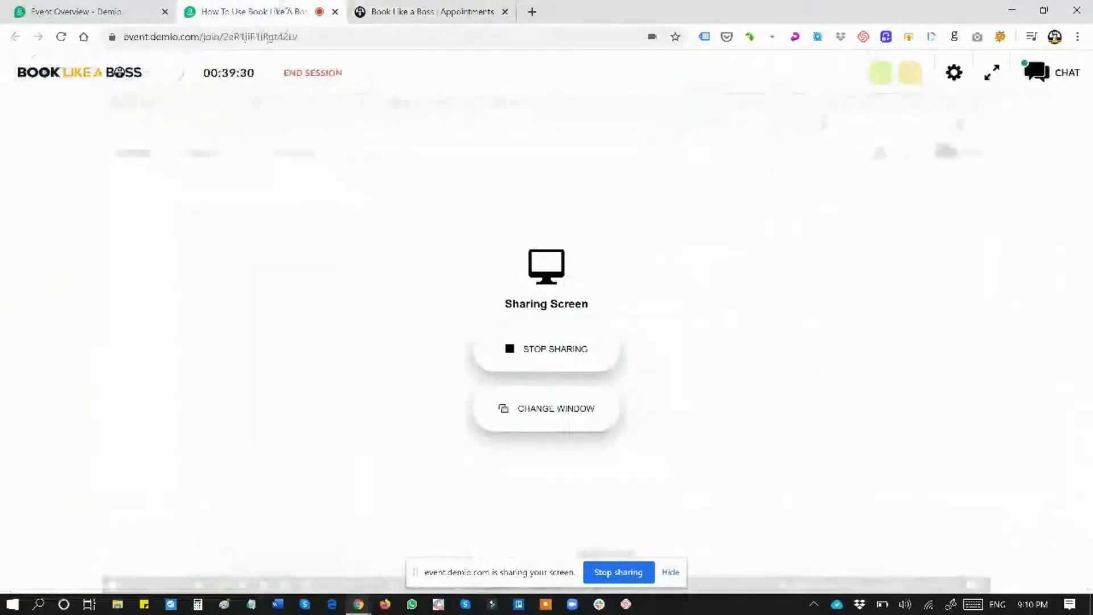
pyautogui.click(391, 12)
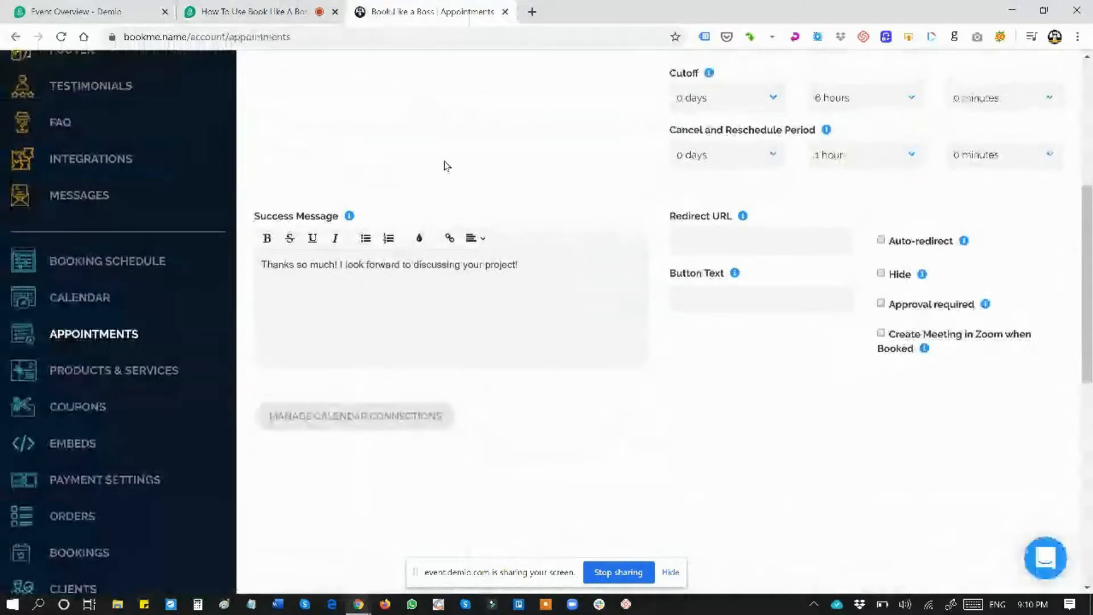
# - Open the public booking page and examine how the appointments are presented in its Book Me section
pyautogui.scroll(4, 447, 166)
pyautogui.scroll(2, 455, 229)
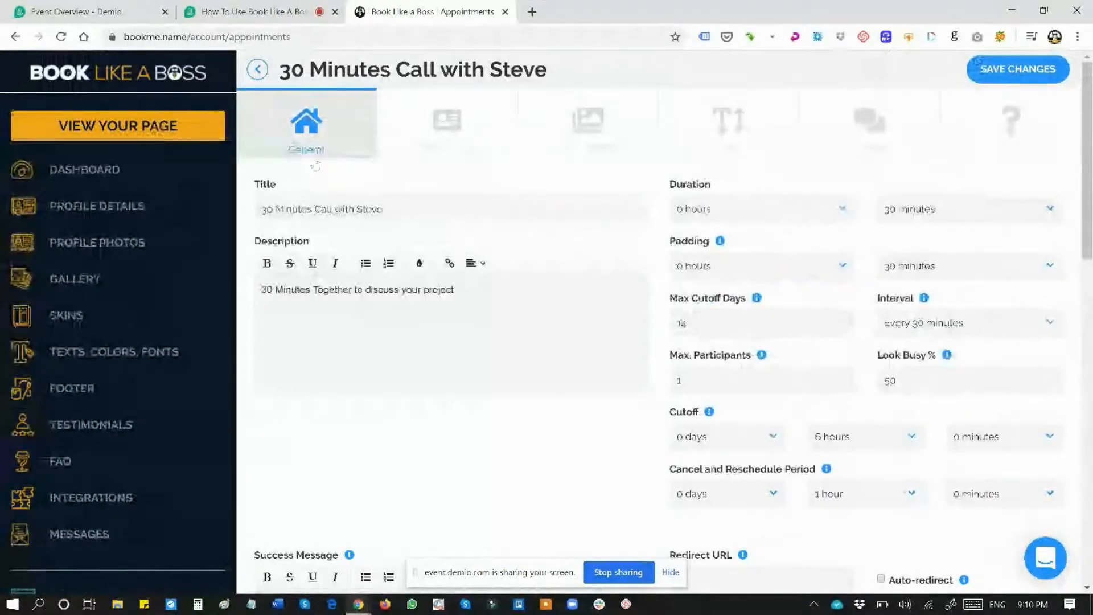
pyautogui.click(180, 131)
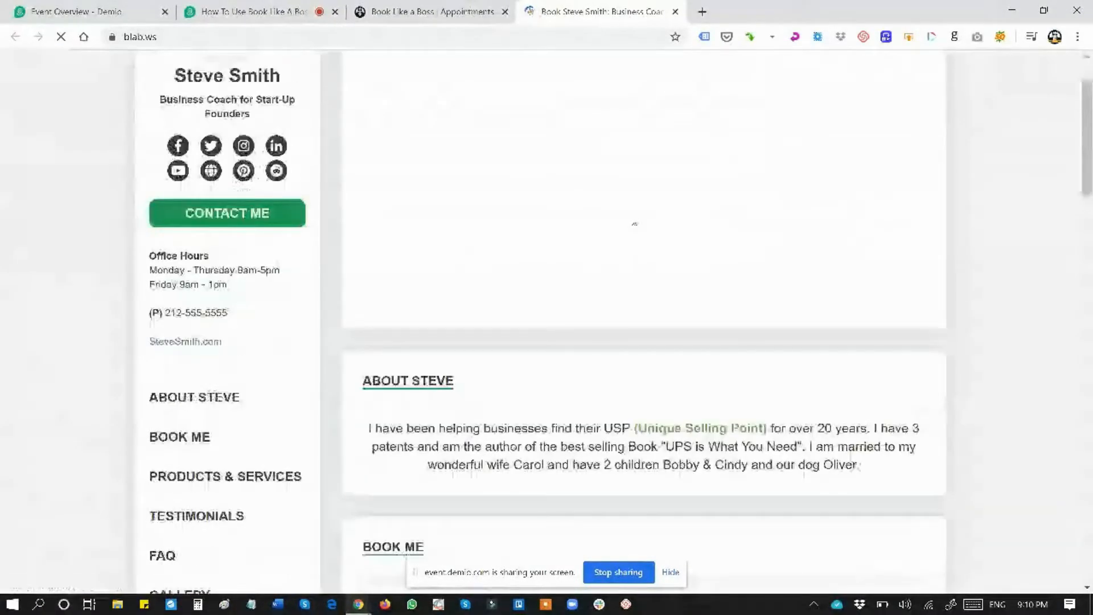
pyautogui.scroll(-8, 635, 224)
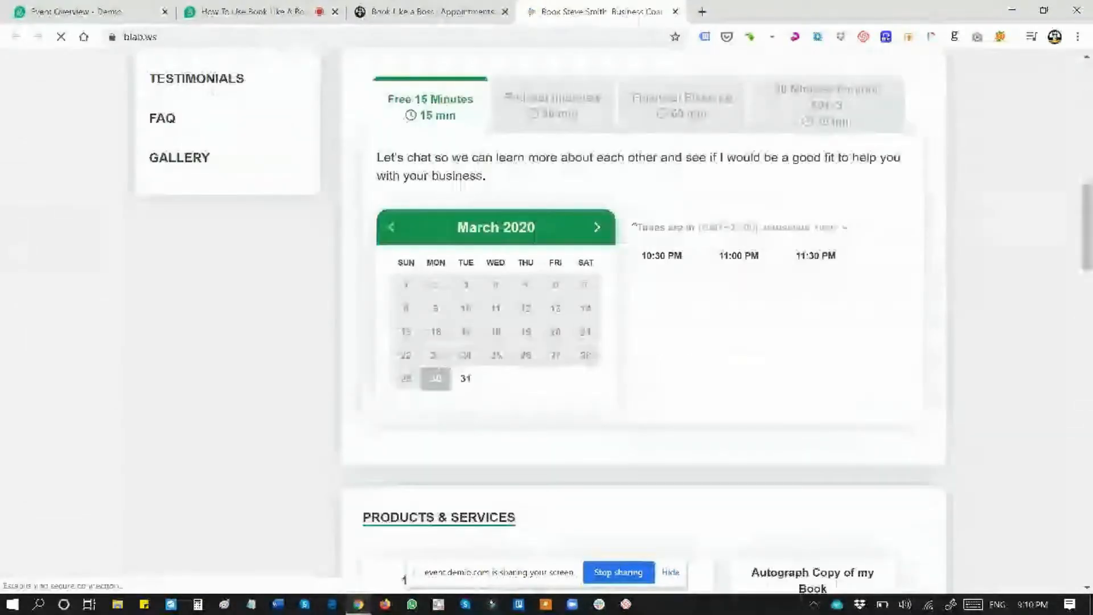
pyautogui.scroll(2, 634, 225)
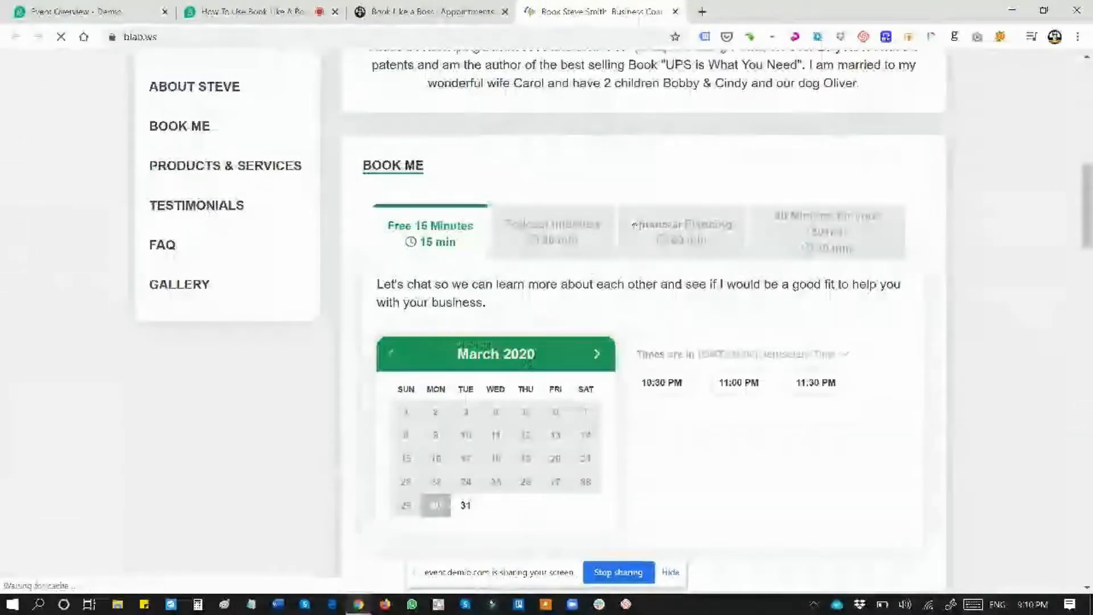
pyautogui.scroll(-2, 609, 255)
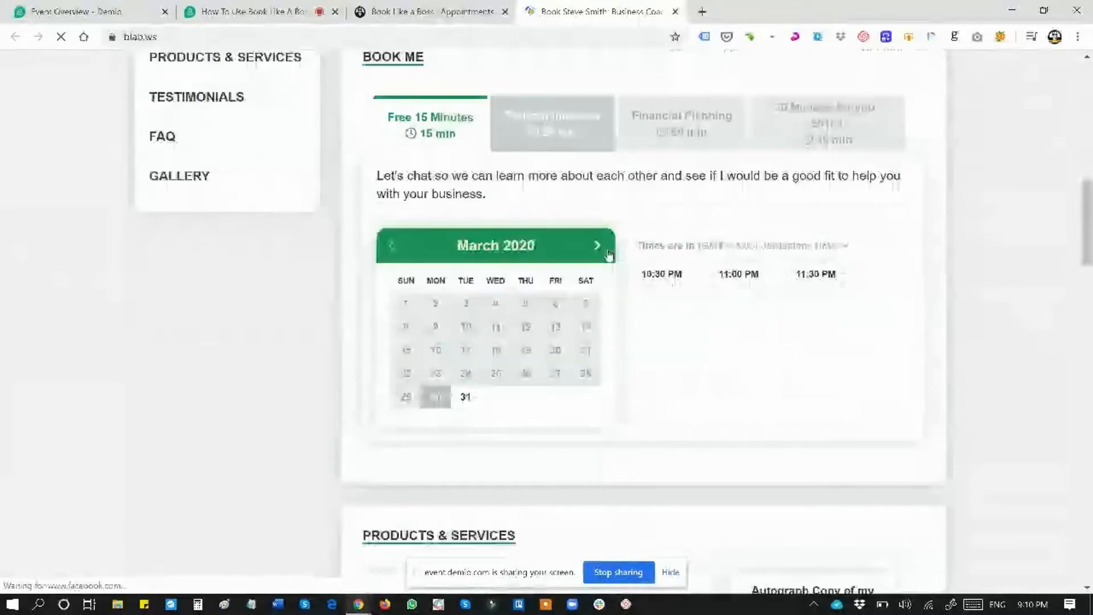
pyautogui.scroll(2, 608, 255)
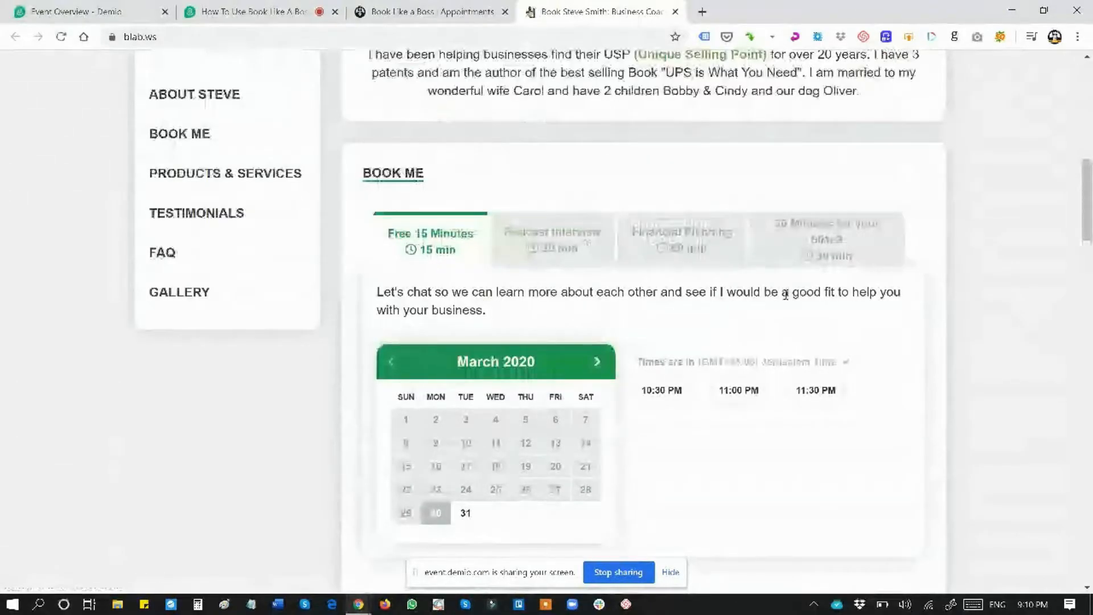
pyautogui.scroll(-8, 676, 380)
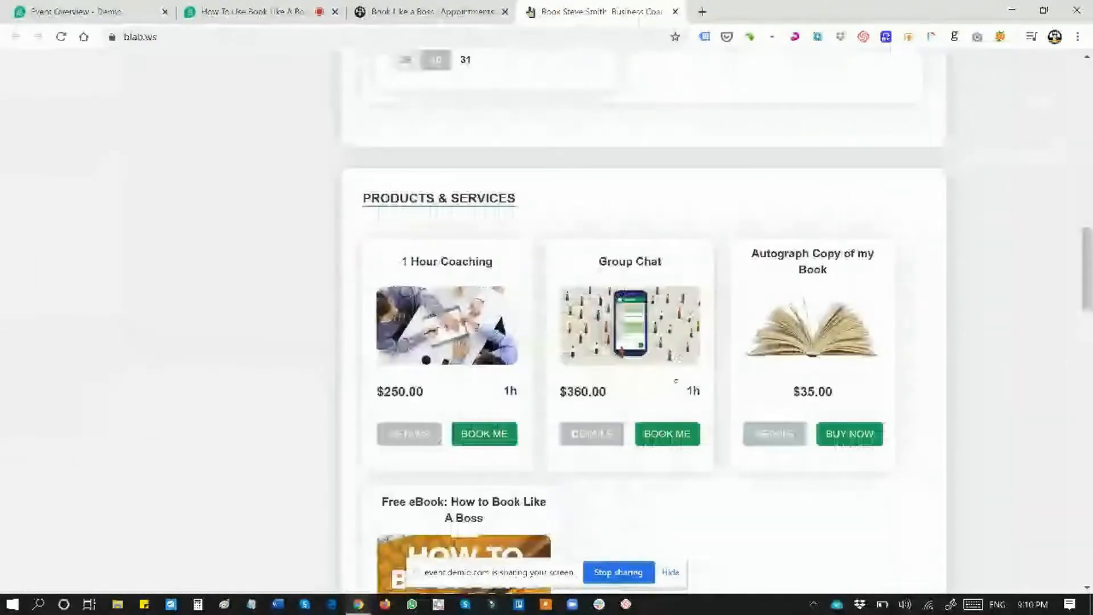
pyautogui.scroll(5, 676, 380)
pyautogui.scroll(1, 676, 380)
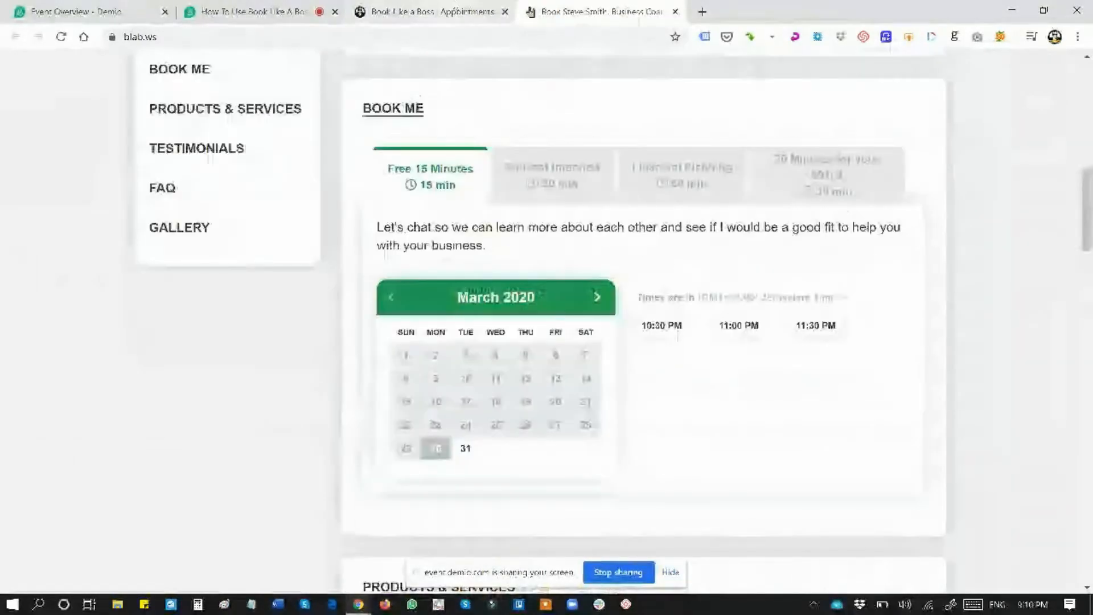
# - Return to the appointment's settings and turn on Approval required
pyautogui.click(447, 11)
pyautogui.scroll(-3, 963, 450)
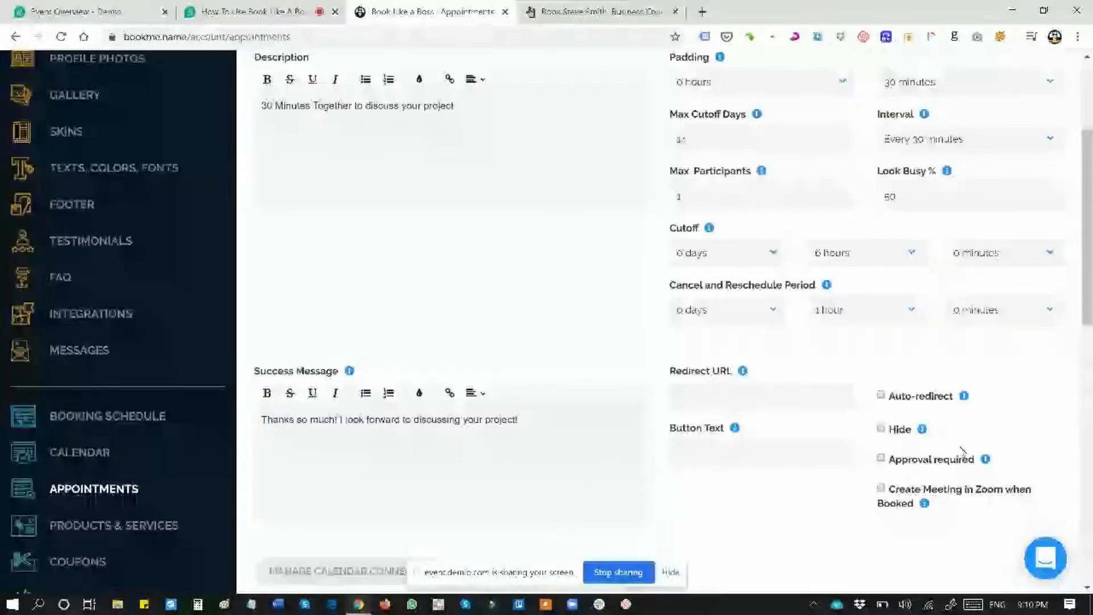
pyautogui.scroll(-3, 963, 450)
pyautogui.click(881, 284)
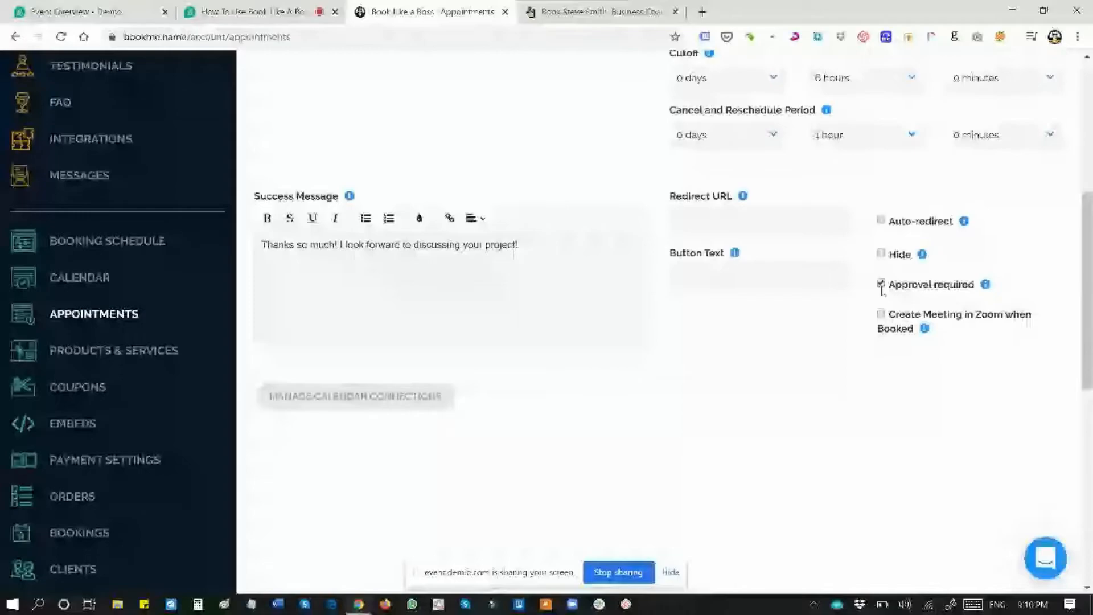
# - Turn off the approval requirement, enable creating a Zoom meeting when booked, and save the 30-minute call appointment
pyautogui.click(881, 284)
pyautogui.click(881, 314)
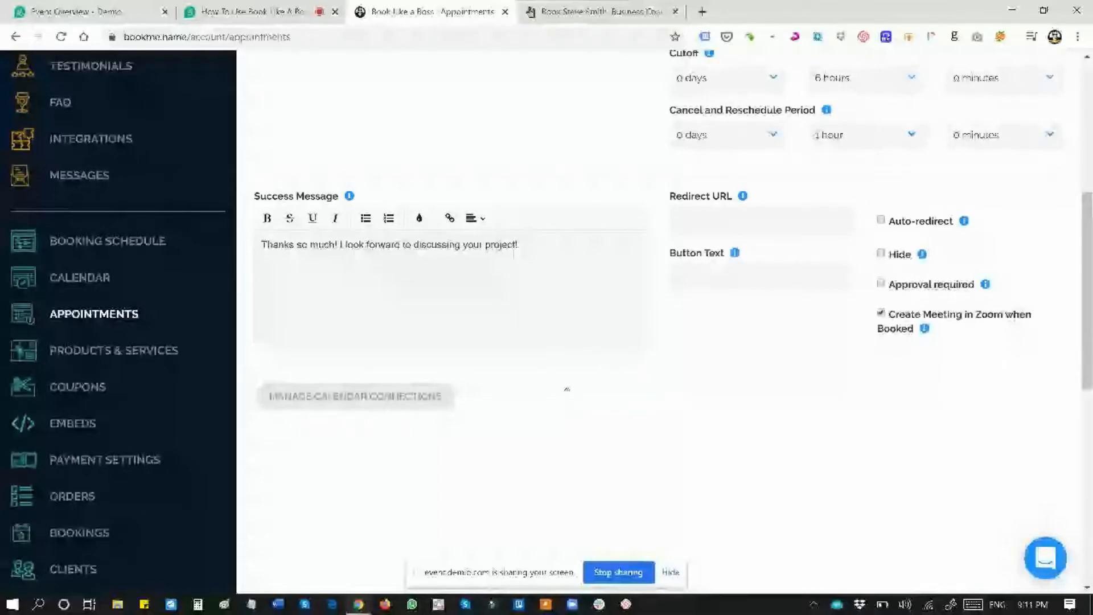
pyautogui.scroll(3, 870, 458)
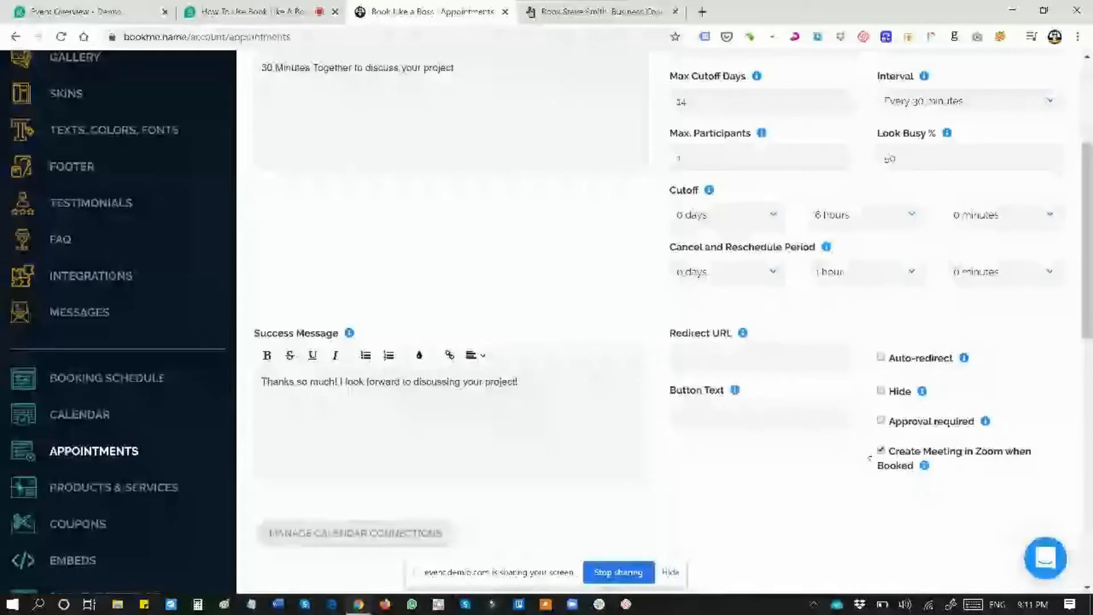
pyautogui.click(882, 451)
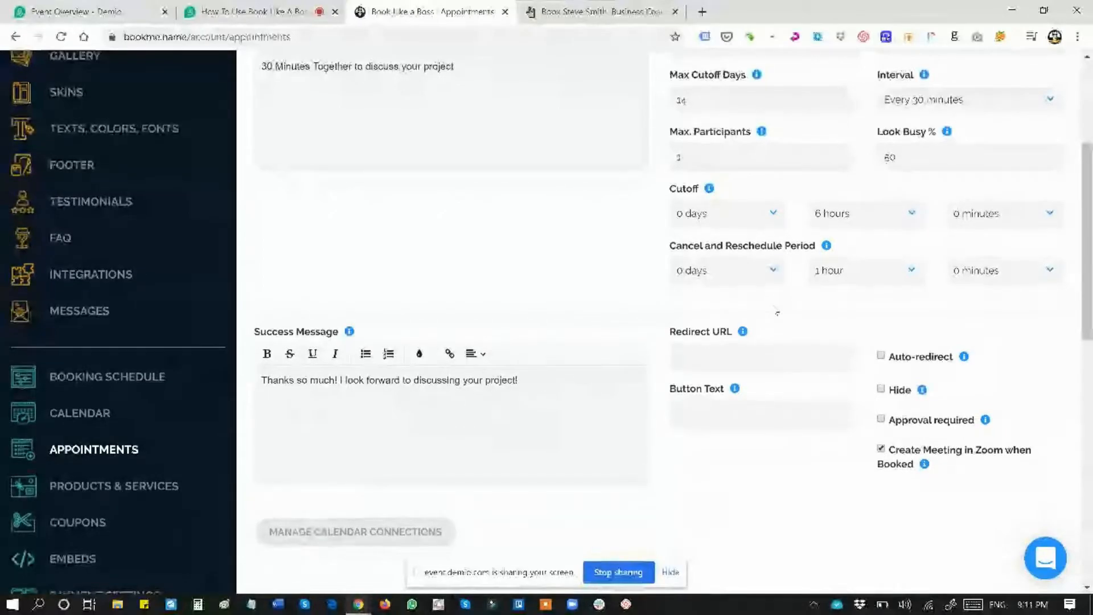
pyautogui.scroll(4, 777, 313)
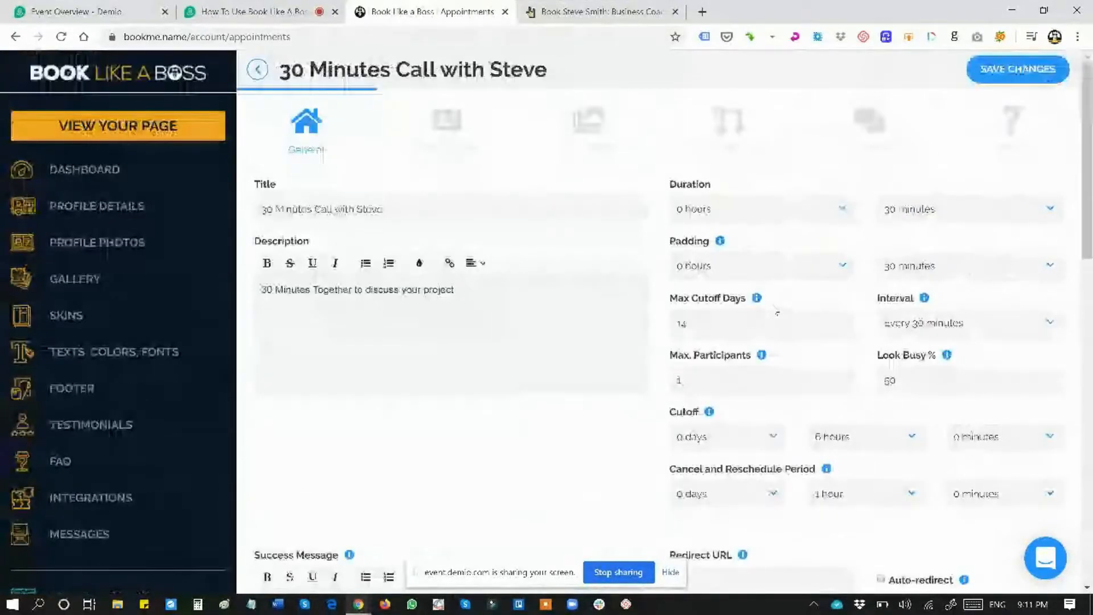
pyautogui.click(1003, 63)
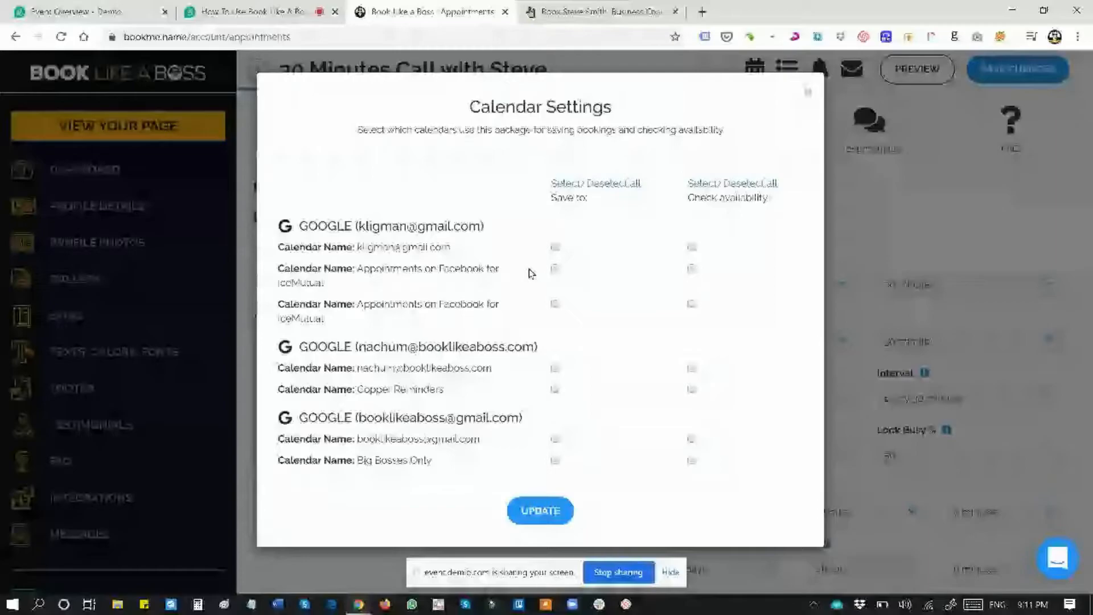
# - Use all three calendars of the first Google account for saving bookings and checking availability, and update the calendar settings
pyautogui.click(555, 248)
pyautogui.click(555, 269)
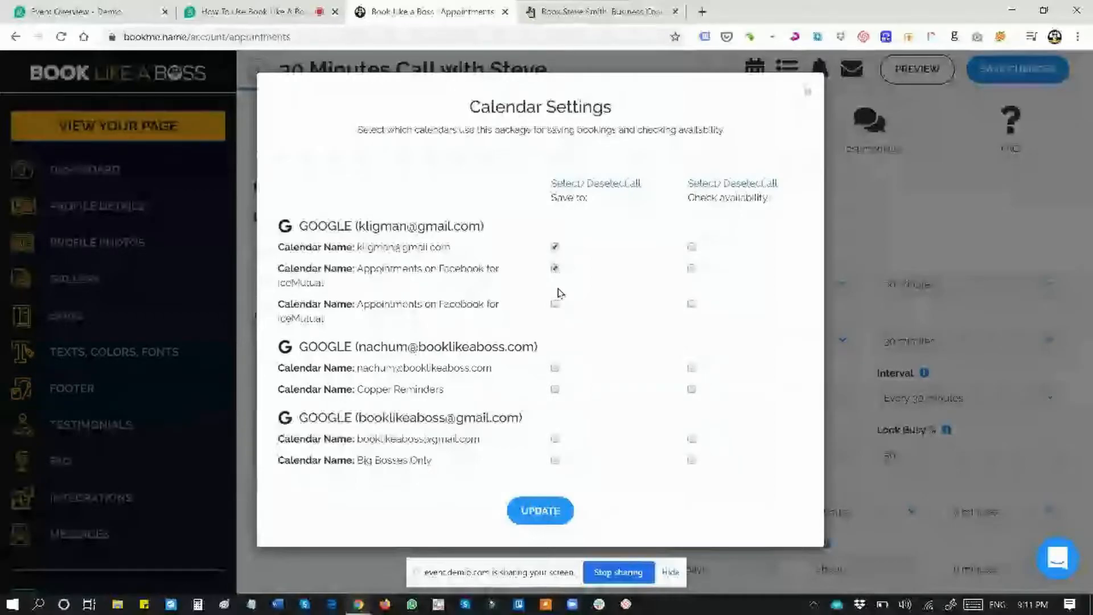
pyautogui.click(555, 304)
pyautogui.click(692, 246)
pyautogui.click(692, 268)
pyautogui.click(692, 304)
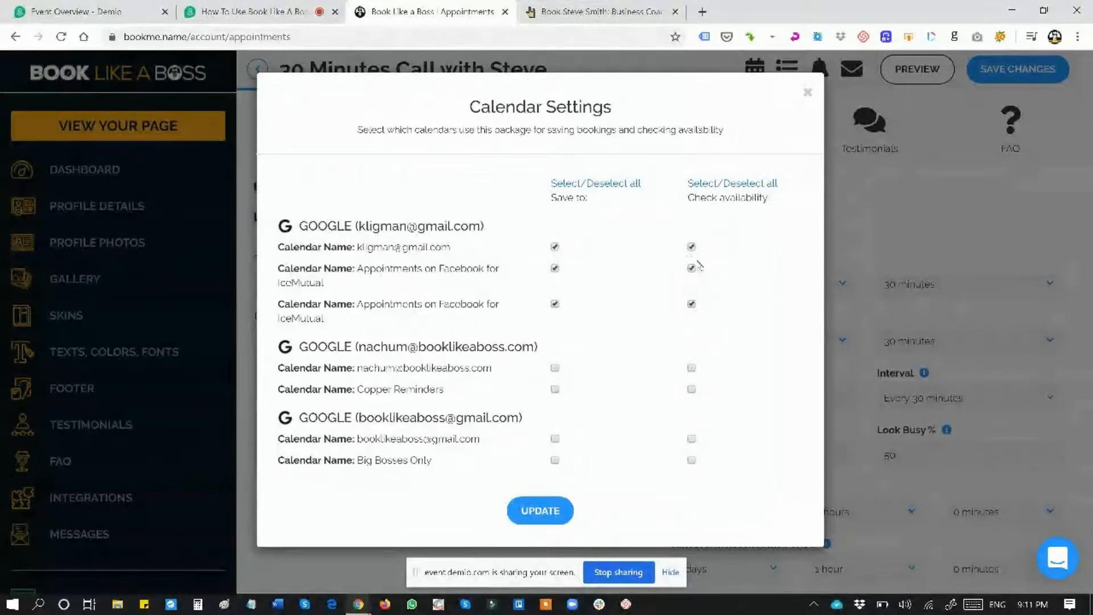
pyautogui.click(536, 511)
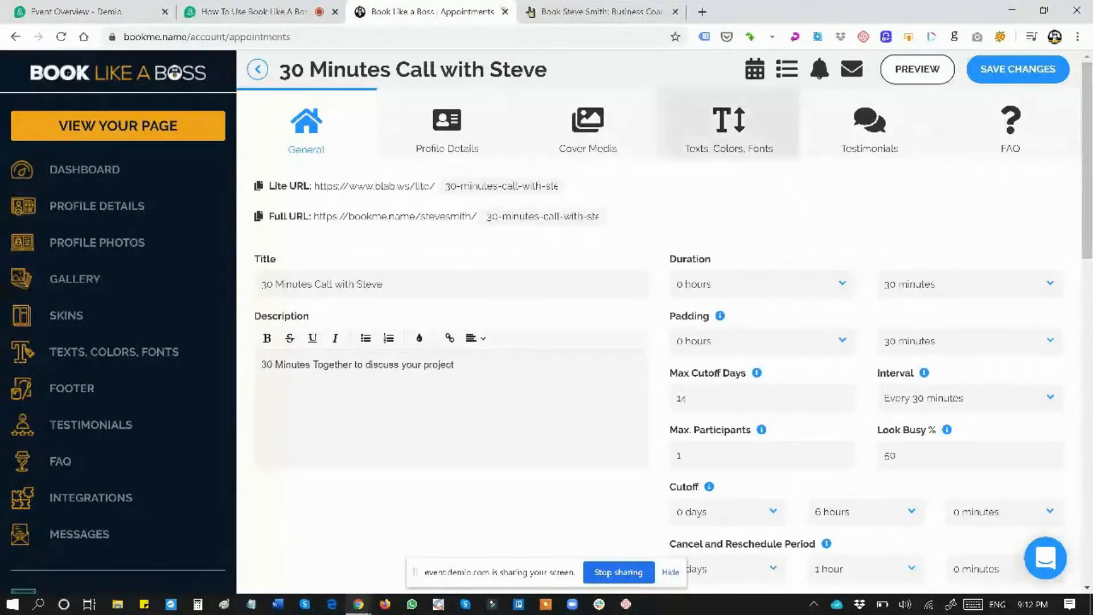
# - Switch to the Demio webinar session and open its chat
pyautogui.click(218, 6)
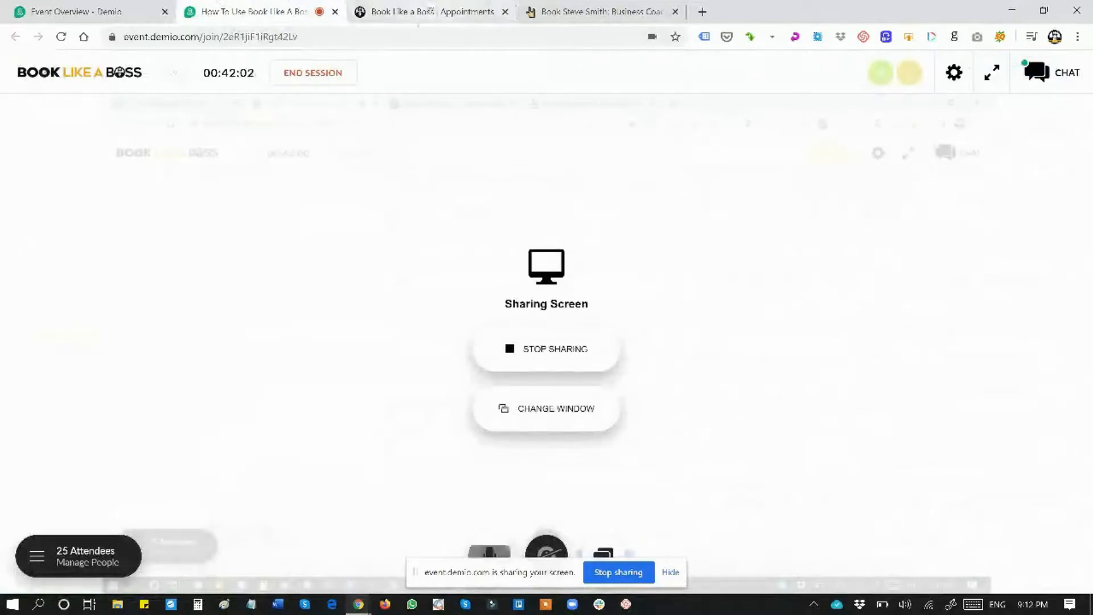
pyautogui.click(1048, 77)
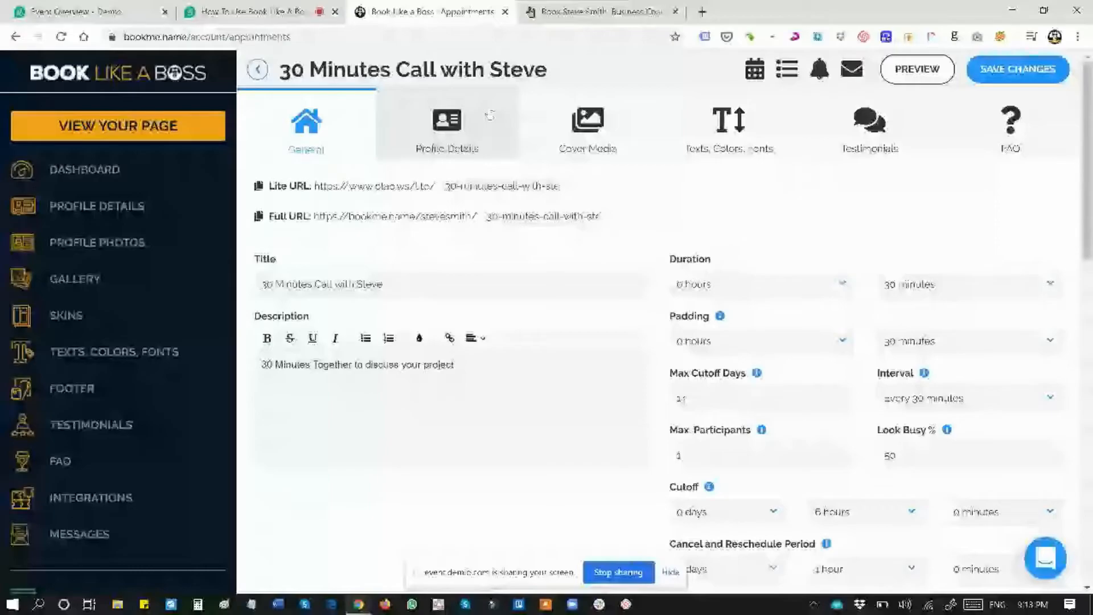
# - Shorten the endings of both the appointment's Lite URL and Full URL to 30-1 and save the changes
pyautogui.moveTo(446, 186); pyautogui.dragTo(592, 196)
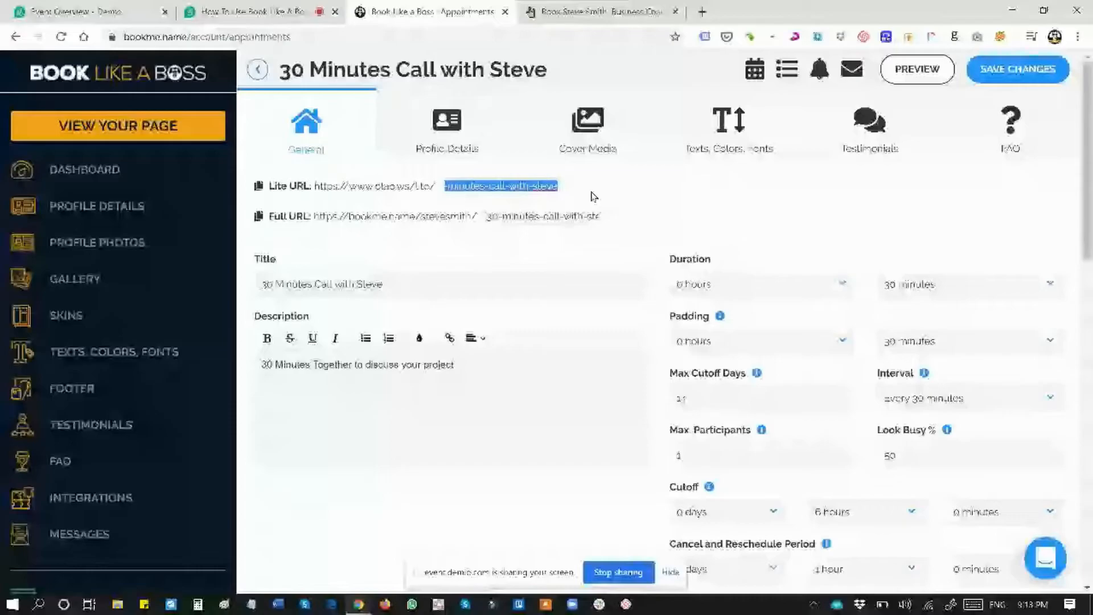
pyautogui.write('30-1')
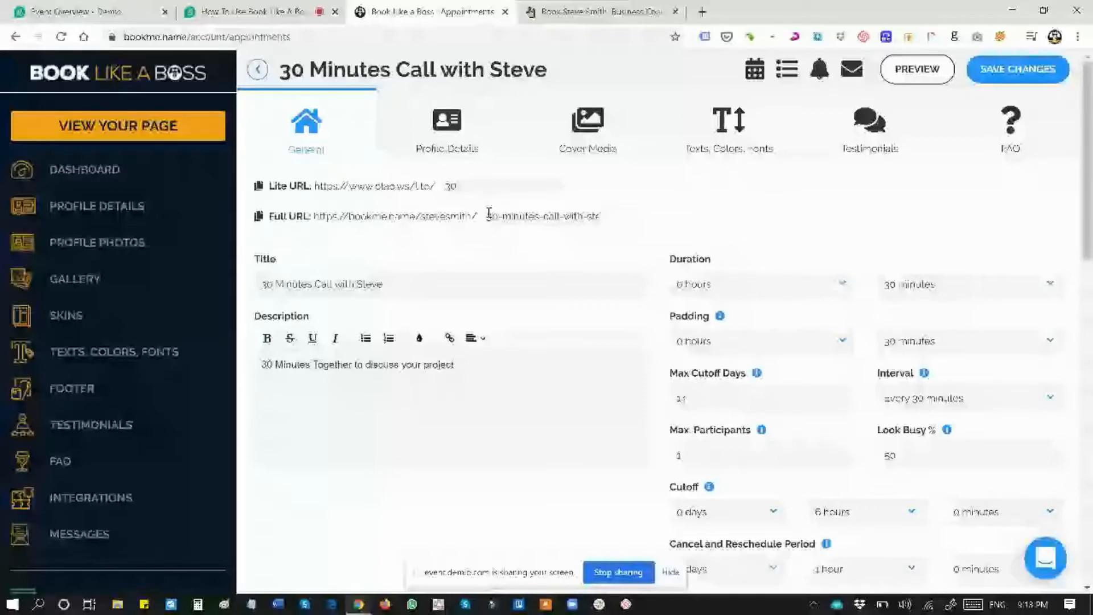
pyautogui.click(1020, 67)
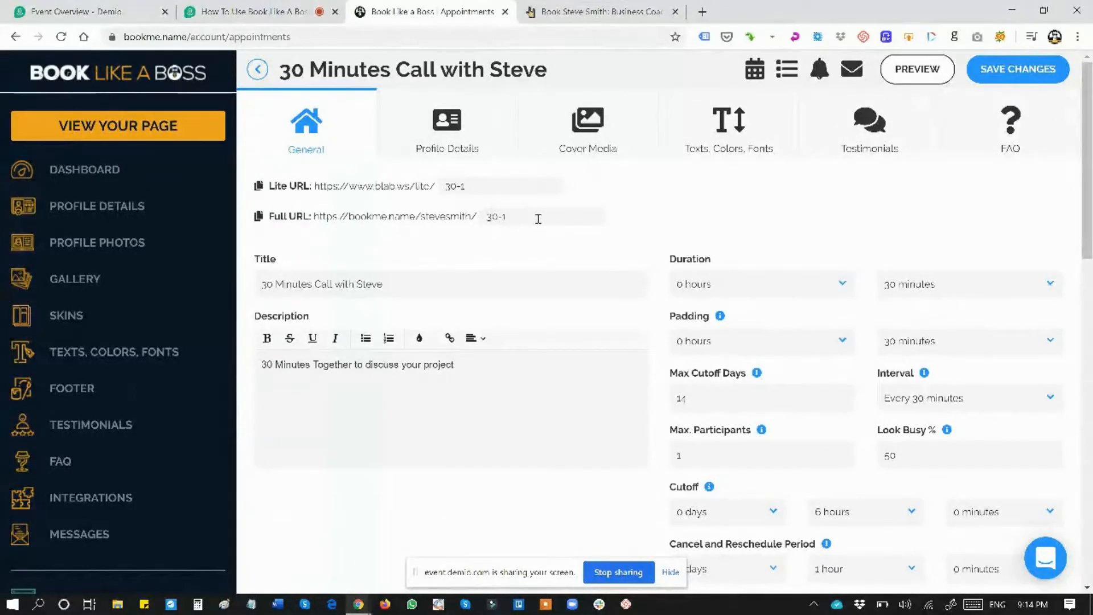
# - In the appointment's profile details, override the global title with Author and save the changes
pyautogui.click(443, 142)
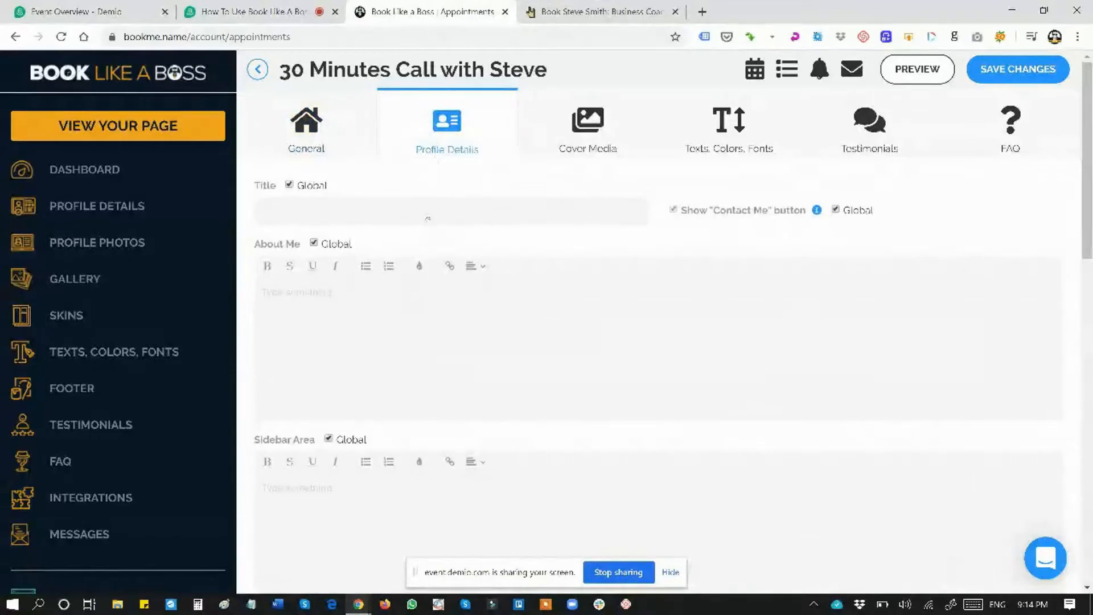
pyautogui.scroll(-1, 427, 238)
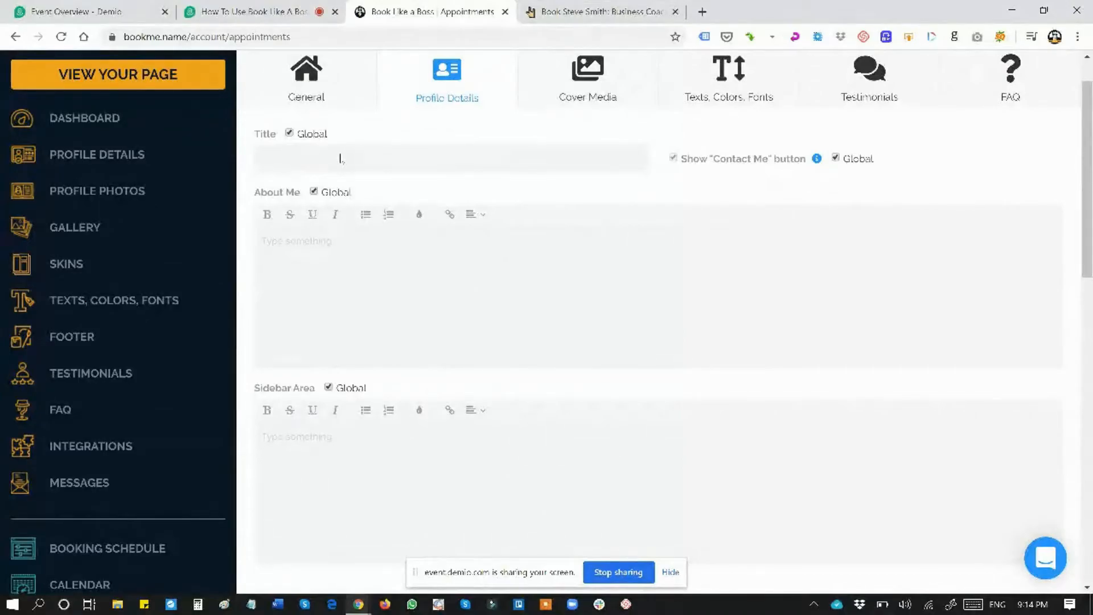
pyautogui.scroll(1, 342, 159)
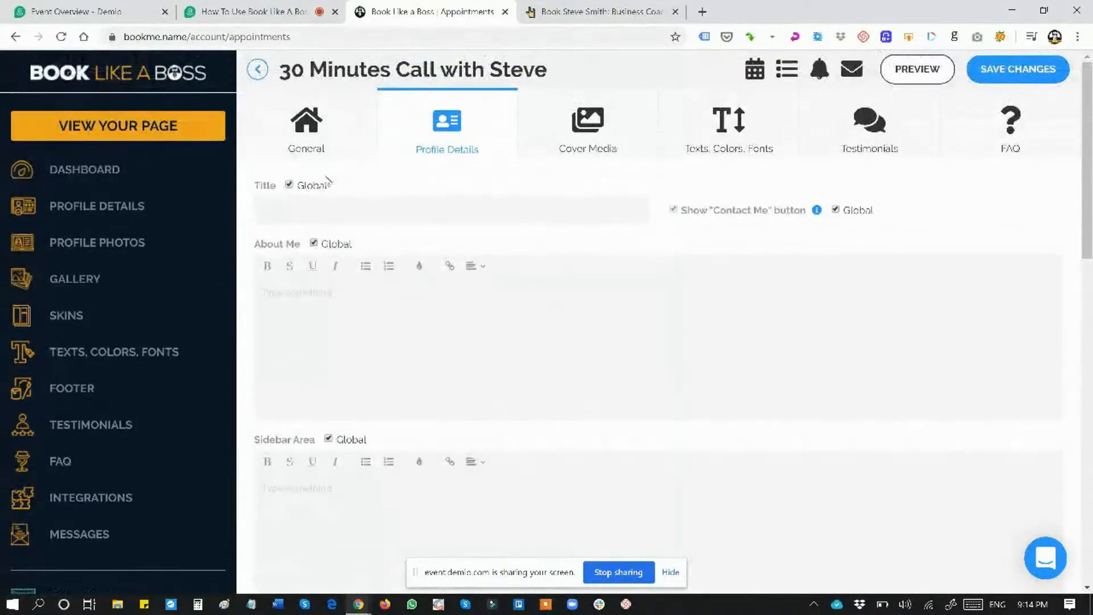
pyautogui.click(290, 185)
pyautogui.click(290, 185)
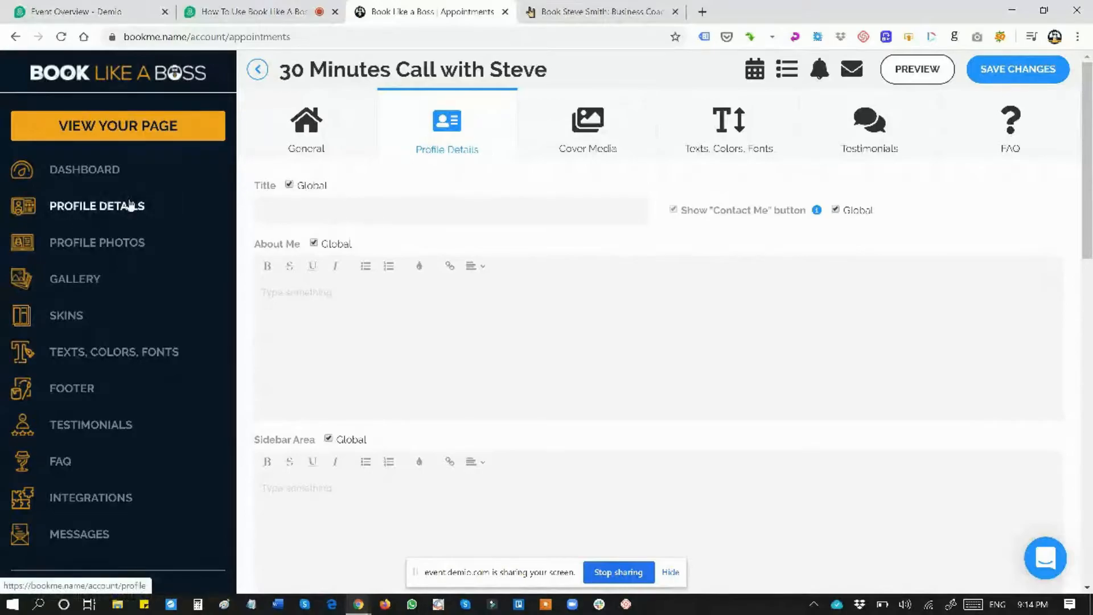
pyautogui.click(289, 185)
pyautogui.click(293, 212)
pyautogui.write('Ai')
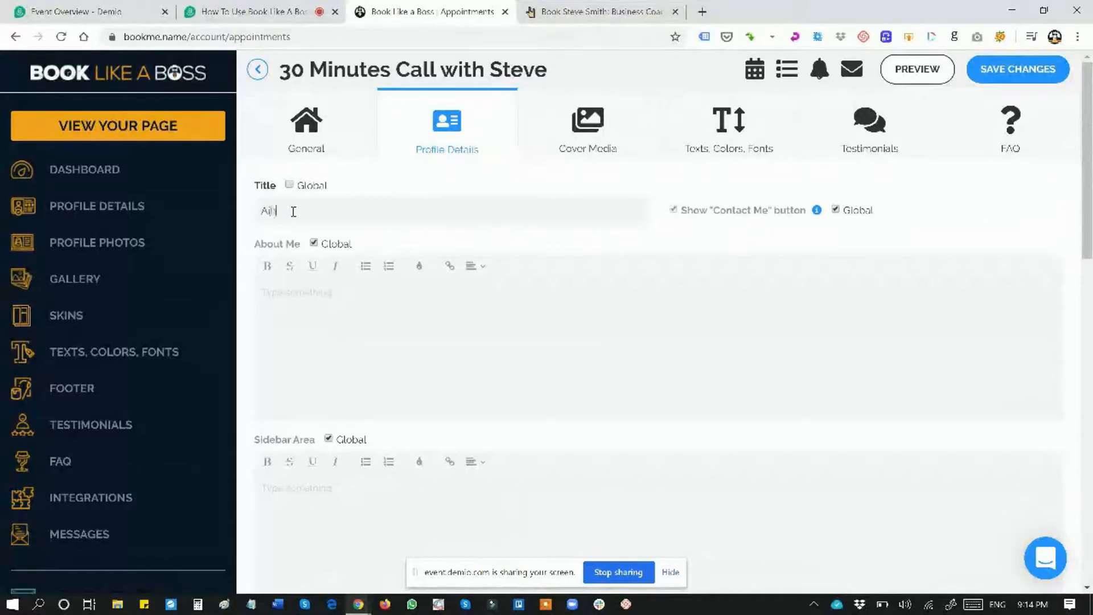
pyautogui.write('uthor')
pyautogui.click(1005, 69)
# - Override the global setting for the "Contact Me" button, hide the button for this appointment, and save
pyautogui.click(836, 210)
pyautogui.click(674, 210)
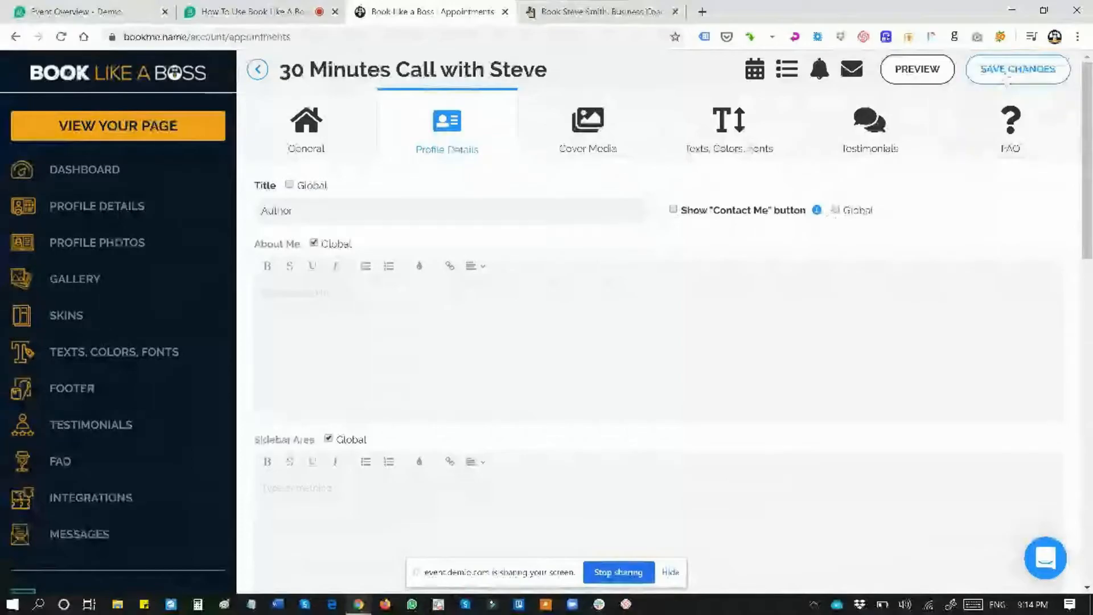
pyautogui.click(1007, 72)
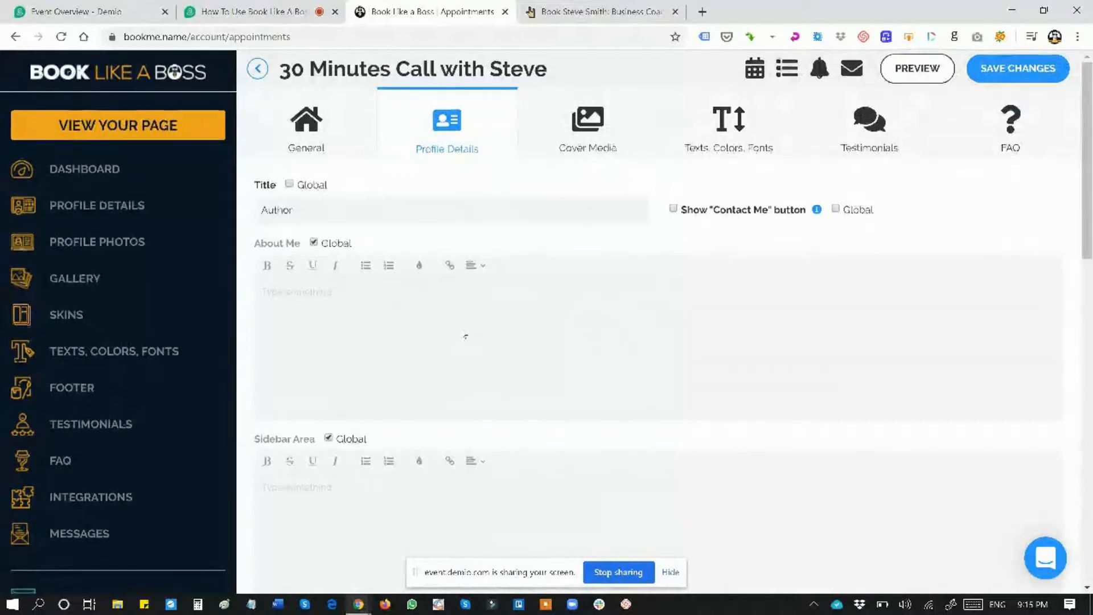
pyautogui.scroll(-2, 386, 229)
pyautogui.click(314, 153)
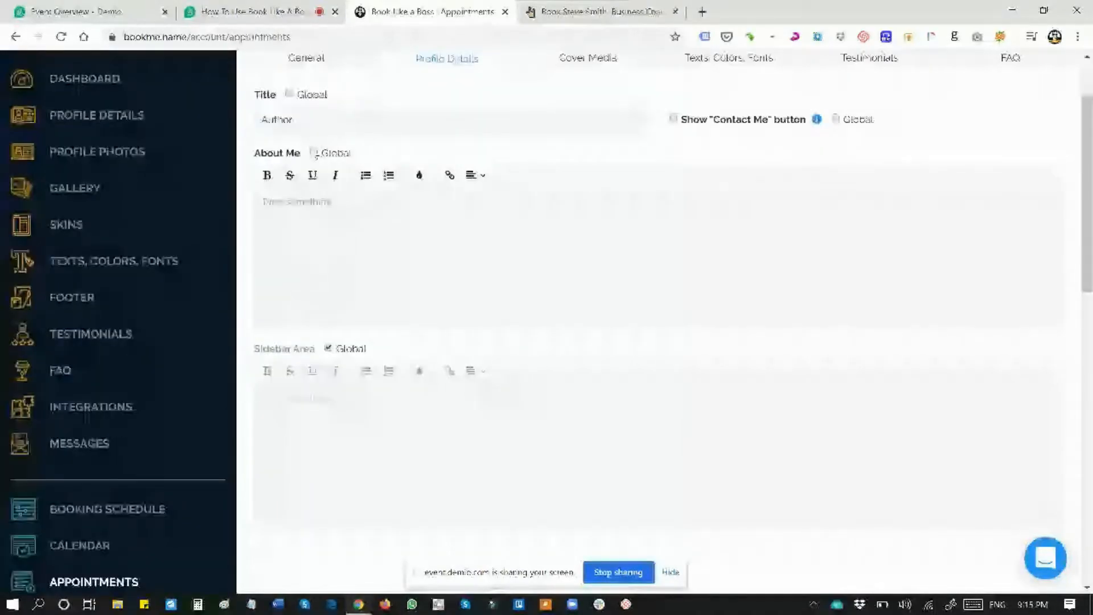
pyautogui.click(314, 153)
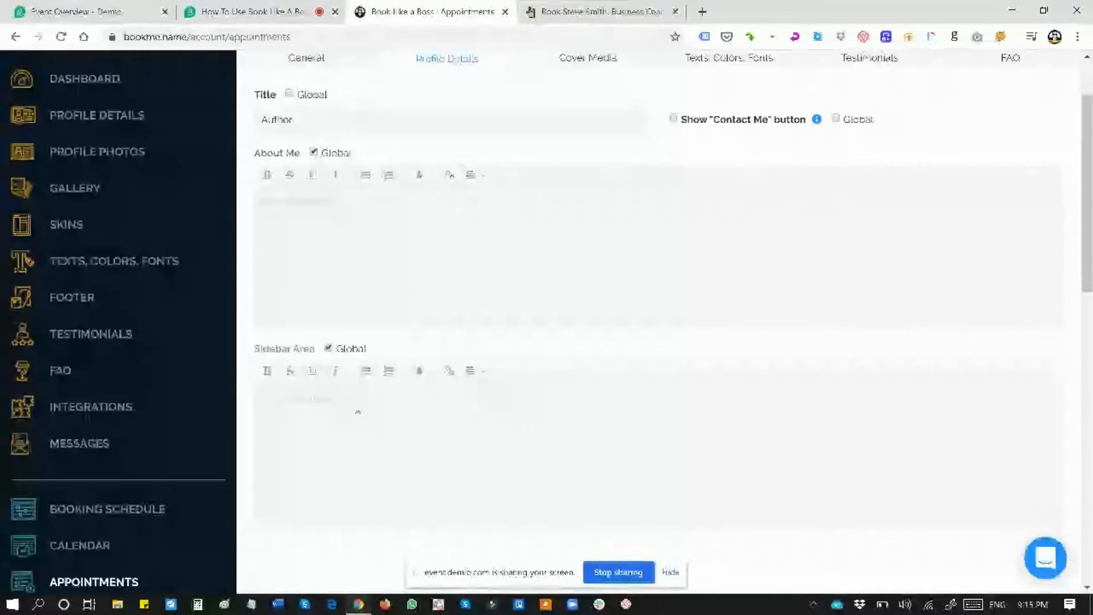
# - Compare the appointment's Sidebar Area setting with the sidebar content on the public booking page
pyautogui.scroll(-2, 358, 411)
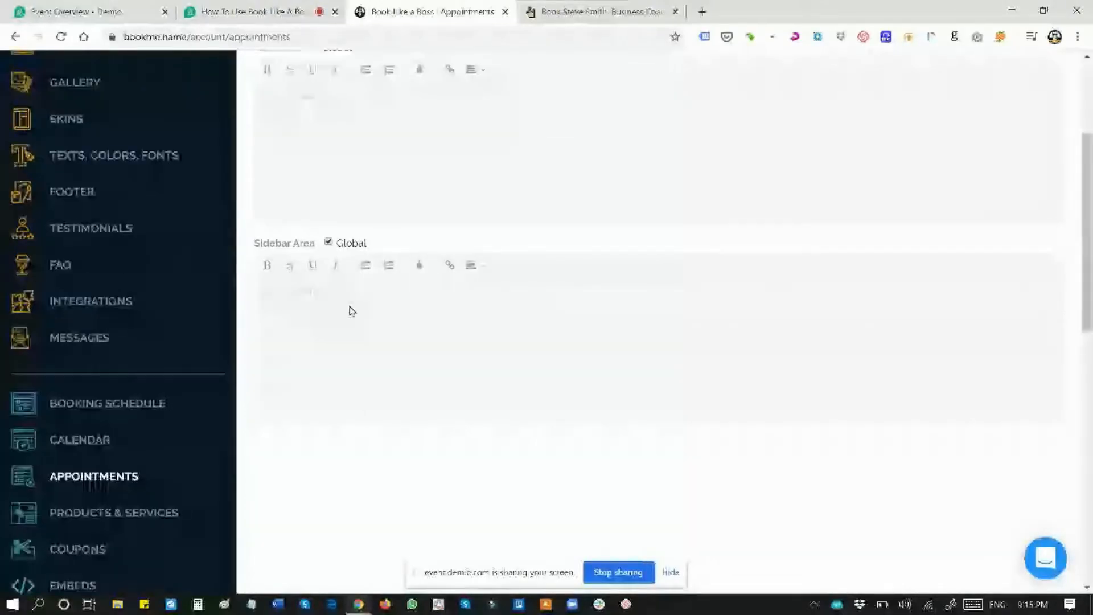
pyautogui.hotkey('ctrl', 'Tab')
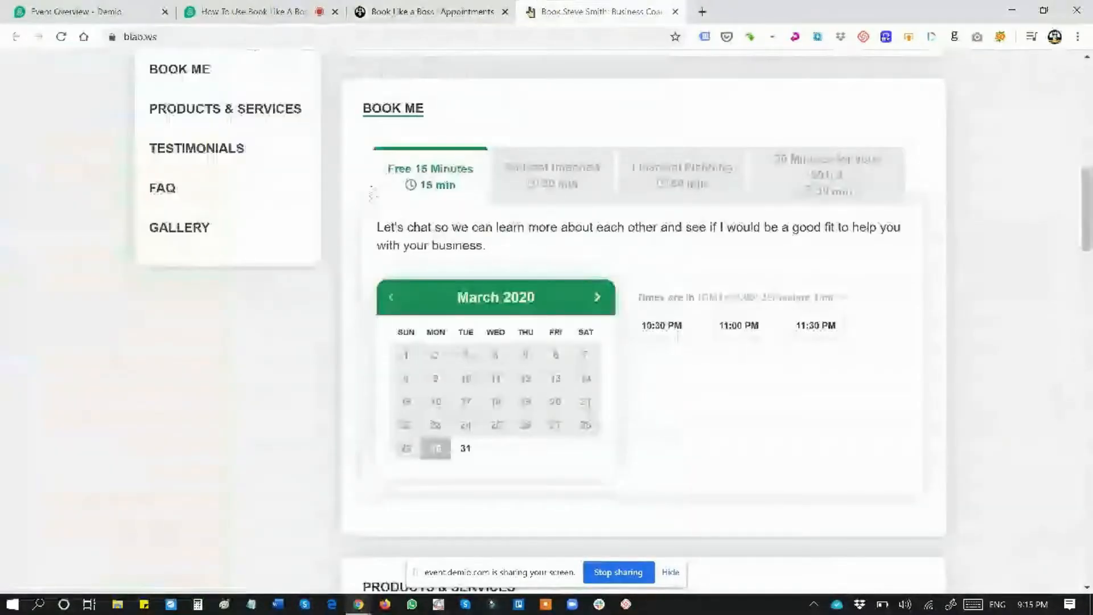
pyautogui.scroll(6, 242, 295)
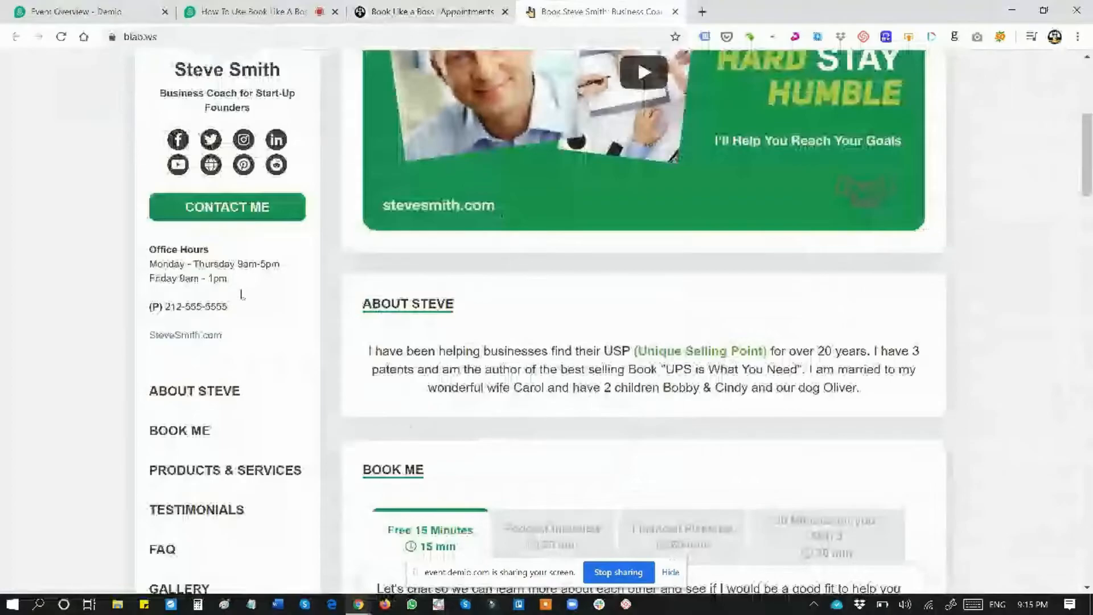
pyautogui.hotkey('ctrl', 'shift', 'Tab')
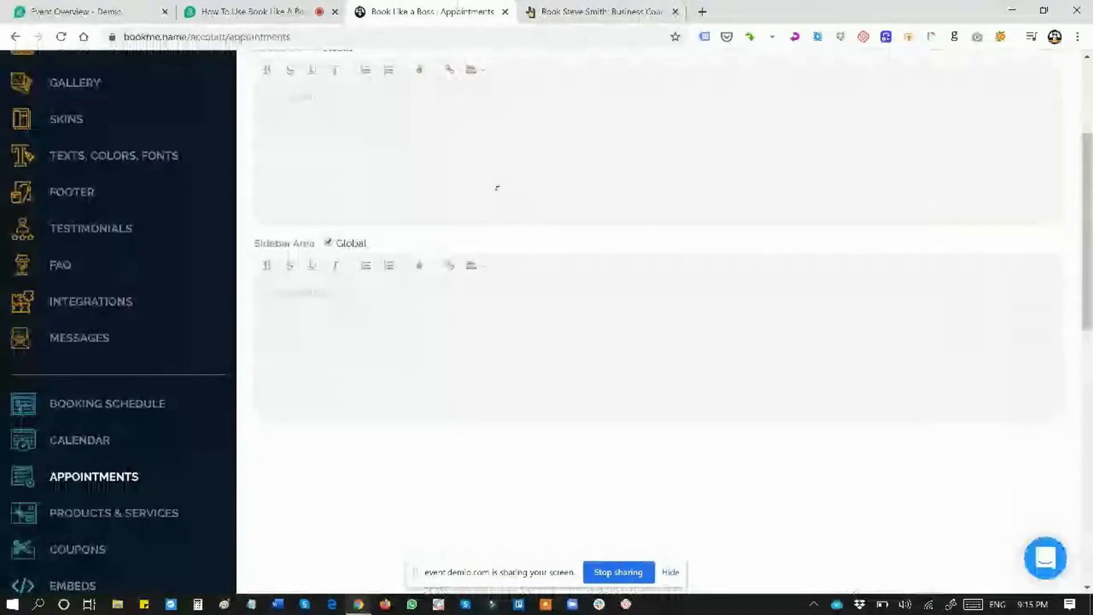
# - Review the cover photo and YouTube video options in the appointment's cover media settings
pyautogui.scroll(2, 497, 188)
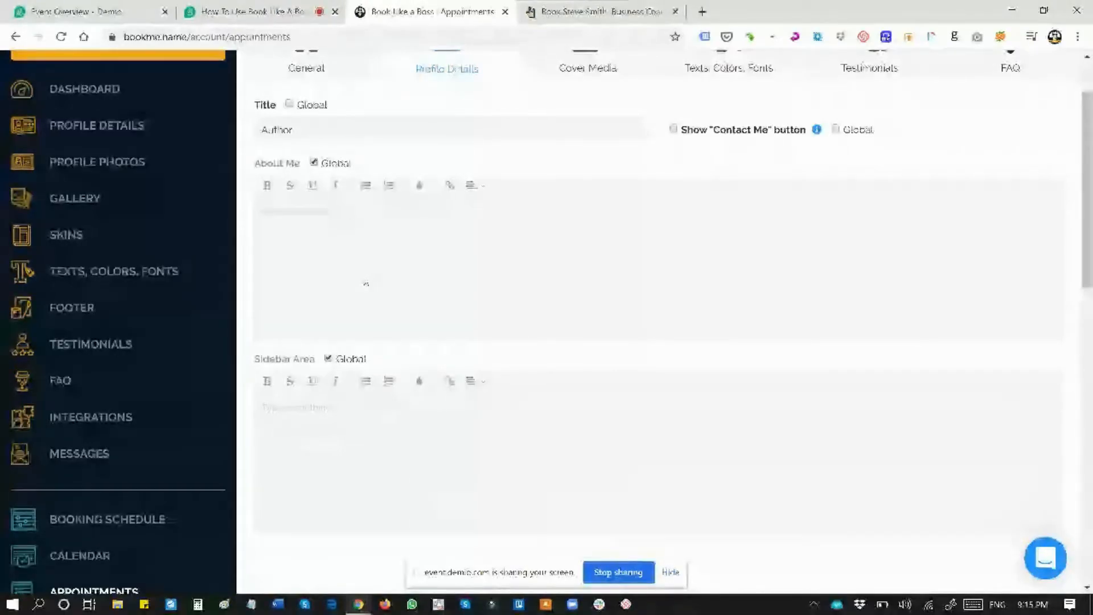
pyautogui.click(588, 68)
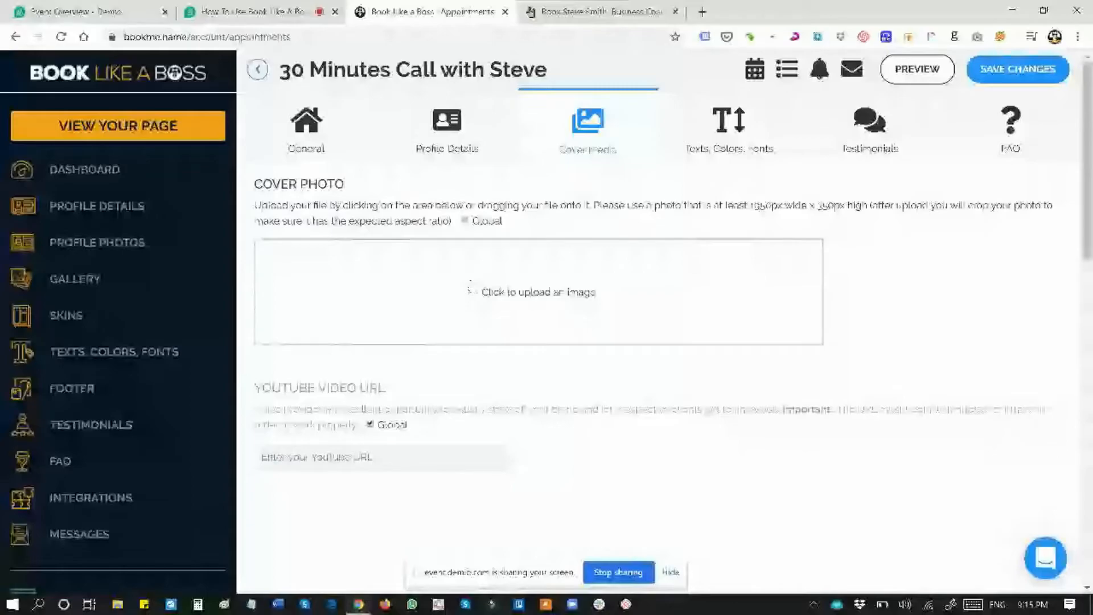
pyautogui.scroll(-3, 470, 289)
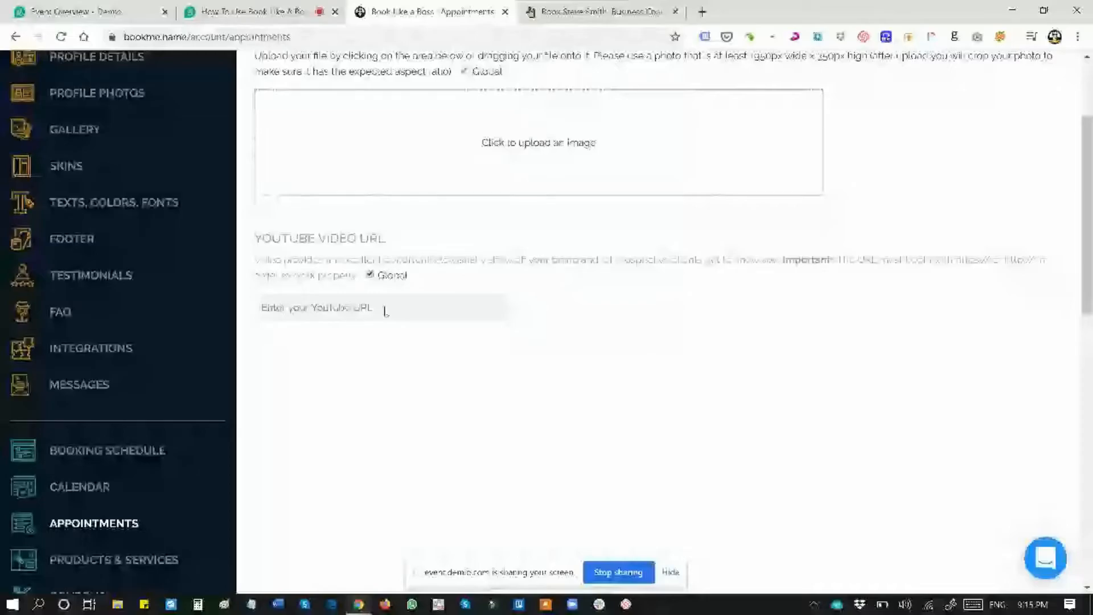
pyautogui.scroll(-3, 392, 314)
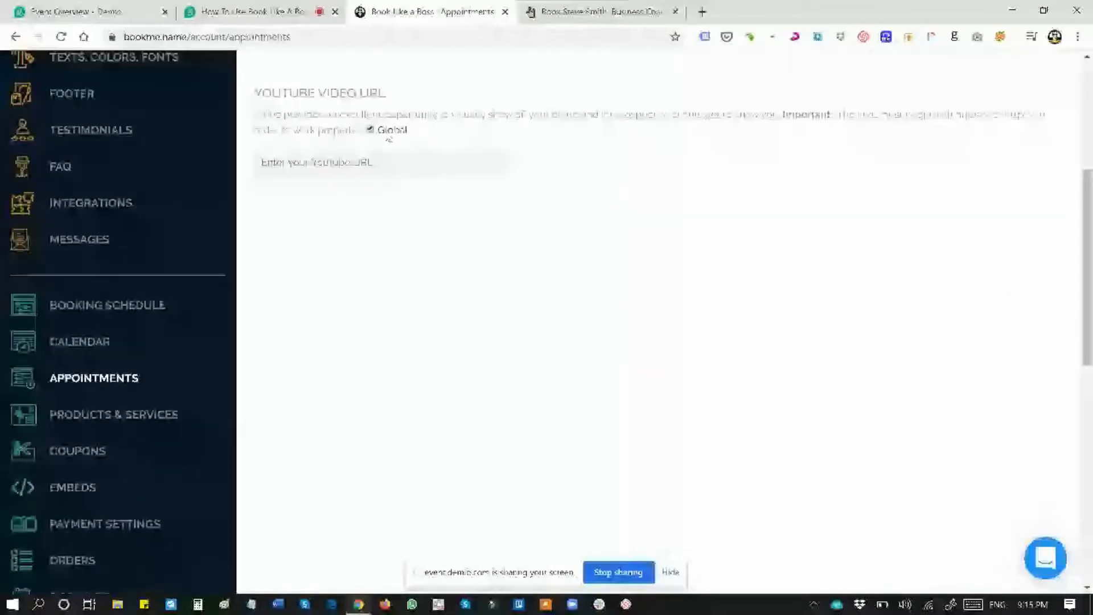
pyautogui.scroll(4, 389, 138)
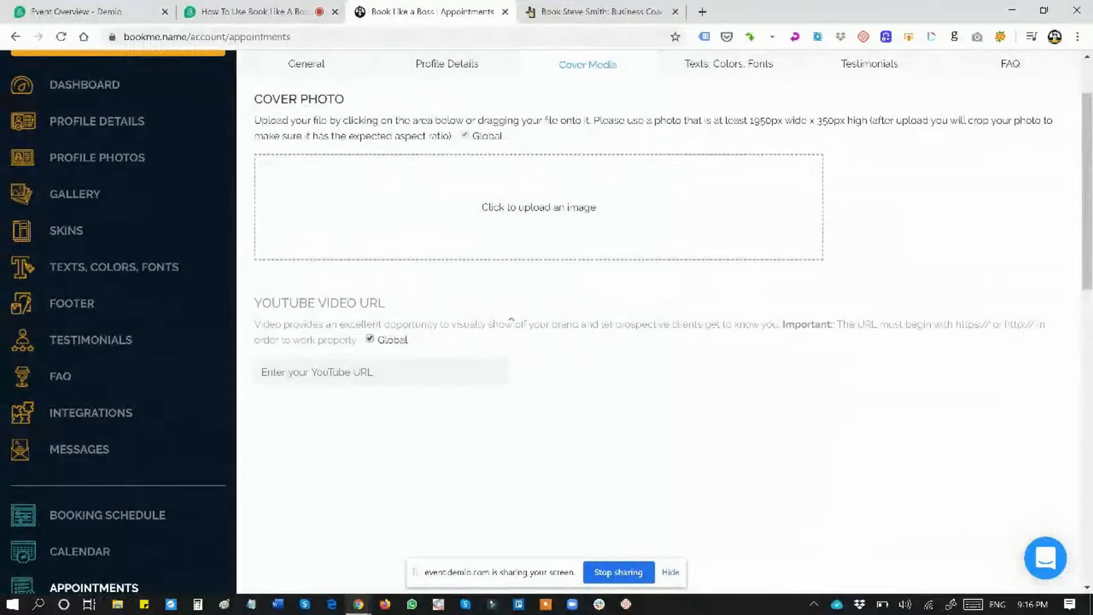
pyautogui.scroll(2, 702, 98)
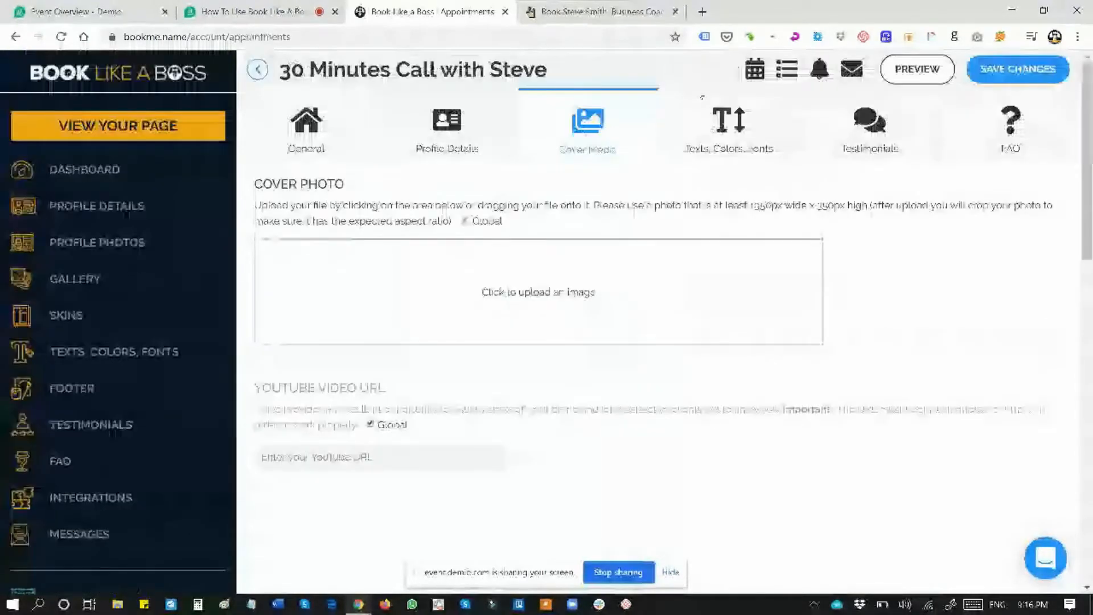
# - Look over the appointment's text and color customization sections, and turn off the global setting for its testimonials
pyautogui.click(722, 130)
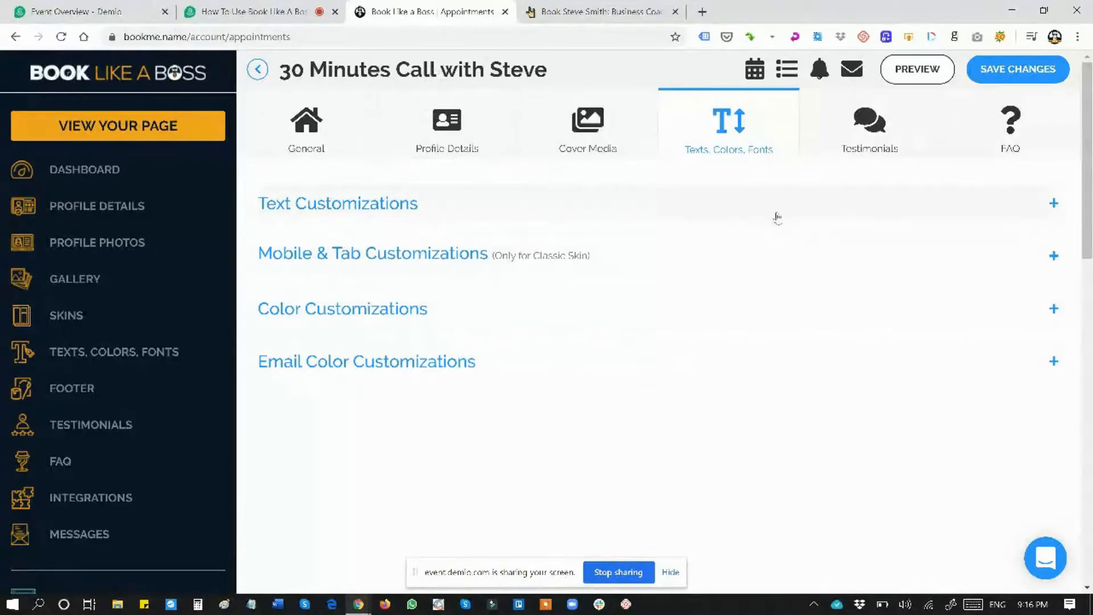
pyautogui.click(869, 128)
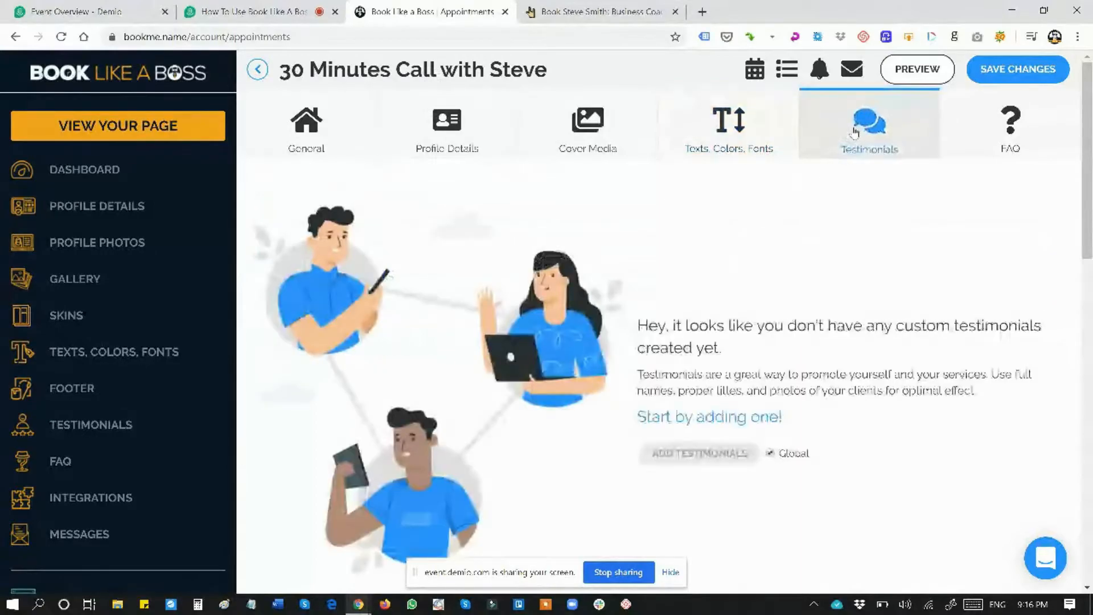
pyautogui.scroll(-2, 796, 321)
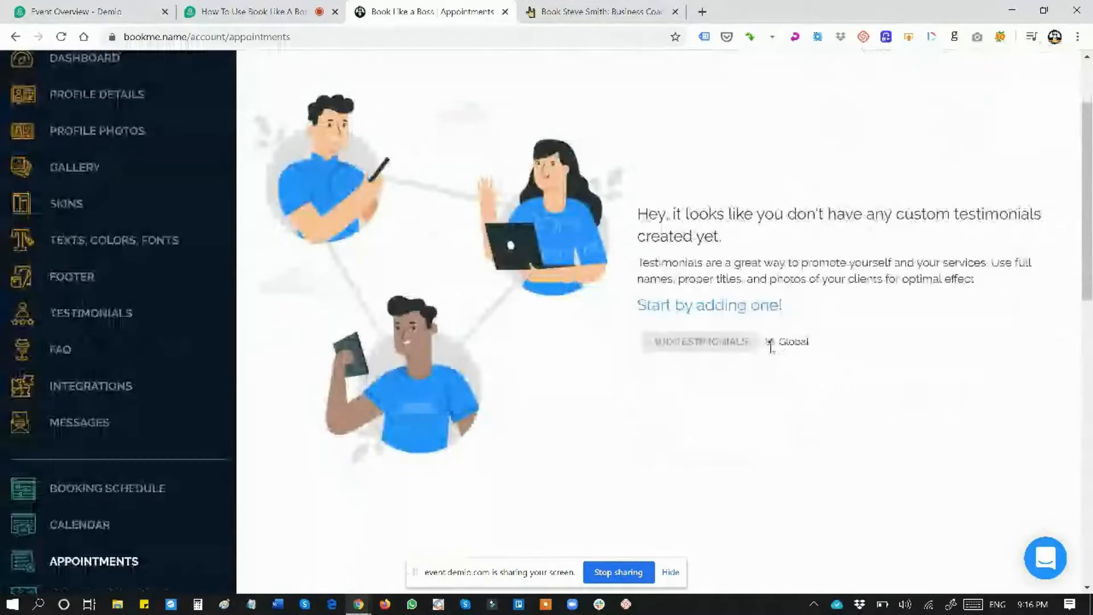
pyautogui.click(772, 347)
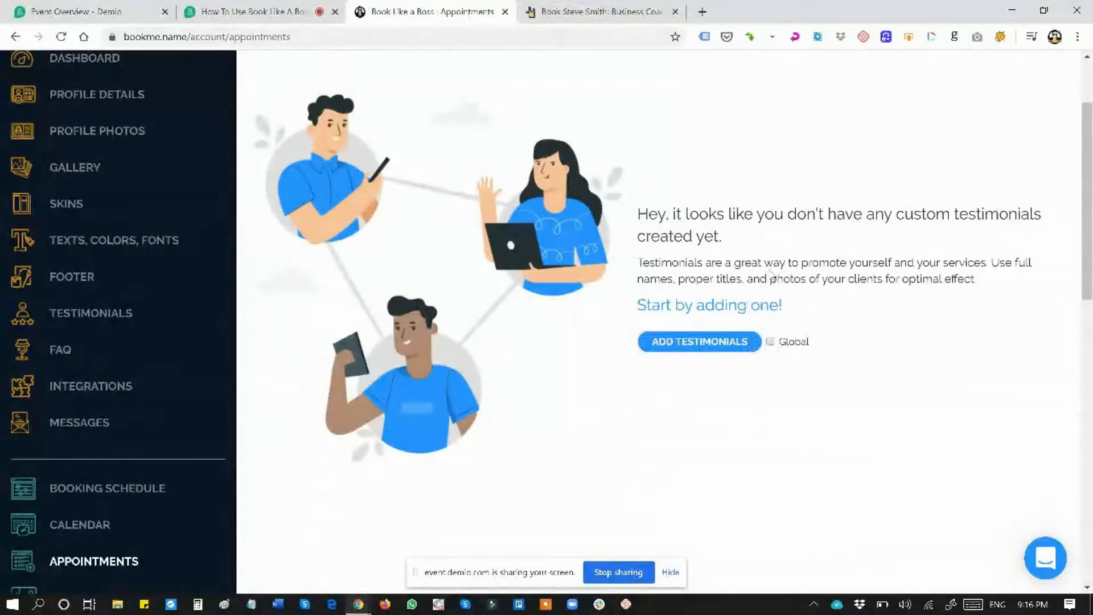
# - Examine the blank custom testimonial form for this appointment and cancel it without adding a testimonial
pyautogui.click(589, 8)
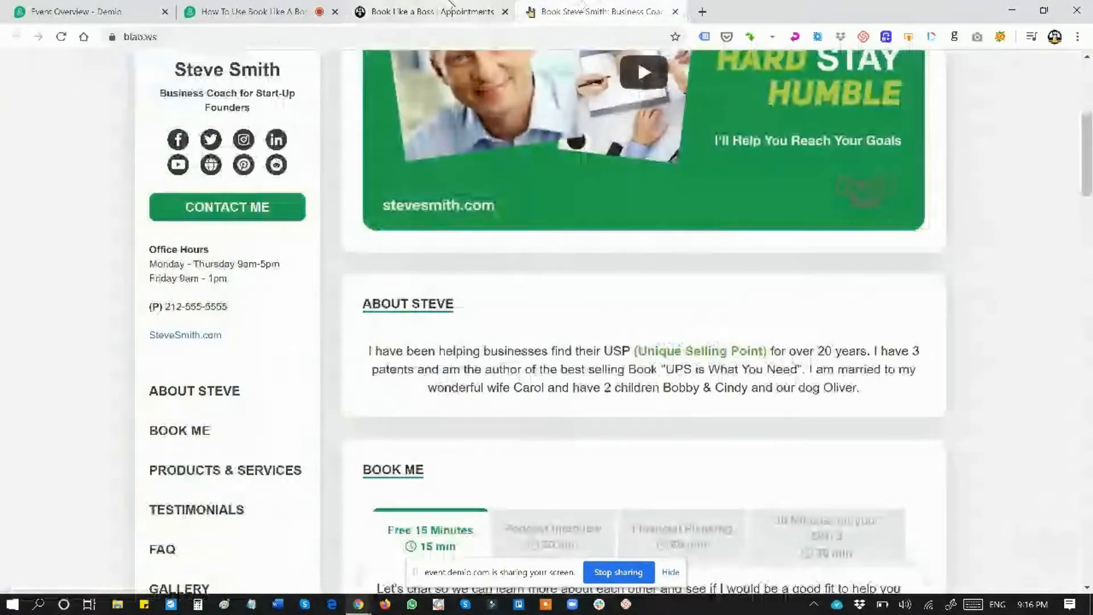
pyautogui.click(450, 4)
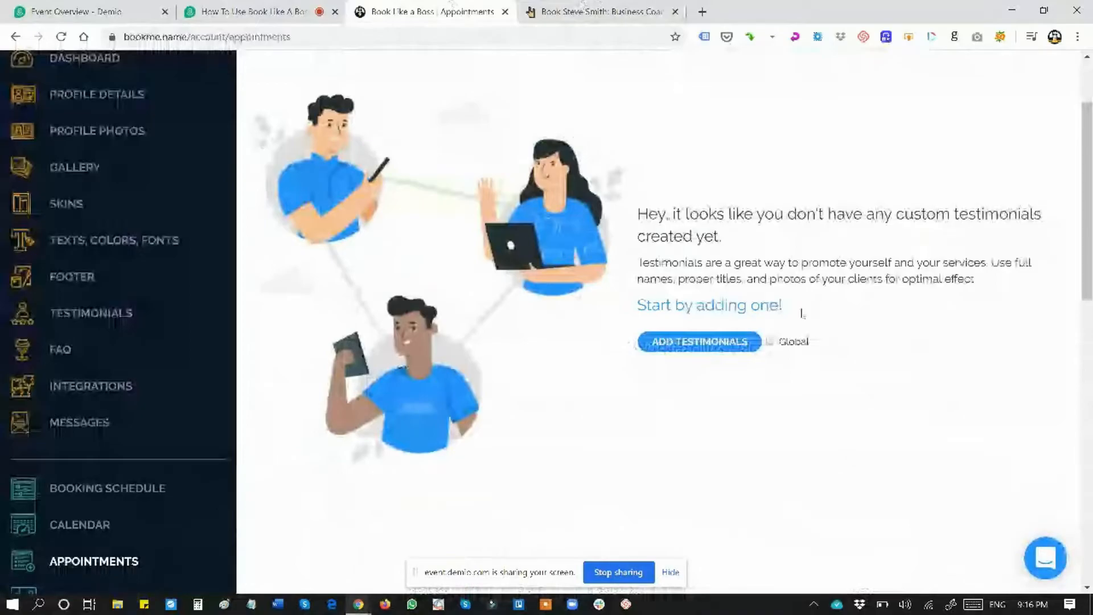
pyautogui.click(770, 343)
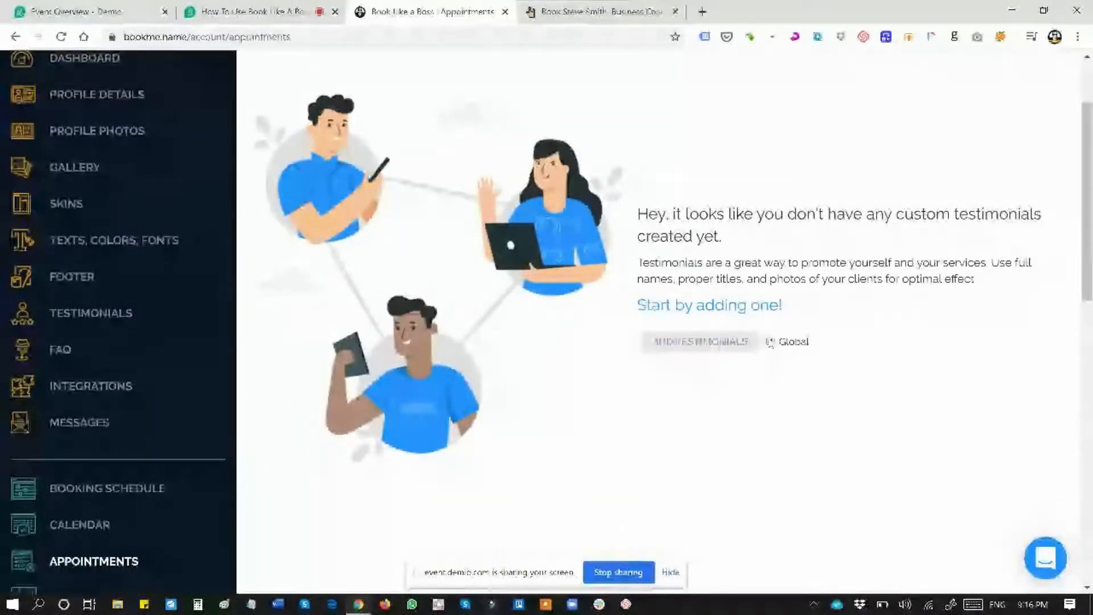
pyautogui.click(707, 341)
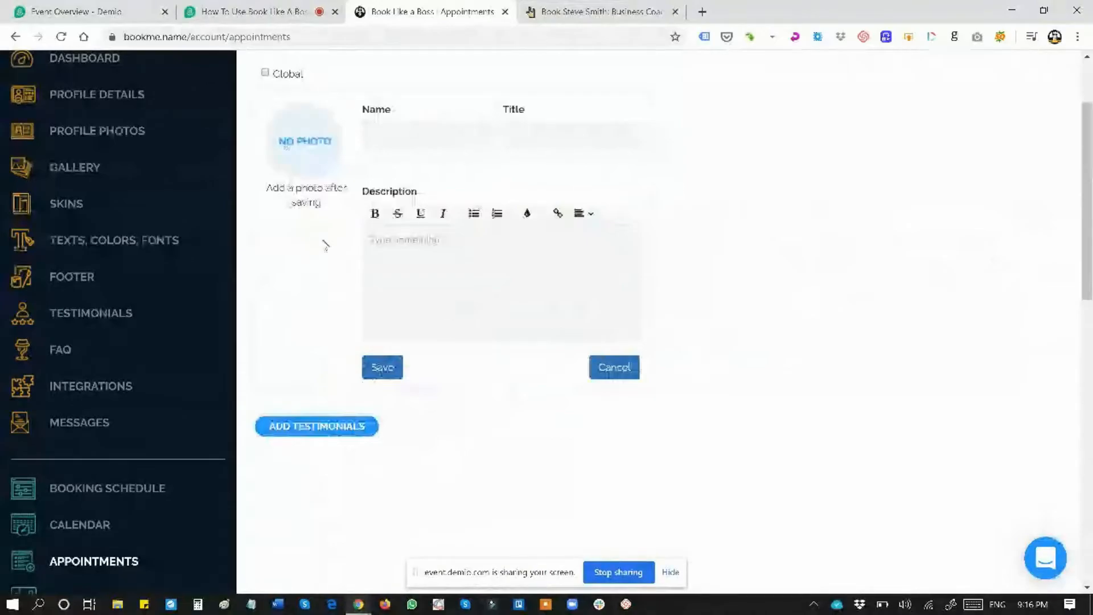
pyautogui.scroll(2, 323, 245)
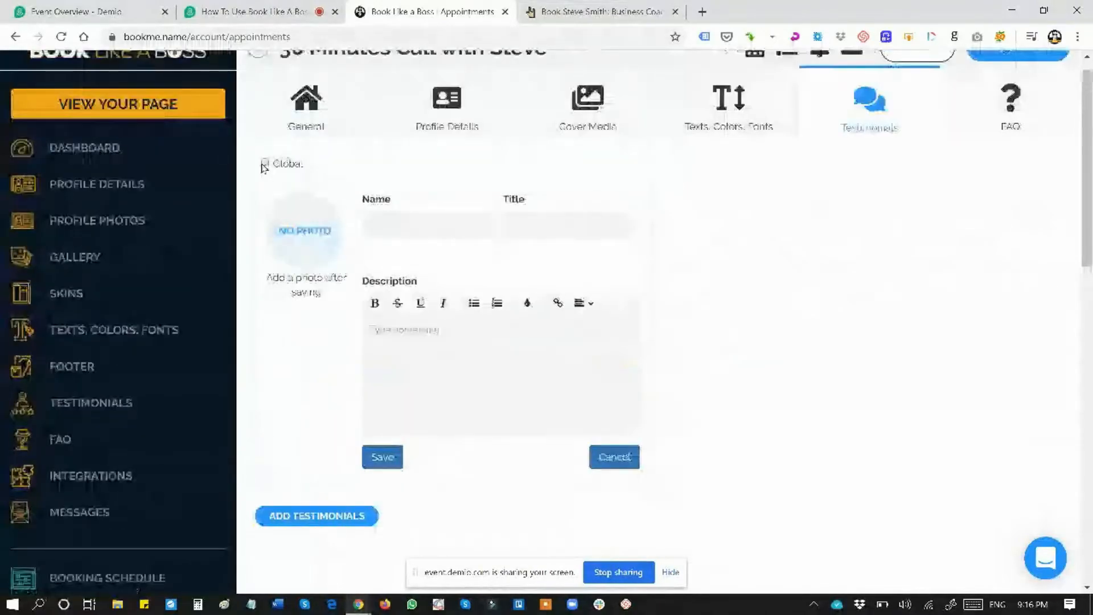
pyautogui.click(265, 164)
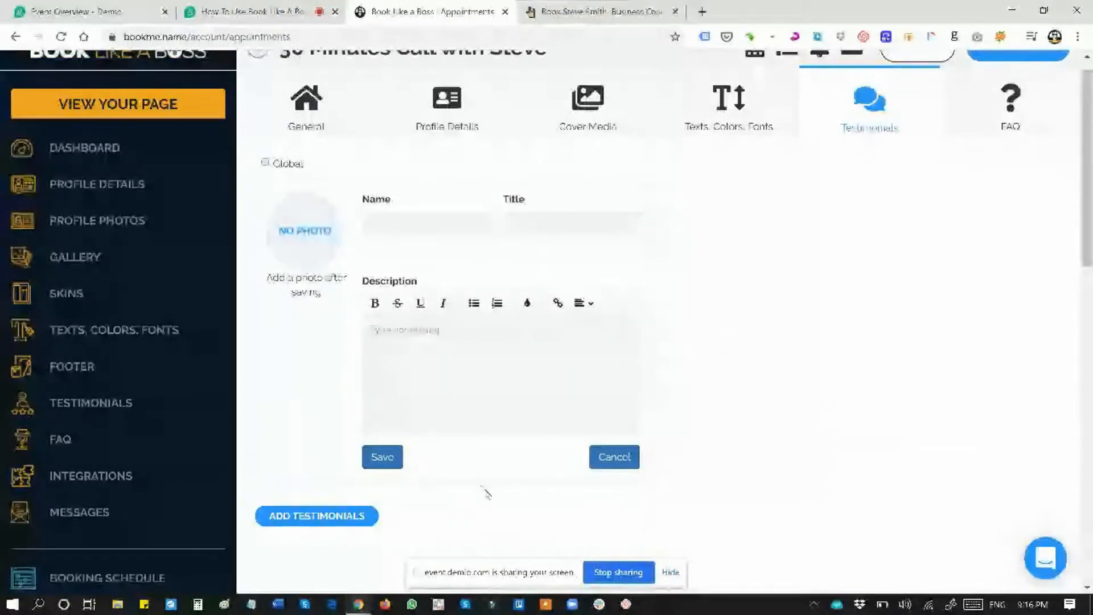
pyautogui.click(625, 461)
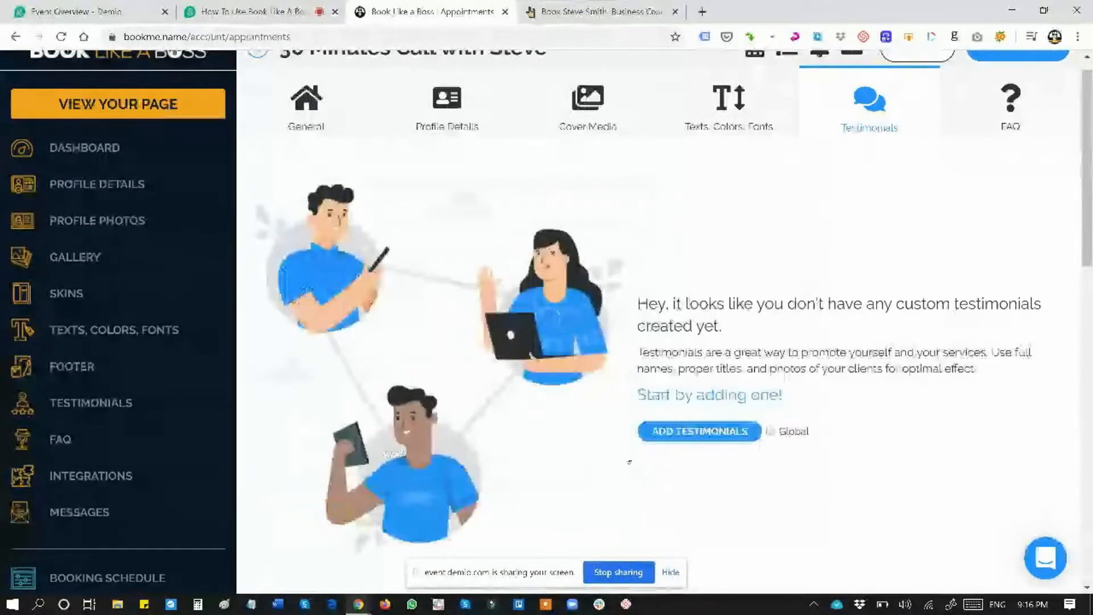
# - Review the appointment's custom FAQ section and its booking schedule options
pyautogui.click(1011, 108)
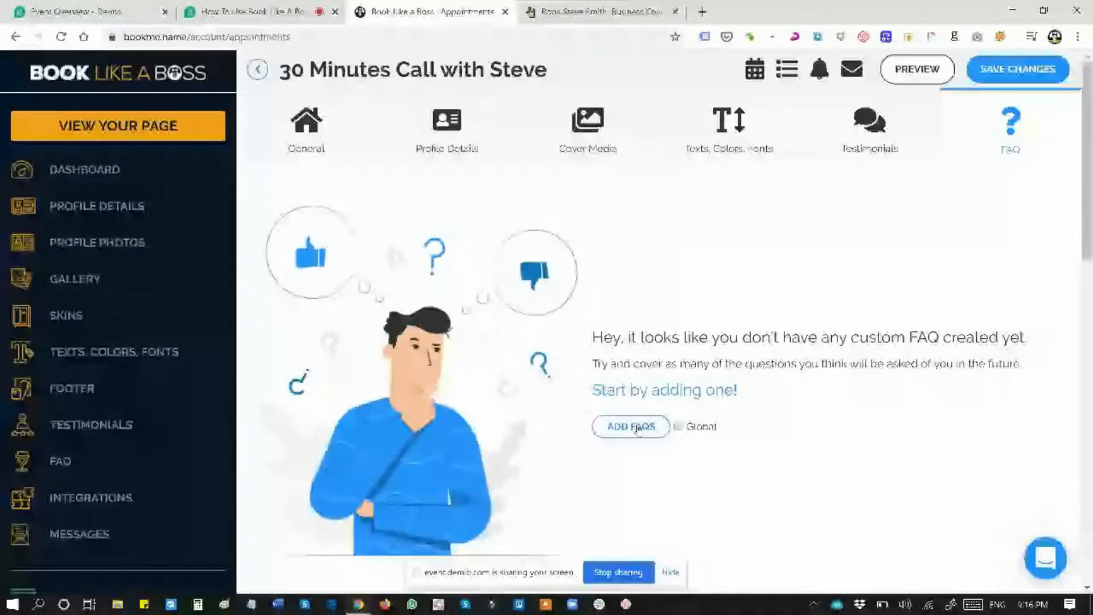
pyautogui.click(637, 428)
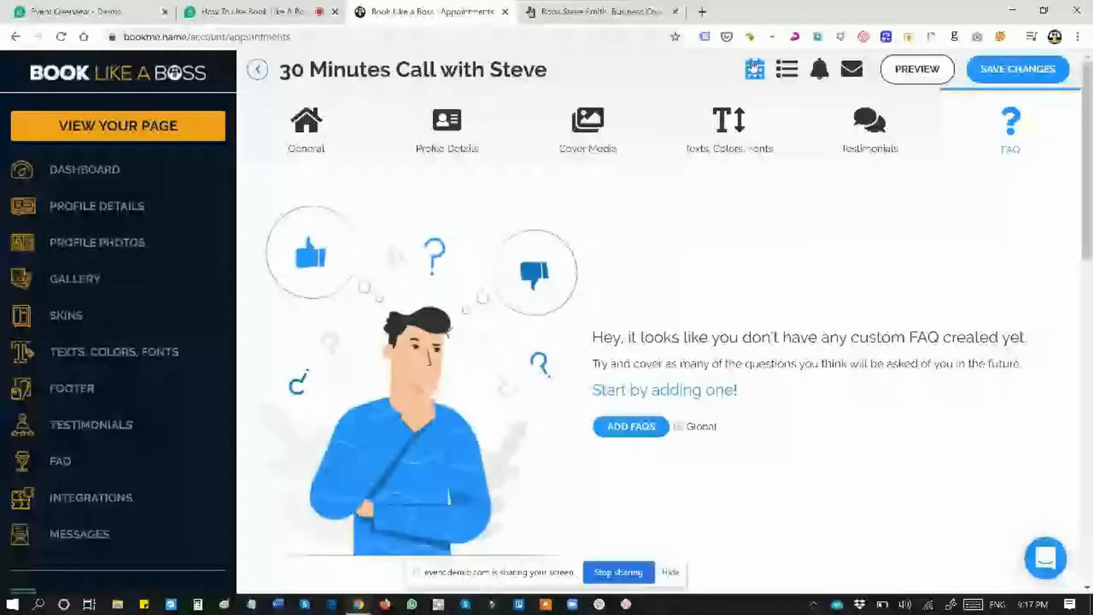
pyautogui.click(755, 67)
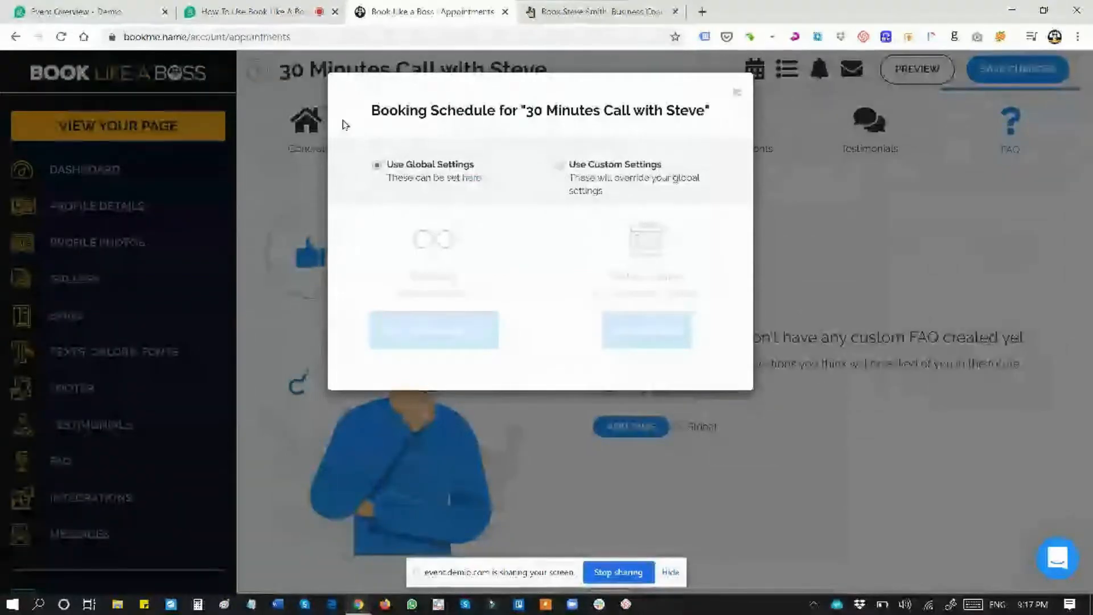
pyautogui.click(736, 93)
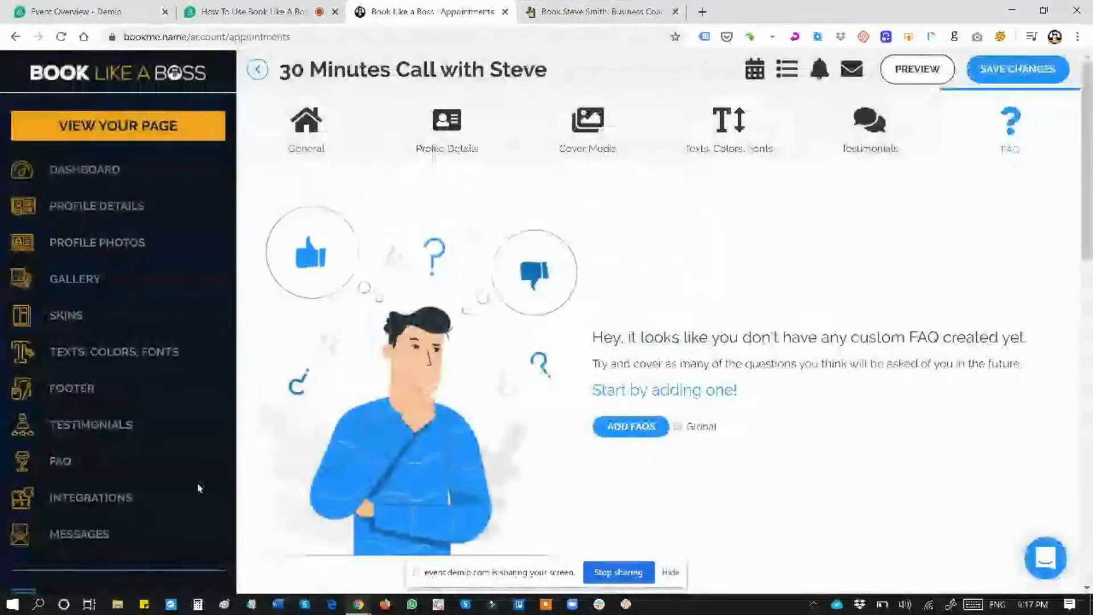
pyautogui.scroll(-2, 95, 506)
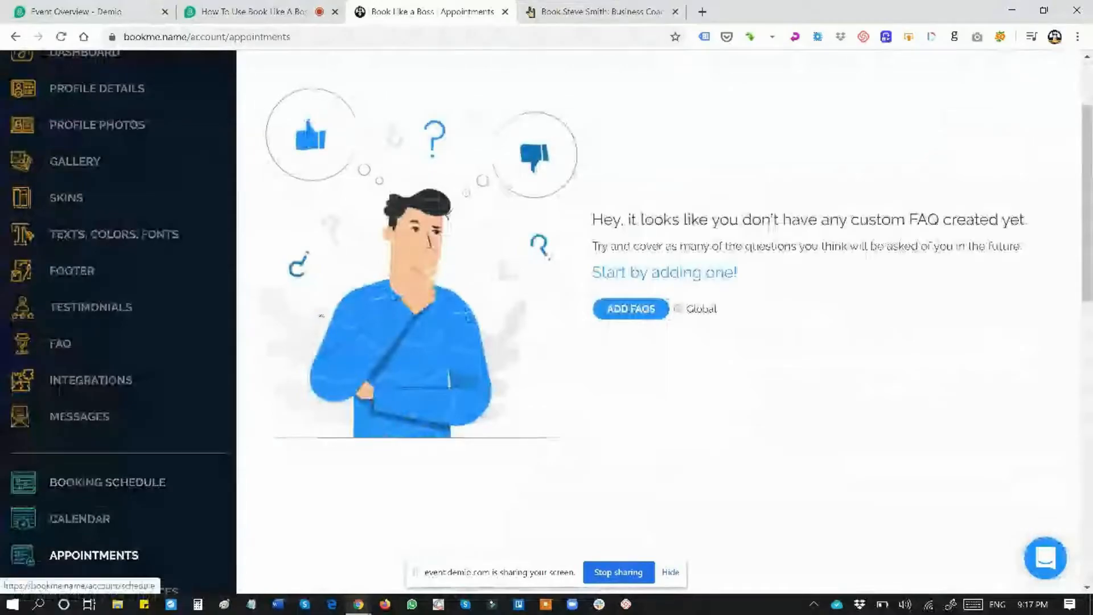
pyautogui.scroll(2, 322, 315)
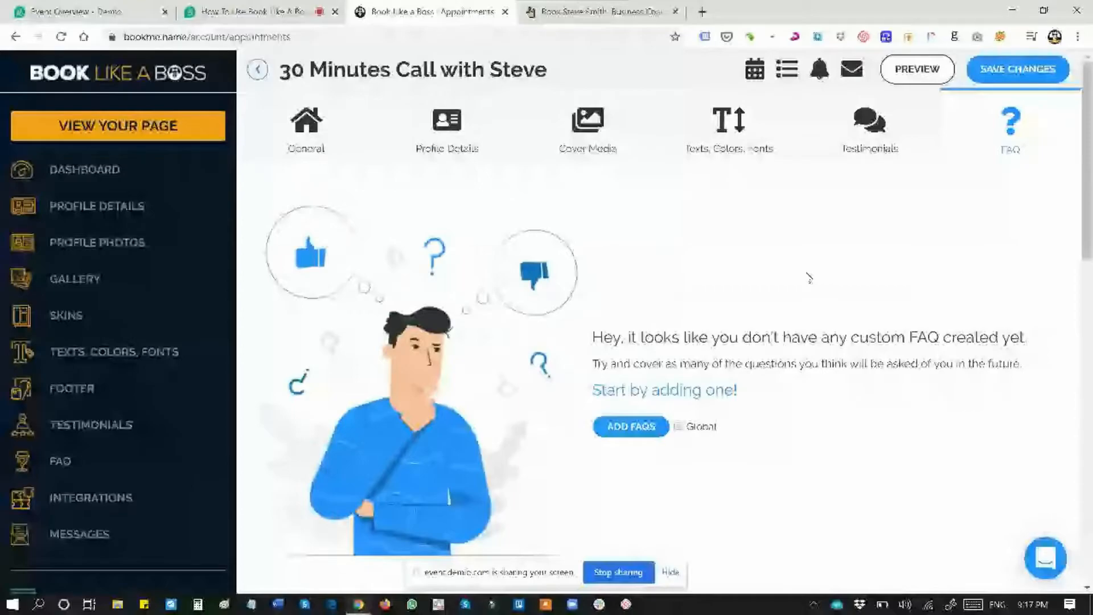
# - Switch the appointment's booking schedule to custom settings and save a default availability of Mondays from 9:00 am to 5:00 pm
pyautogui.click(755, 69)
pyautogui.click(560, 165)
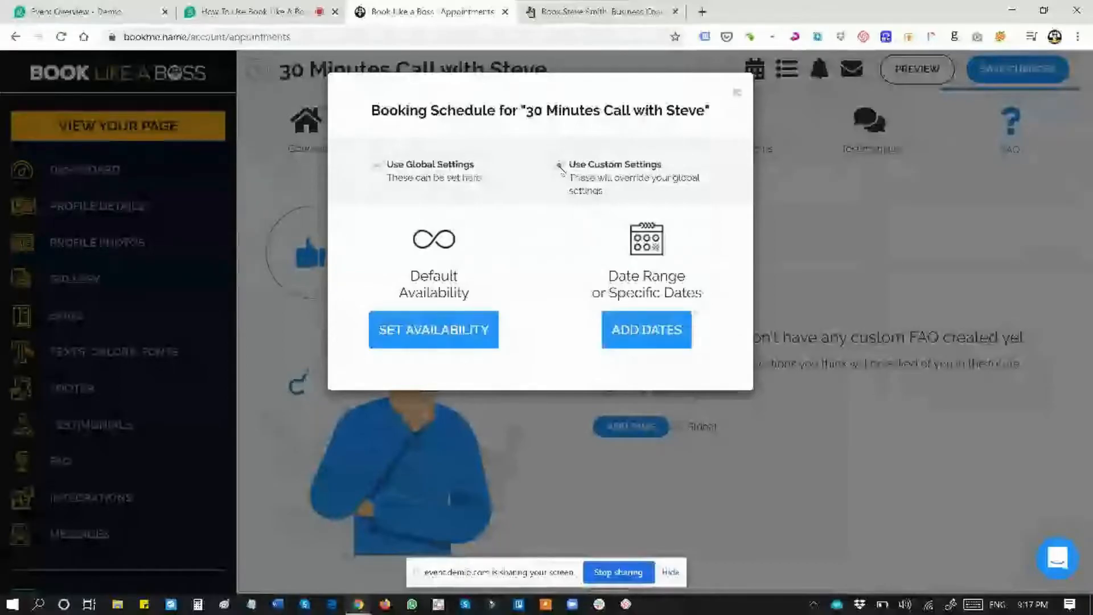
pyautogui.click(462, 336)
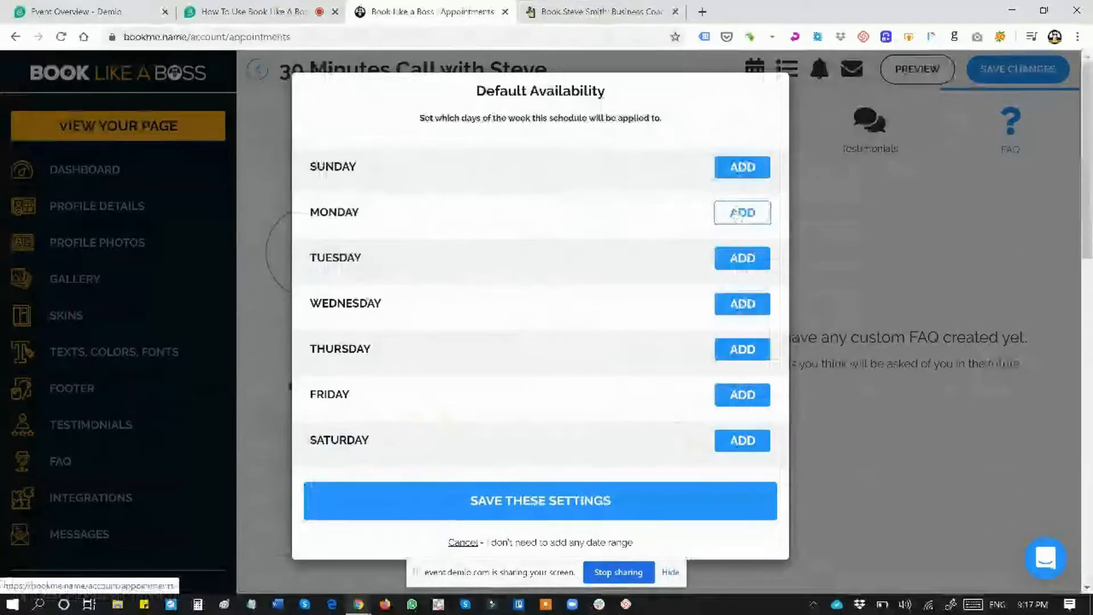
pyautogui.click(729, 210)
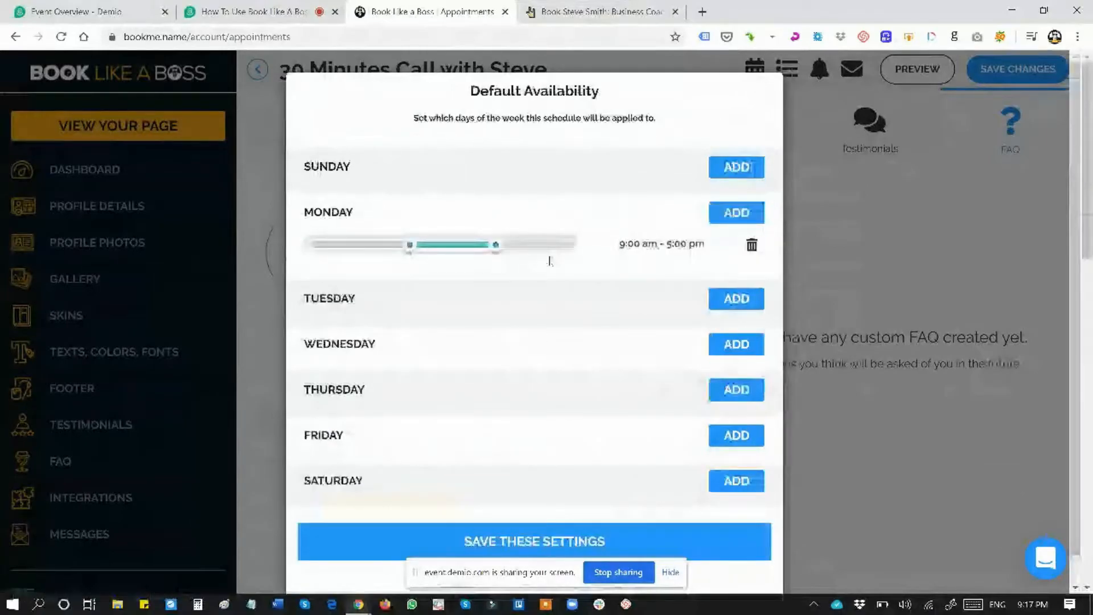
pyautogui.click(528, 543)
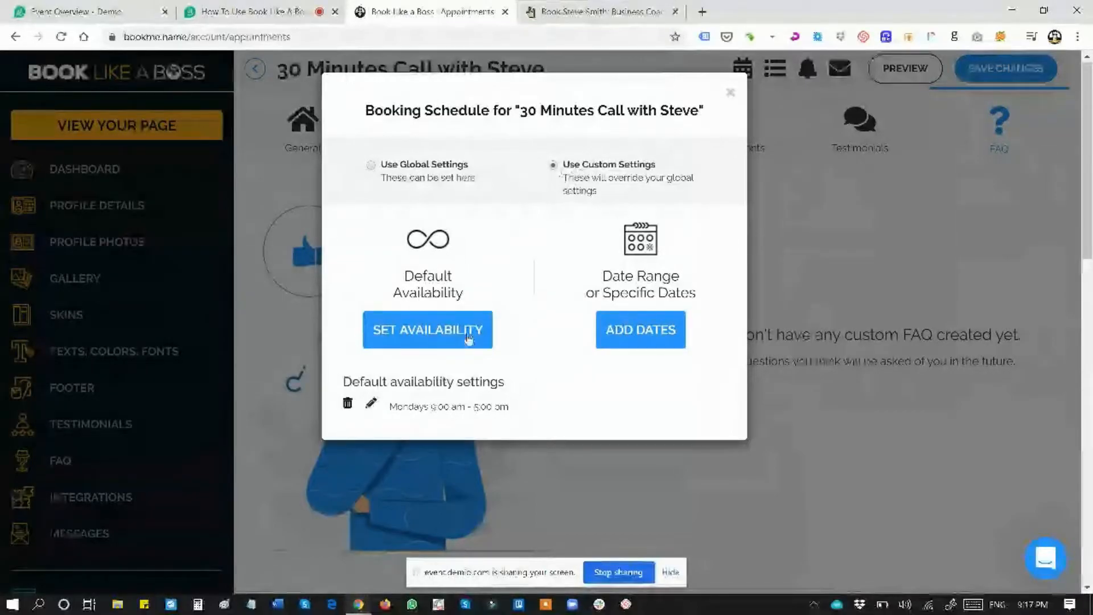
# - Try a specific availability range from Wednesday 25 Mar 2020 to Tuesday 31 Mar 2020, and cancel it
pyautogui.click(431, 339)
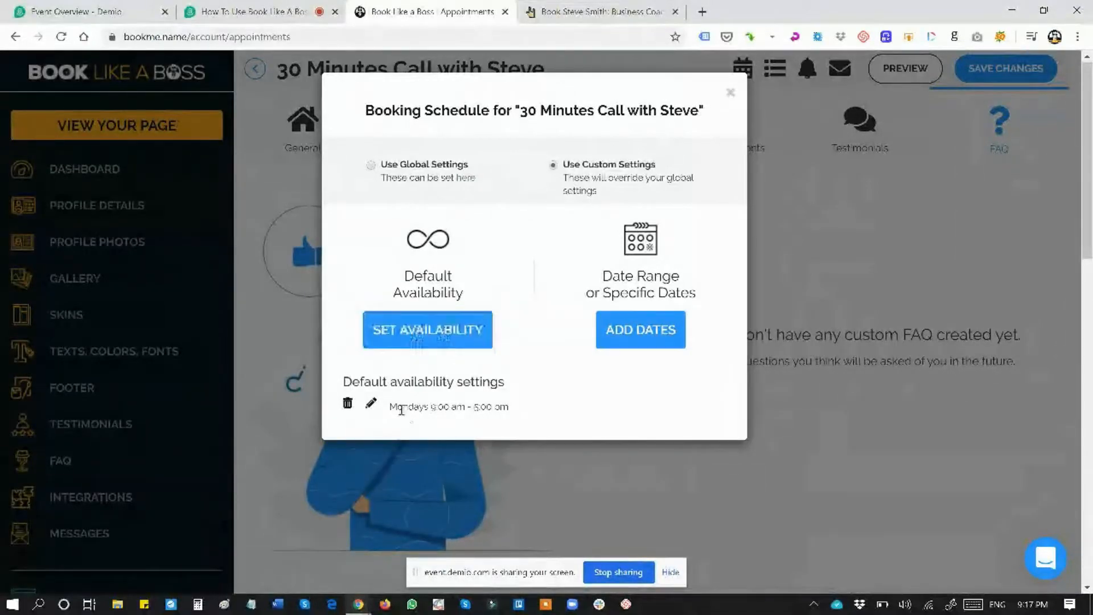
pyautogui.click(373, 404)
pyautogui.click(643, 330)
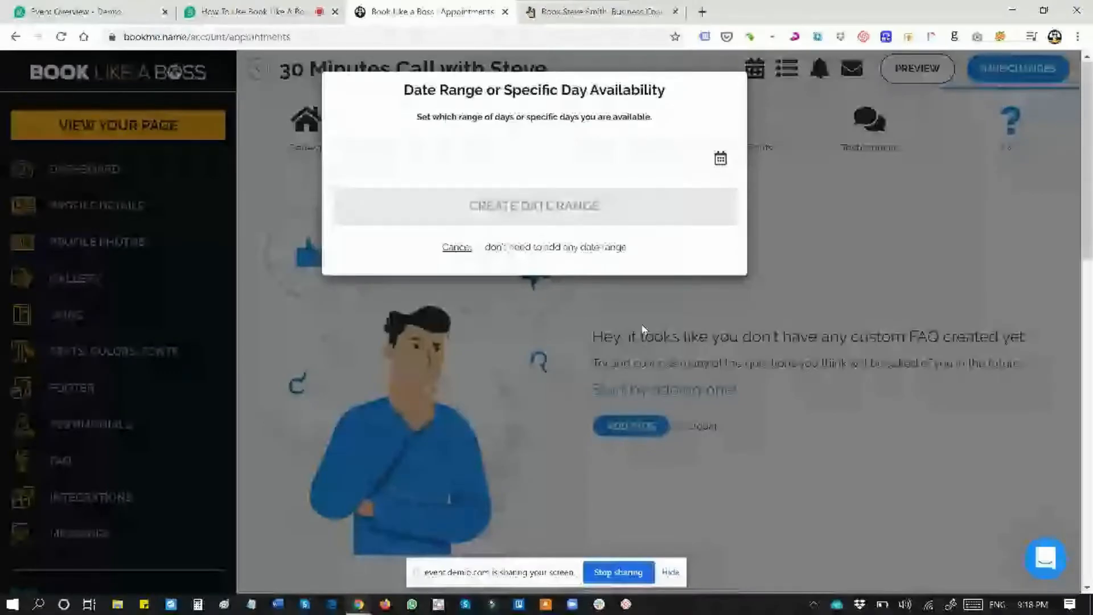
pyautogui.click(718, 160)
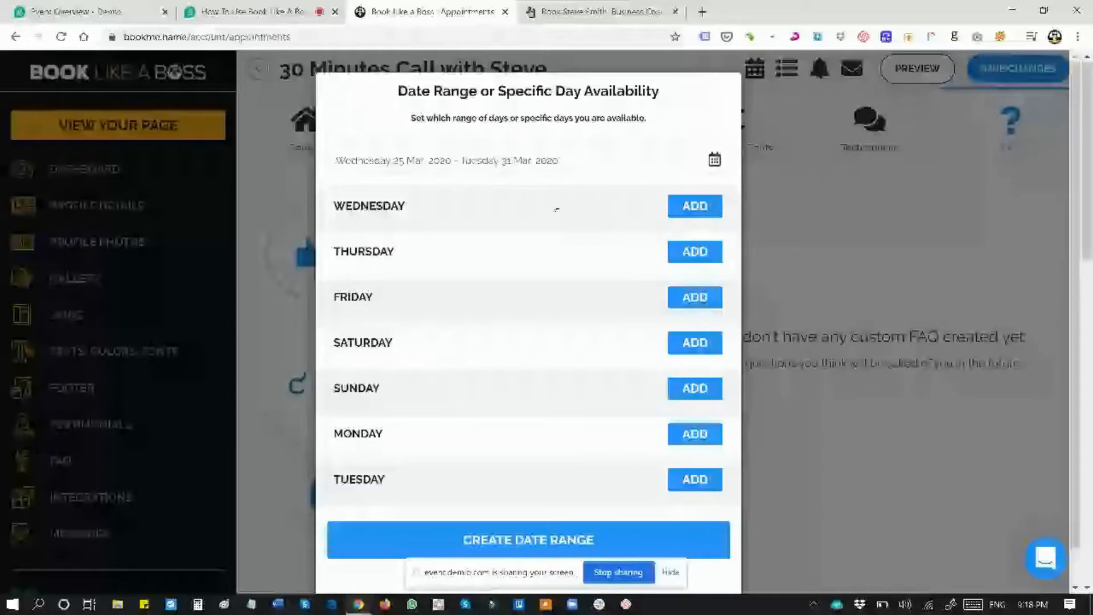
pyautogui.scroll(-1, 557, 210)
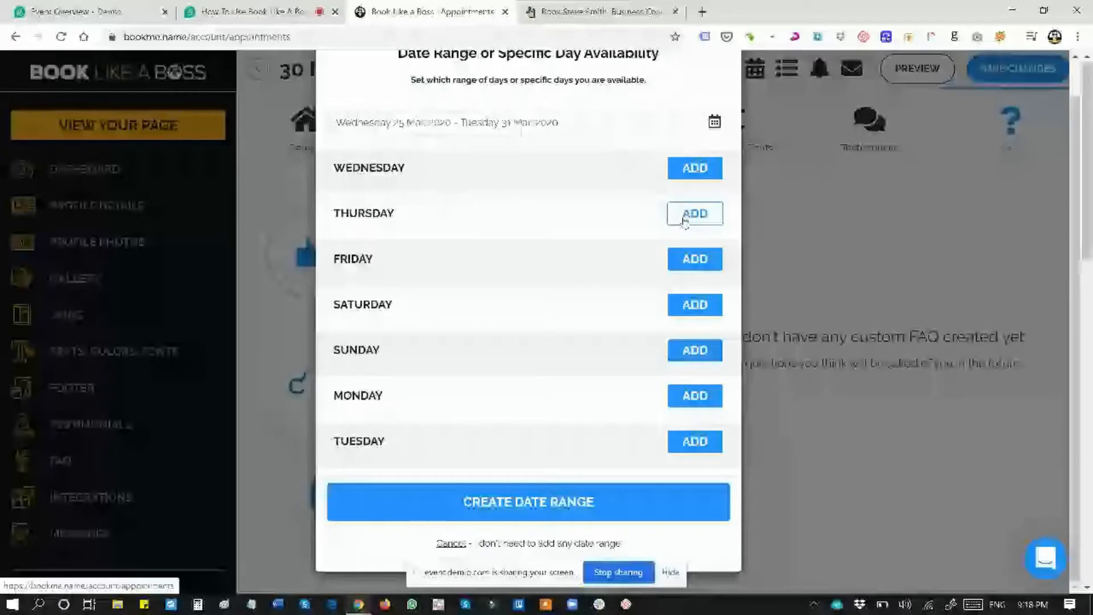
pyautogui.click(447, 545)
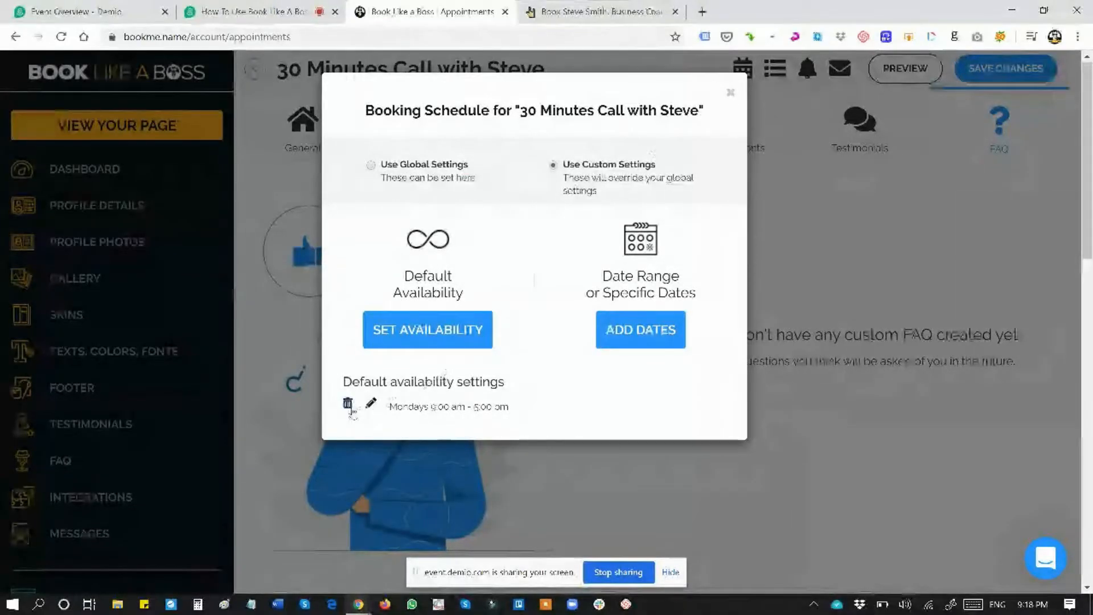
# - Return the appointment's booking schedule to the global settings and save the changes
pyautogui.click(371, 164)
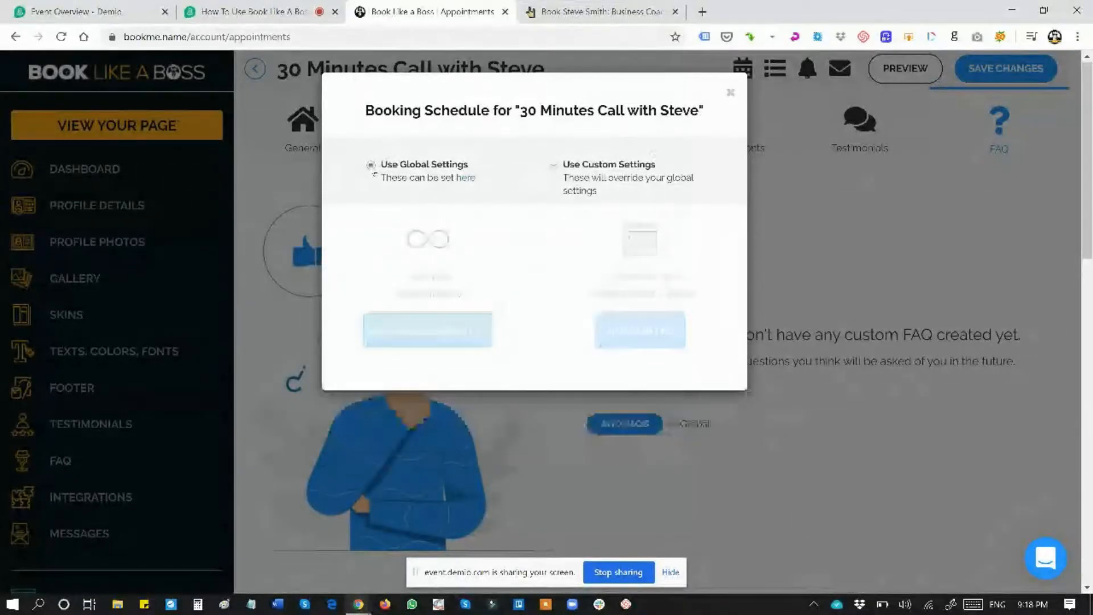
pyautogui.click(729, 92)
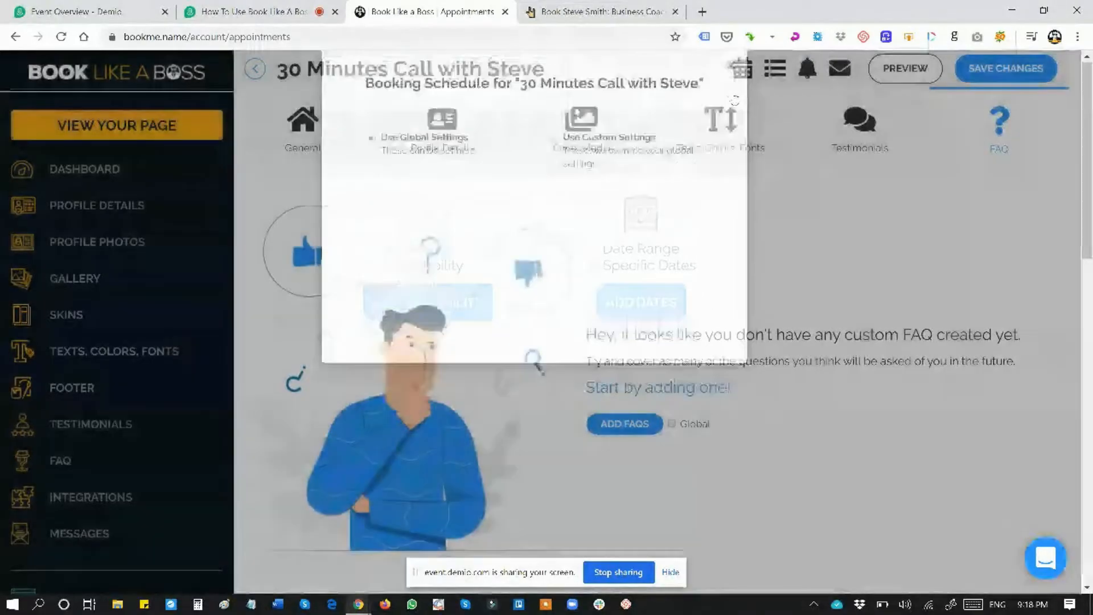
pyautogui.click(1041, 72)
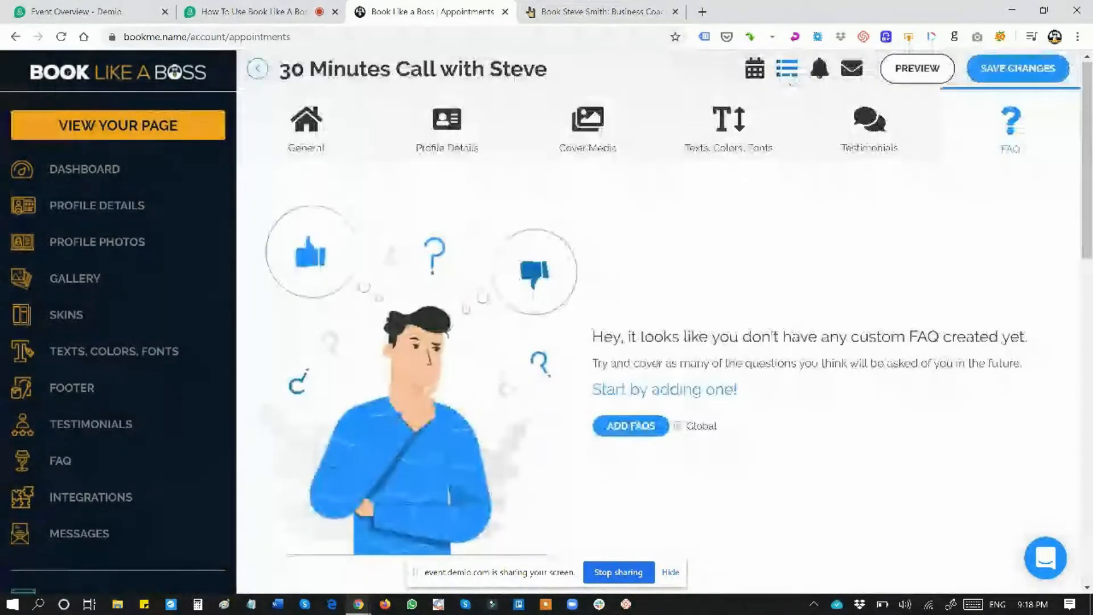
# - View the appointment's custom fields and inspect the refreshed public page's booking form for the 30-minute call on March 31, 2020 at 5:30 PM
pyautogui.click(788, 71)
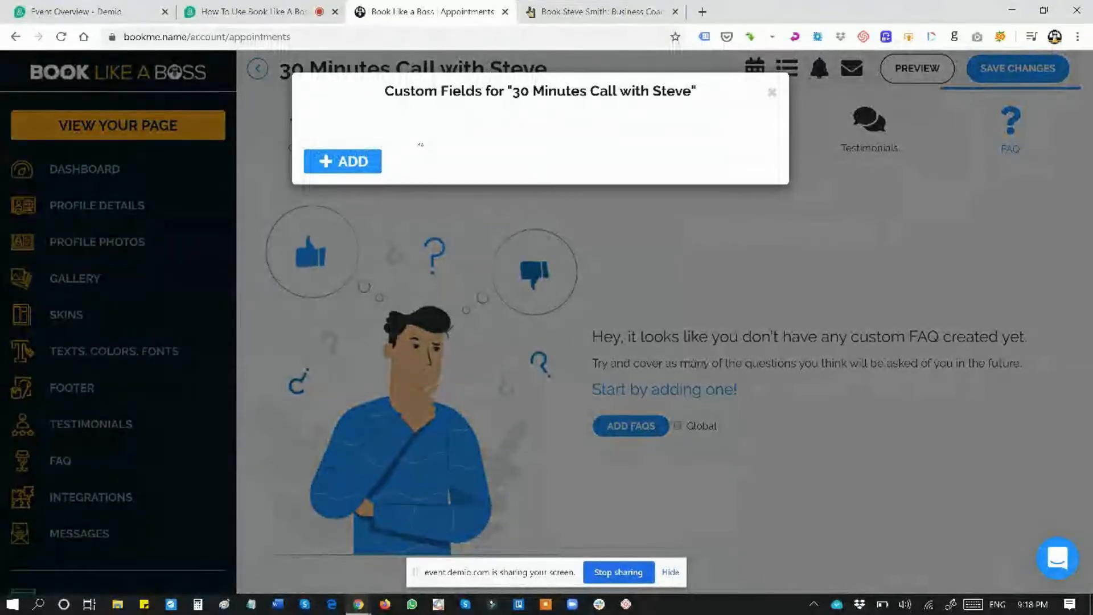
pyautogui.click(598, 11)
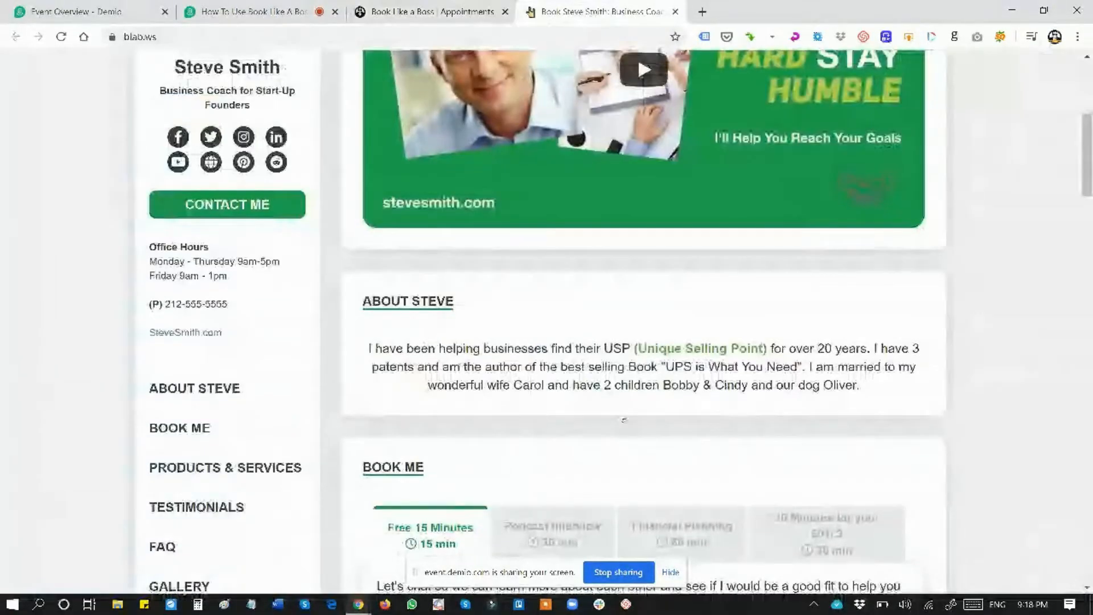
pyautogui.scroll(-2, 624, 419)
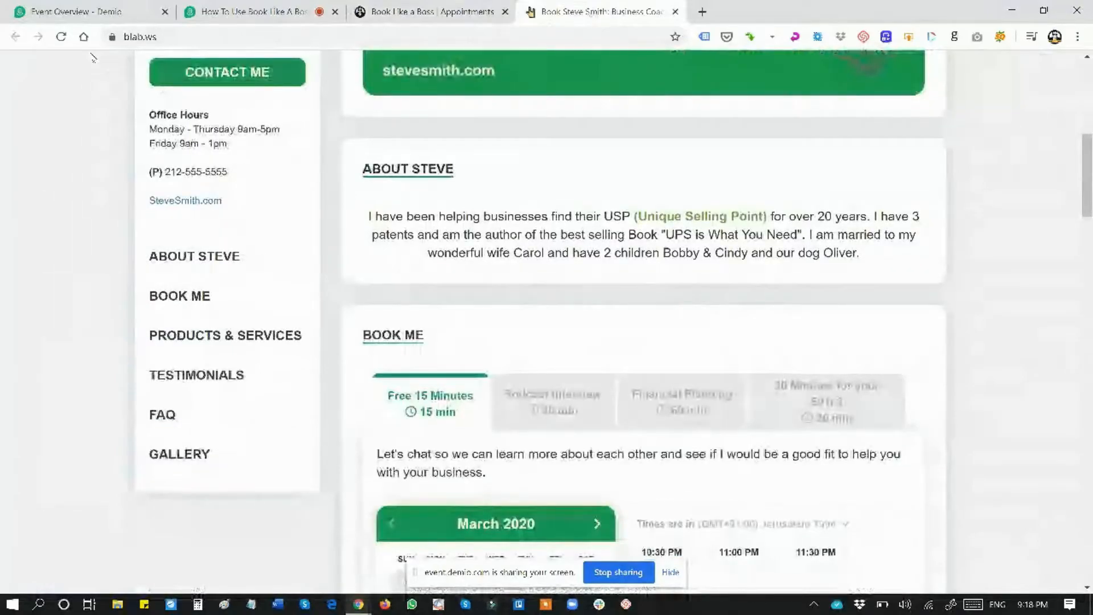
pyautogui.click(61, 36)
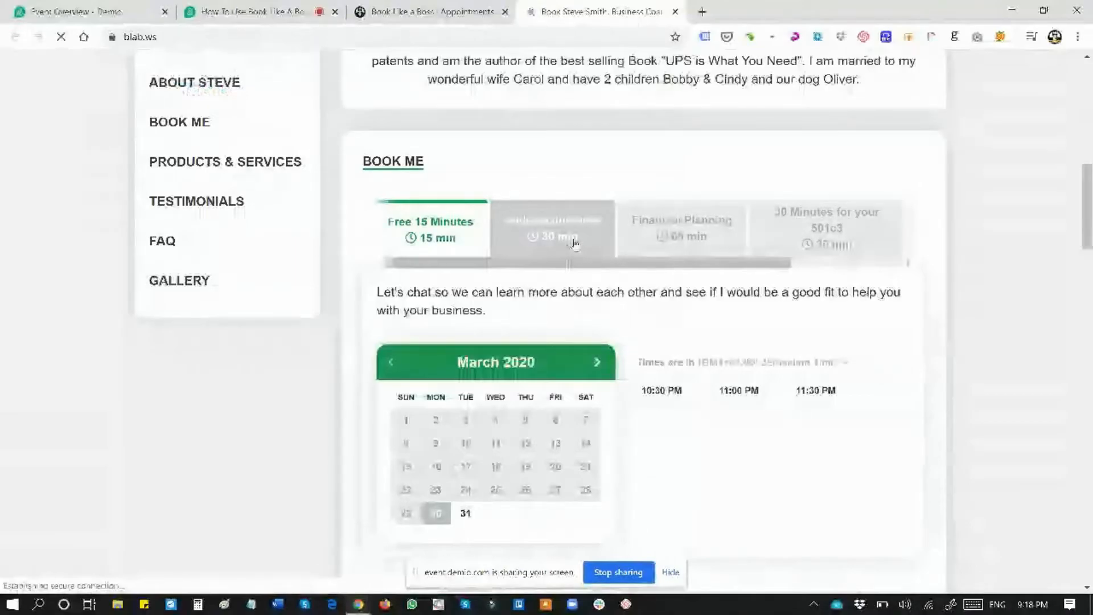
pyautogui.moveTo(787, 263); pyautogui.dragTo(899, 268)
pyautogui.click(828, 246)
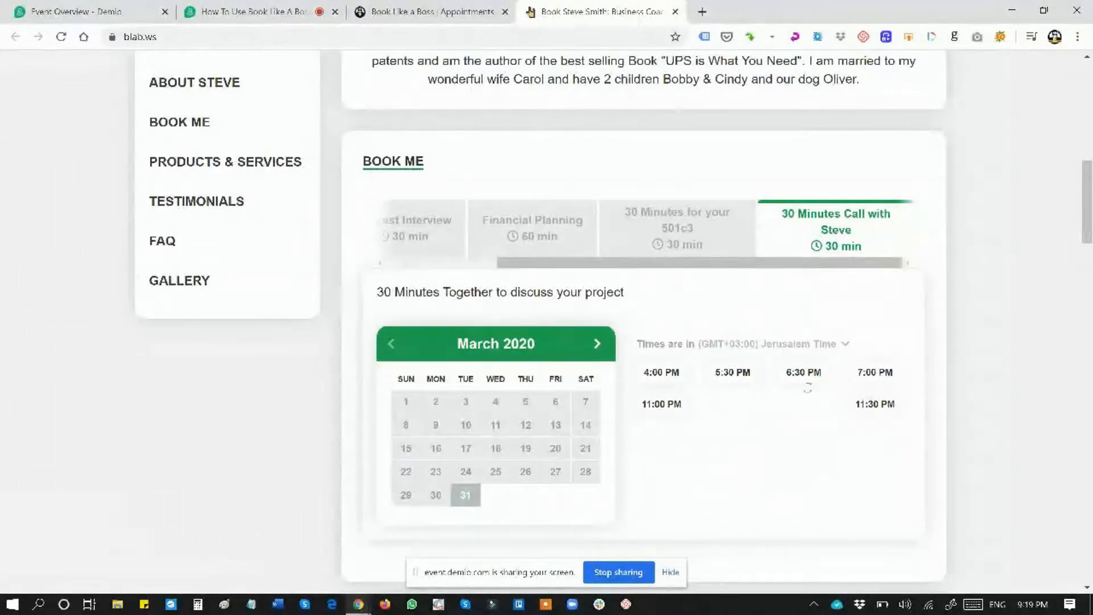
pyautogui.click(731, 381)
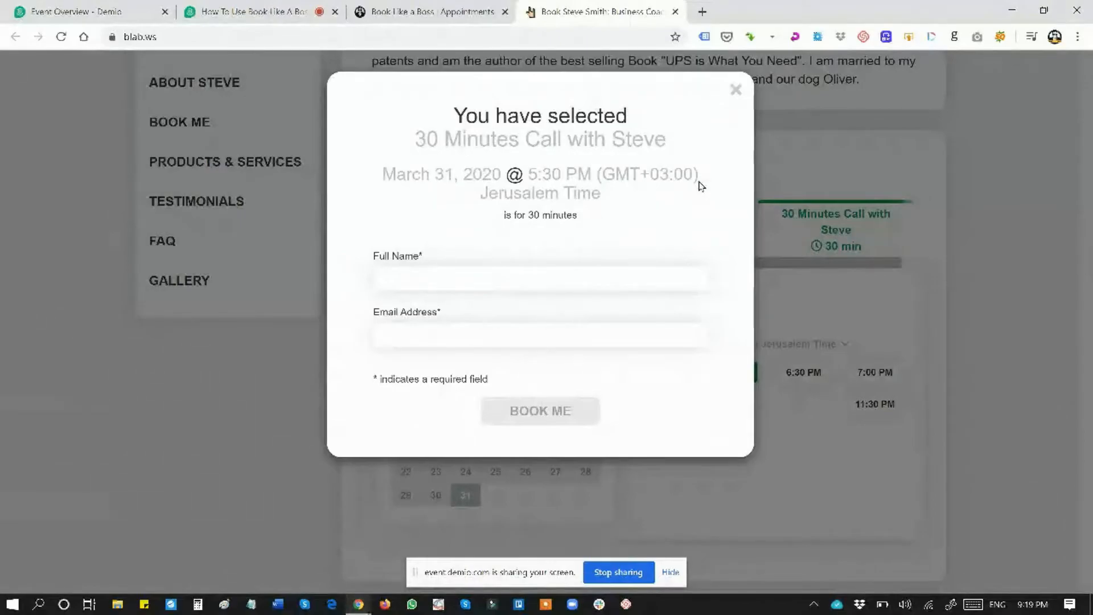
# - Add an optional text field named "What is your Skype ID?" to the 30-minute call's custom fields and save it
pyautogui.click(734, 91)
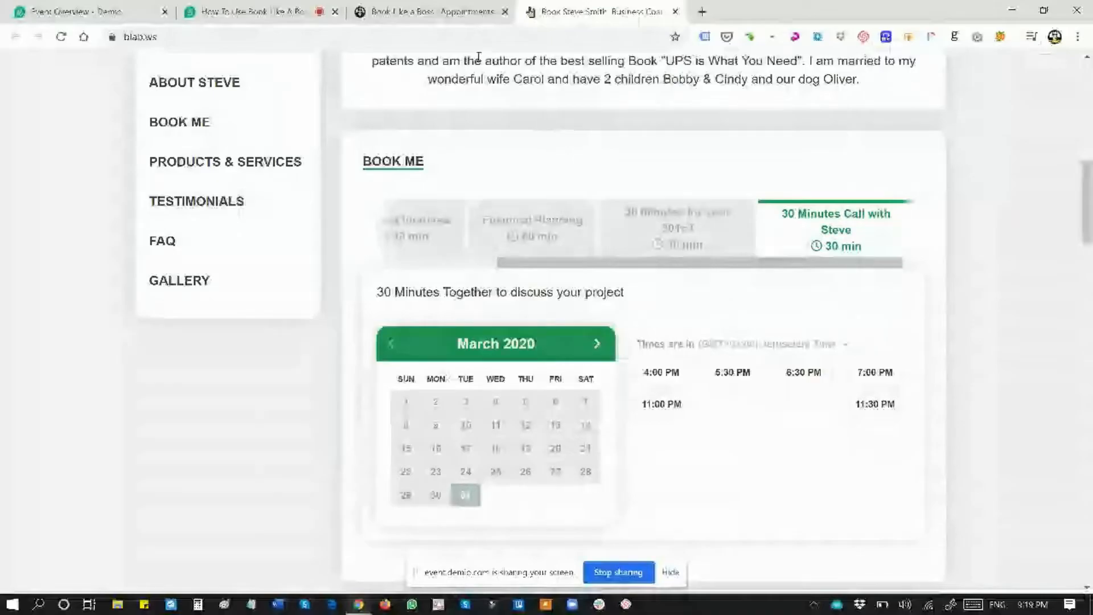
pyautogui.click(435, 20)
pyautogui.click(597, 178)
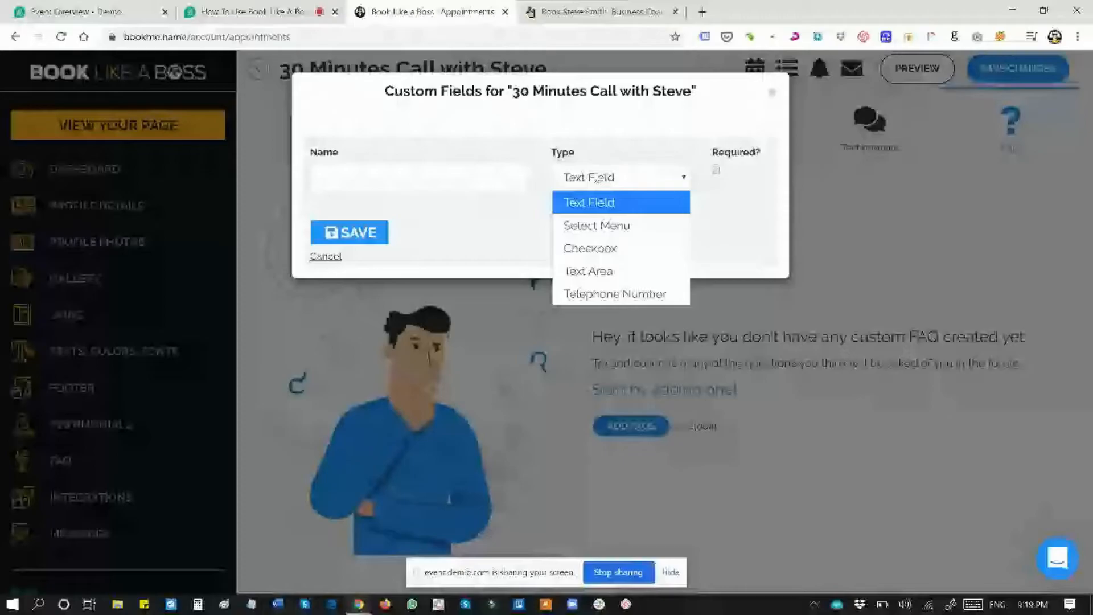
pyautogui.click(716, 171)
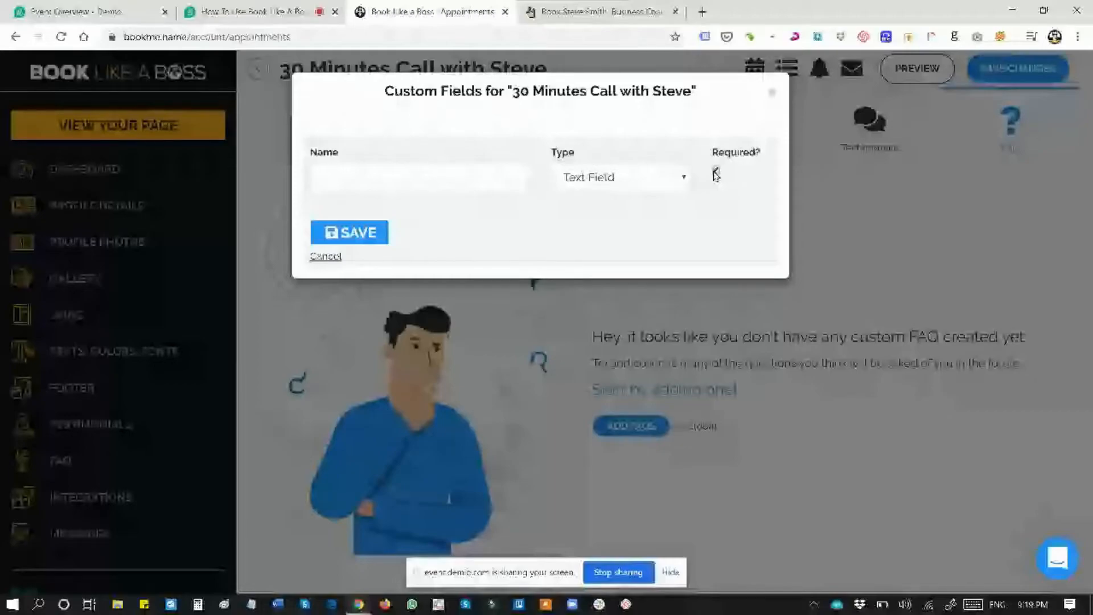
pyautogui.click(600, 179)
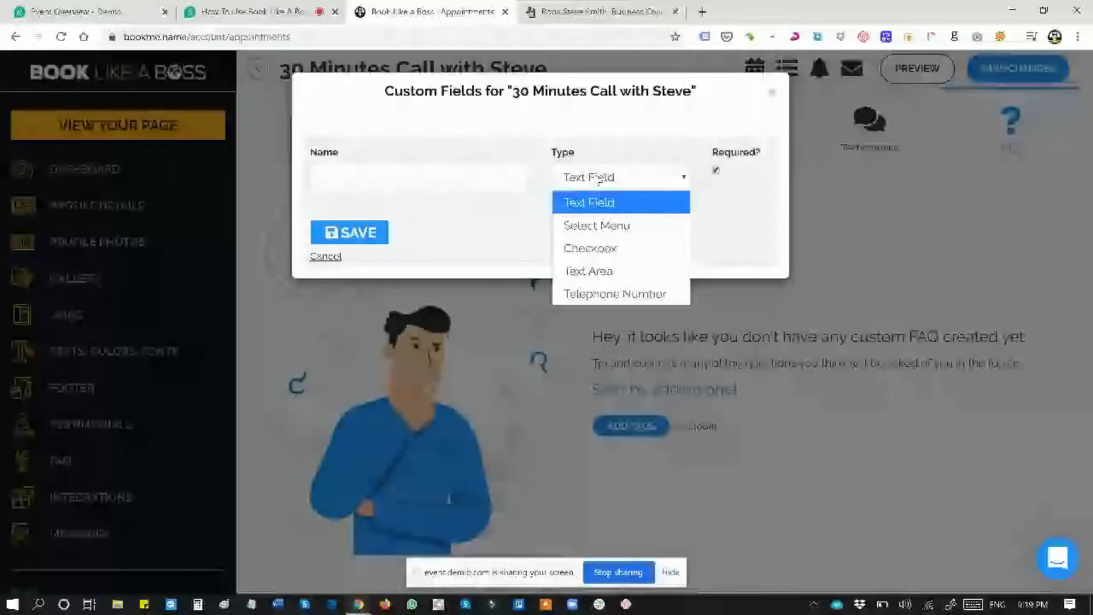
pyautogui.click(481, 179)
pyautogui.write('What is your Skype ID?')
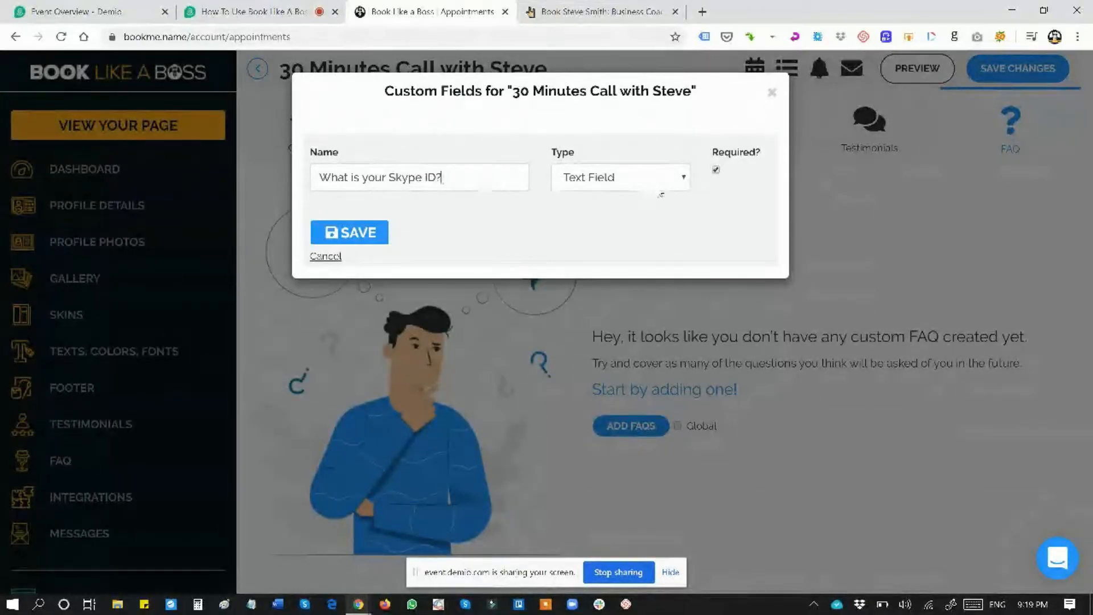
pyautogui.click(716, 170)
pyautogui.click(362, 233)
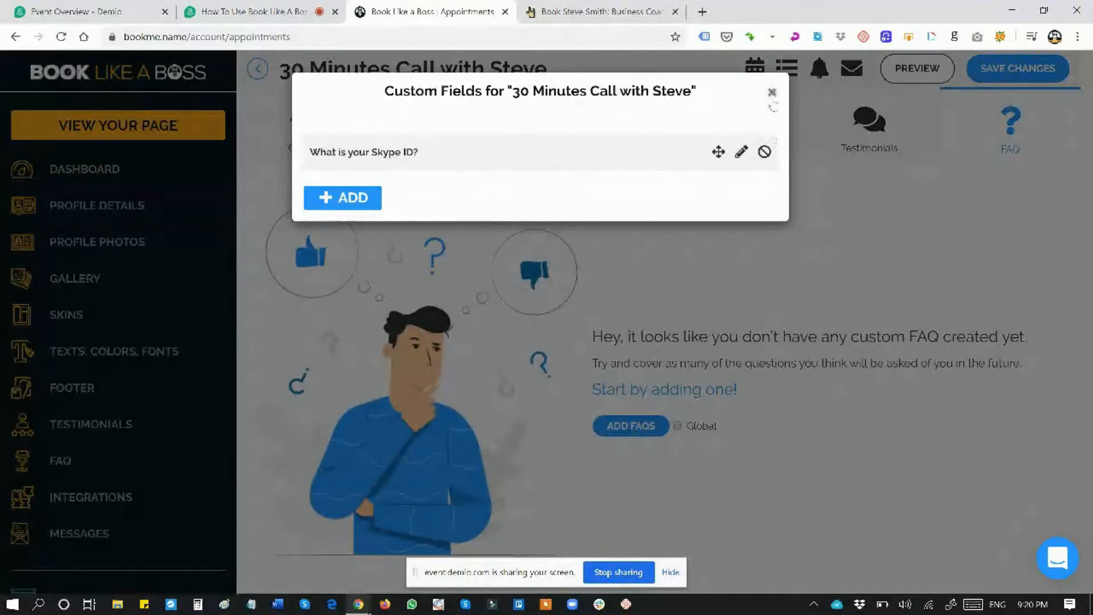
pyautogui.click(772, 92)
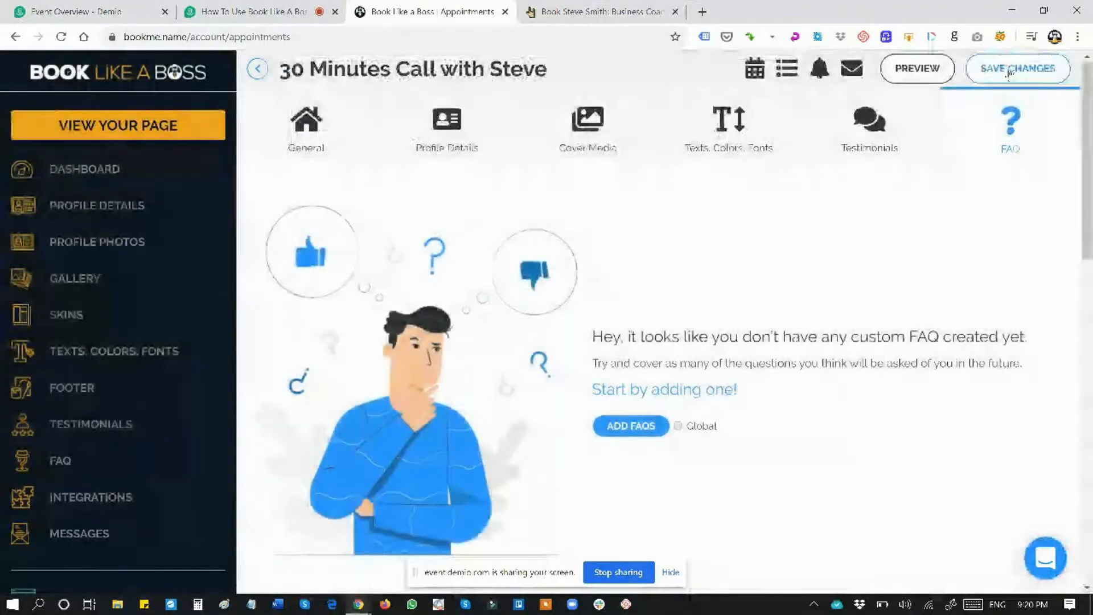
# - Refresh the public page and inspect the 30-minute call's booking form for March 31, 2020 at 5:00 PM
pyautogui.click(598, 12)
pyautogui.click(61, 36)
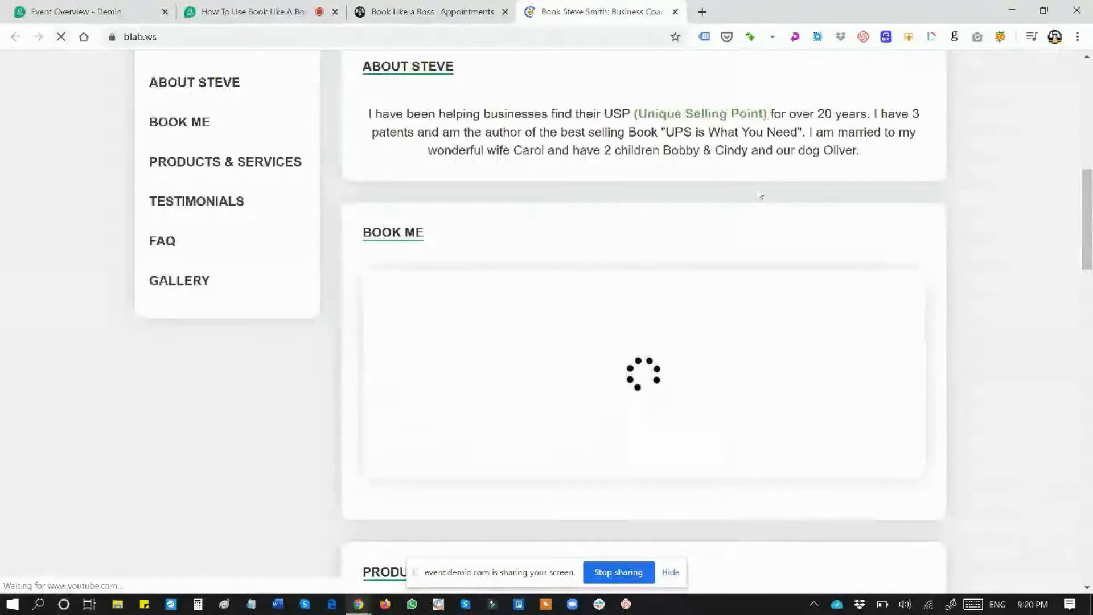
pyautogui.scroll(-1, 762, 197)
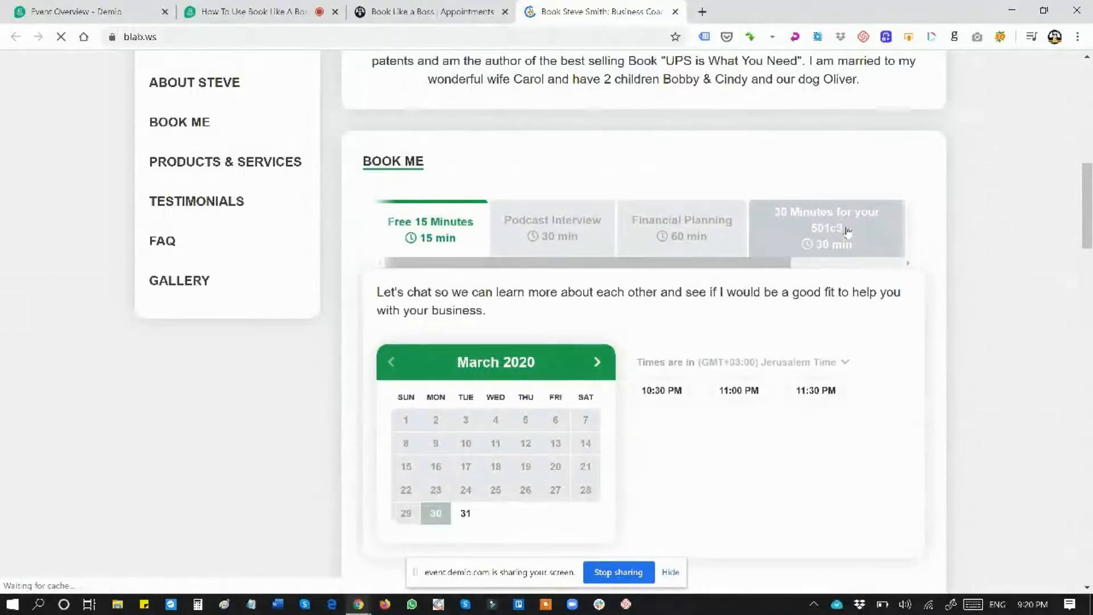
pyautogui.click(807, 265)
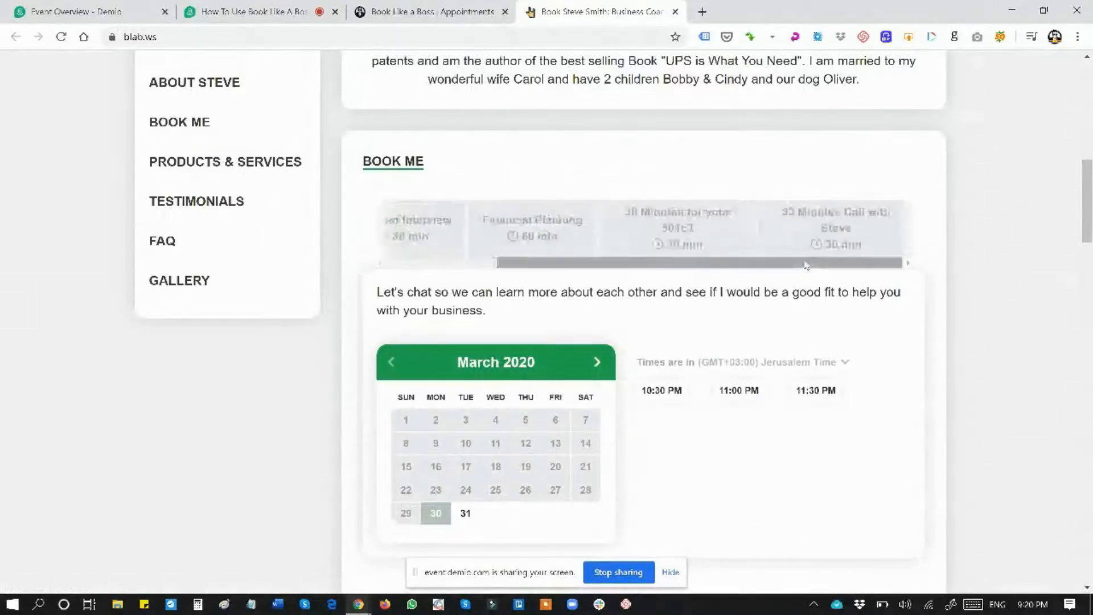
pyautogui.click(832, 223)
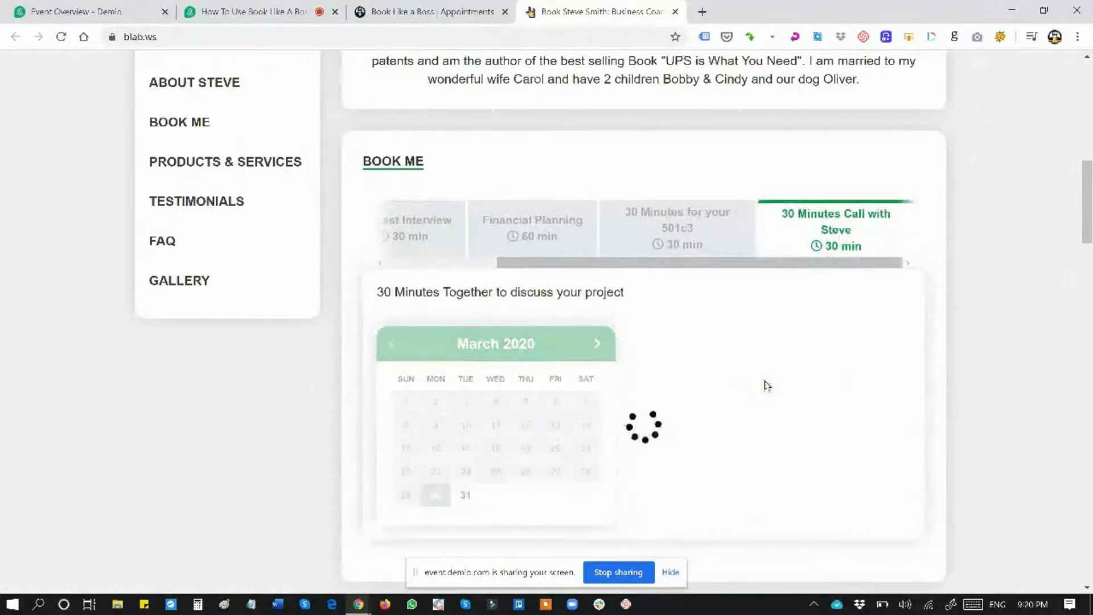
pyautogui.click(733, 372)
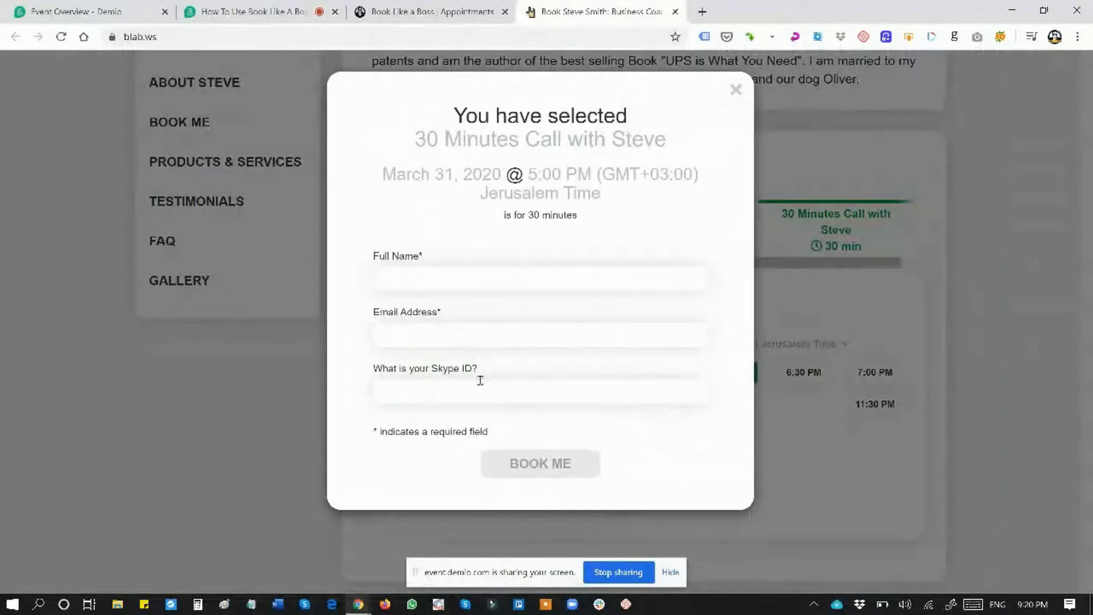
# - Add a second custom field to the 30-minute call as a required select menu named "What is your budget?"
pyautogui.click(451, 10)
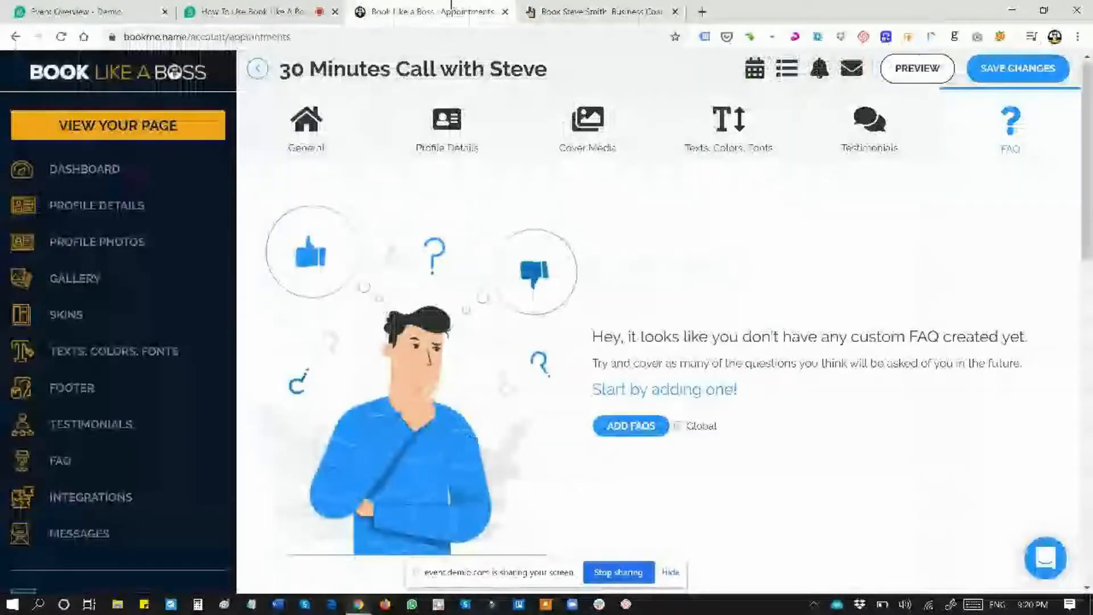
pyautogui.click(785, 69)
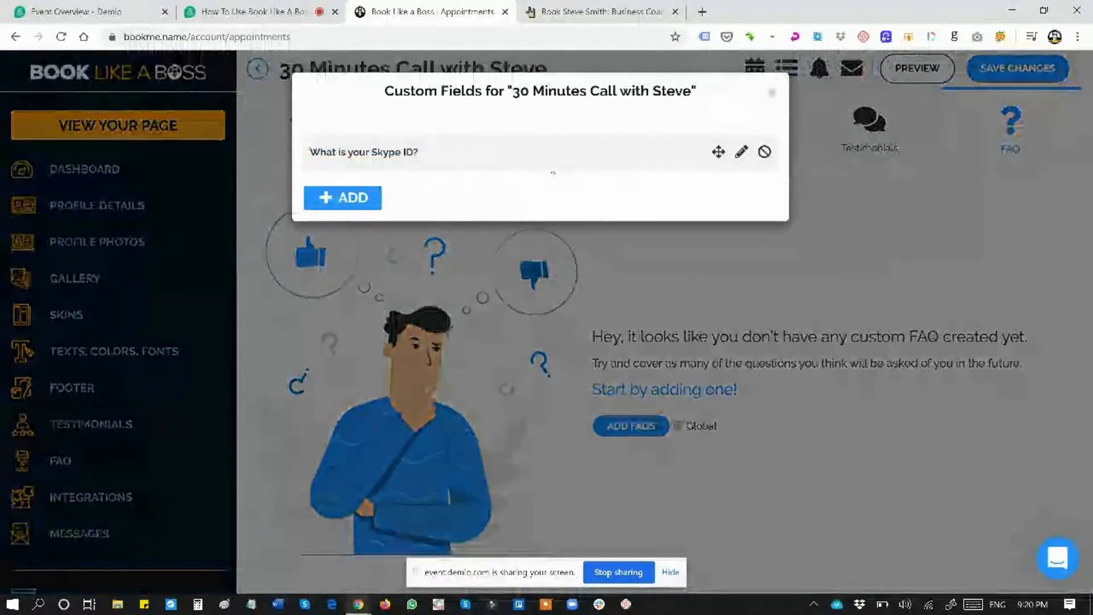
pyautogui.click(357, 205)
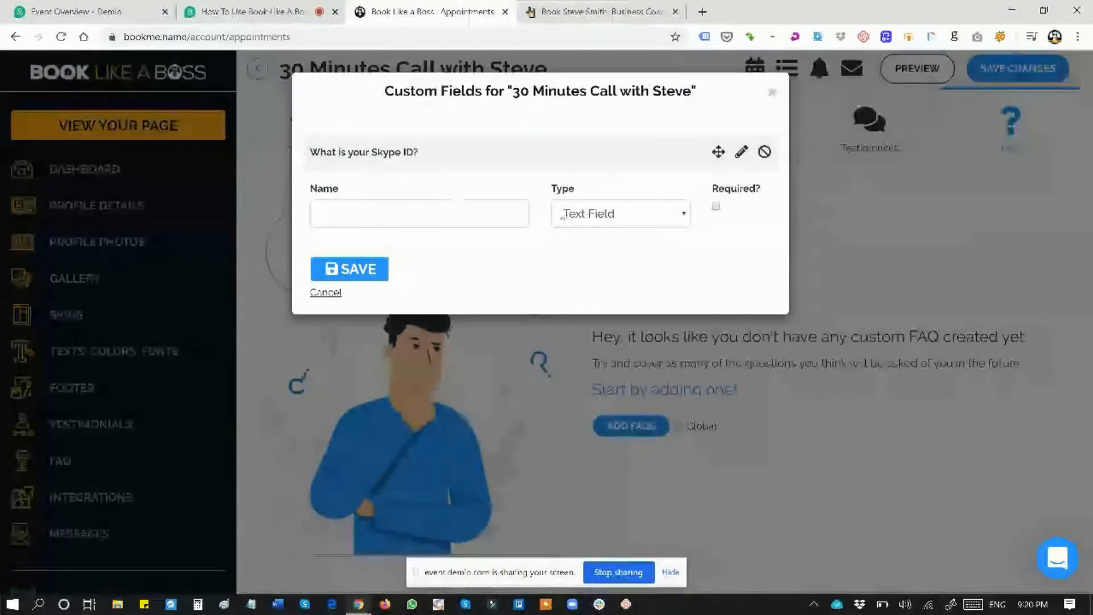
pyautogui.click(564, 213)
pyautogui.click(578, 262)
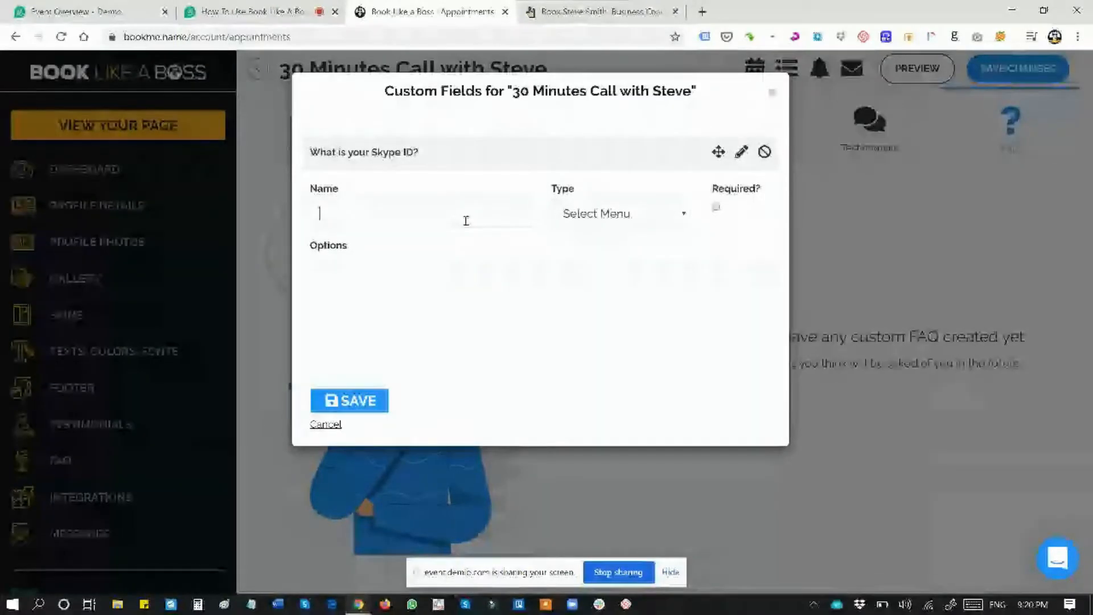
pyautogui.write('Which plan')
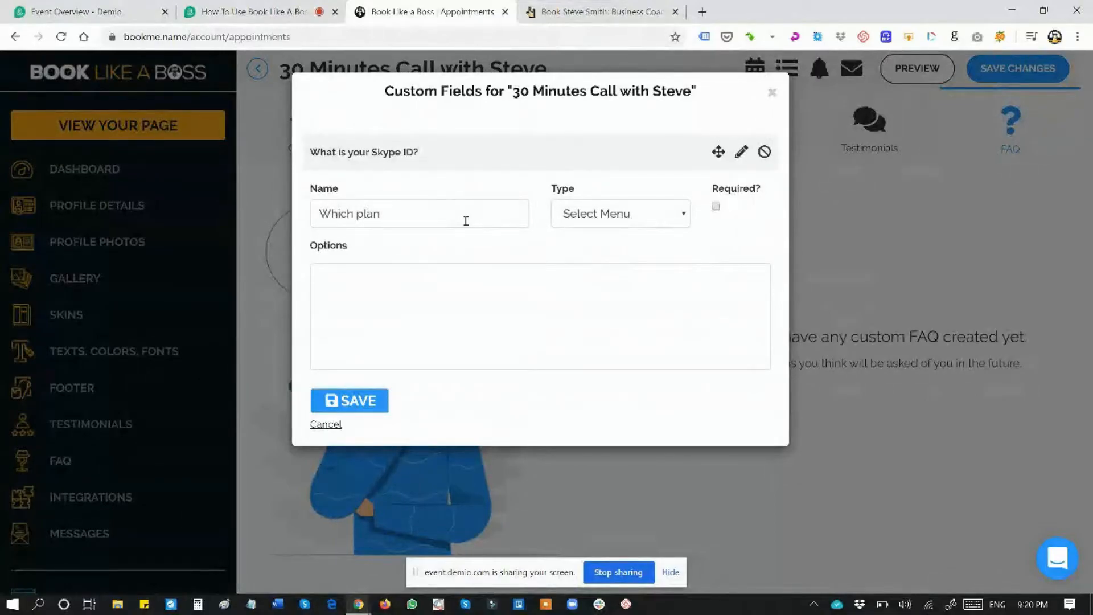
pyautogui.press('BackSpace')
pyautogui.press('BackSpace')
pyautogui.press('BackSpace')
pyautogui.press('BackSpace')
pyautogui.press('BackSpace')
pyautogui.press('BackSpace')
pyautogui.press('BackSpace')
pyautogui.press('BackSpace')
pyautogui.write('at is your bude')
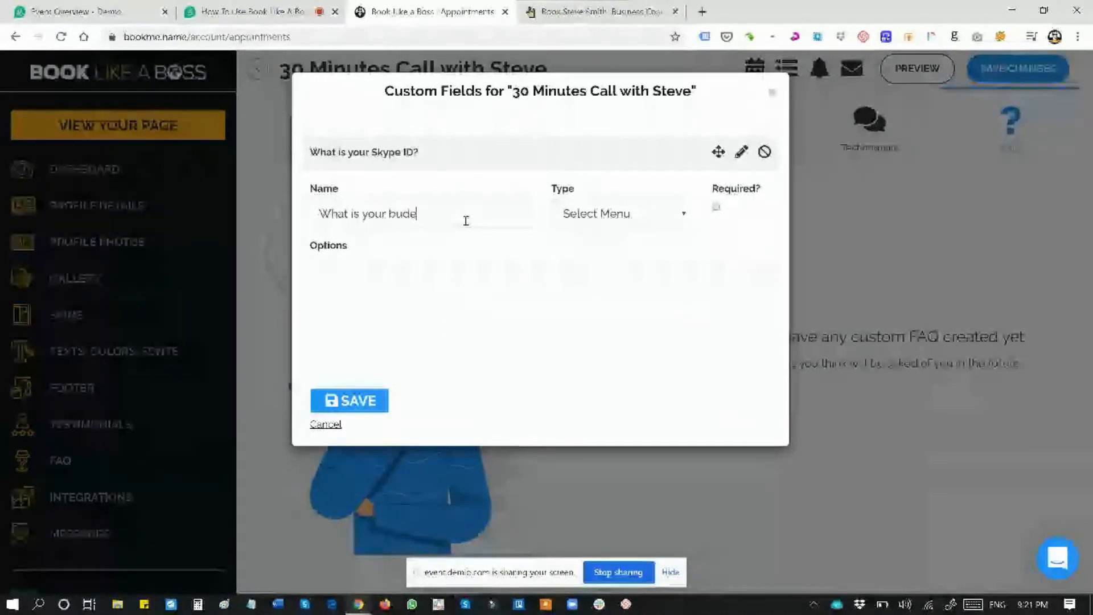
pyautogui.press('BackSpace')
pyautogui.write('get?')
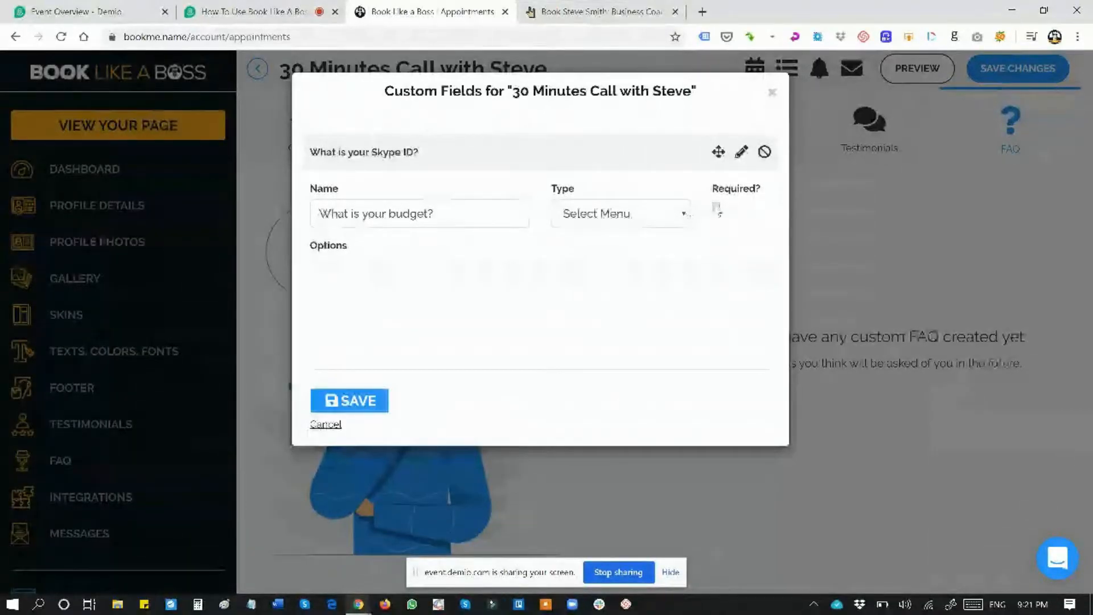
pyautogui.click(716, 206)
# - Enter the budget menu's options "$100 - $500", "$500 - $1000" and "$100- and Up" on separate lines, and save the field
pyautogui.click(548, 288)
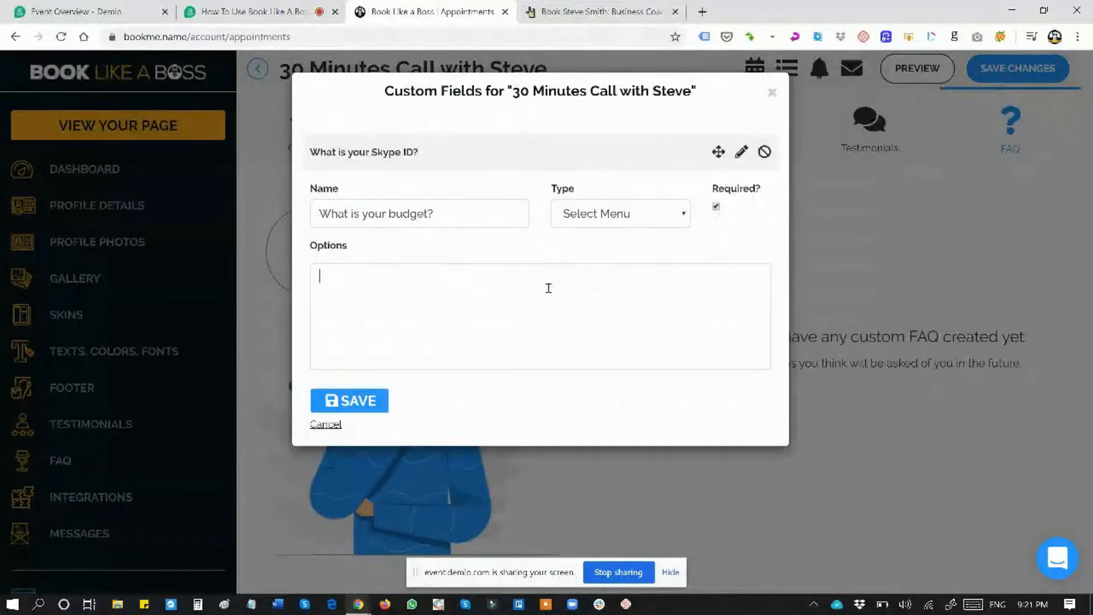
pyautogui.write('$100-')
pyautogui.press('BackSpace')
pyautogui.write('- $500')
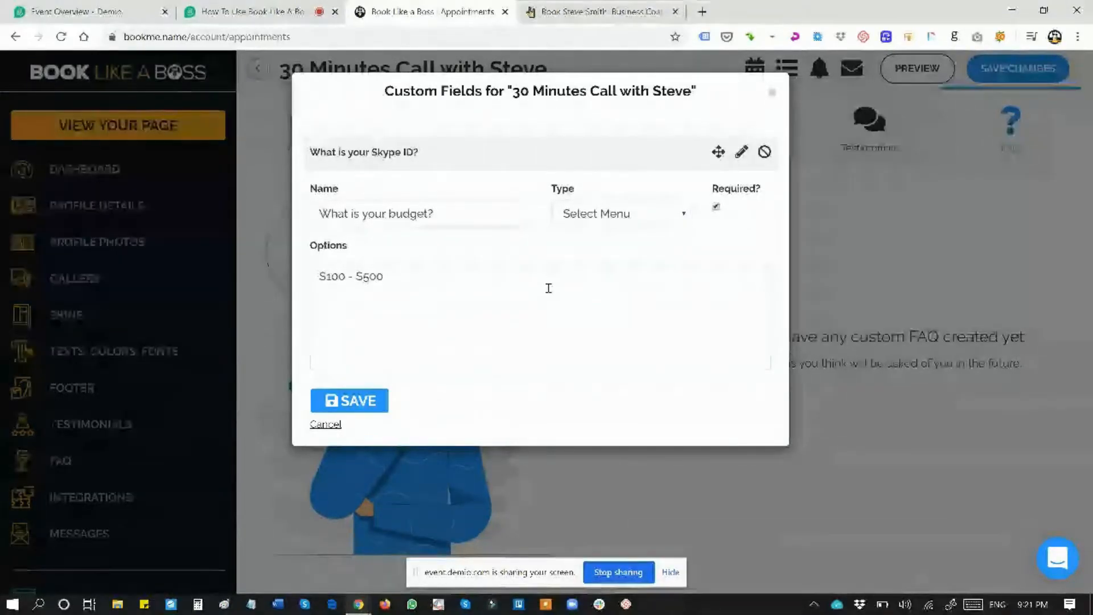
pyautogui.press('Return')
pyautogui.write('$500')
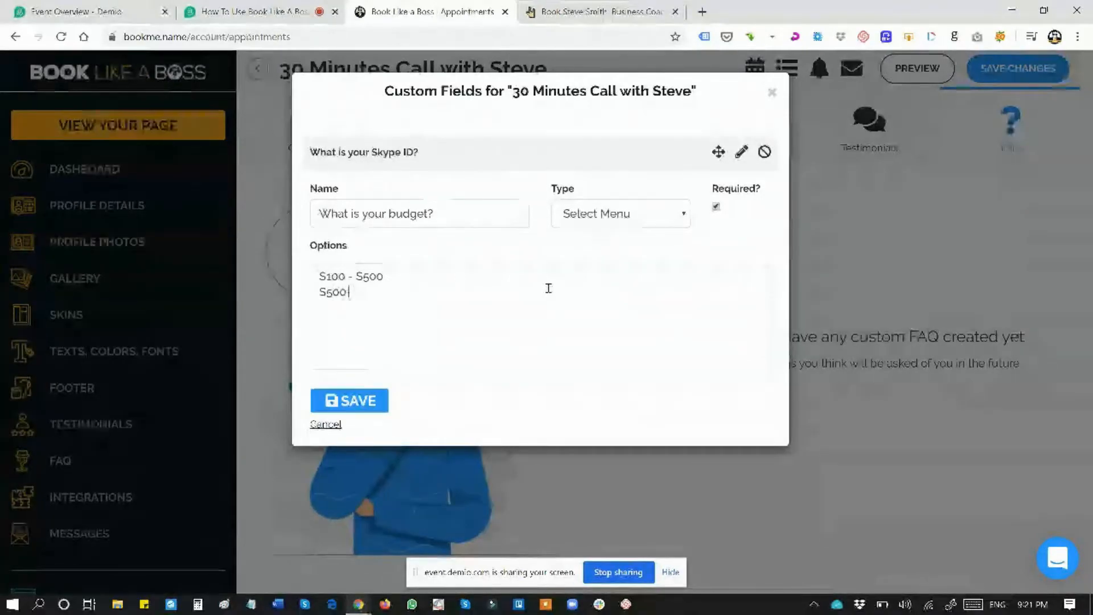
pyautogui.write(' - $1000')
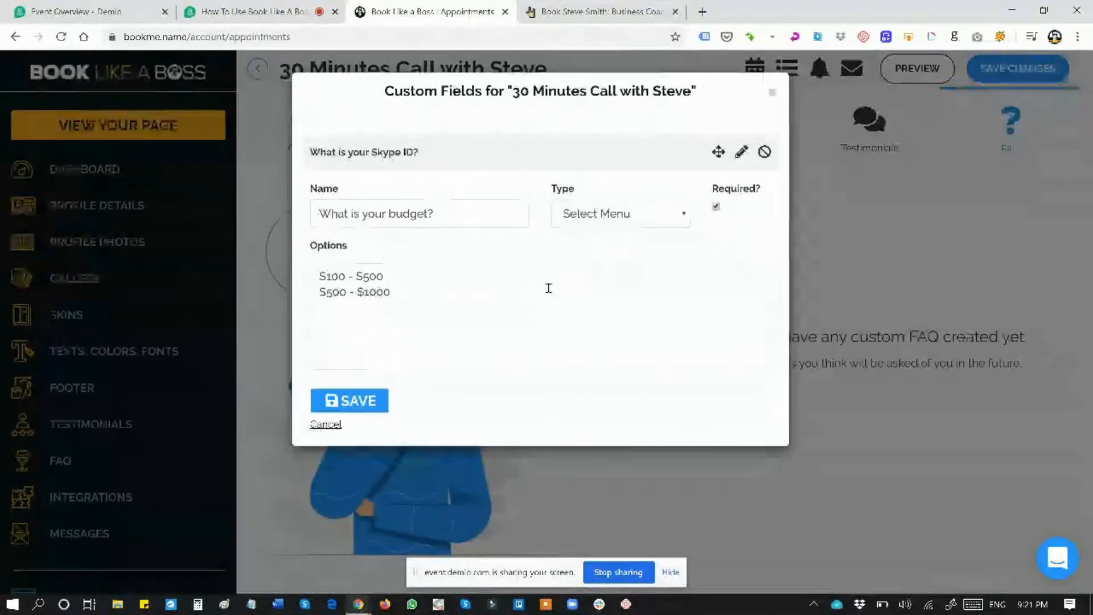
pyautogui.press('Return')
pyautogui.write('$100')
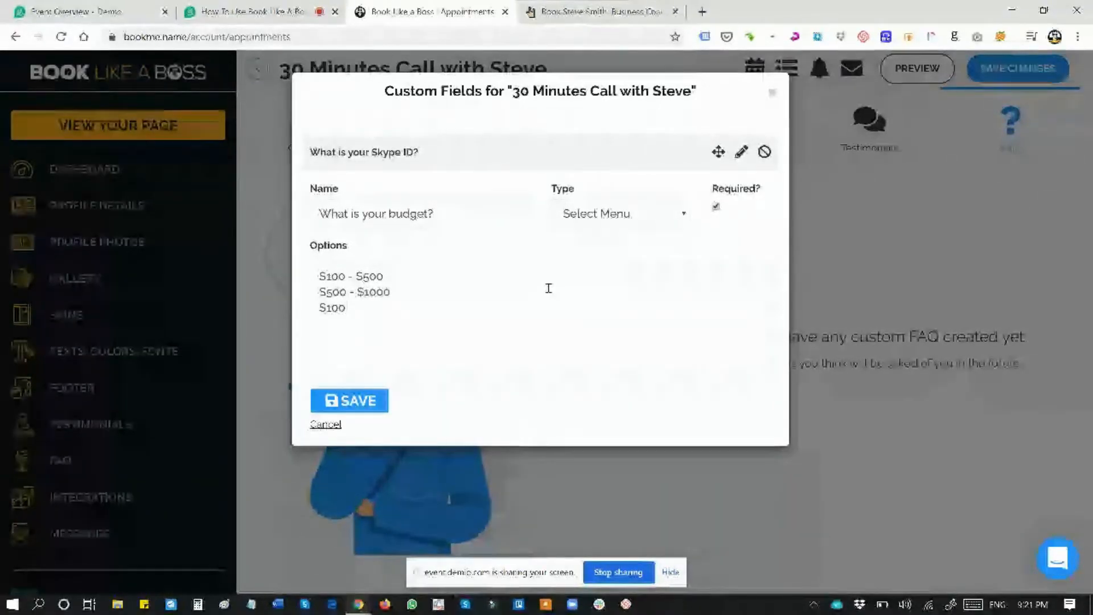
pyautogui.write('- and Up')
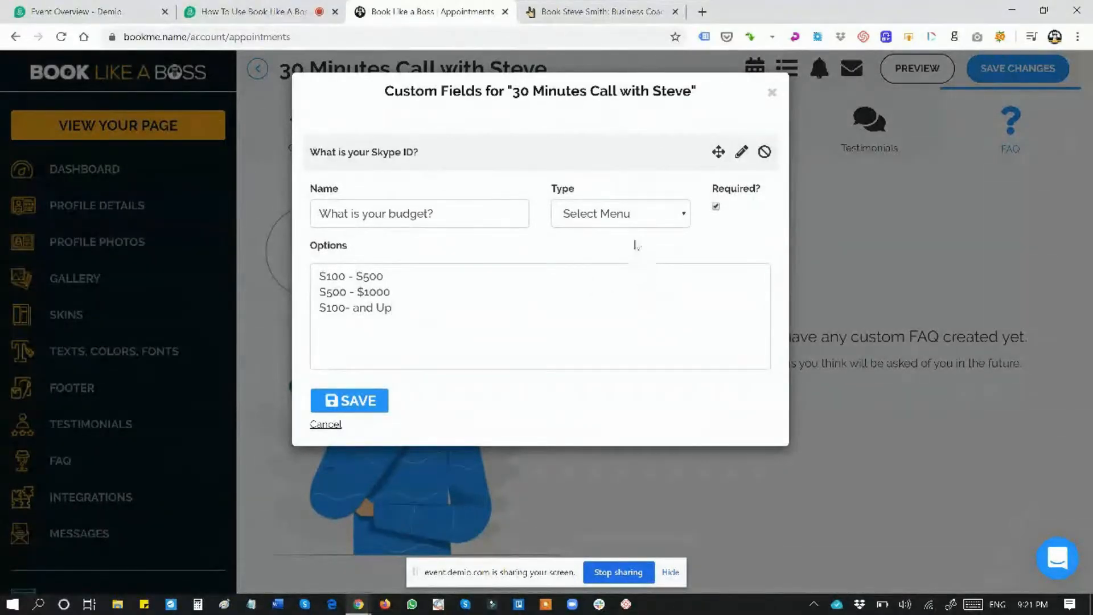
pyautogui.click(374, 402)
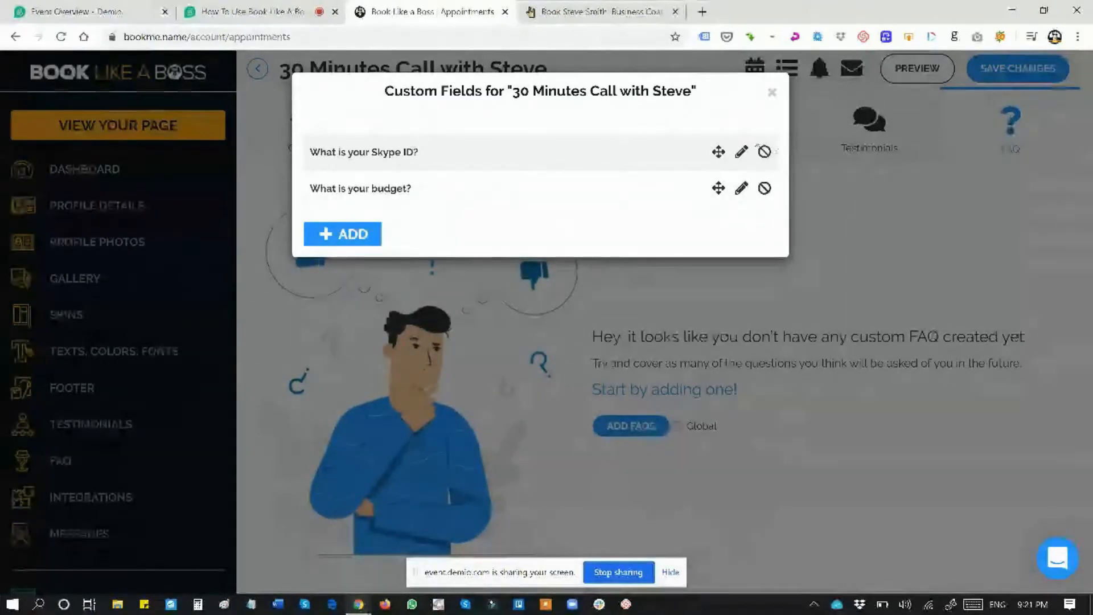
# - Add a third custom field as a required checkbox titled "Did you agree to our terms and services?"
pyautogui.click(336, 234)
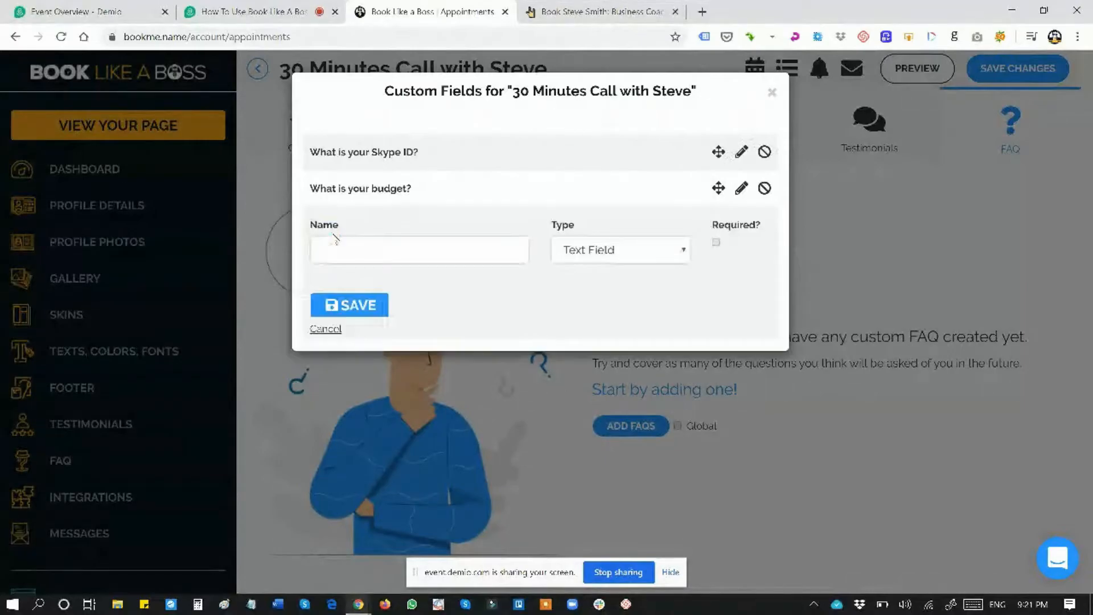
pyautogui.click(639, 249)
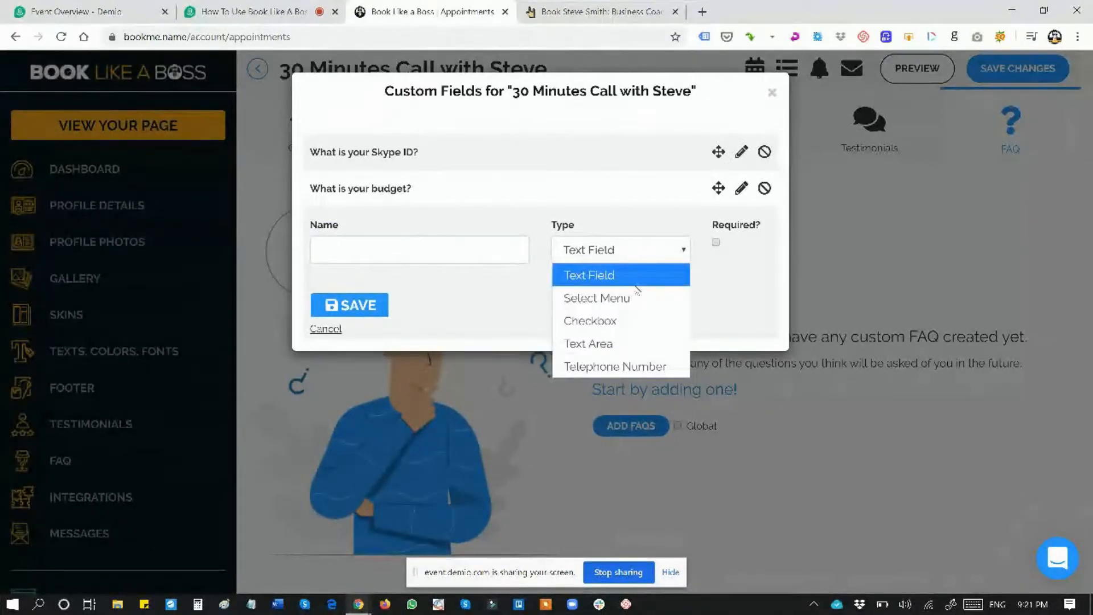
pyautogui.click(634, 317)
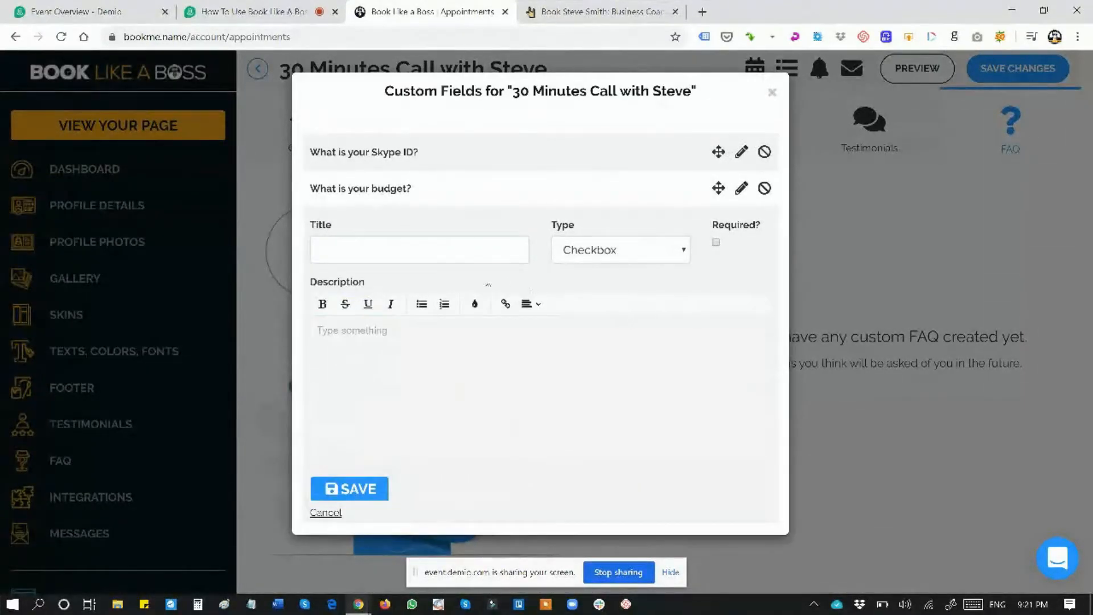
pyautogui.click(450, 256)
pyautogui.write('Did you agre')
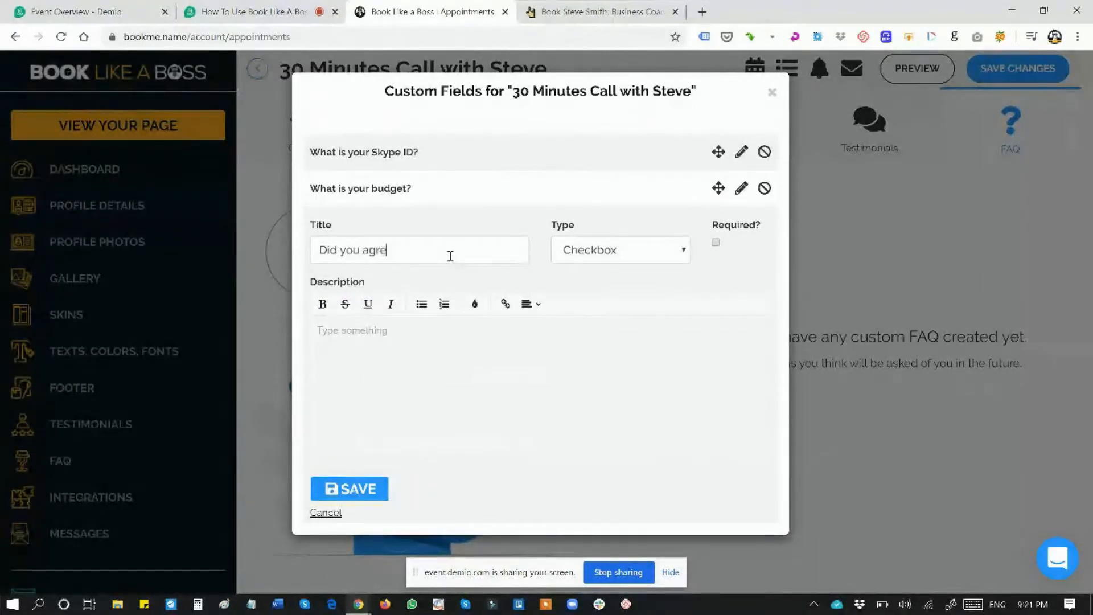
pyautogui.write('e to our terms and services?')
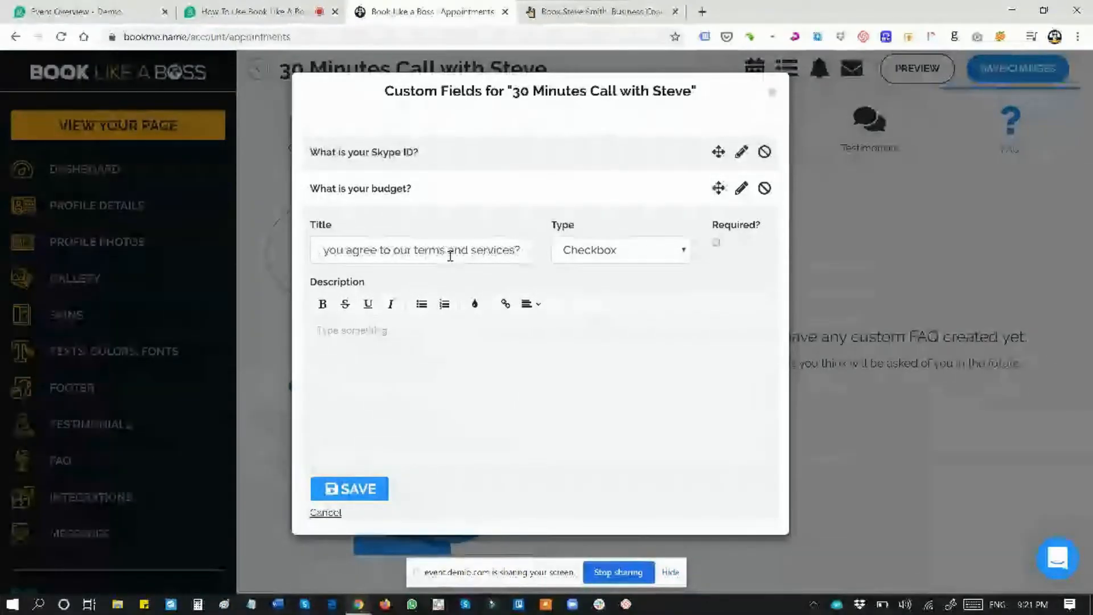
pyautogui.click(715, 242)
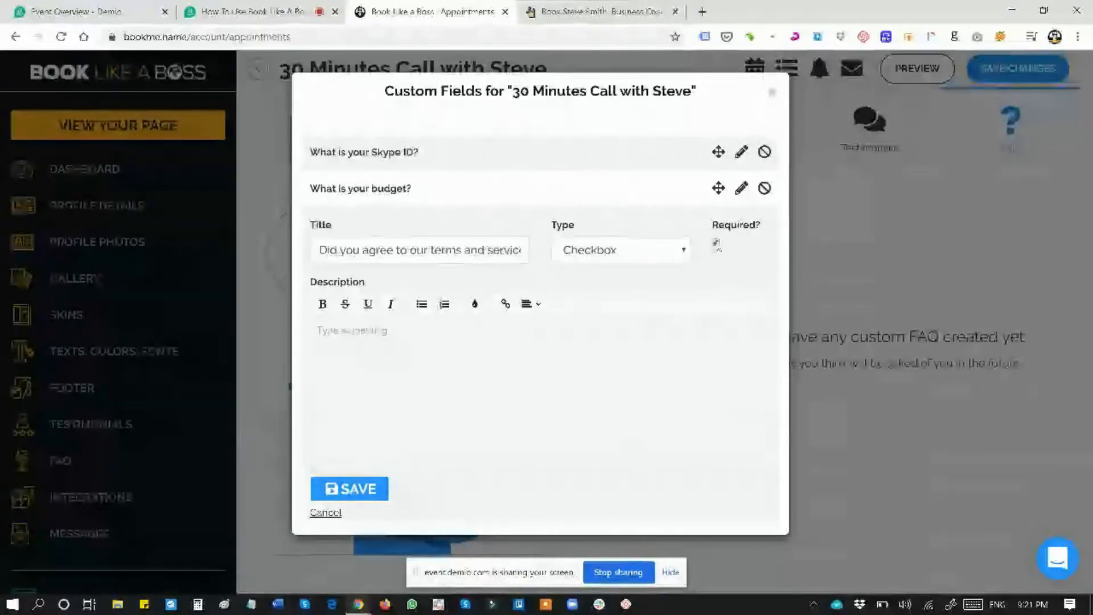
# - Enter "Click Here To Read Our Terms and Services" as the description of the terms checkbox field
pyautogui.click(497, 368)
pyautogui.write('Qlick He')
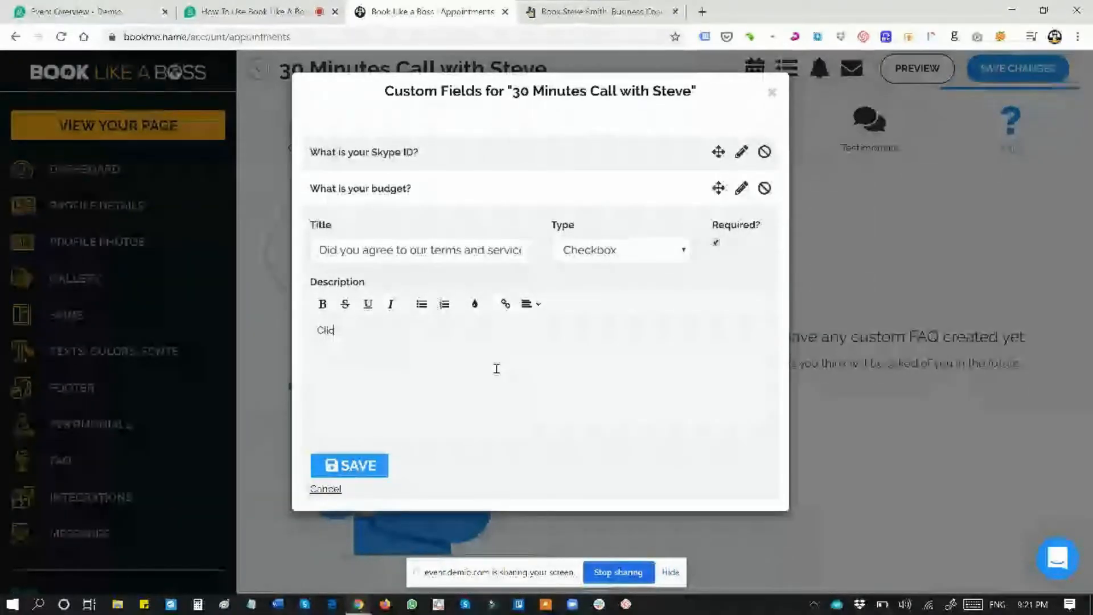
pyautogui.write('re ')
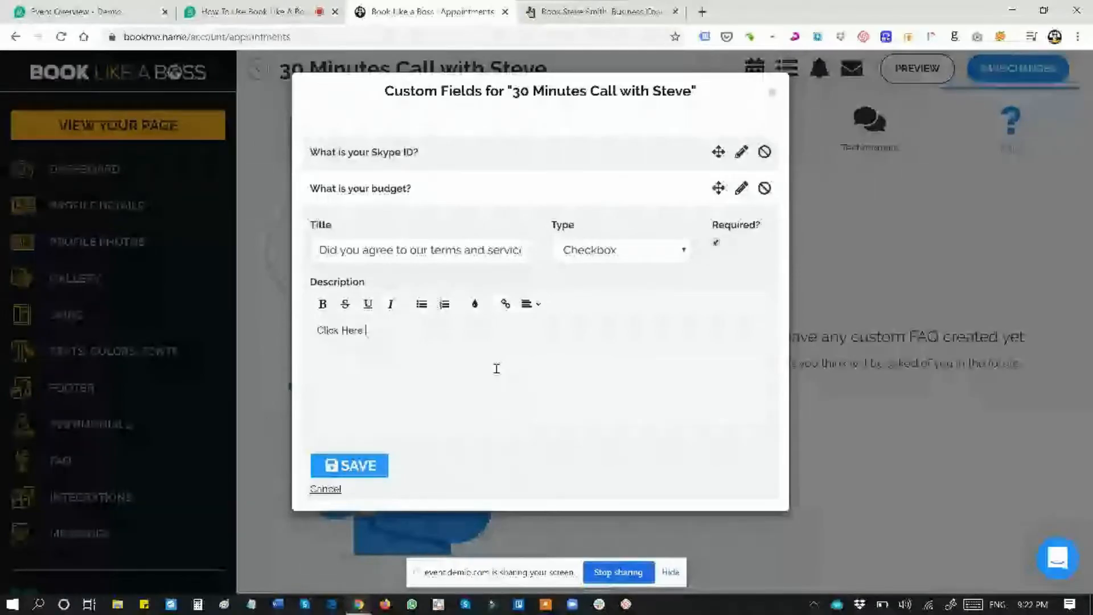
pyautogui.write('To Rea')
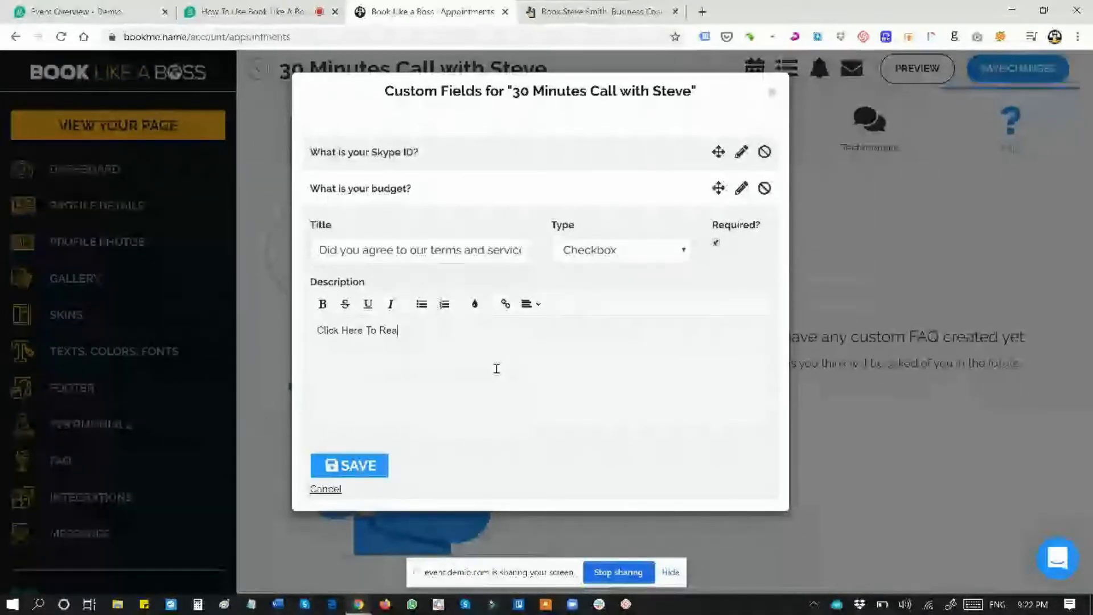
pyautogui.write('d Our Te')
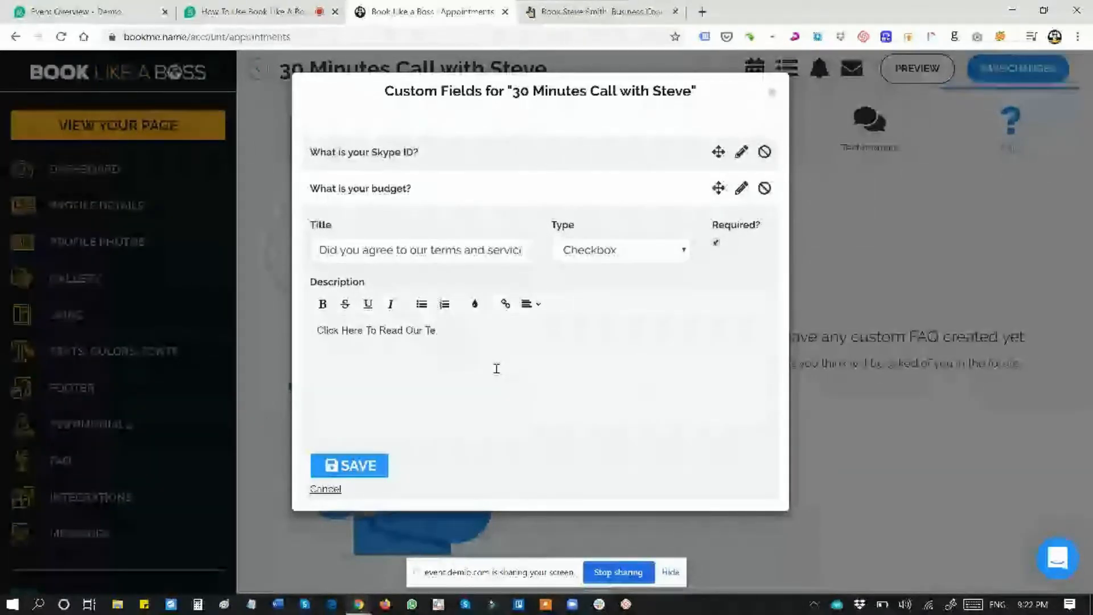
pyautogui.write('rms and Services')
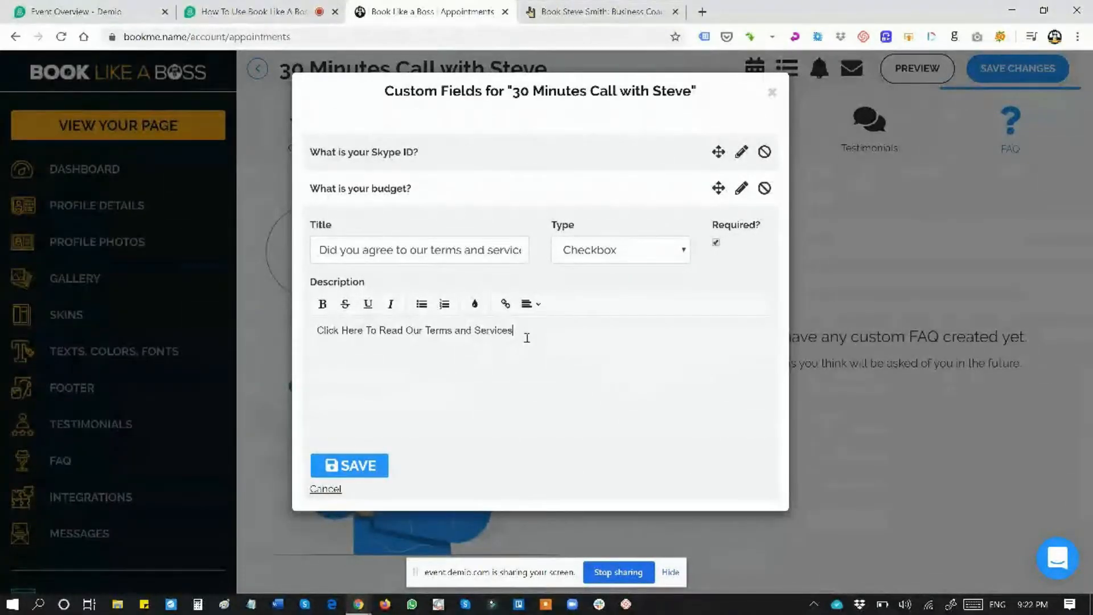
# - Link the whole description to booklikeaboss.com/termsandservices, opening in a new tab, then save the terms field and close the custom fields
pyautogui.moveTo(519, 332); pyautogui.dragTo(316, 332)
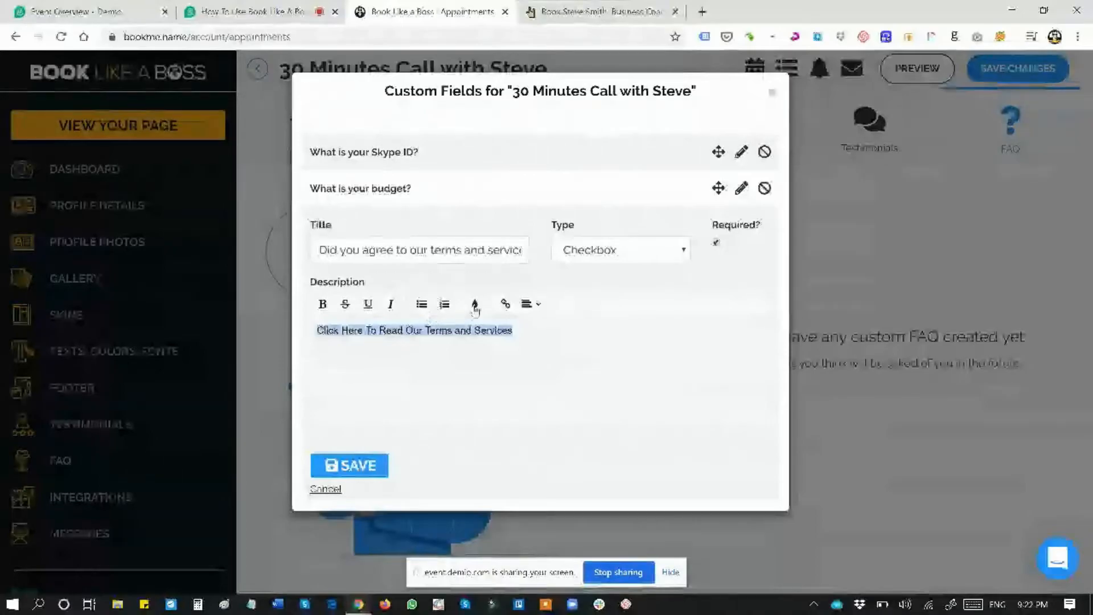
pyautogui.click(505, 304)
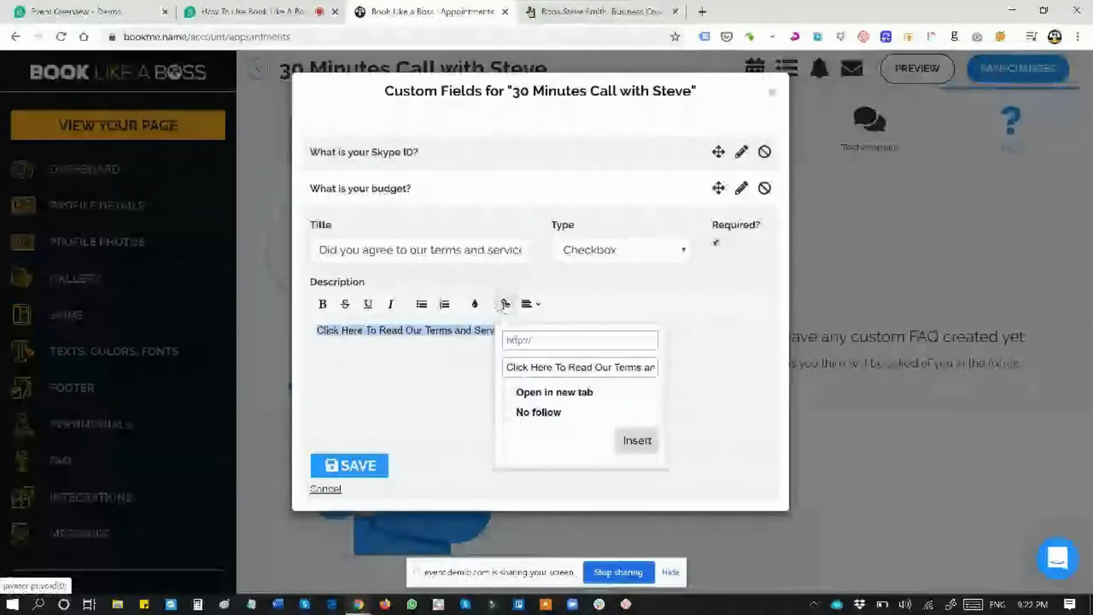
pyautogui.click(530, 342)
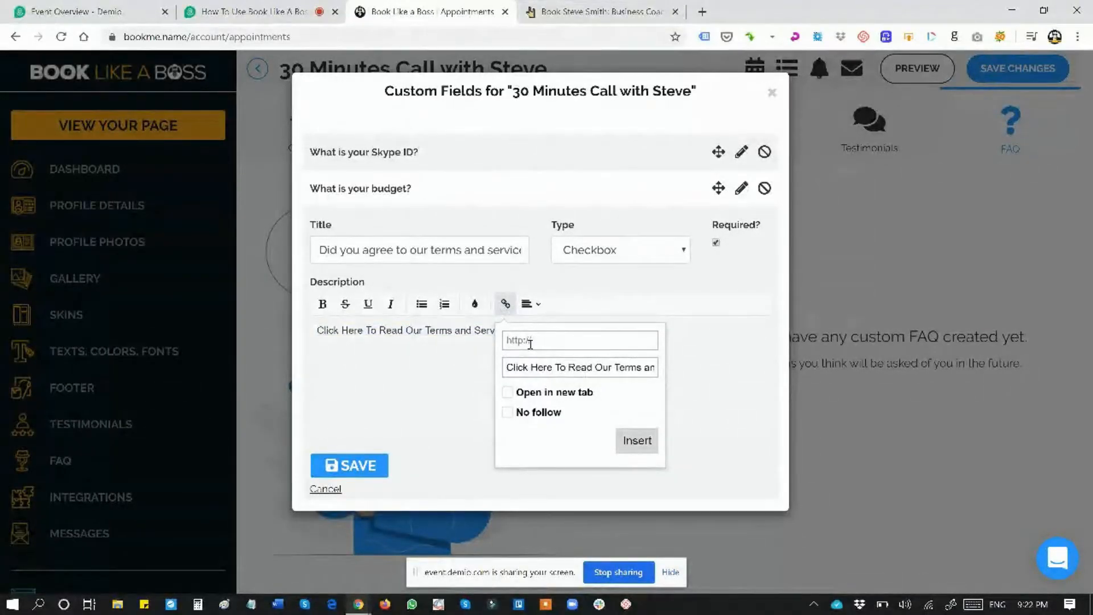
pyautogui.write('booklikeaboss.com/termsandserv')
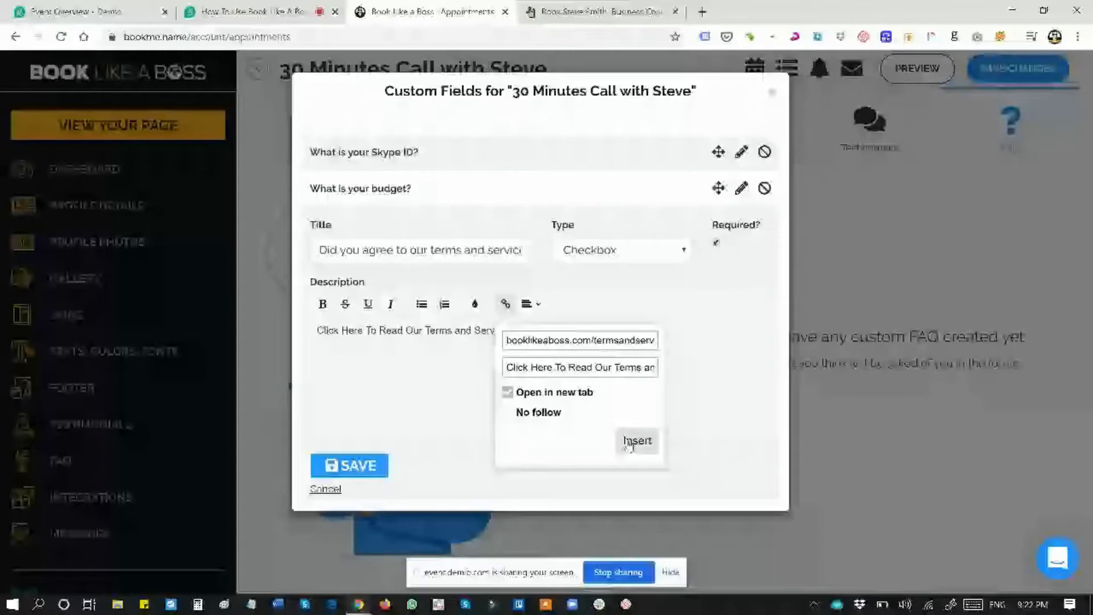
pyautogui.click(631, 442)
pyautogui.click(350, 466)
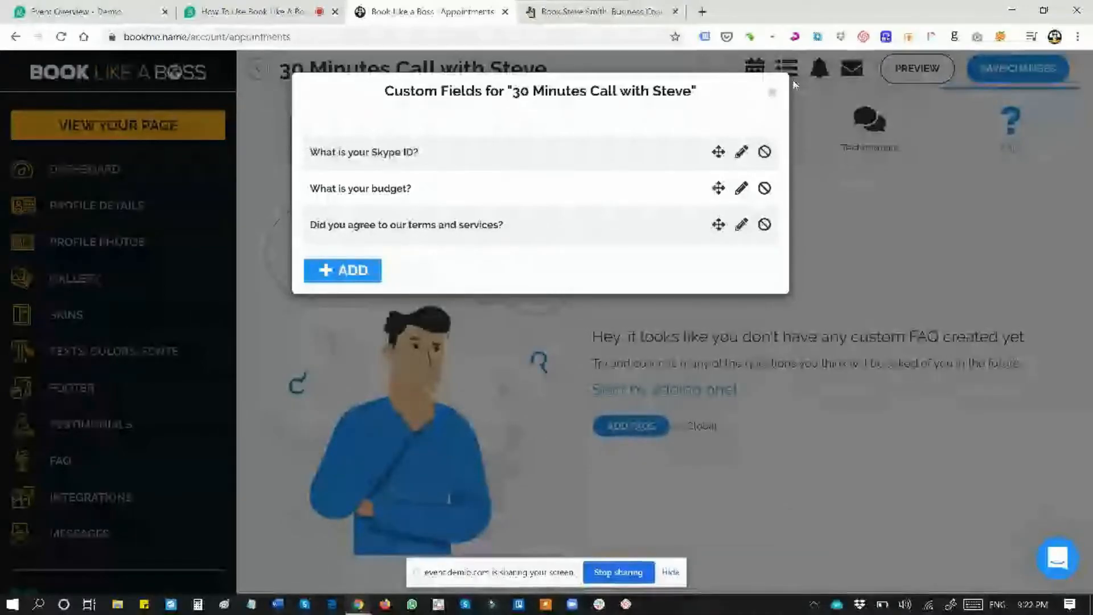
pyautogui.click(773, 93)
# - Check the public booking form for March 31, 2020 at 6:30 PM, testing the terms link and ticking the agreement checkbox
pyautogui.moveTo(918, 53)
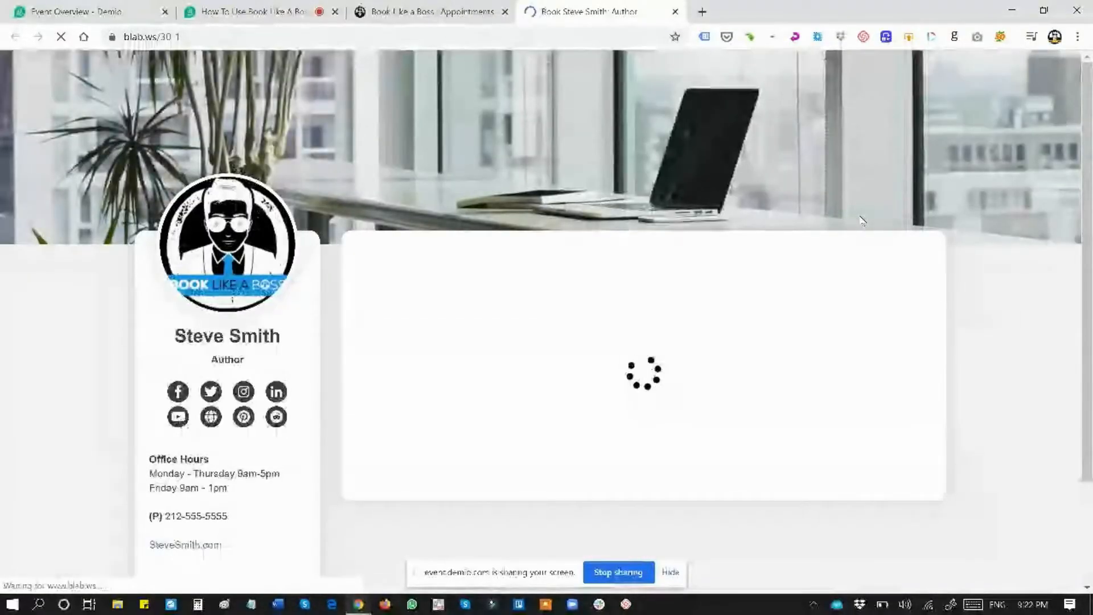
pyautogui.scroll(-3, 872, 326)
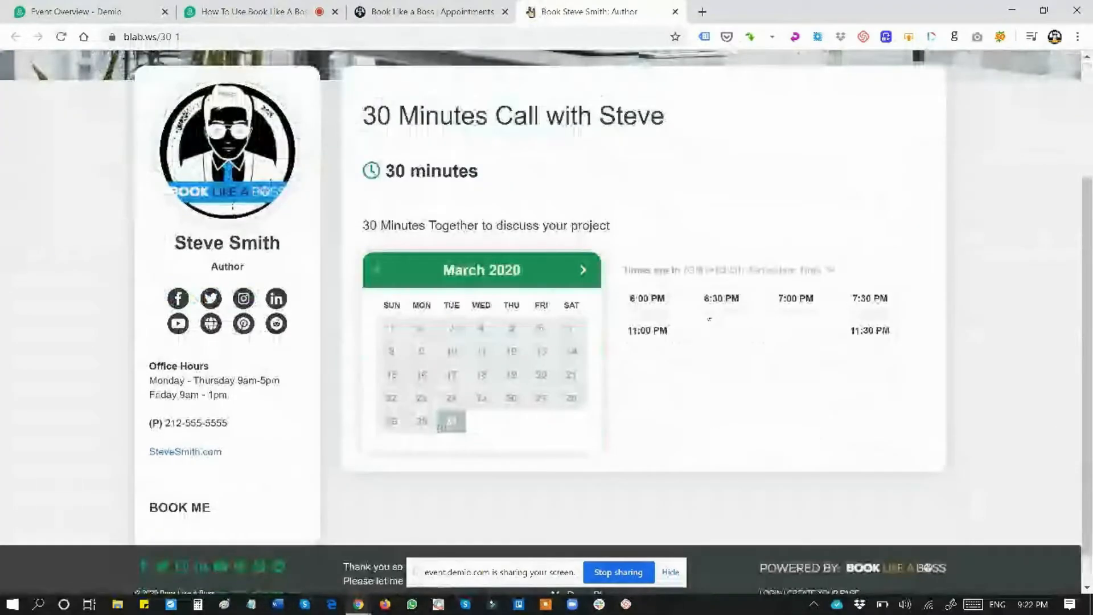
pyautogui.click(714, 308)
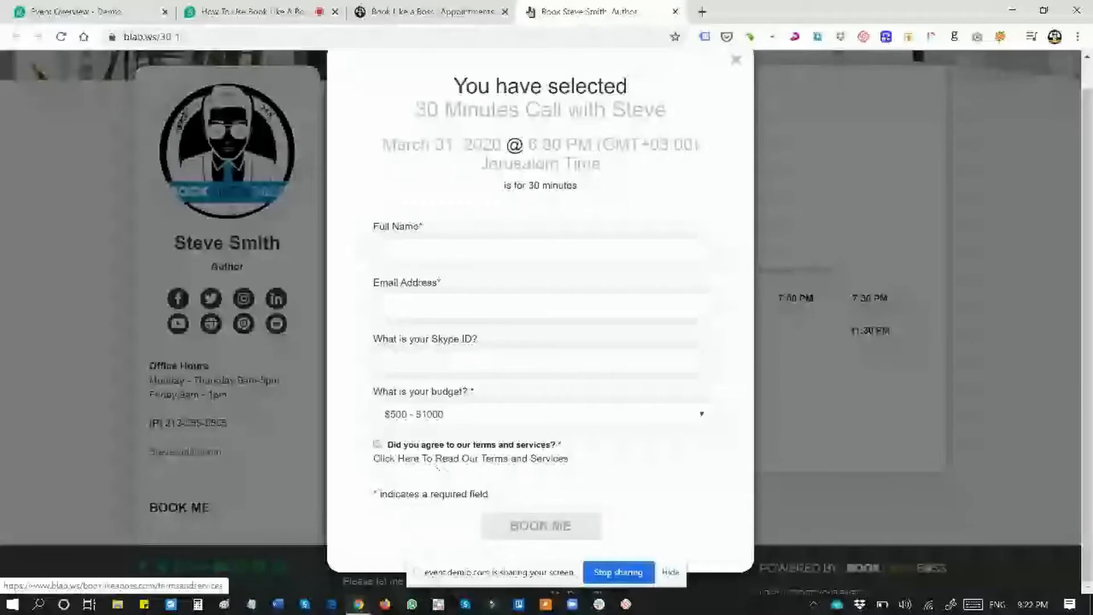
pyautogui.click(437, 462)
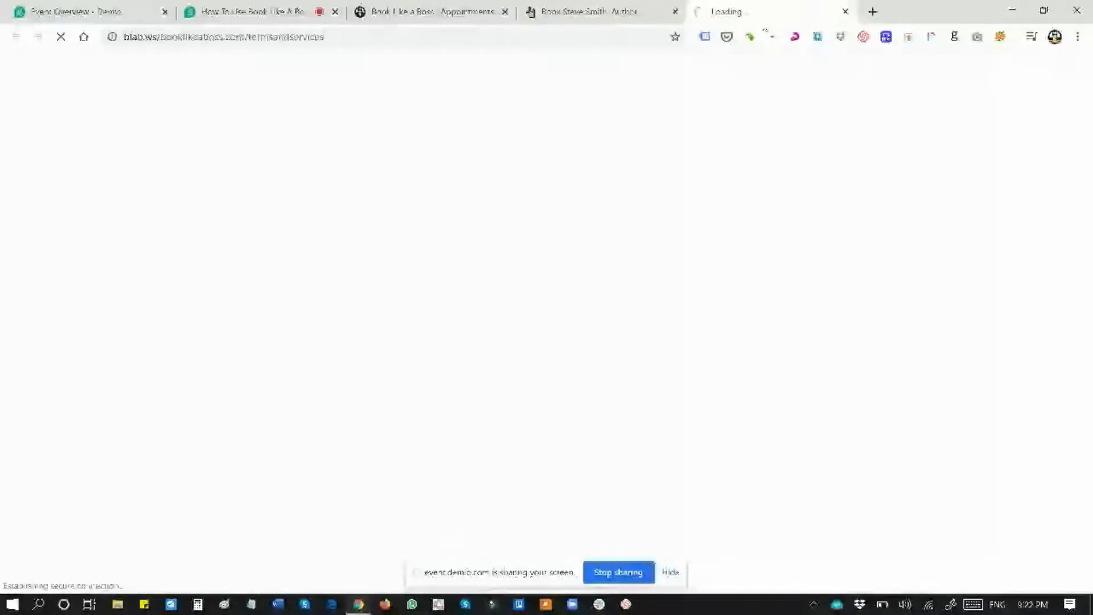
pyautogui.hotkey('ctrl', 'w')
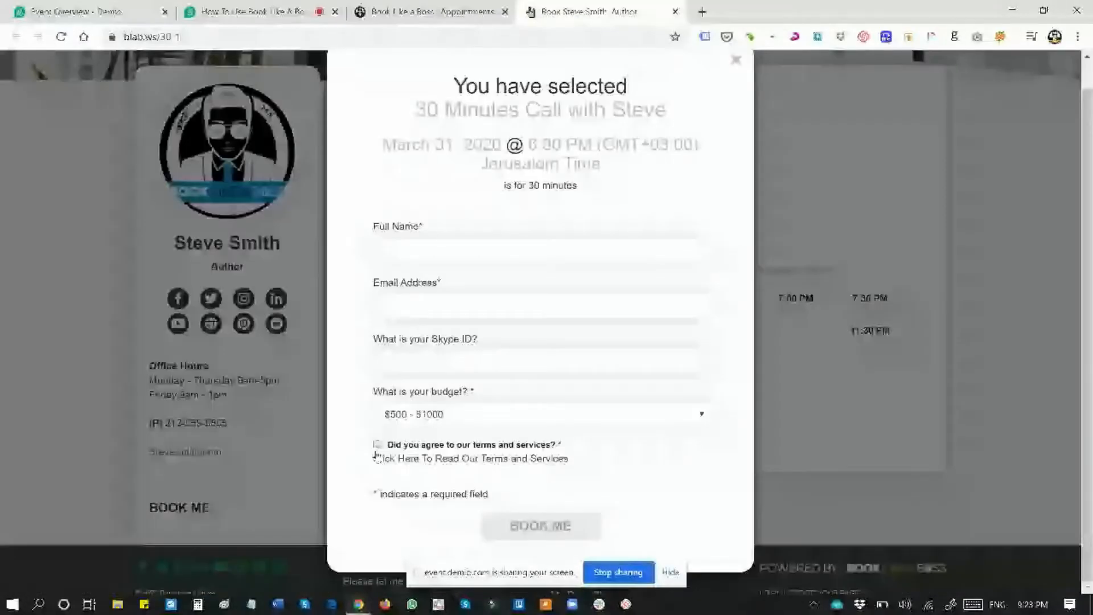
pyautogui.click(378, 445)
# - Add a telephone number custom field named "What is your number?" with the description "So I can call you." to the 30-minute call
pyautogui.click(434, 12)
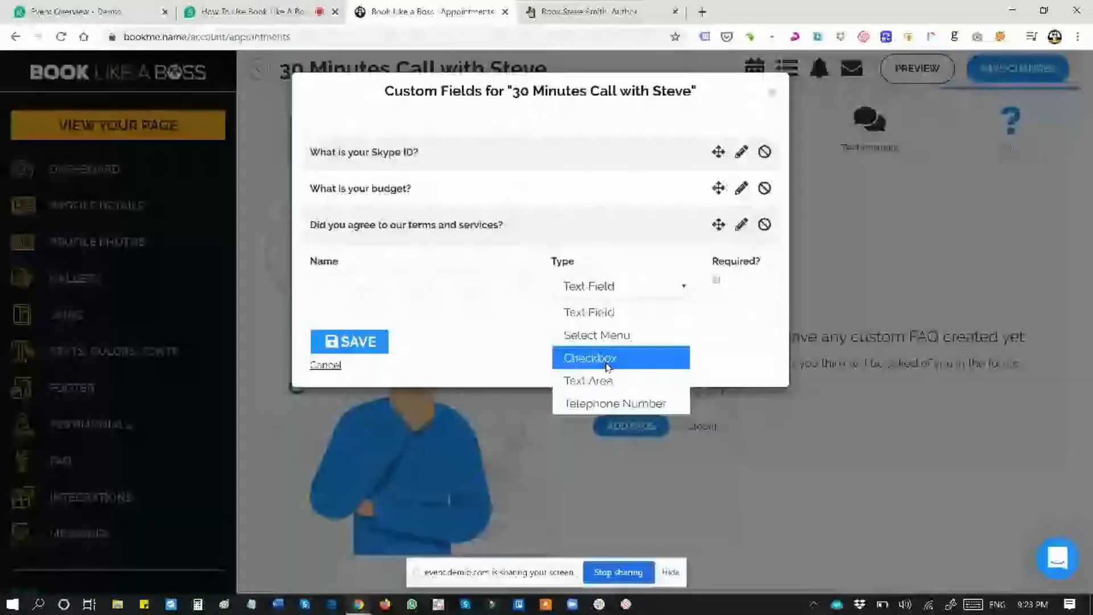
pyautogui.click(603, 404)
pyautogui.click(498, 286)
pyautogui.write('What is your')
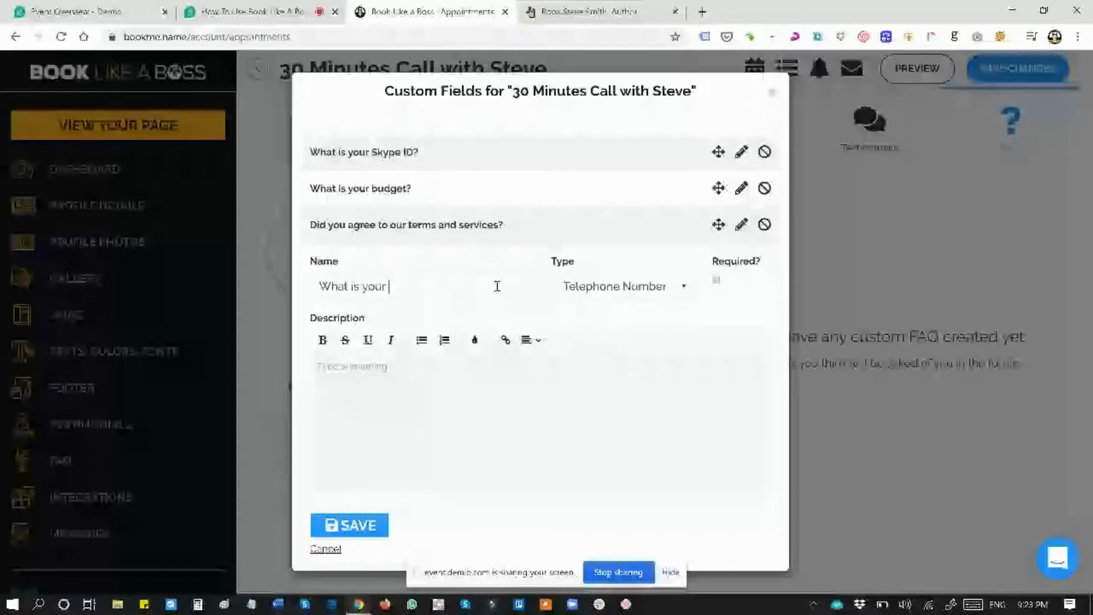
pyautogui.write('number?')
pyautogui.click(447, 408)
pyautogui.write('So I c')
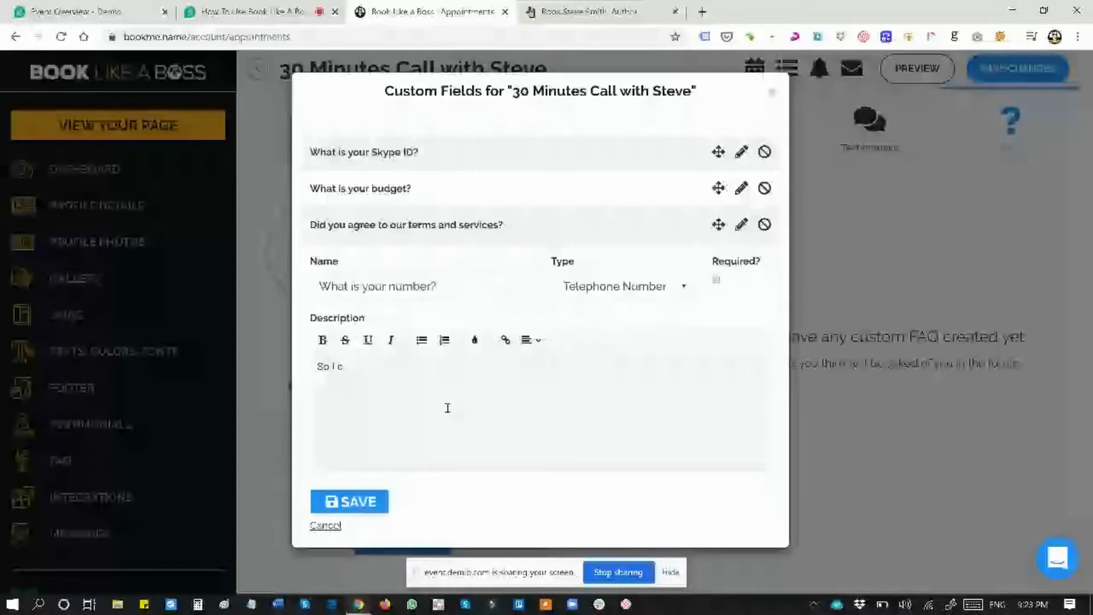
pyautogui.write('an')
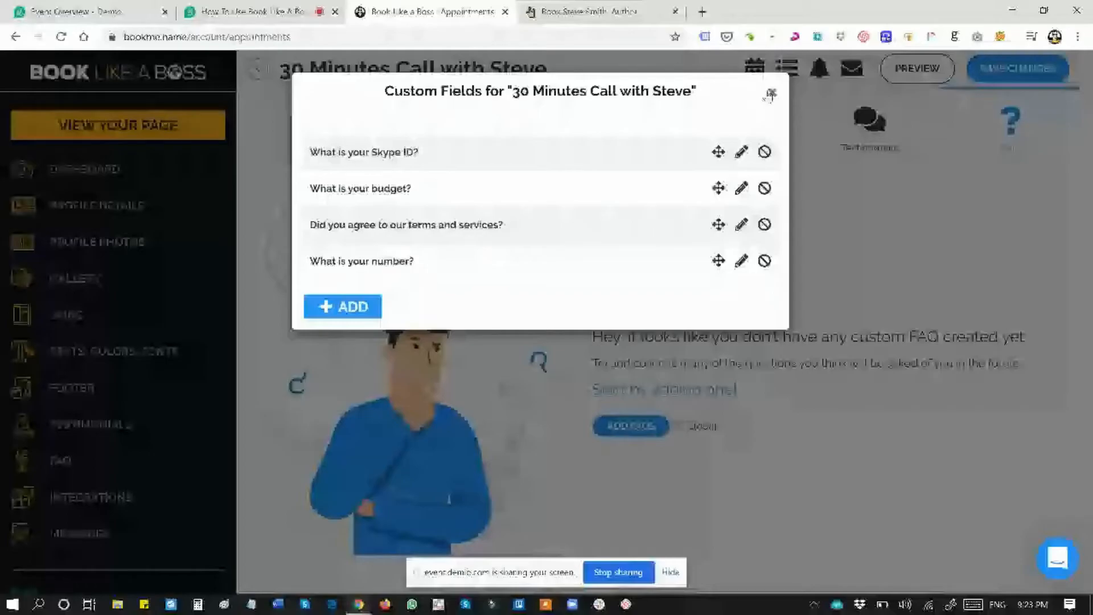
pyautogui.click(770, 94)
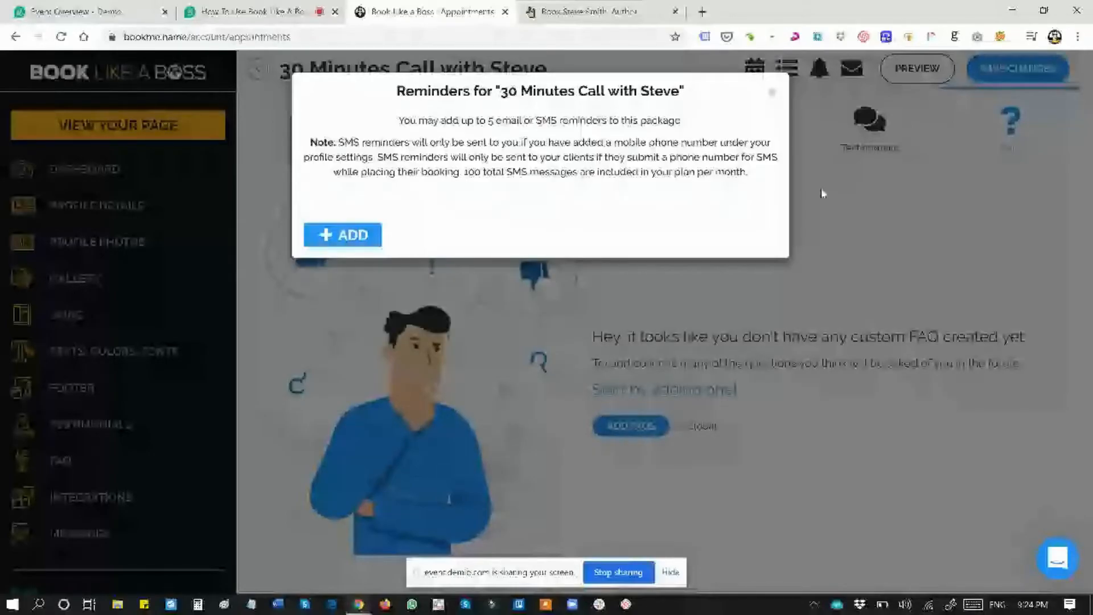
# - Add an email-only reminder for the 30-minute call, sent 3 days before the booking to both the client and the owner
pyautogui.click(821, 188)
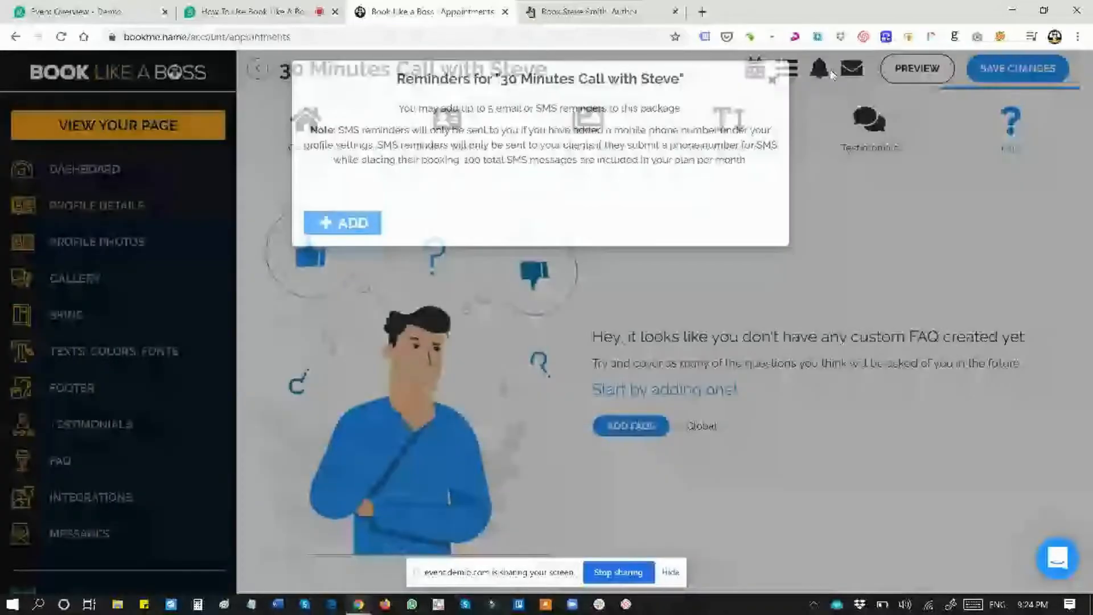
pyautogui.click(364, 242)
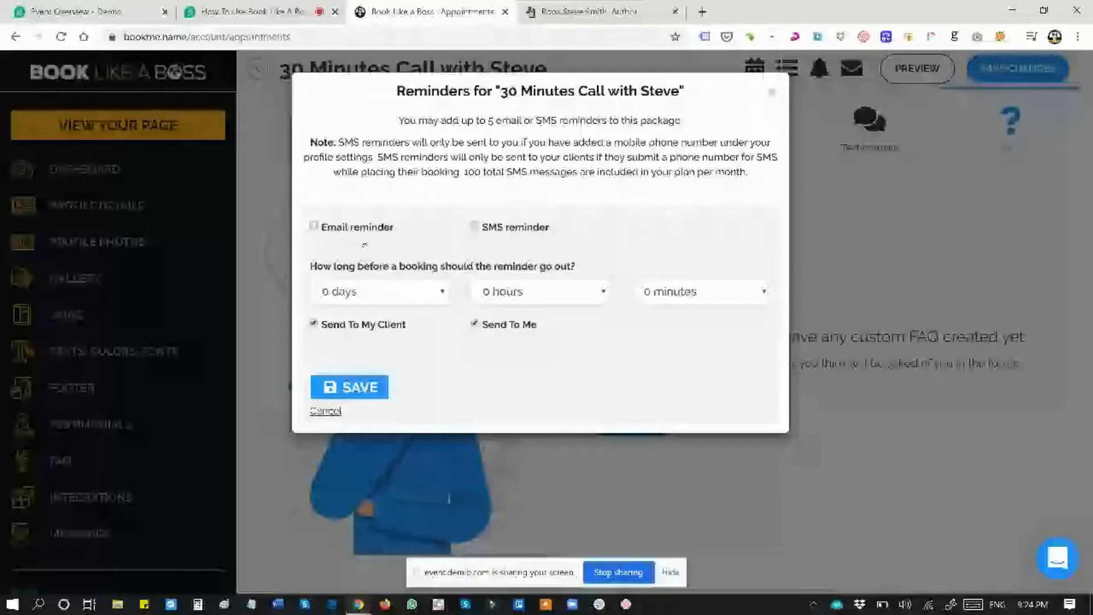
pyautogui.click(314, 226)
pyautogui.click(474, 227)
pyautogui.click(417, 295)
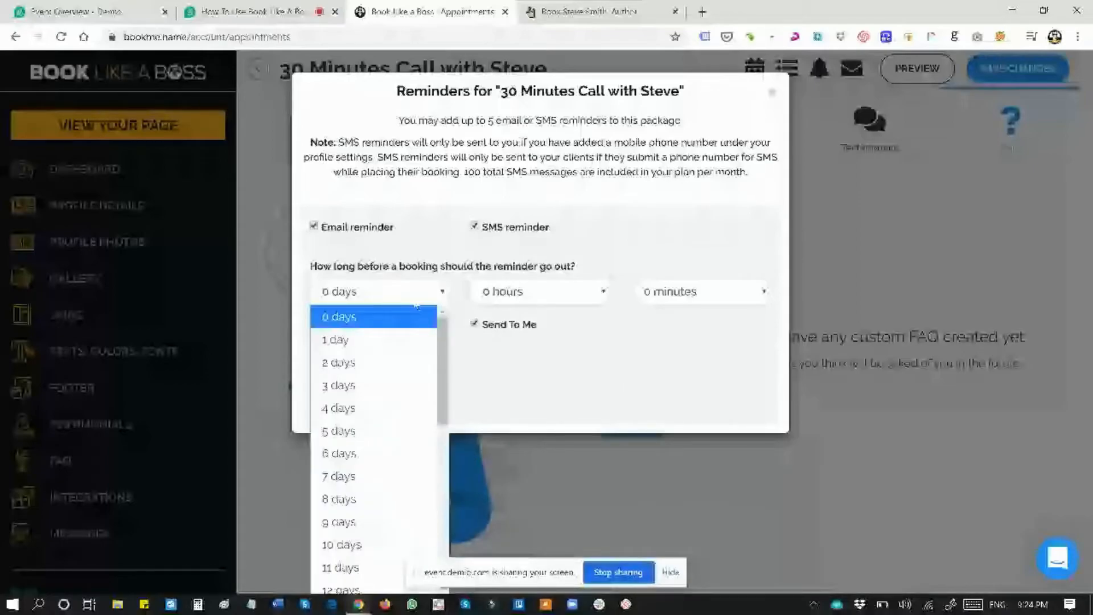
pyautogui.click(340, 385)
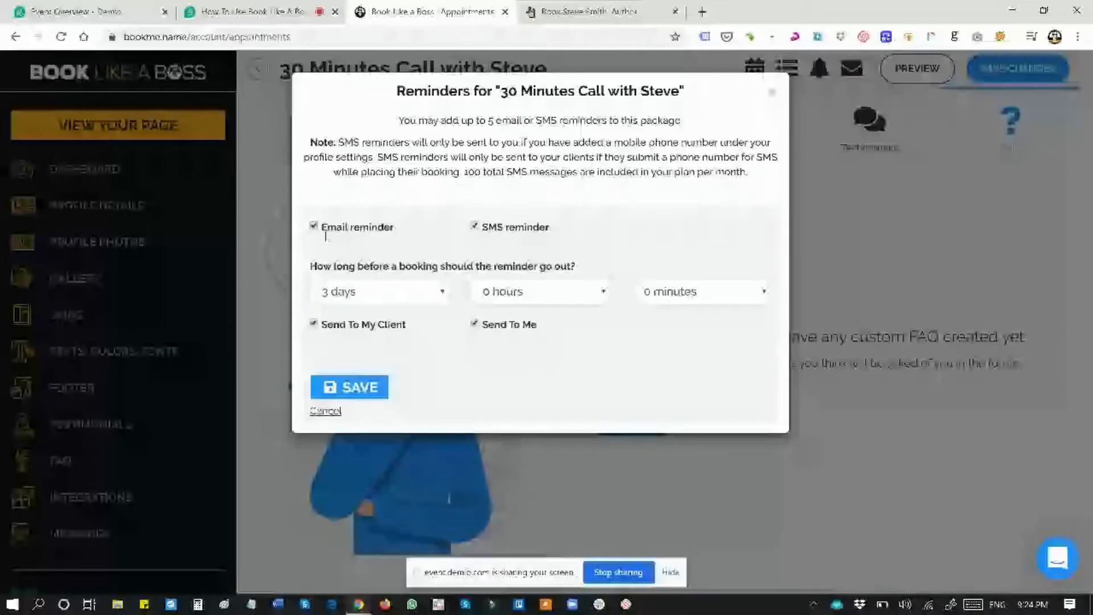
pyautogui.click(474, 226)
pyautogui.click(382, 386)
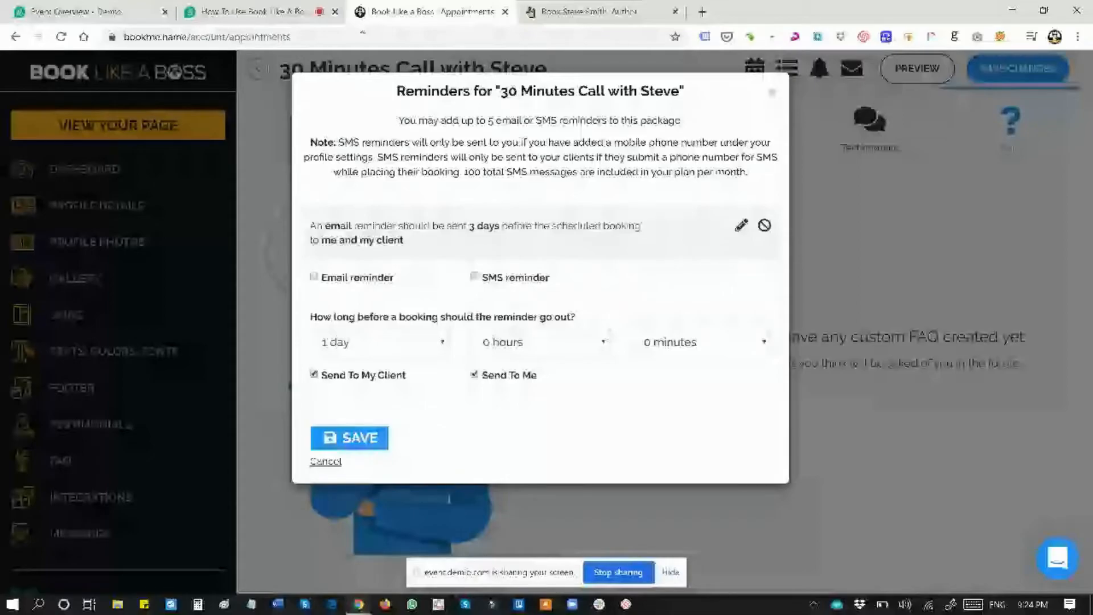
# - Add an email reminder 1 day before the booking and another reminder 1 hour before it
pyautogui.click(315, 277)
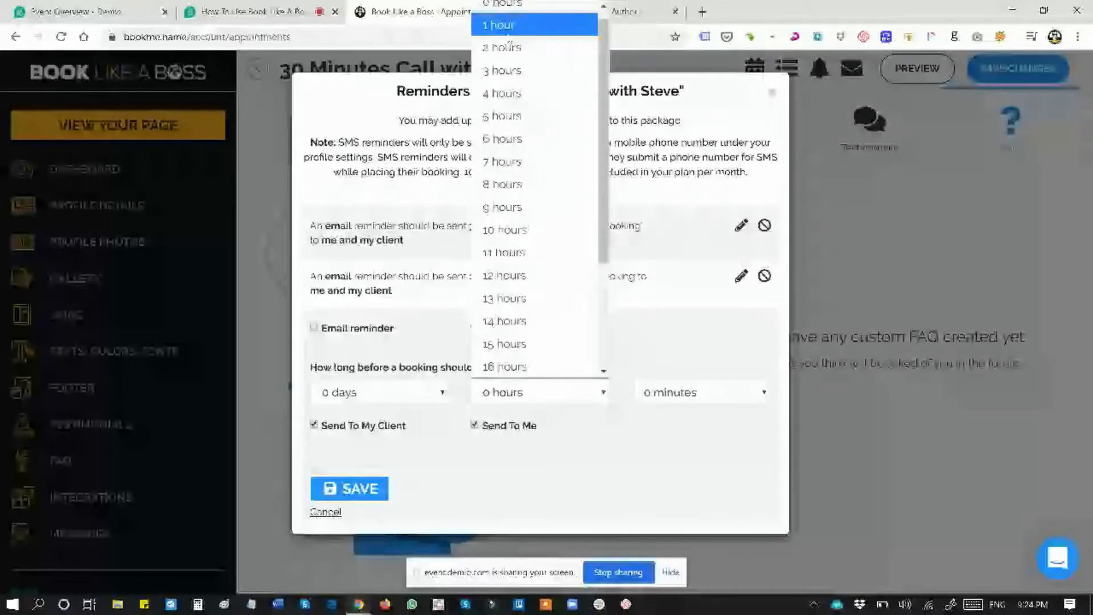
pyautogui.click(499, 35)
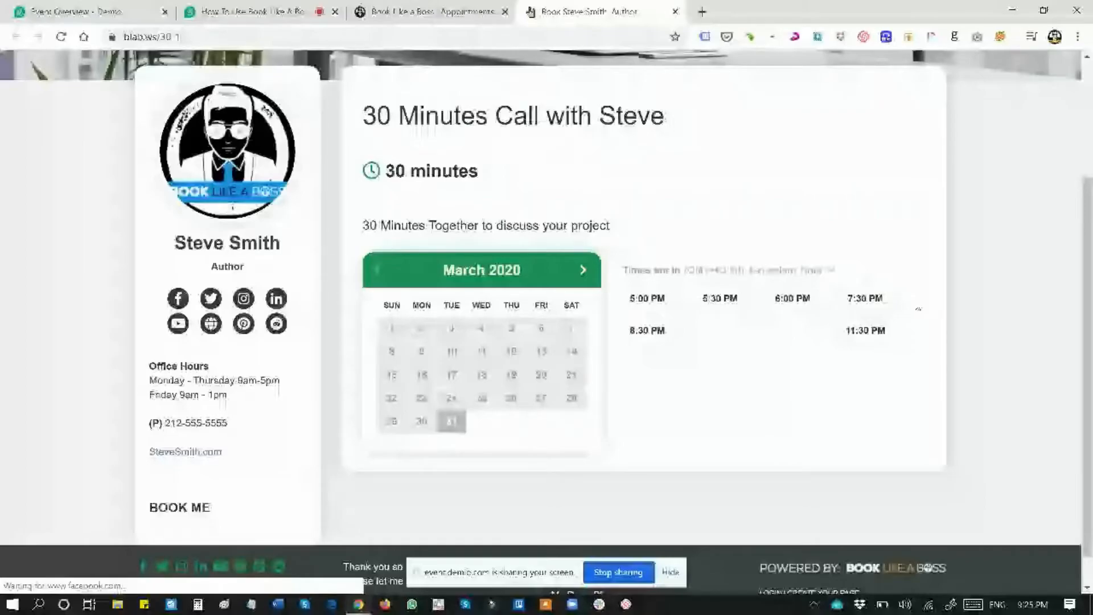
# - Examine the phone and SMS reminder number fields in the public booking form for the 5:00 PM slot on March 31, 2020
pyautogui.click(648, 299)
pyautogui.scroll(-5, 491, 361)
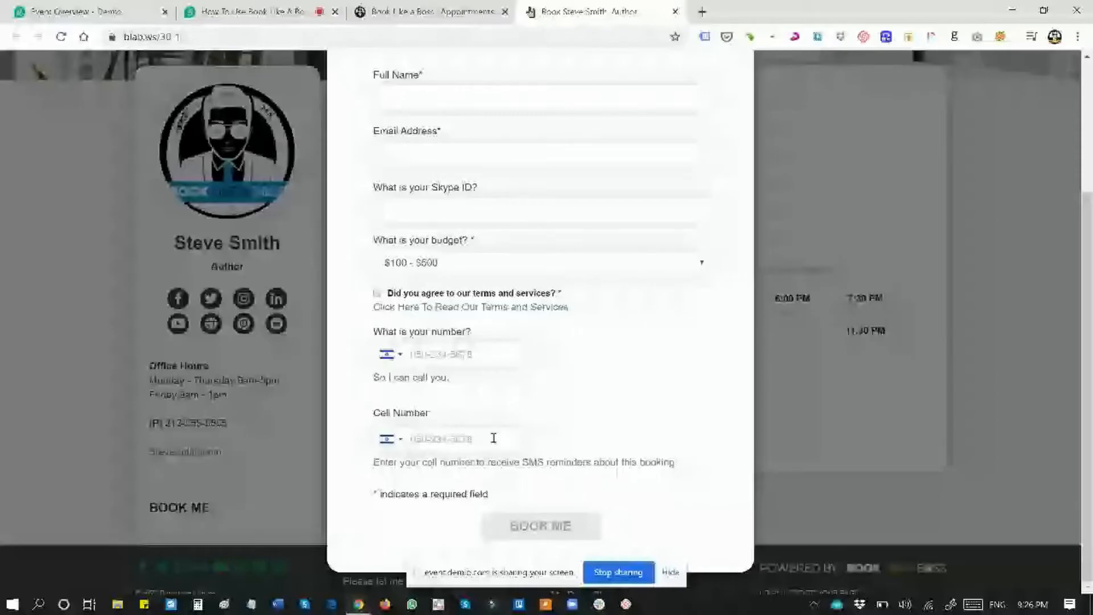
pyautogui.scroll(3, 494, 438)
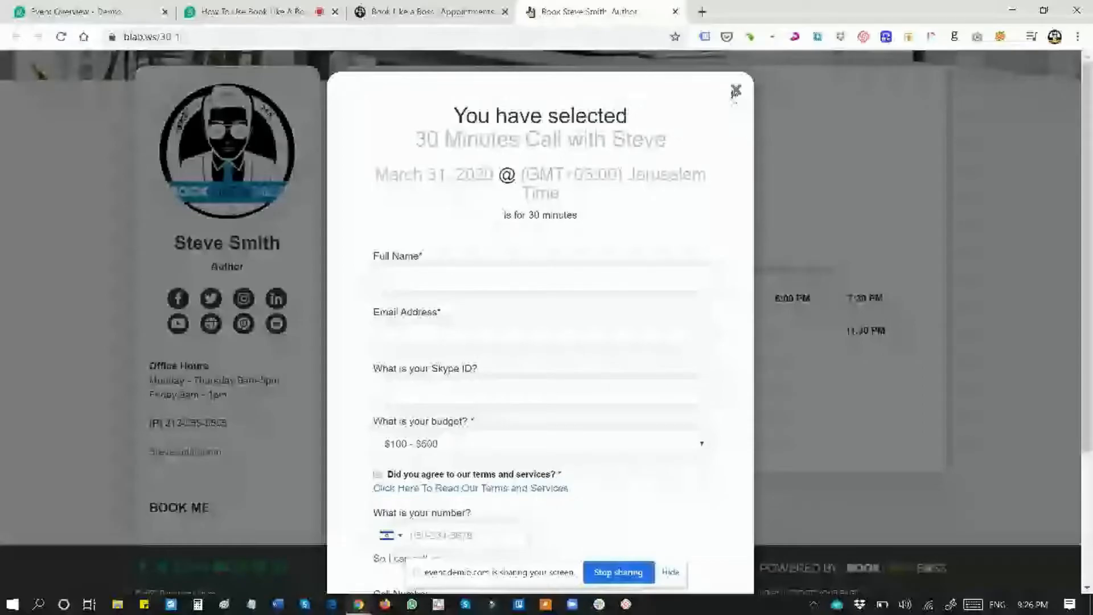
# - Return to the account's admin page and open the Products & Services list
pyautogui.hotkey('ctrl', 'shift', 'Tab')
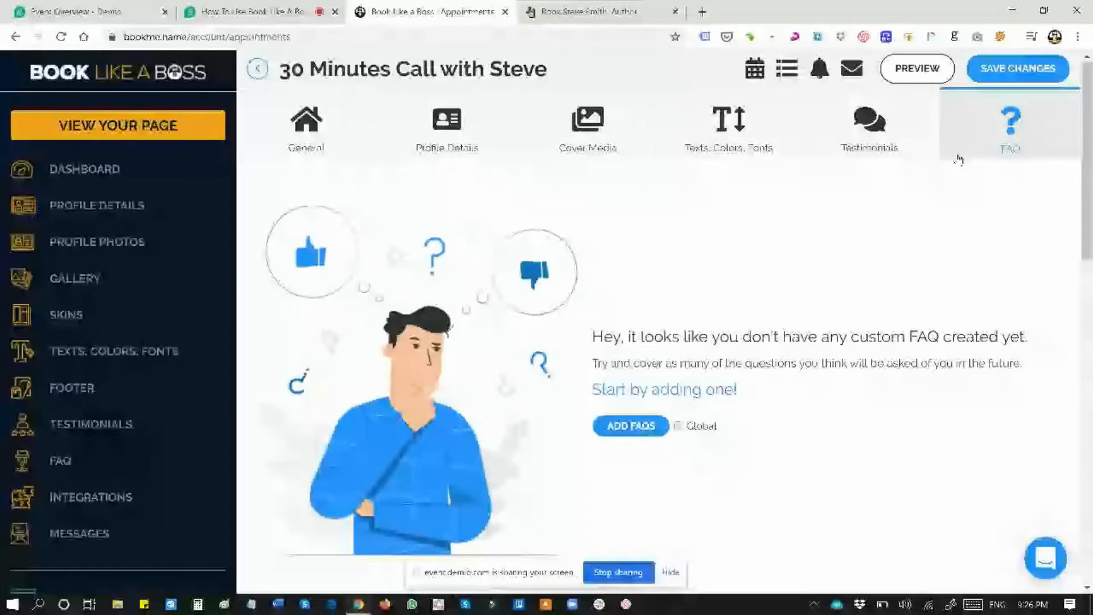
pyautogui.scroll(-6, 351, 184)
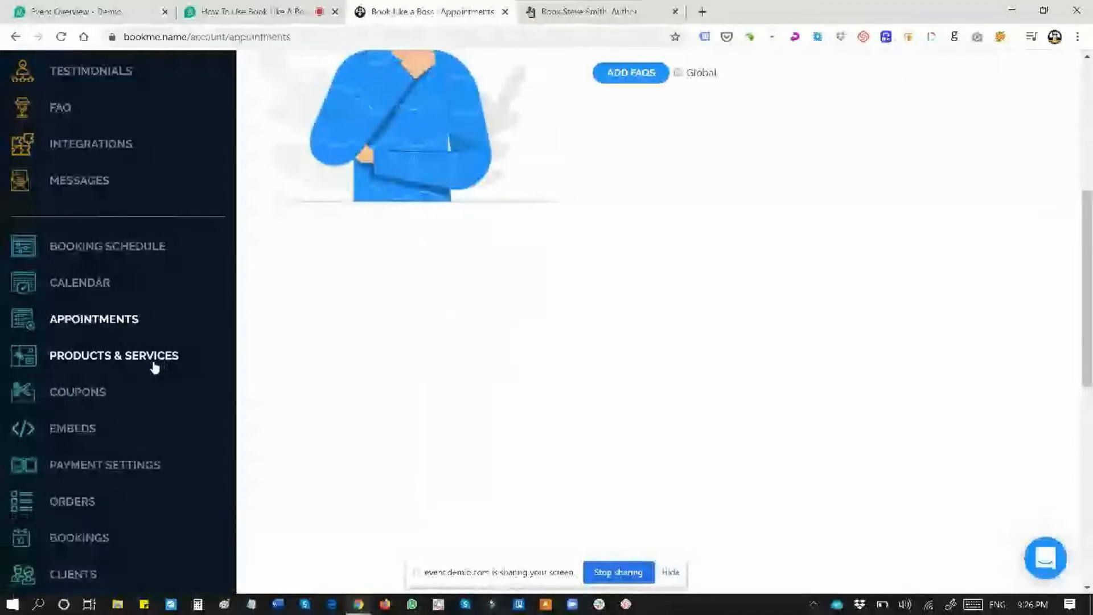
pyautogui.click(155, 367)
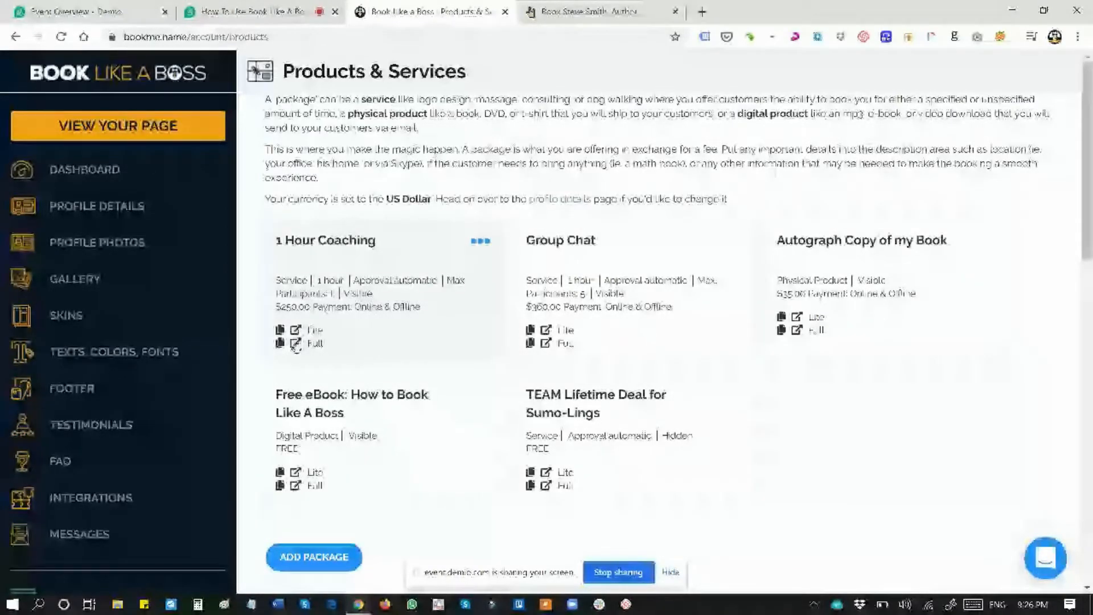
# - View the full public page of the 1 Hour Coaching package, examining its media gallery, price, calendar and testimonials
pyautogui.click(295, 345)
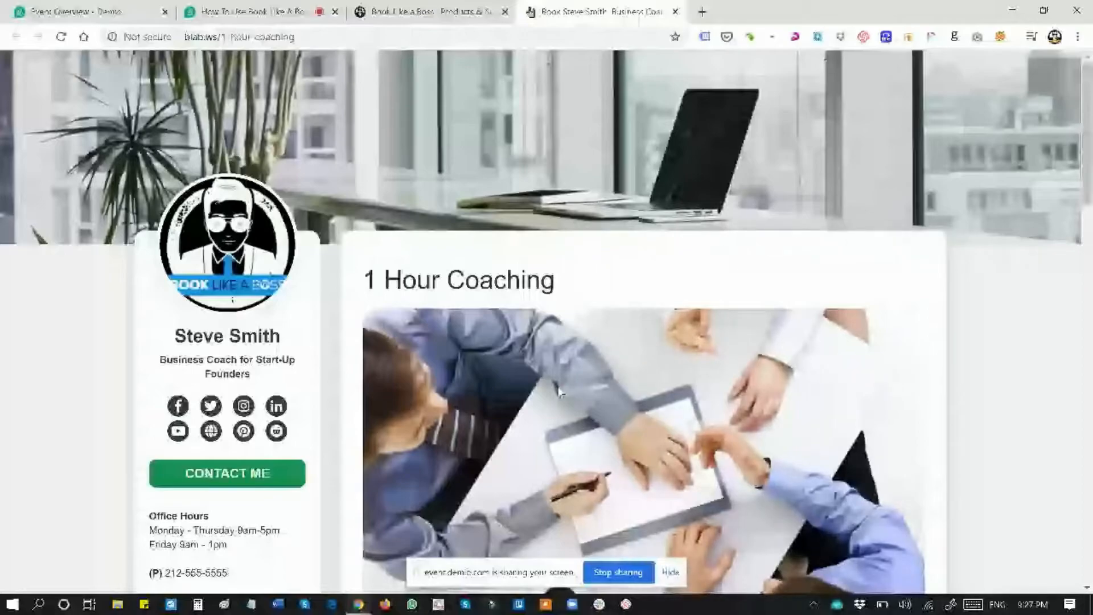
pyautogui.scroll(-3, 559, 390)
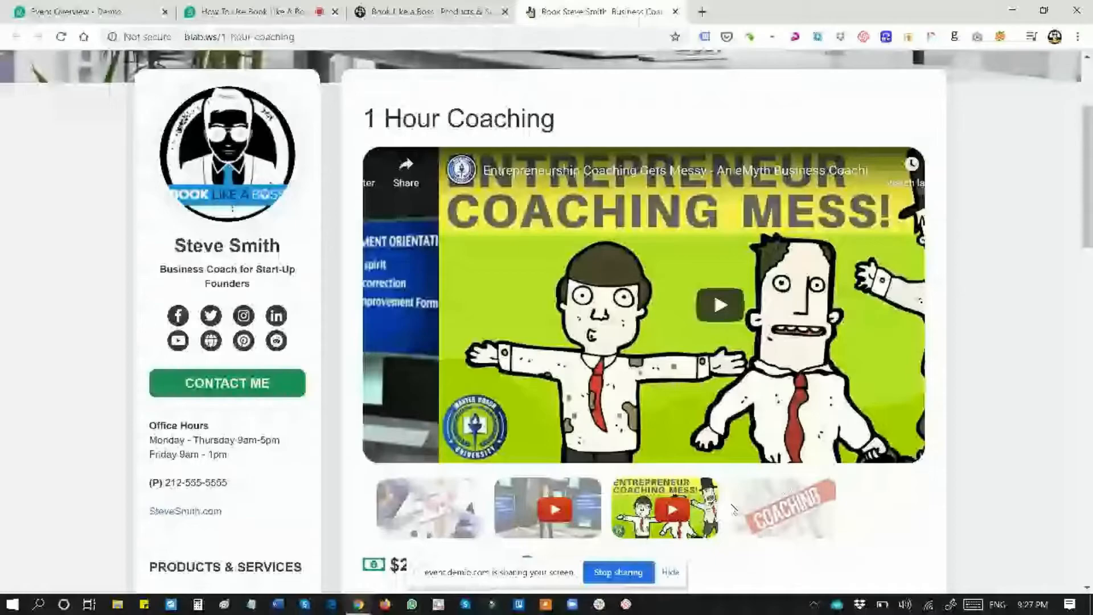
pyautogui.scroll(-8, 734, 509)
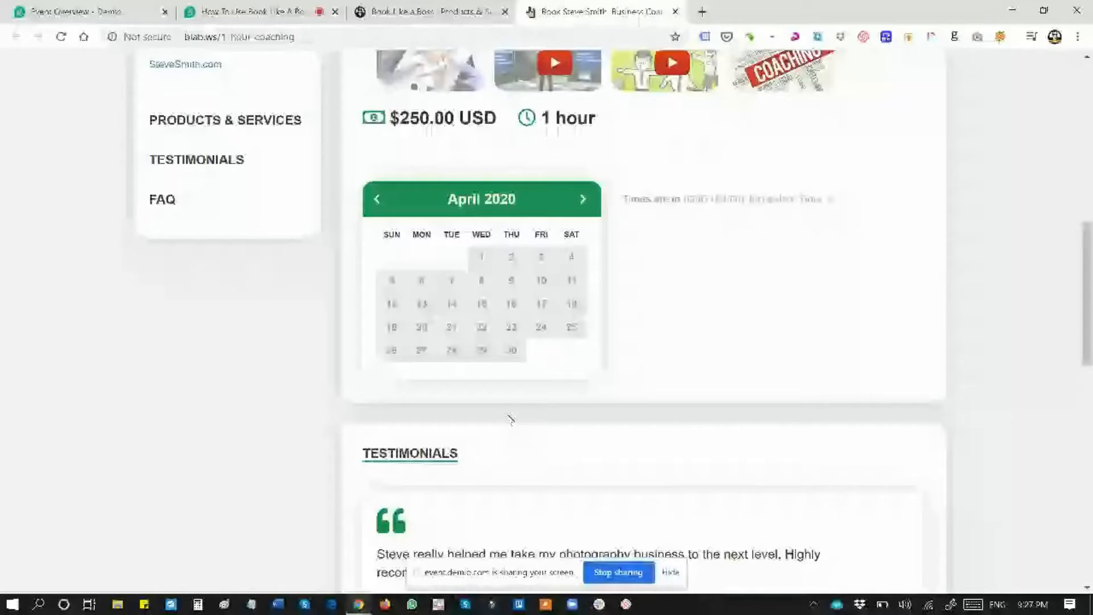
# - Return to the Products & Services admin page and open the public profile page to view its products and services section
pyautogui.scroll(8, 426, 160)
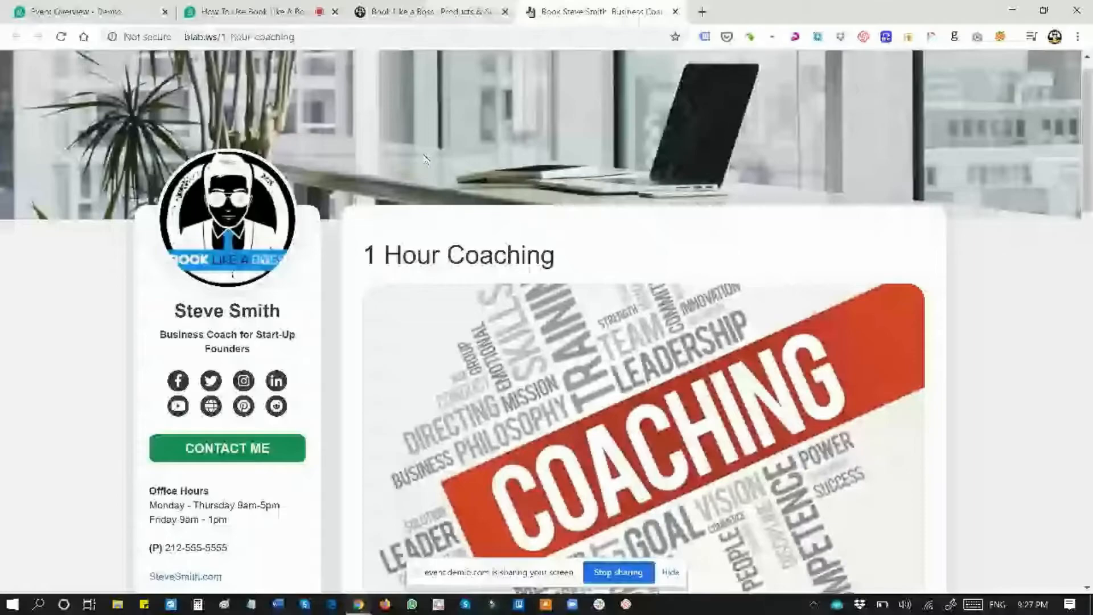
pyautogui.click(421, 12)
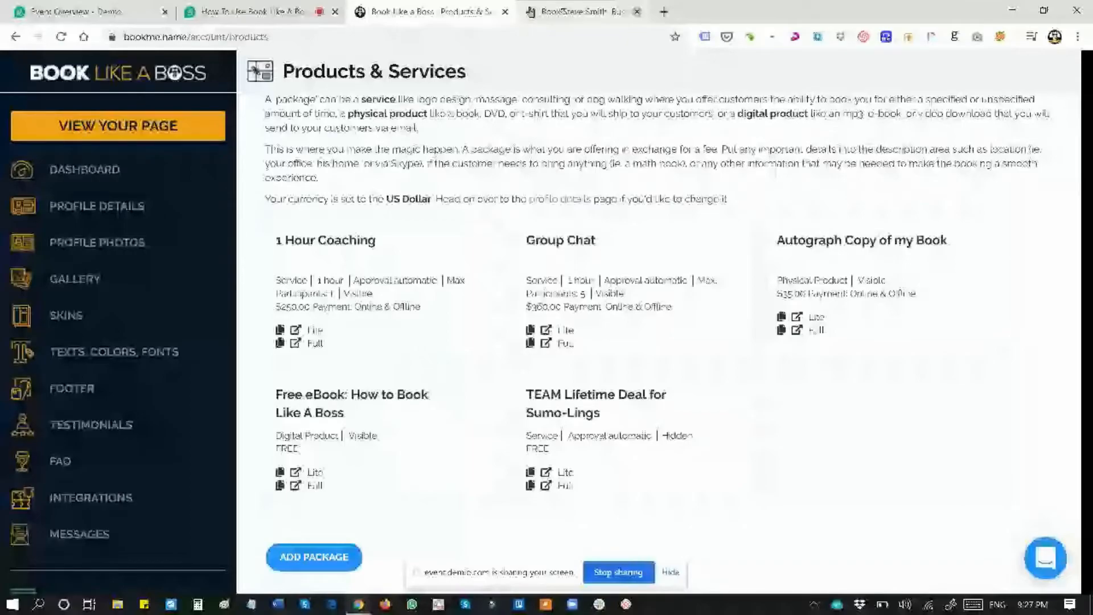
pyautogui.click(177, 127)
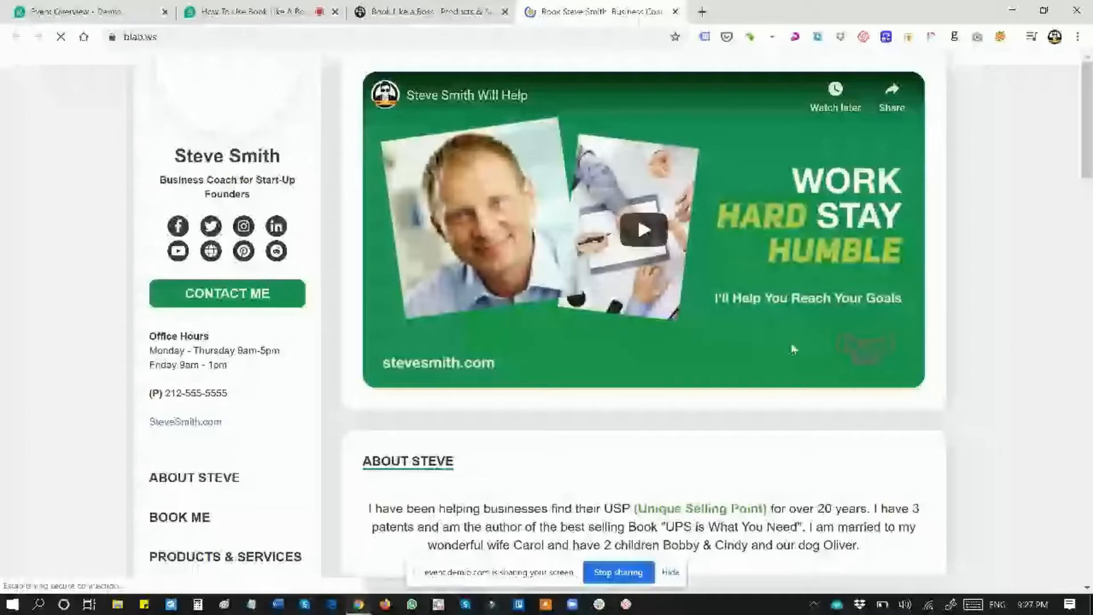
pyautogui.scroll(-15, 792, 350)
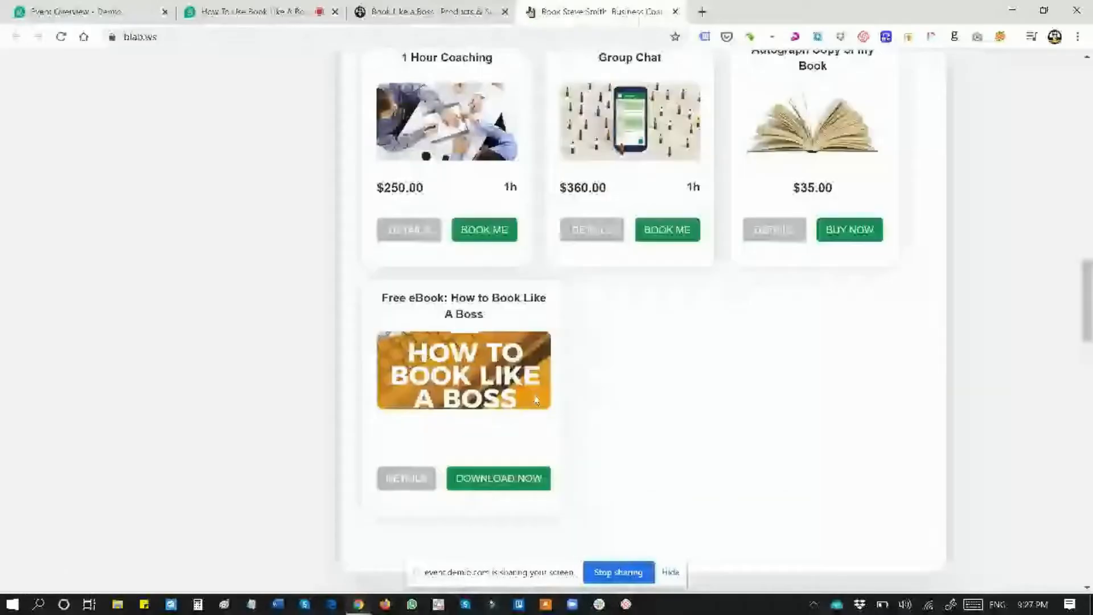
pyautogui.scroll(2, 446, 306)
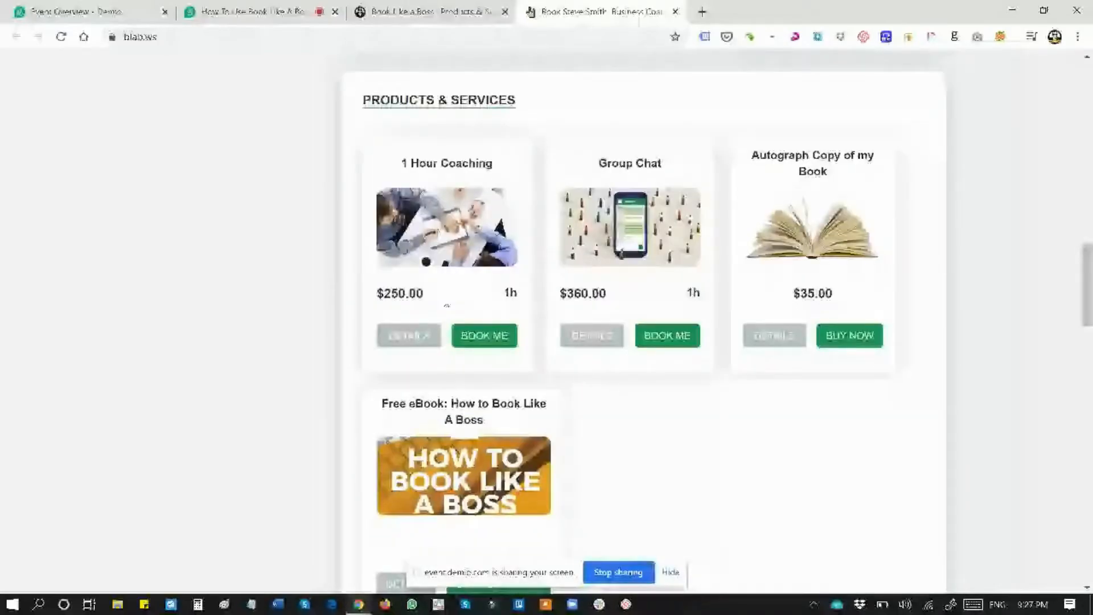
# - View the 1 Hour Coaching package's inline booking calendar and its details page from the public profile, and go back to the profile
pyautogui.click(485, 336)
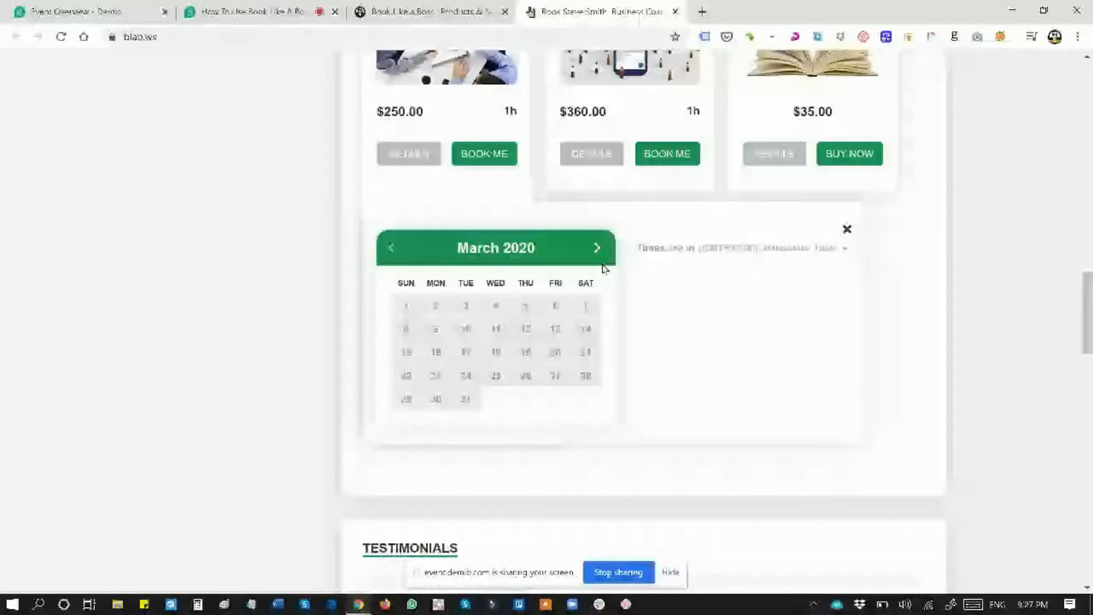
pyautogui.click(847, 229)
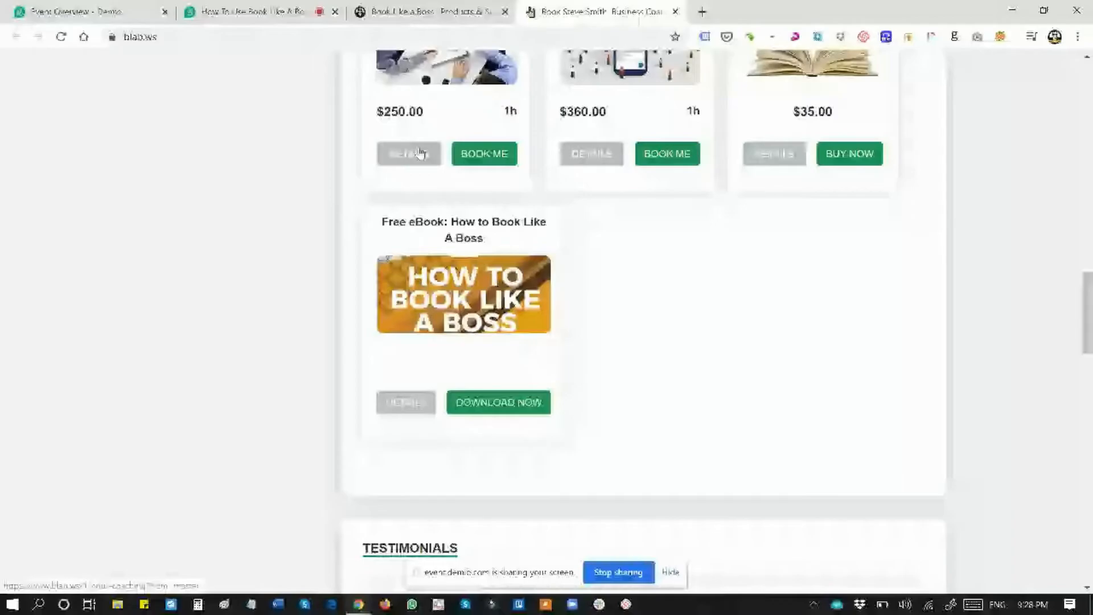
pyautogui.click(420, 153)
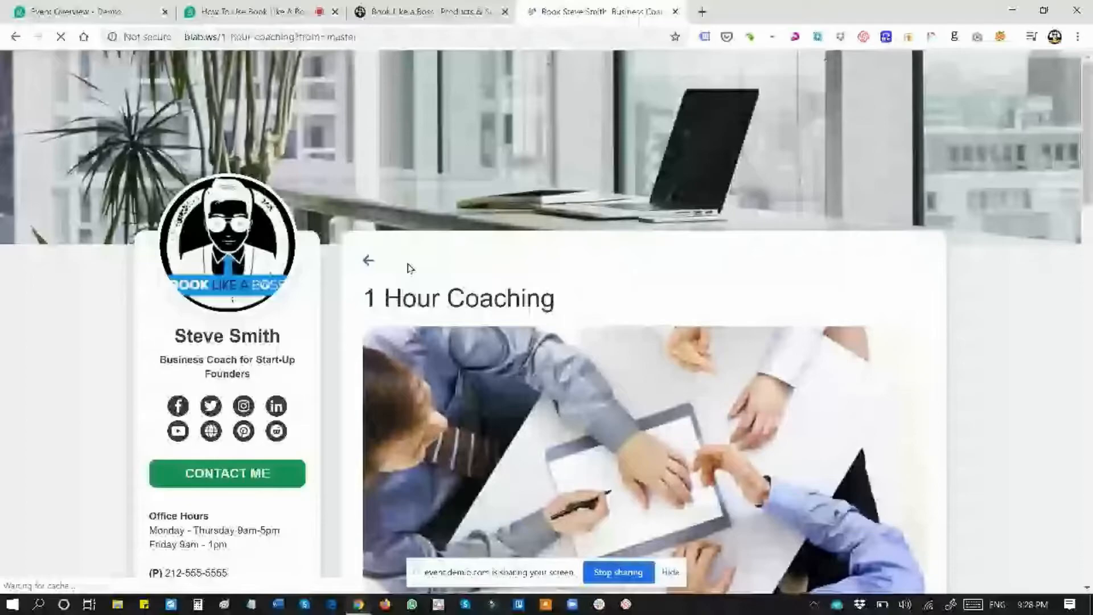
pyautogui.click(371, 263)
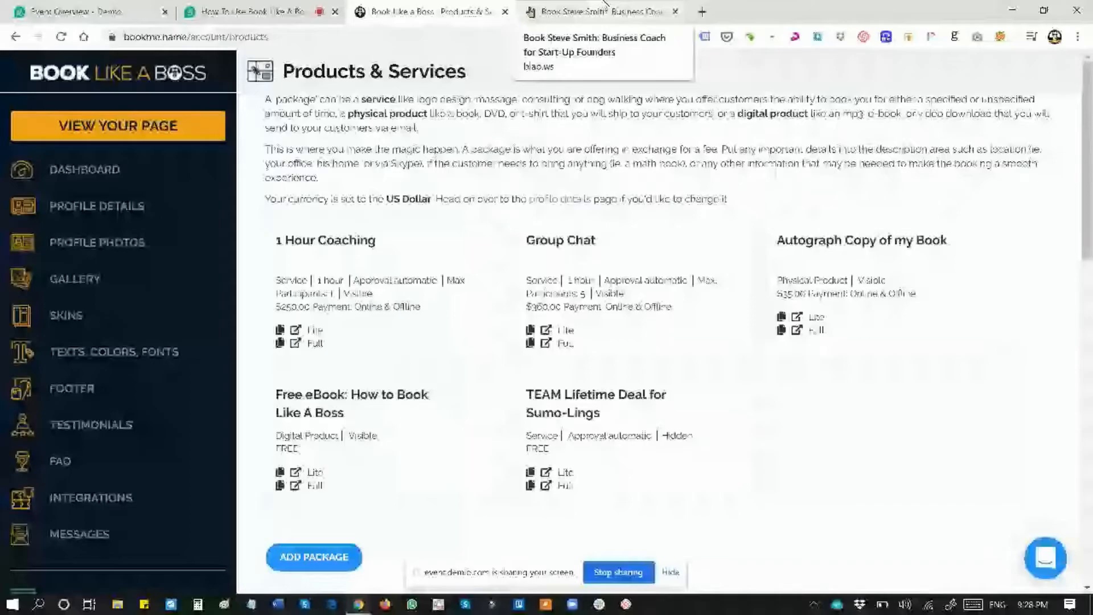
pyautogui.click(480, 241)
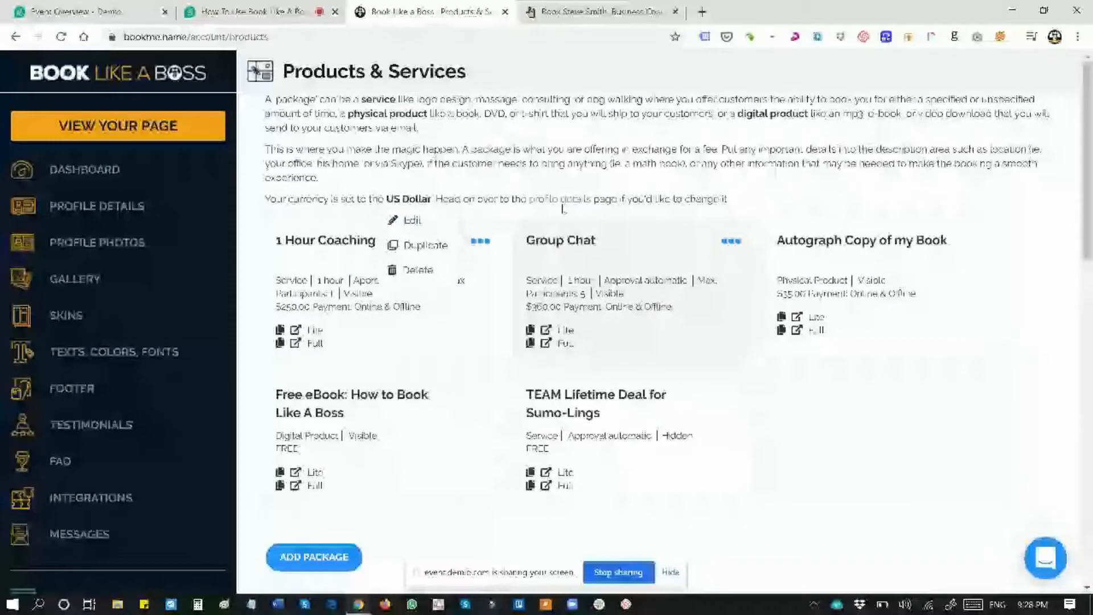
pyautogui.click(476, 242)
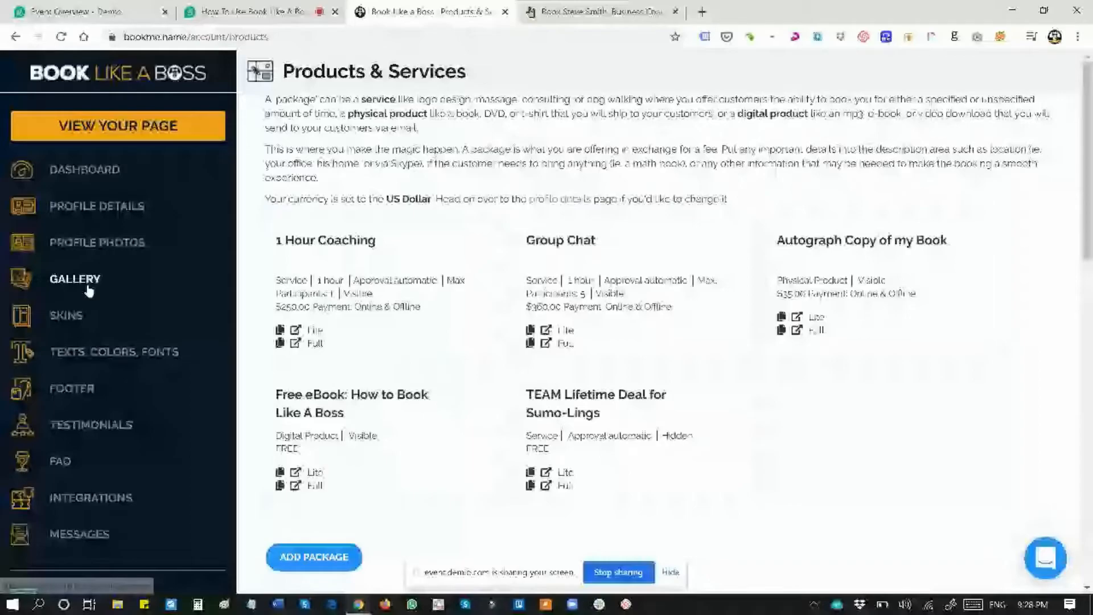
# - Duplicate the 30-minute call appointment, keeping booking schedule, custom fields and reminders, and title it "Call Between" with the host's and client's first names
pyautogui.click(110, 260)
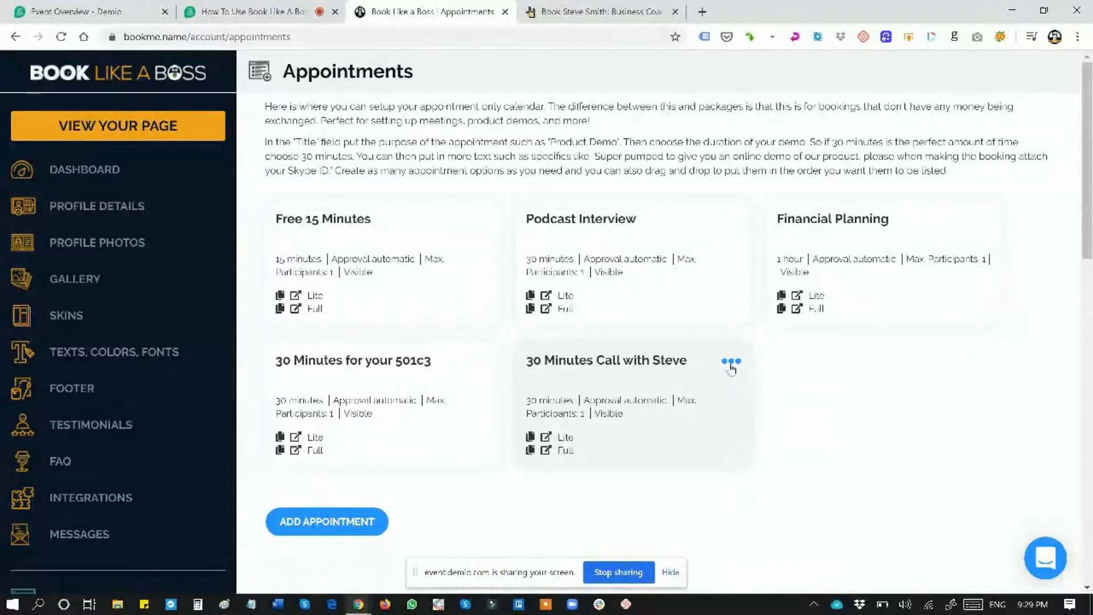
pyautogui.click(730, 364)
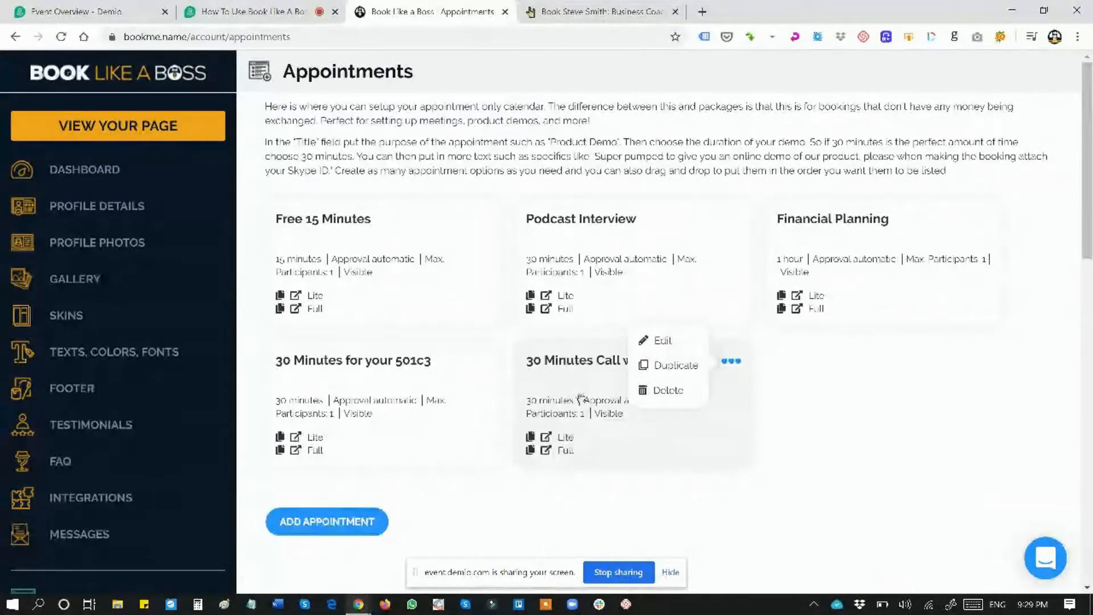
pyautogui.click(678, 365)
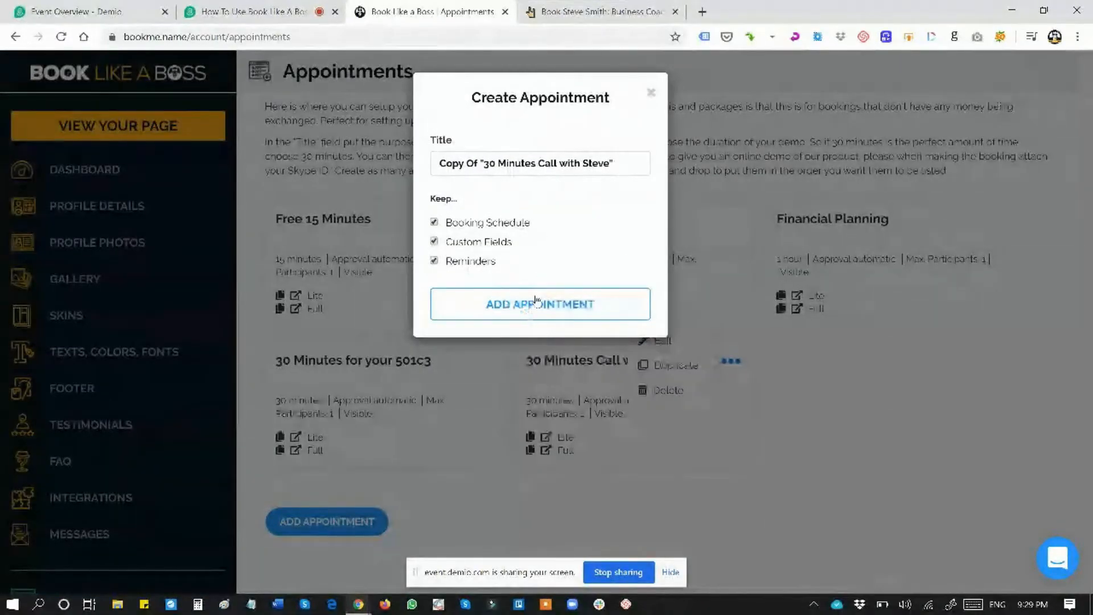
pyautogui.moveTo(617, 162); pyautogui.dragTo(403, 167)
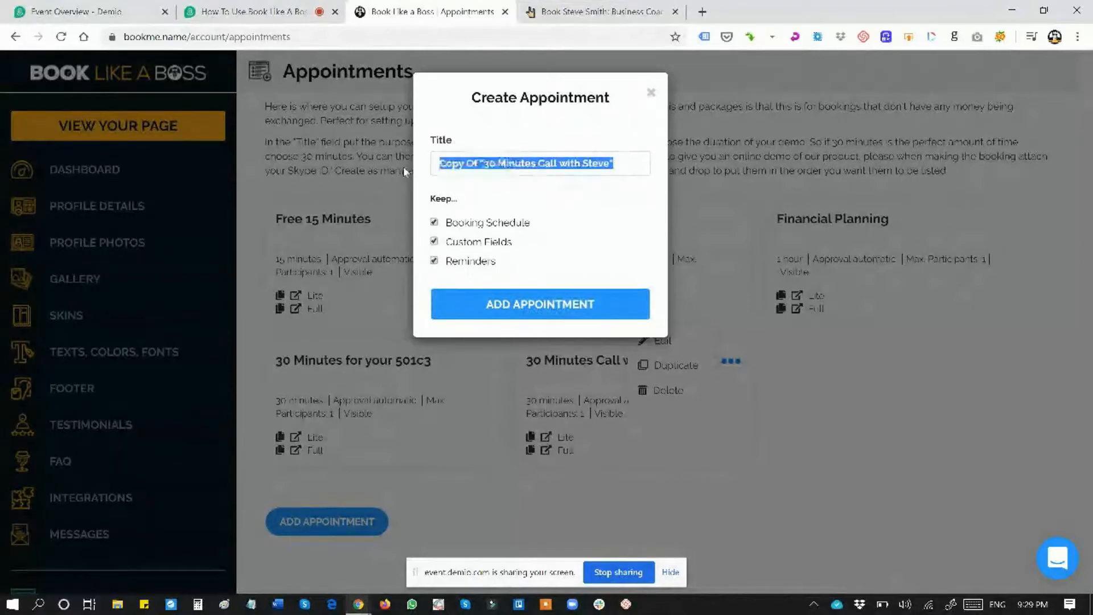
pyautogui.write('Call ')
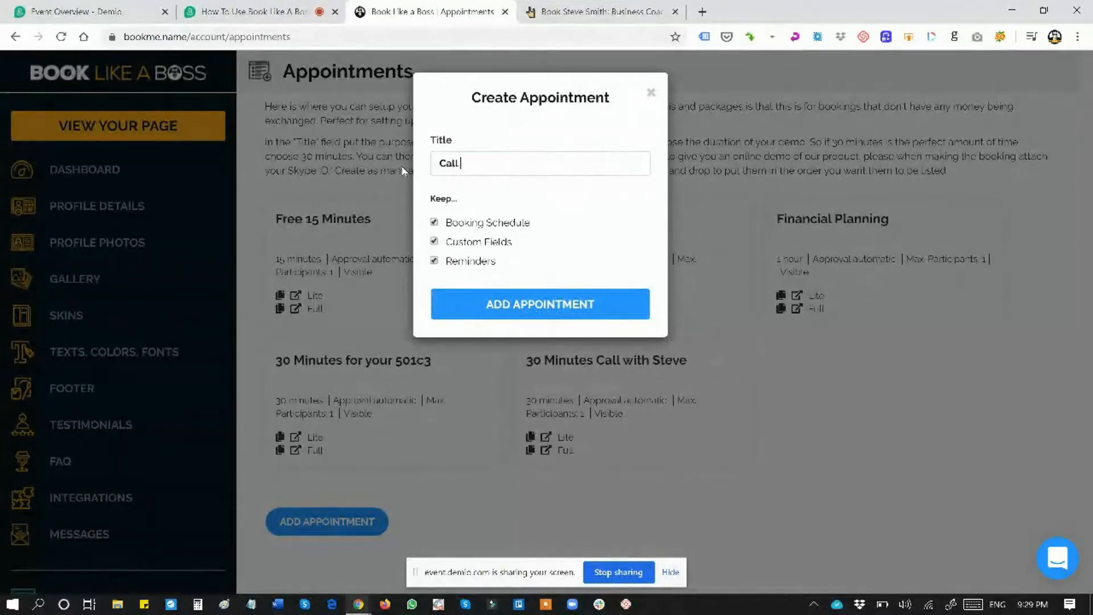
pyautogui.write('Between Steve and Jose')
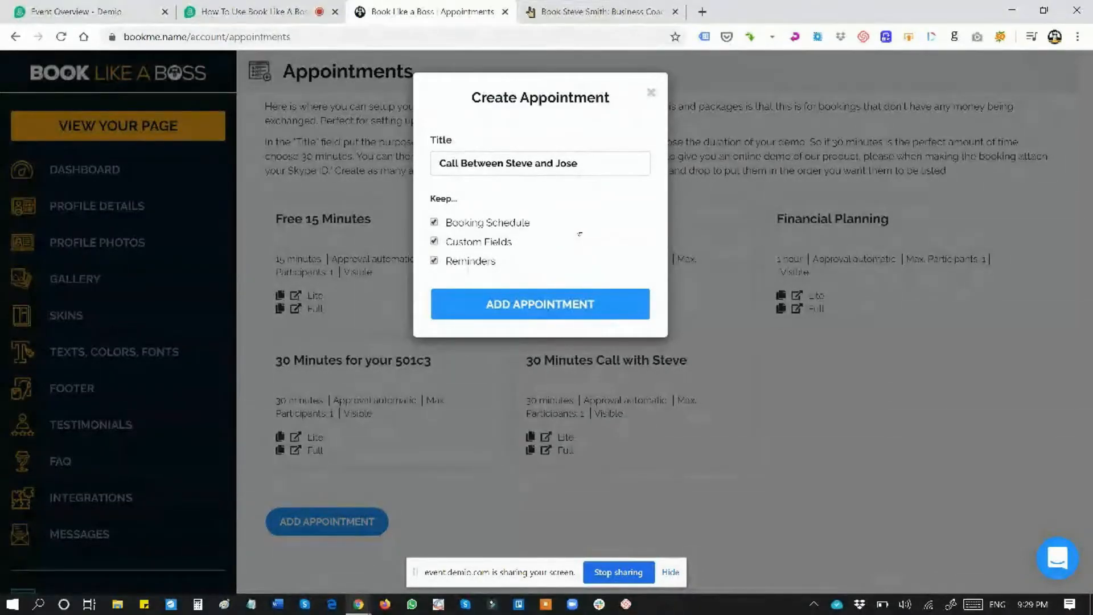
pyautogui.click(562, 307)
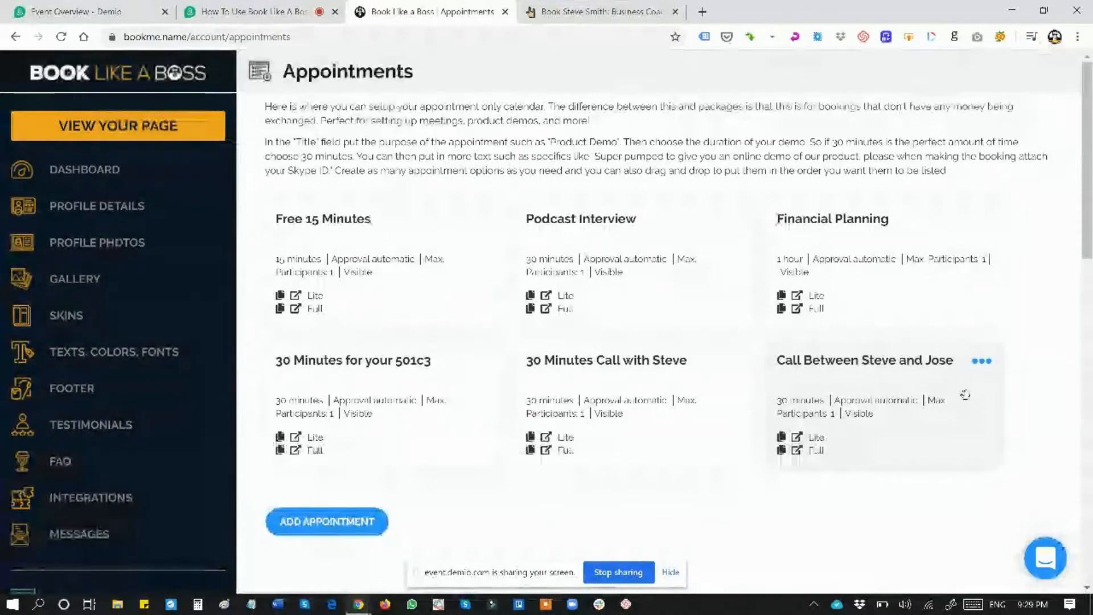
# - Edit the duplicated appointment so its Lite and Full URLs both end in the client's lowercase first name, and save the changes
pyautogui.click(980, 364)
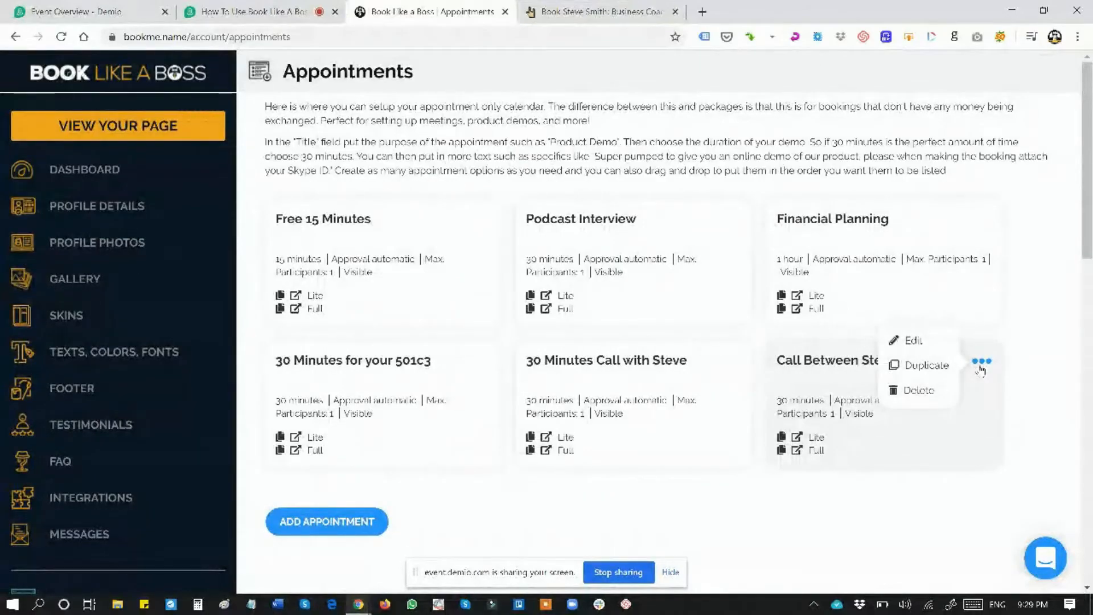
pyautogui.click(914, 341)
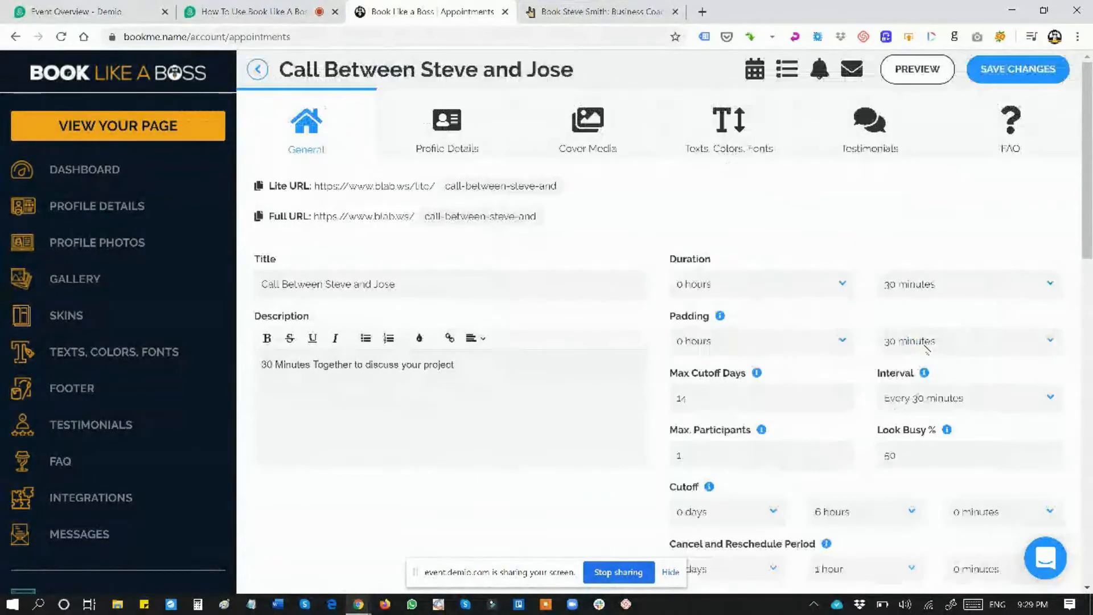
pyautogui.moveTo(445, 185); pyautogui.dragTo(665, 179)
pyautogui.write('jose')
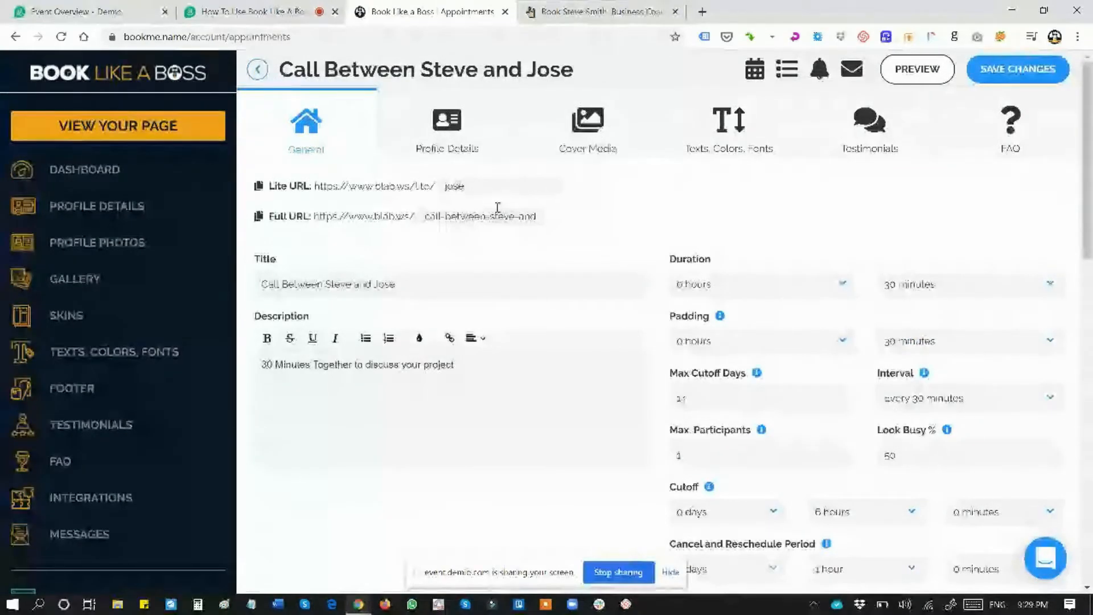
pyautogui.moveTo(430, 216); pyautogui.dragTo(731, 245)
pyautogui.press('BackSpace')
pyautogui.press('BackSpace')
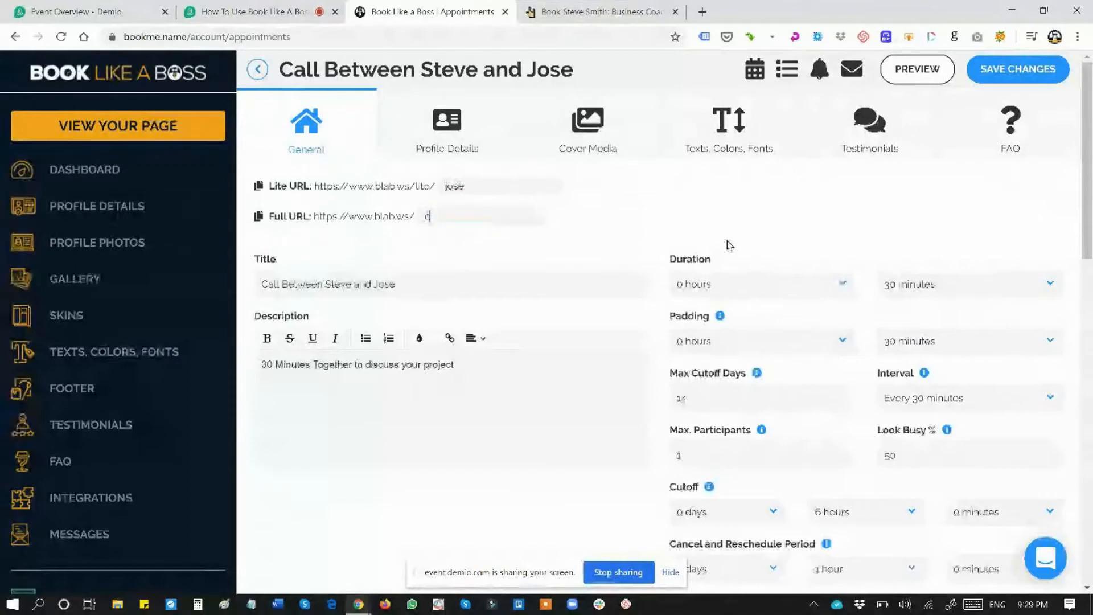
pyautogui.write('jose')
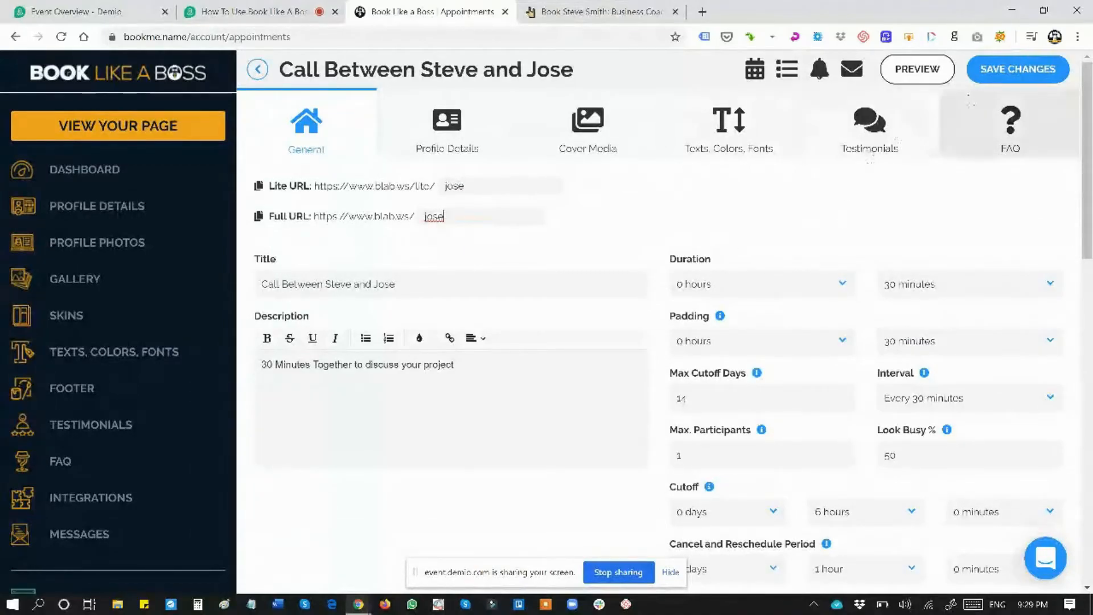
pyautogui.click(995, 83)
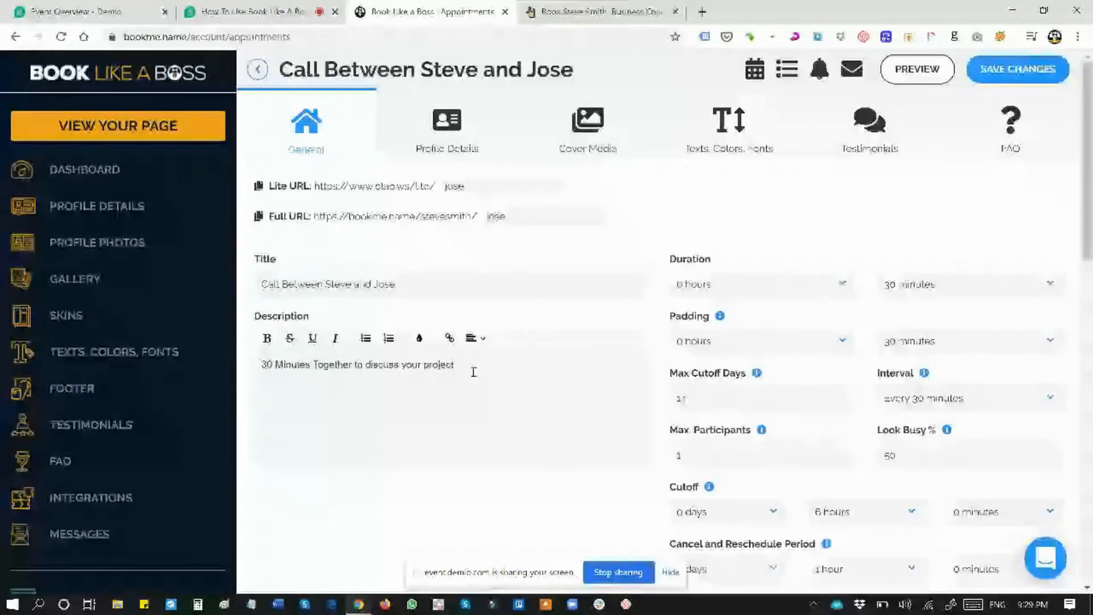
# - Change the appointment description to read "30 Minutes With" followed by the host's and client's first names
pyautogui.moveTo(474, 372); pyautogui.dragTo(316, 365)
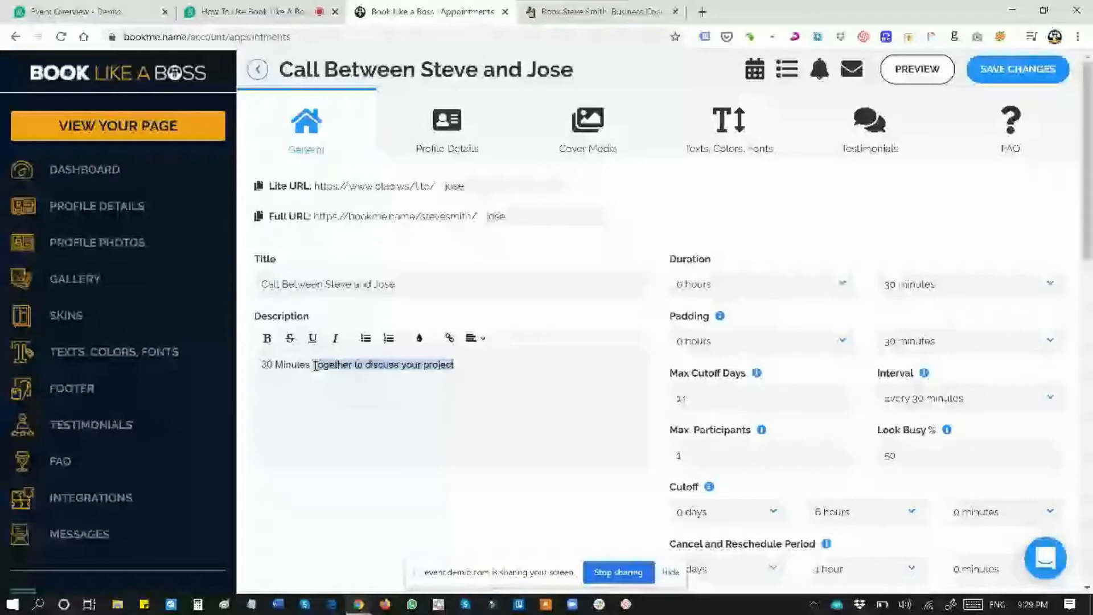
pyautogui.write('Minutes With')
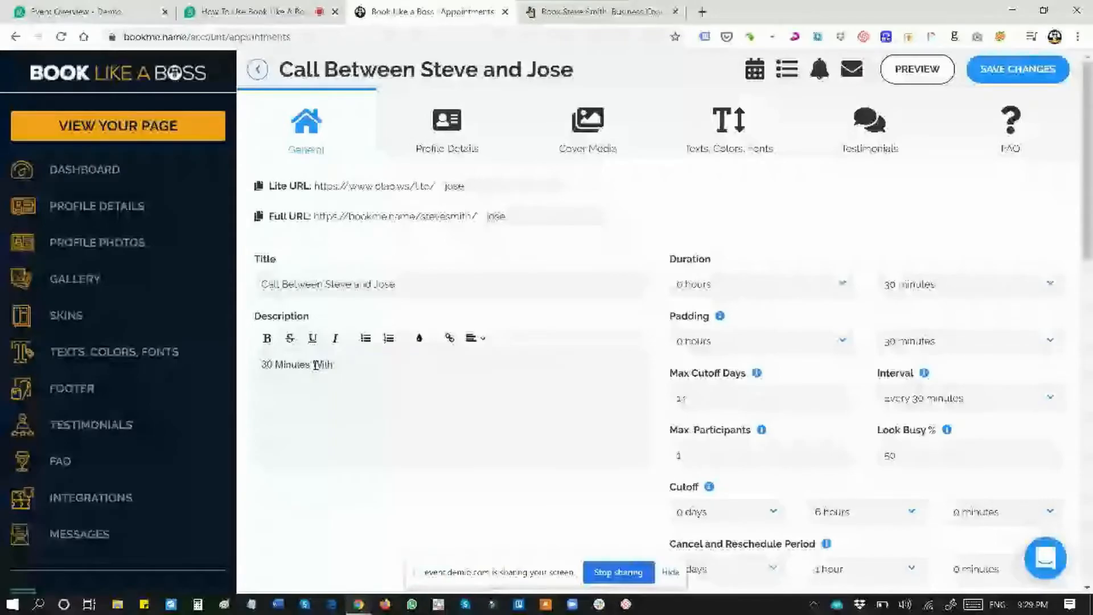
pyautogui.write(' Steve and Jose')
# - Enable the Hide option for the appointment and insert the client's first name after "Thanks so much" in the success message
pyautogui.scroll(-5, 315, 365)
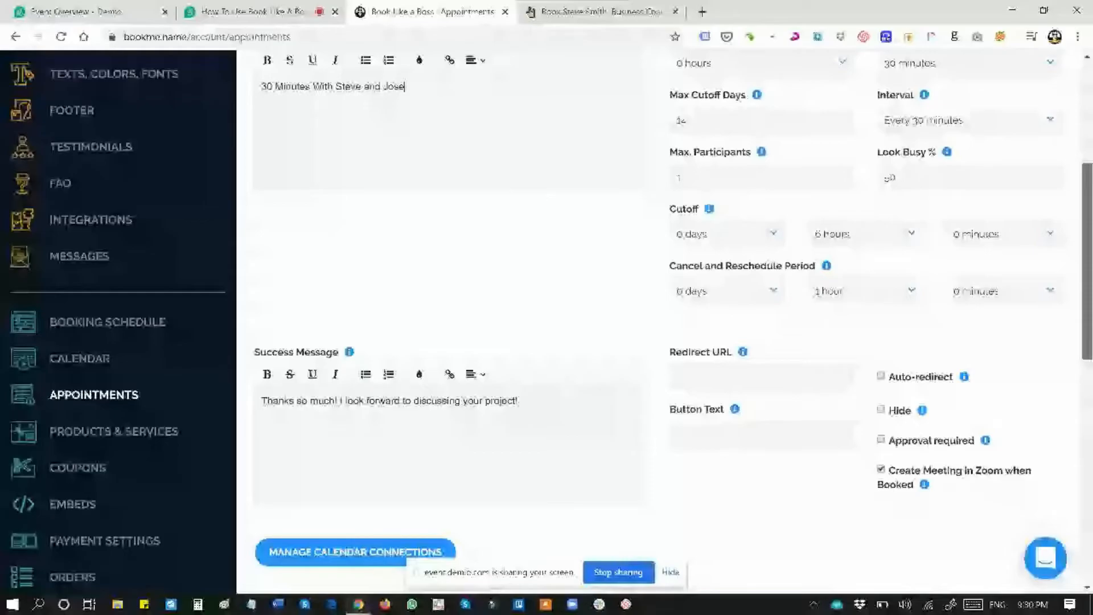
pyautogui.scroll(-1, 551, 327)
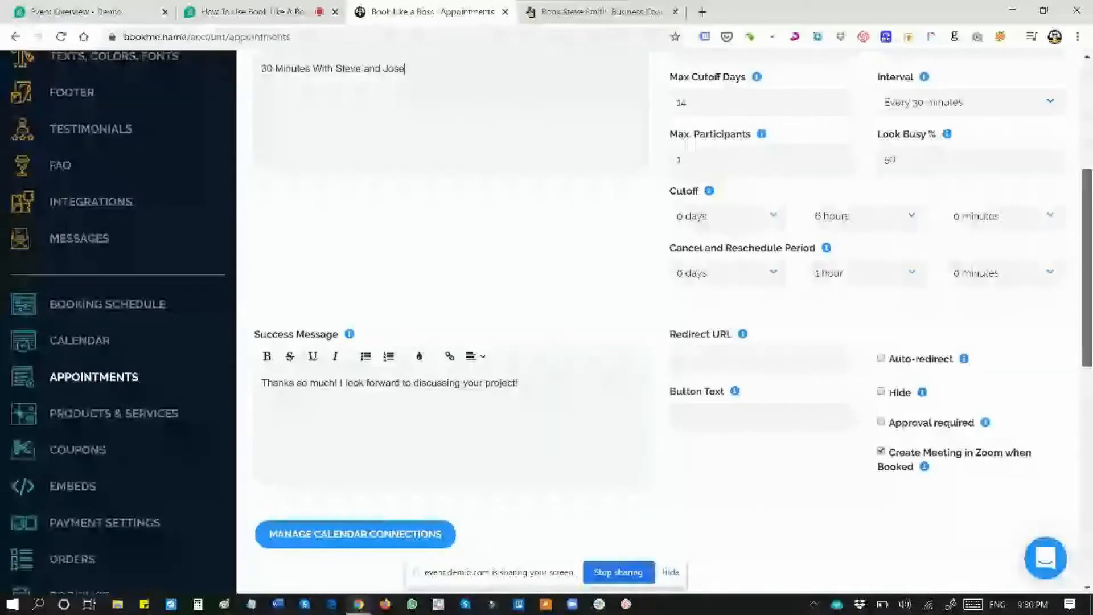
pyautogui.click(882, 392)
pyautogui.scroll(-2, 895, 353)
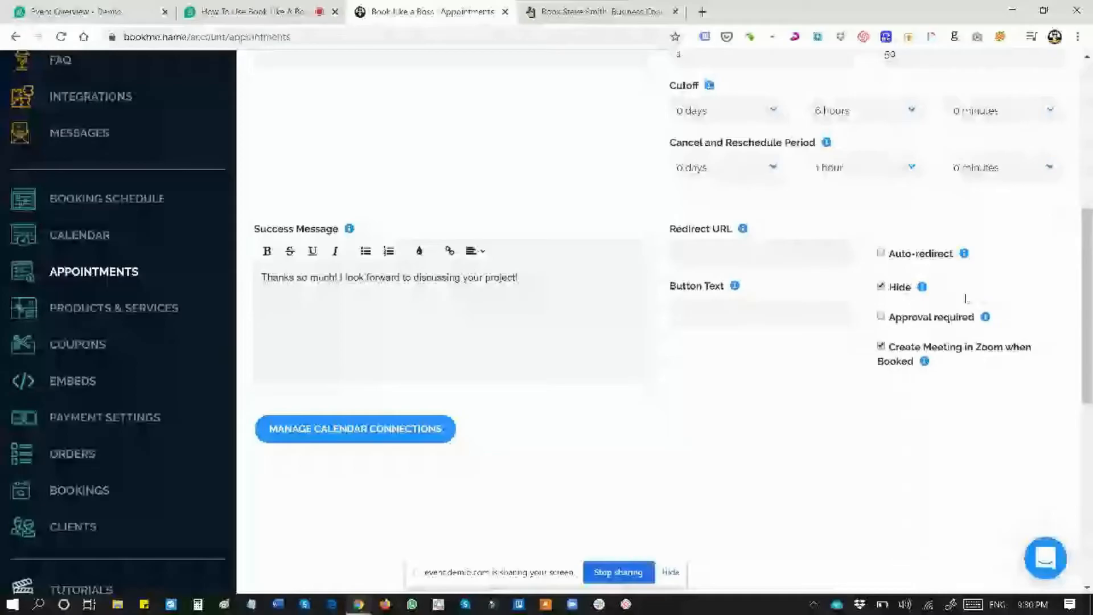
pyautogui.click(334, 278)
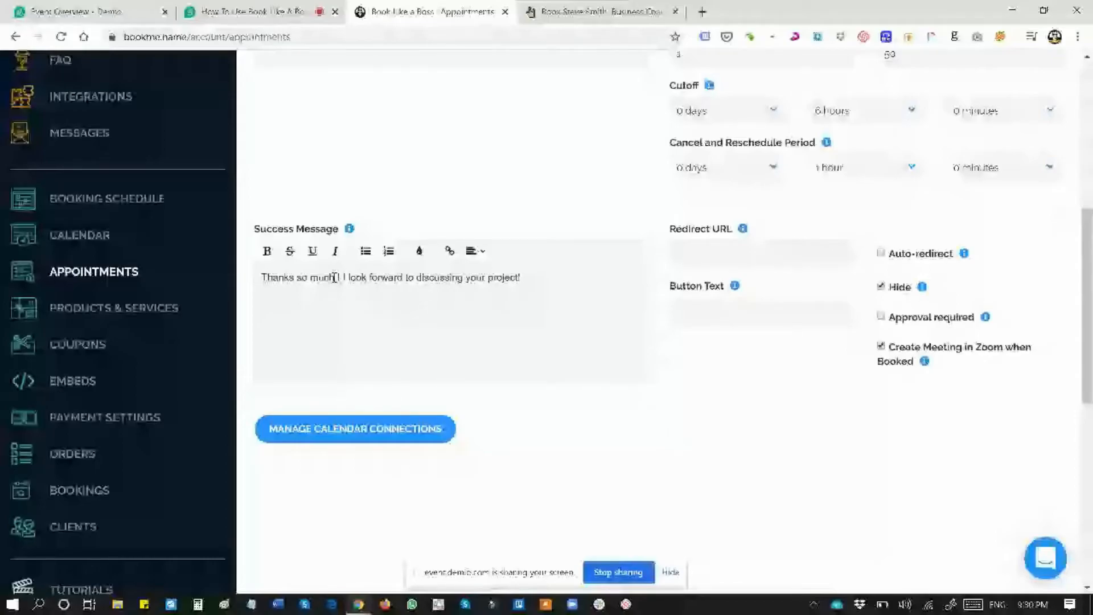
pyautogui.write('Jose')
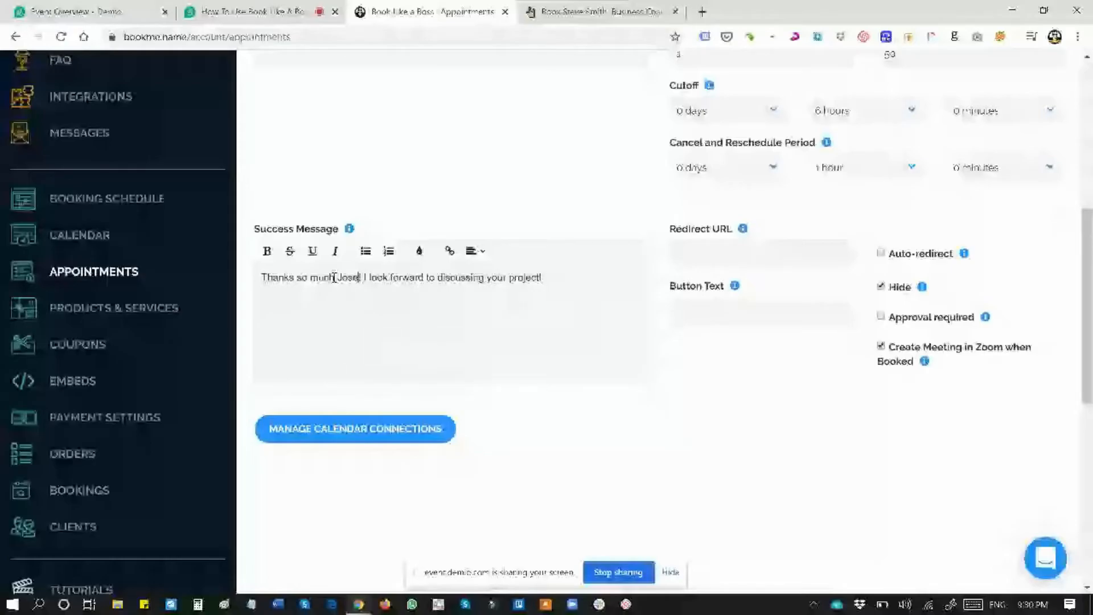
# - Preview the appointment's Lite URL page and check its title, description, calendar and available time slots
pyautogui.scroll(7, 335, 277)
pyautogui.moveTo(898, 102)
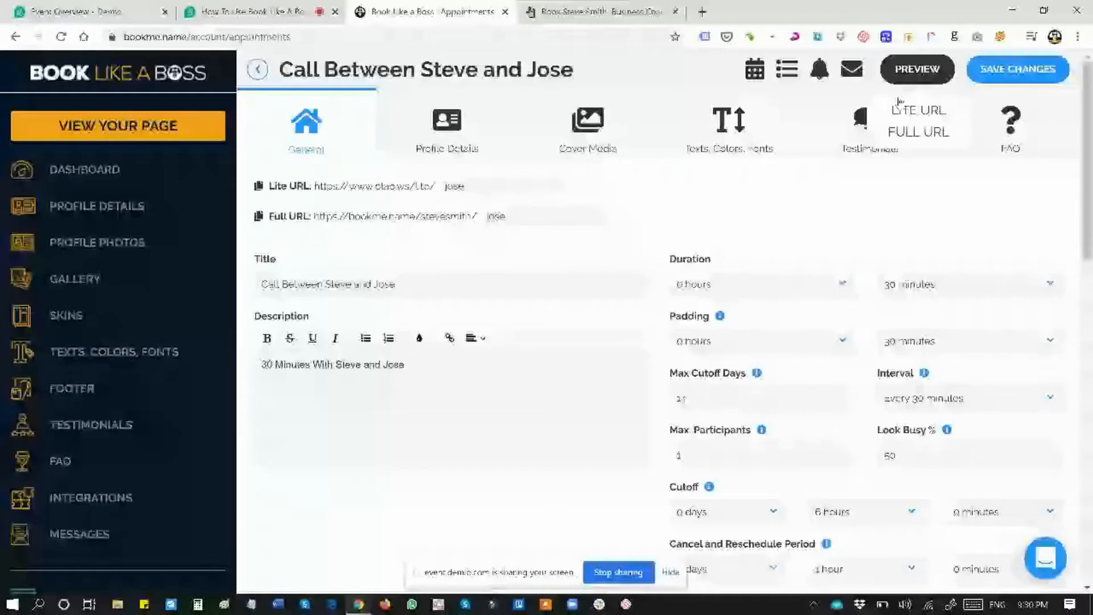
pyautogui.click(900, 110)
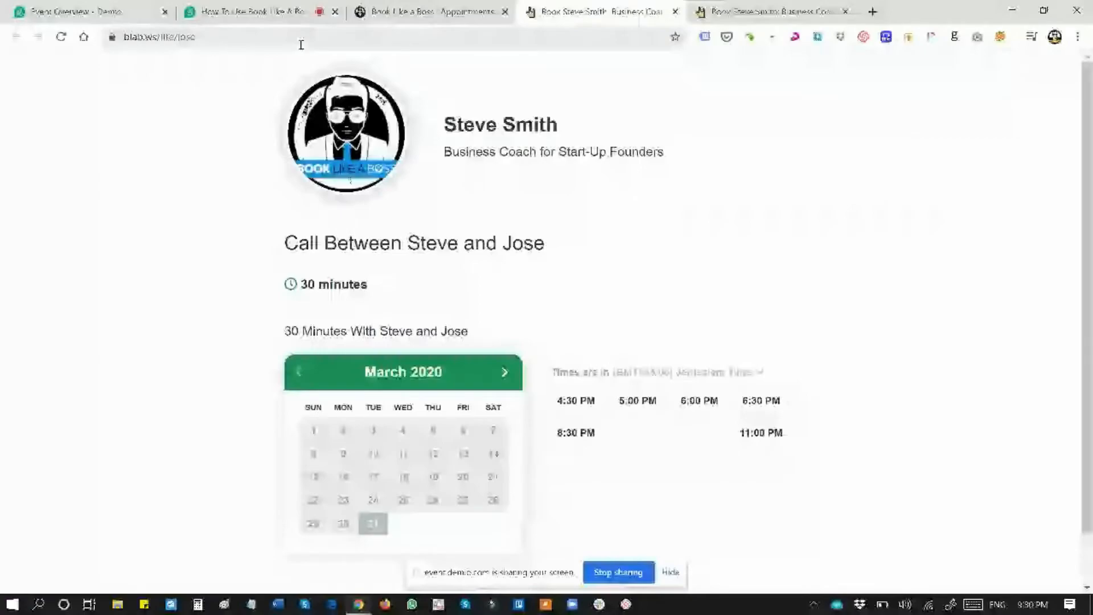
pyautogui.scroll(-1, 302, 44)
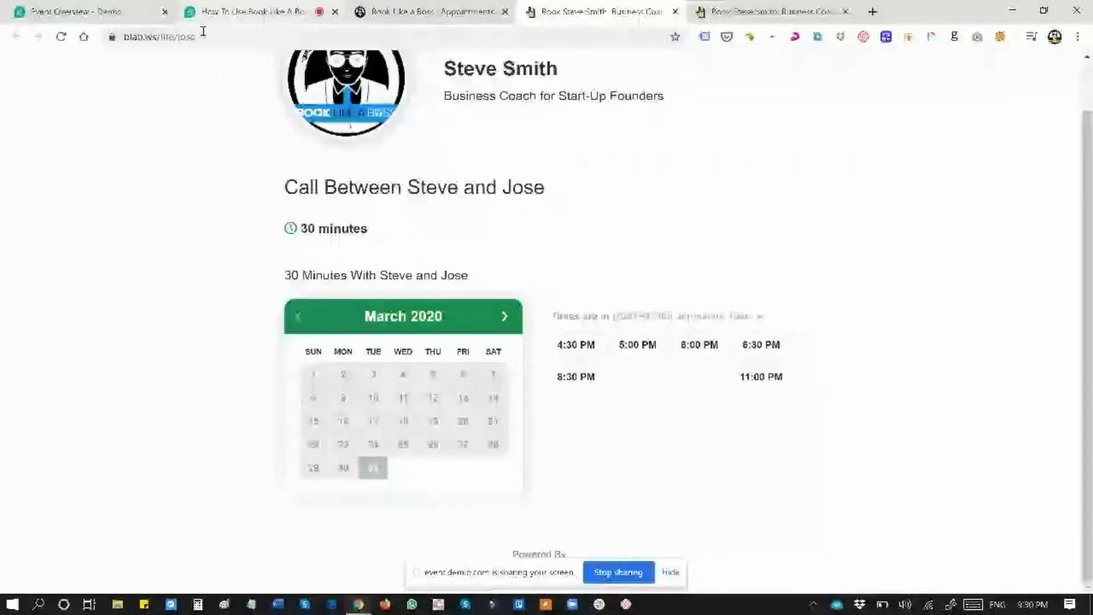
pyautogui.scroll(1, 203, 31)
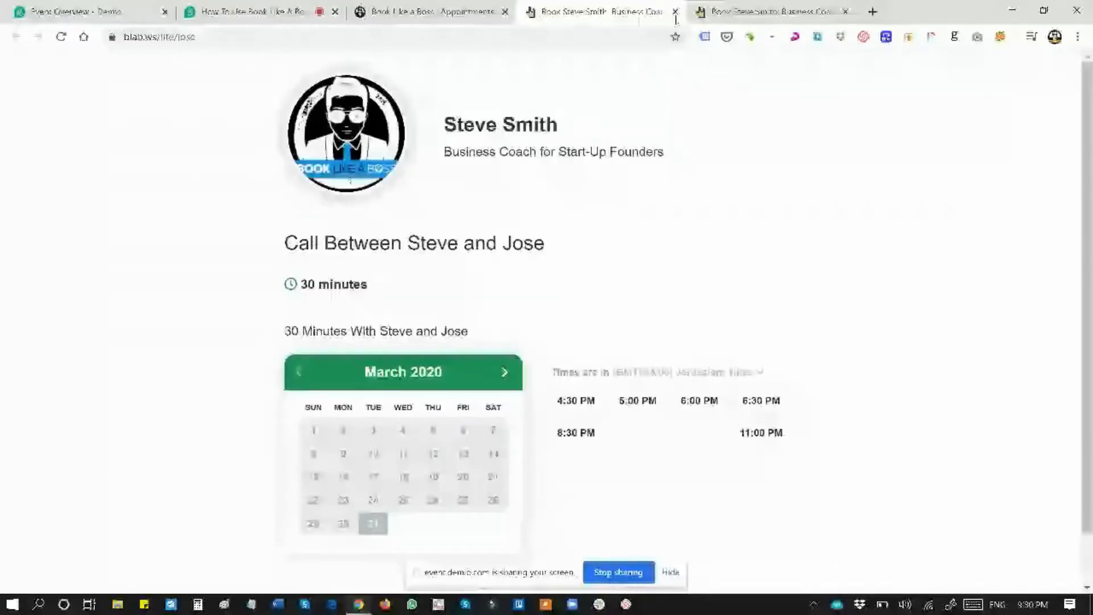
# - Close the booking page preview and delete the hidden client-specific call from the appointments list
pyautogui.click(675, 11)
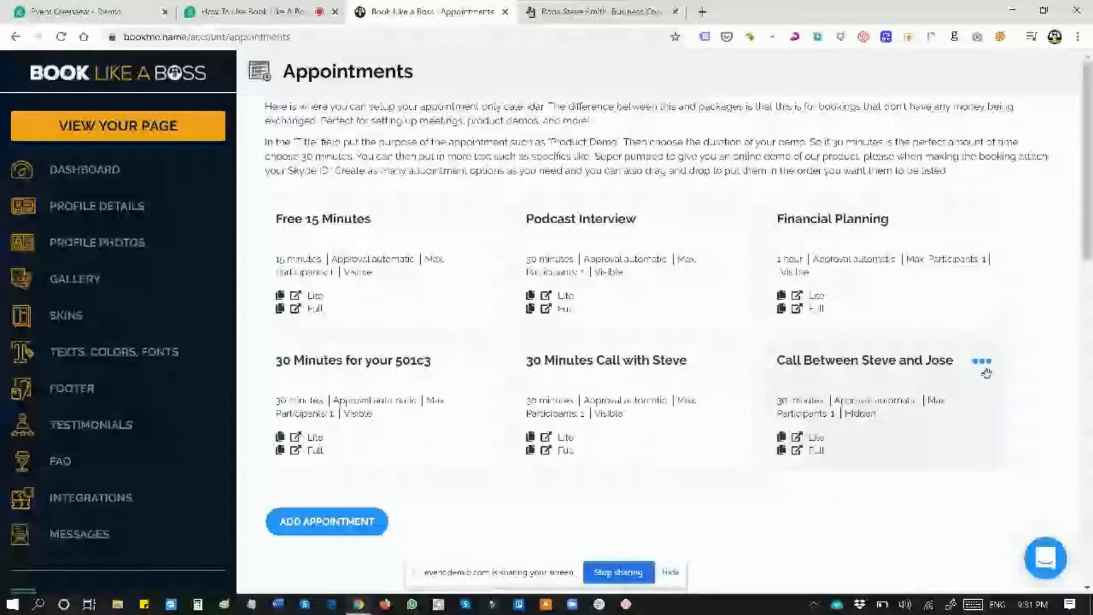
pyautogui.click(987, 371)
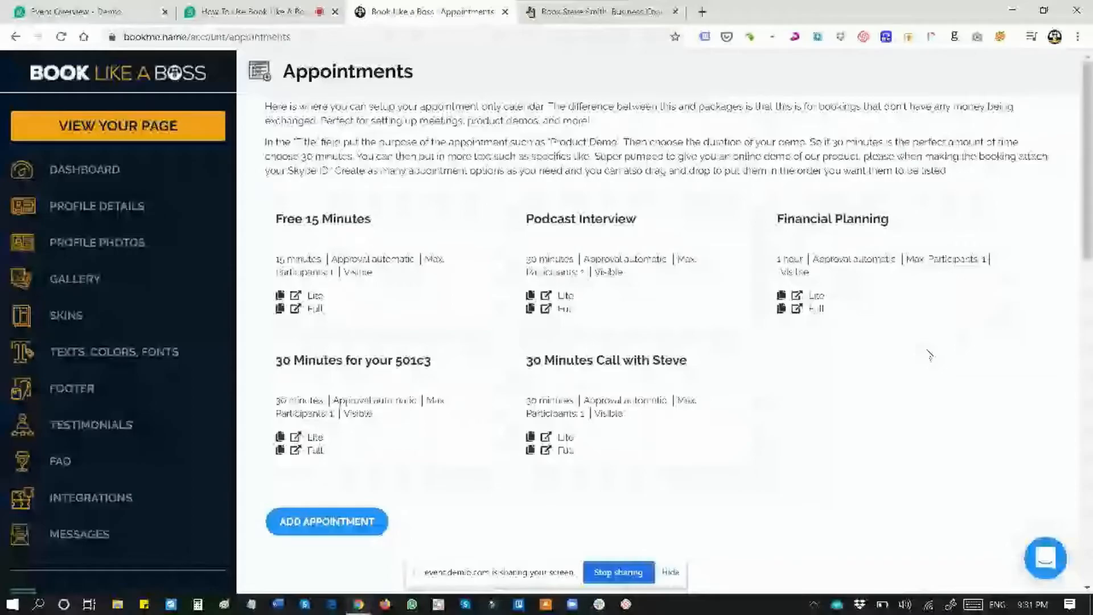
pyautogui.click(731, 361)
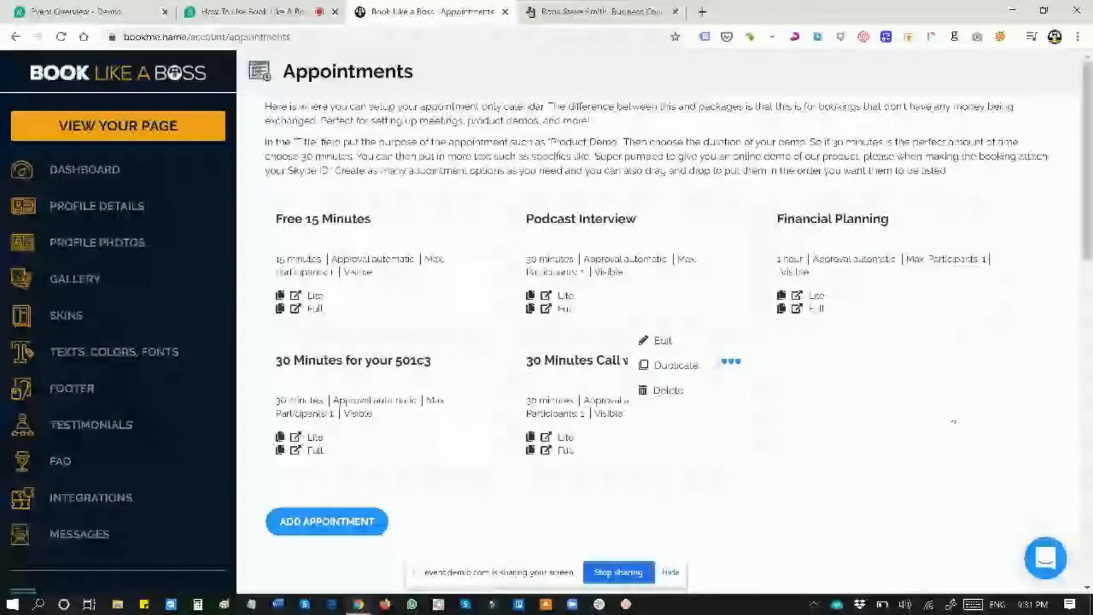
# - Switch to the Demio webinar session and read the latest public chat messages
pyautogui.scroll(-8, 954, 422)
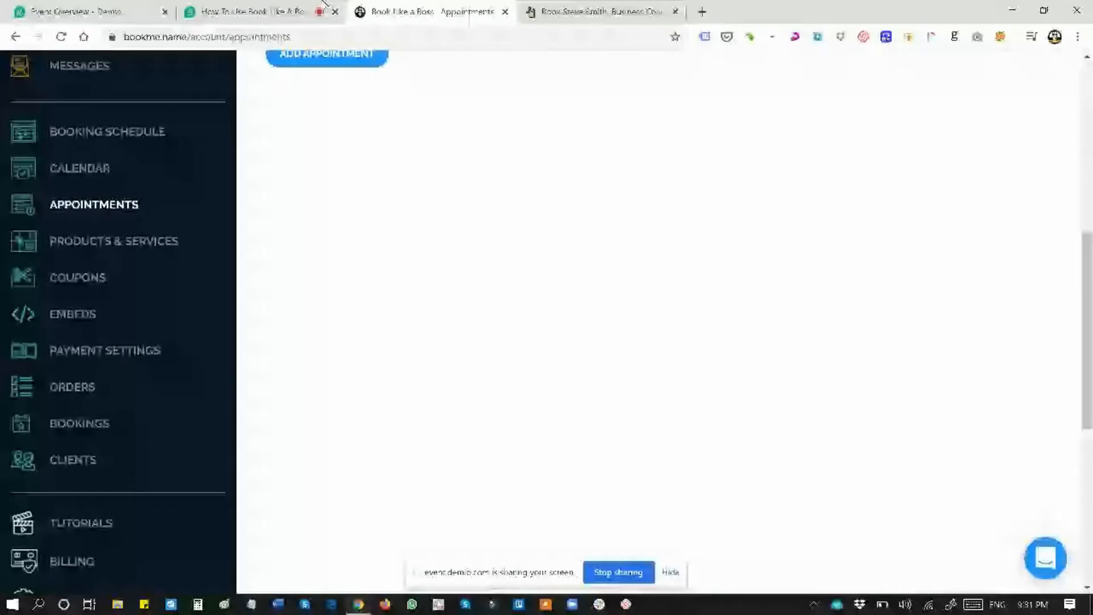
pyautogui.click(322, 3)
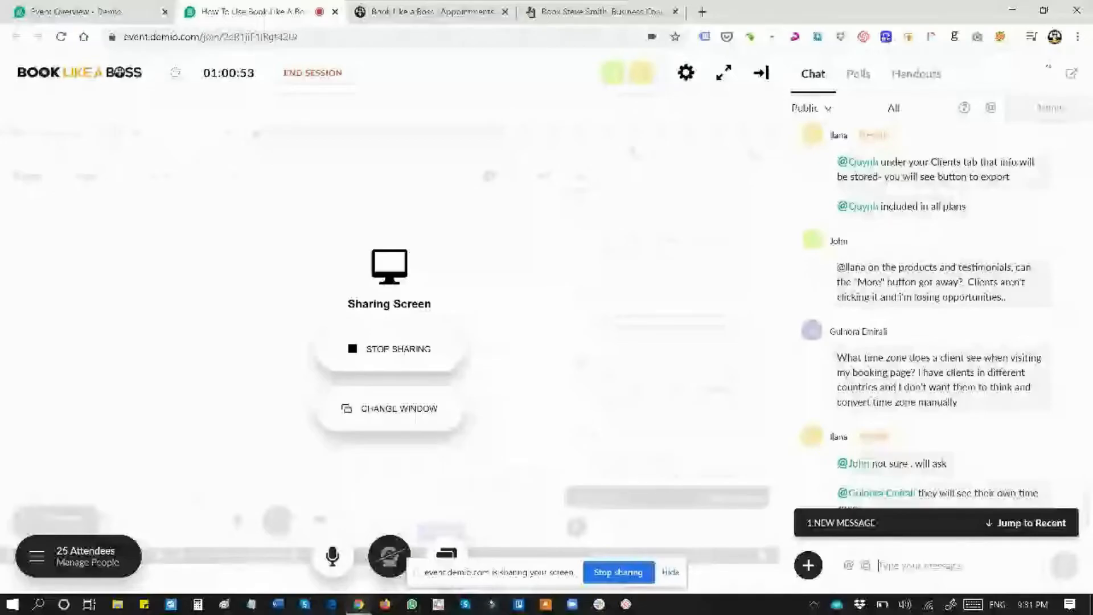
pyautogui.scroll(-3, 950, 462)
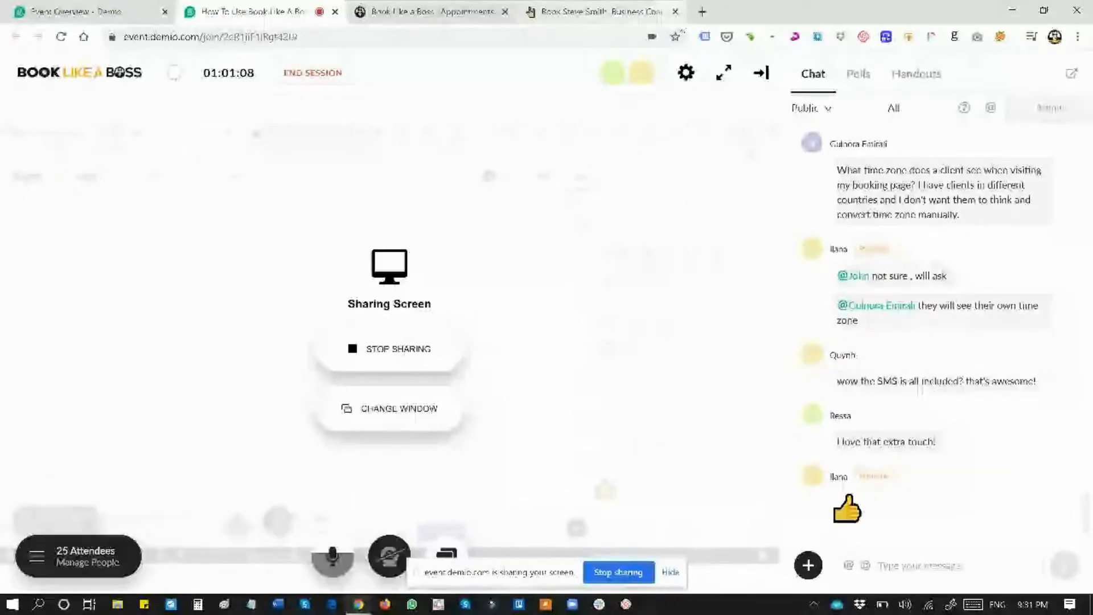
# - Return to the Book Like a Boss account and open the 1 Hour Coaching package in Products & Services for editing
pyautogui.click(572, 7)
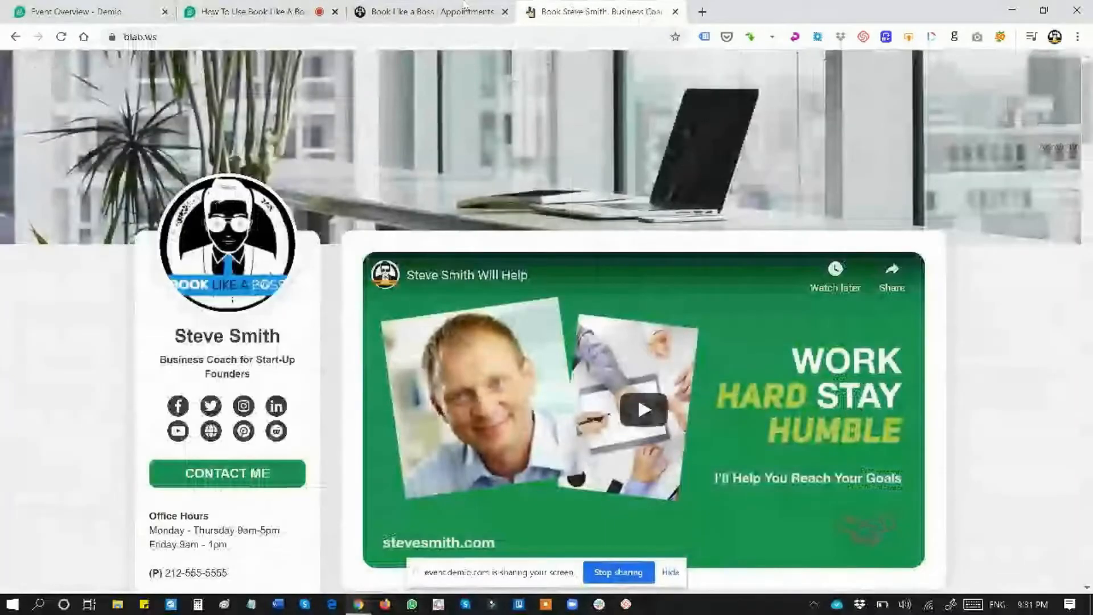
pyautogui.click(430, 5)
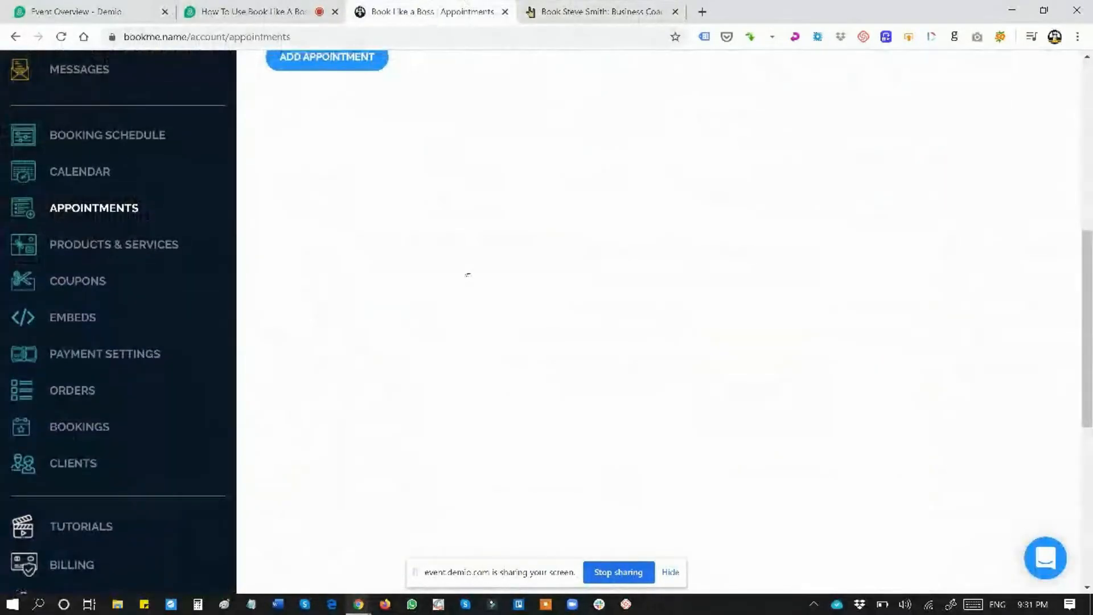
pyautogui.scroll(-1, 466, 273)
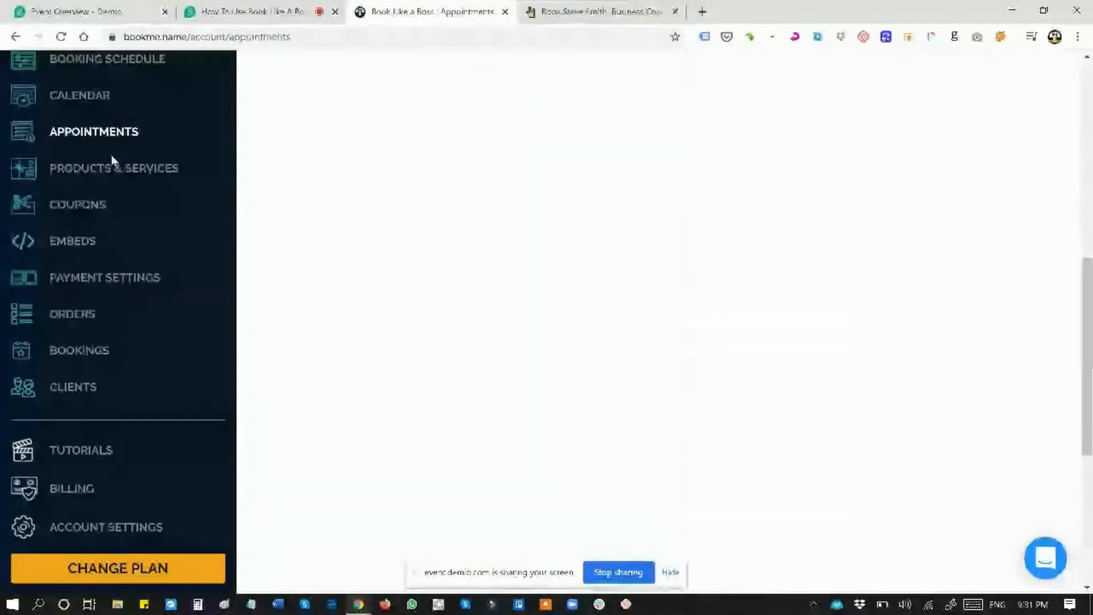
pyautogui.click(114, 168)
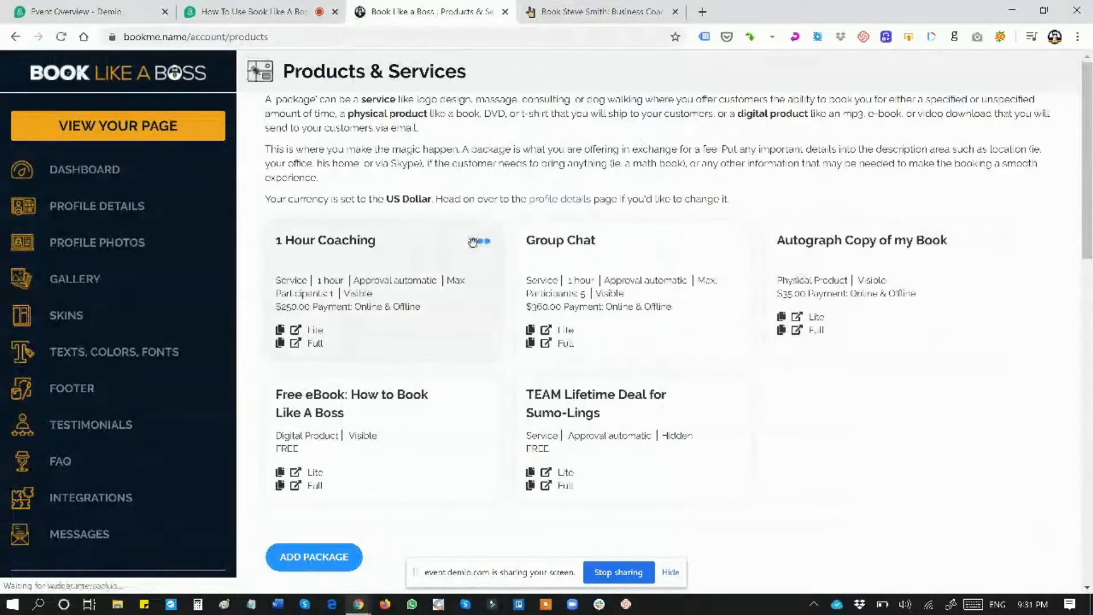
pyautogui.click(480, 241)
pyautogui.click(412, 220)
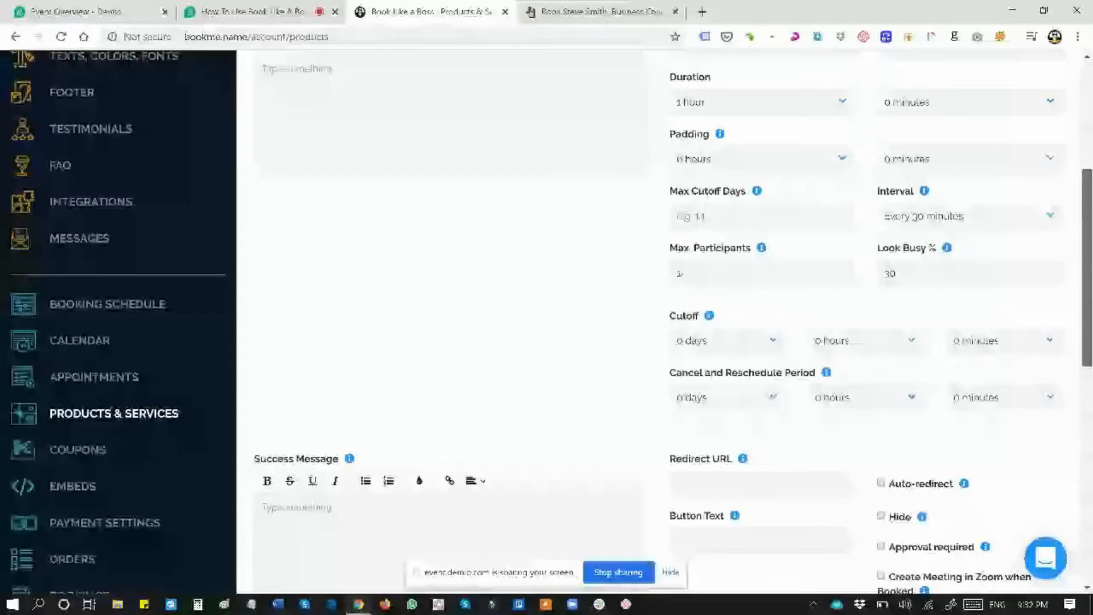
# - Try setting Date/Time Selection to "Clients will NOT be asked to choose a date and time" for the service package, and switch it back
pyautogui.moveTo(1088, 300); pyautogui.dragTo(1088, 187)
pyautogui.click(758, 271)
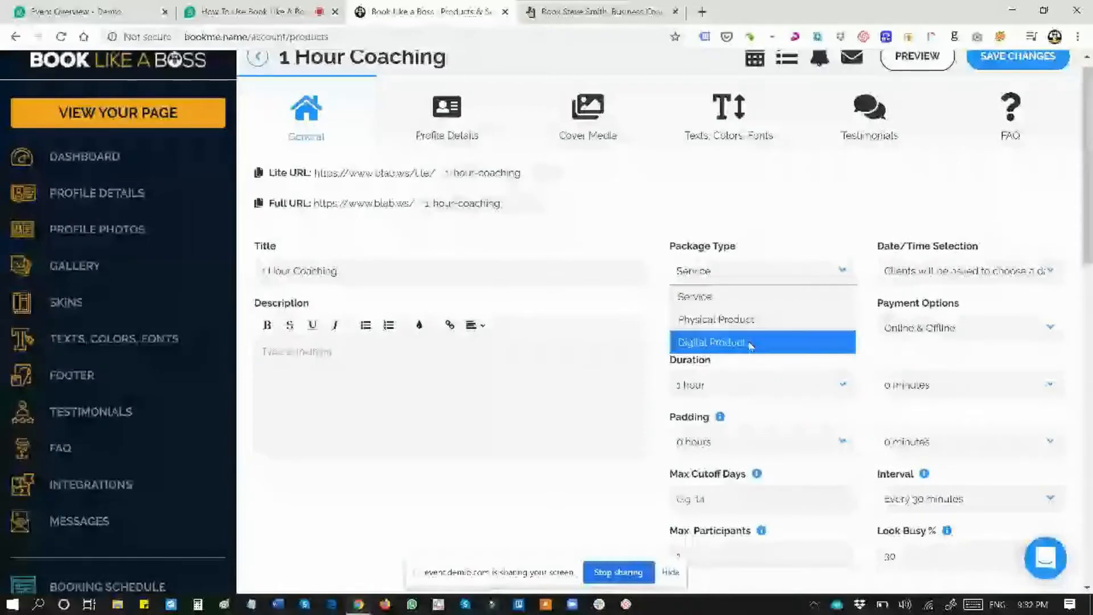
pyautogui.click(687, 343)
pyautogui.click(956, 271)
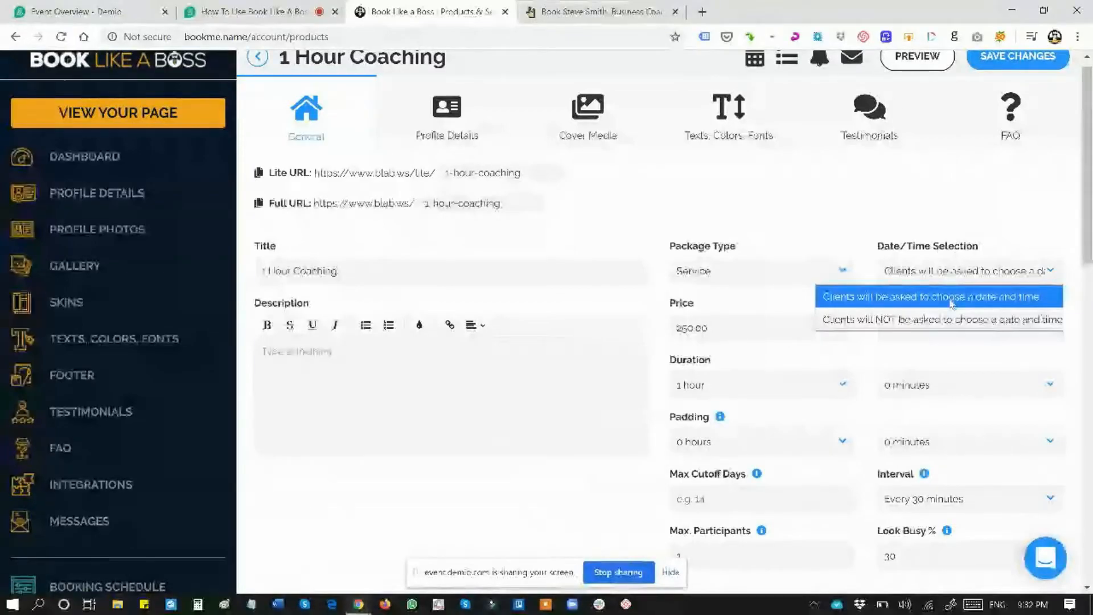
pyautogui.click(949, 319)
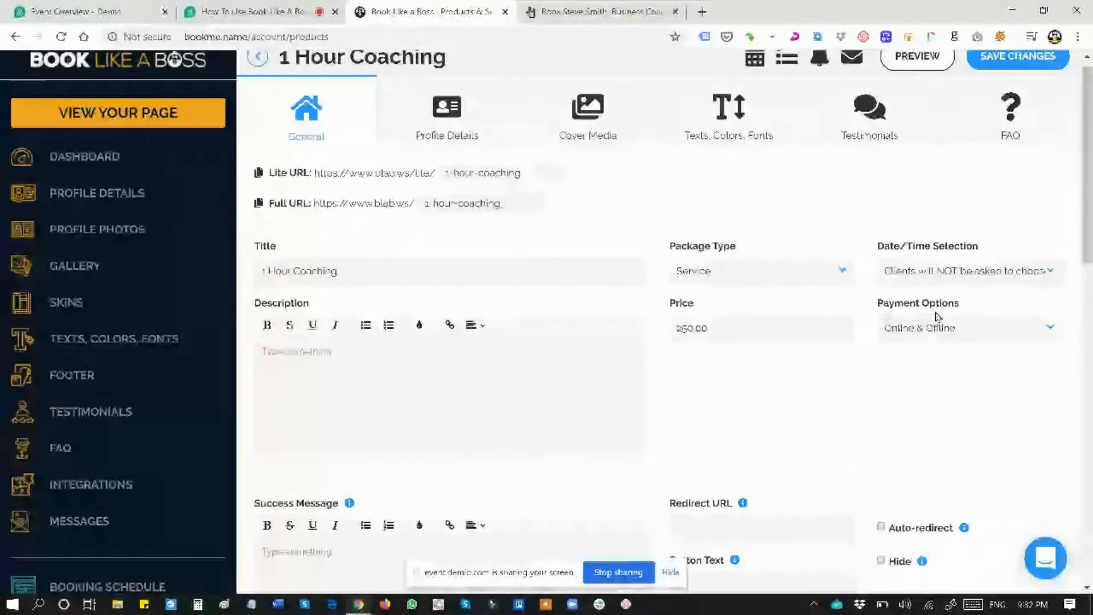
pyautogui.click(1003, 273)
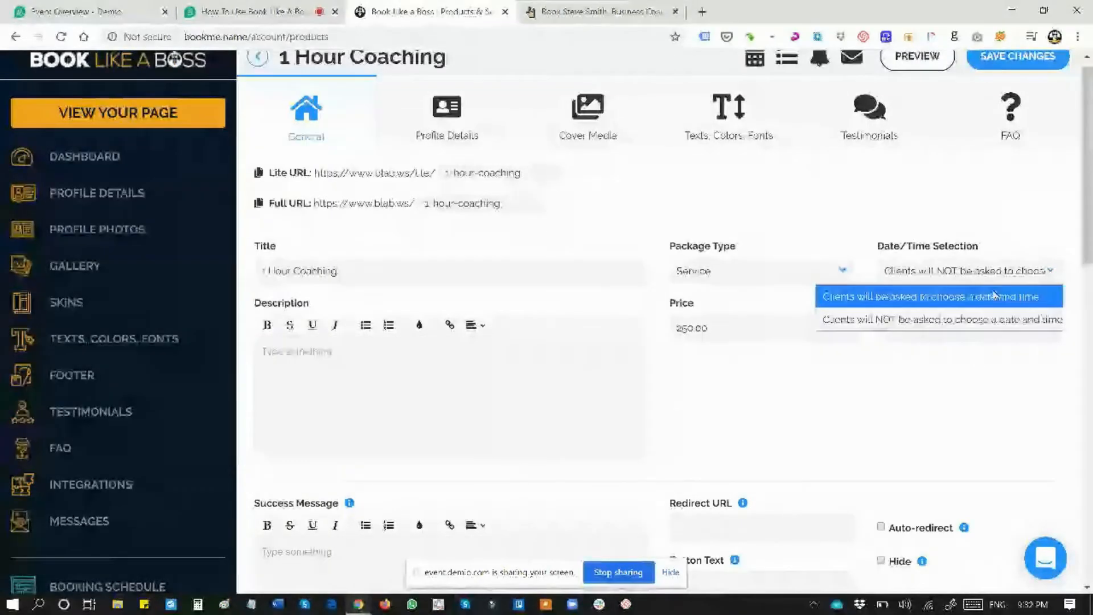
pyautogui.click(995, 295)
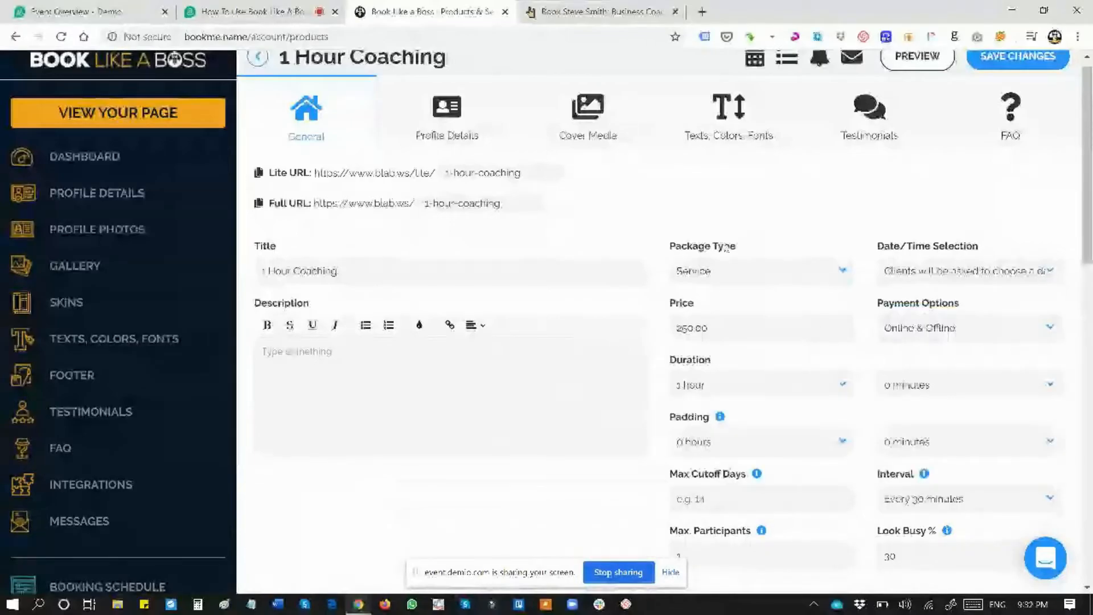
# - Change the coaching package's type to Digital Product and try both Date/Time Selection options
pyautogui.click(729, 272)
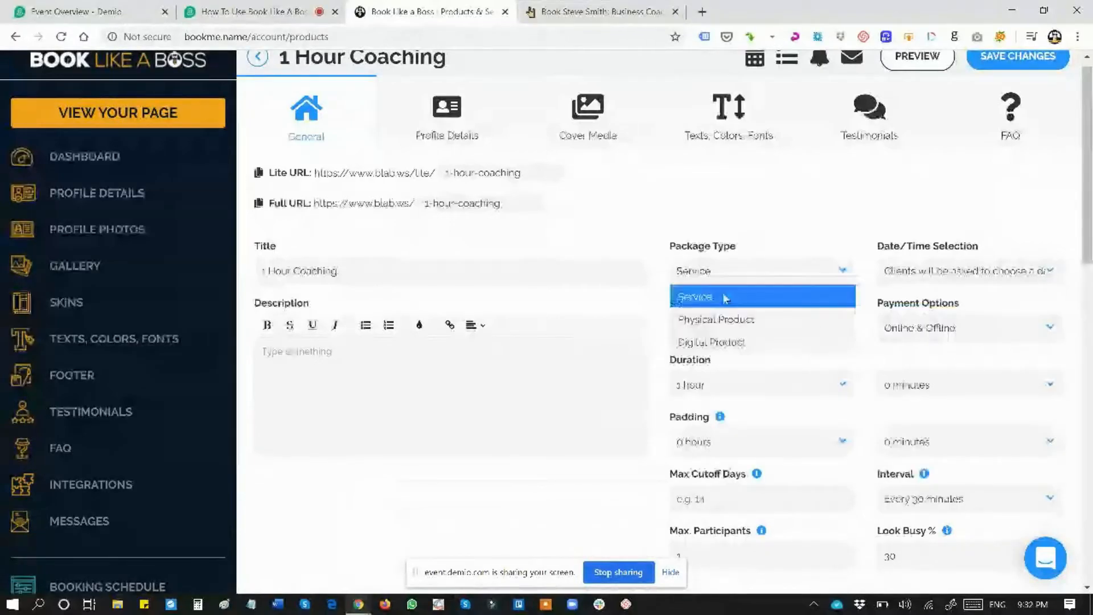
pyautogui.click(724, 342)
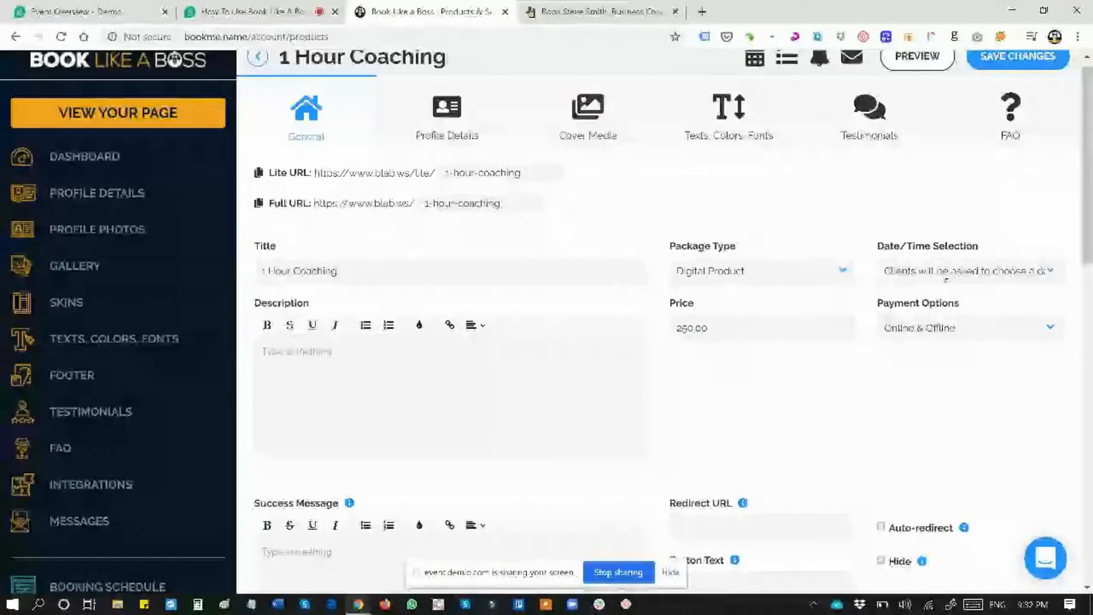
pyautogui.click(946, 272)
pyautogui.click(925, 319)
pyautogui.click(933, 273)
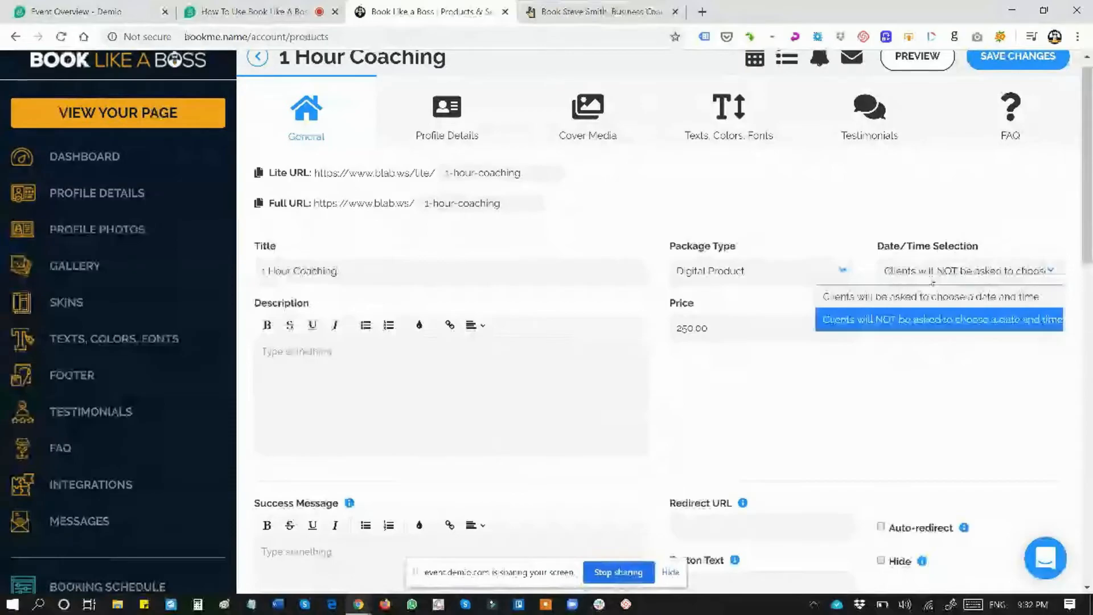
pyautogui.click(933, 296)
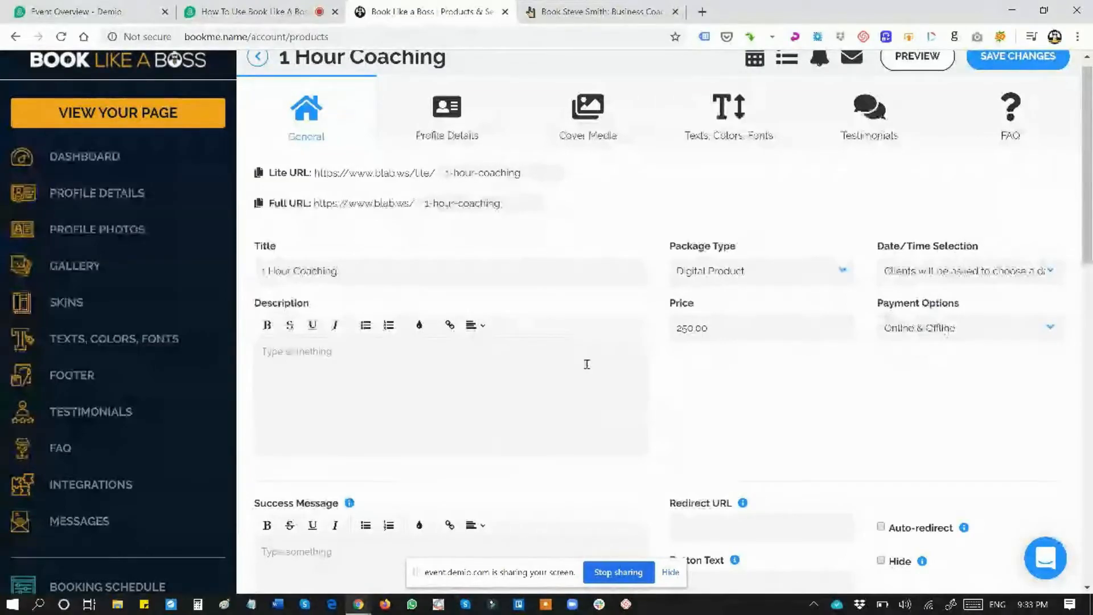
# - Review the fields offered for a digital product and set the package type back to Service
pyautogui.scroll(-2, 491, 382)
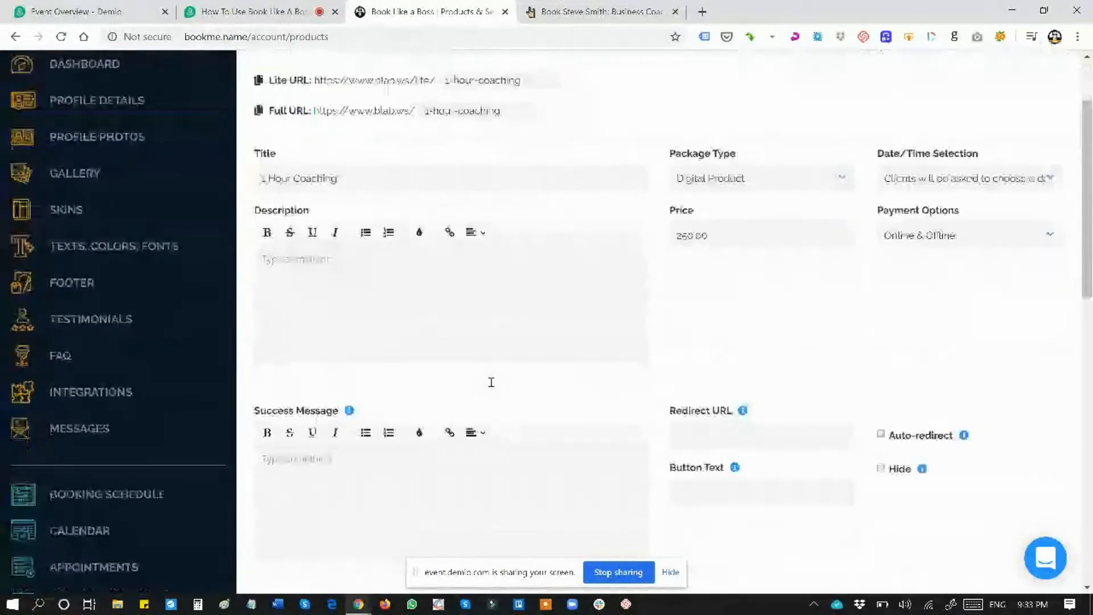
pyautogui.scroll(2, 492, 383)
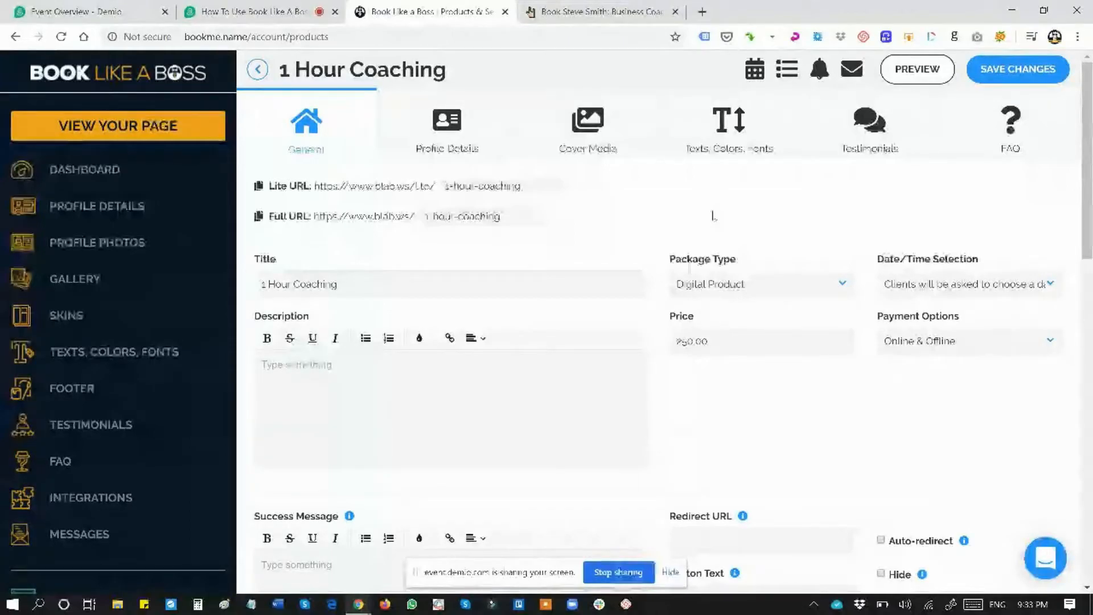
pyautogui.click(728, 284)
pyautogui.click(726, 311)
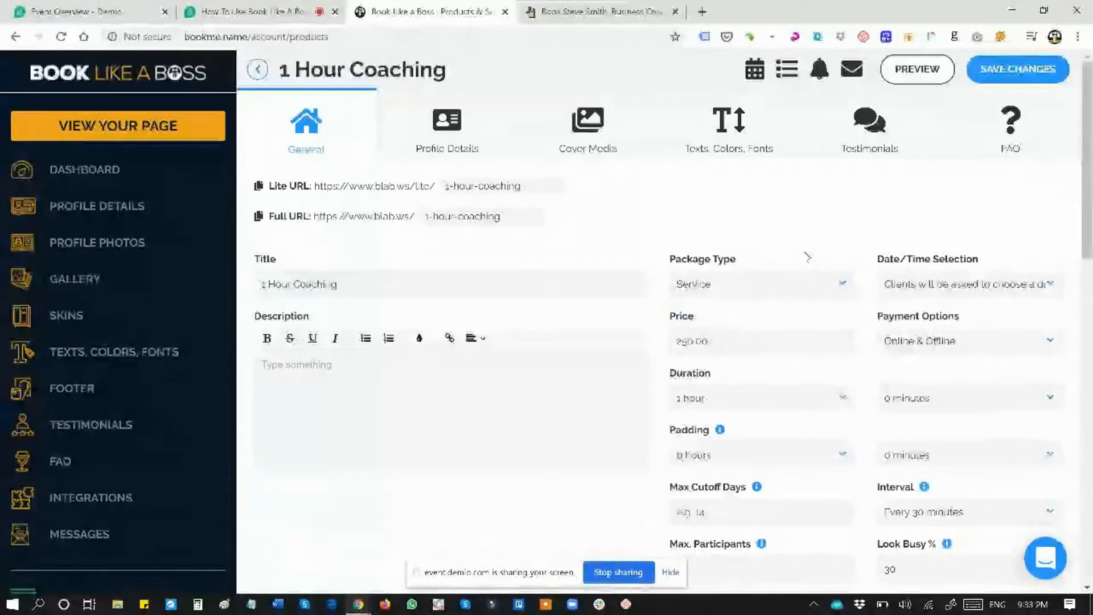
# - Review the available package types for the coaching package without changing the current choice
pyautogui.scroll(-1, 812, 214)
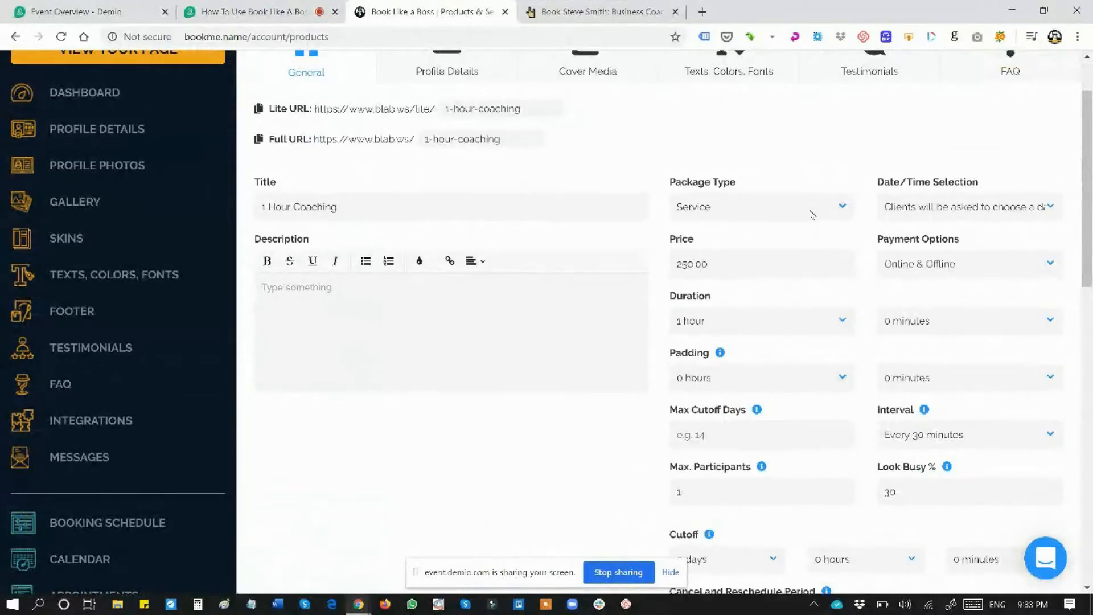
pyautogui.click(813, 211)
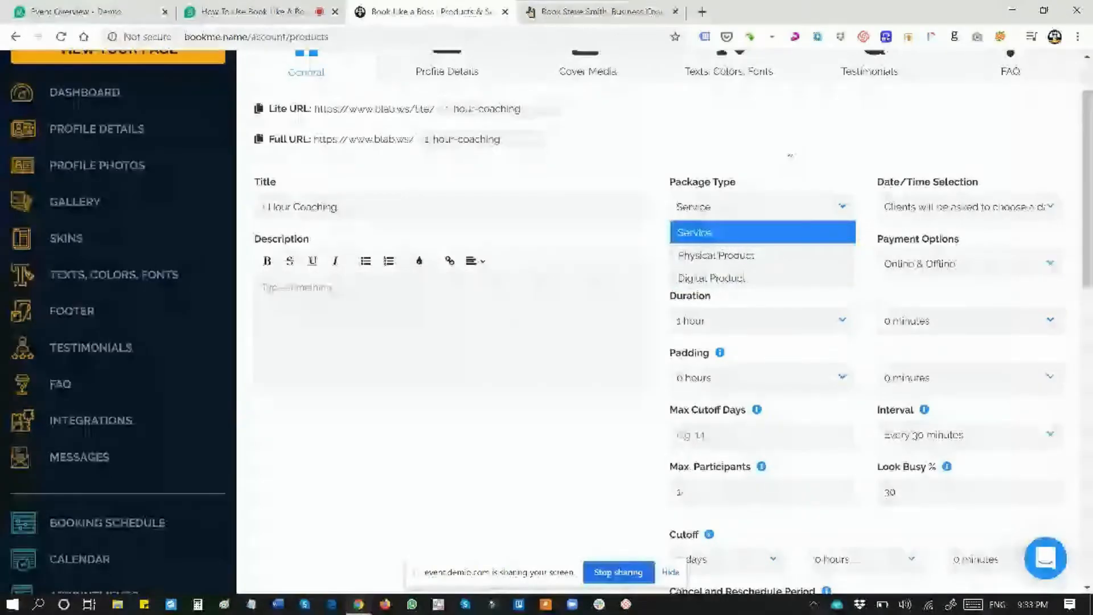
pyautogui.click(790, 154)
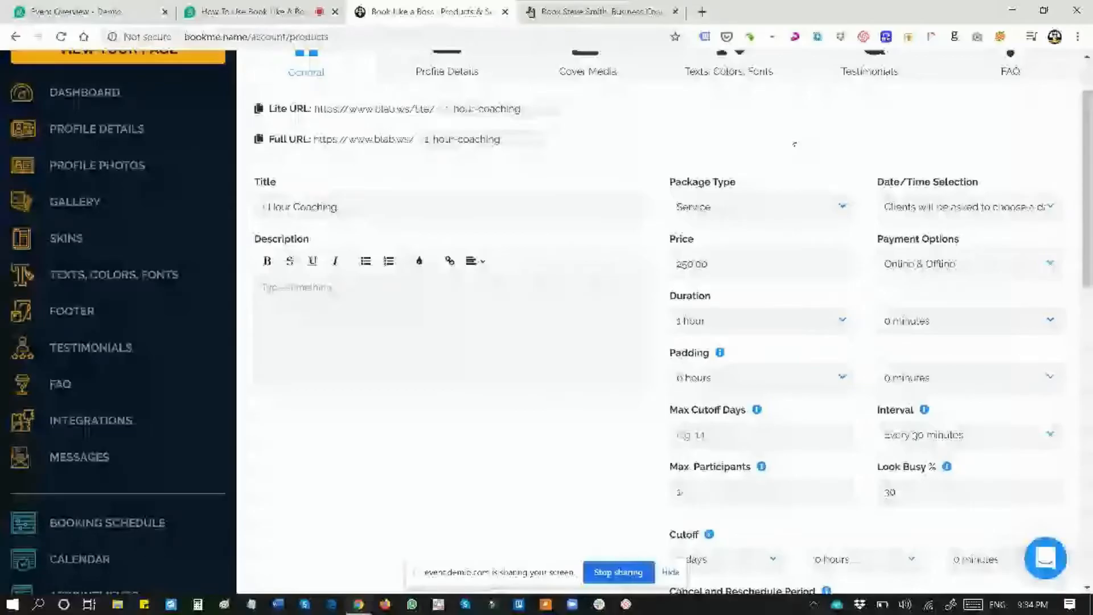
# - View the public profile page and the webinar chat, and return to the coaching package editor
pyautogui.hotkey('ctrl', 'Tab')
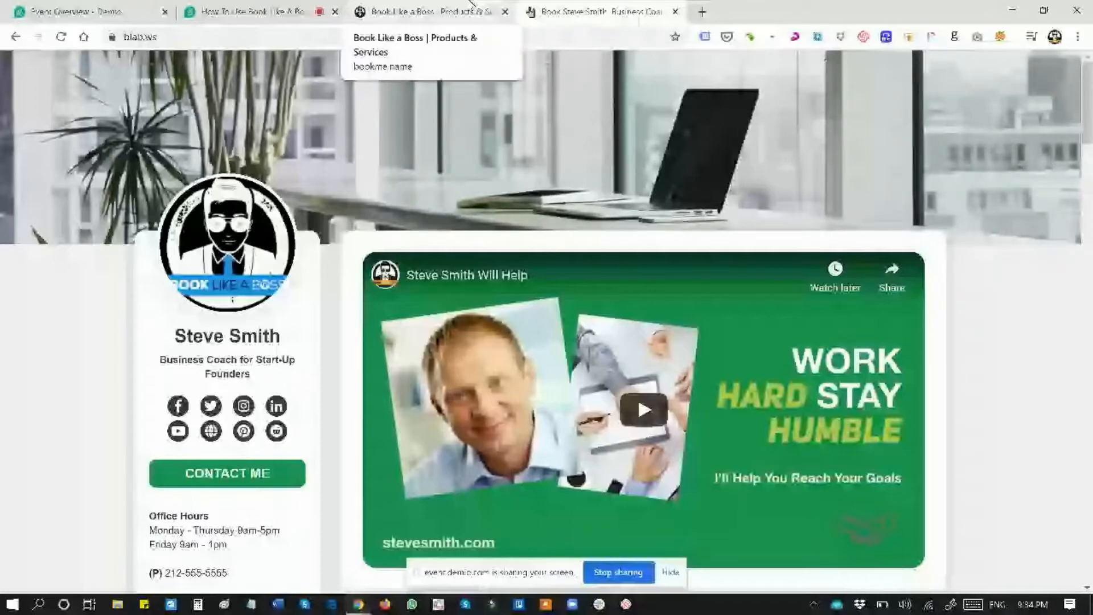
pyautogui.click(442, 7)
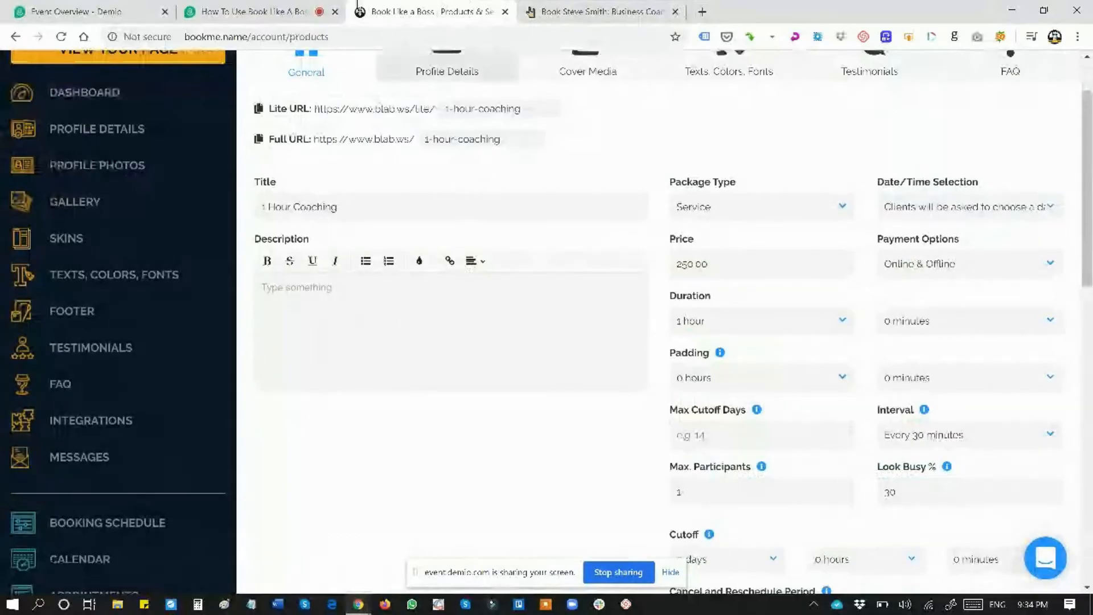
pyautogui.click(299, 4)
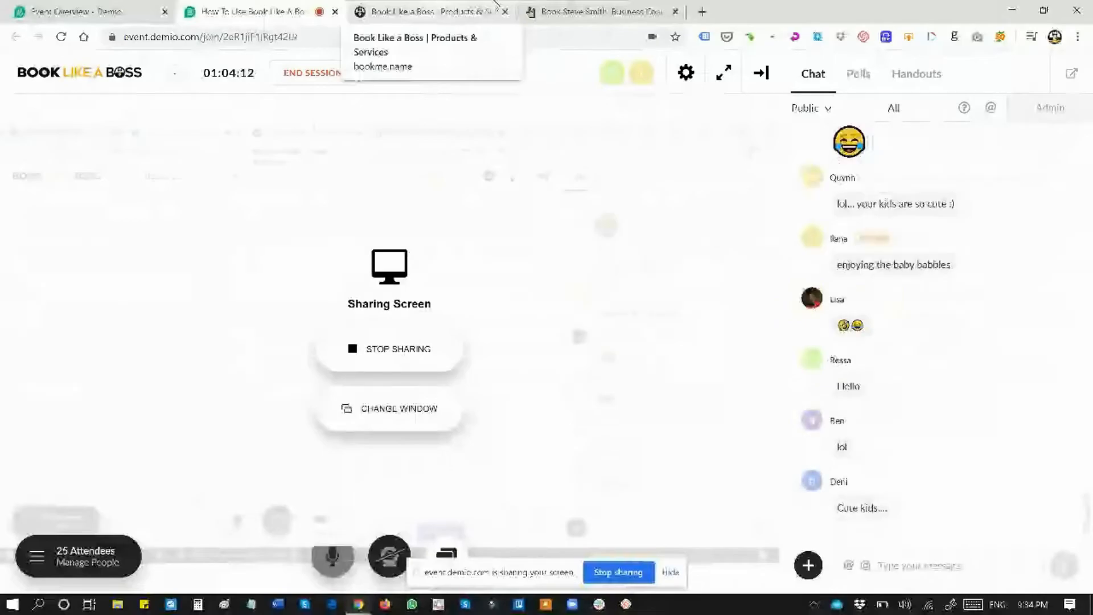
pyautogui.click(608, 4)
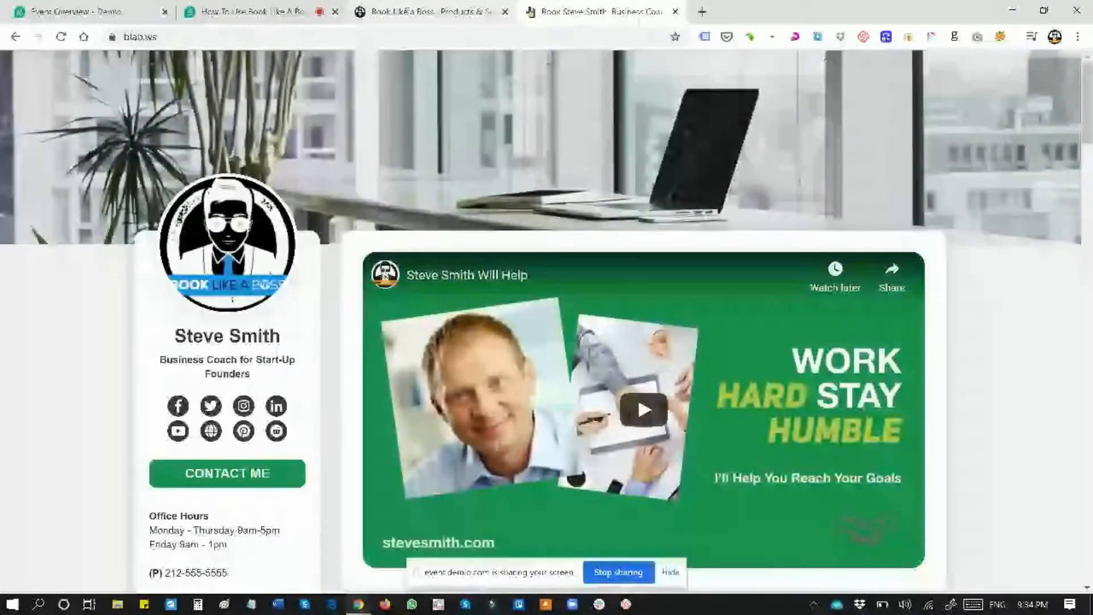
pyautogui.click(406, 10)
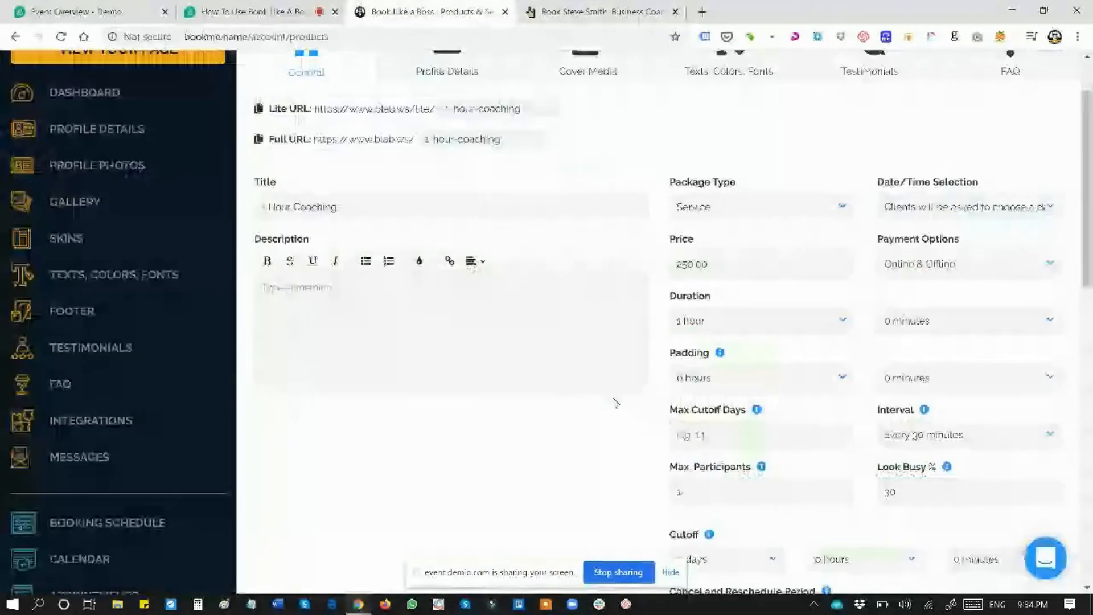
# - Look through the coaching package's general settings, from URLs and price to duration, cutoff and redirect options
pyautogui.scroll(-3, 616, 403)
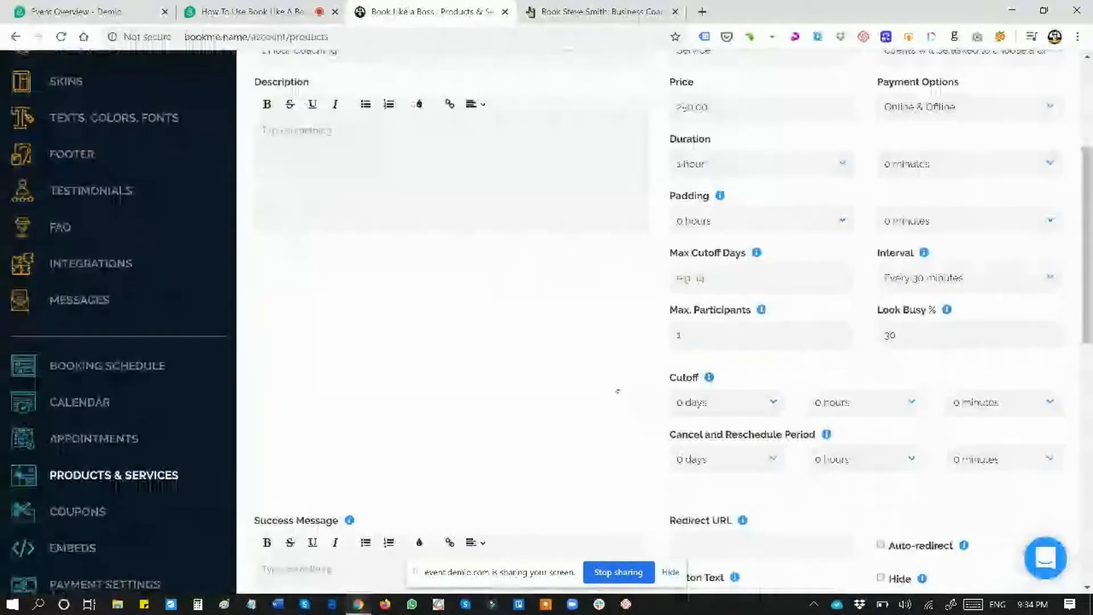
pyautogui.scroll(-4, 618, 391)
pyautogui.scroll(8, 614, 384)
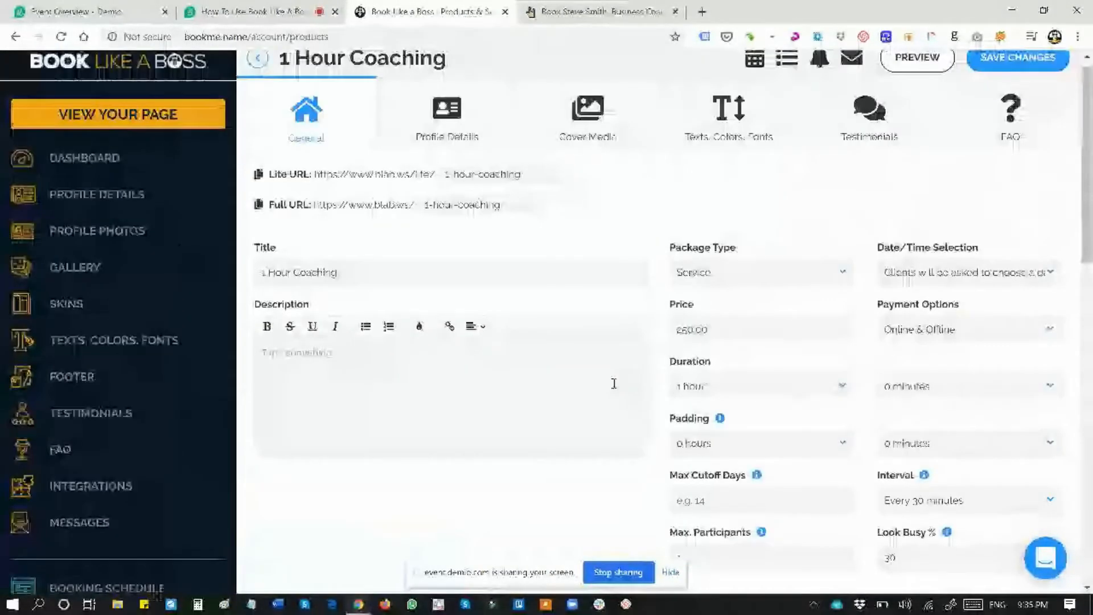
pyautogui.scroll(1, 614, 383)
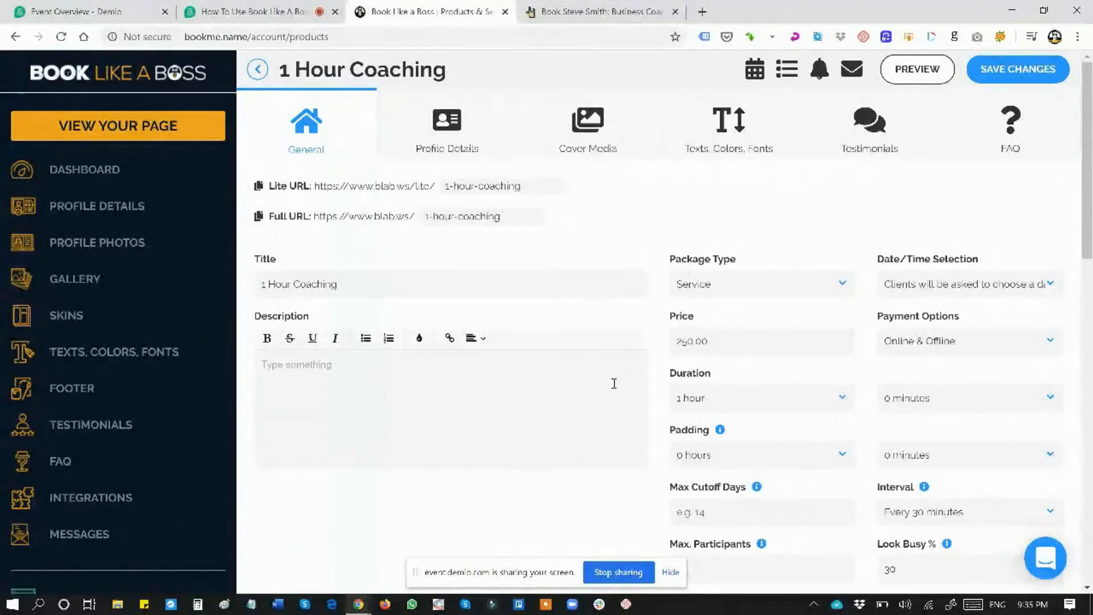
pyautogui.scroll(-1, 614, 383)
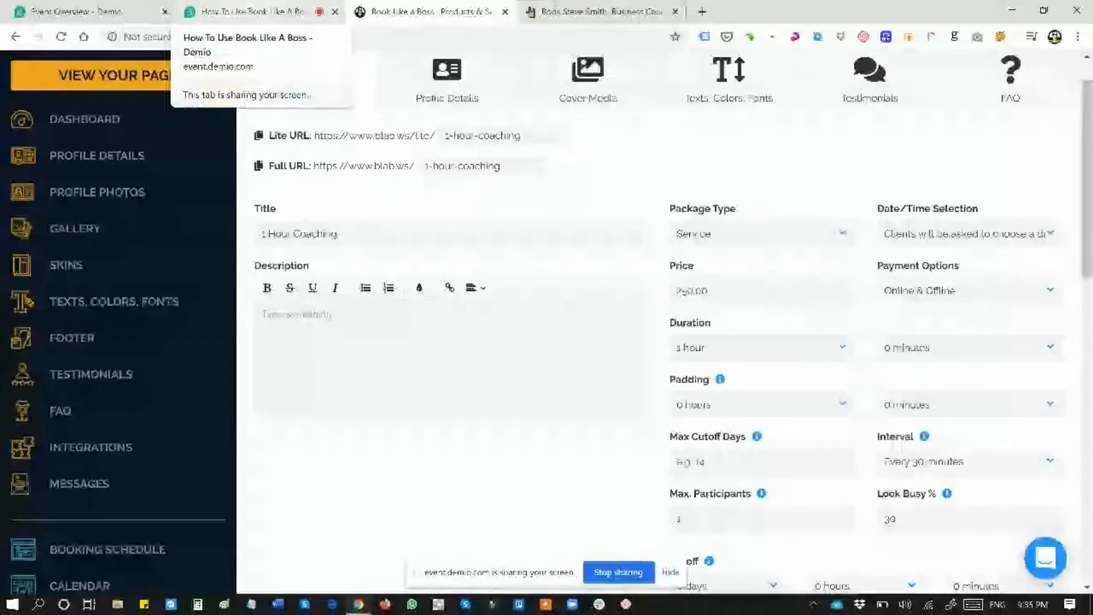
# - Look over the coaching package's general settings once more and return to the Products & Services list
pyautogui.click(256, 11)
pyautogui.click(455, 5)
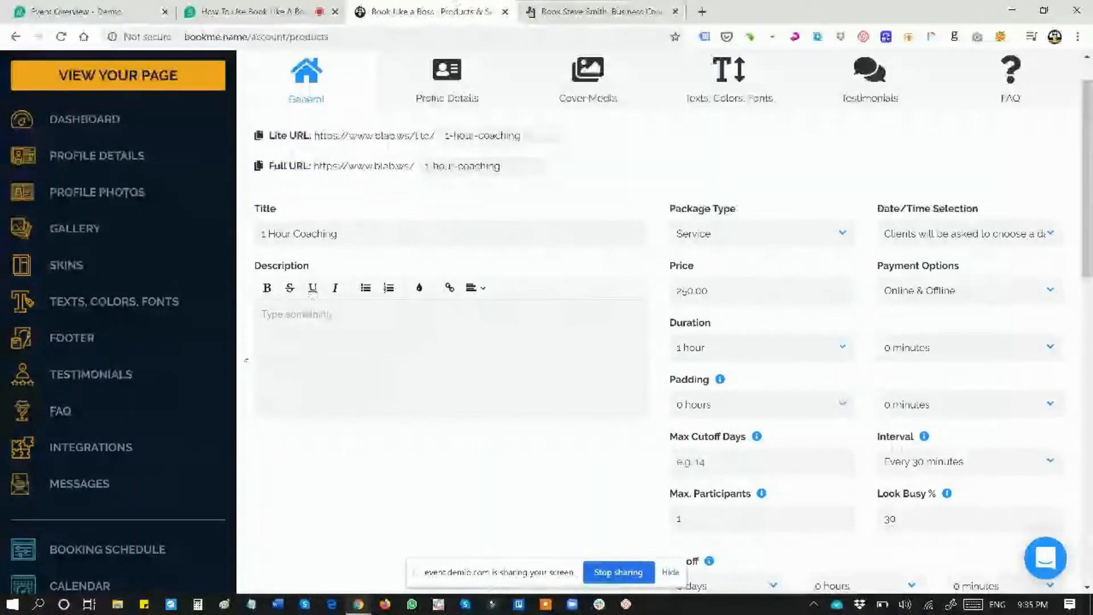
pyautogui.scroll(-5, 246, 361)
pyautogui.scroll(1, 246, 361)
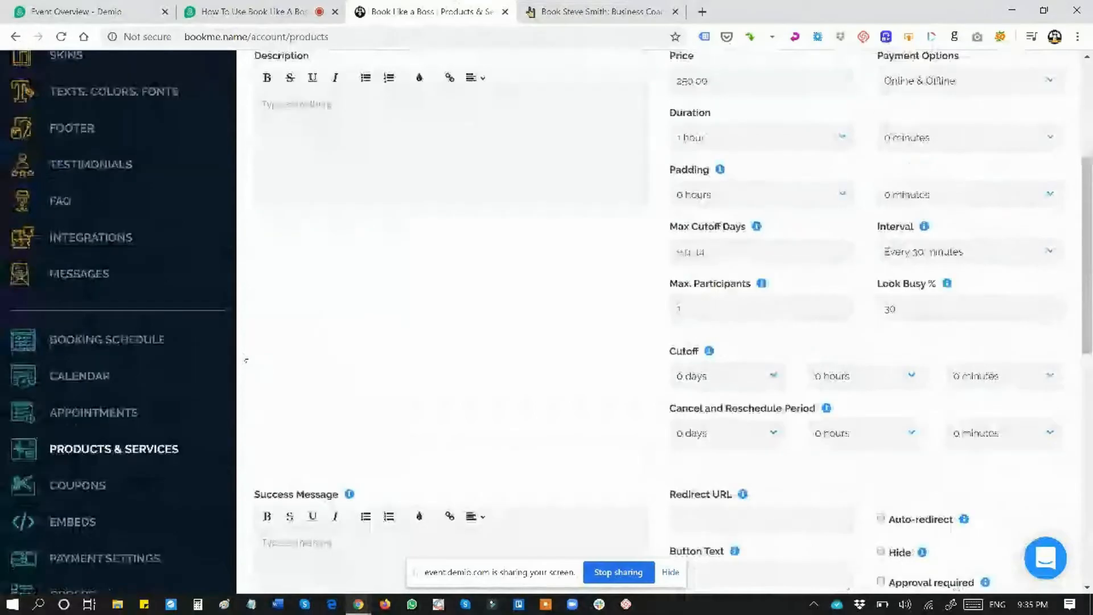
pyautogui.scroll(4, 246, 360)
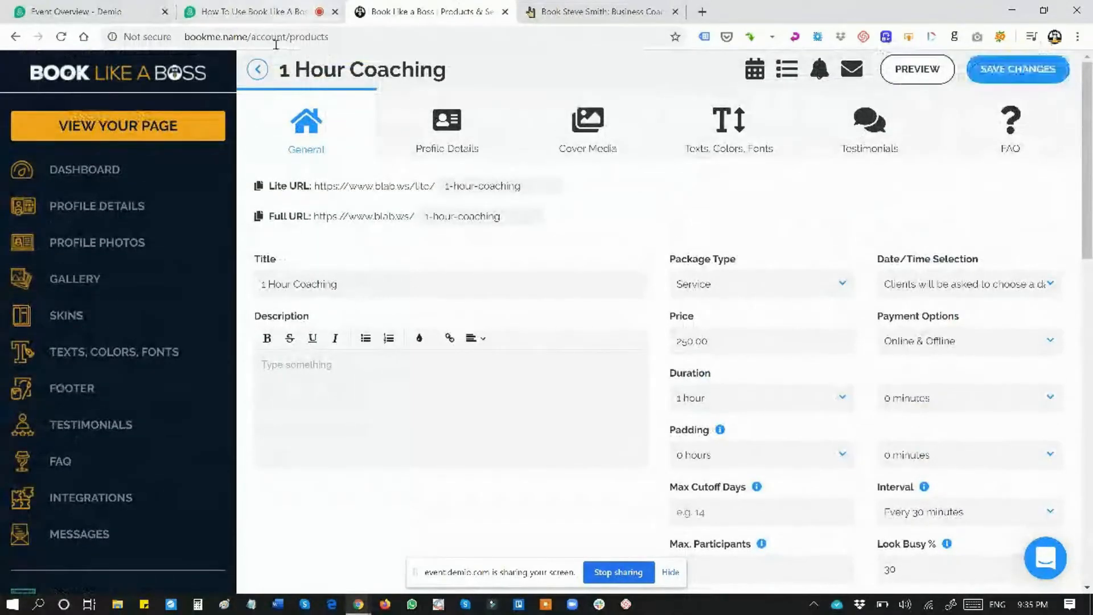
pyautogui.click(257, 69)
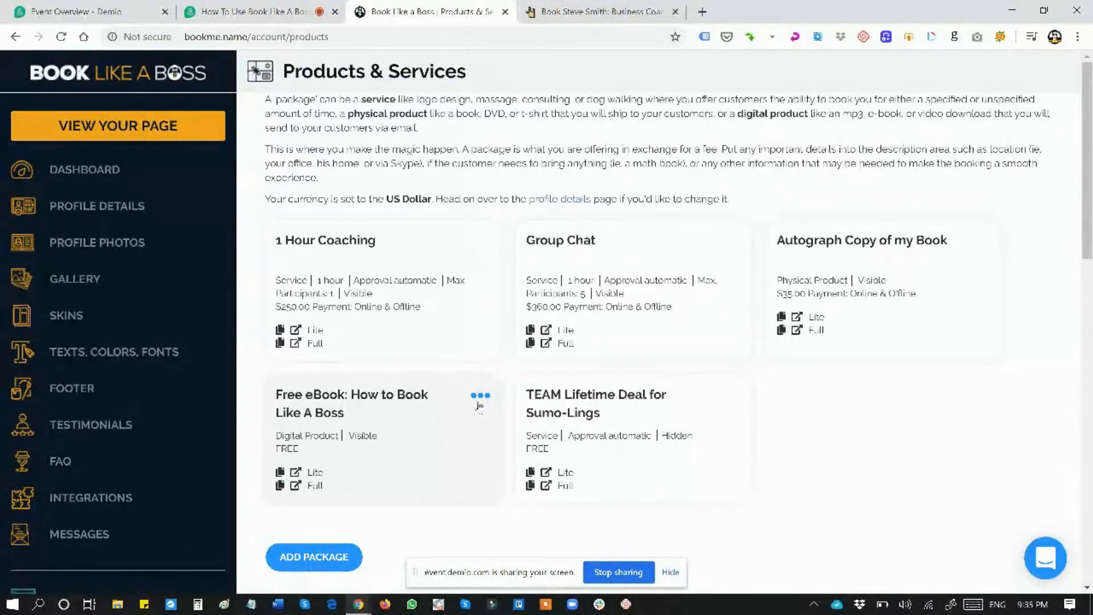
# - Open the full public page of the free eBook package and copy its web address
pyautogui.click(296, 487)
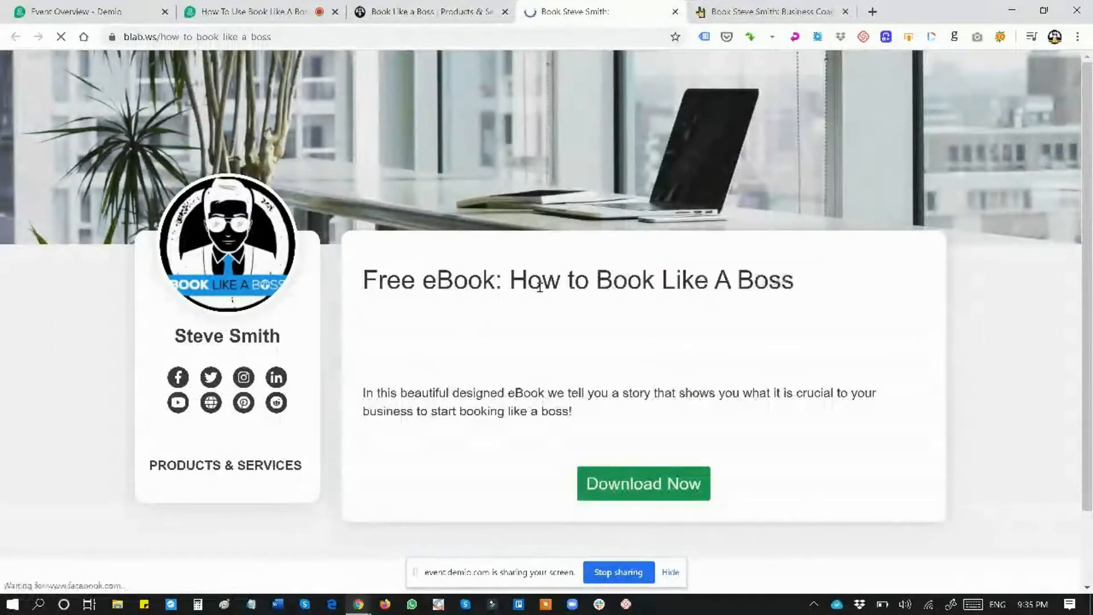
pyautogui.scroll(-3, 627, 199)
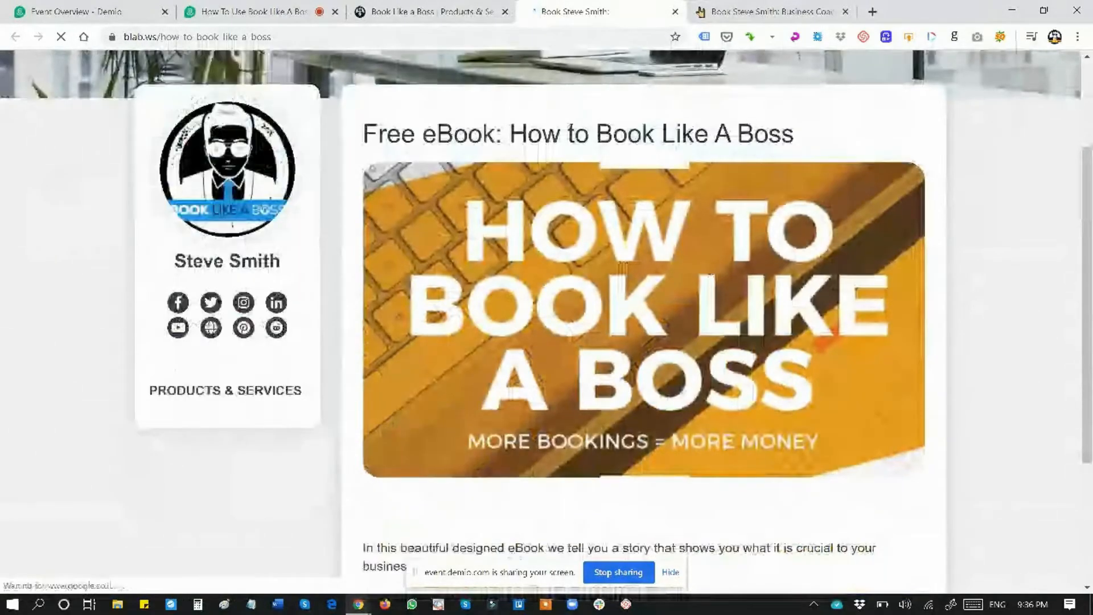
pyautogui.click(535, 40)
pyautogui.rightClick(537, 43)
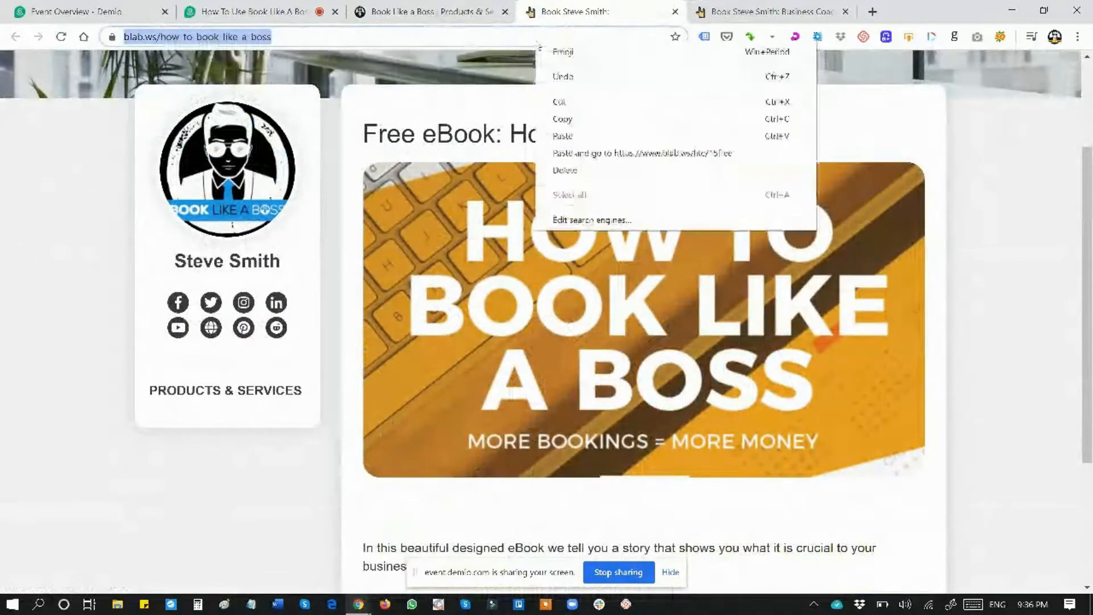
pyautogui.click(556, 120)
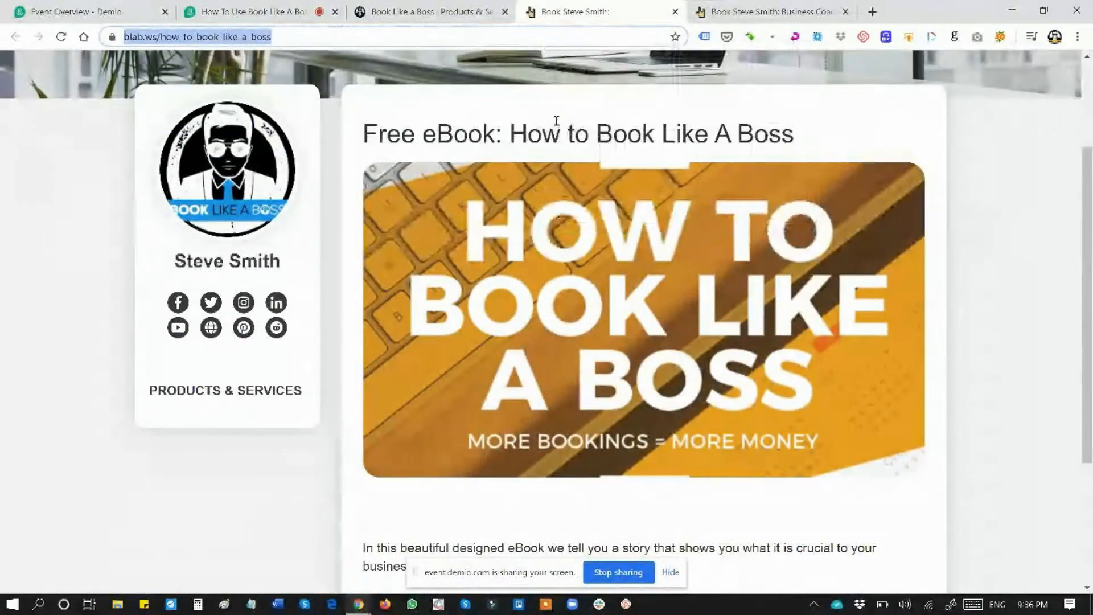
# - Post the copied eBook page link in the webinar's public chat
pyautogui.click(424, 11)
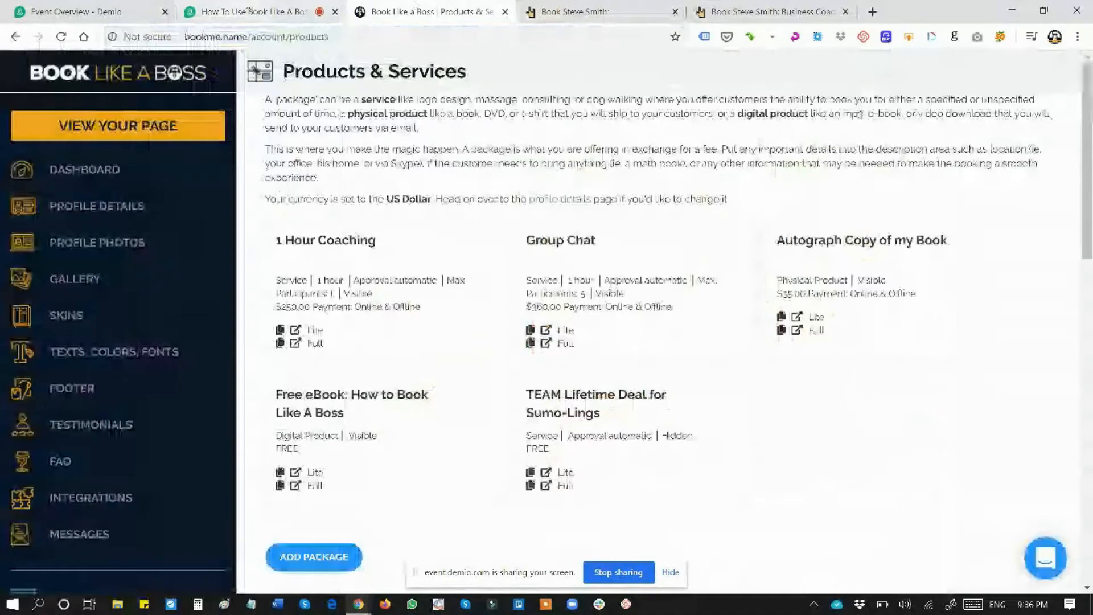
pyautogui.click(249, 11)
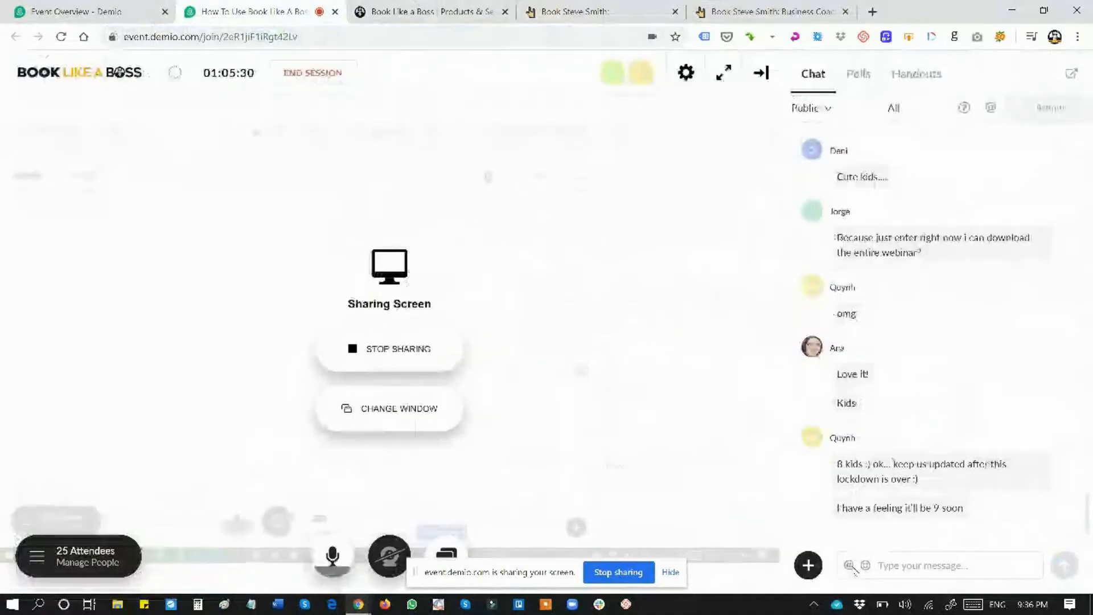
pyautogui.click(903, 563)
pyautogui.hotkey('ctrl', 'v')
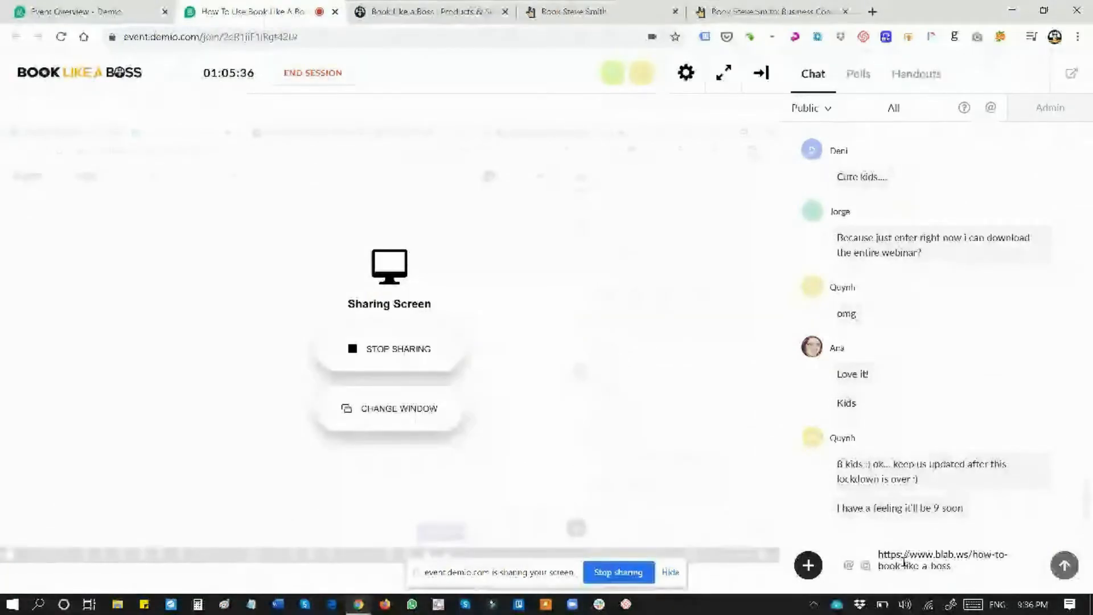
pyautogui.press('Return')
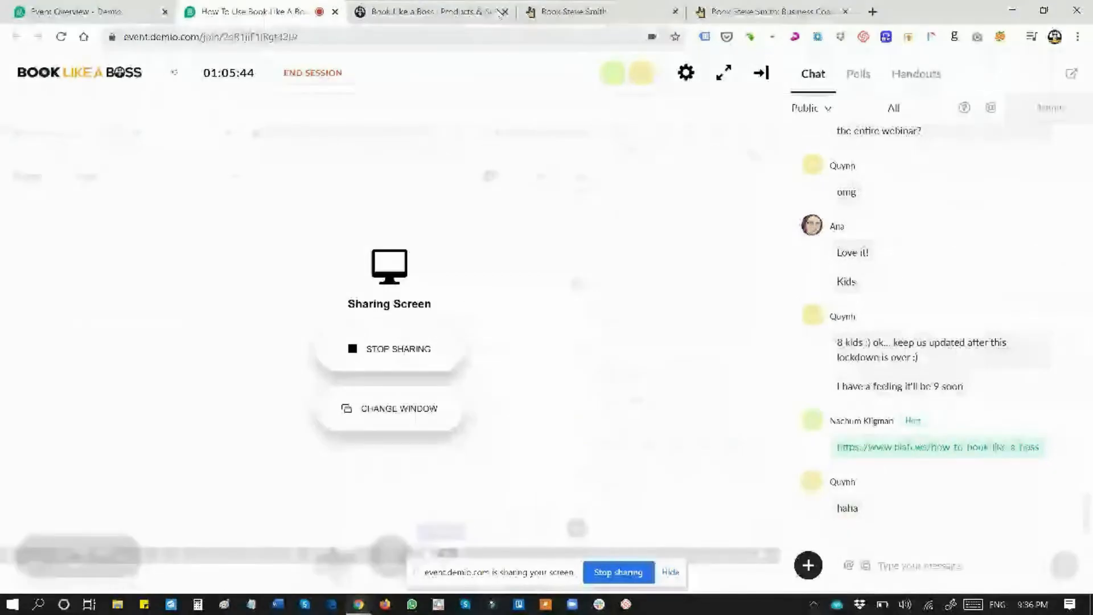
# - View the download form on the free eBook's public page and return to the Products & Services list
pyautogui.click(433, 11)
pyautogui.click(560, 5)
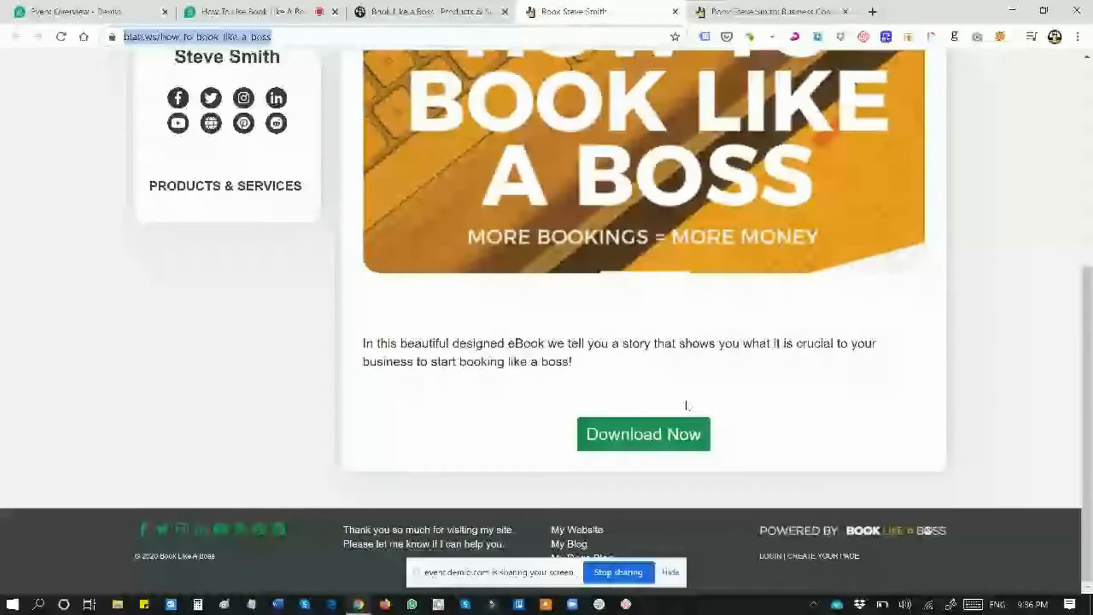
pyautogui.click(684, 434)
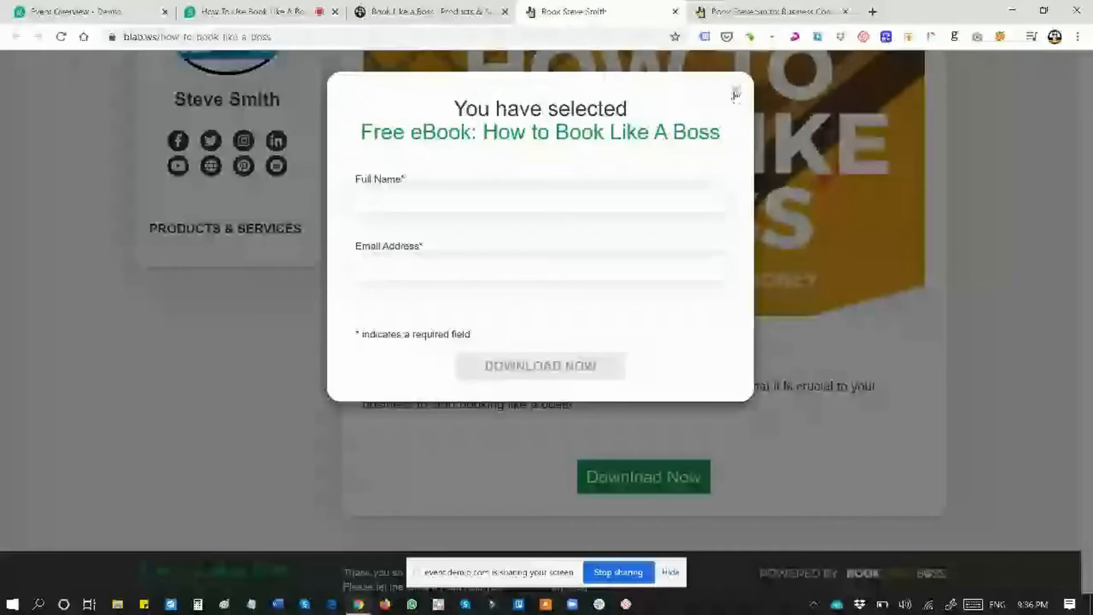
pyautogui.click(458, 6)
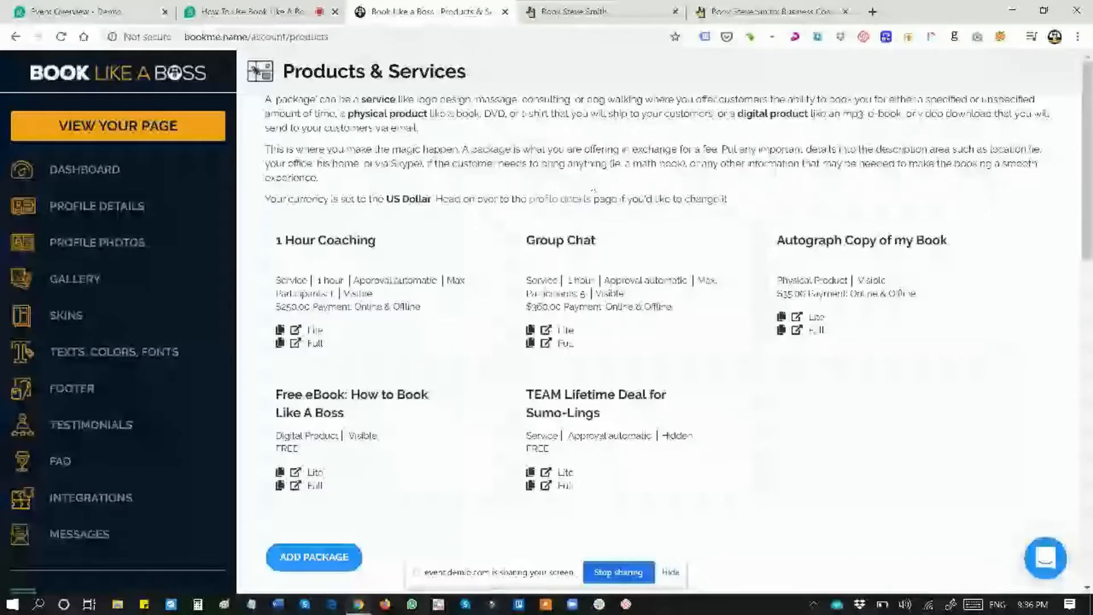
# - Open the free eBook package for editing to view its digital product settings, and return to the package list
pyautogui.moveTo(600, 260)
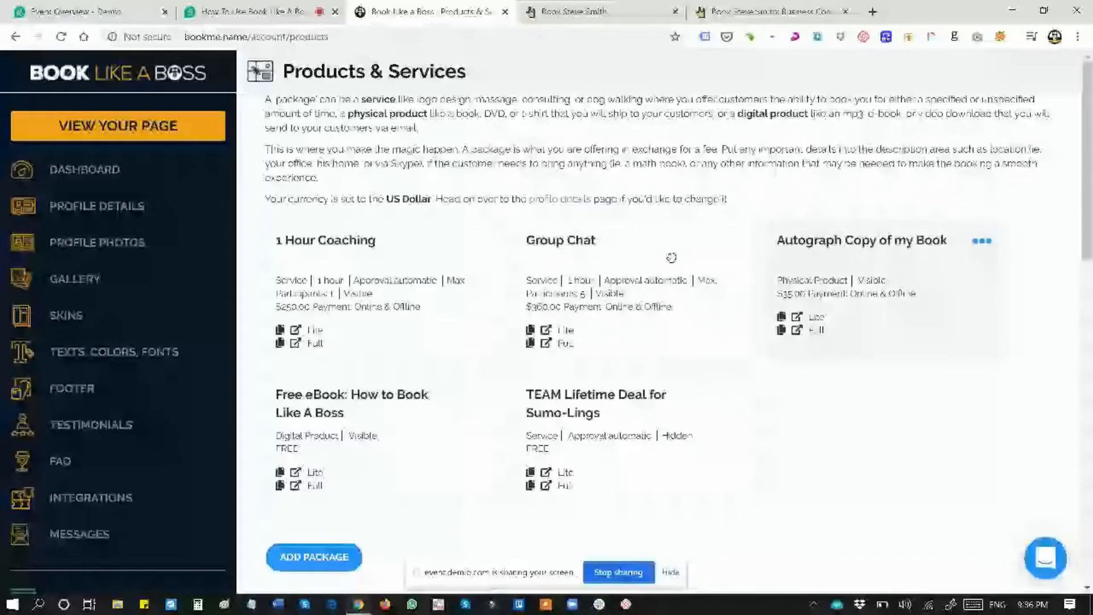
pyautogui.click(480, 396)
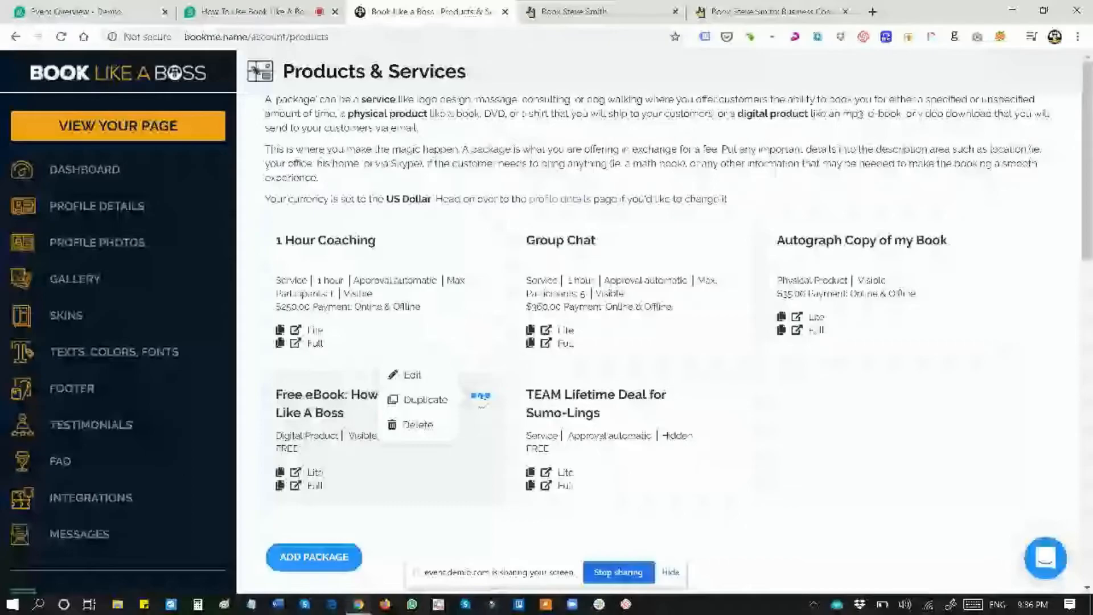
pyautogui.click(412, 375)
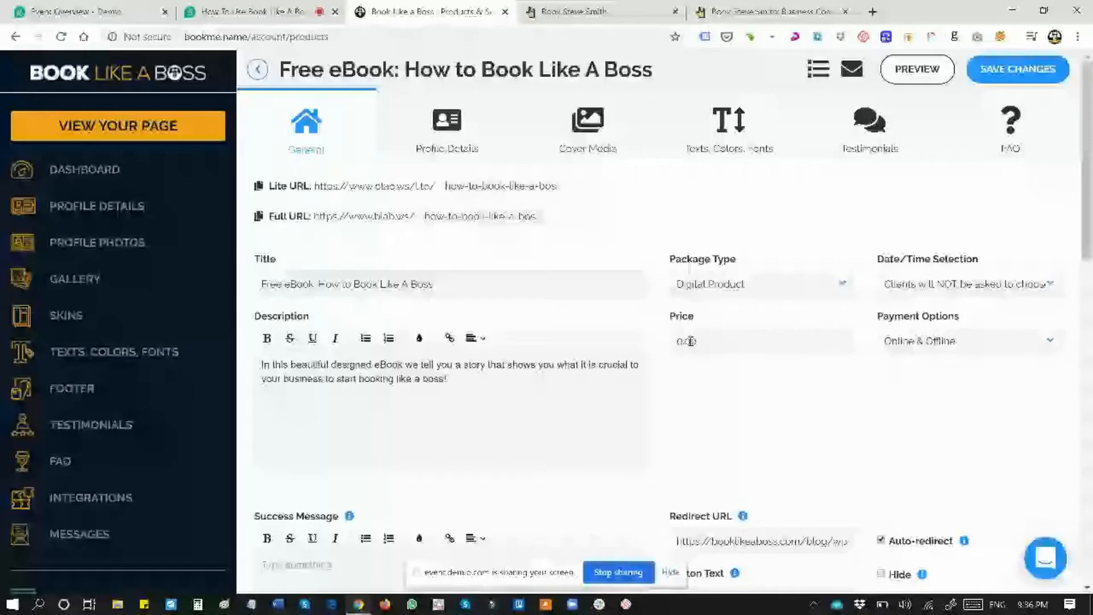
pyautogui.click(257, 70)
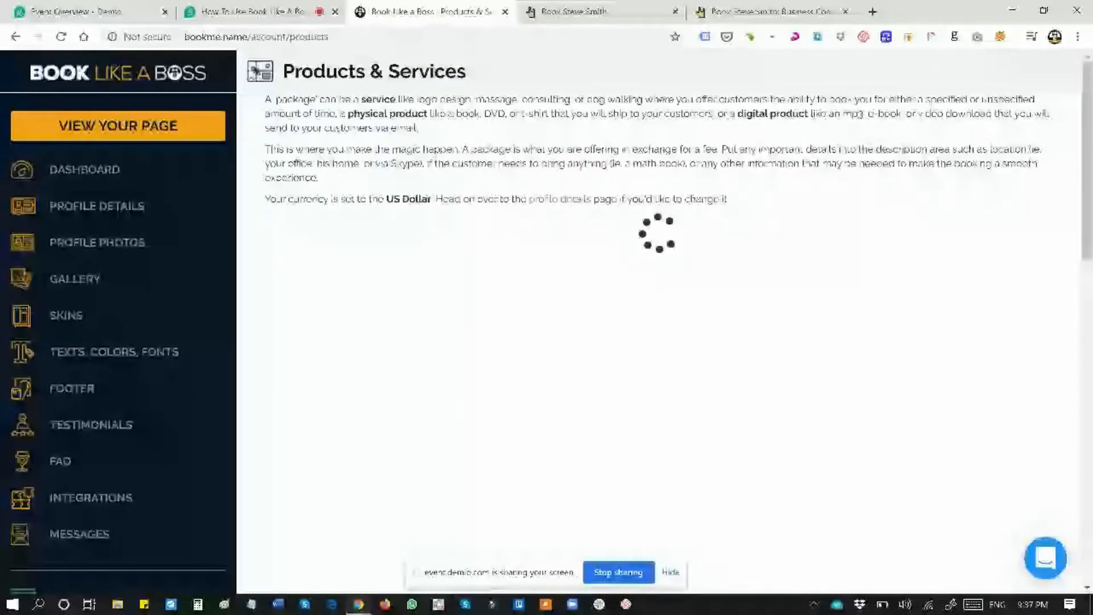
# - View the public page of the Autograph Copy of my Book package and its purchase form, then close the form
pyautogui.click(801, 238)
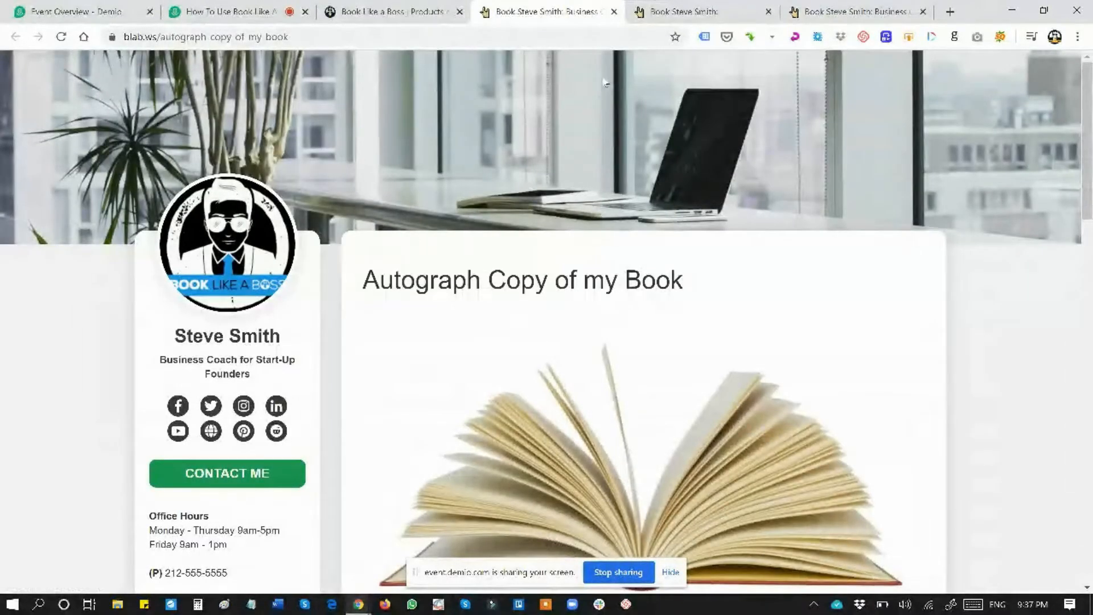
pyautogui.scroll(-2, 604, 83)
pyautogui.scroll(-1, 637, 224)
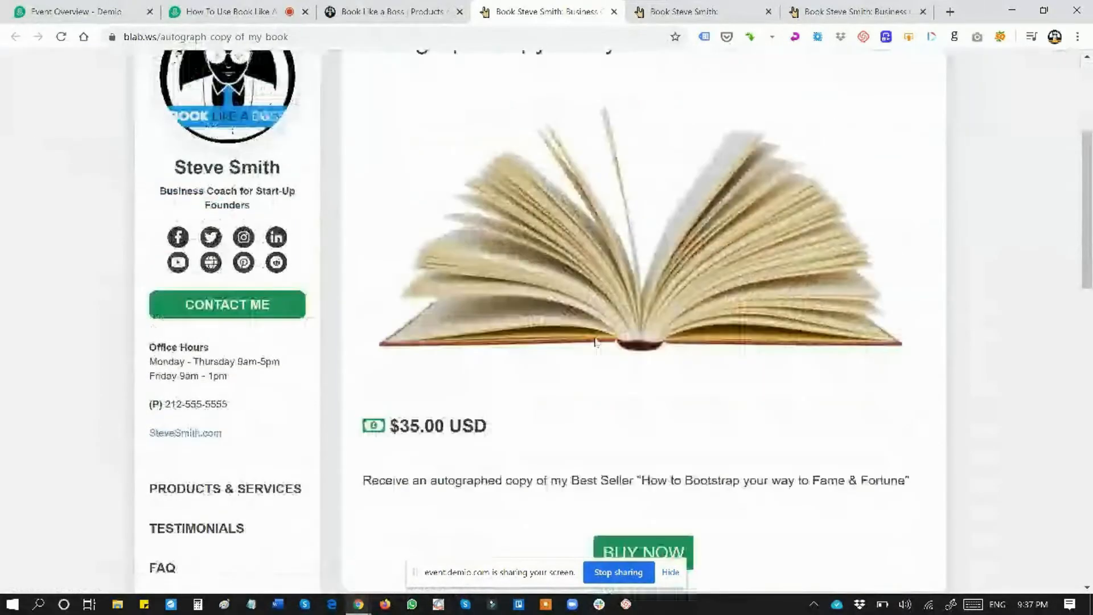
pyautogui.scroll(-2, 595, 342)
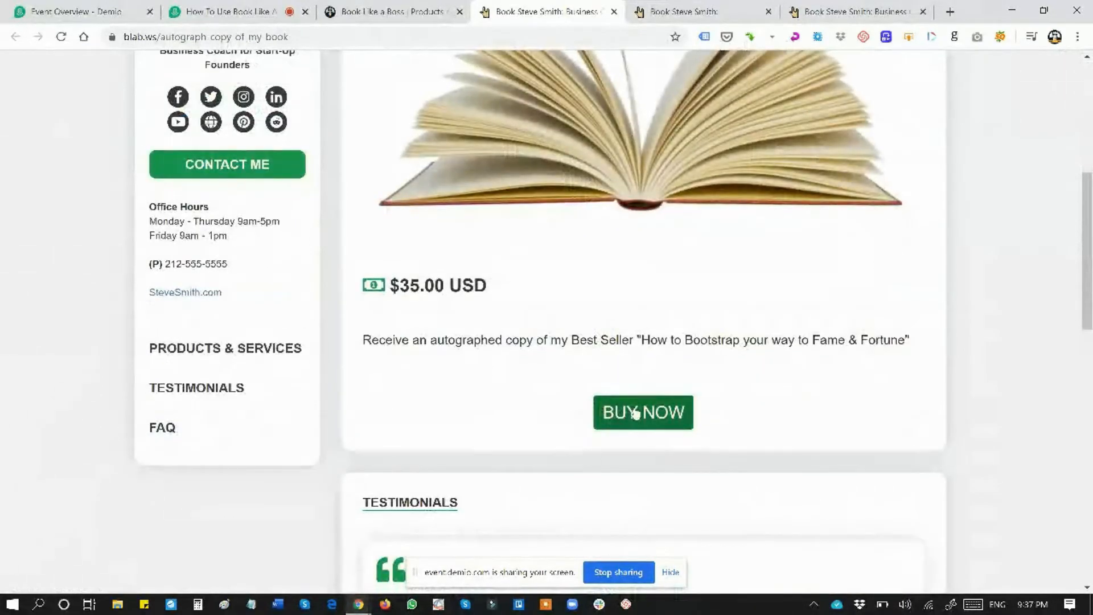
pyautogui.click(636, 414)
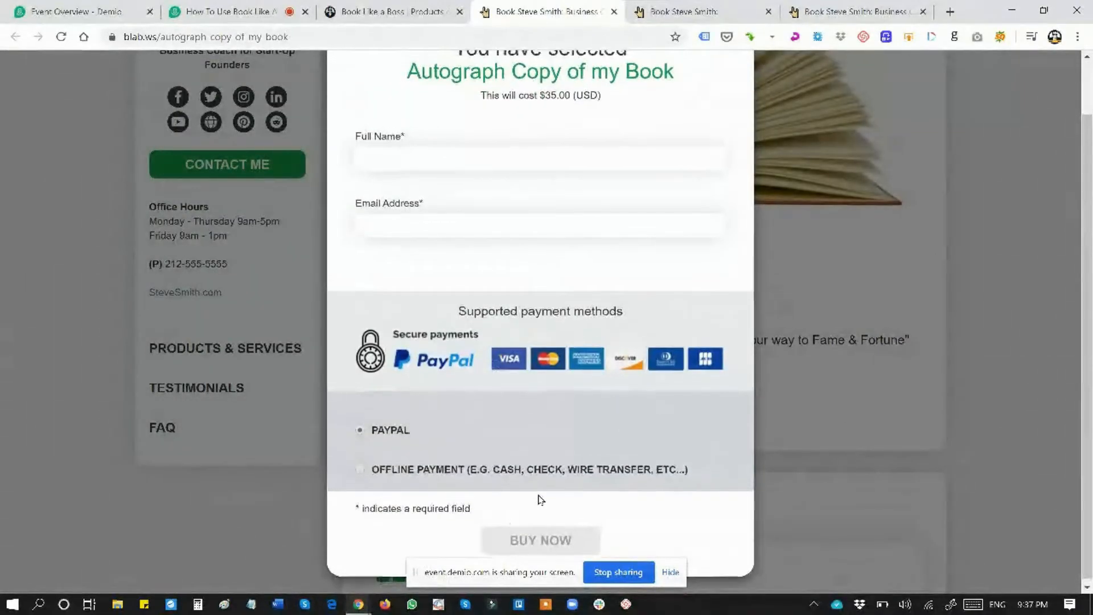
pyautogui.click(733, 91)
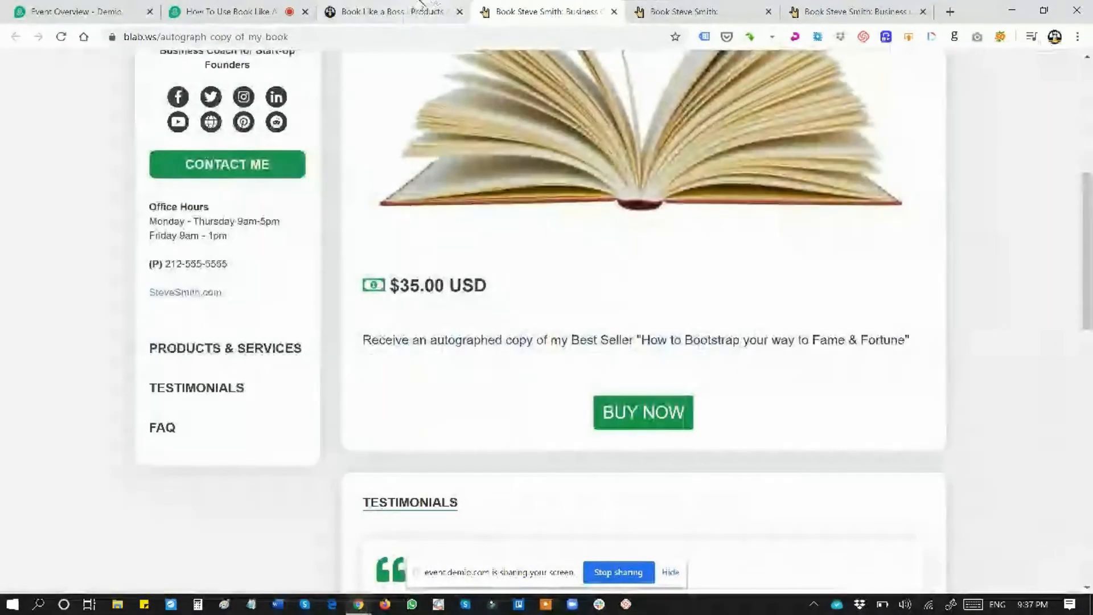
# - Check the webinar chat for new questions and return to the Products & Services page
pyautogui.click(420, 4)
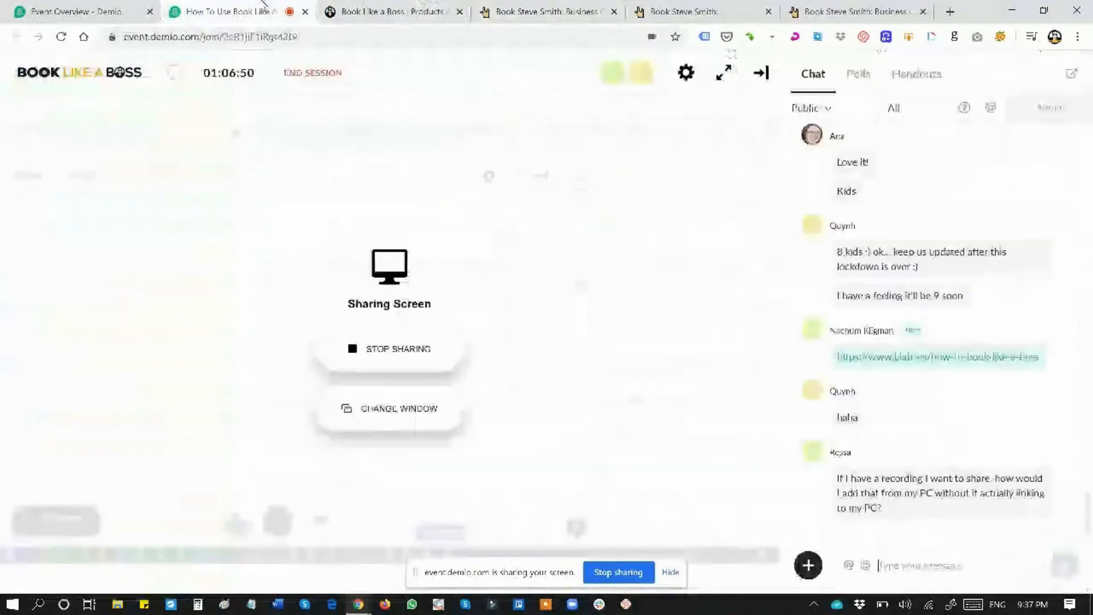
pyautogui.click(227, 11)
pyautogui.click(551, 5)
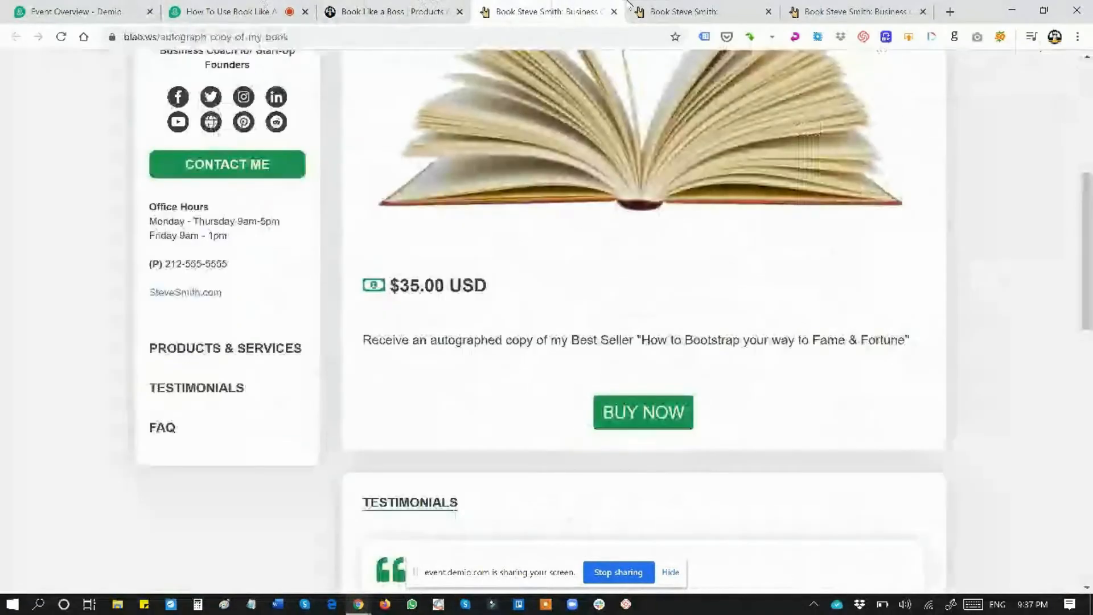
pyautogui.click(665, 5)
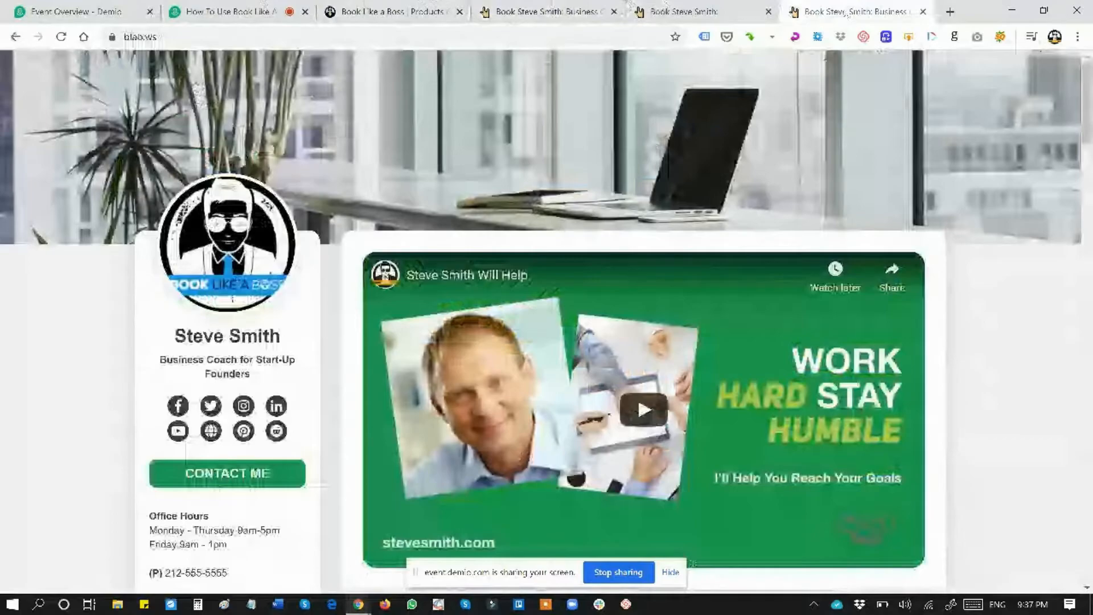
pyautogui.click(394, 5)
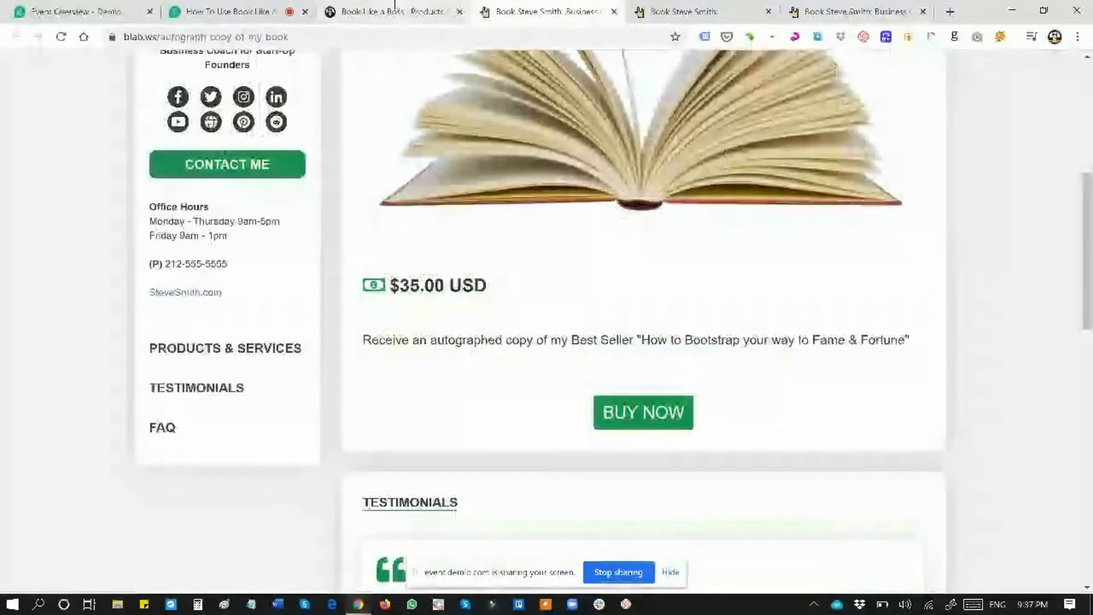
pyautogui.click(394, 7)
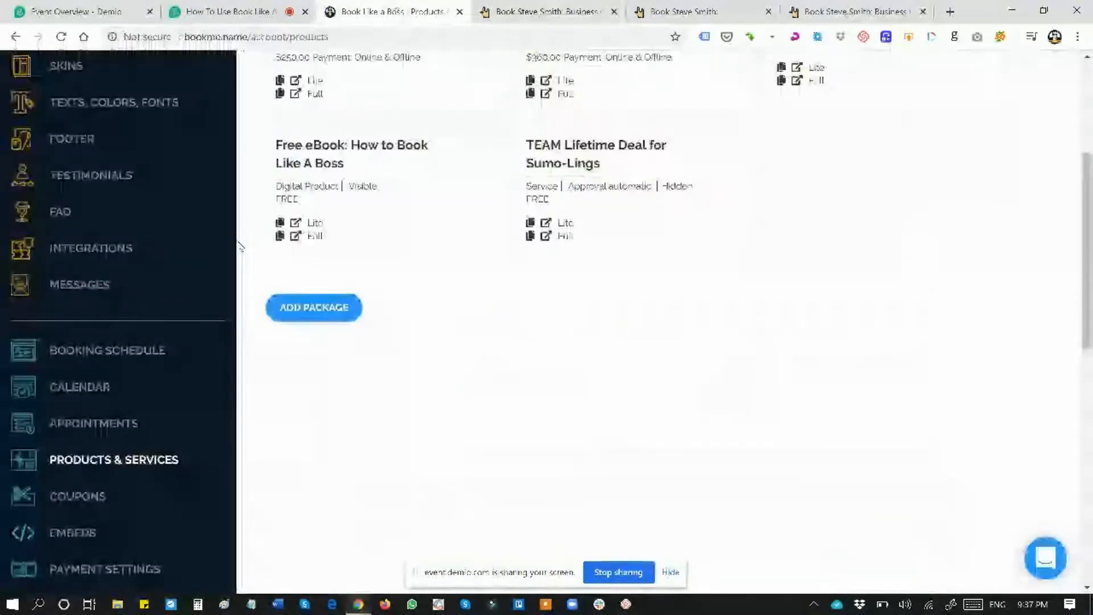
# - Go to the Coupons section and start adding a new coupon
pyautogui.scroll(-1, 241, 247)
pyautogui.scroll(-3, 239, 246)
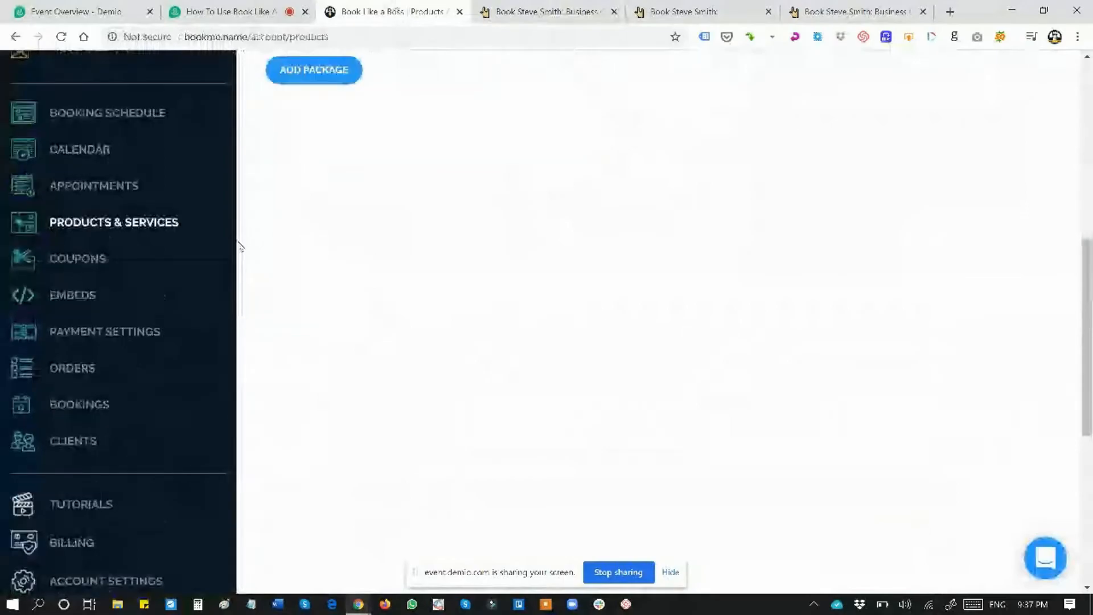
pyautogui.click(89, 262)
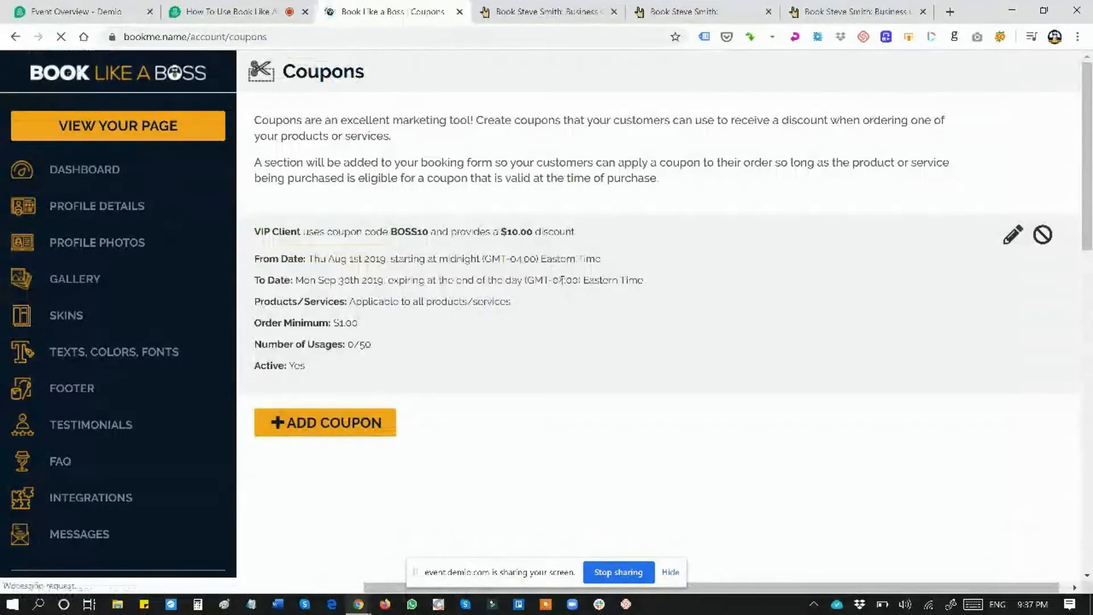
pyautogui.scroll(-2, 563, 280)
pyautogui.click(352, 304)
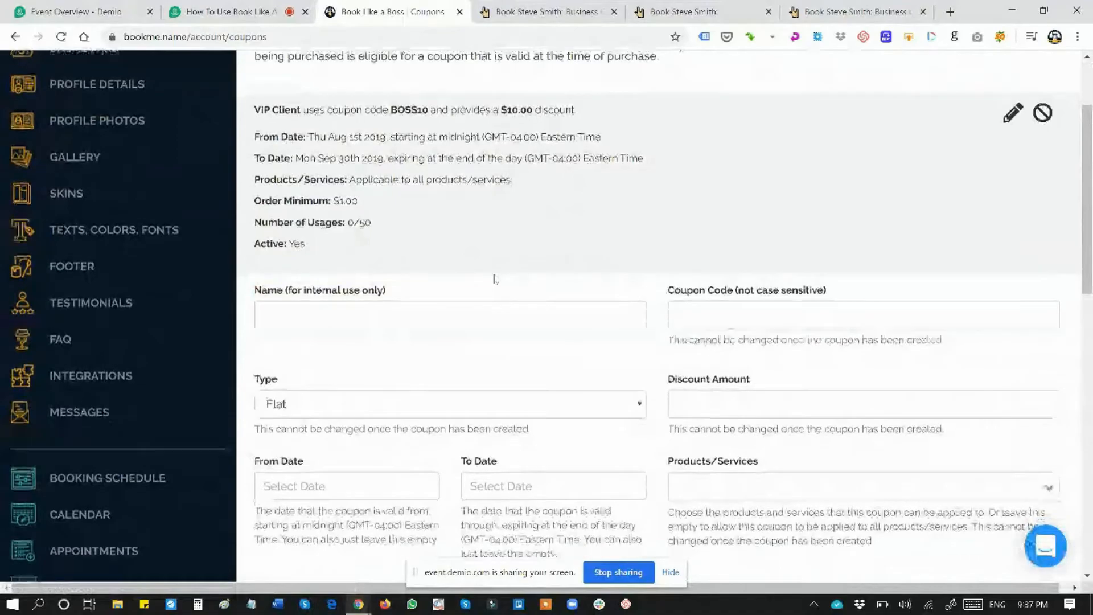
# - Set the new coupon's type to Percent with a discount amount of 20
pyautogui.scroll(-2, 494, 279)
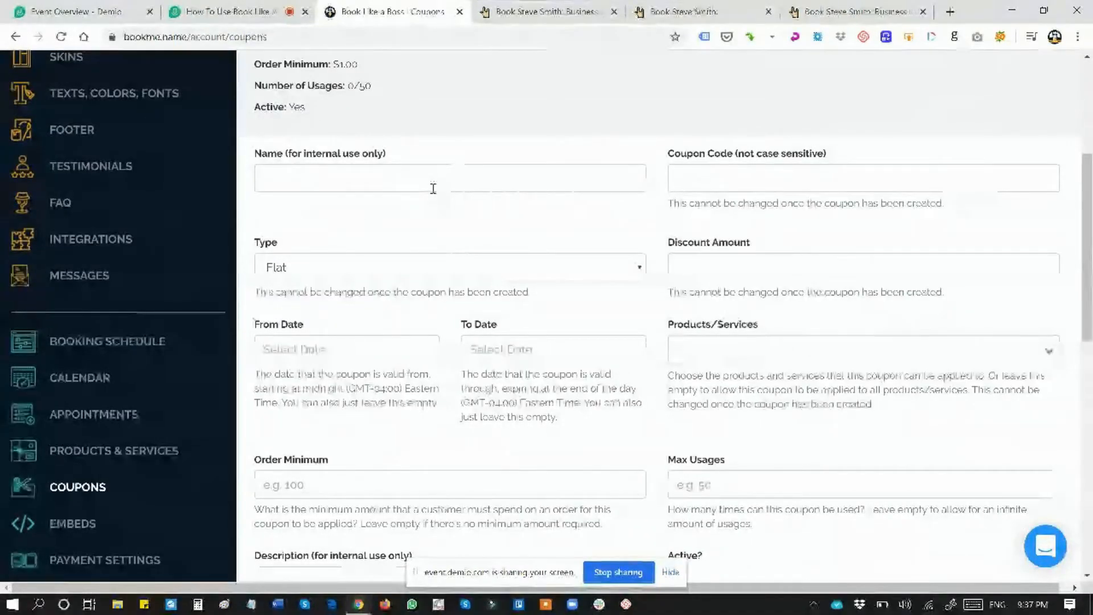
pyautogui.click(760, 165)
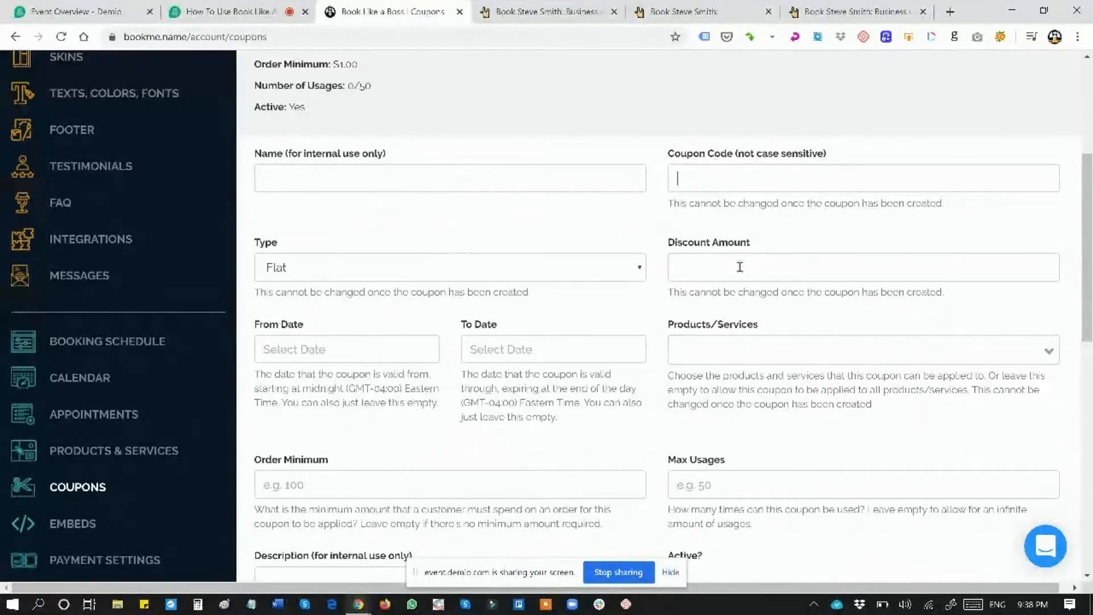
pyautogui.click(576, 266)
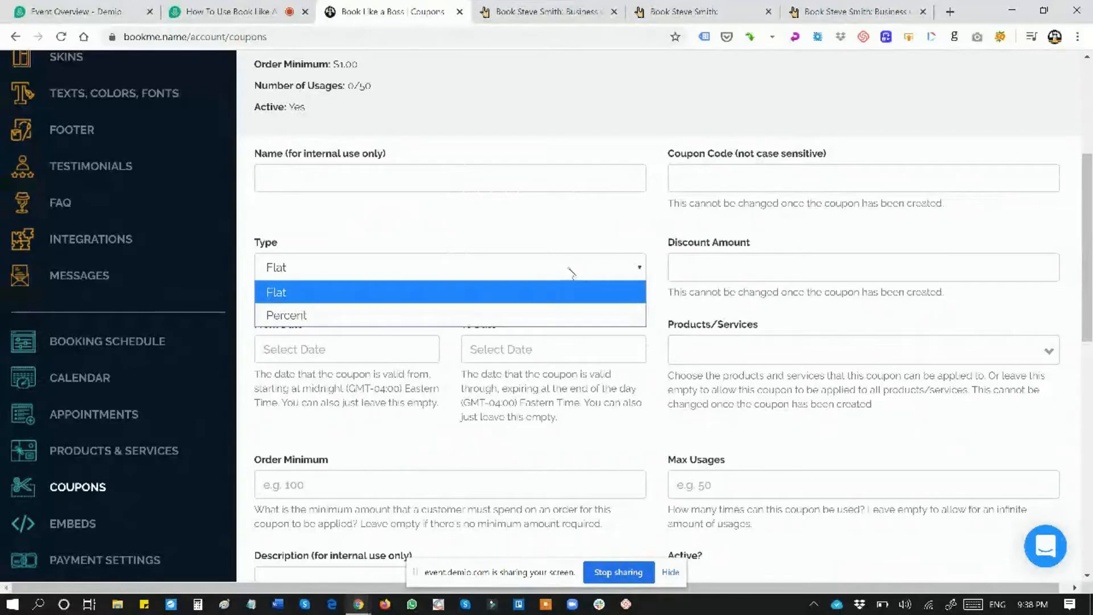
pyautogui.click(572, 315)
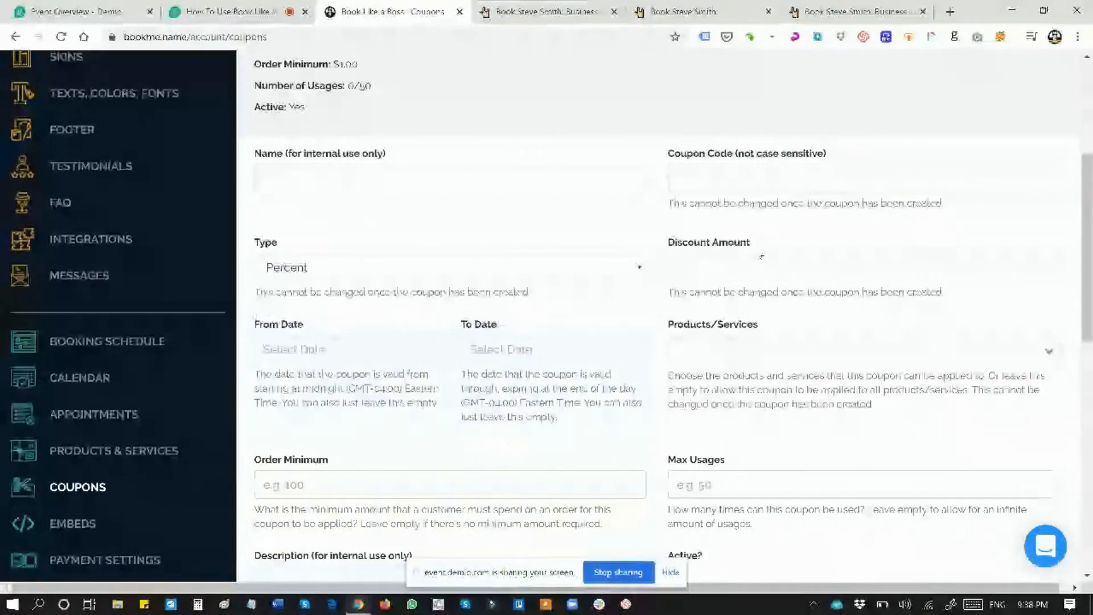
pyautogui.click(754, 261)
pyautogui.write('20')
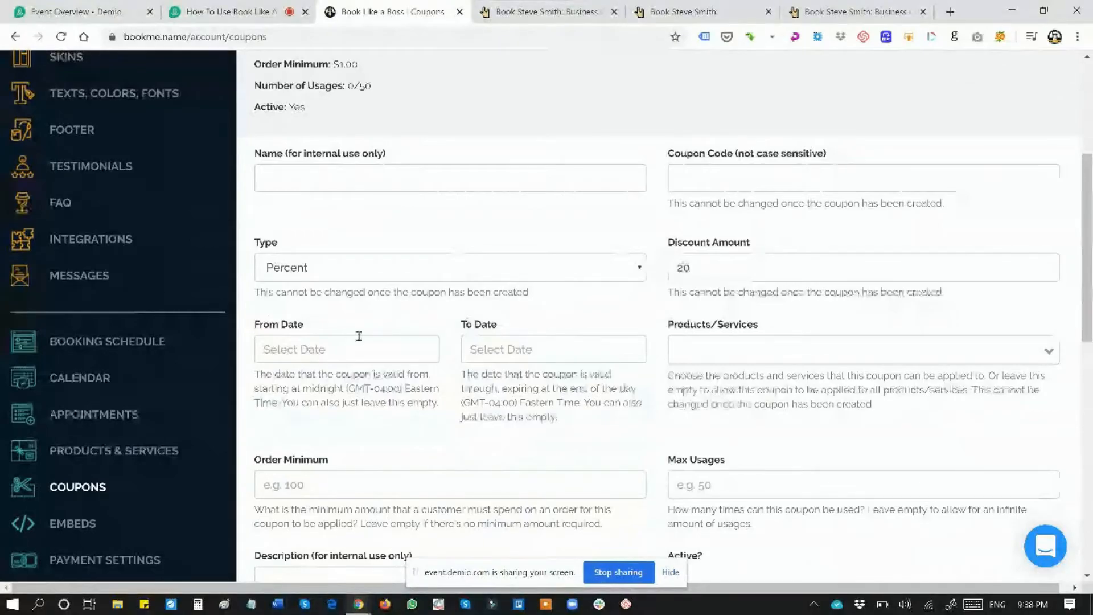
# - Make the coupon valid from 2020-03-30 to 2020-04-16 and restrict it to the 1 Hour Coaching product
pyautogui.click(359, 344)
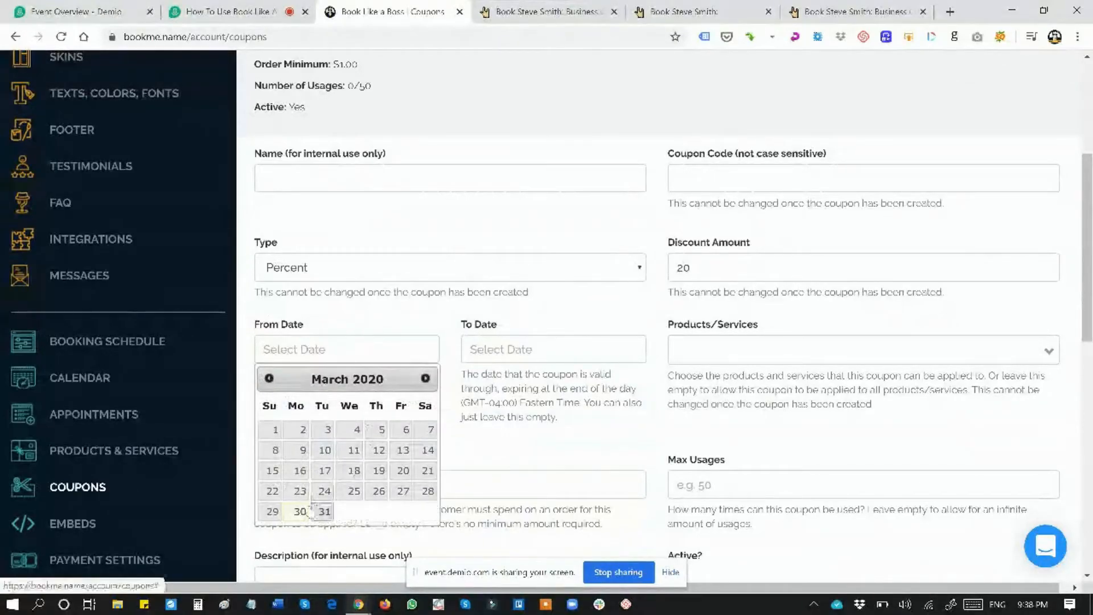
pyautogui.click(300, 511)
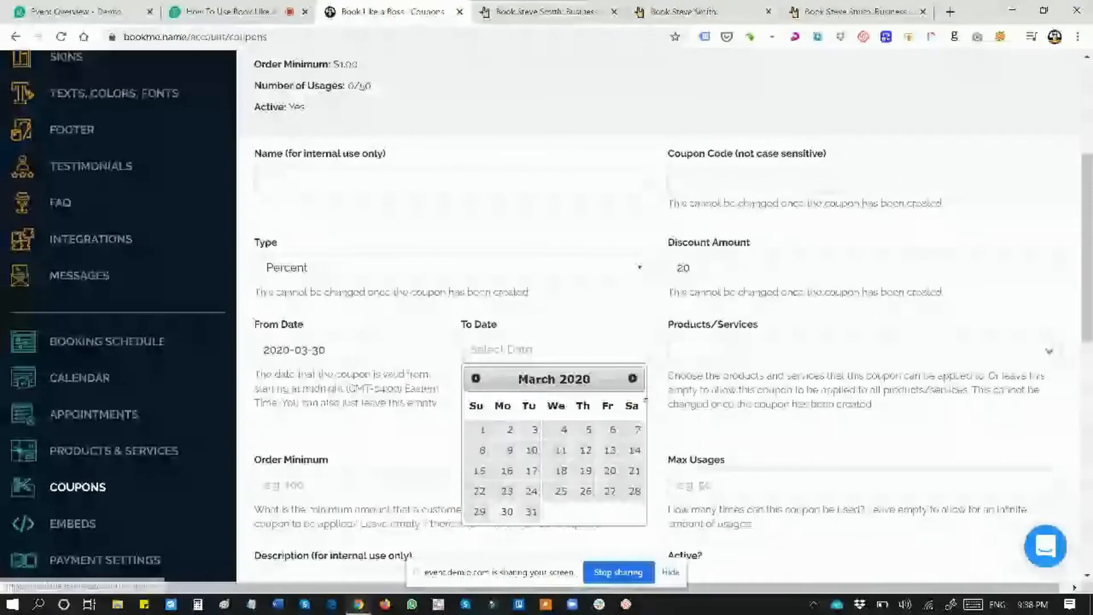
pyautogui.click(633, 379)
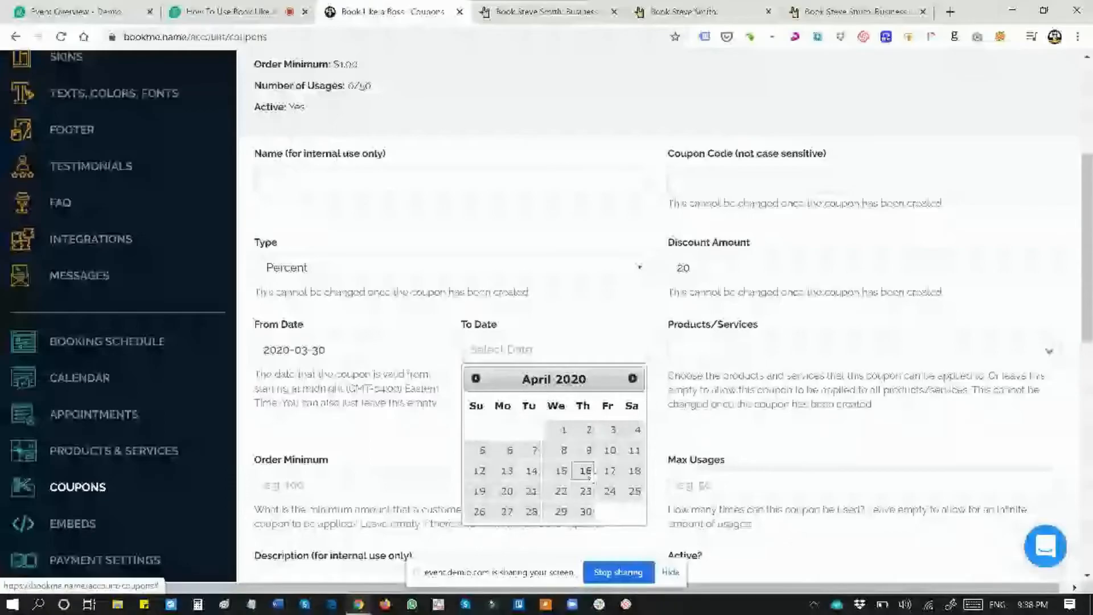
pyautogui.click(586, 470)
pyautogui.click(675, 349)
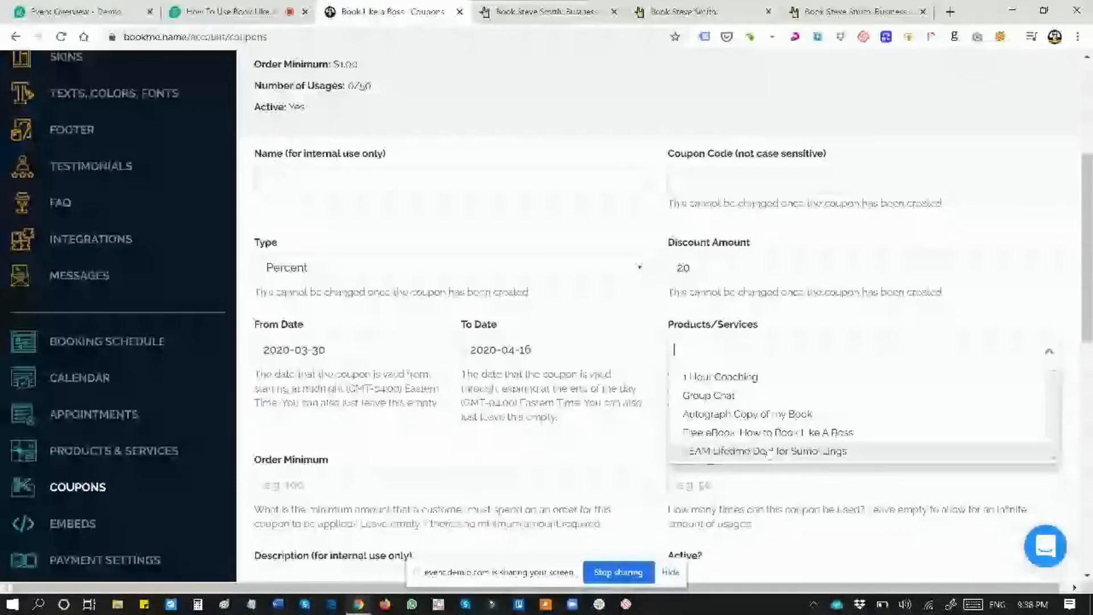
pyautogui.click(720, 377)
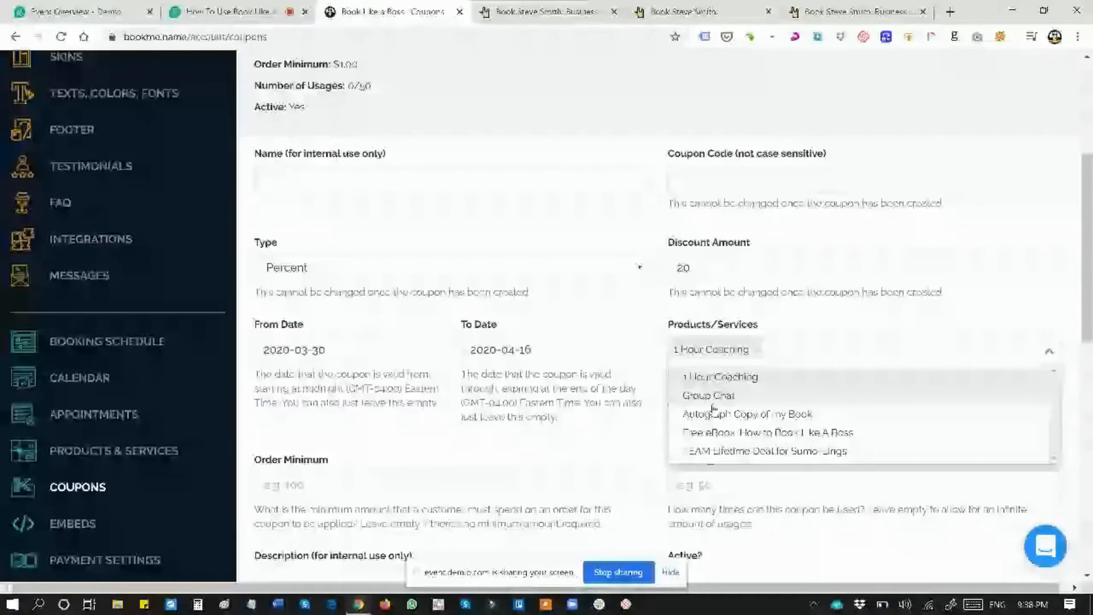
# - Set the coupon's order minimum to 200 and its maximum usages to 10
pyautogui.scroll(-3, 511, 336)
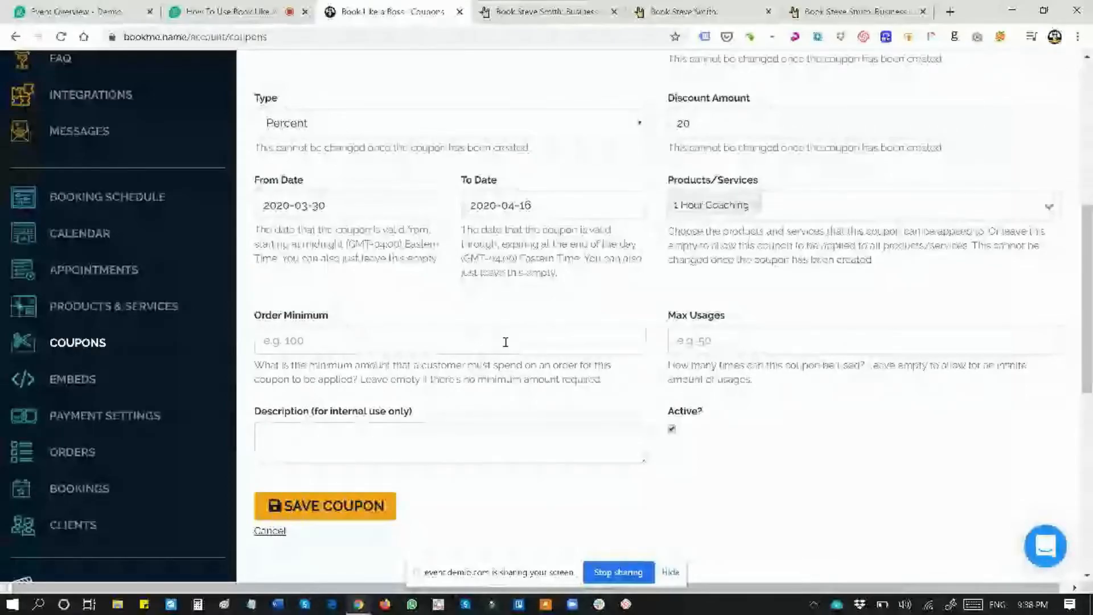
pyautogui.click(505, 341)
pyautogui.write('200')
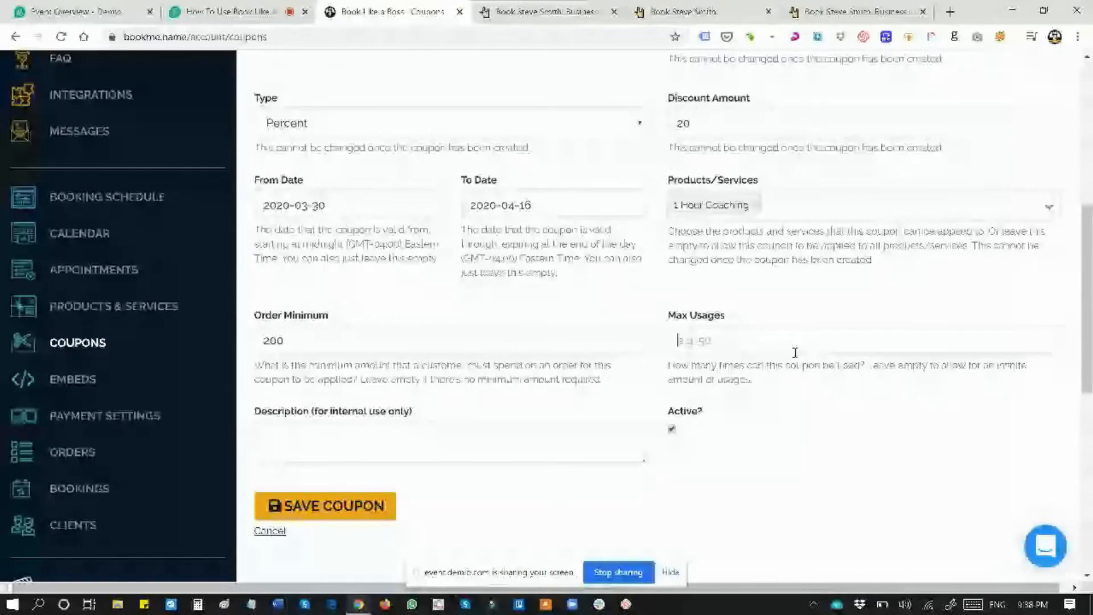
pyautogui.write('10')
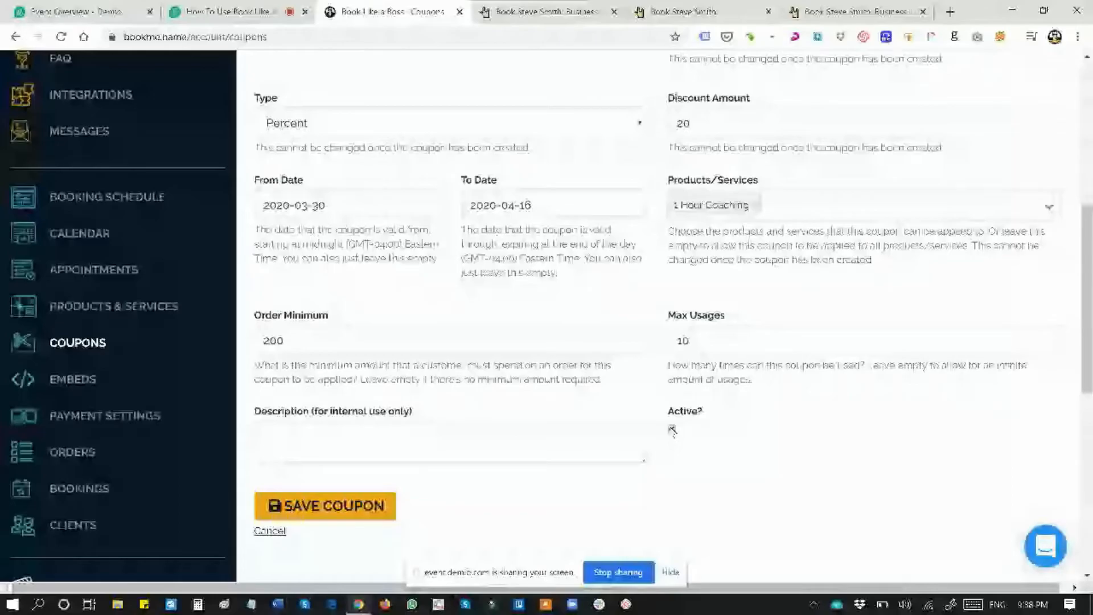
pyautogui.scroll(-2, 534, 428)
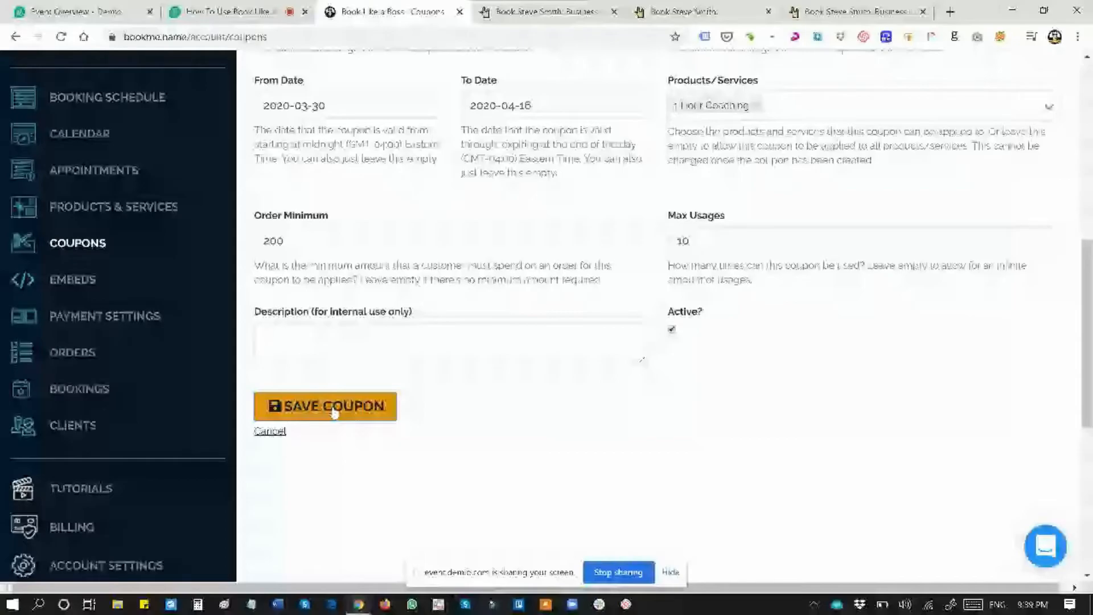
# - Go to the Embeds section, open the test embed for editing, and view the appointments and packages it can include
pyautogui.click(93, 288)
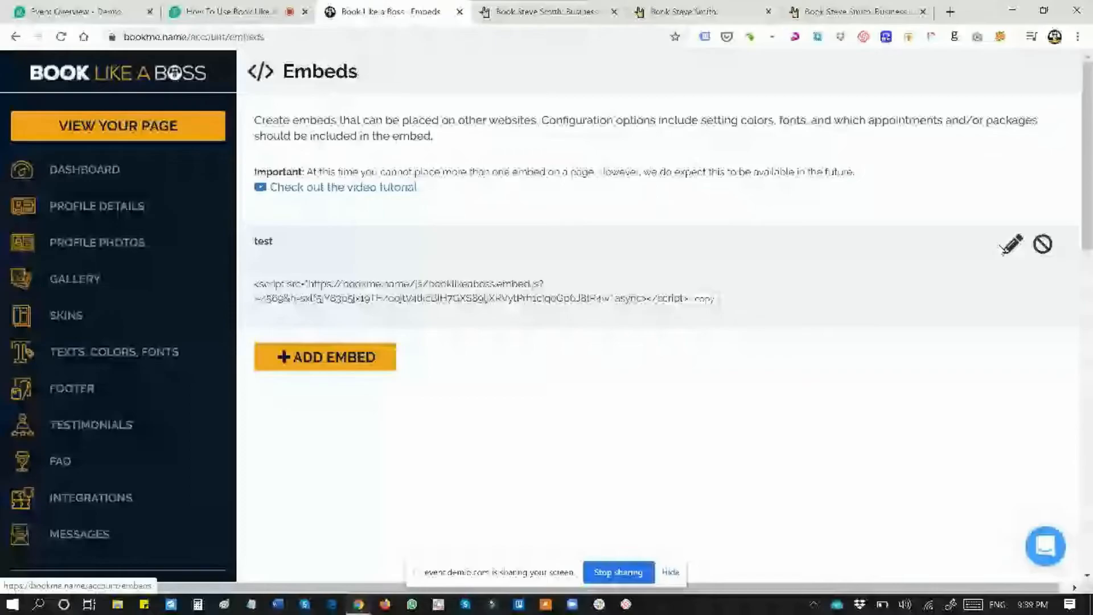
pyautogui.click(397, 354)
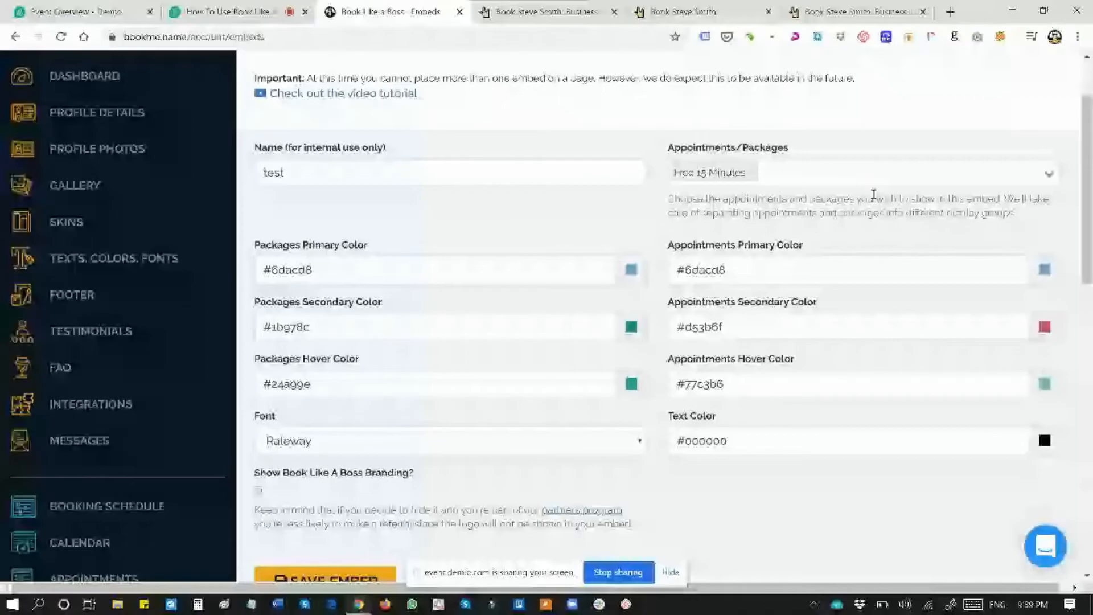
pyautogui.click(815, 174)
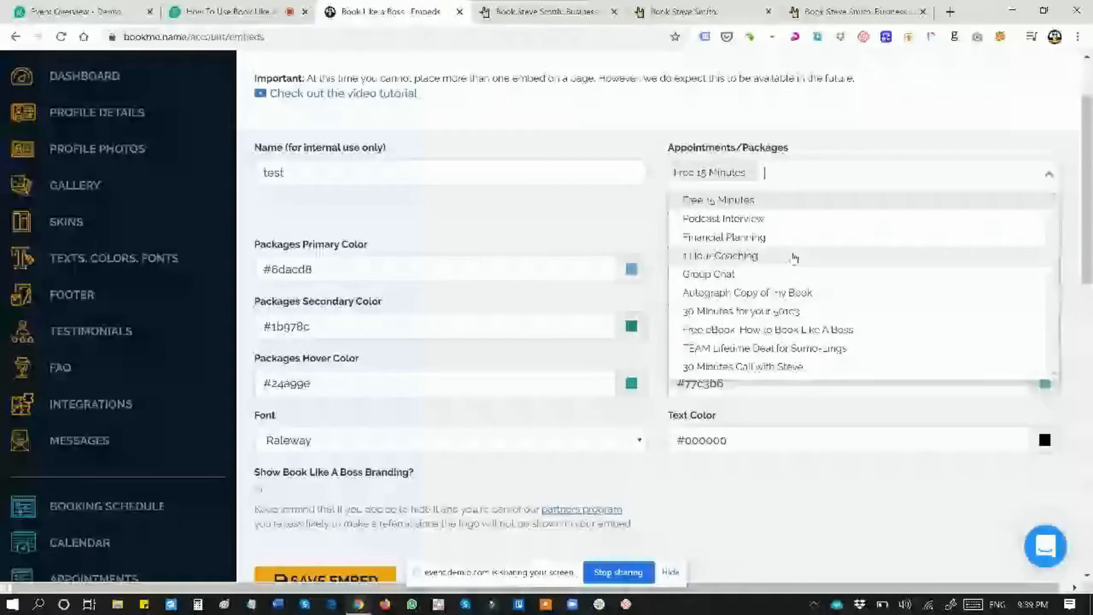
pyautogui.click(587, 211)
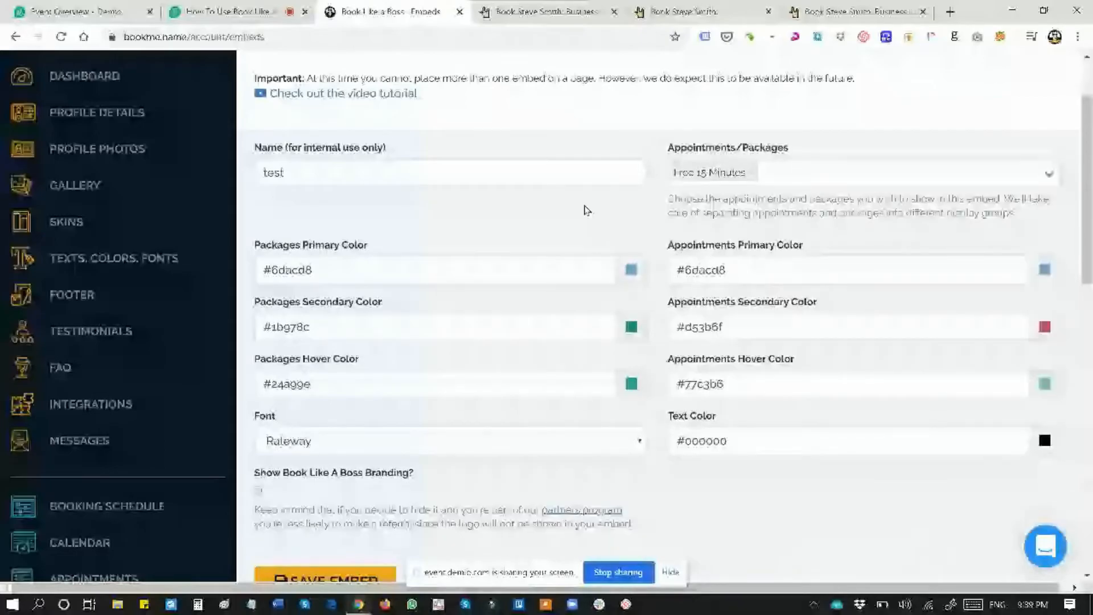
# - Toggle the Book Like A Boss branding option of the test embed and save the embed
pyautogui.scroll(-3, 257, 313)
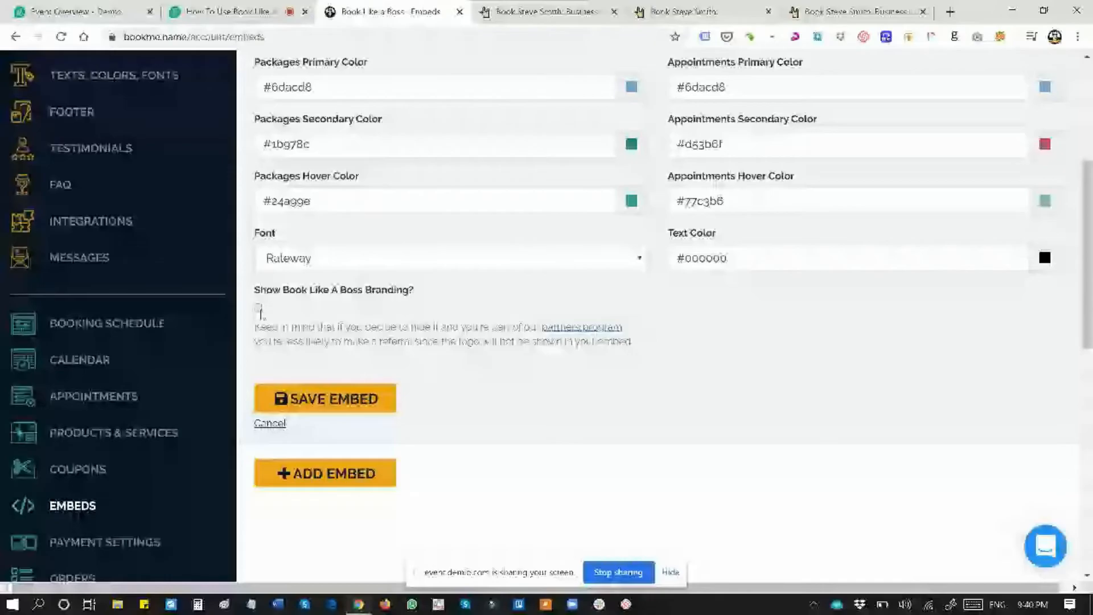
pyautogui.click(259, 308)
pyautogui.scroll(-1, 320, 345)
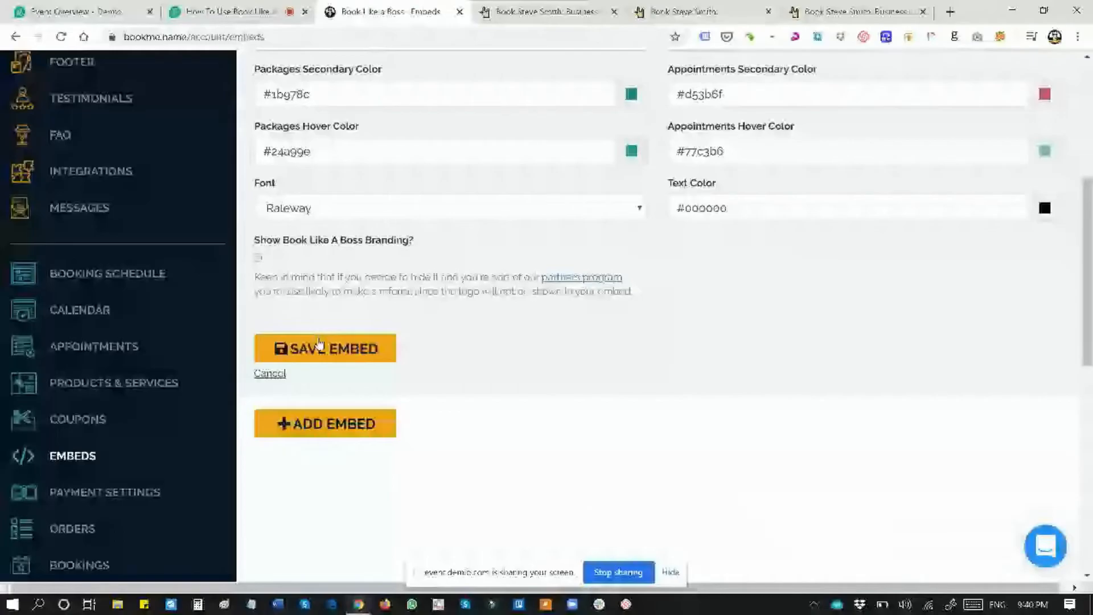
pyautogui.click(320, 347)
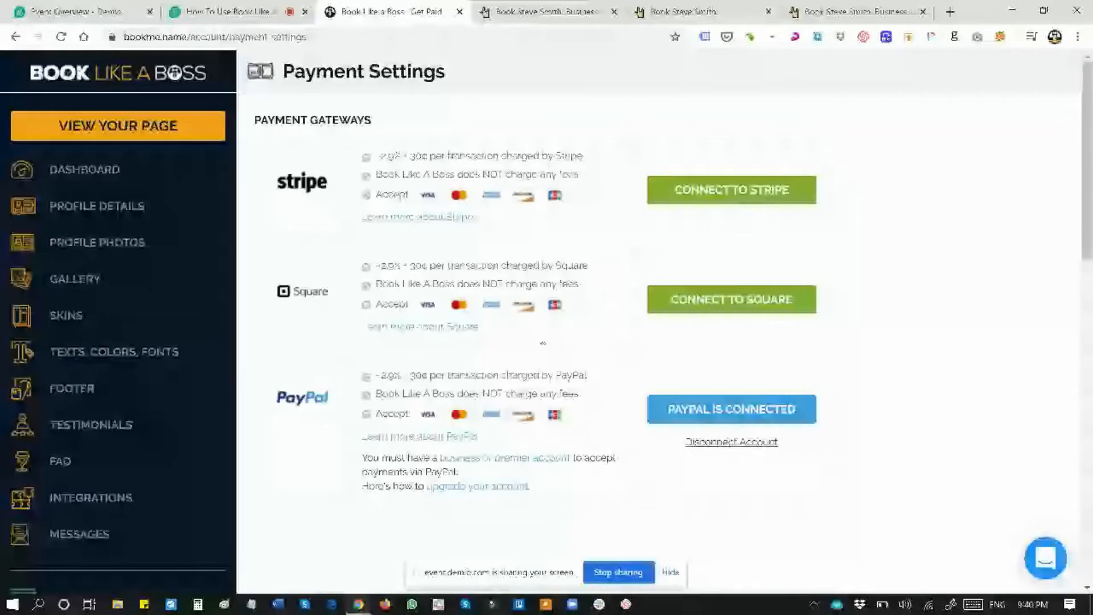
# - Go to the Bookings list and open the details of the Aug 13th 2019 booking
pyautogui.scroll(-3, 276, 406)
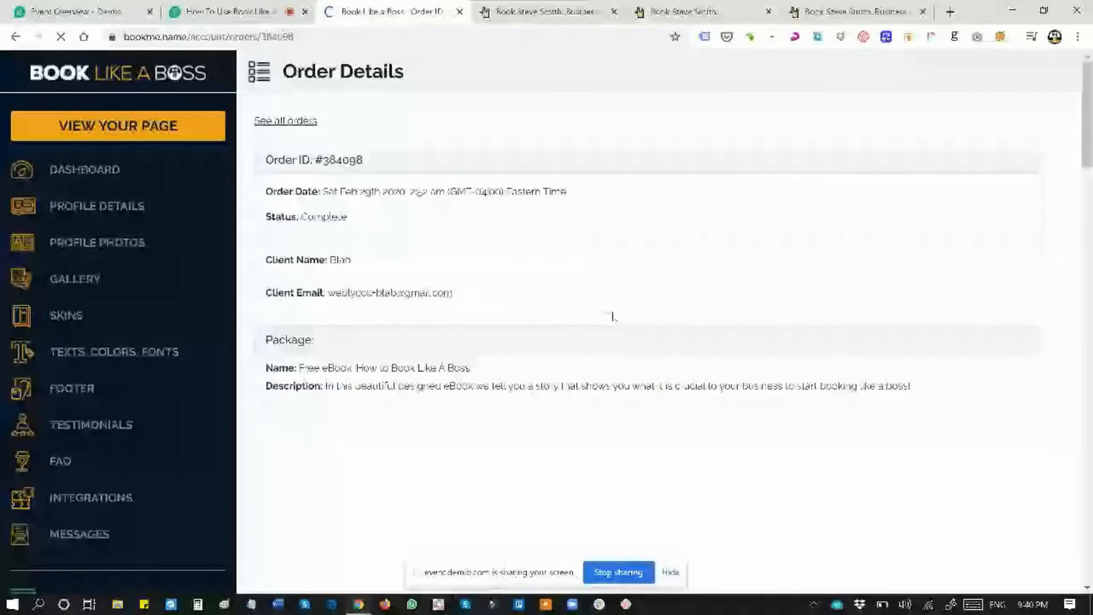
pyautogui.click(95, 515)
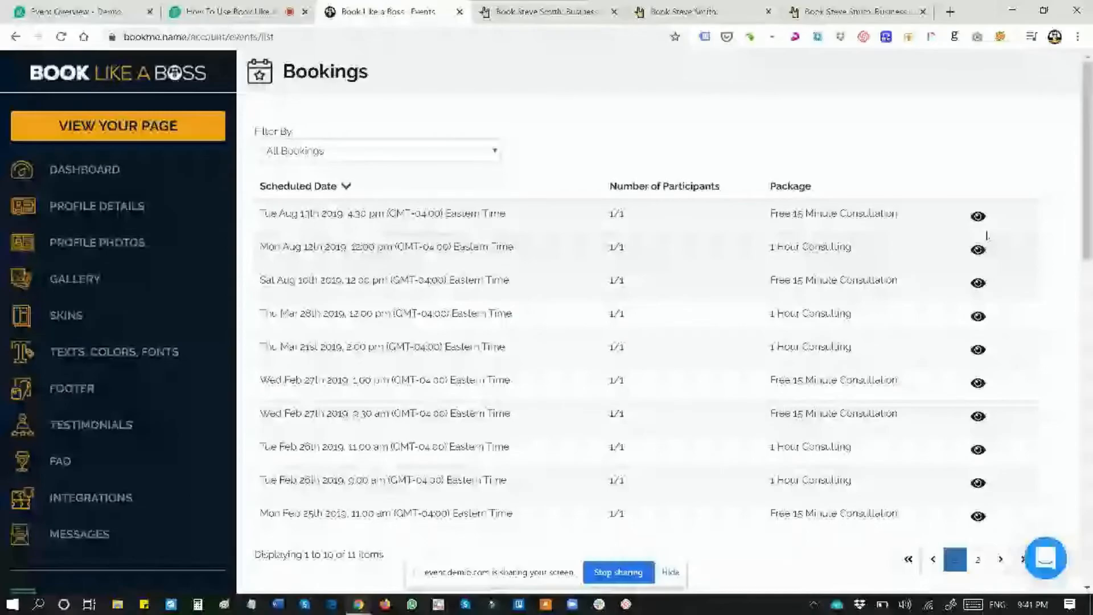
pyautogui.click(978, 217)
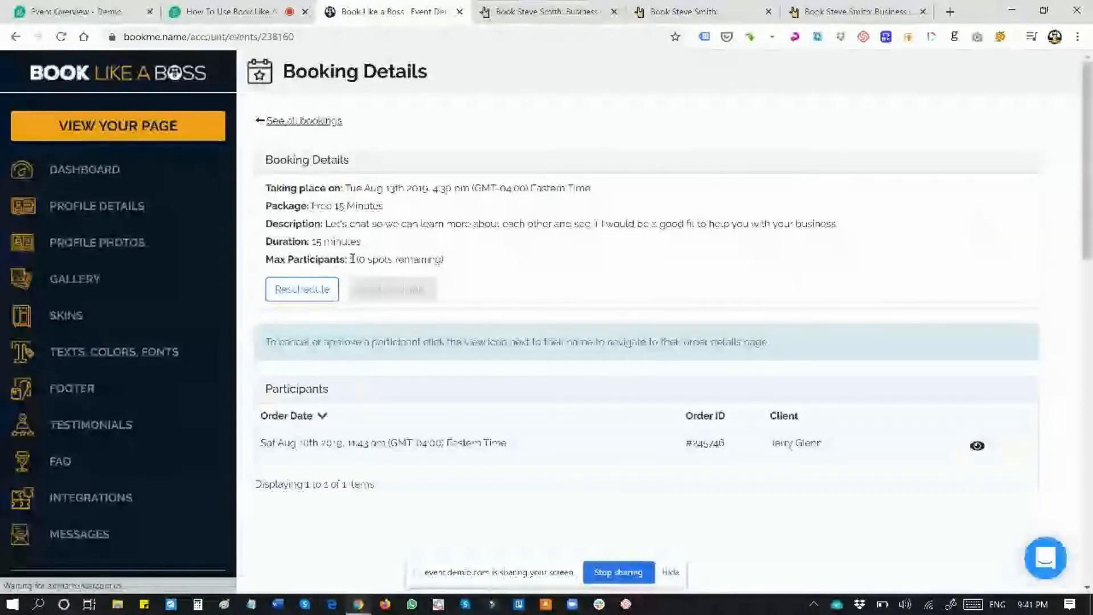
# - View both reschedule options for the booking, including the available times on March 31, 2020, and close the Reschedule dialog without submitting
pyautogui.click(314, 293)
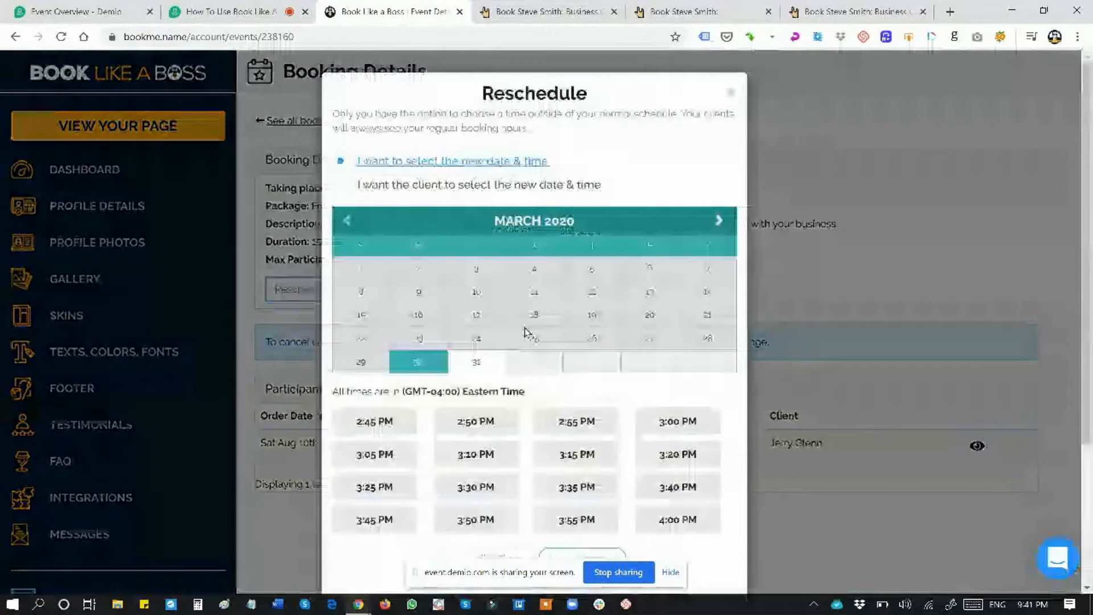
pyautogui.click(477, 364)
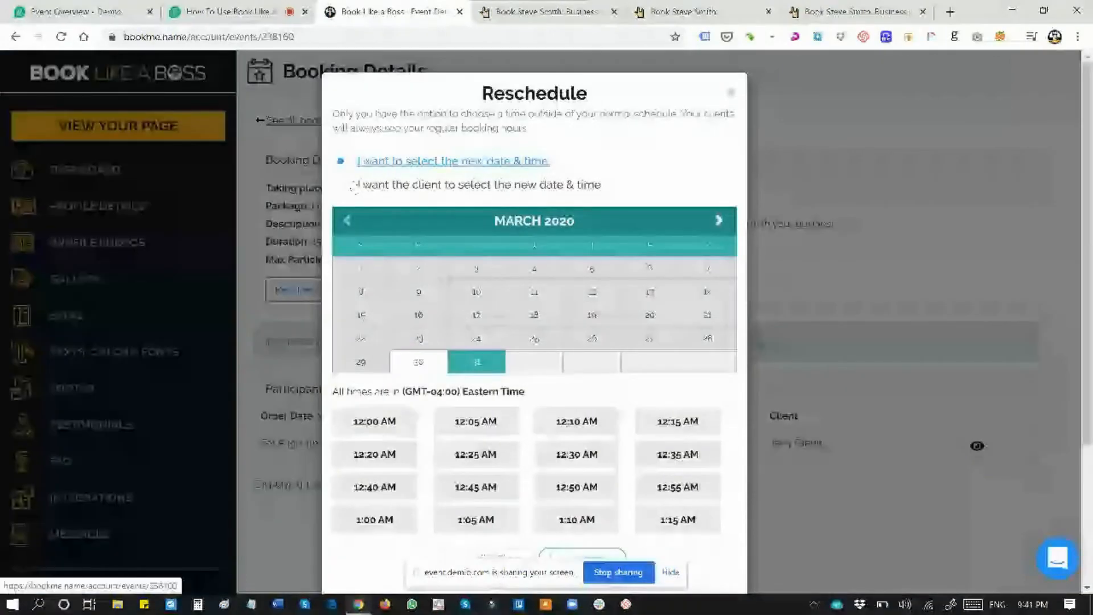
pyautogui.click(393, 184)
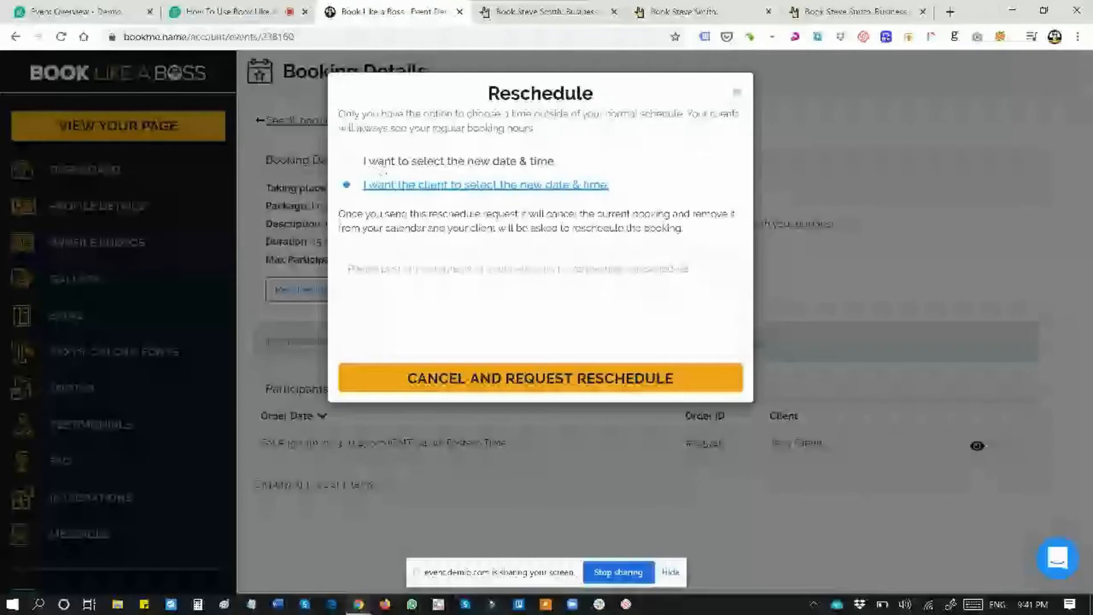
pyautogui.click(381, 165)
pyautogui.scroll(-3, 512, 459)
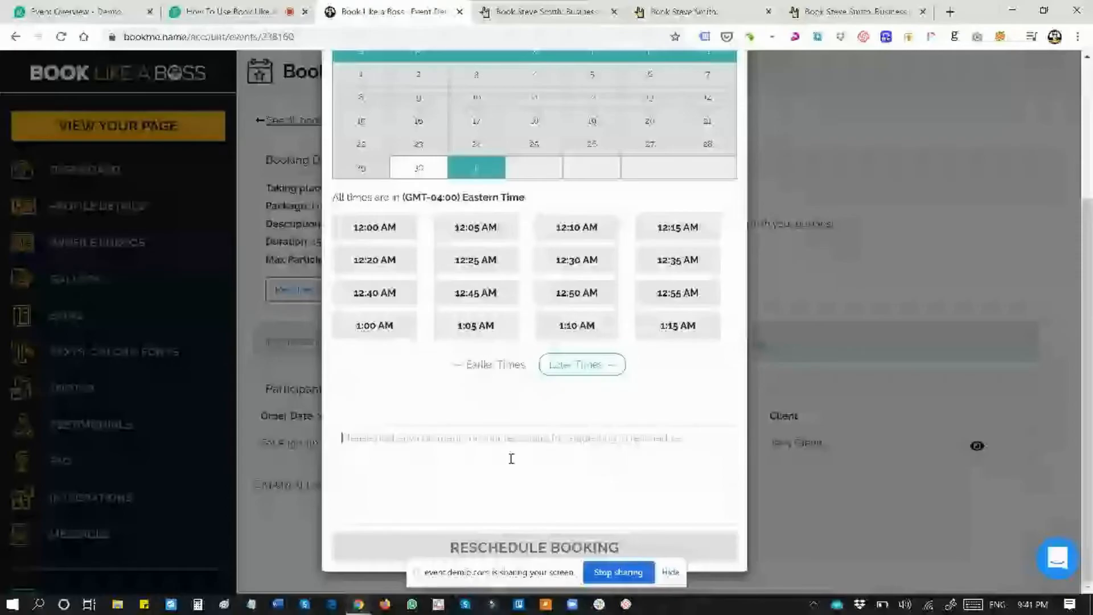
pyautogui.click(555, 290)
pyautogui.scroll(4, 555, 290)
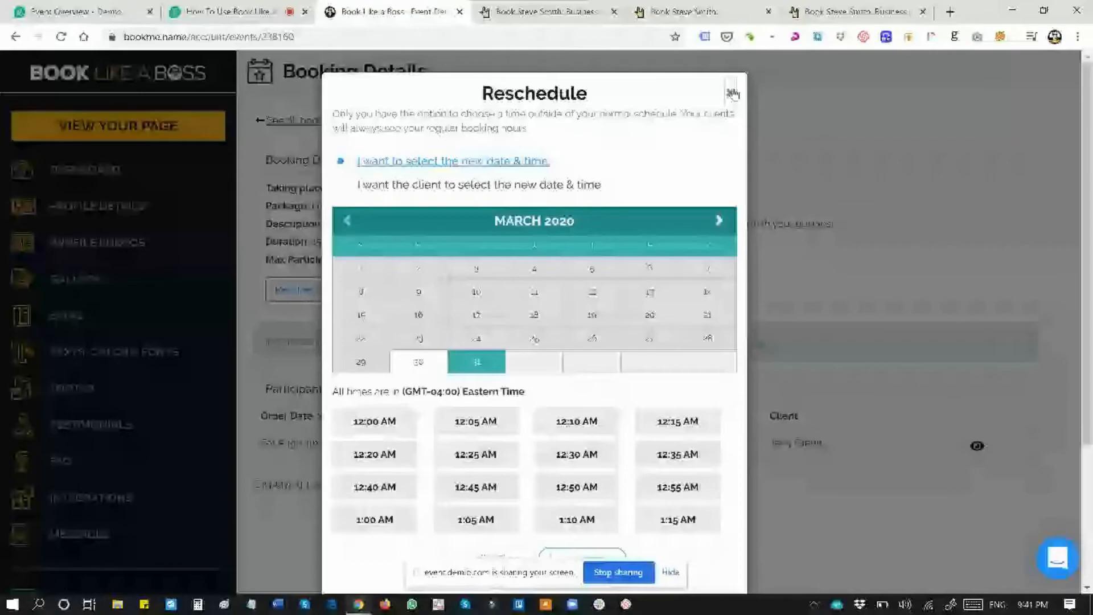
pyautogui.click(732, 93)
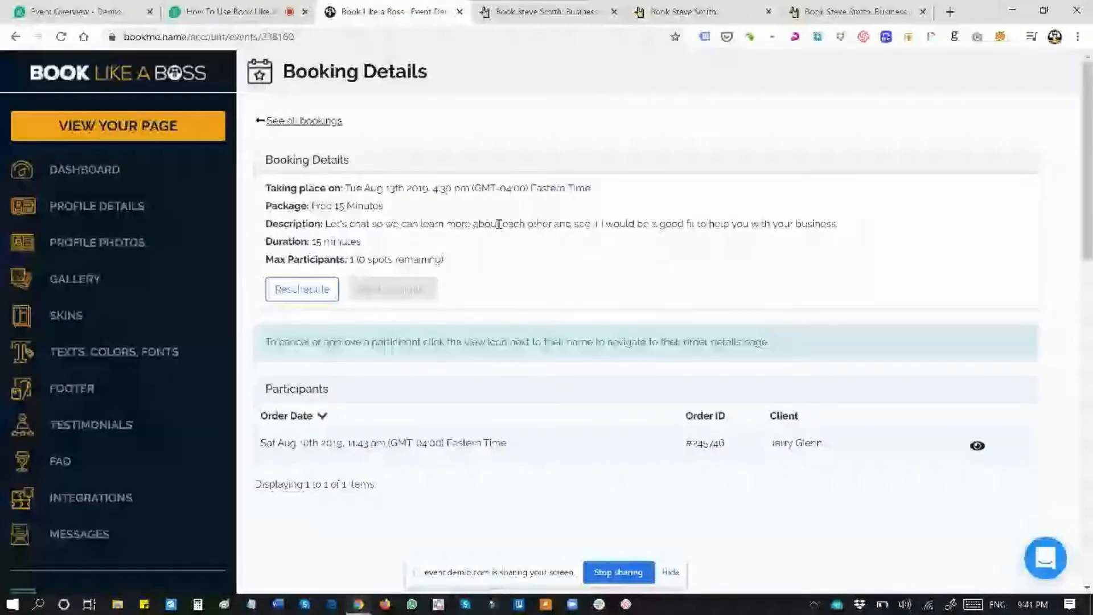
# - Go to the Clients section, look through the client list, and export all clients to CSV
pyautogui.scroll(-2, 498, 225)
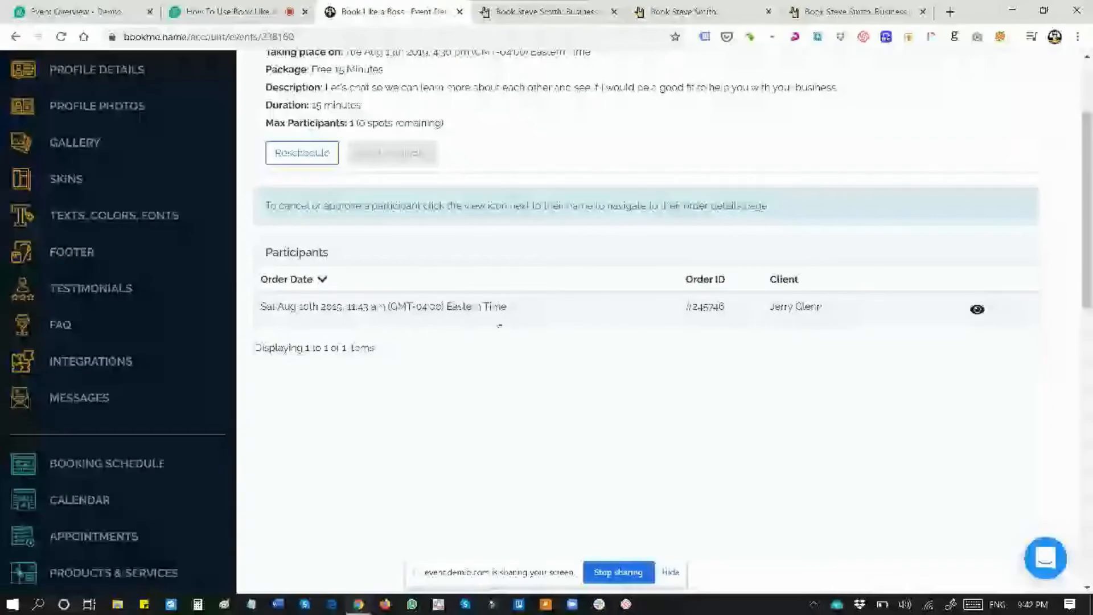
pyautogui.click(306, 163)
pyautogui.scroll(-1, 484, 262)
pyautogui.scroll(-7, 485, 251)
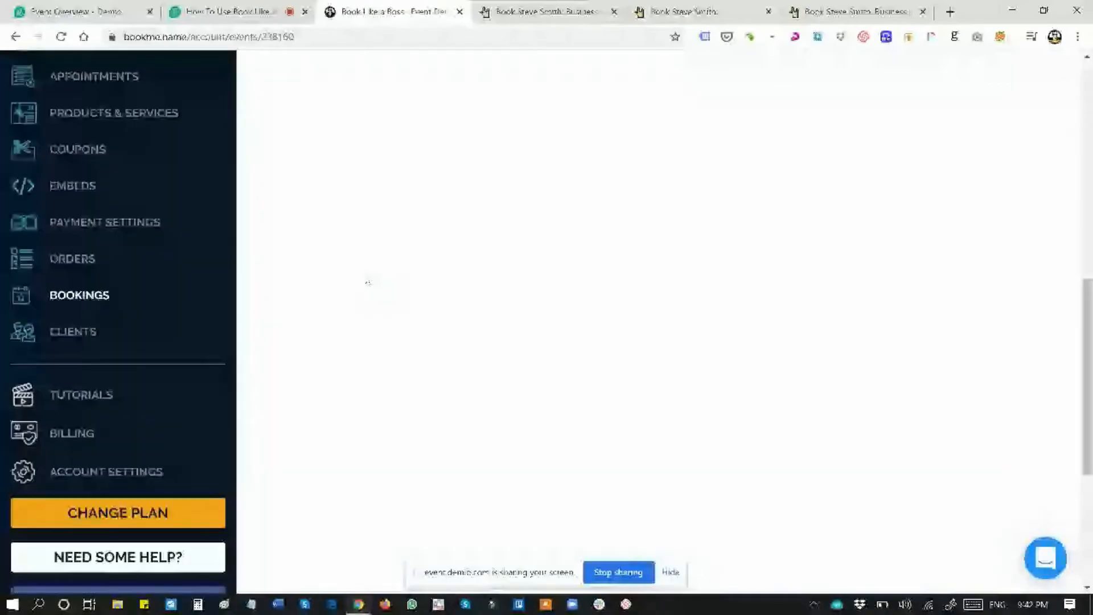
pyautogui.click(73, 331)
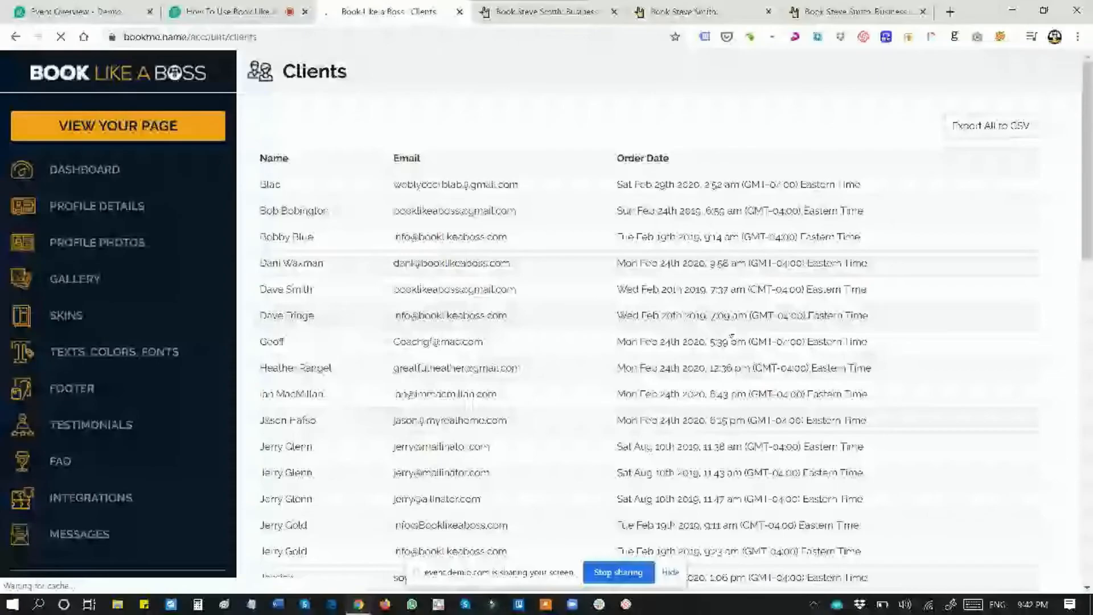
pyautogui.scroll(-1, 732, 337)
pyautogui.scroll(-1, 732, 308)
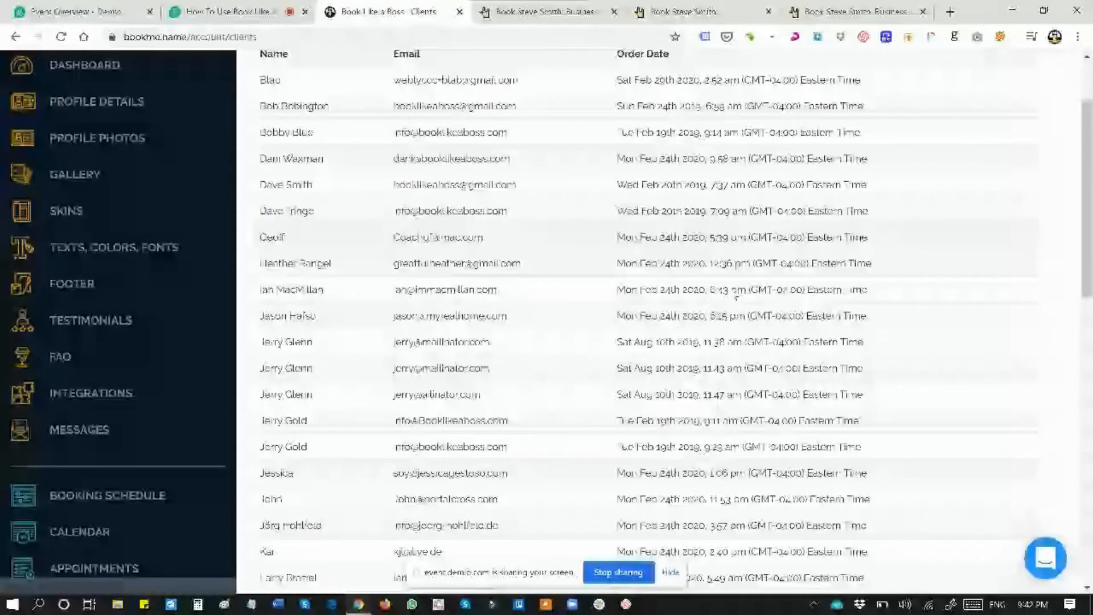
pyautogui.scroll(2, 472, 422)
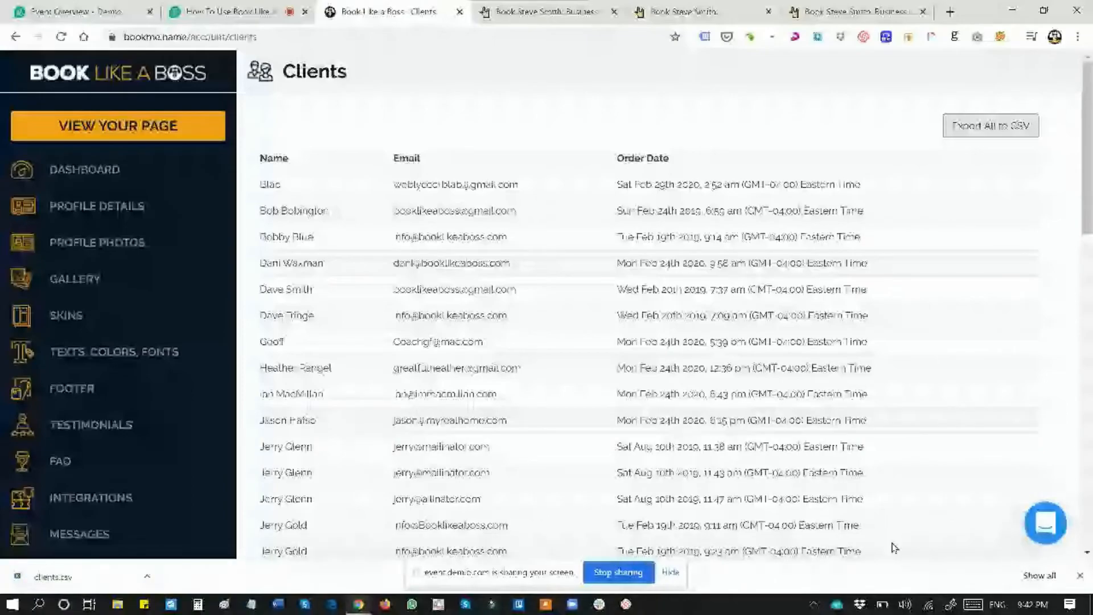
# - Look through the first two pages of tutorial videos in the Tutorials section and open the Billing page
pyautogui.scroll(-5, 196, 493)
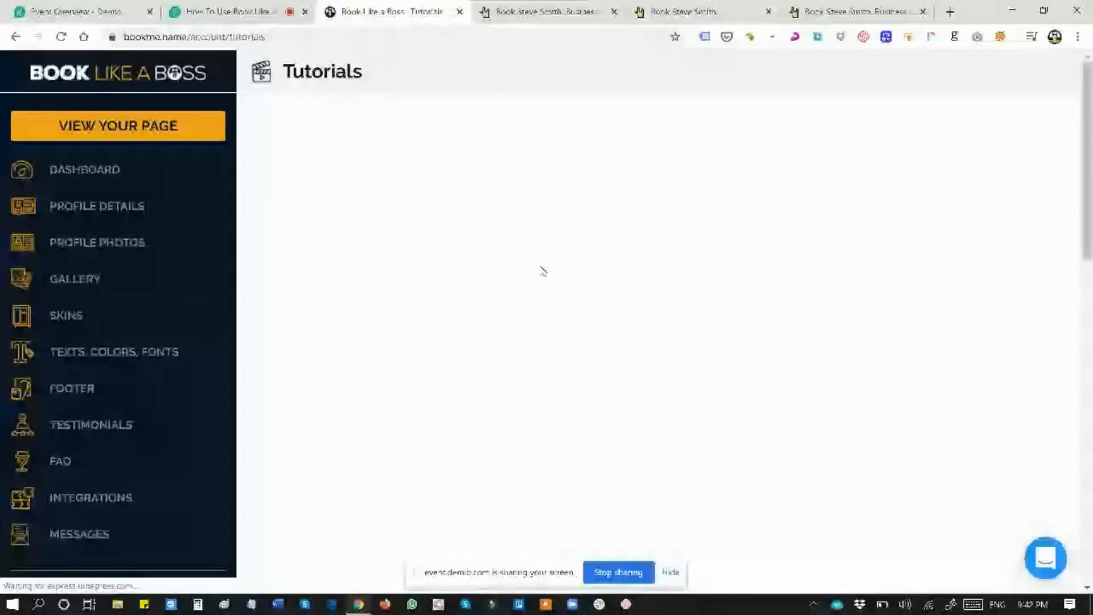
pyautogui.scroll(-4, 771, 340)
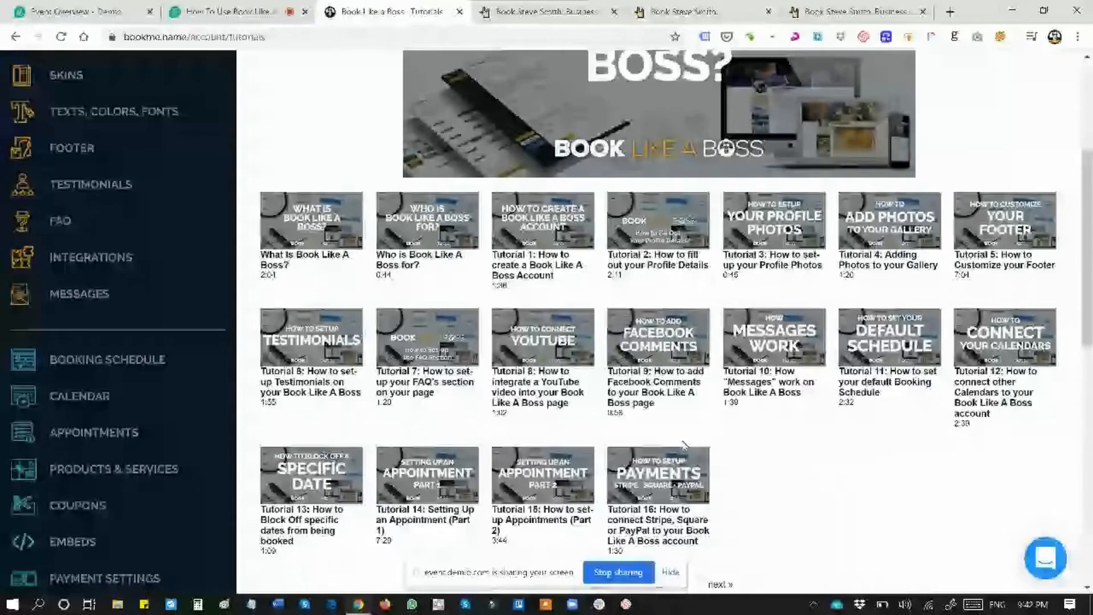
pyautogui.scroll(1, 684, 444)
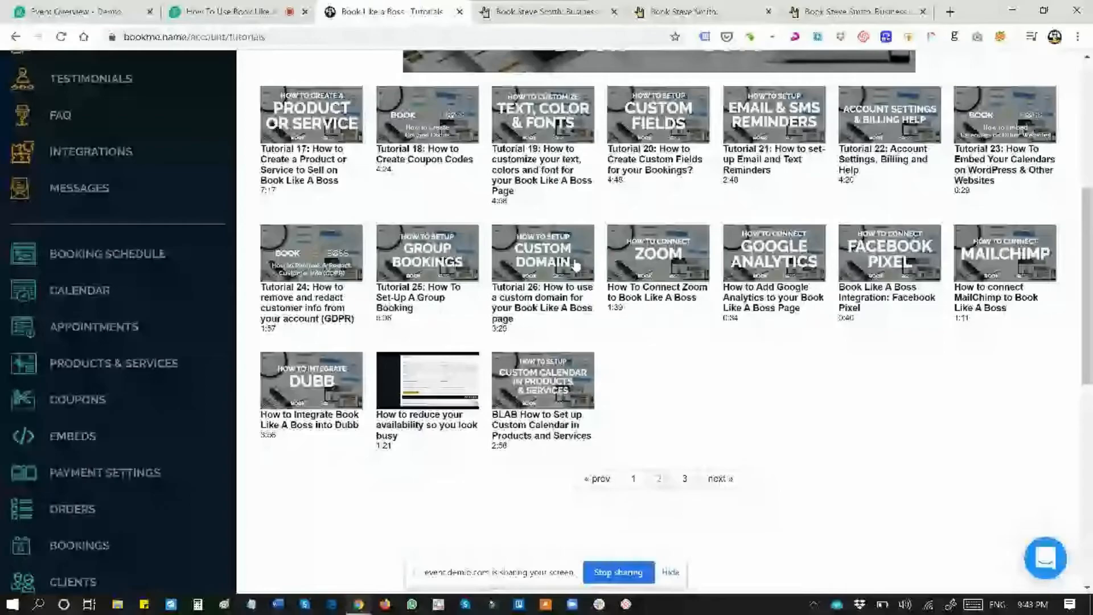
pyautogui.scroll(-3, 576, 266)
pyautogui.click(68, 516)
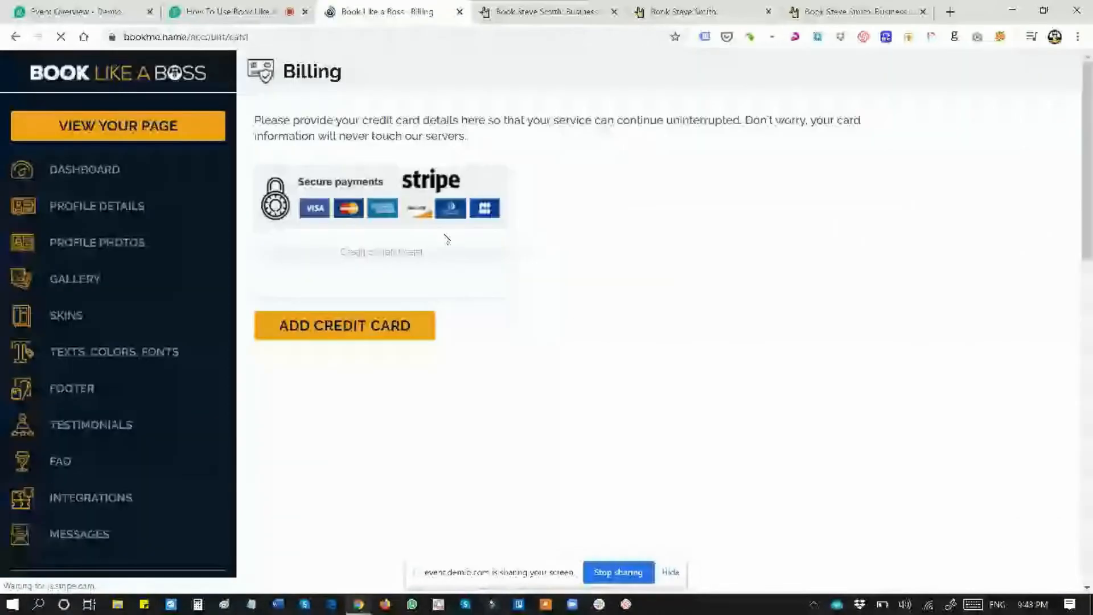
# - Go to Account Settings, view the Page URL section and collapse it again
pyautogui.scroll(-4, 415, 251)
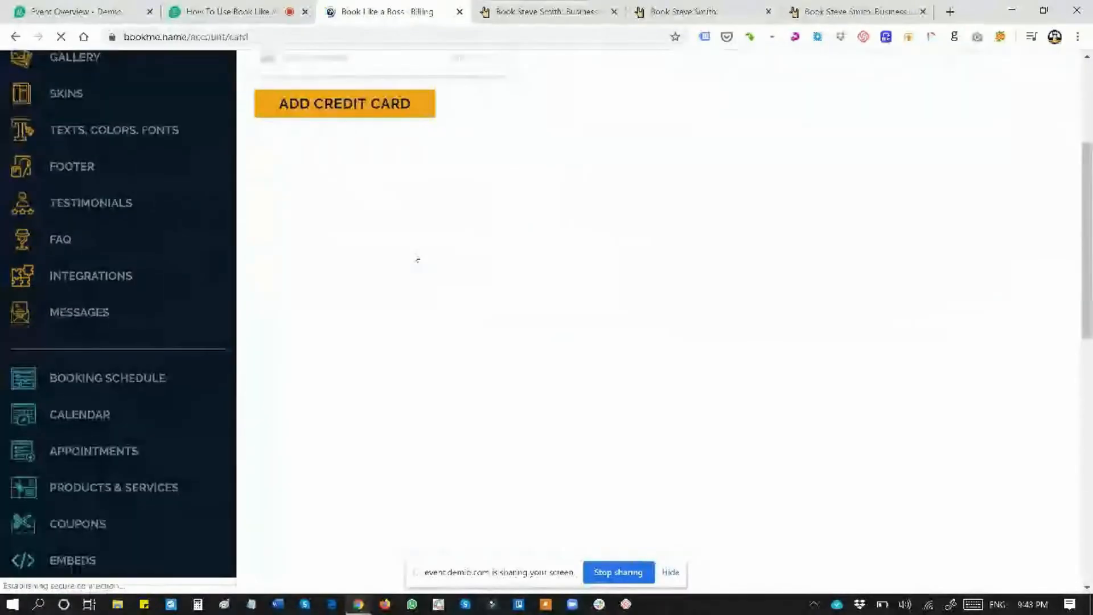
pyautogui.scroll(-8, 269, 376)
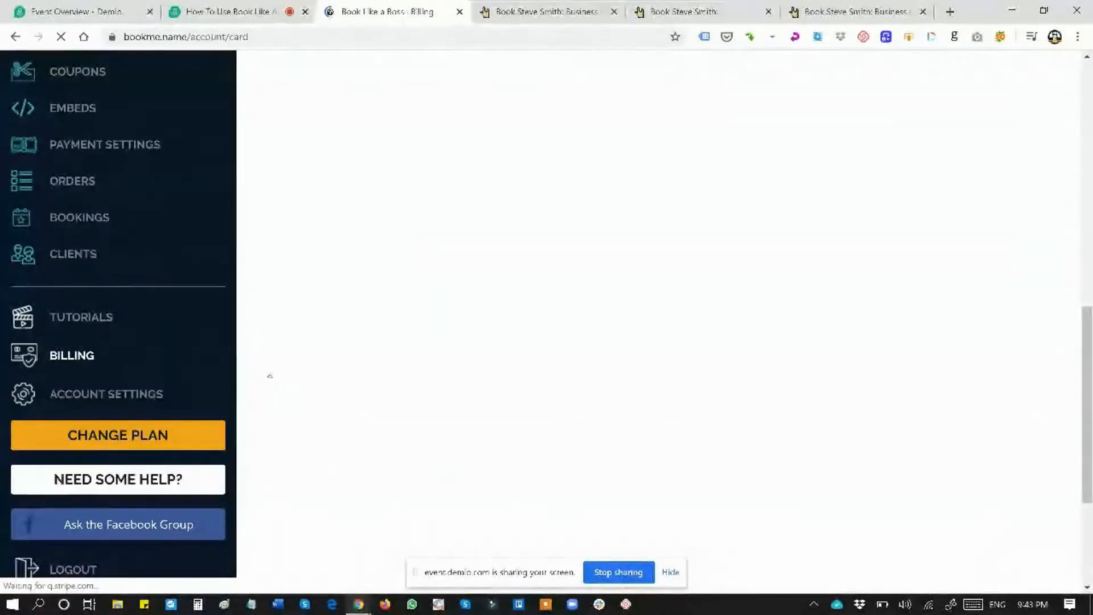
pyautogui.click(143, 398)
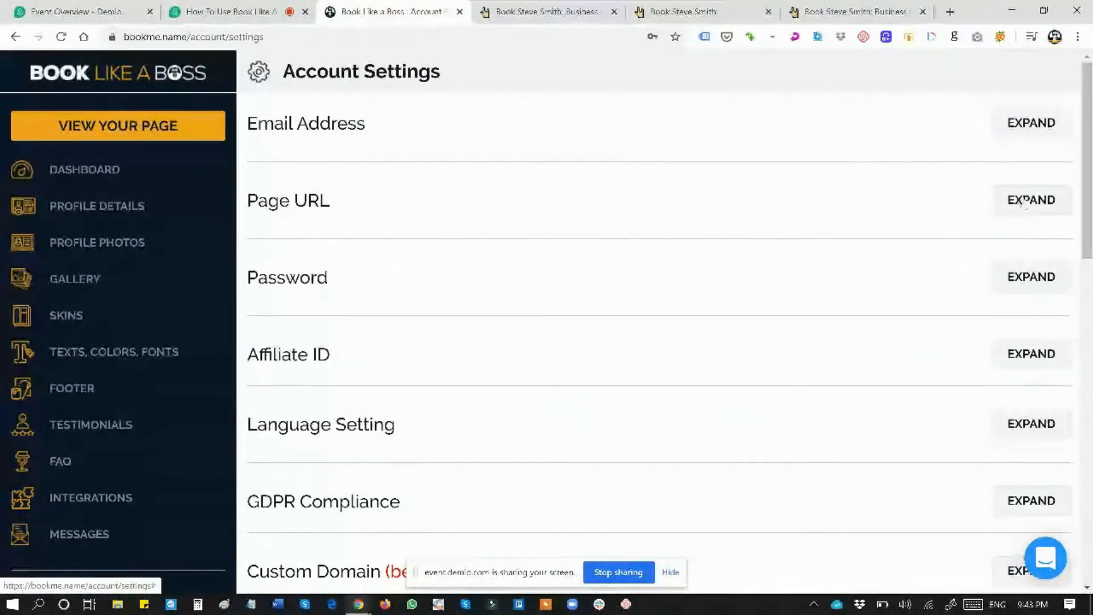
pyautogui.click(1025, 199)
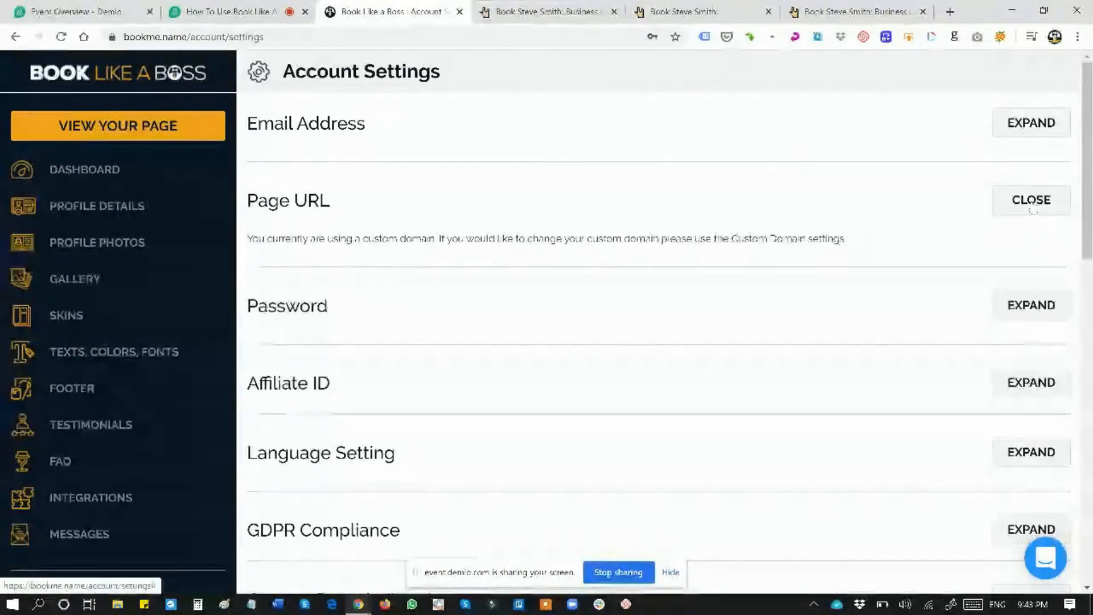
pyautogui.click(1032, 210)
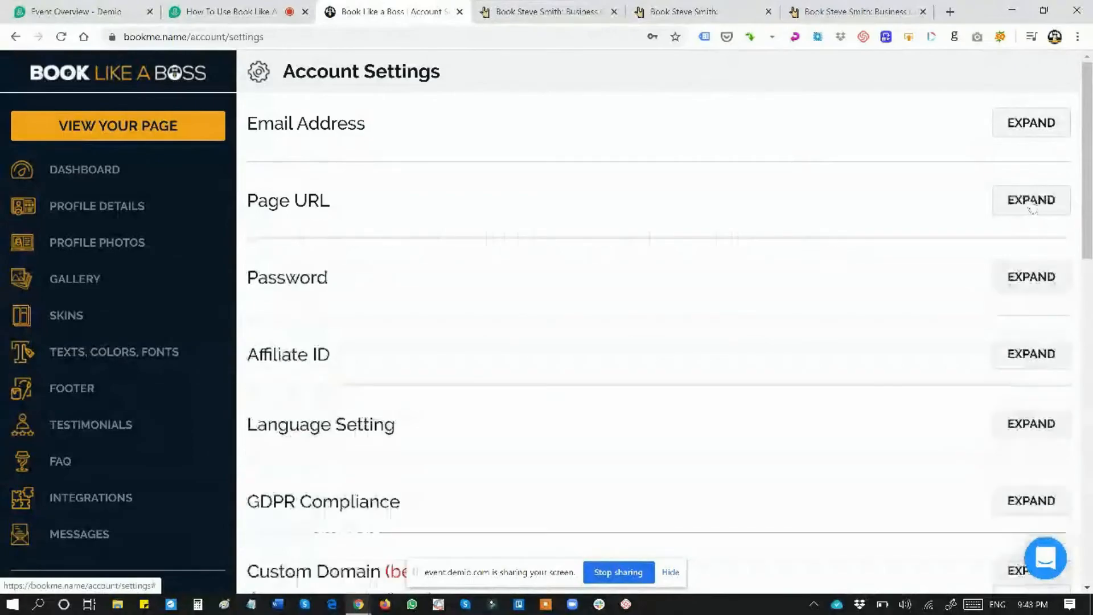
# - View the Affiliate ID section of the account settings and collapse it without saving
pyautogui.click(1020, 356)
pyautogui.scroll(-2, 853, 330)
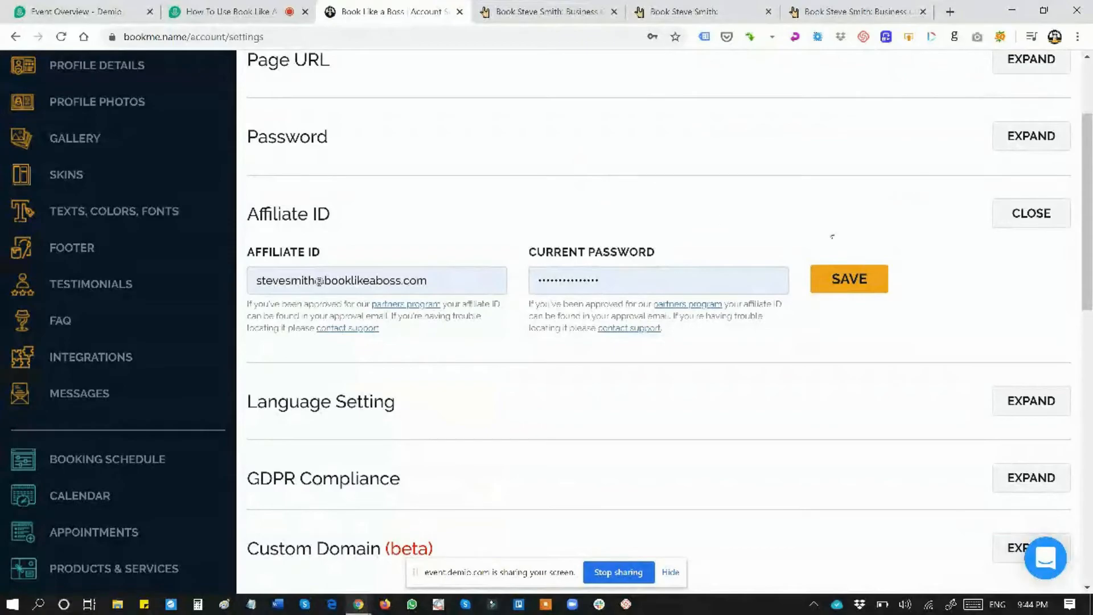
pyautogui.click(1027, 219)
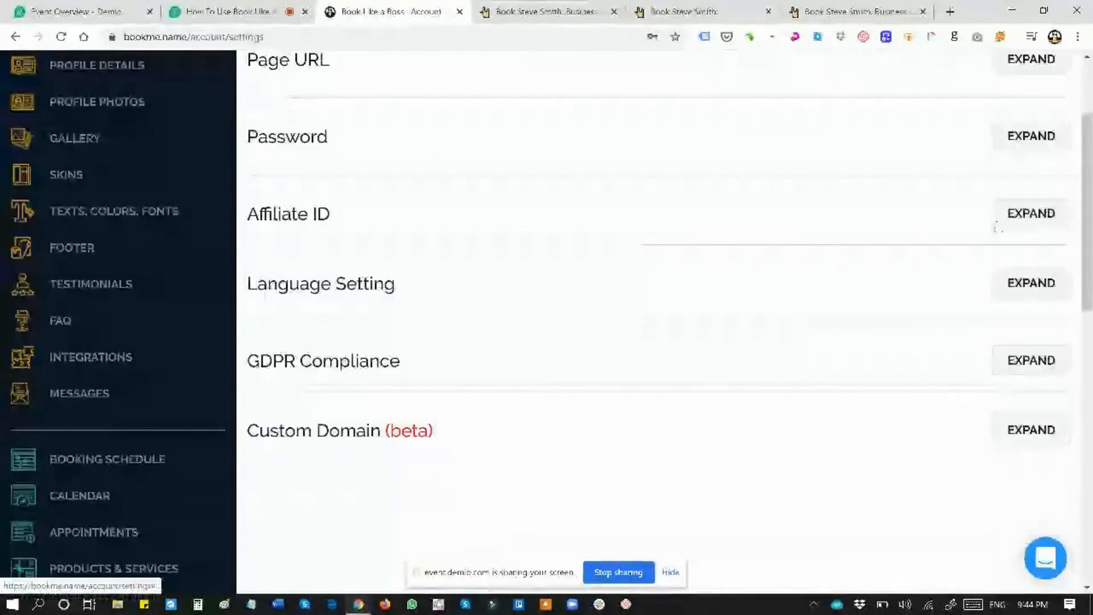
# - View the available languages in the Language Setting section and keep English selected
pyautogui.click(1020, 287)
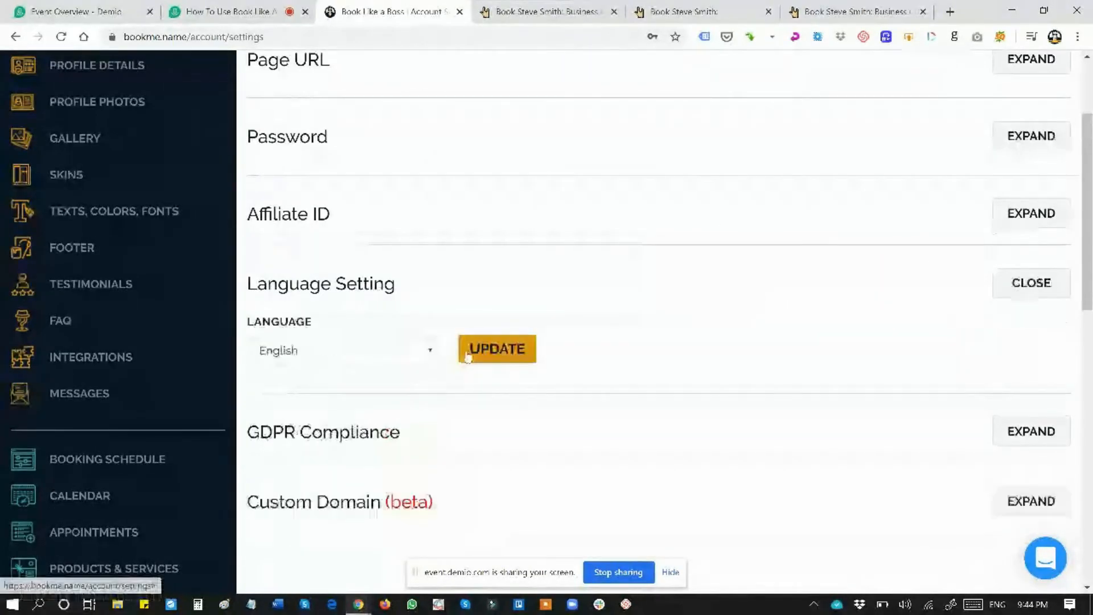
pyautogui.click(426, 354)
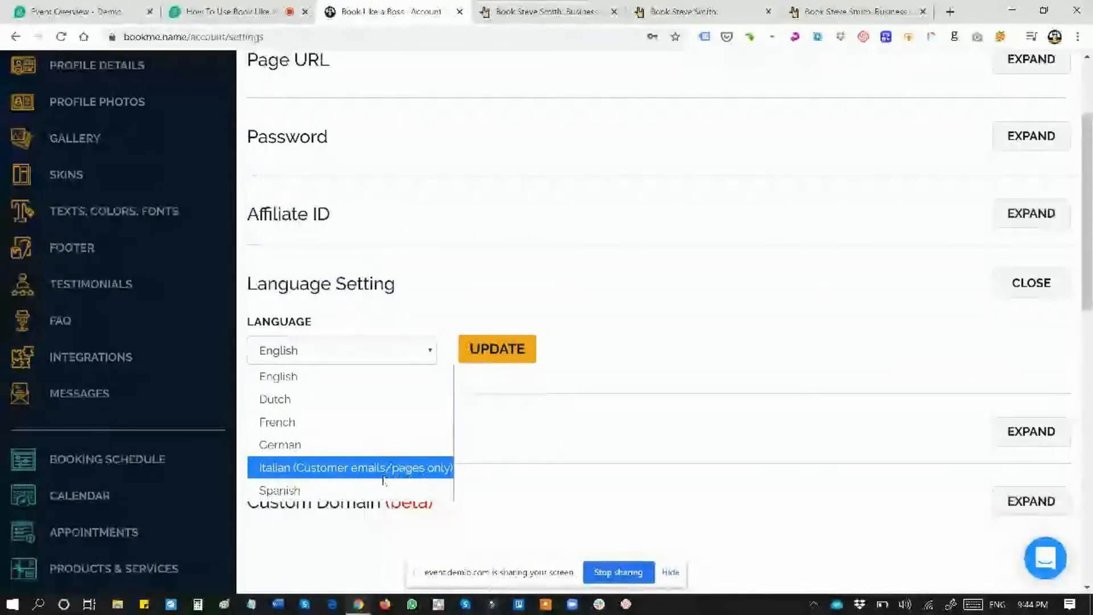
pyautogui.click(441, 303)
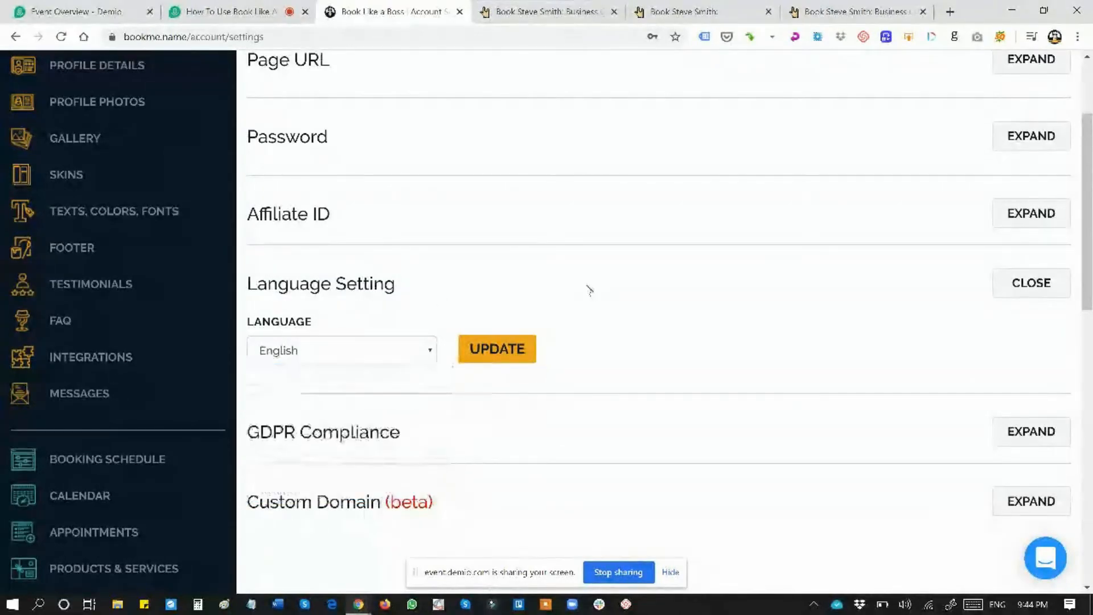
# - Expand the GDPR Compliance section and review its enable option
pyautogui.scroll(-2, 590, 290)
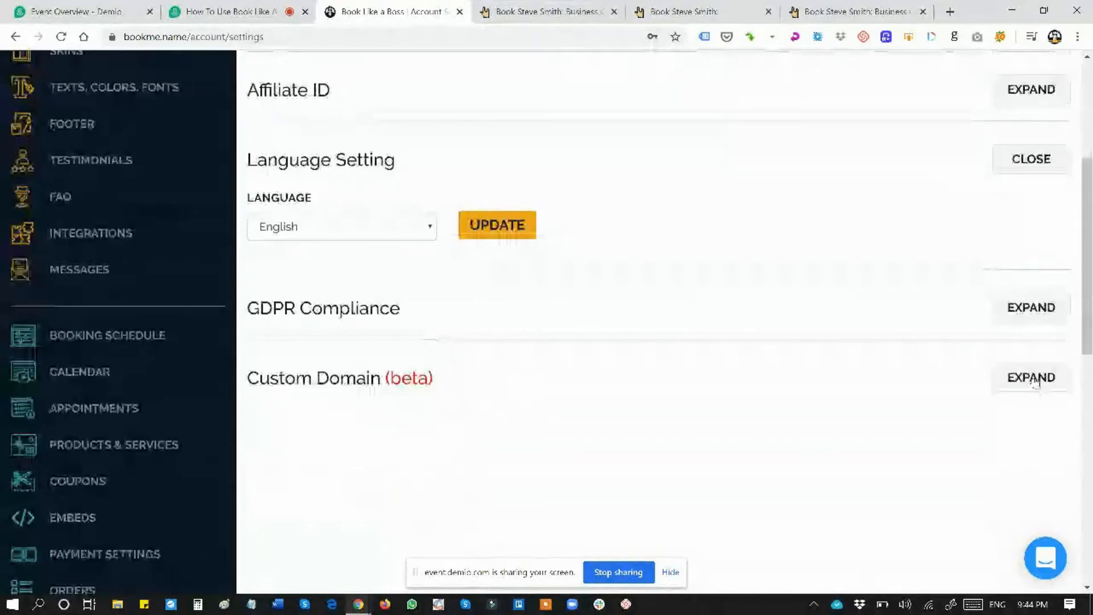
pyautogui.click(1045, 310)
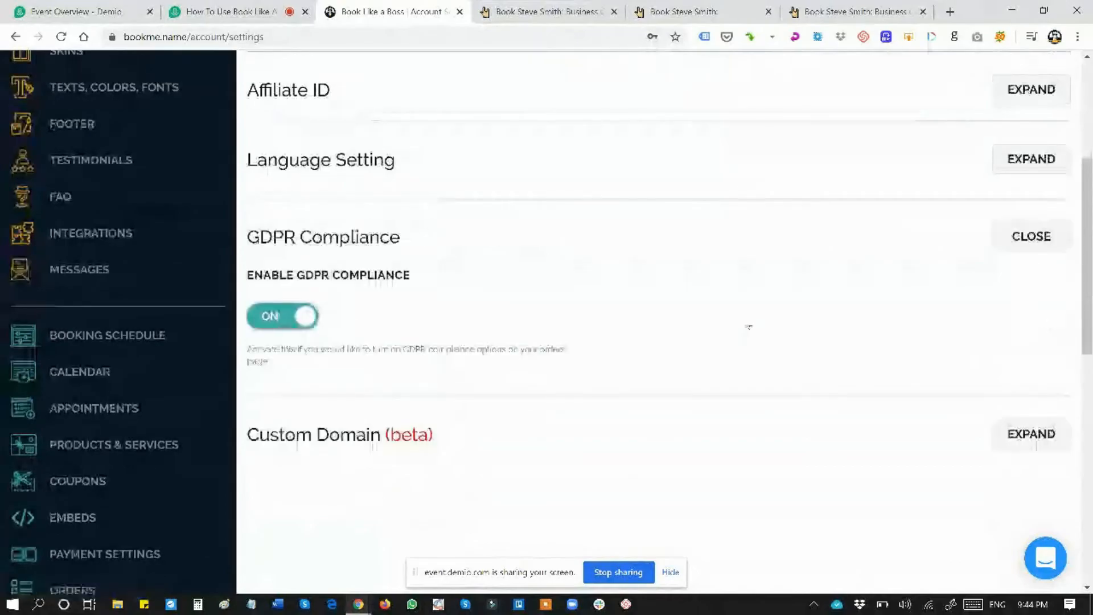
pyautogui.scroll(-3, 749, 327)
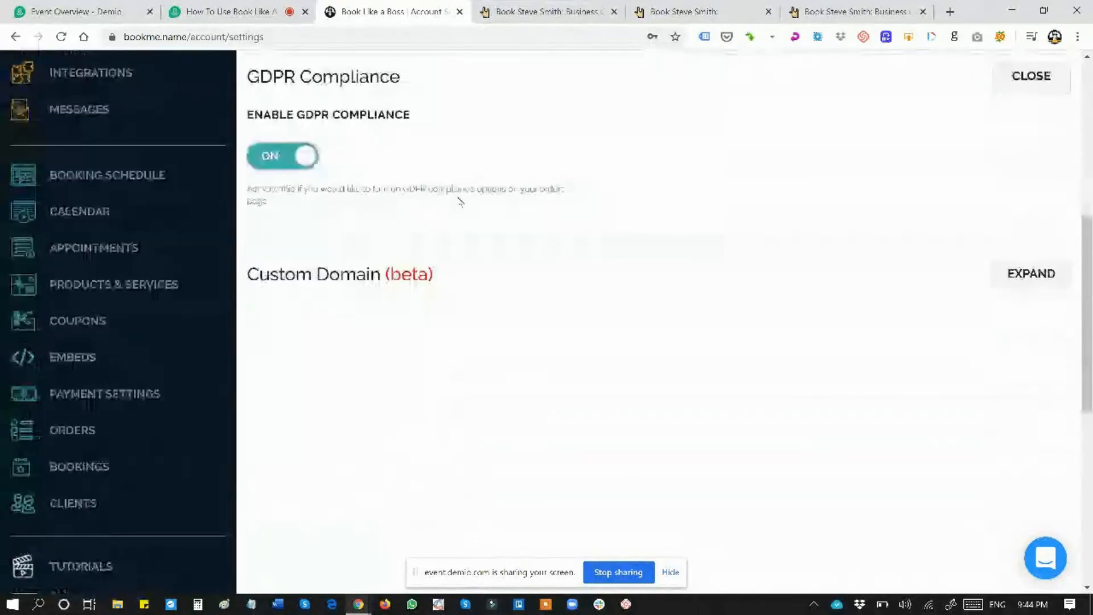
pyautogui.scroll(1, 444, 203)
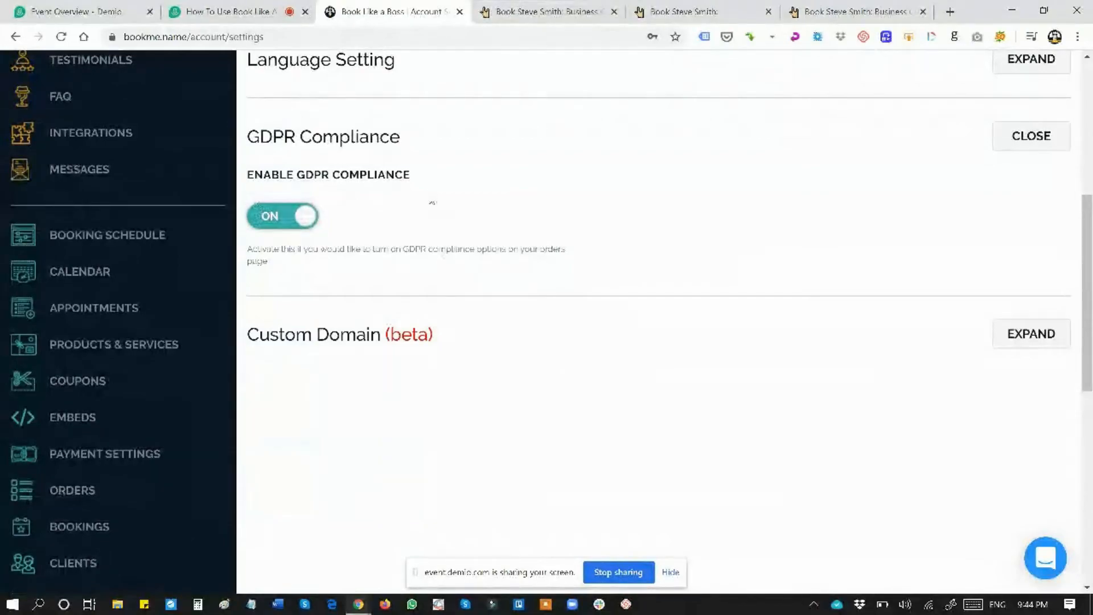
# - Review the Custom Domain section's domain name and CNAME record instructions, and open the linked setup article
pyautogui.scroll(-2, 908, 185)
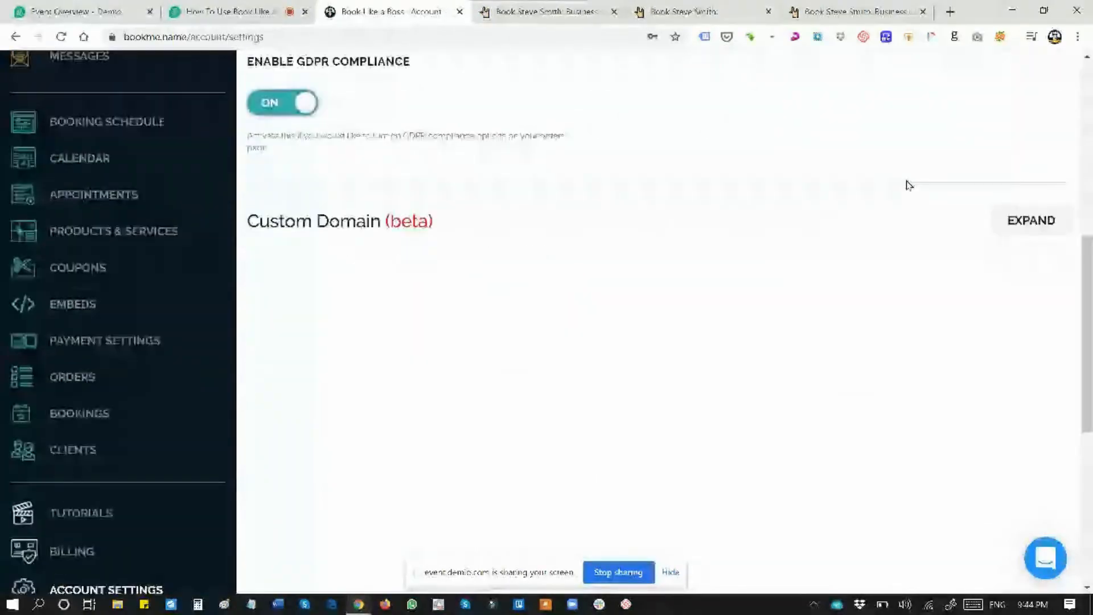
pyautogui.click(1031, 223)
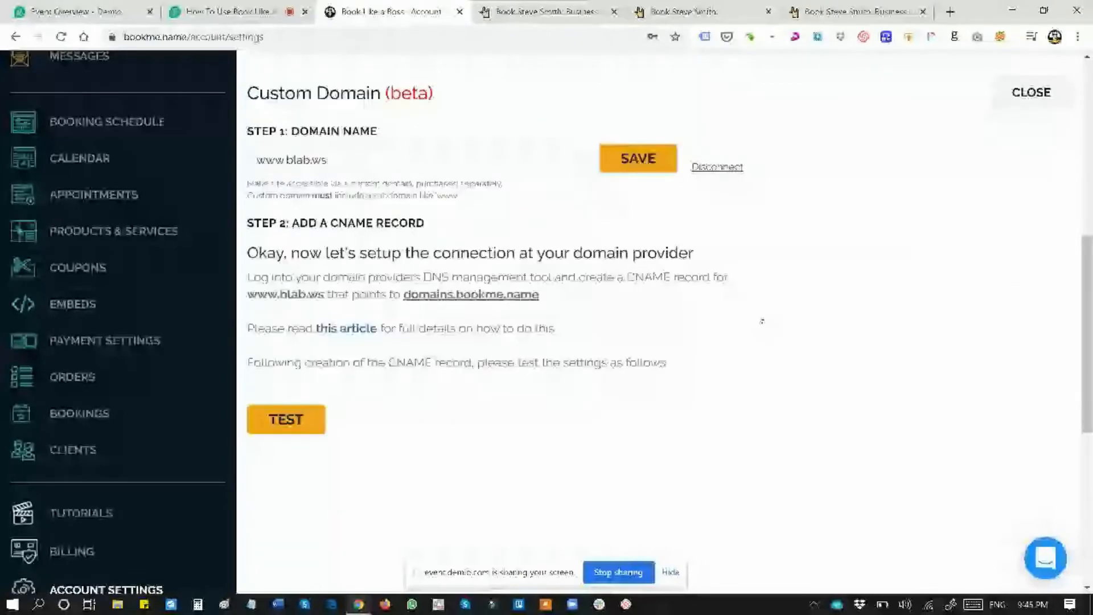
pyautogui.scroll(-1, 520, 310)
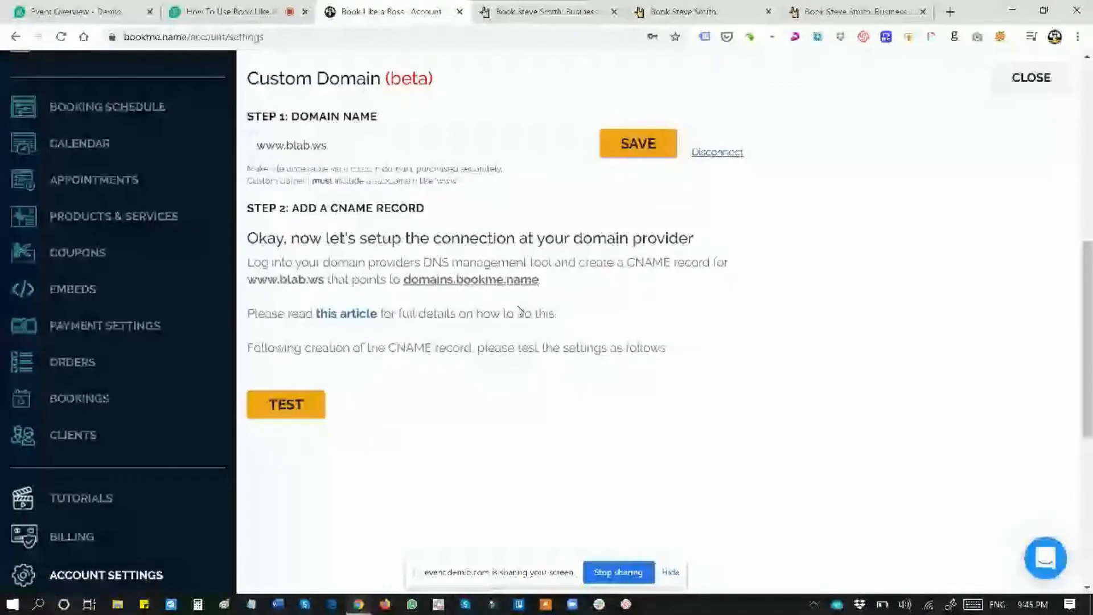
pyautogui.scroll(-1, 289, 142)
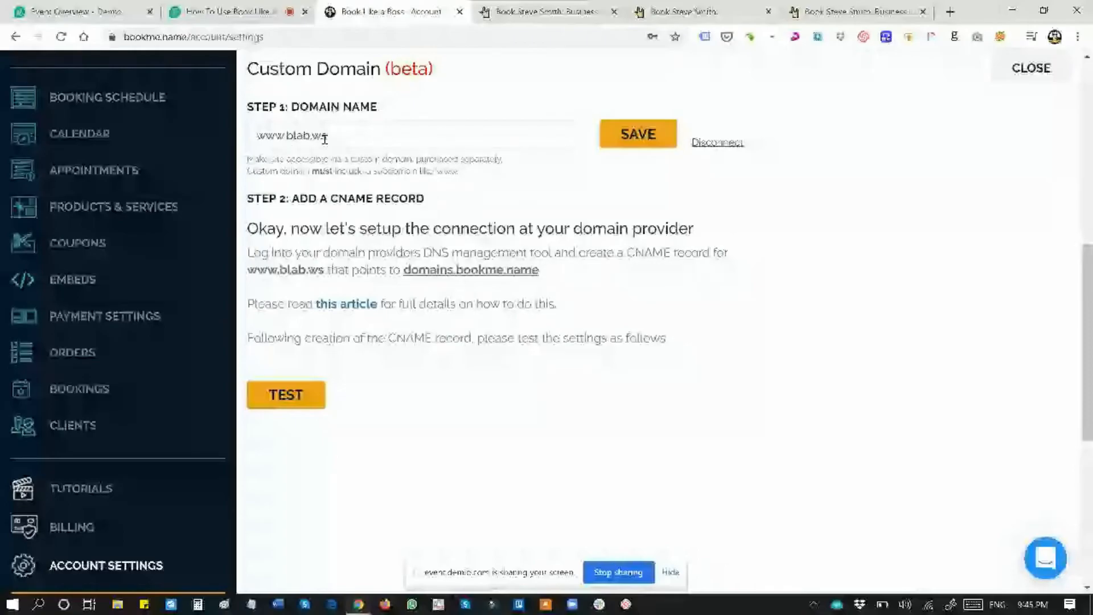
pyautogui.click(347, 304)
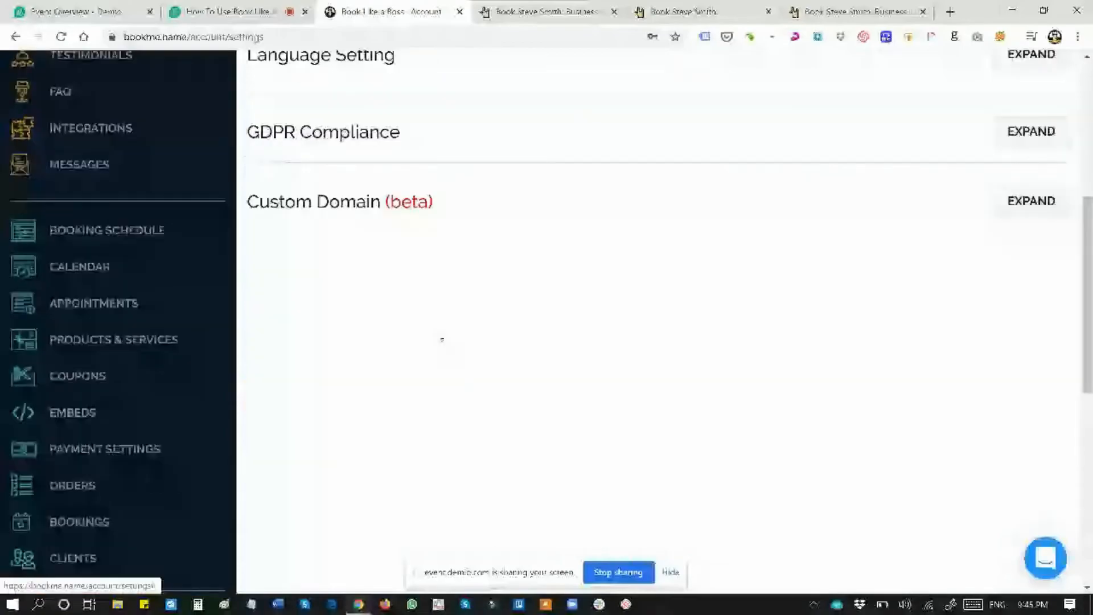
# - Open the help center, look through its article collections, and return to the Demio webinar session
pyautogui.scroll(-6, 127, 383)
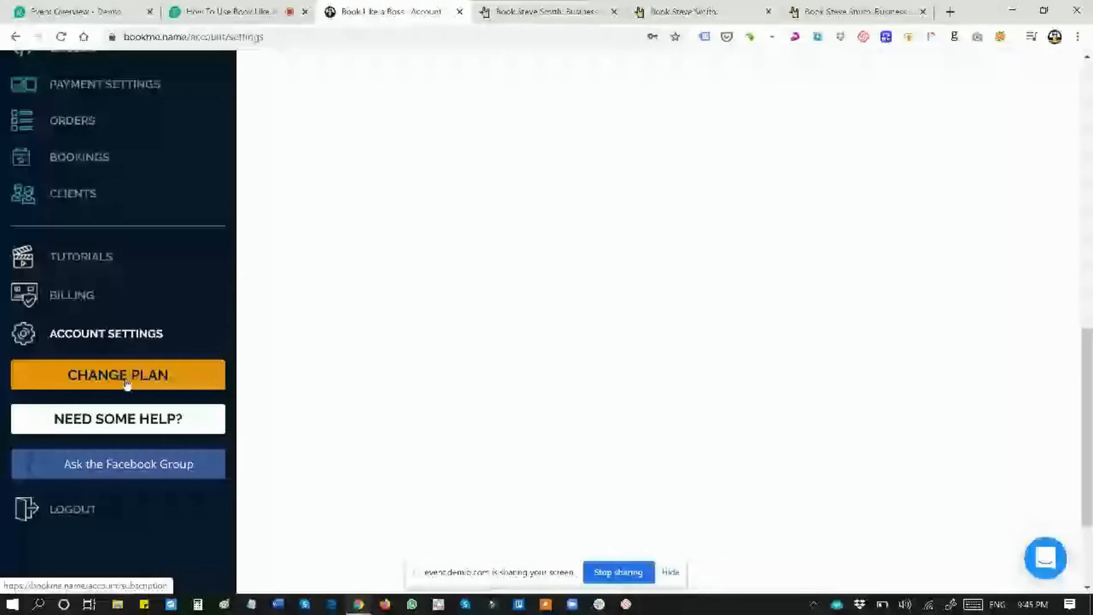
pyautogui.click(132, 420)
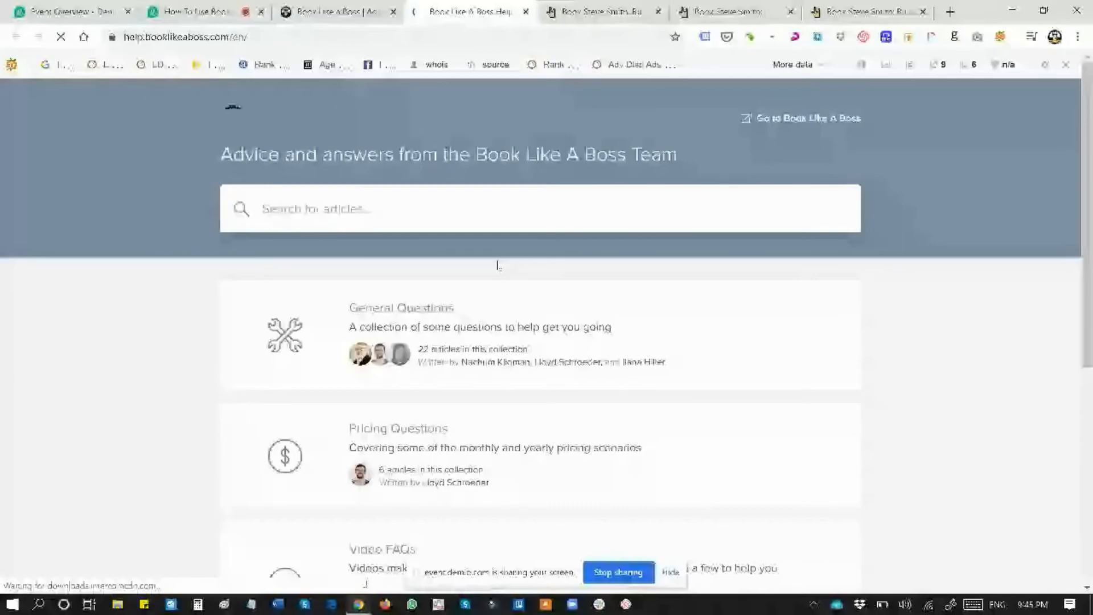
pyautogui.scroll(-7, 513, 245)
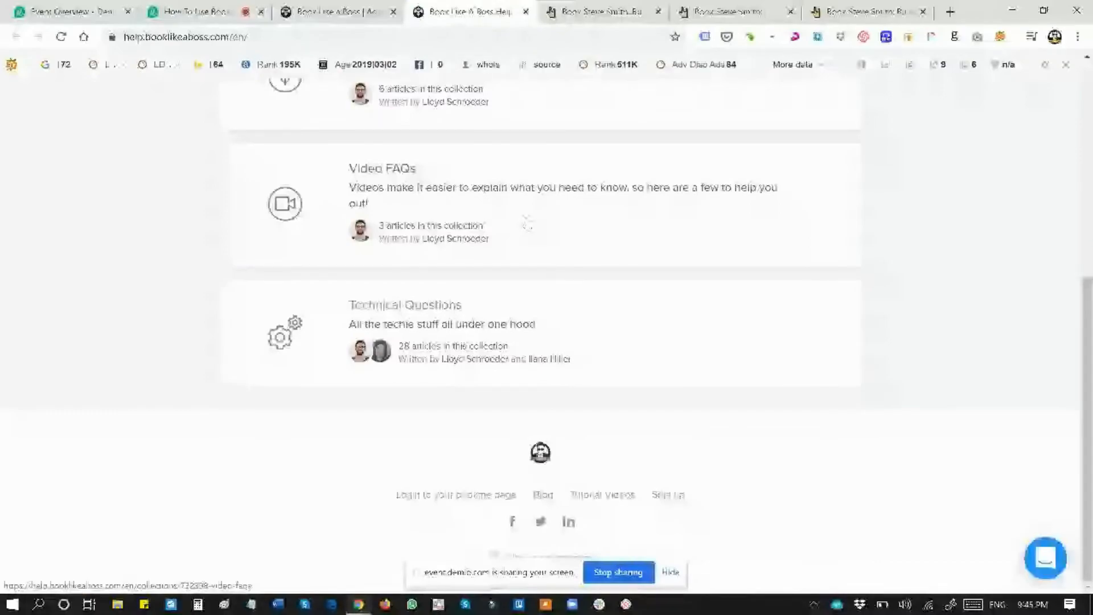
pyautogui.hotkey('ctrl', 'w')
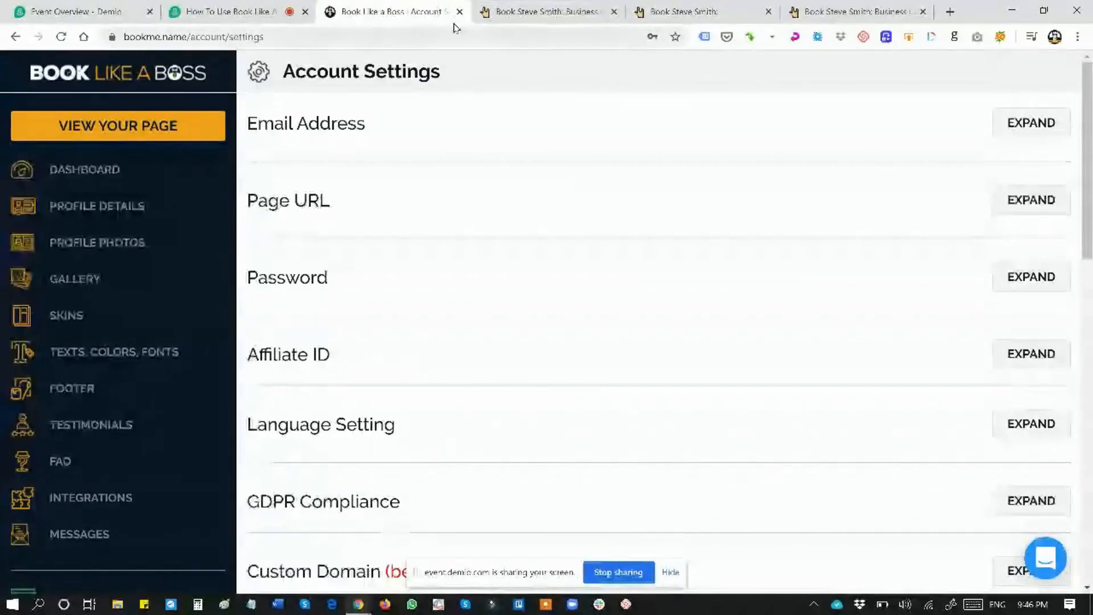
pyautogui.click(273, 11)
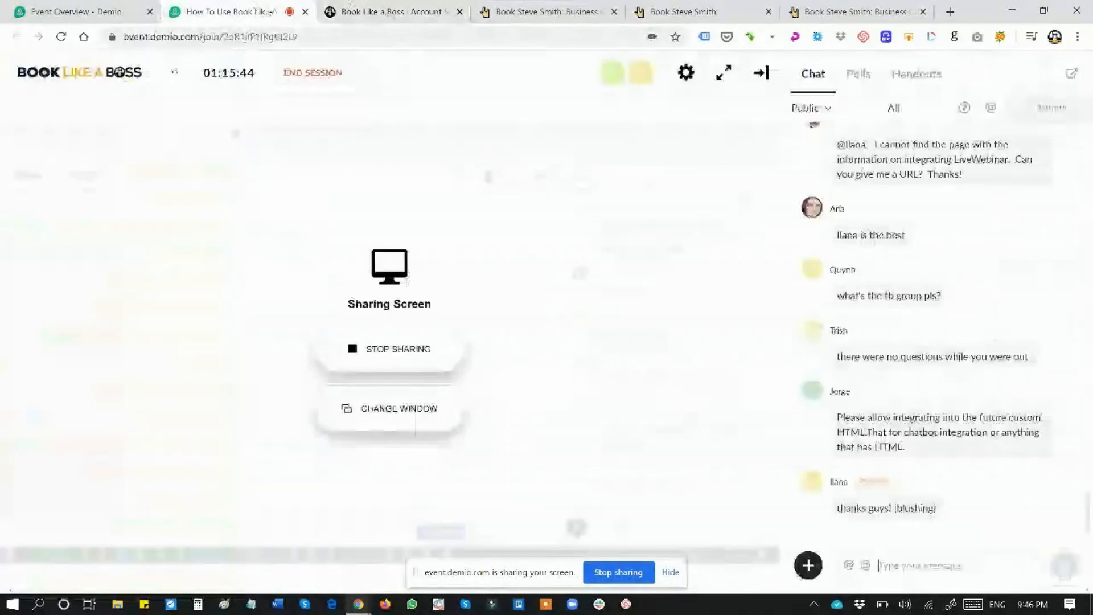